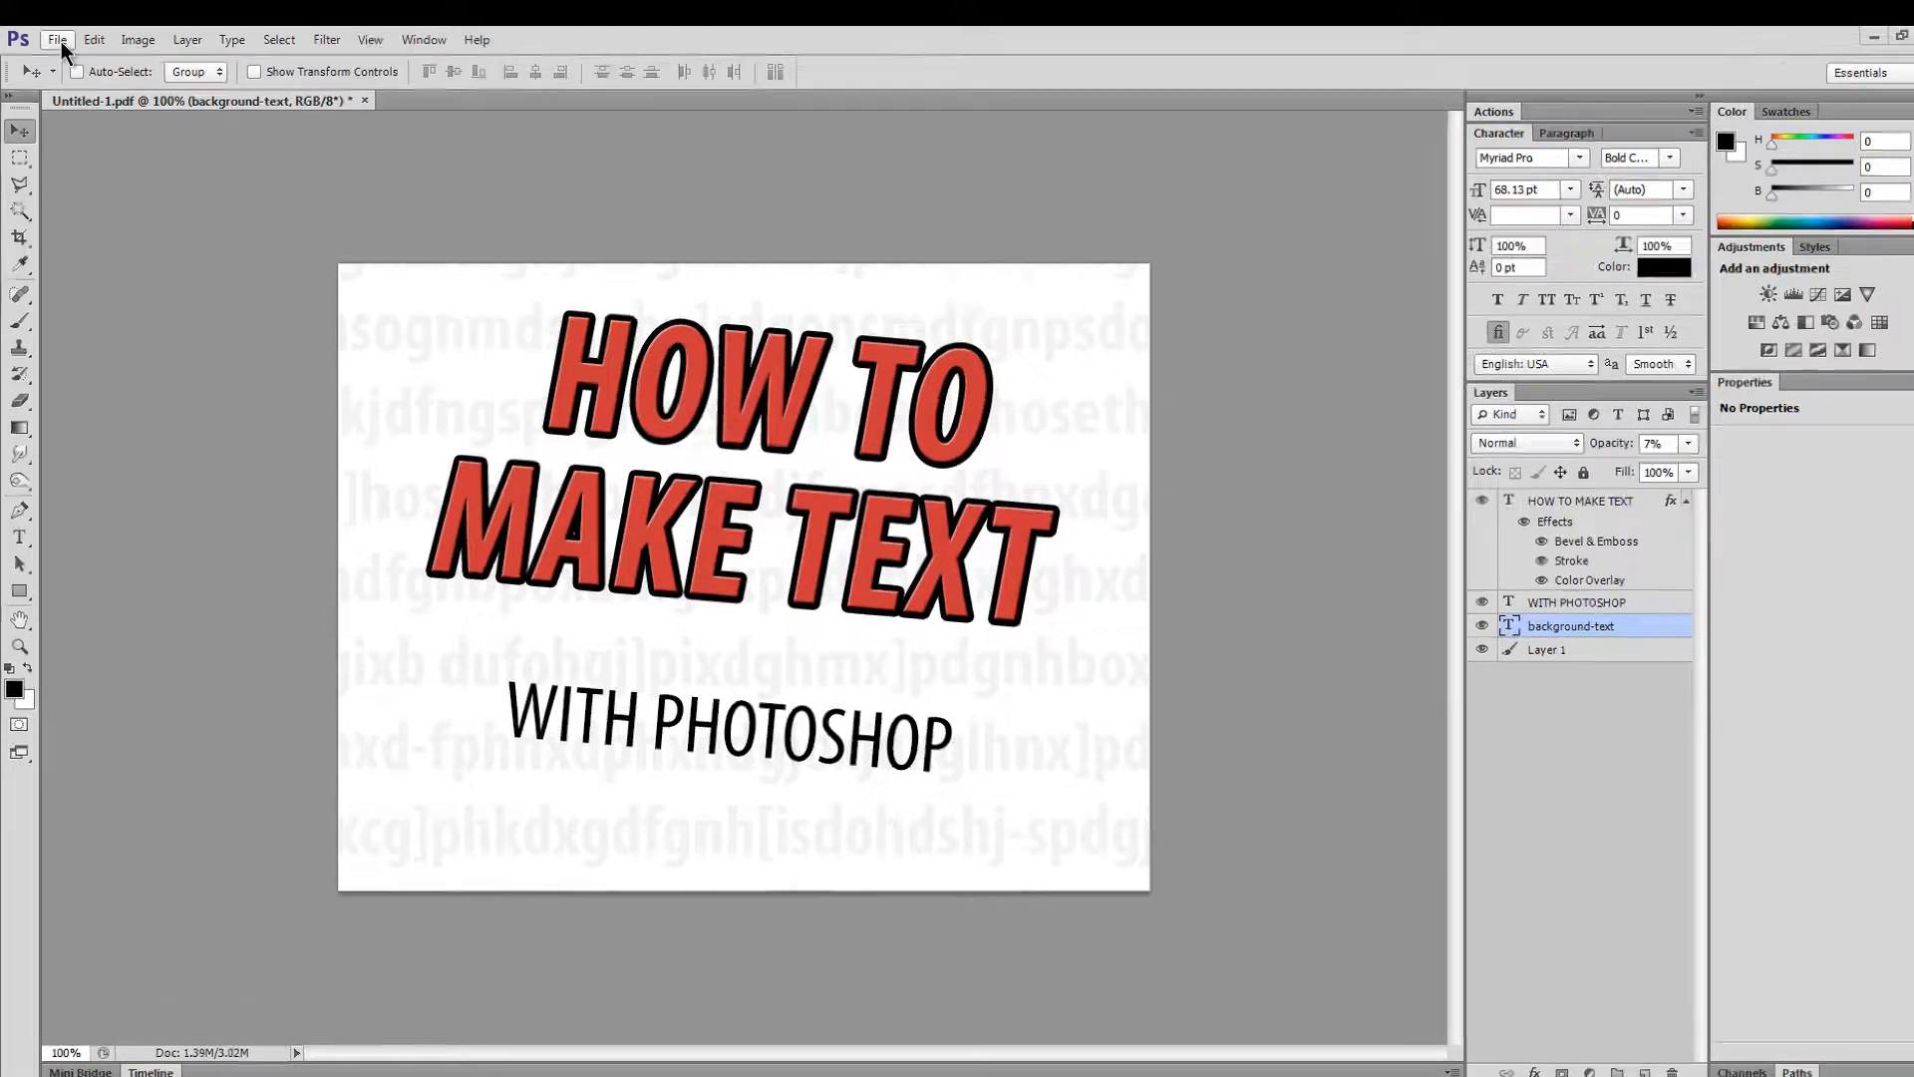
# - Start a new document, previewing the width in pixels and then returning it to inches
pyautogui.click(57, 39)
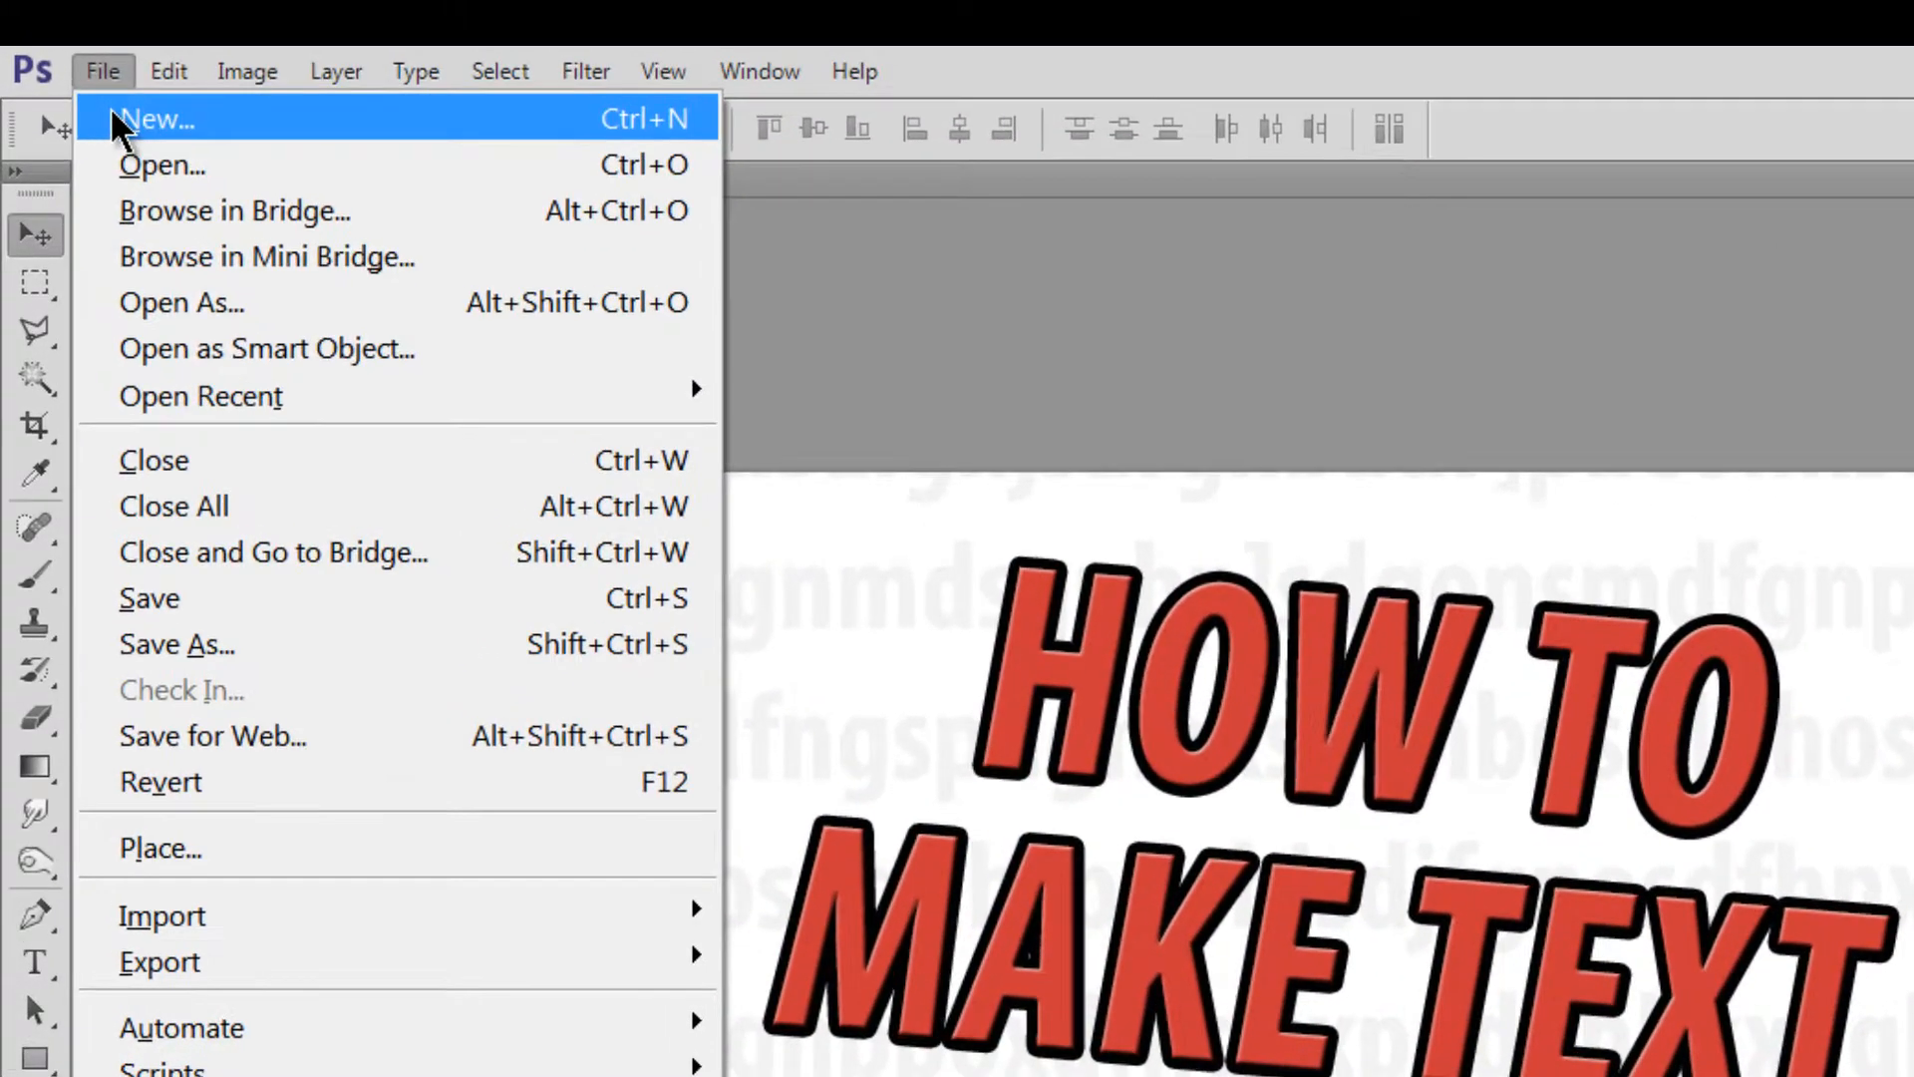
pyautogui.click(113, 119)
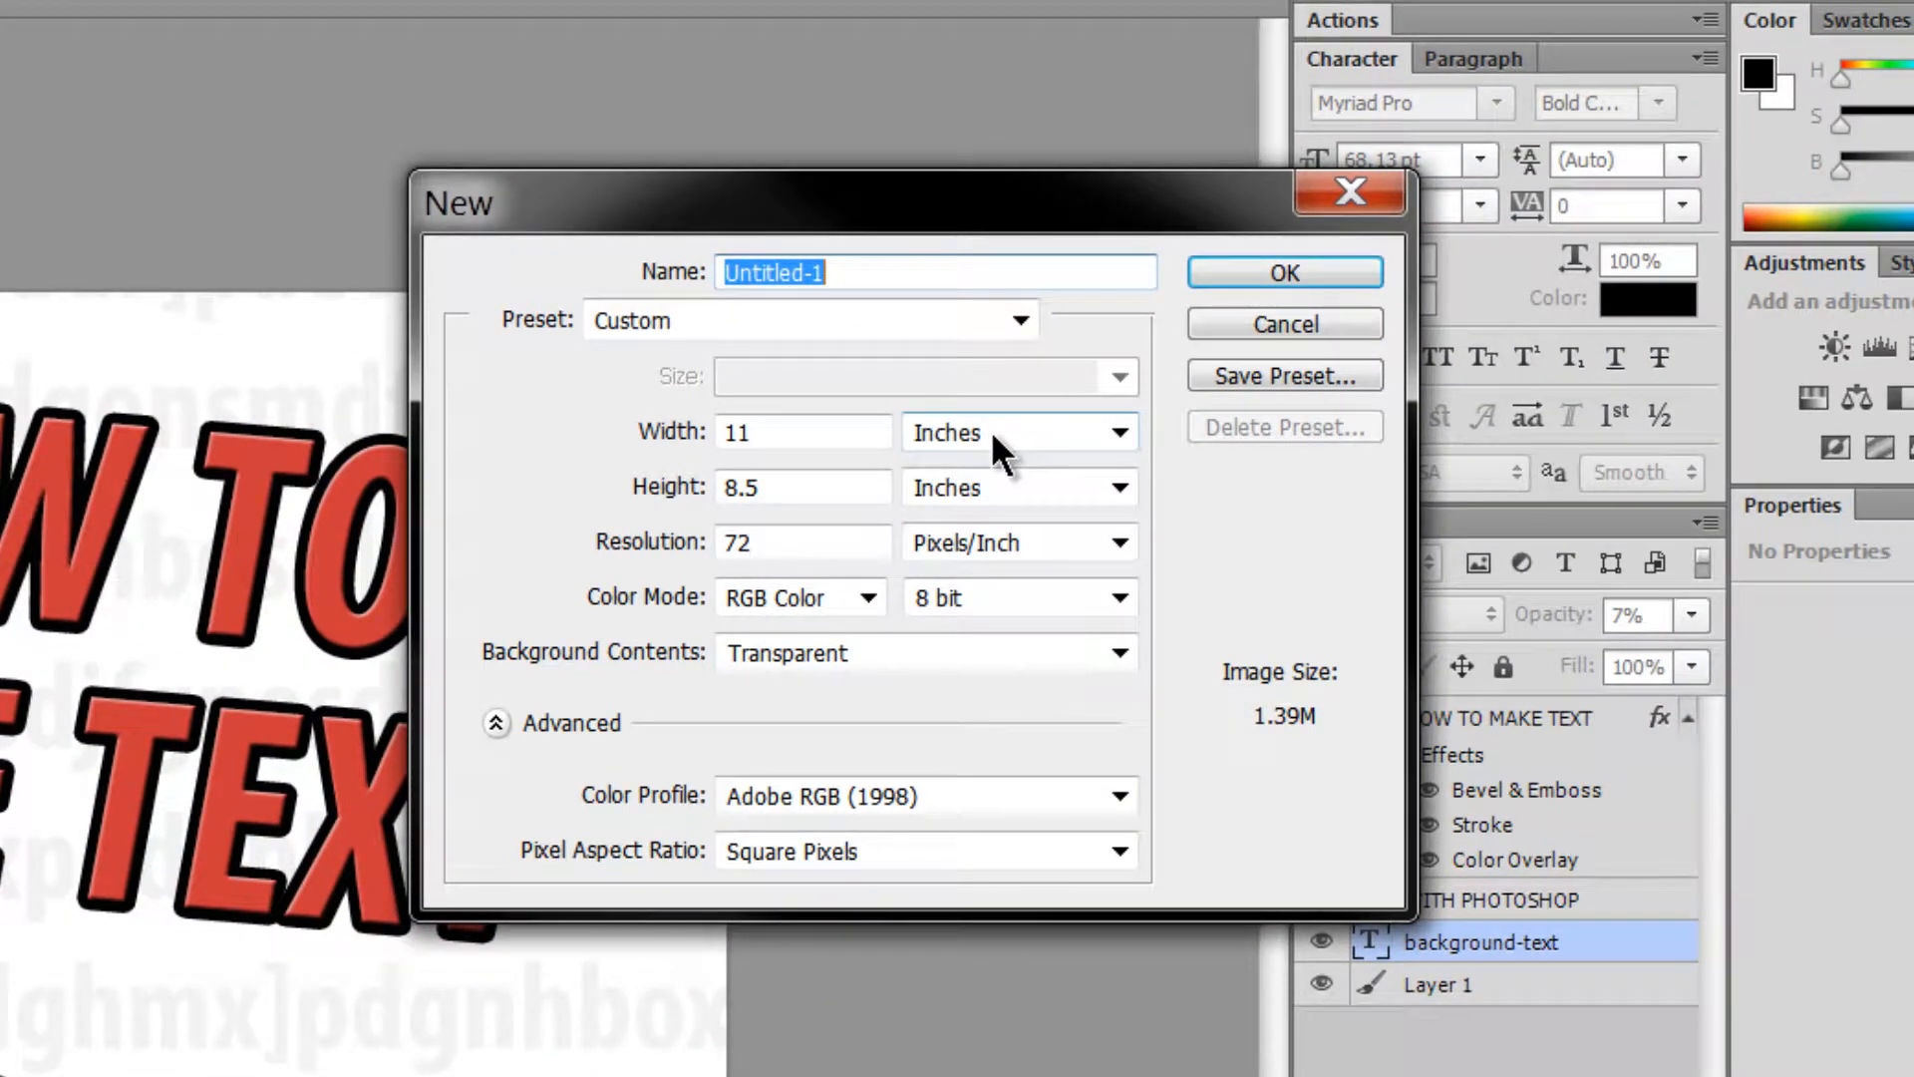
pyautogui.click(957, 433)
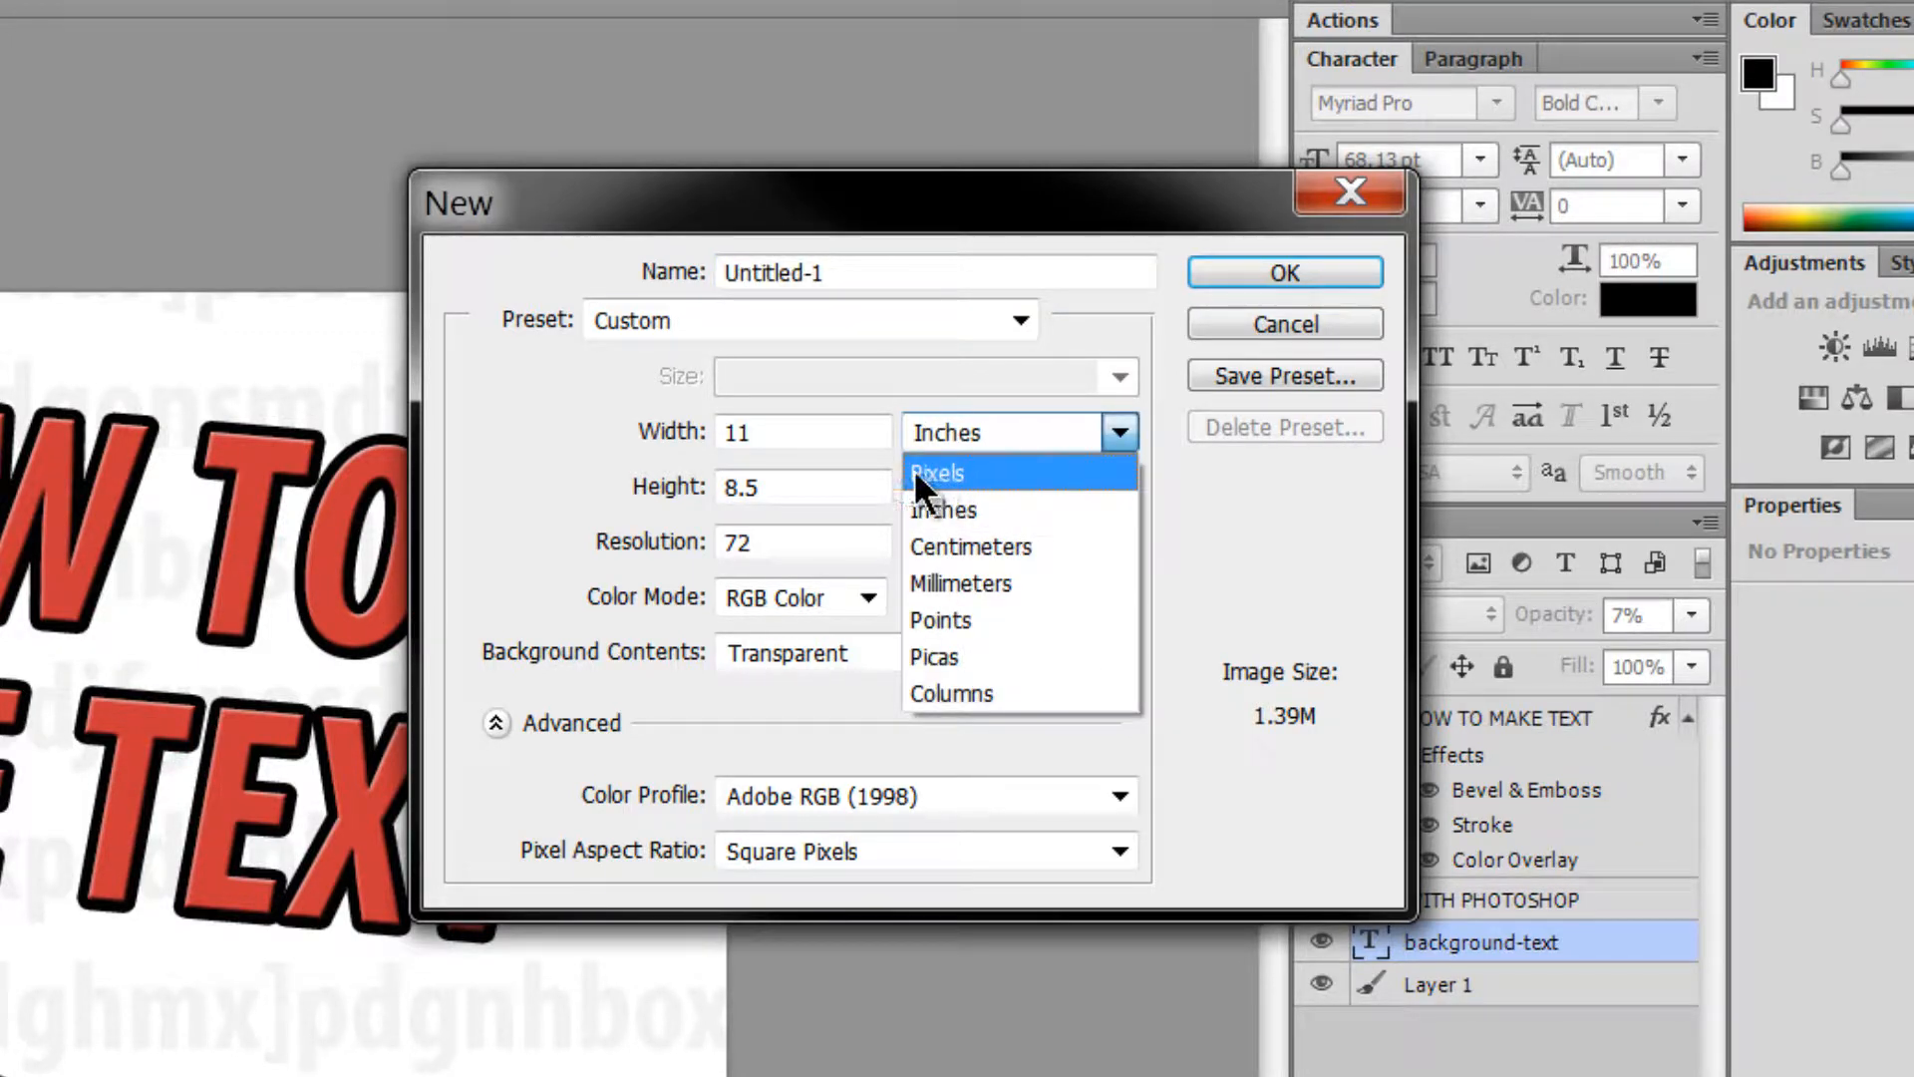
pyautogui.click(942, 473)
pyautogui.click(967, 433)
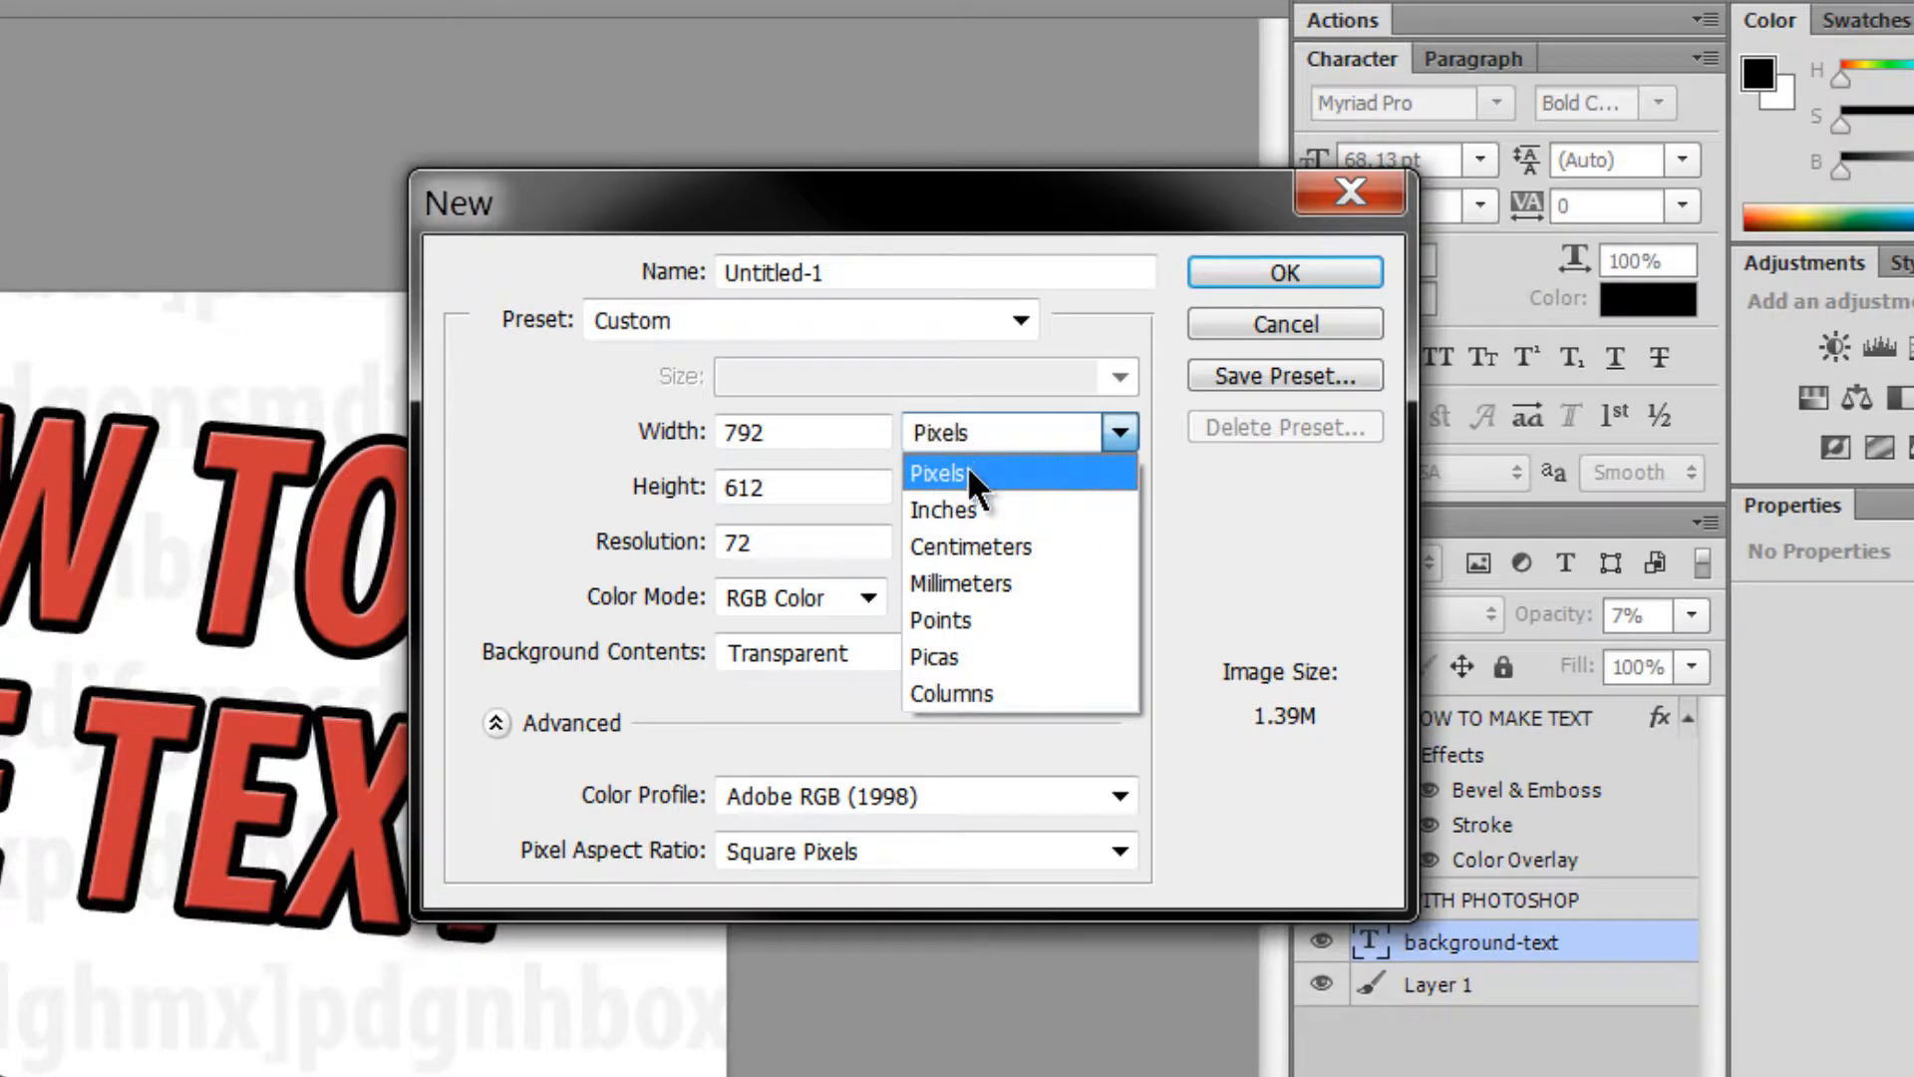
pyautogui.click(964, 503)
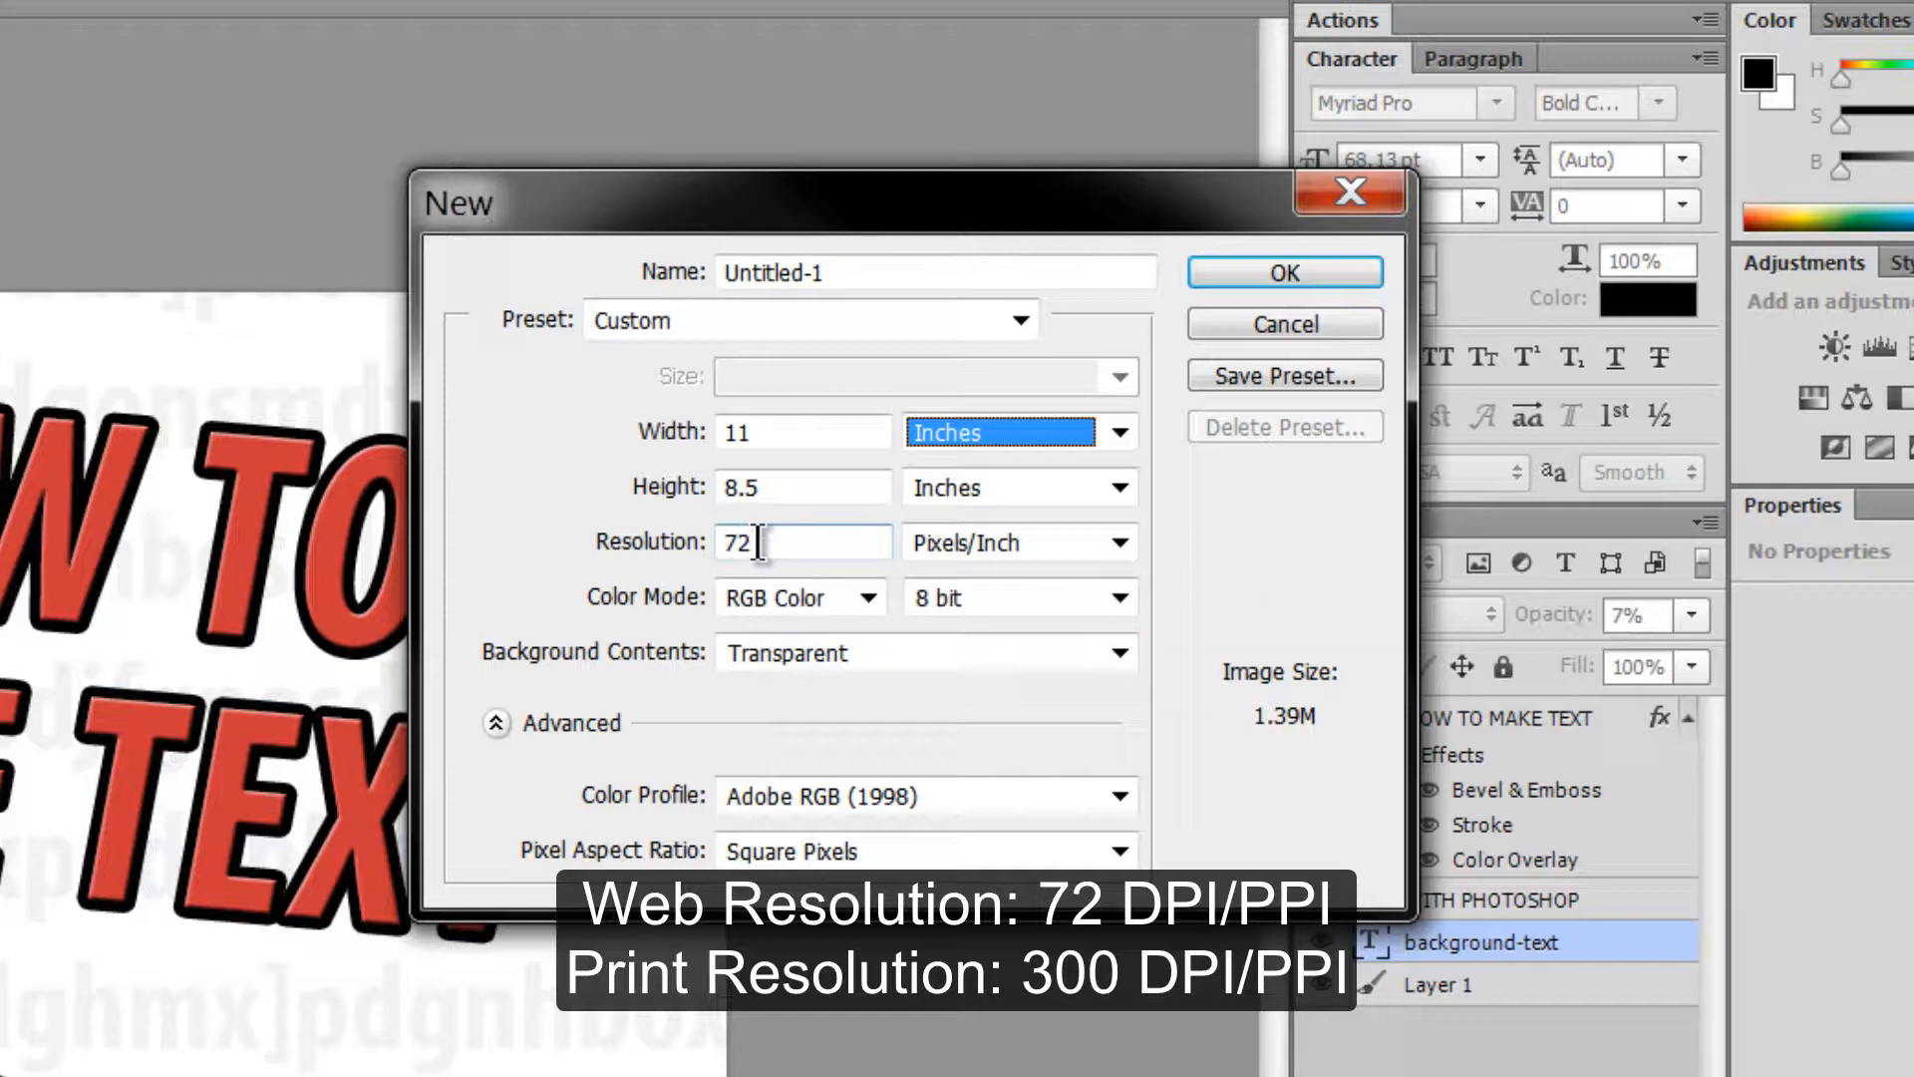
# - Check the 72 ppi resolution and bring up the Color Mode choices
pyautogui.moveTo(759, 542); pyautogui.dragTo(724, 543)
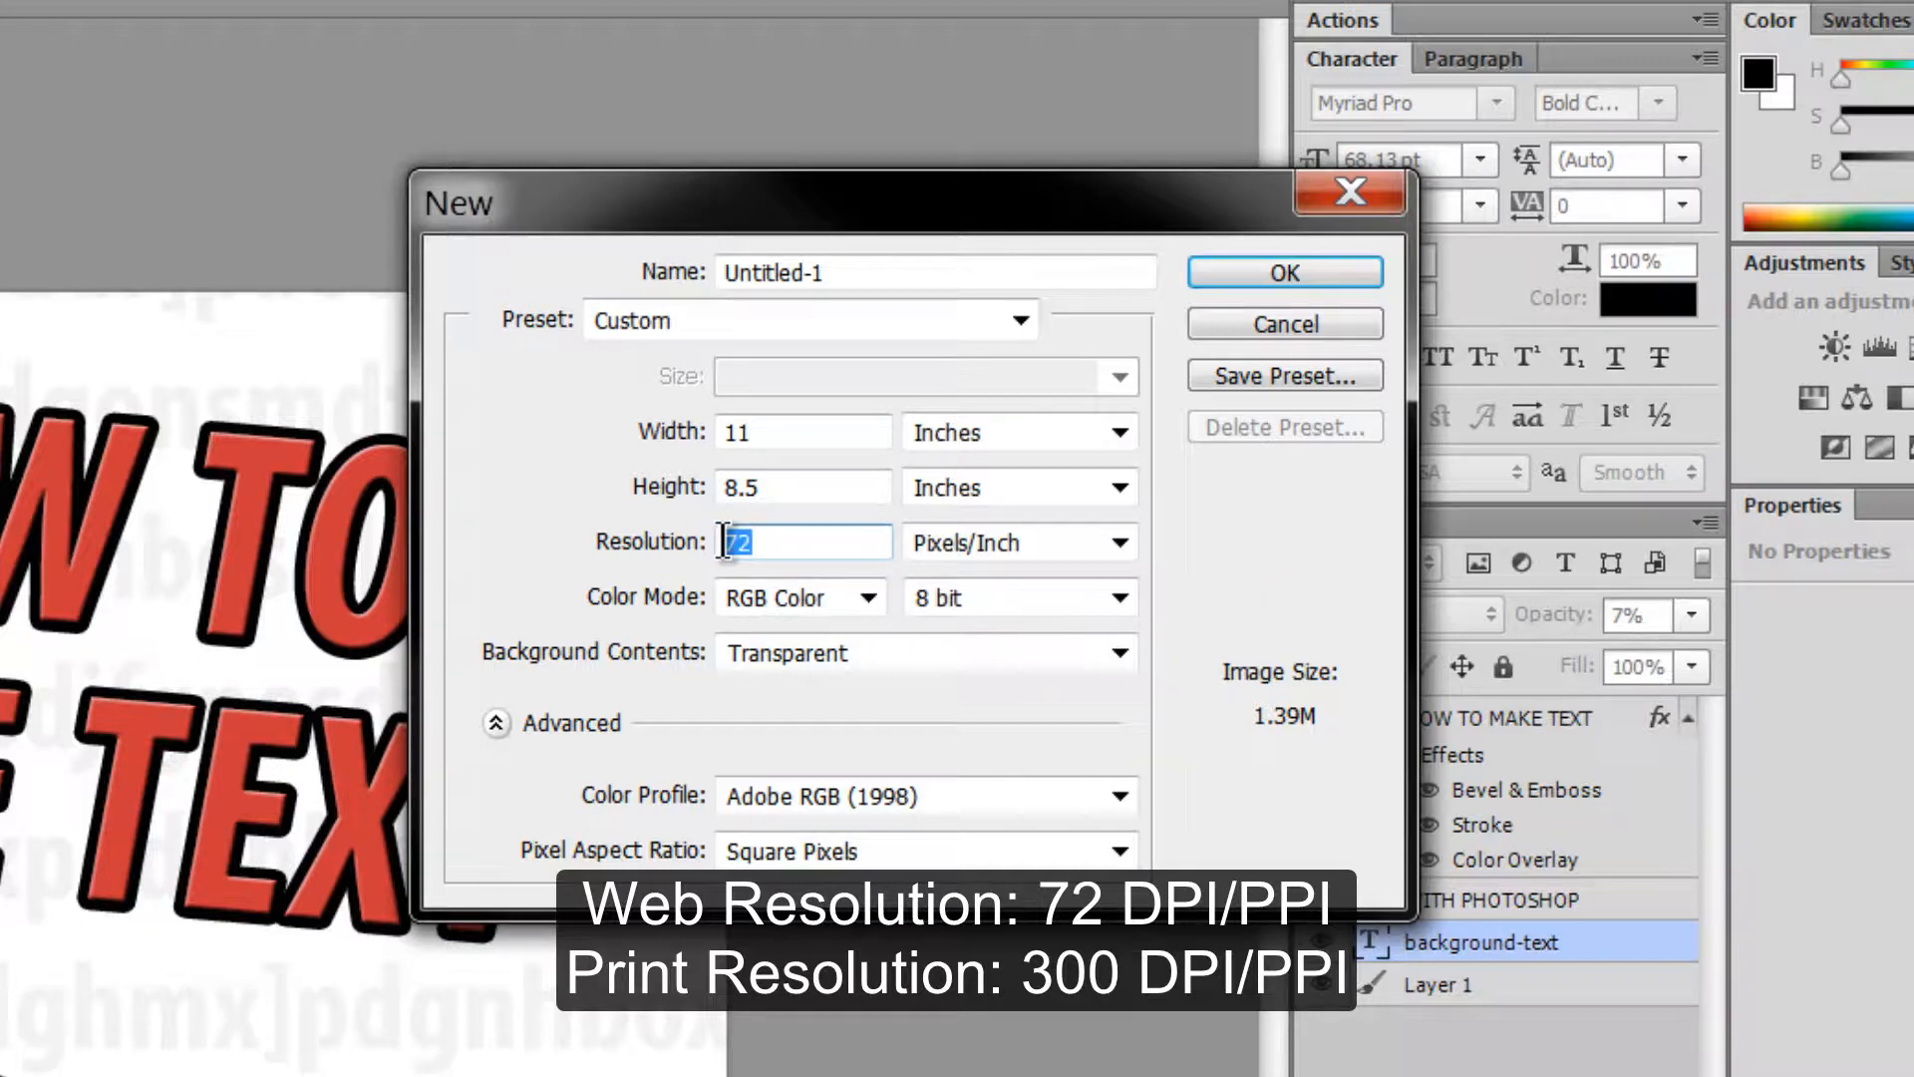
pyautogui.click(775, 541)
pyautogui.click(867, 599)
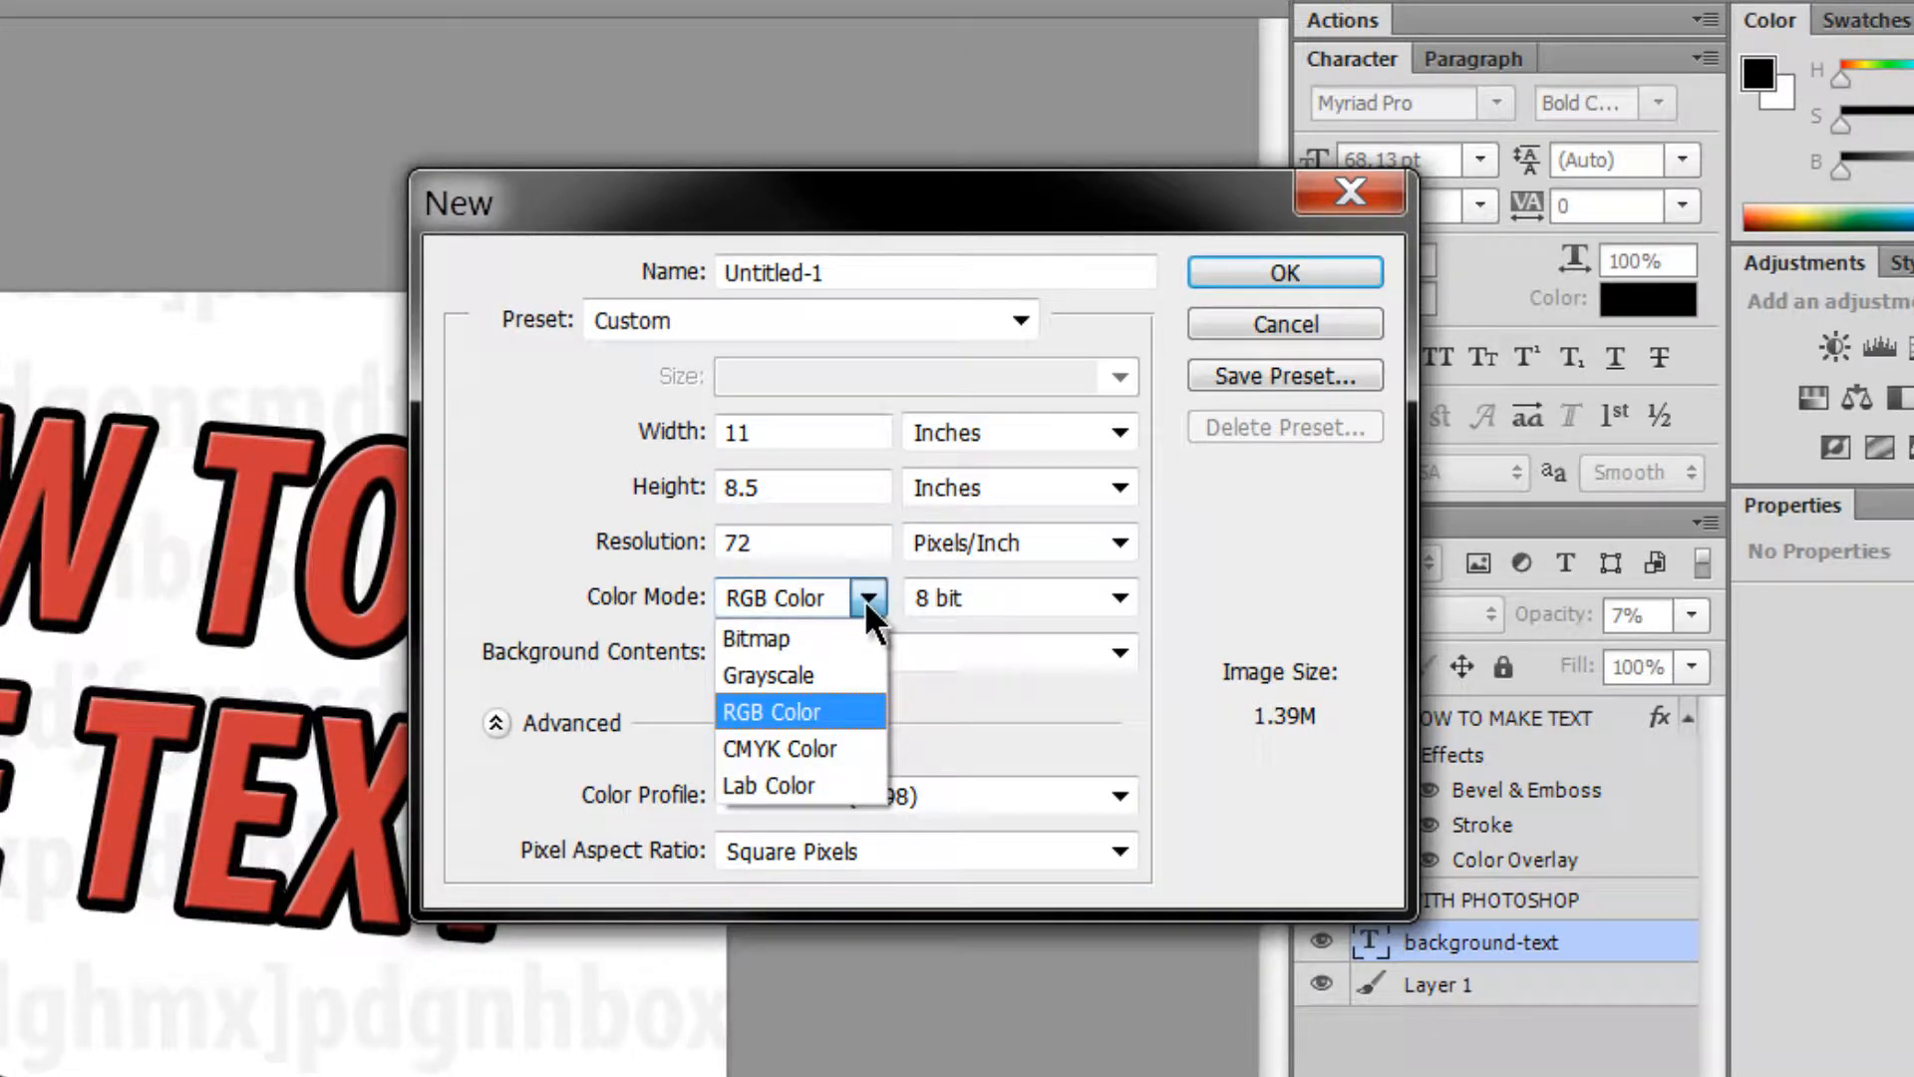
# - Keep RGB Color and leave the resolution at 72 after trying 300
pyautogui.click(777, 711)
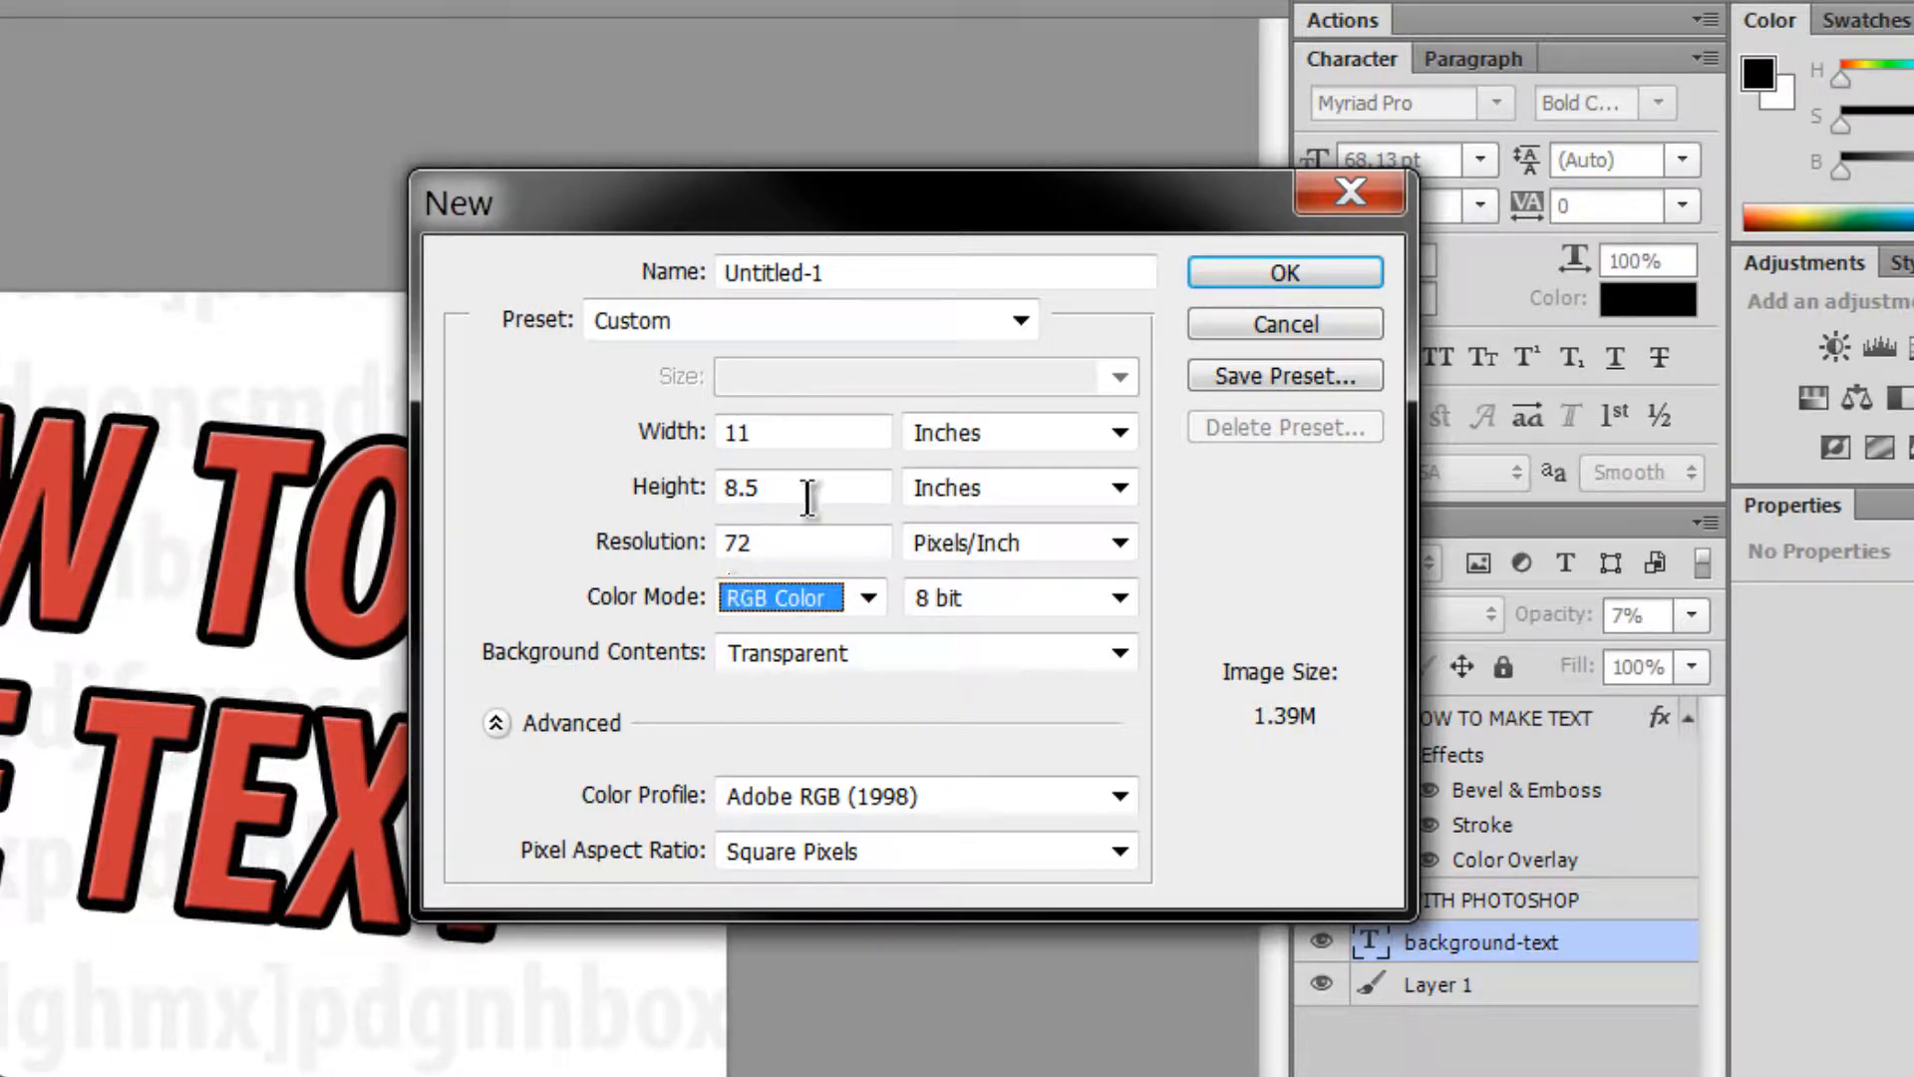
pyautogui.doubleClick(766, 538)
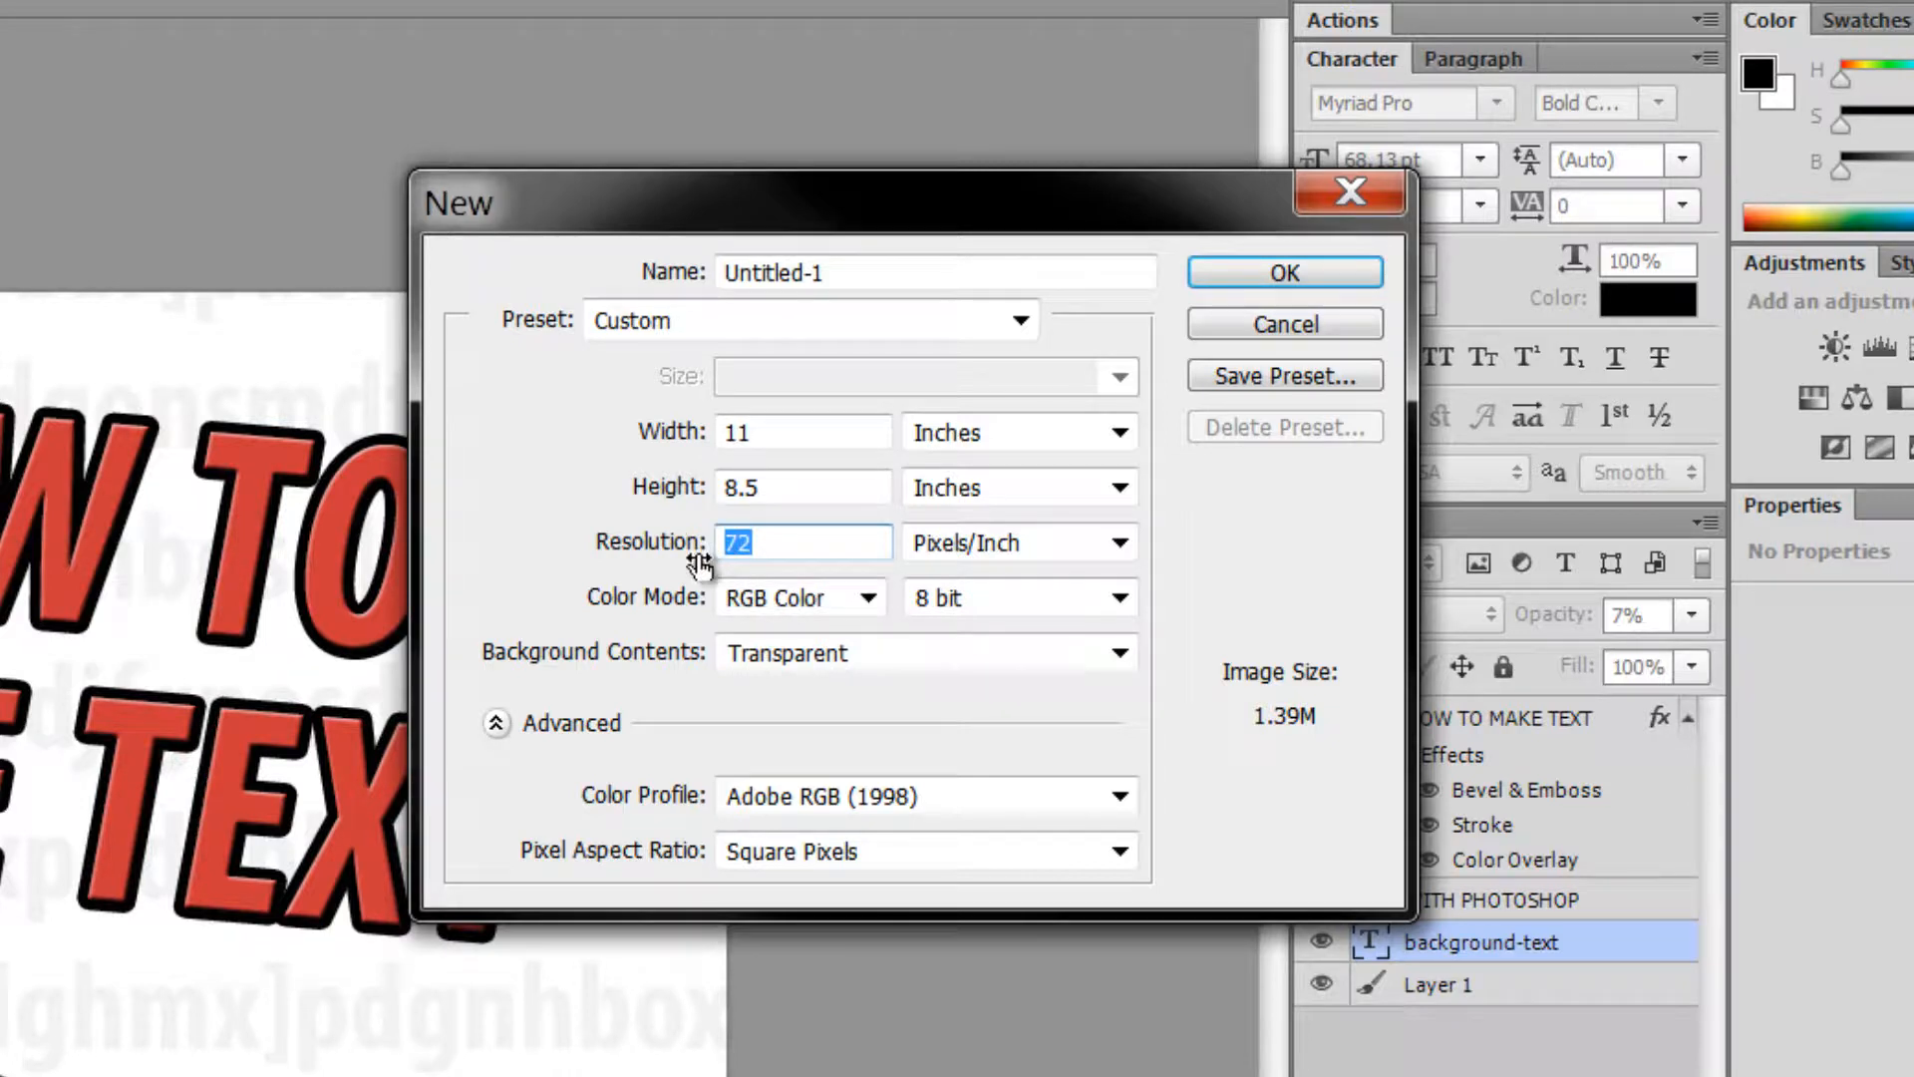
pyautogui.write('300')
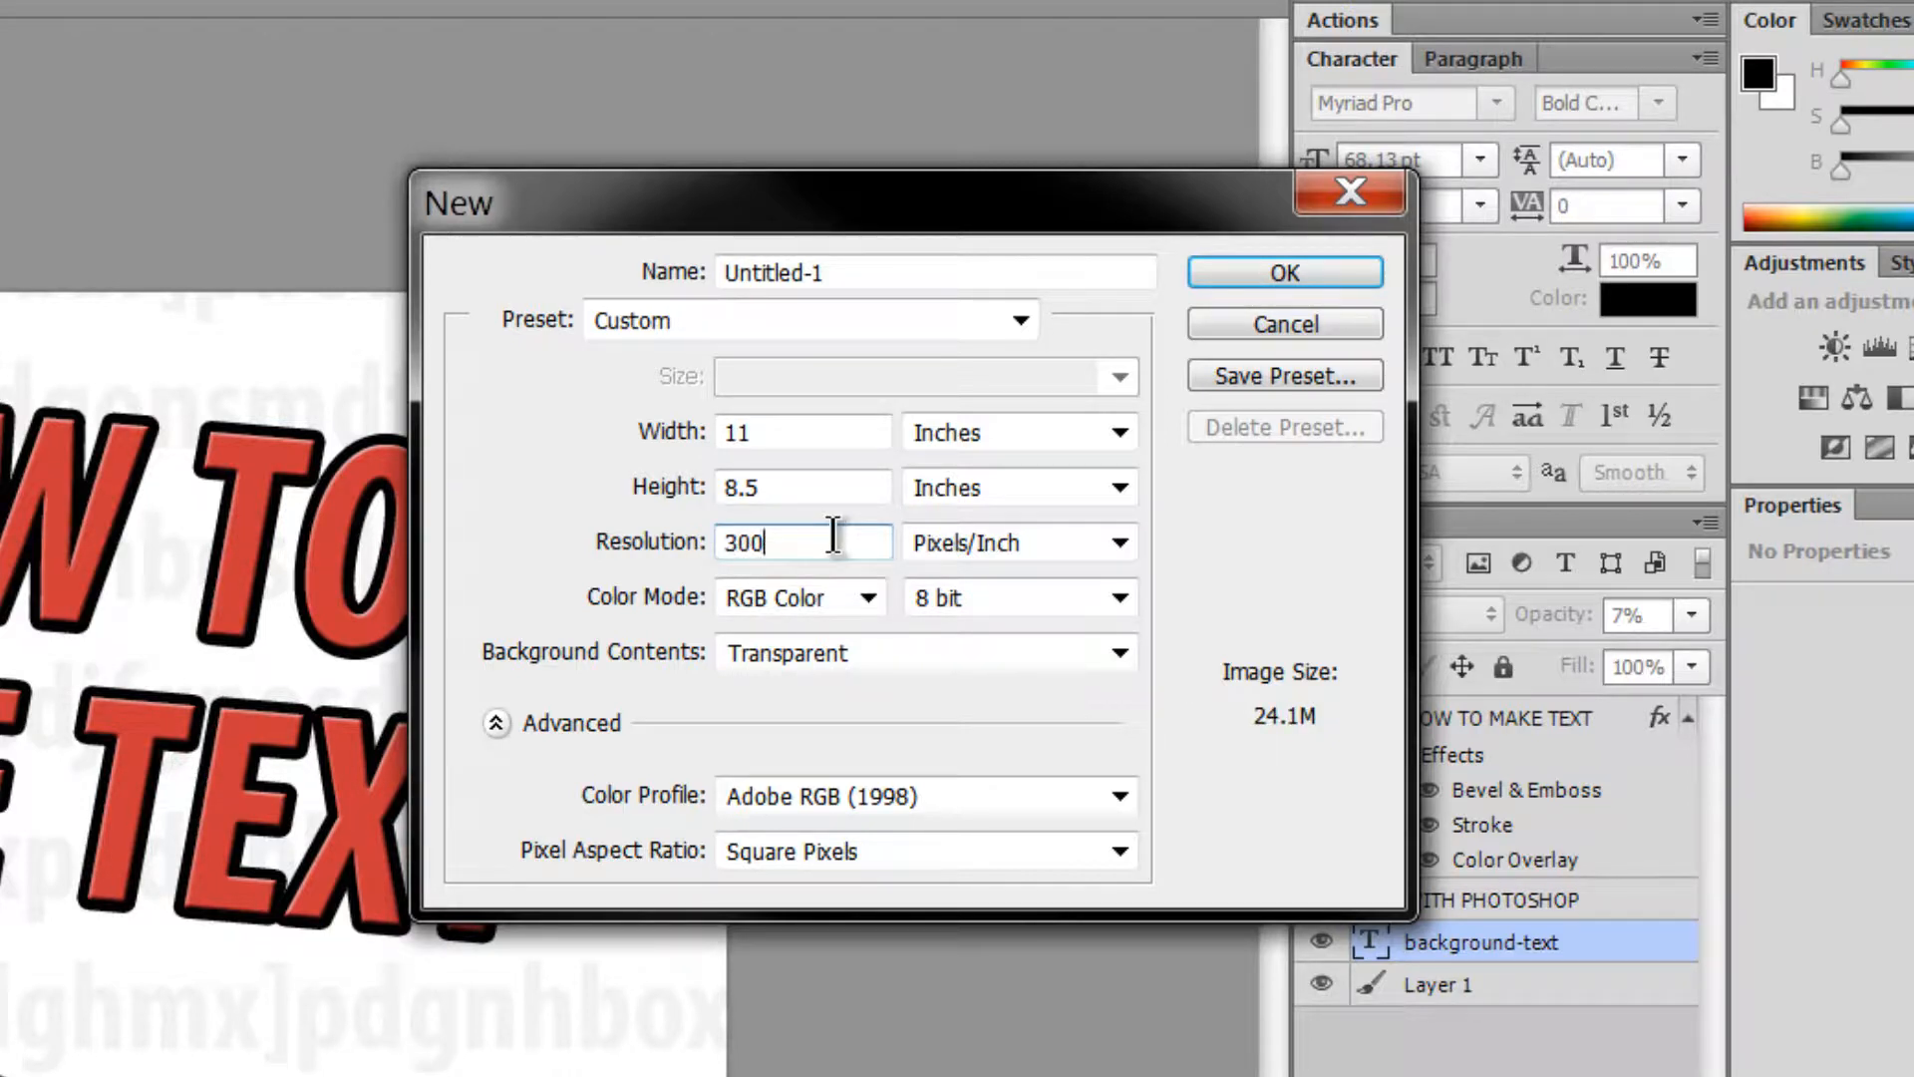
pyautogui.moveTo(807, 543); pyautogui.dragTo(680, 559)
pyautogui.press('BackSpace')
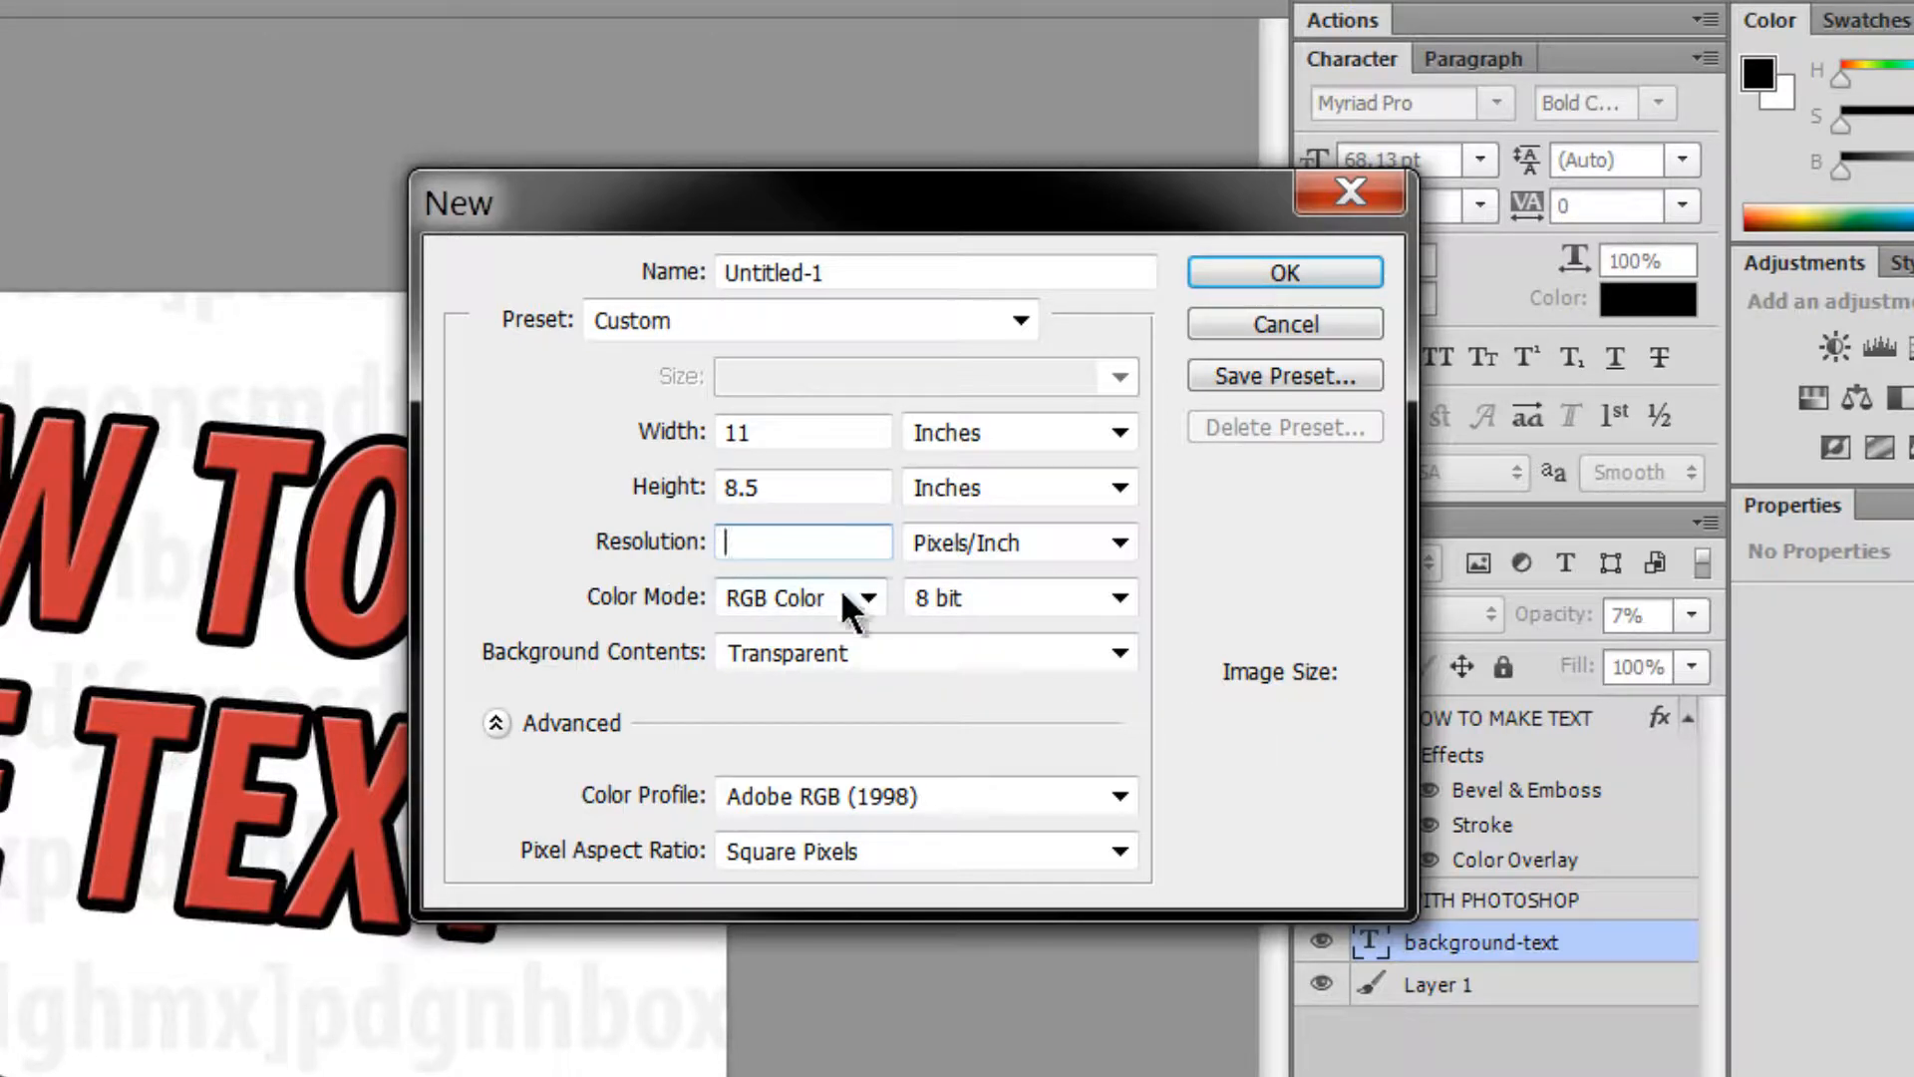
pyautogui.write('72')
# - Set a White background and the sRGB IEC61966-2.1 profile, then create the document
pyautogui.click(864, 640)
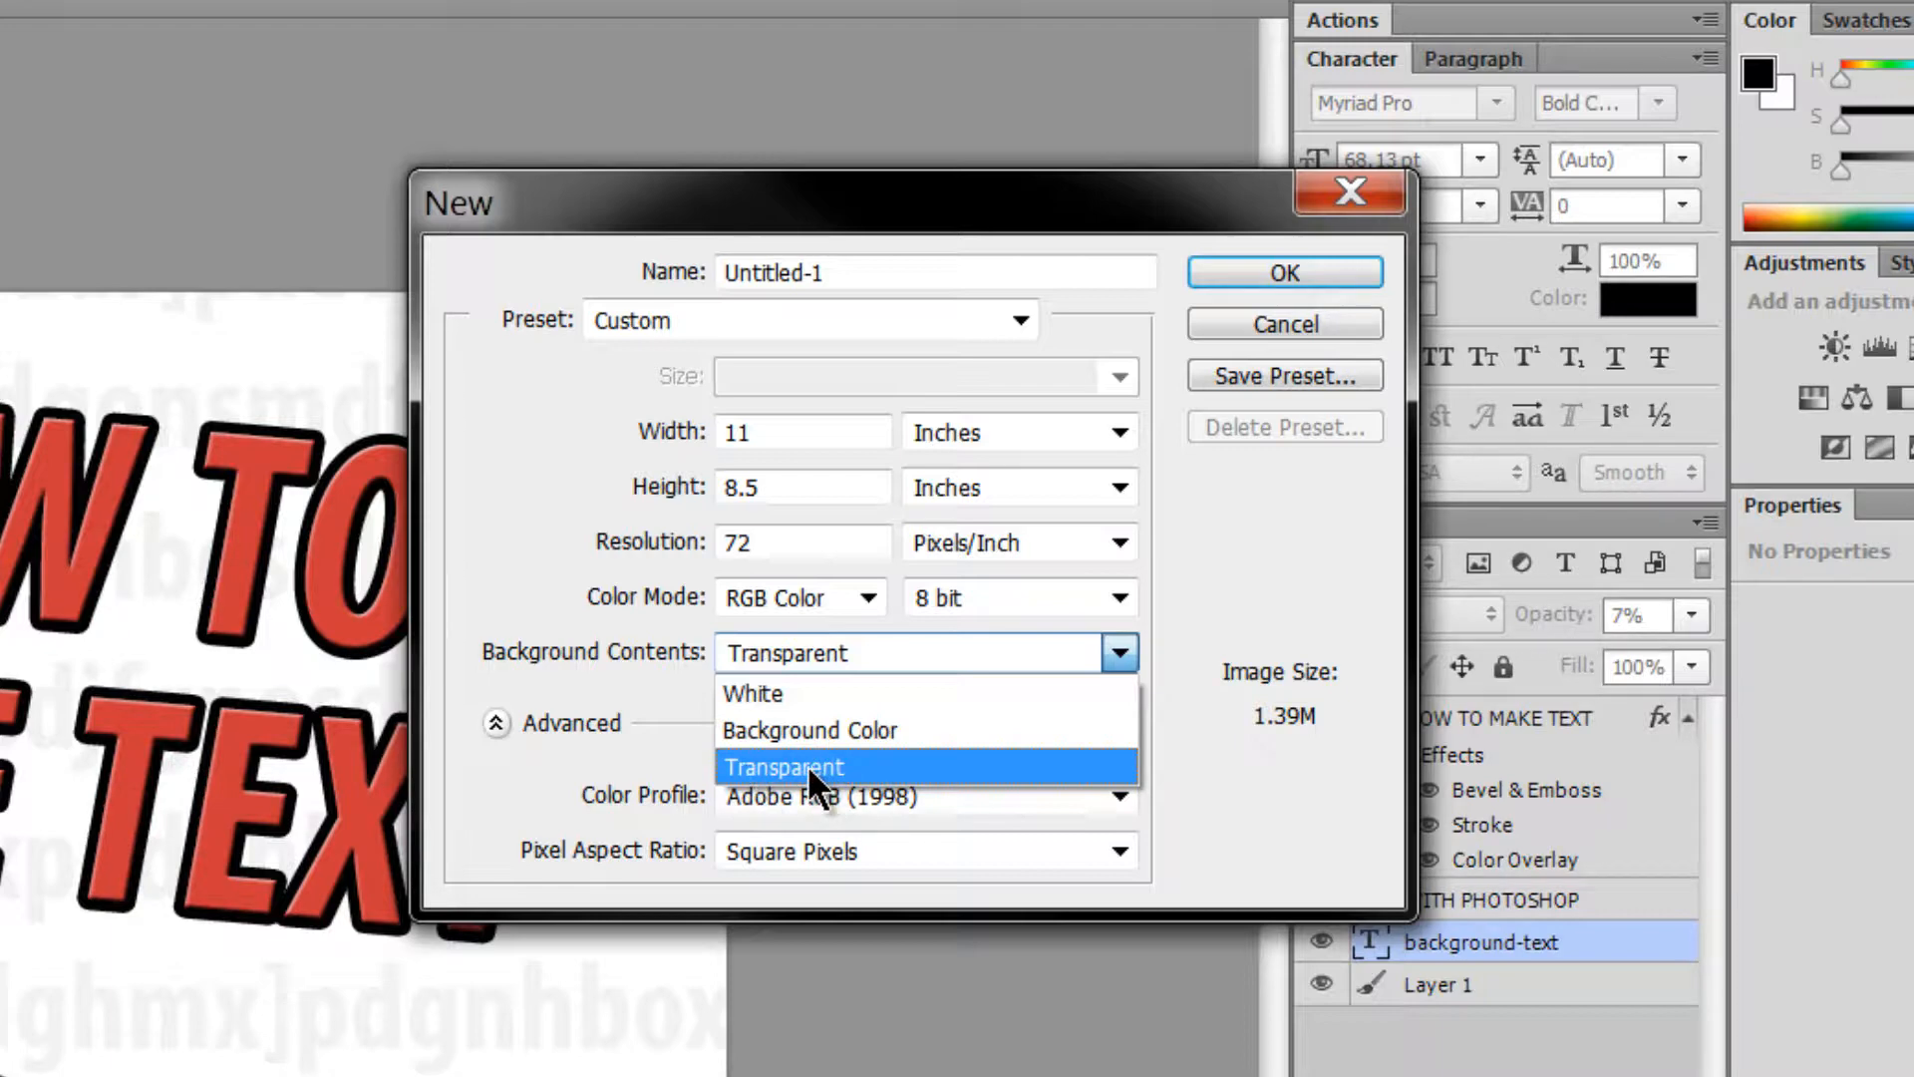
pyautogui.click(802, 697)
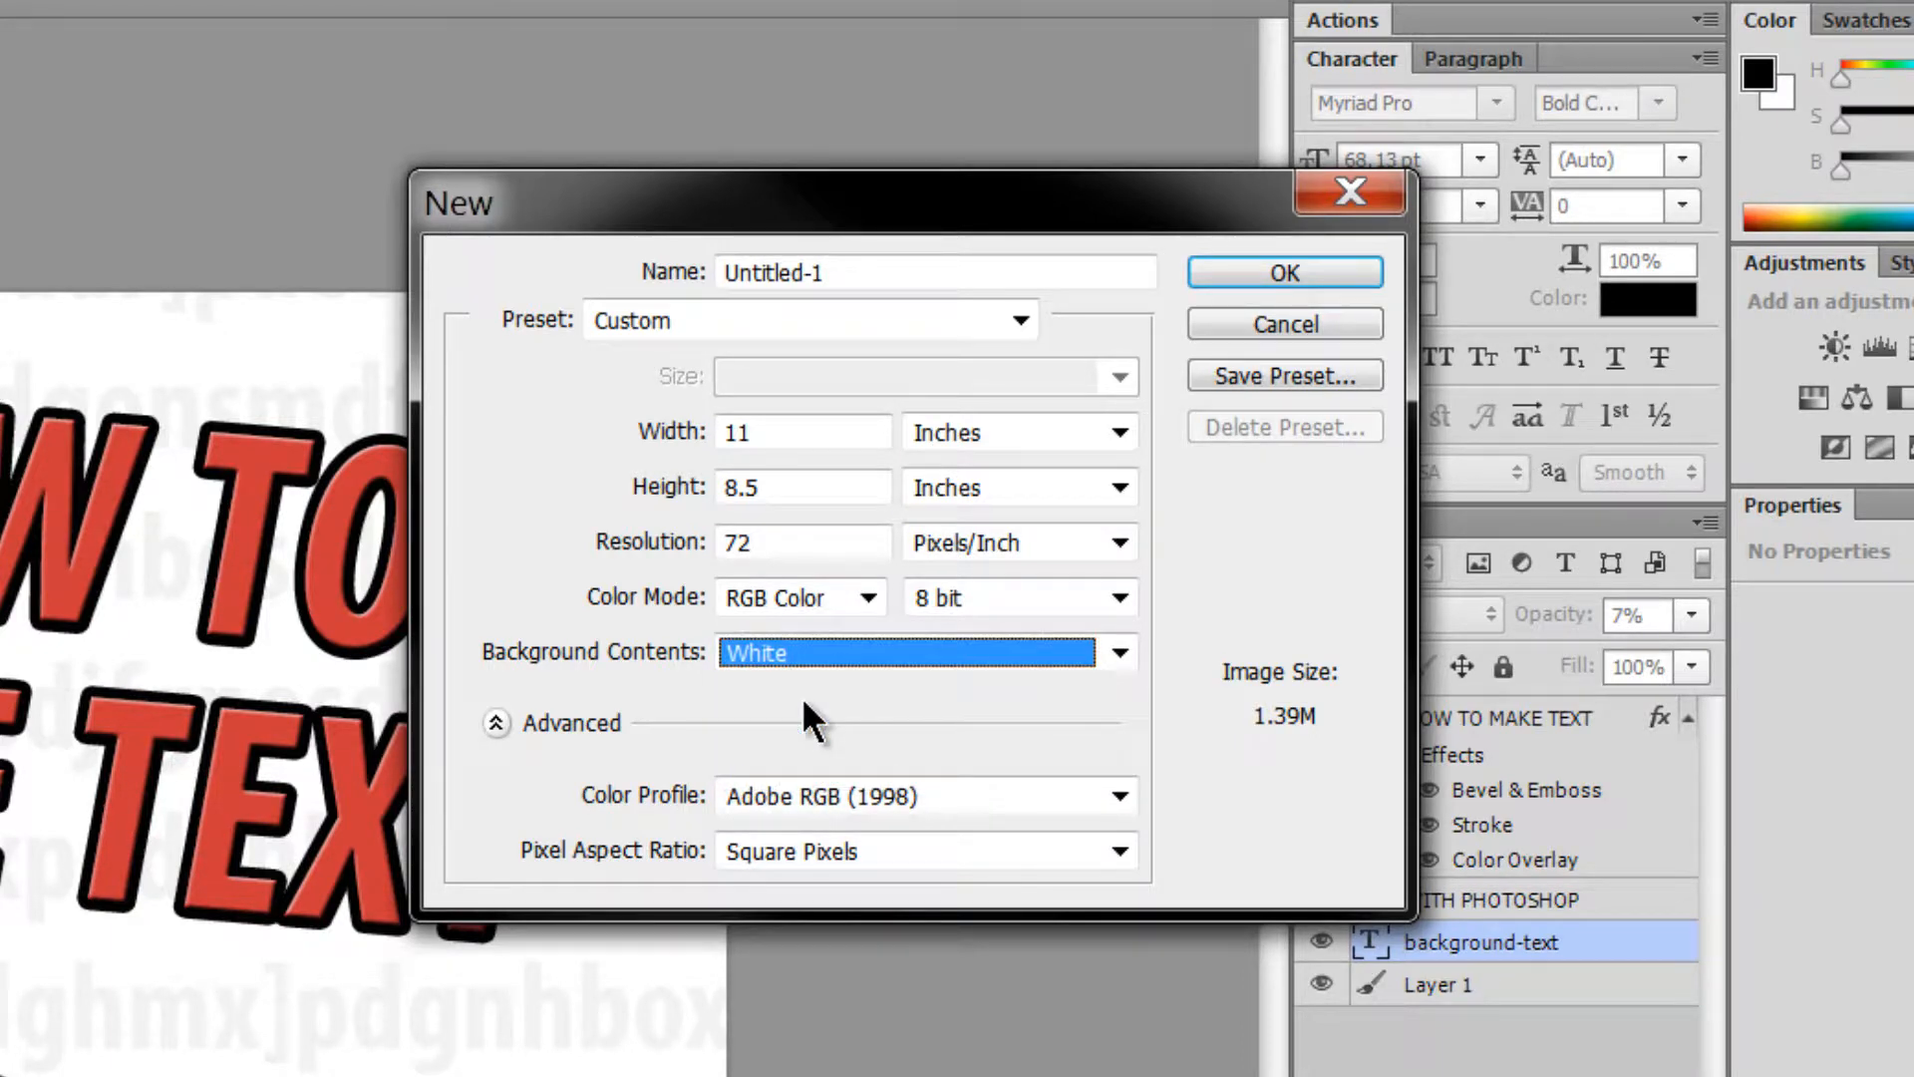
pyautogui.click(815, 792)
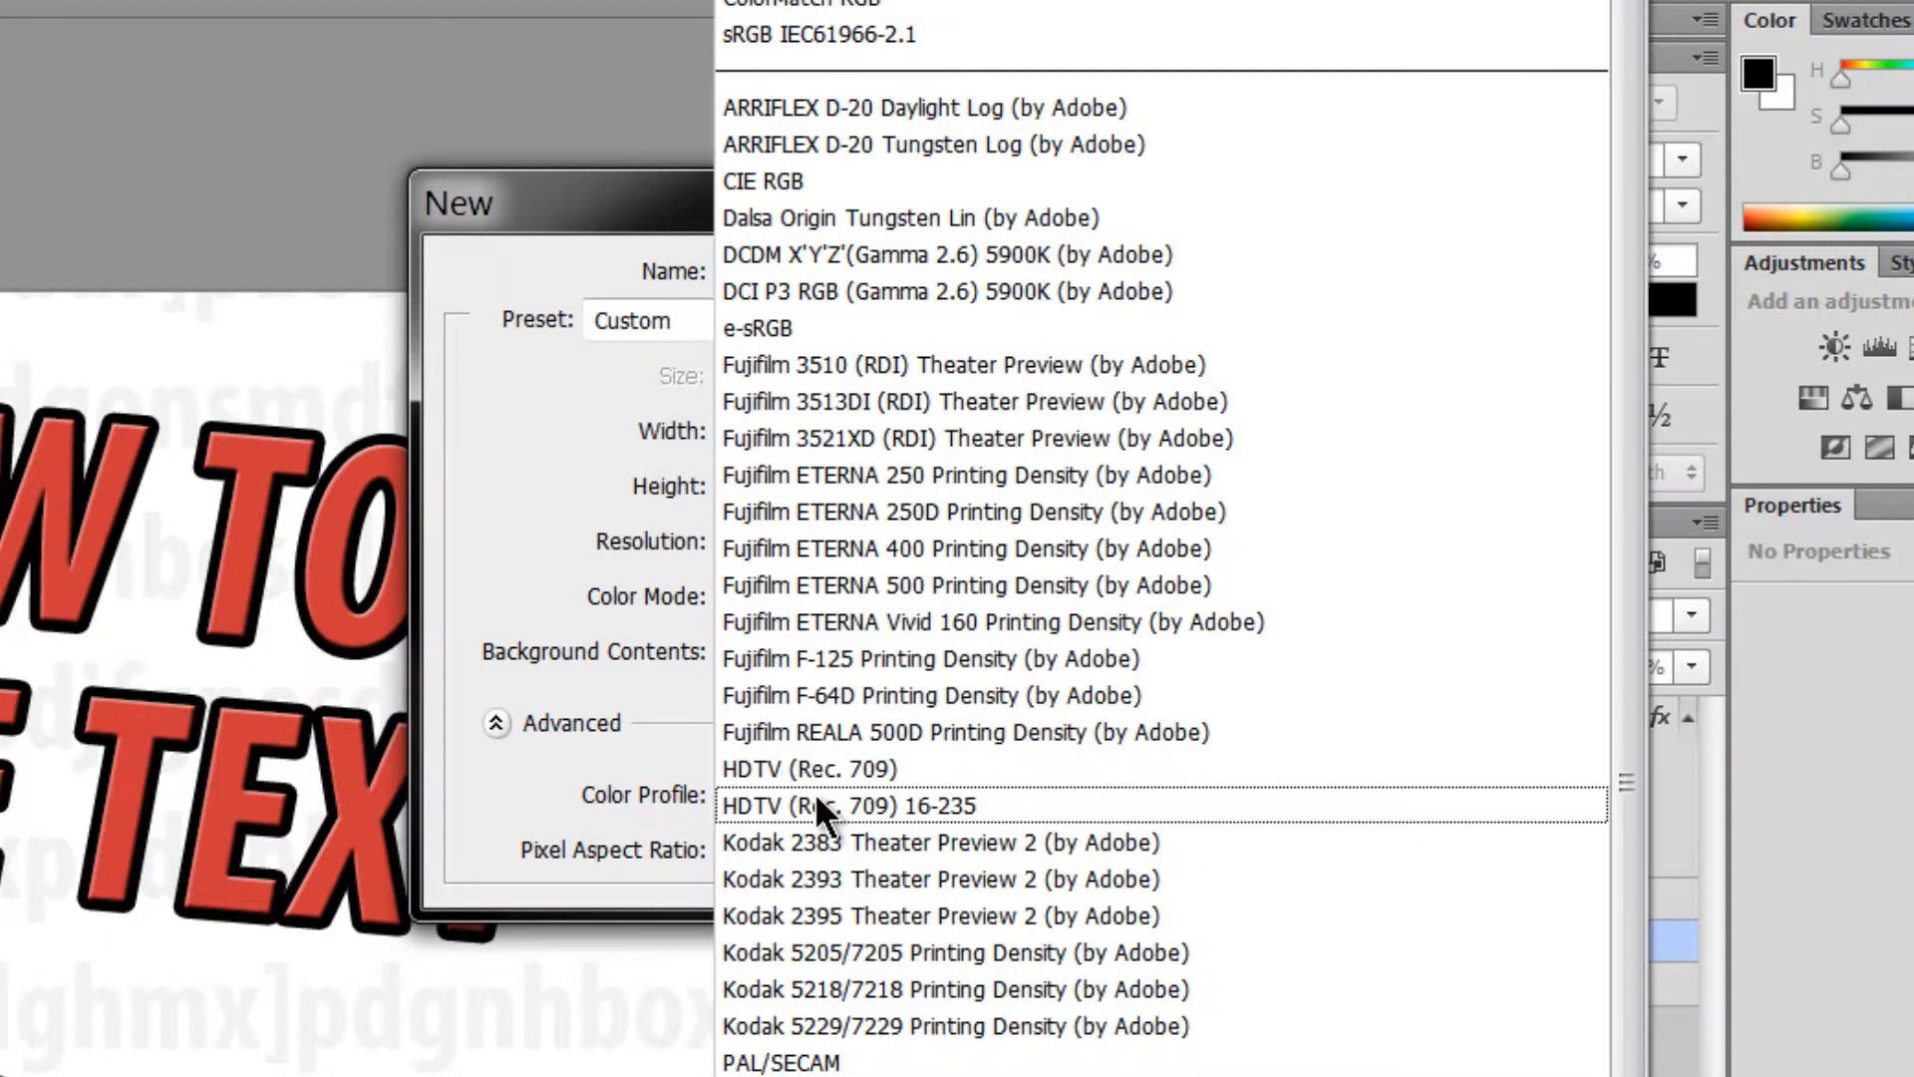
pyautogui.click(845, 33)
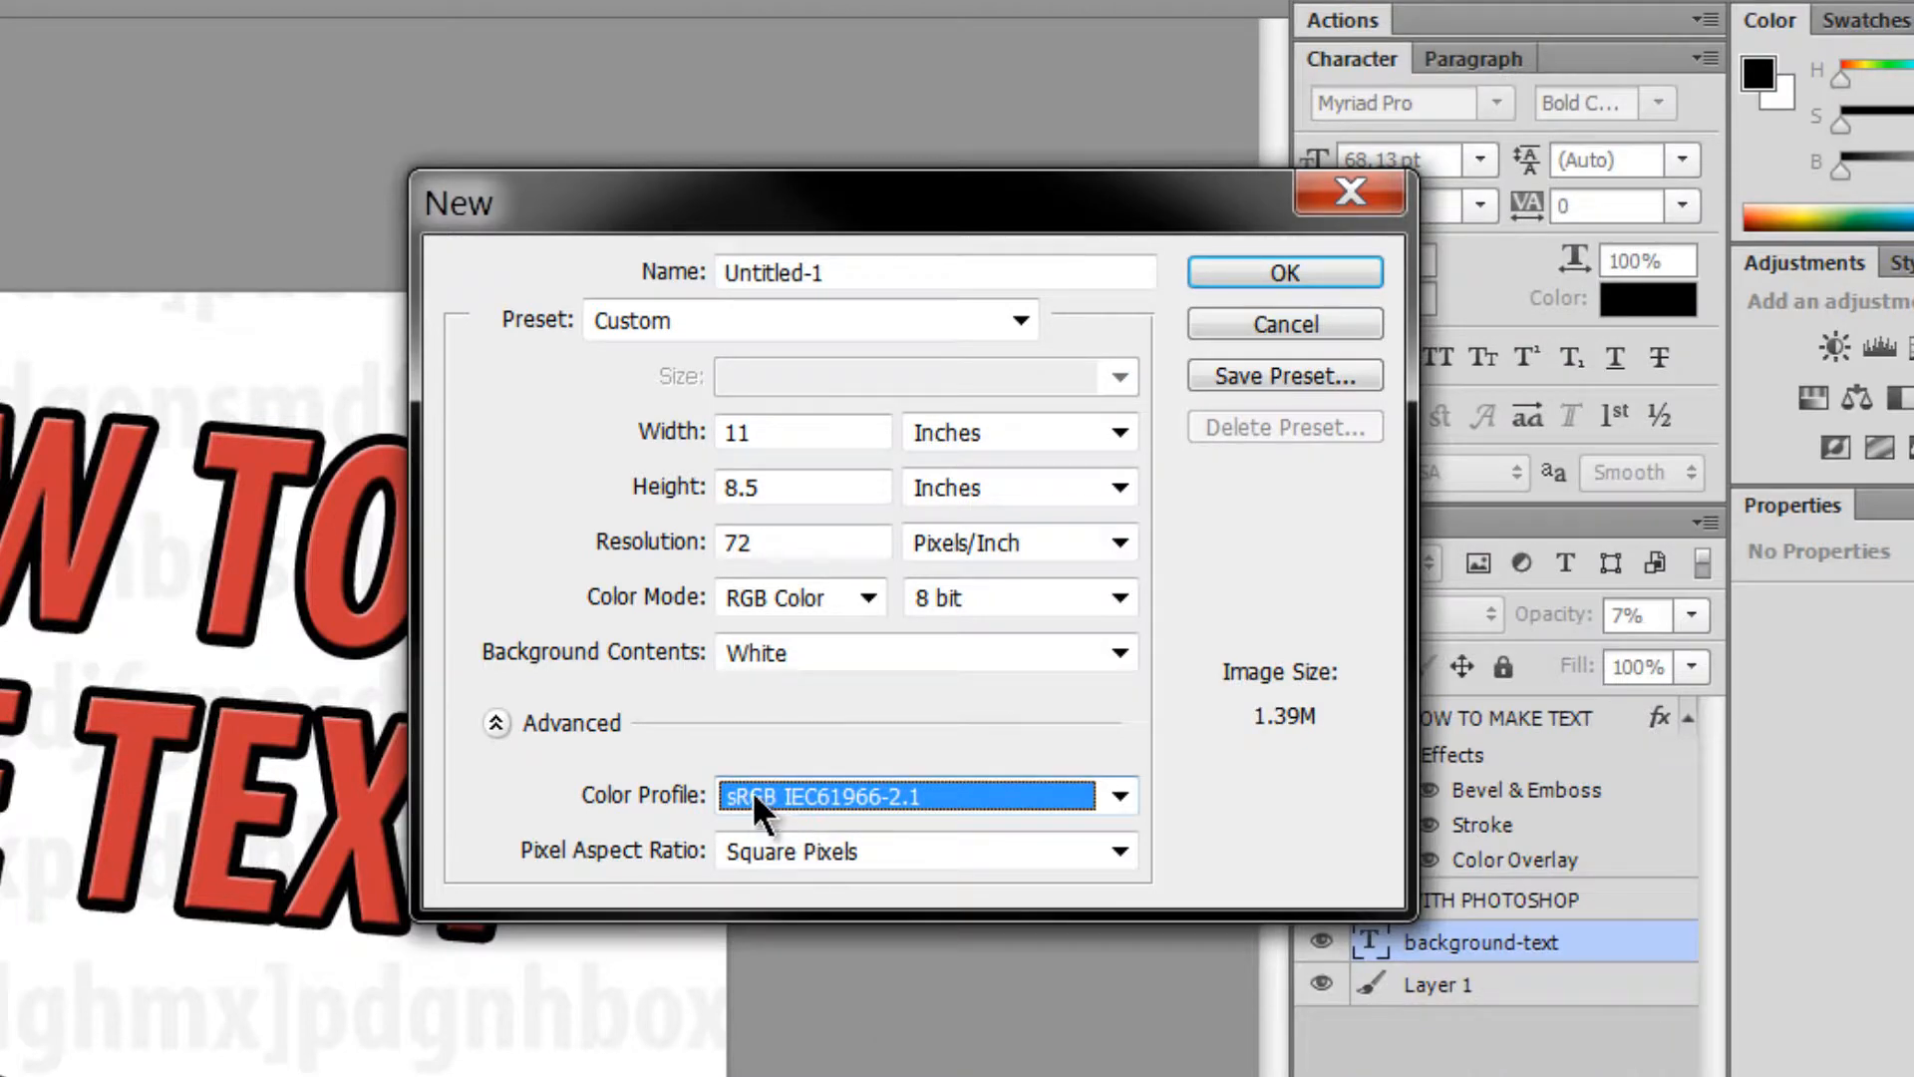
pyautogui.click(1289, 261)
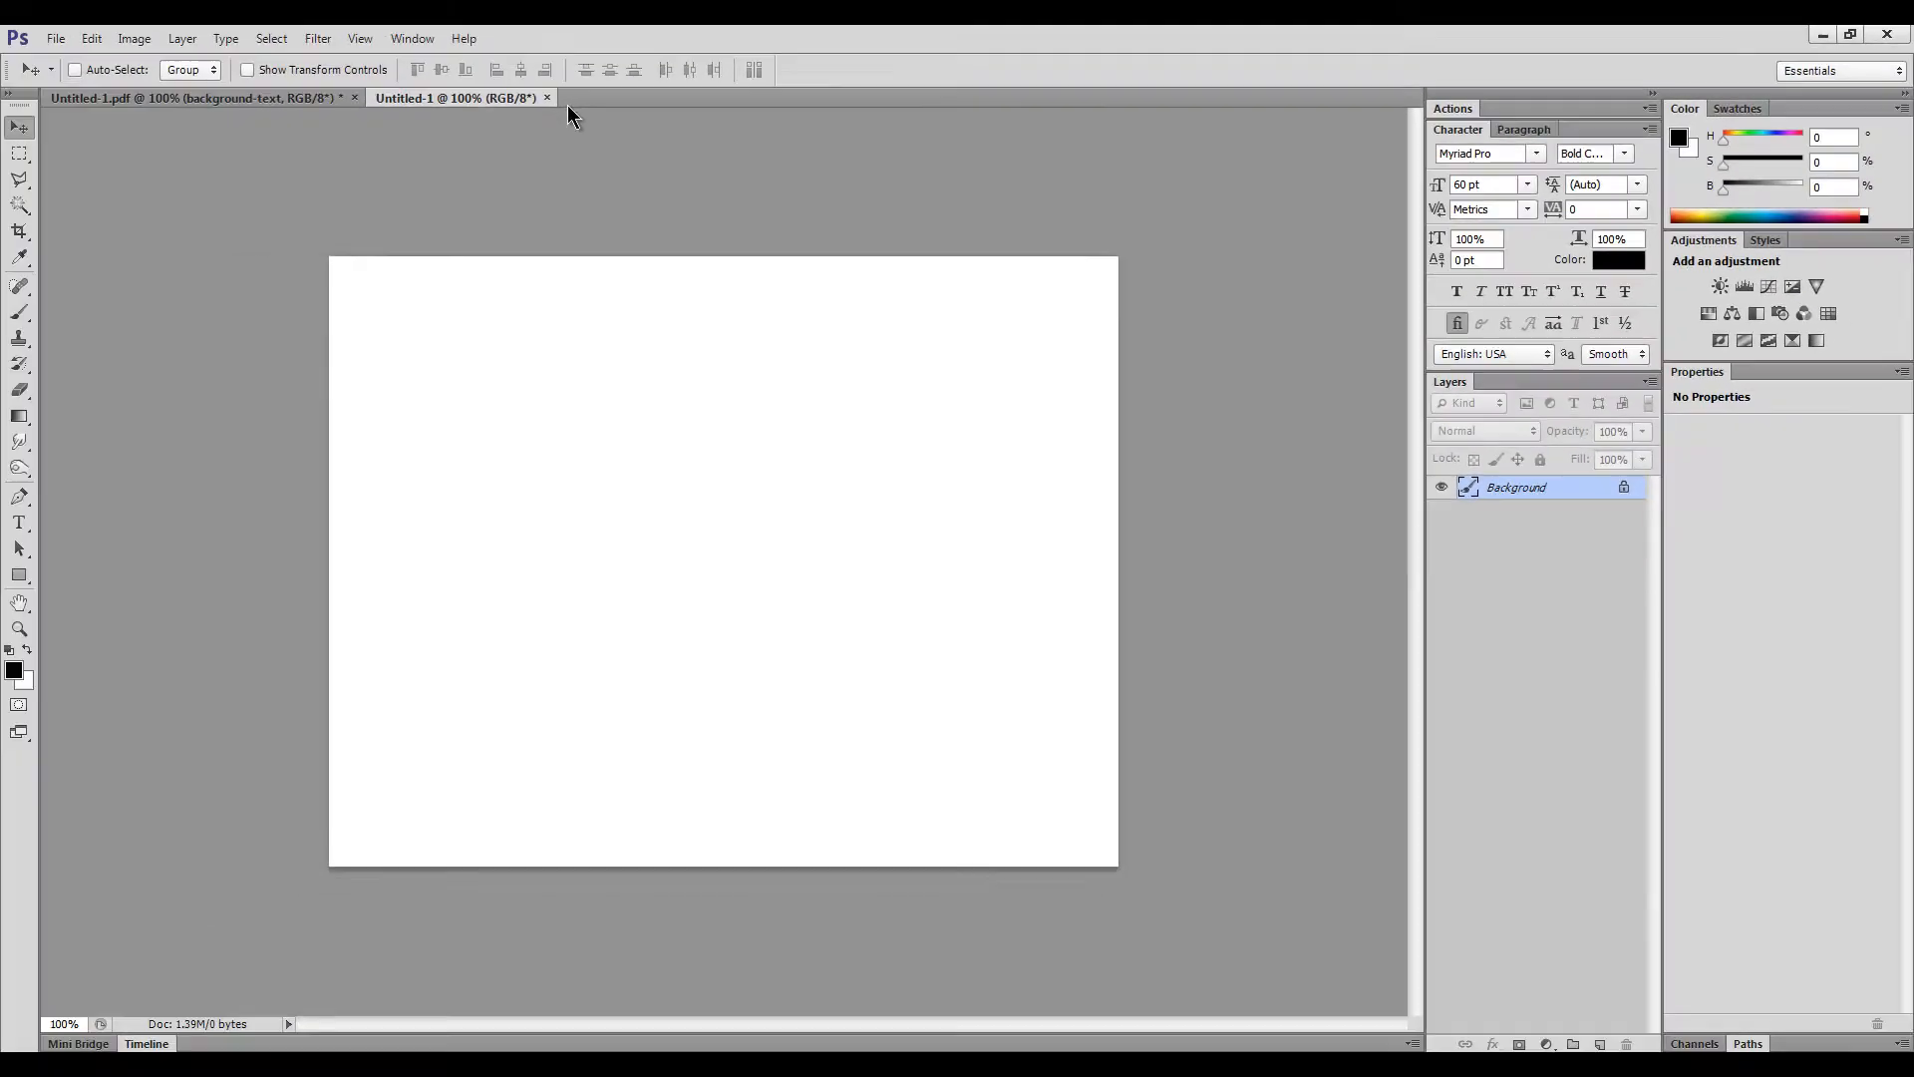
# - Switch back to the Untitled-1.pdf design and open the Window menu
pyautogui.click(290, 99)
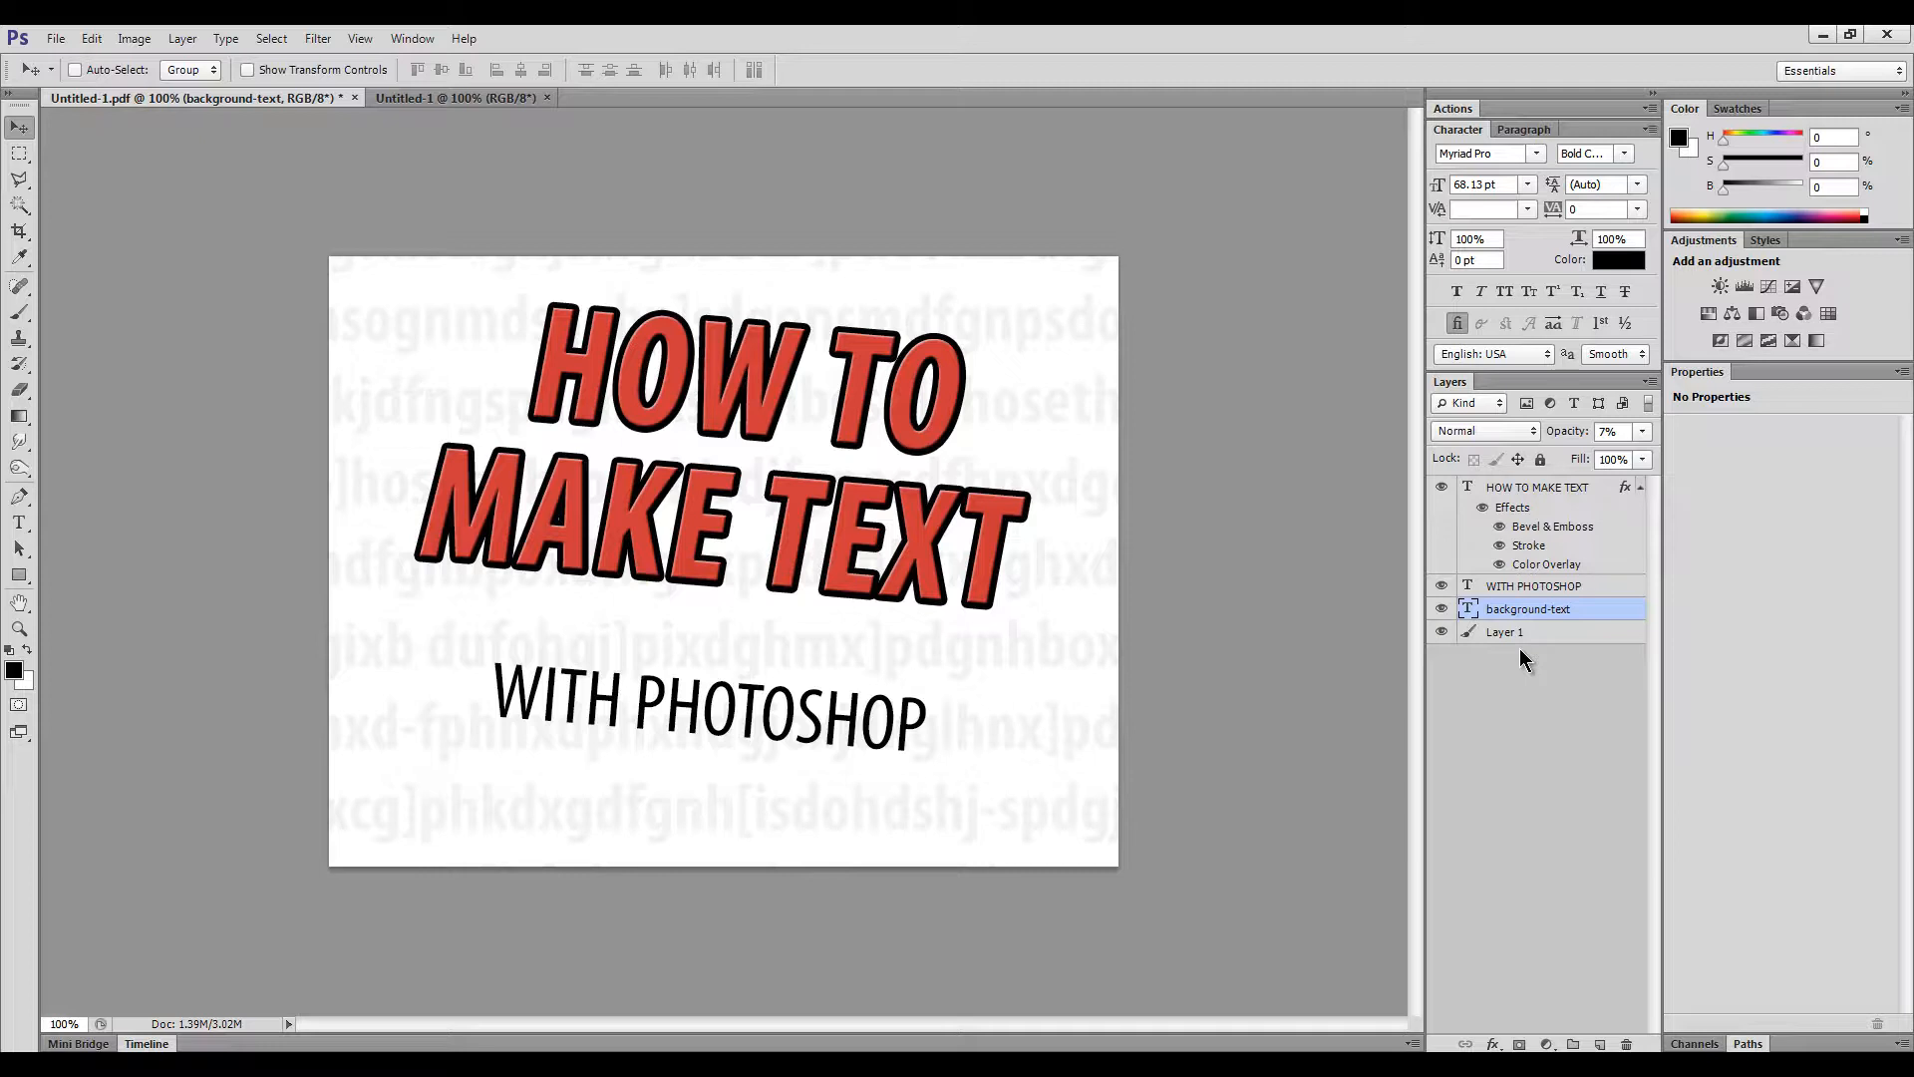
pyautogui.click(406, 40)
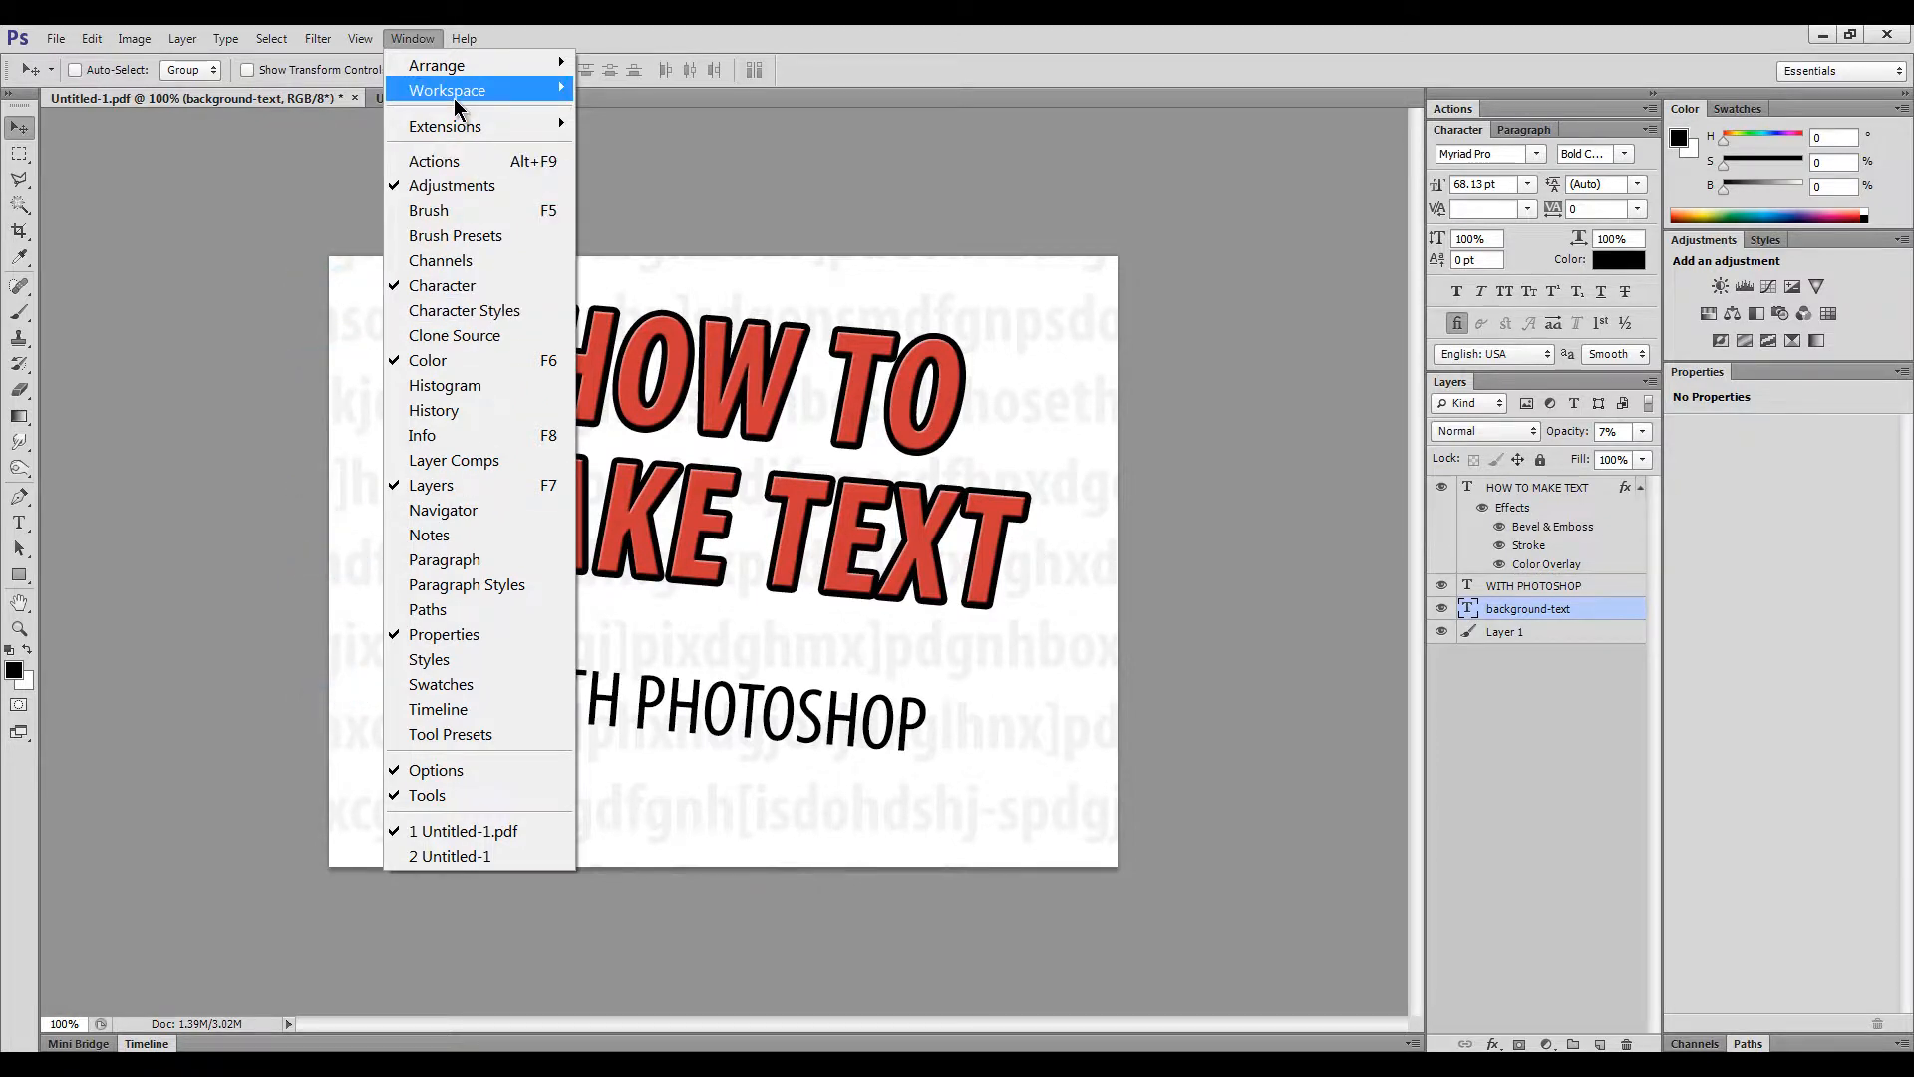
pyautogui.moveTo(455, 101)
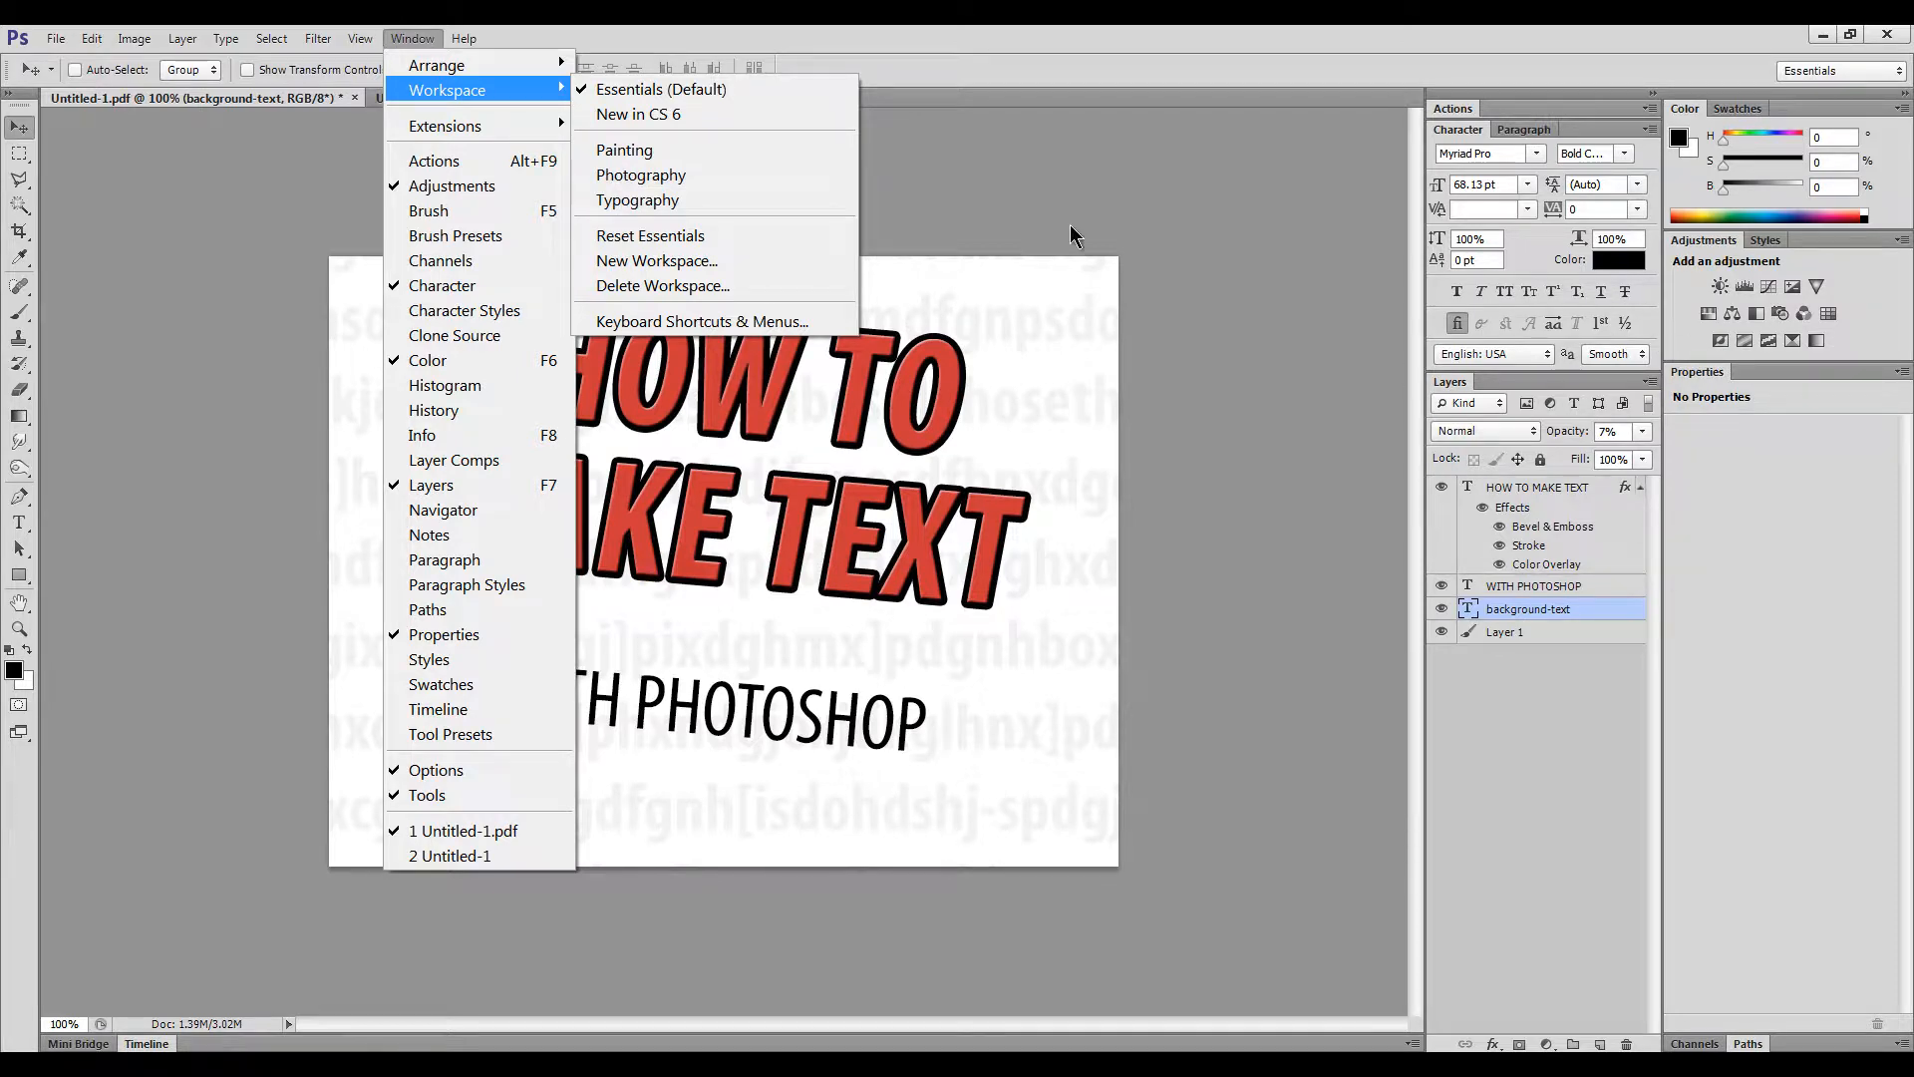
pyautogui.click(1058, 193)
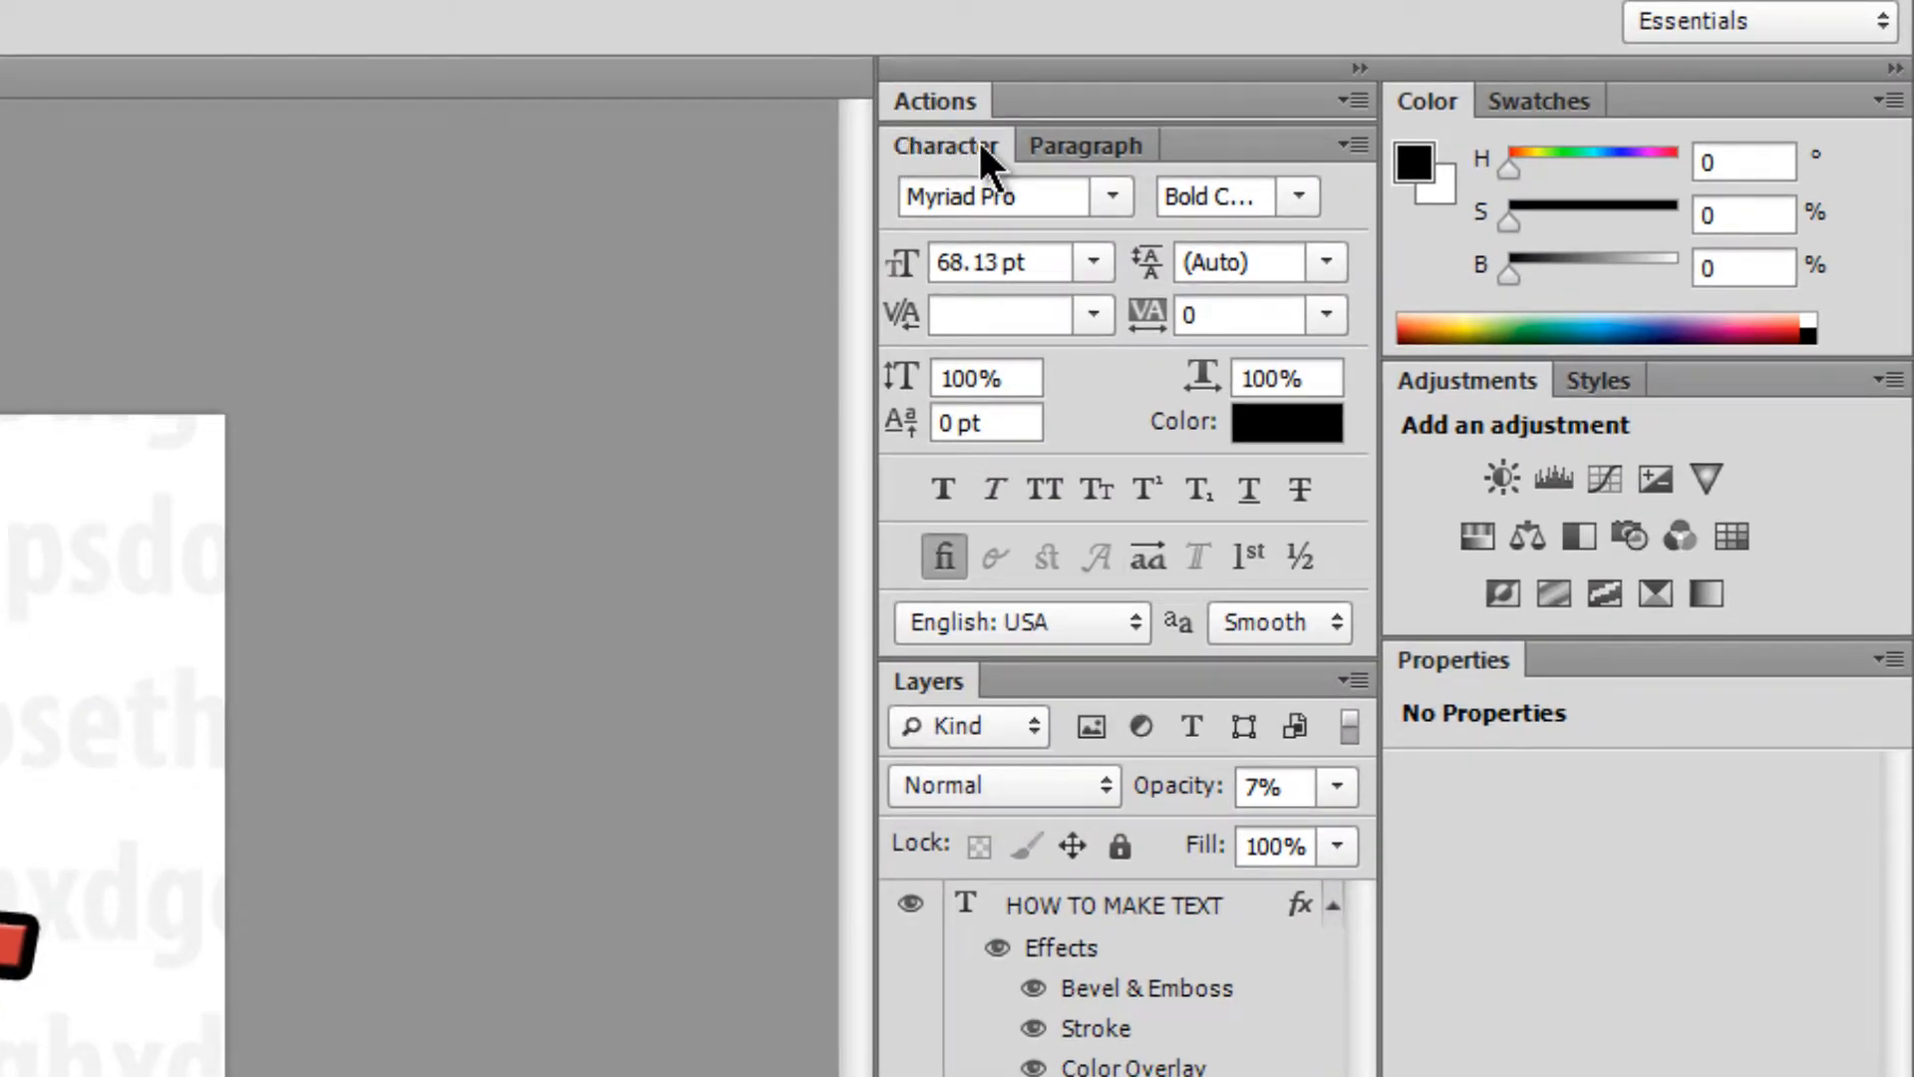
pyautogui.click(1112, 196)
pyautogui.click(1113, 195)
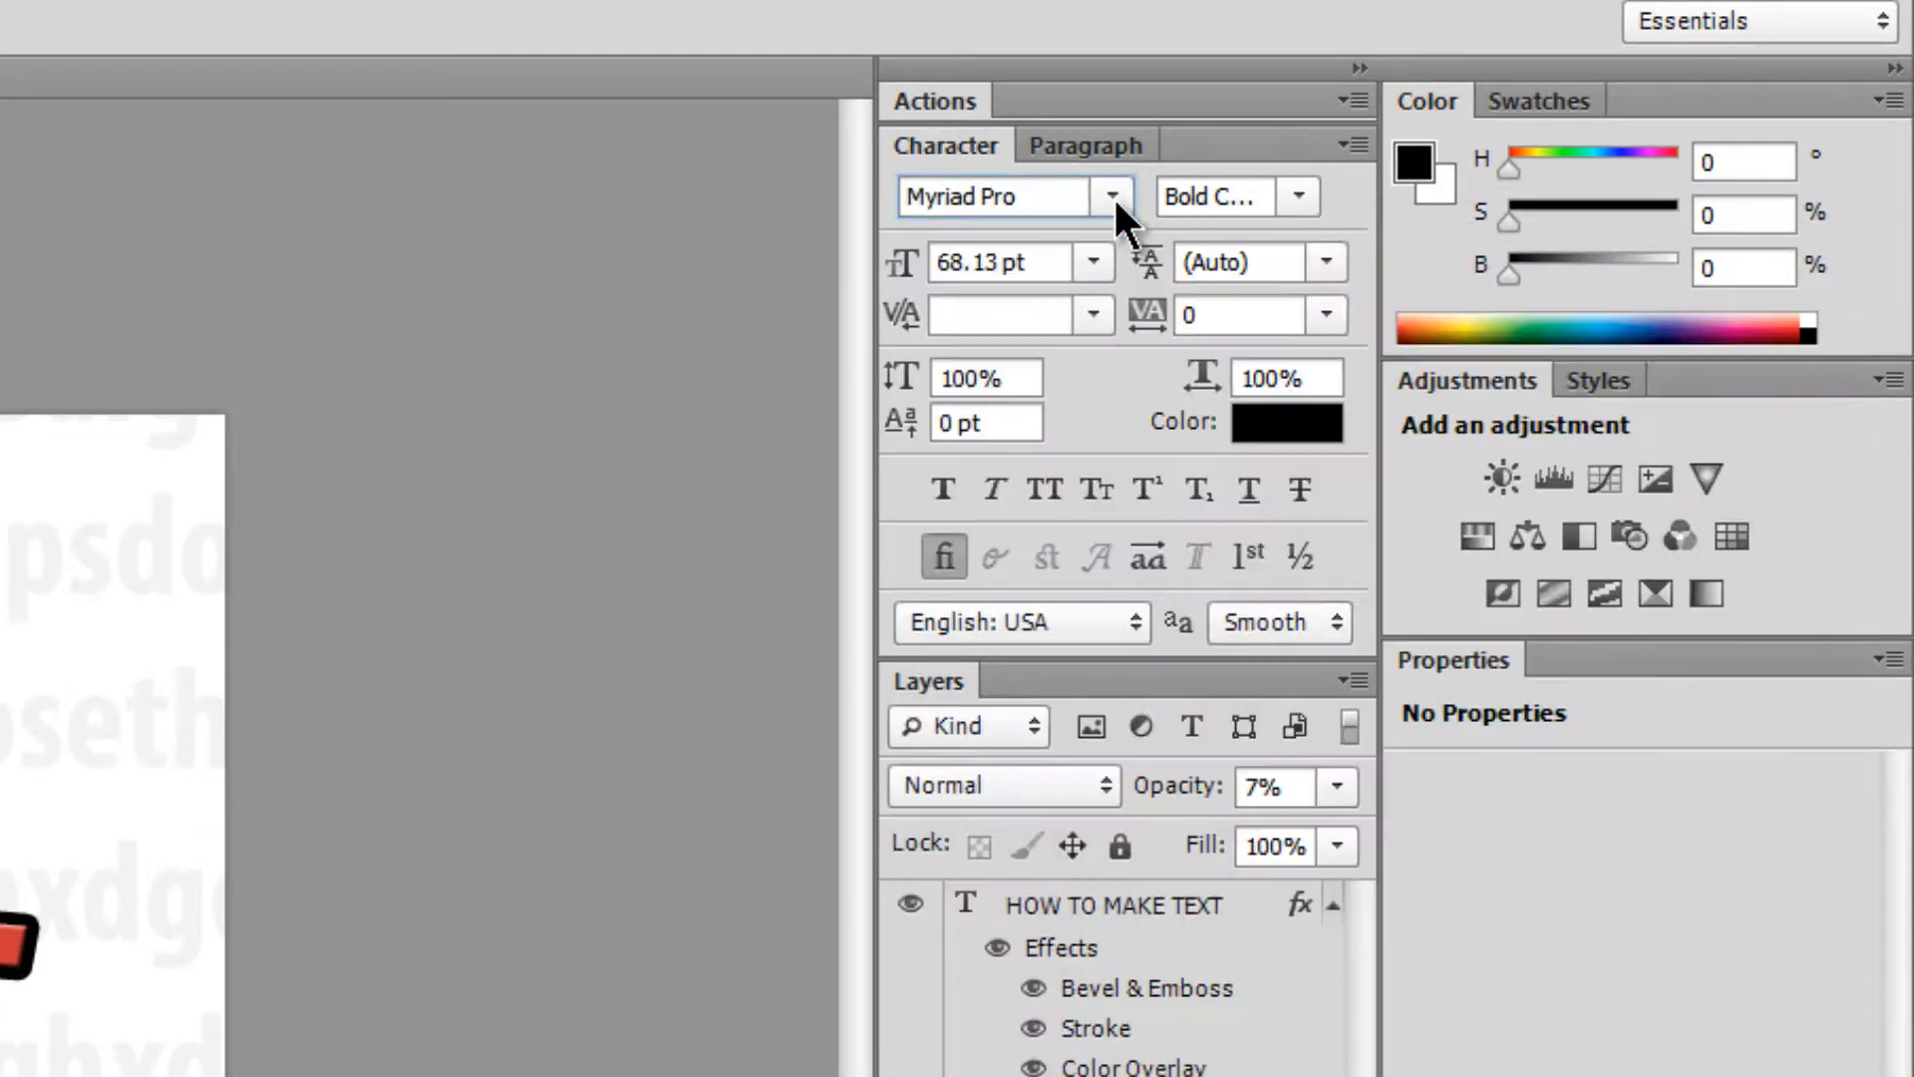
pyautogui.click(1298, 195)
pyautogui.click(1298, 195)
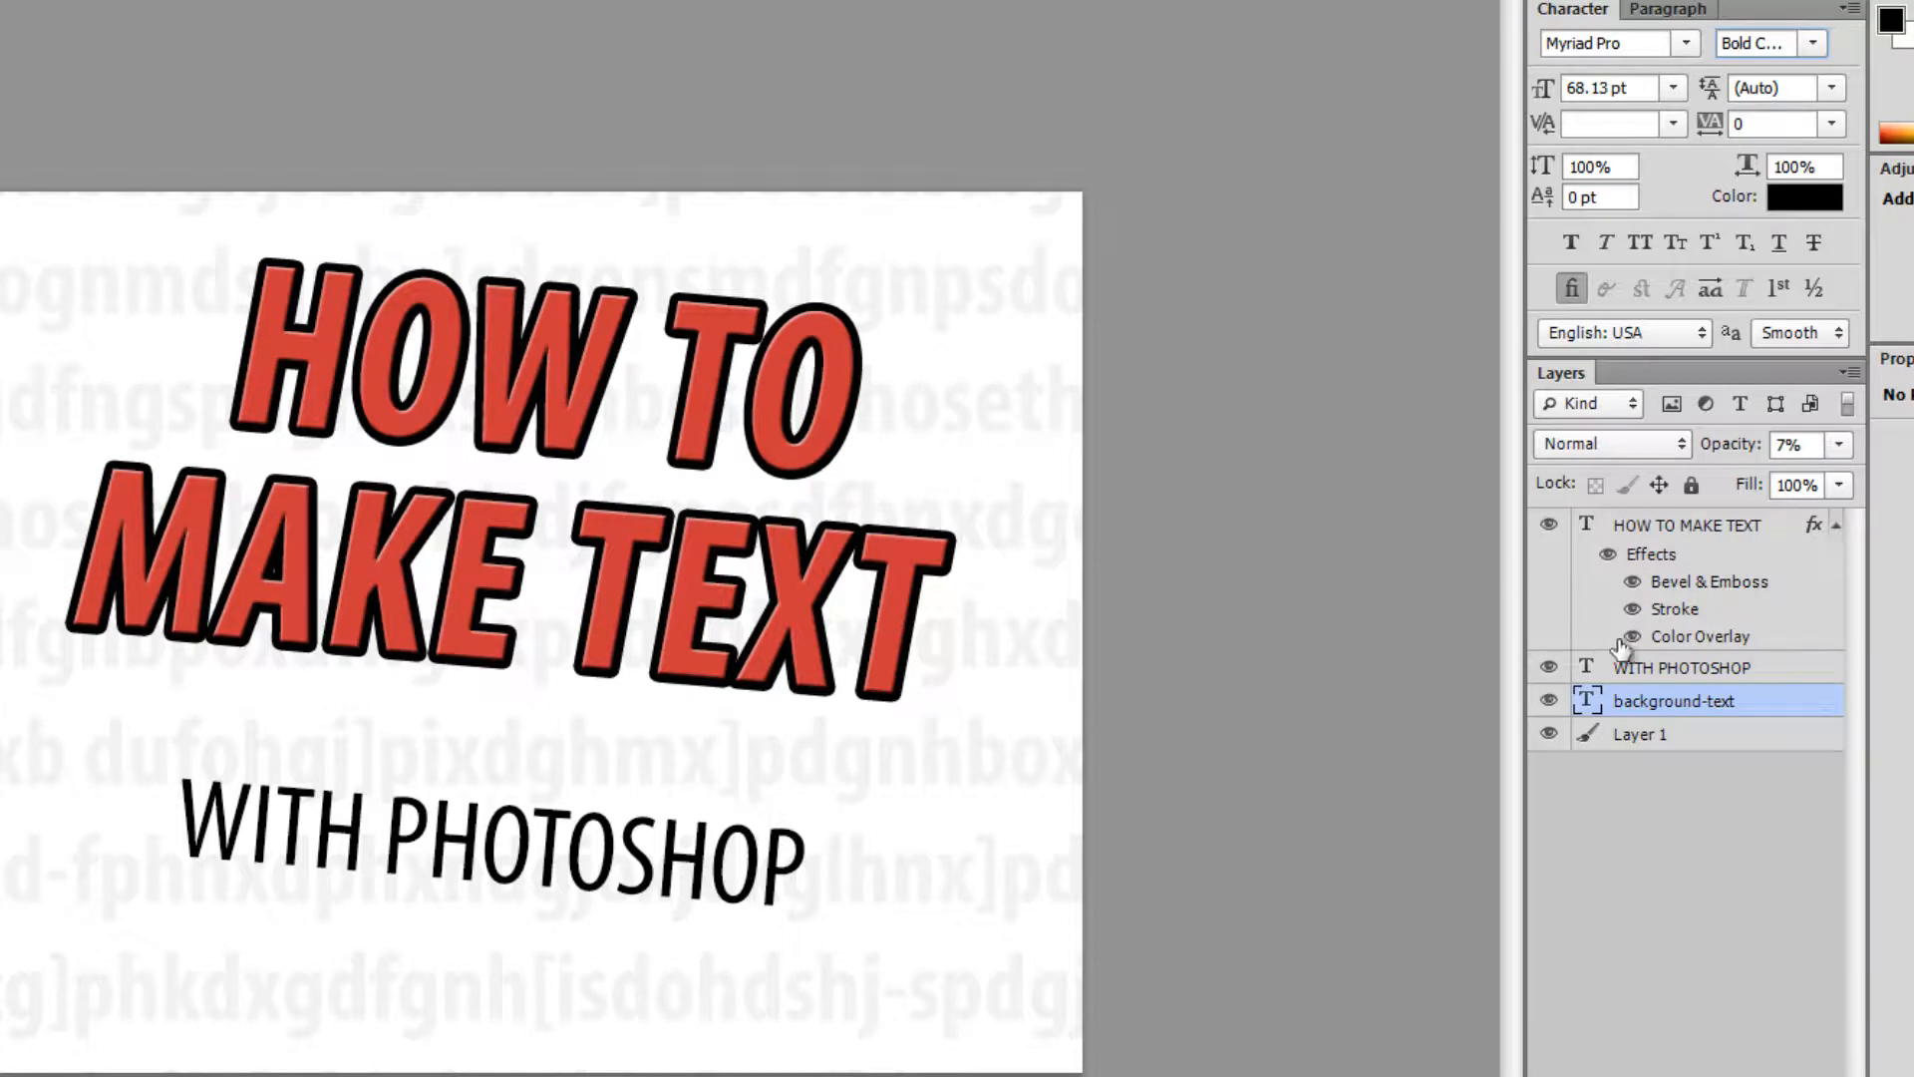
pyautogui.click(1648, 526)
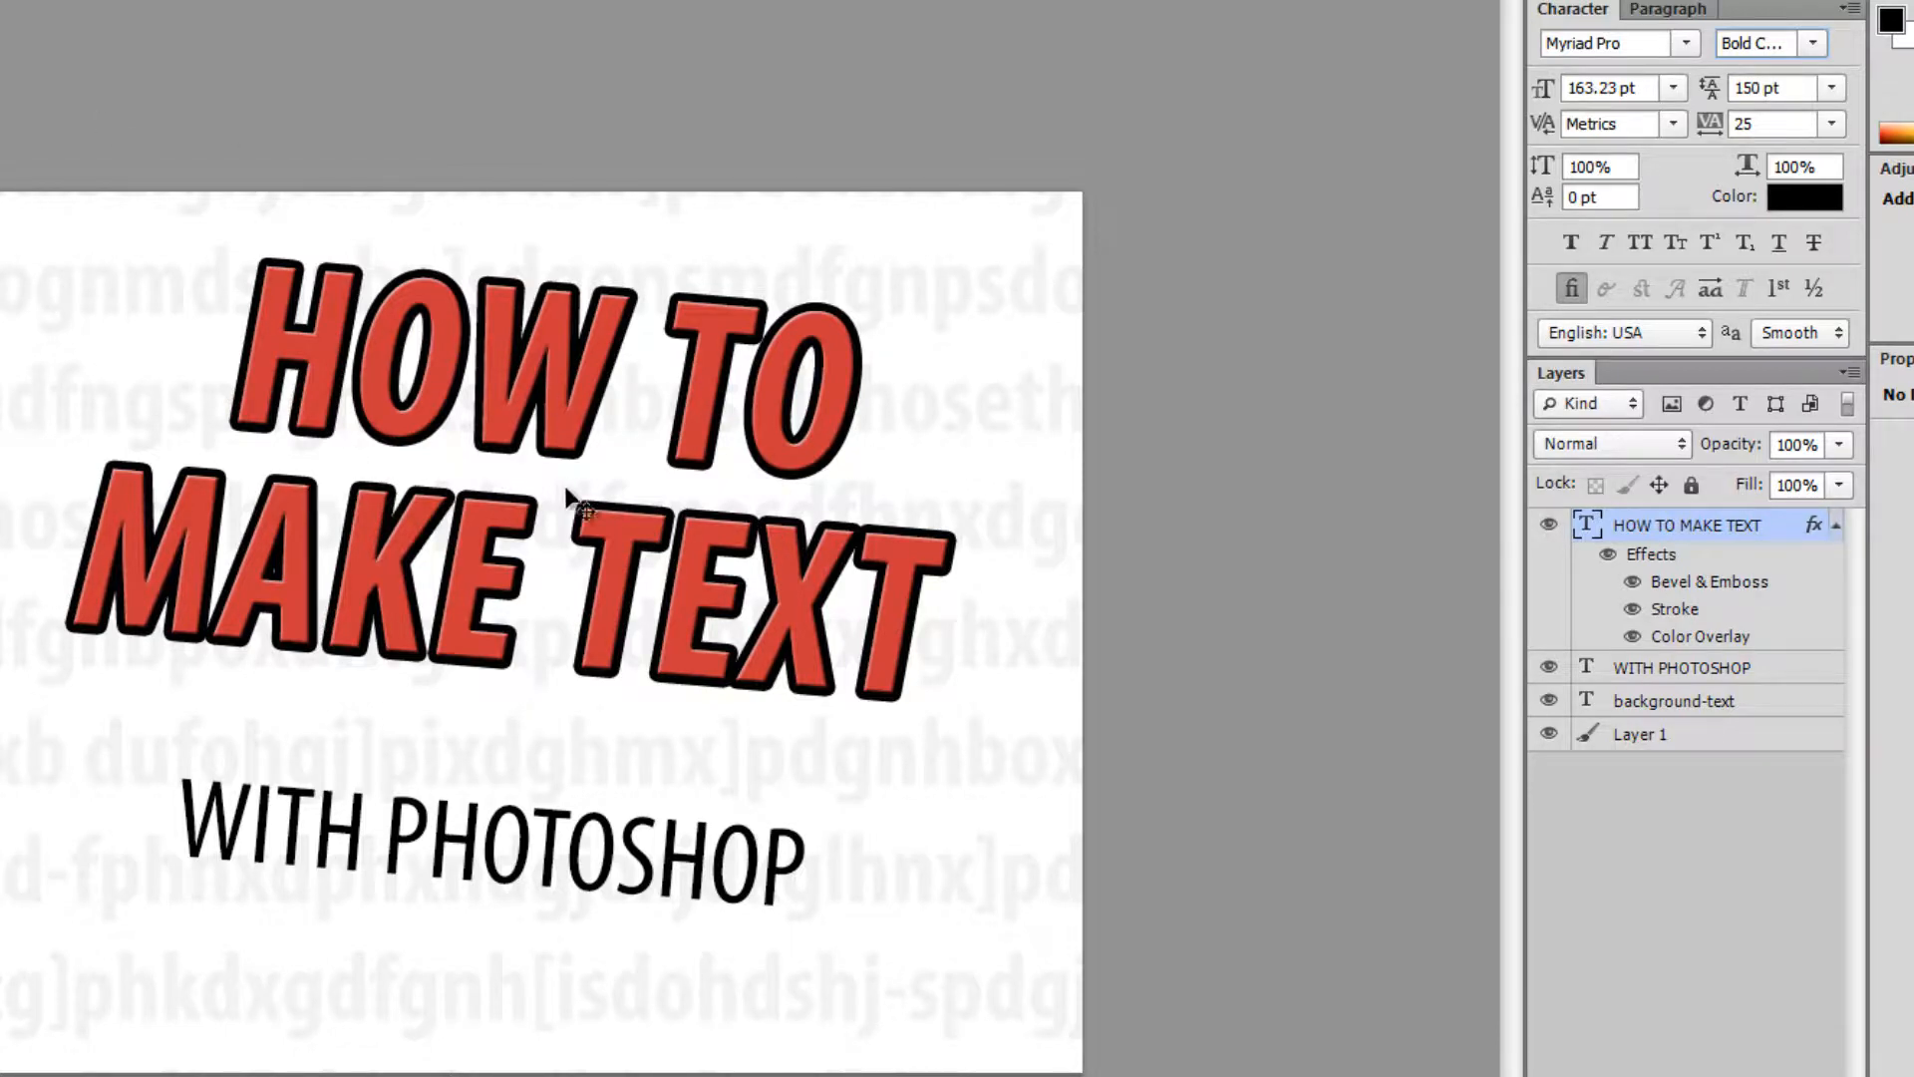
pyautogui.moveTo(562, 488)
pyautogui.mouseDown()
pyautogui.moveTo(522, 485)
pyautogui.moveTo(462, 562)
pyautogui.moveTo(531, 520)
pyautogui.moveTo(672, 601)
pyautogui.moveTo(715, 494)
pyautogui.moveTo(737, 622)
pyautogui.moveTo(673, 586)
pyautogui.moveTo(555, 445)
pyautogui.moveTo(548, 541)
pyautogui.moveTo(551, 524)
pyautogui.mouseUp()
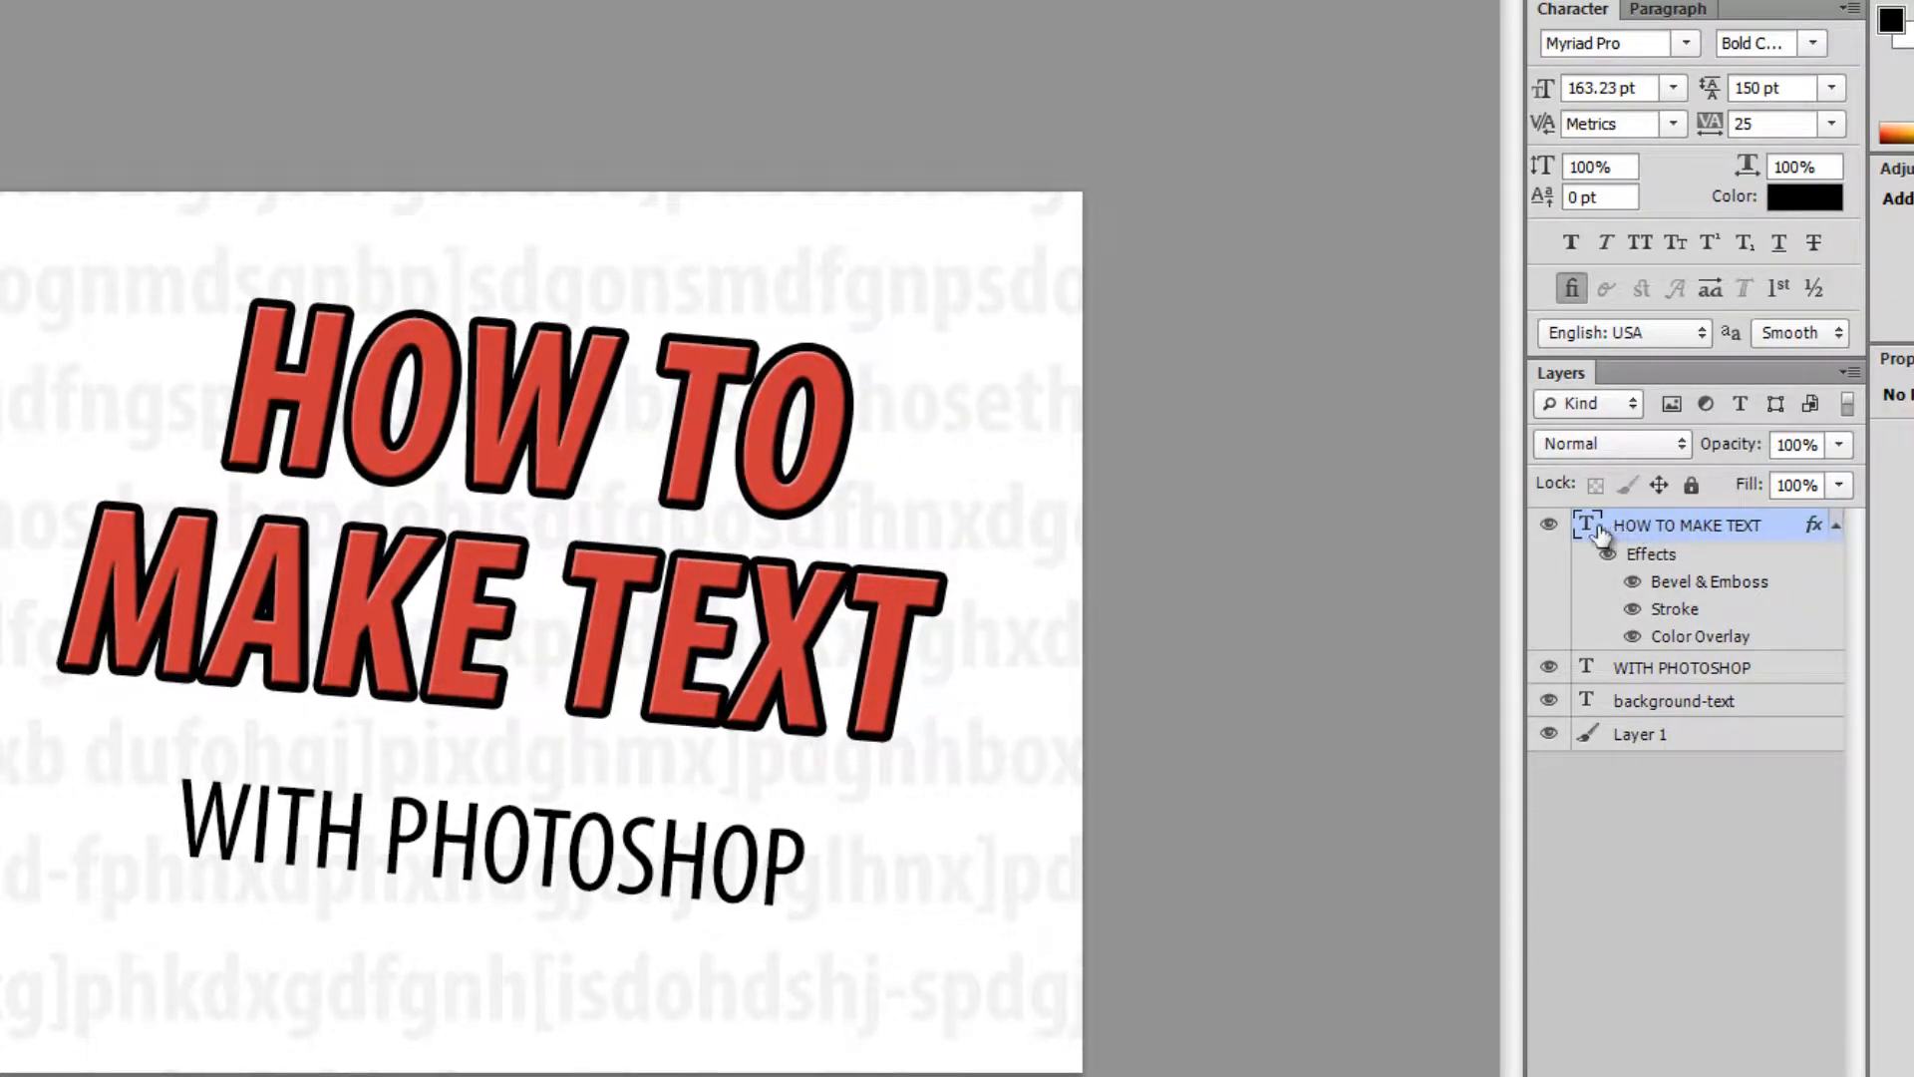
pyautogui.click(1549, 528)
pyautogui.click(1549, 528)
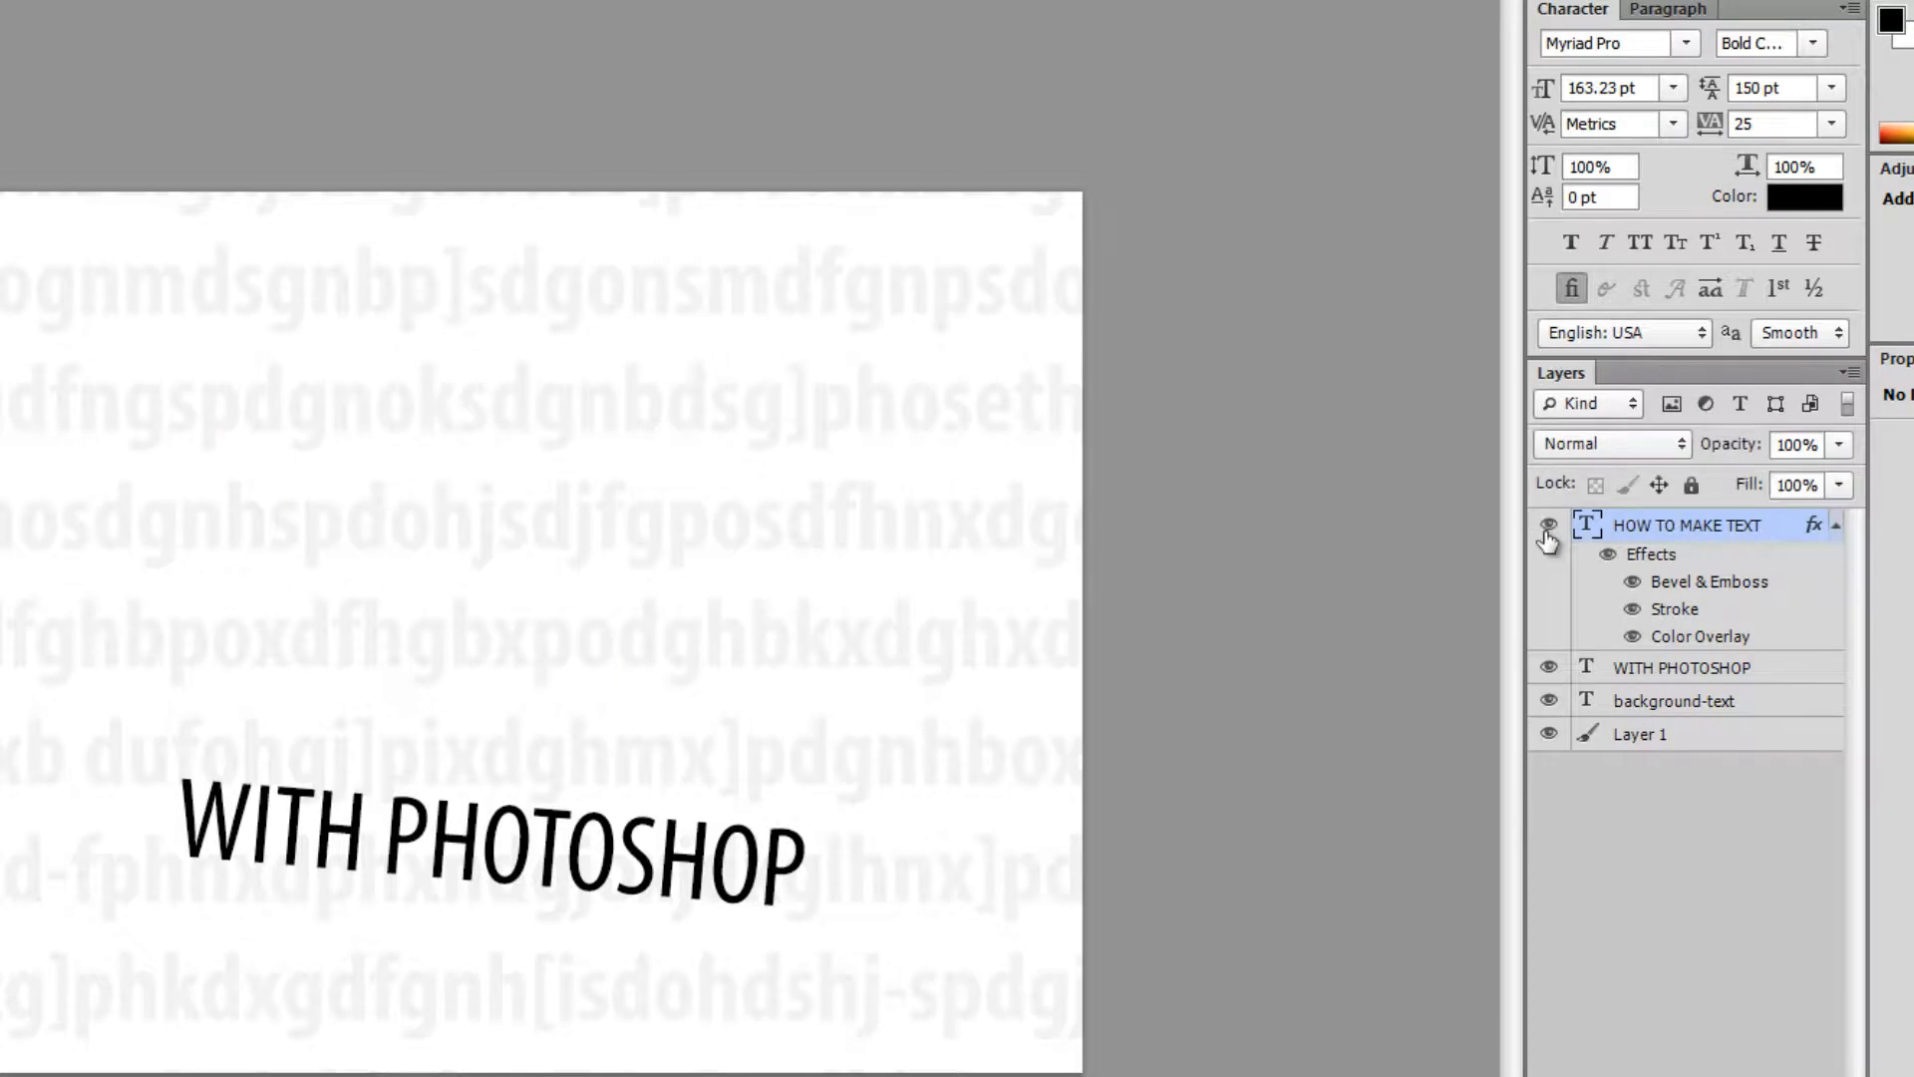
pyautogui.click(1549, 529)
pyautogui.click(1550, 529)
pyautogui.click(1549, 529)
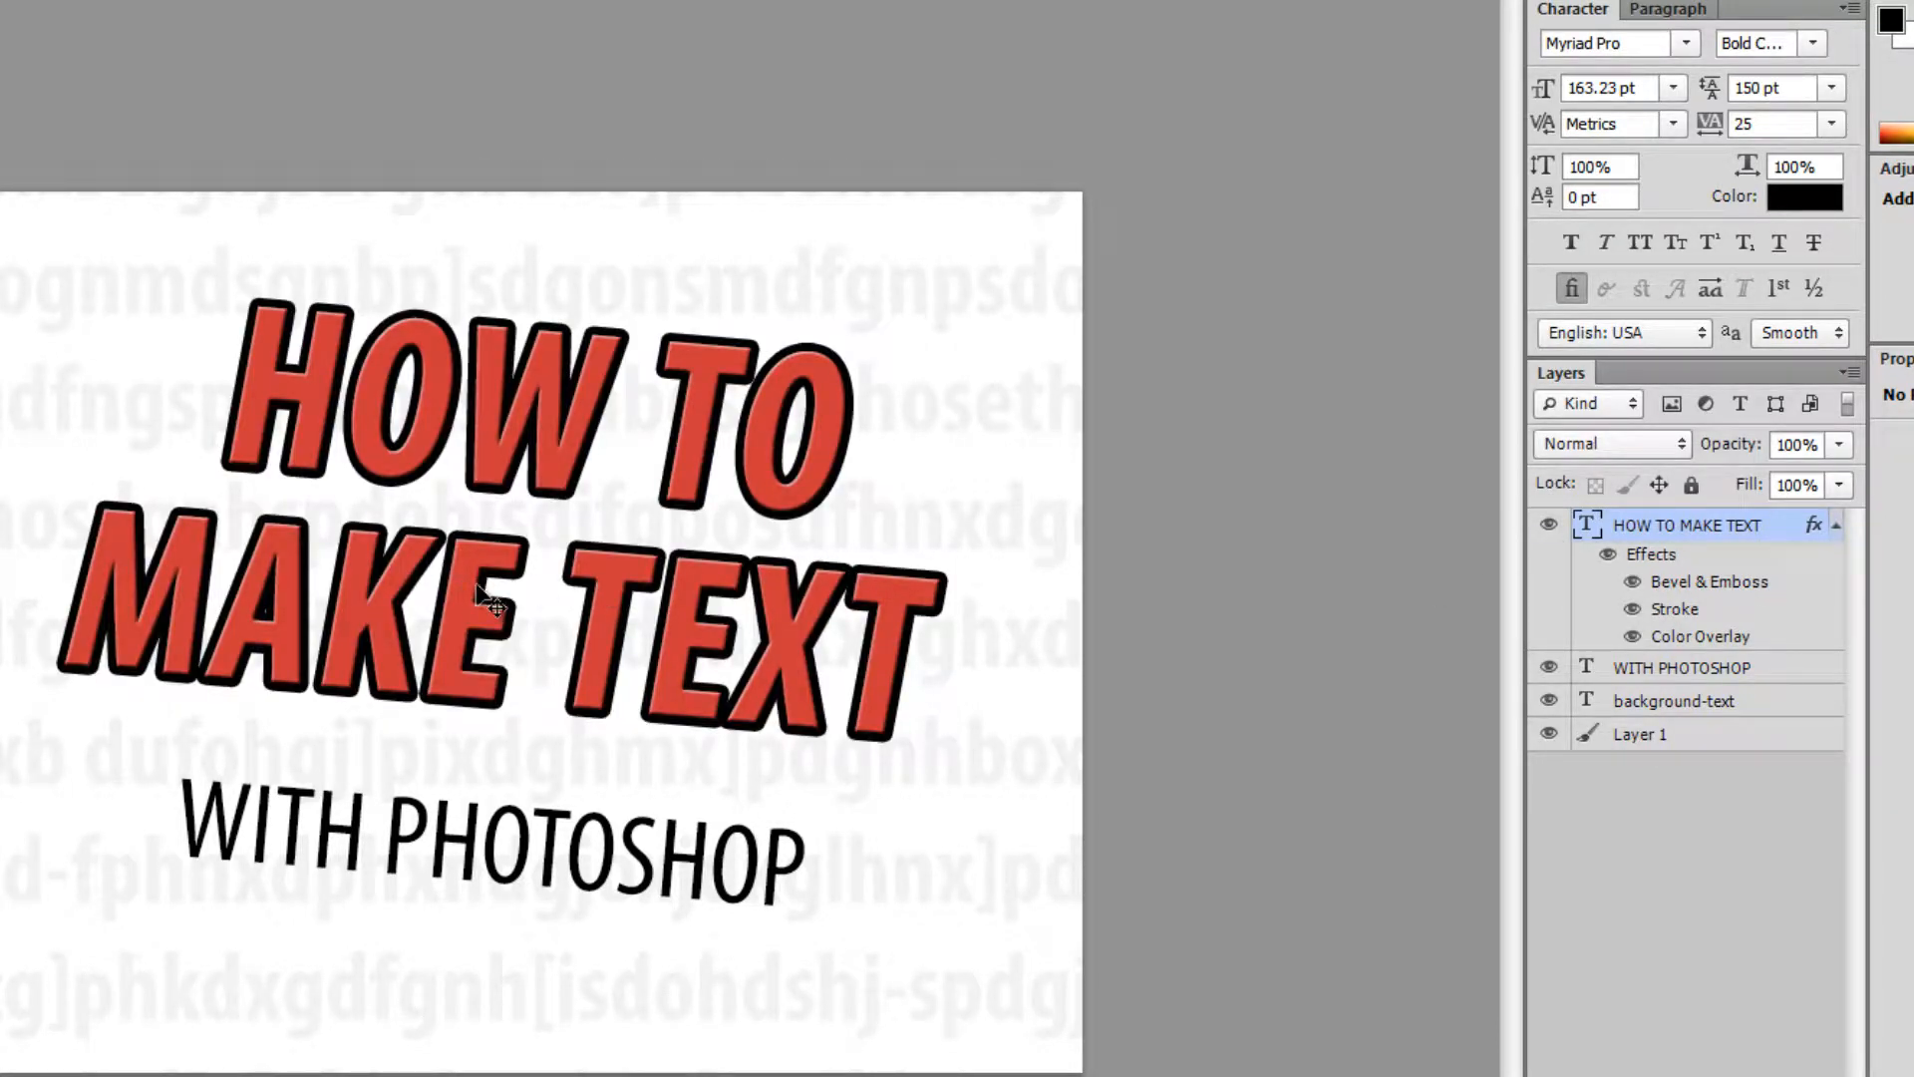
pyautogui.click(1549, 670)
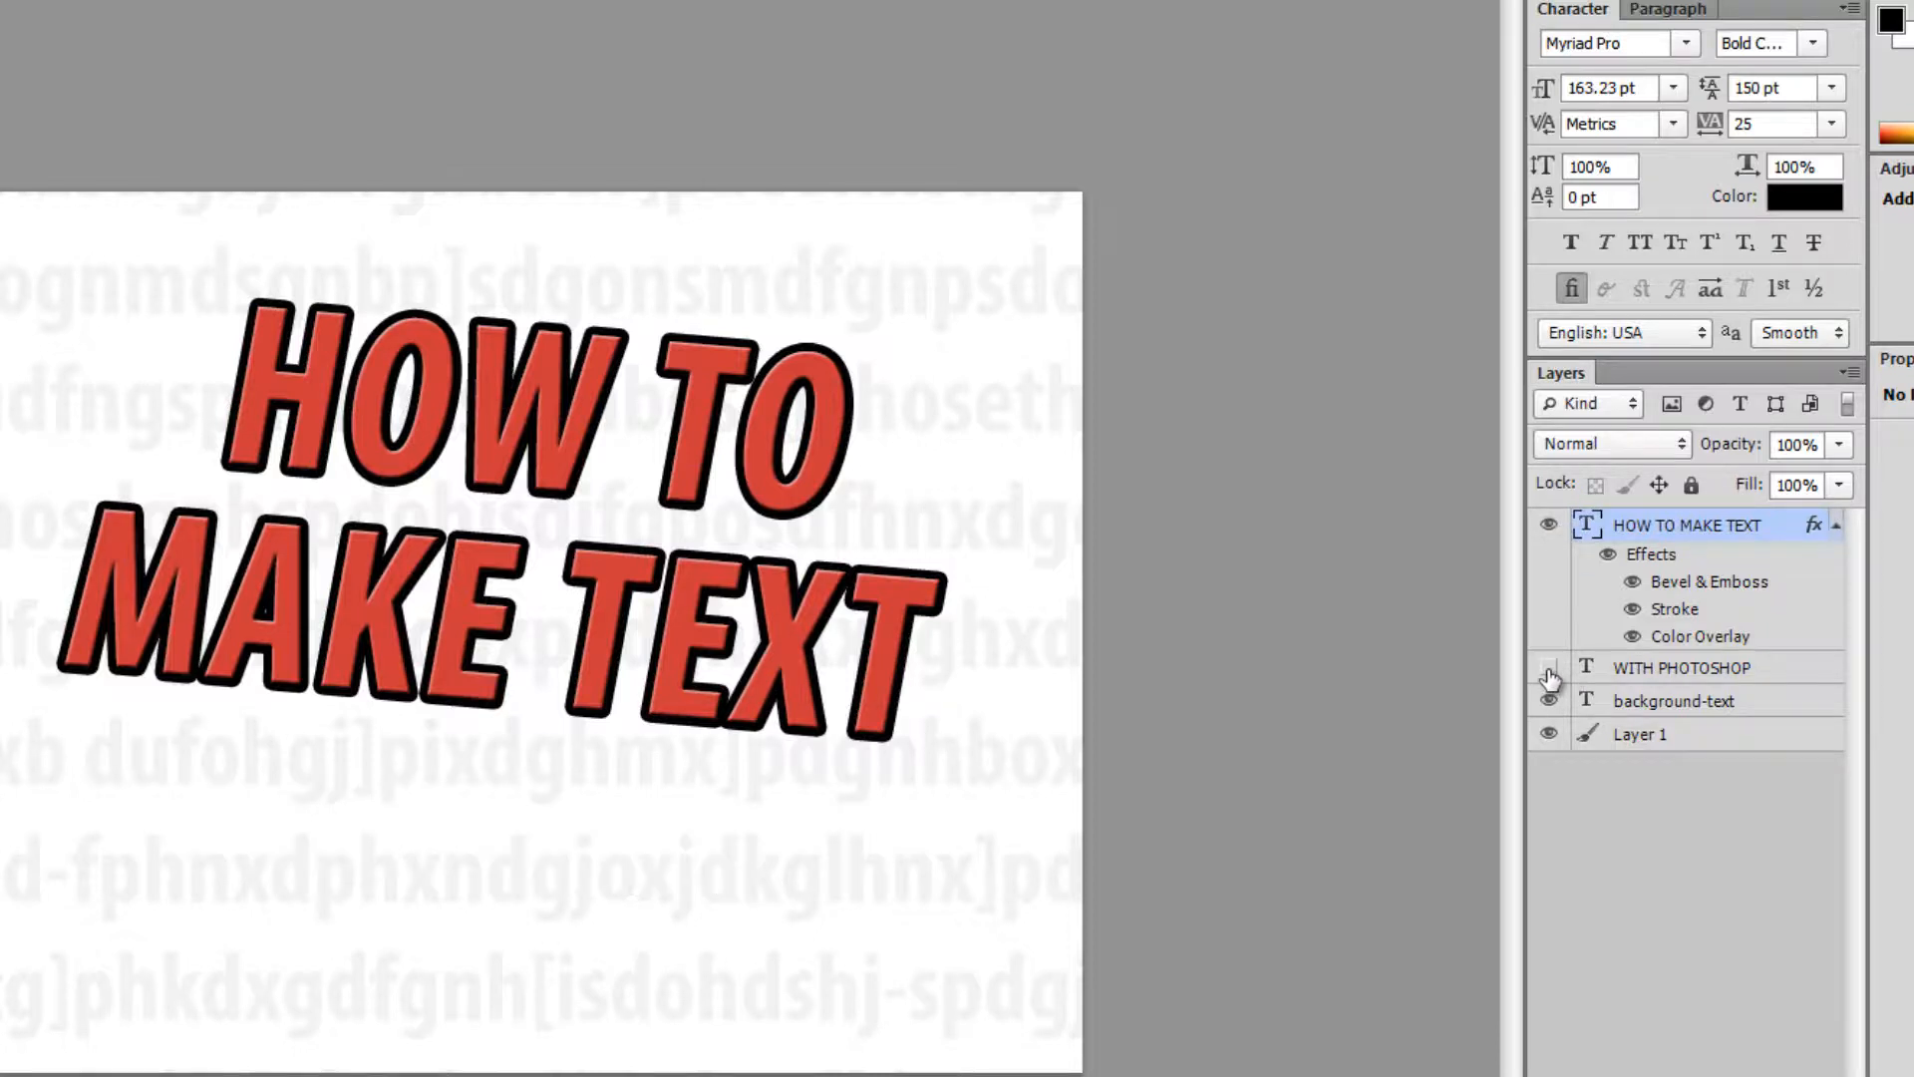
pyautogui.click(1549, 670)
pyautogui.click(678, 870)
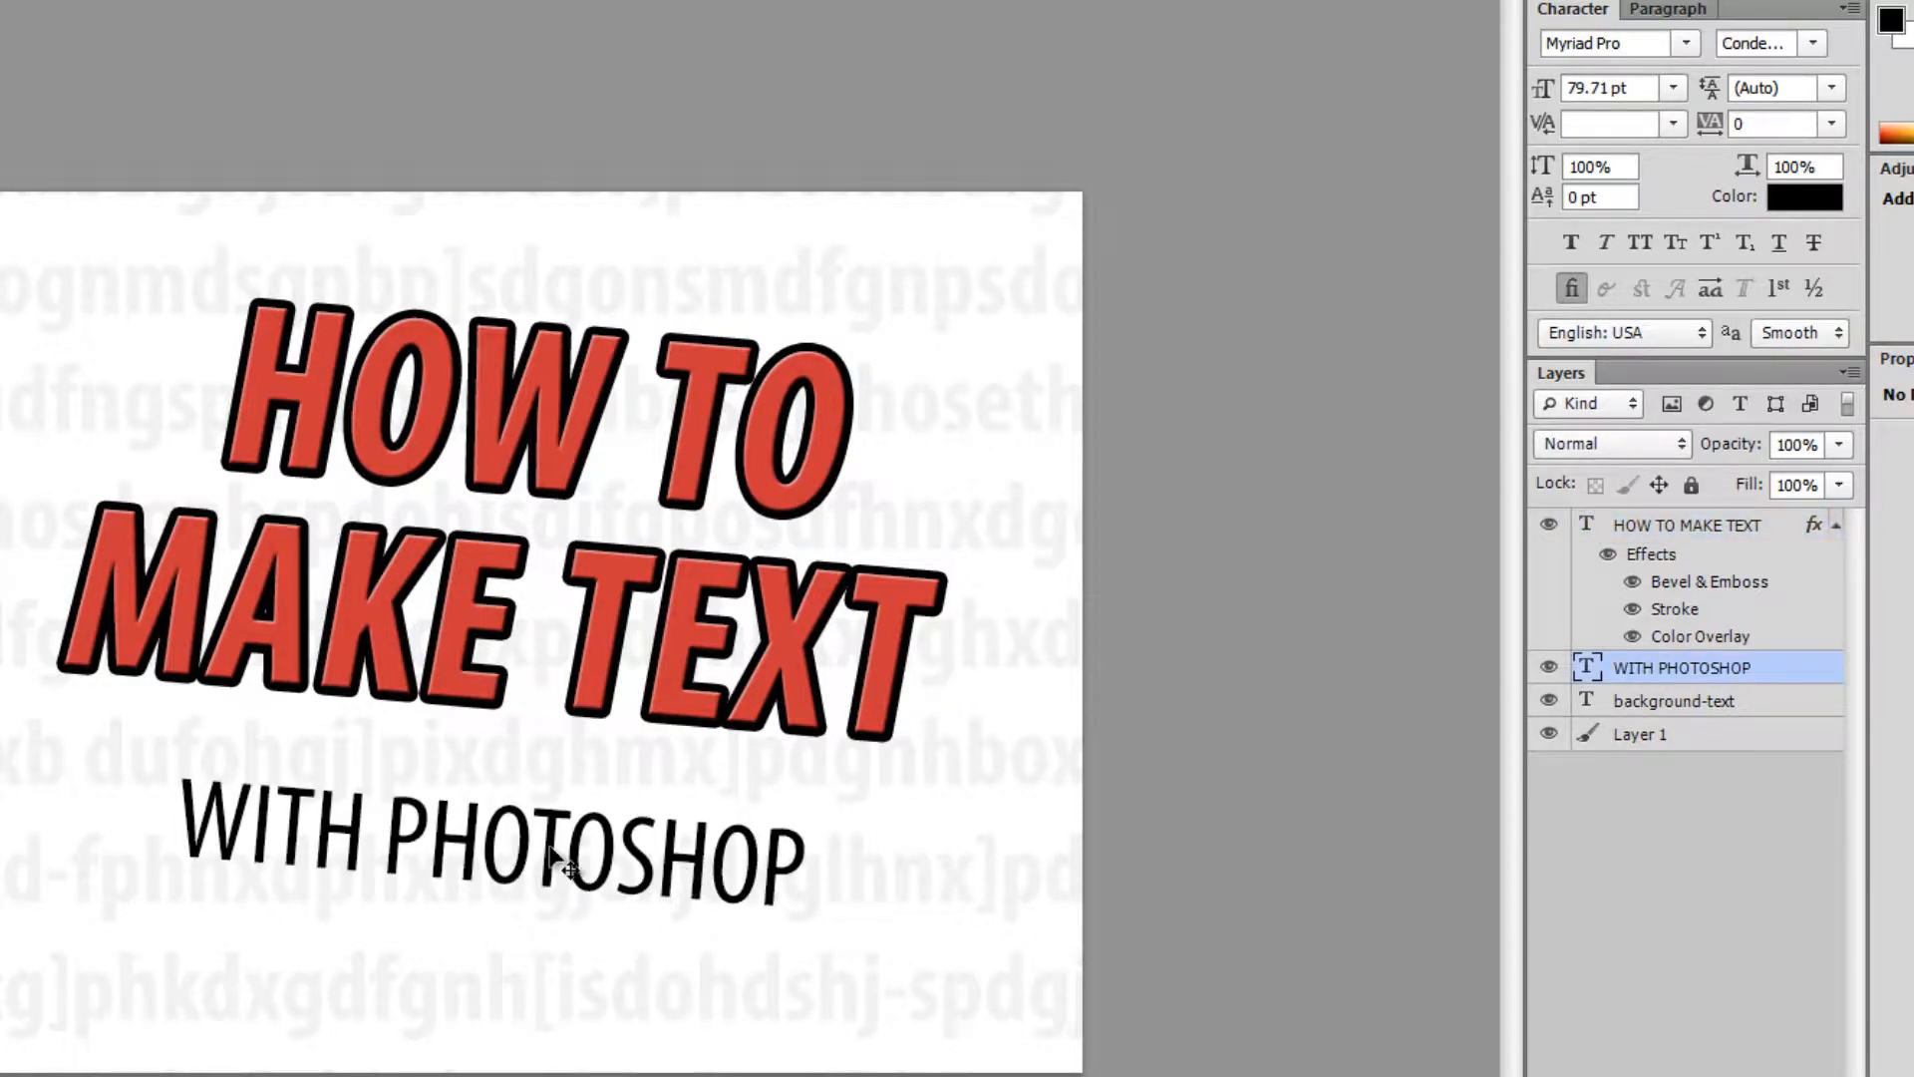
# - Move the subtitle up and retype it to read 'WITH Photoshop'
pyautogui.moveTo(564, 859); pyautogui.dragTo(585, 809)
pyautogui.press('t')
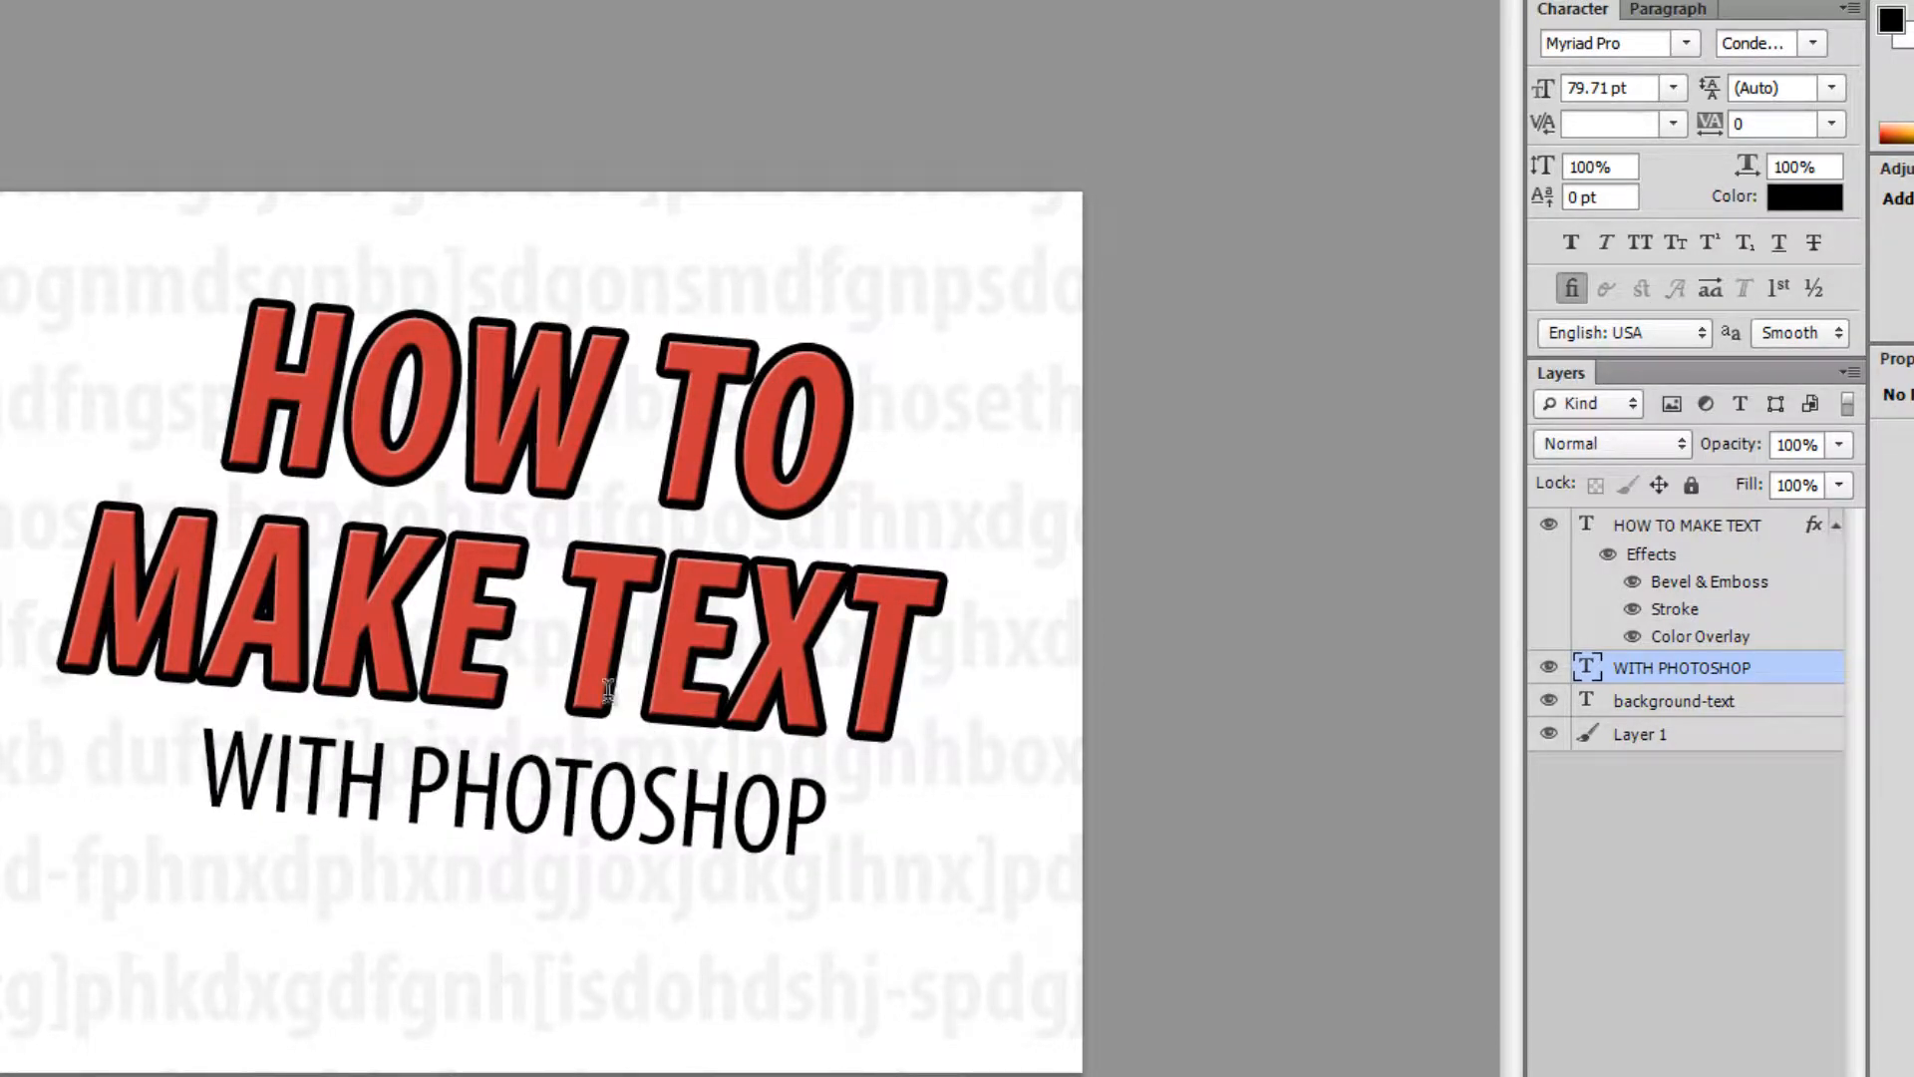
pyautogui.moveTo(451, 787); pyautogui.dragTo(918, 782)
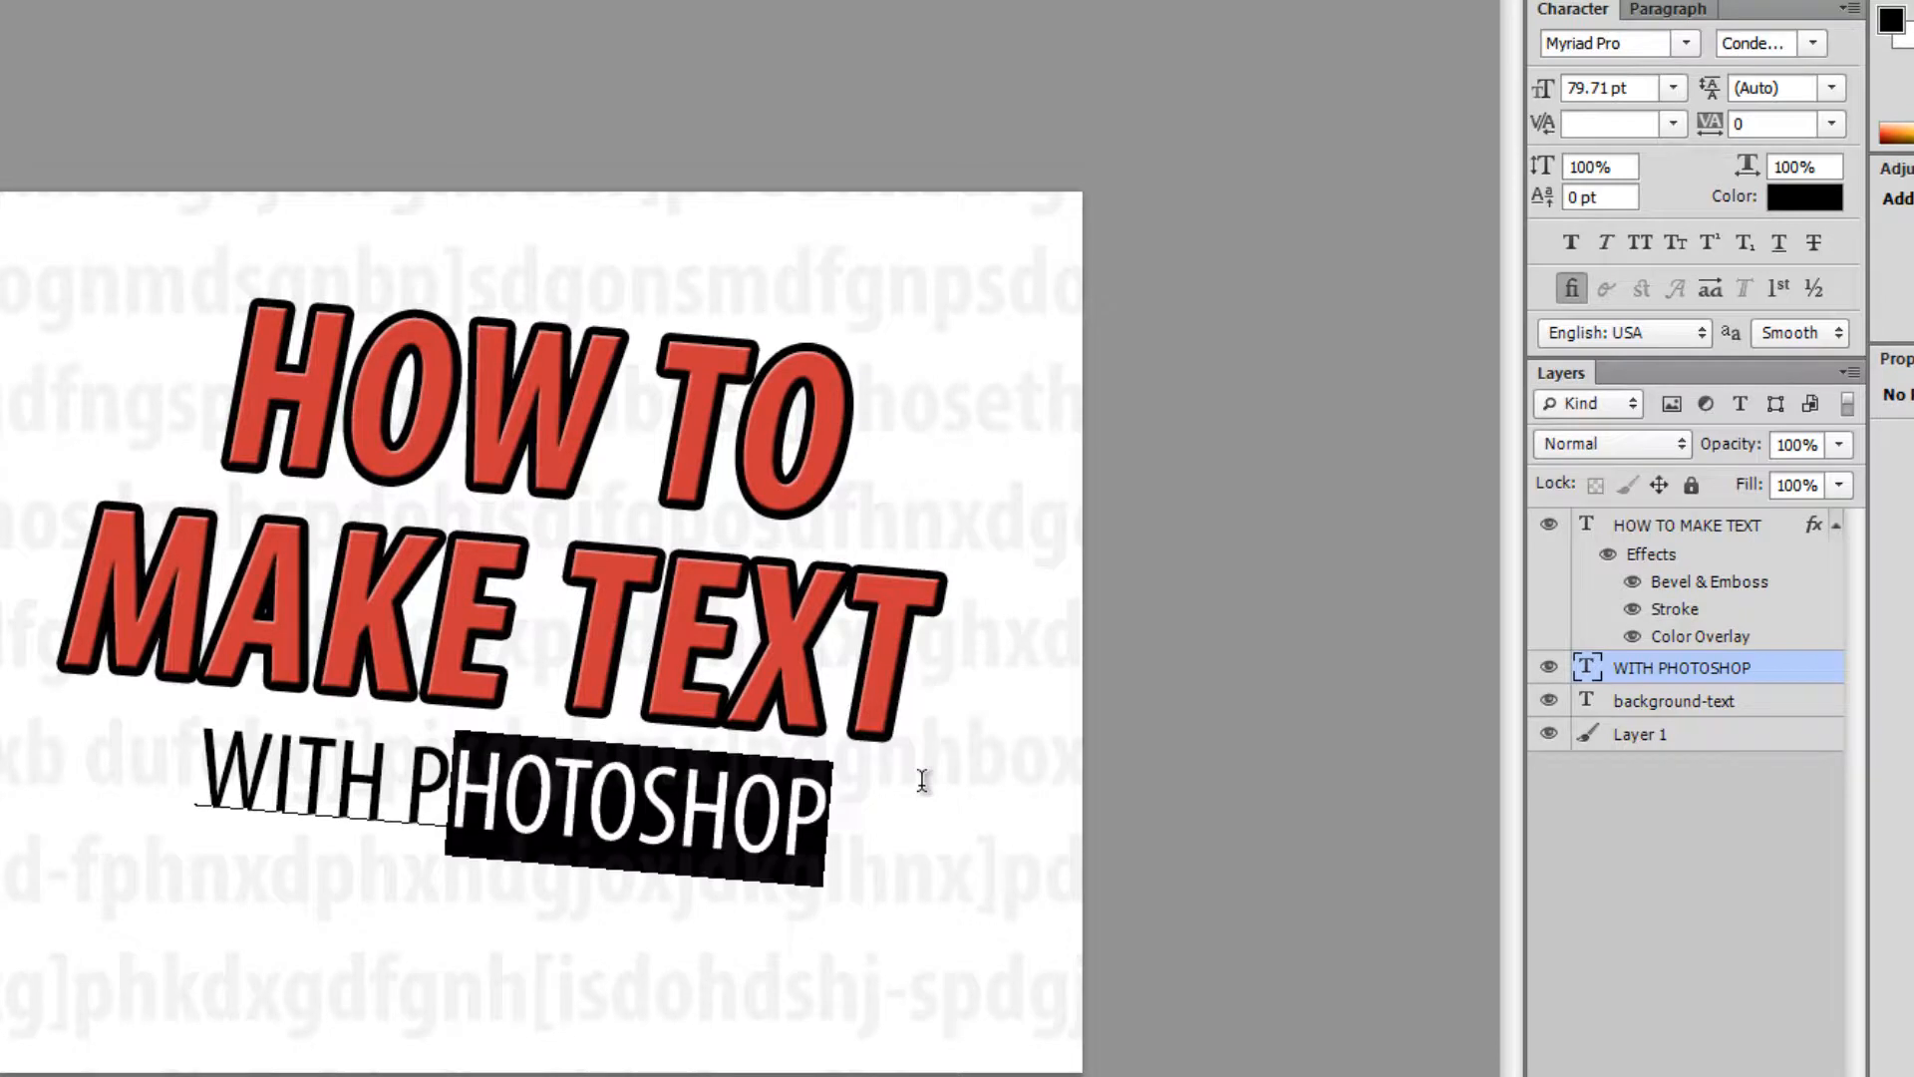
pyautogui.write('H Ph')
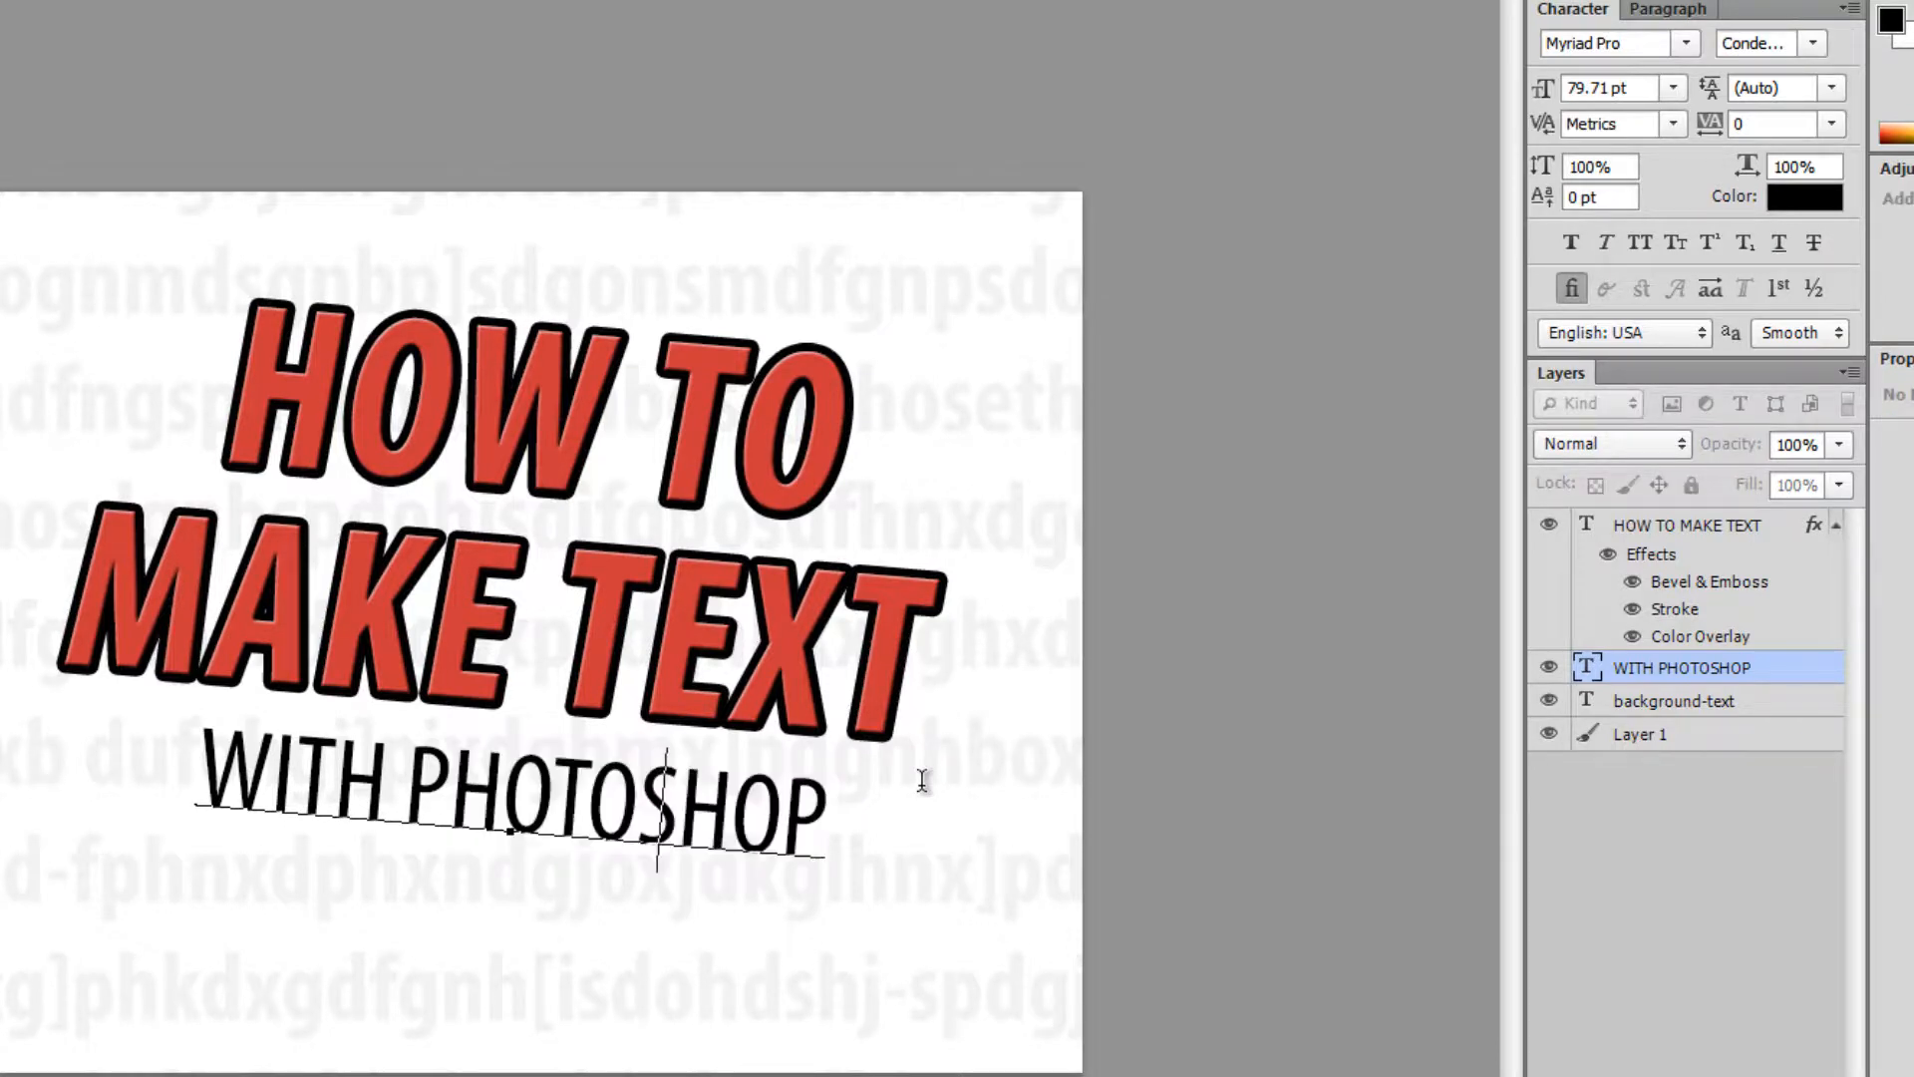
pyautogui.write('otoshop')
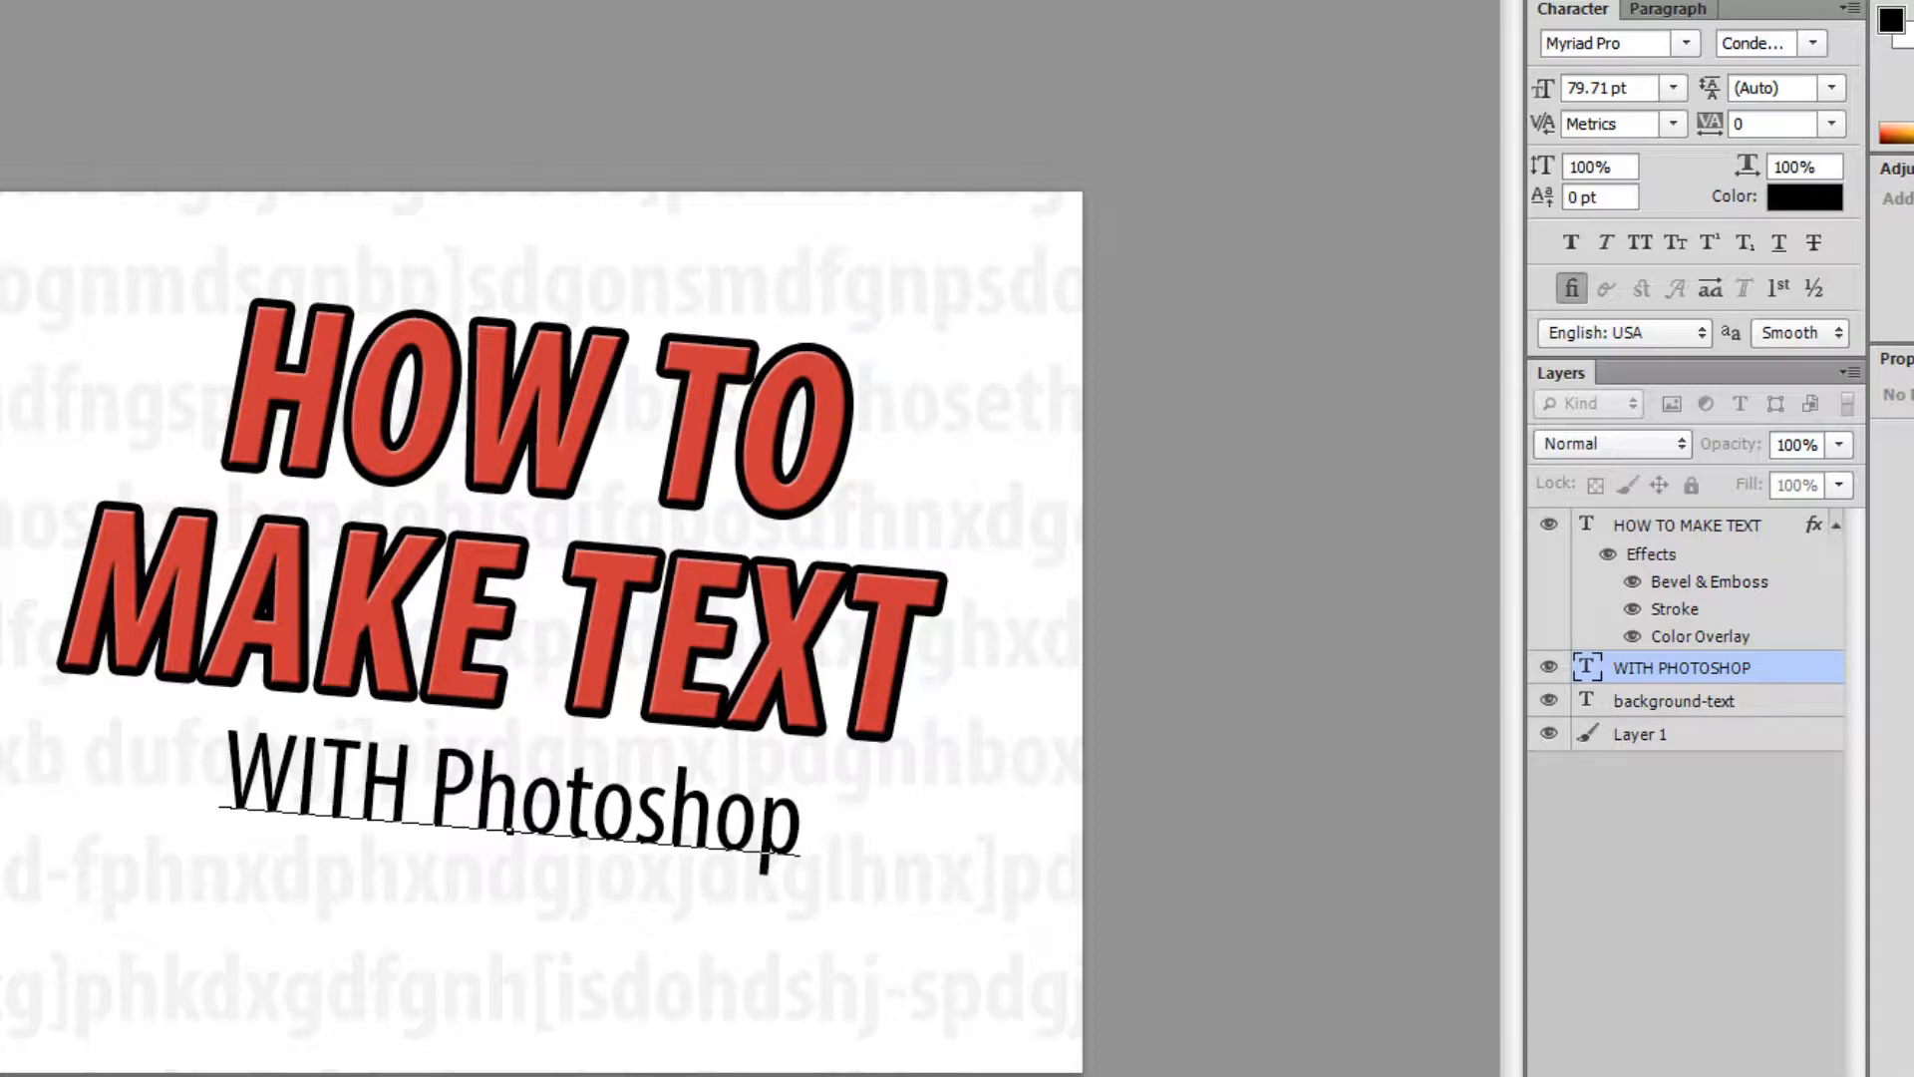
pyautogui.hotkey('ctrl', 'Return')
# - Colour the subtitle pure blue and select the faint background-text layer
pyautogui.click(1833, 218)
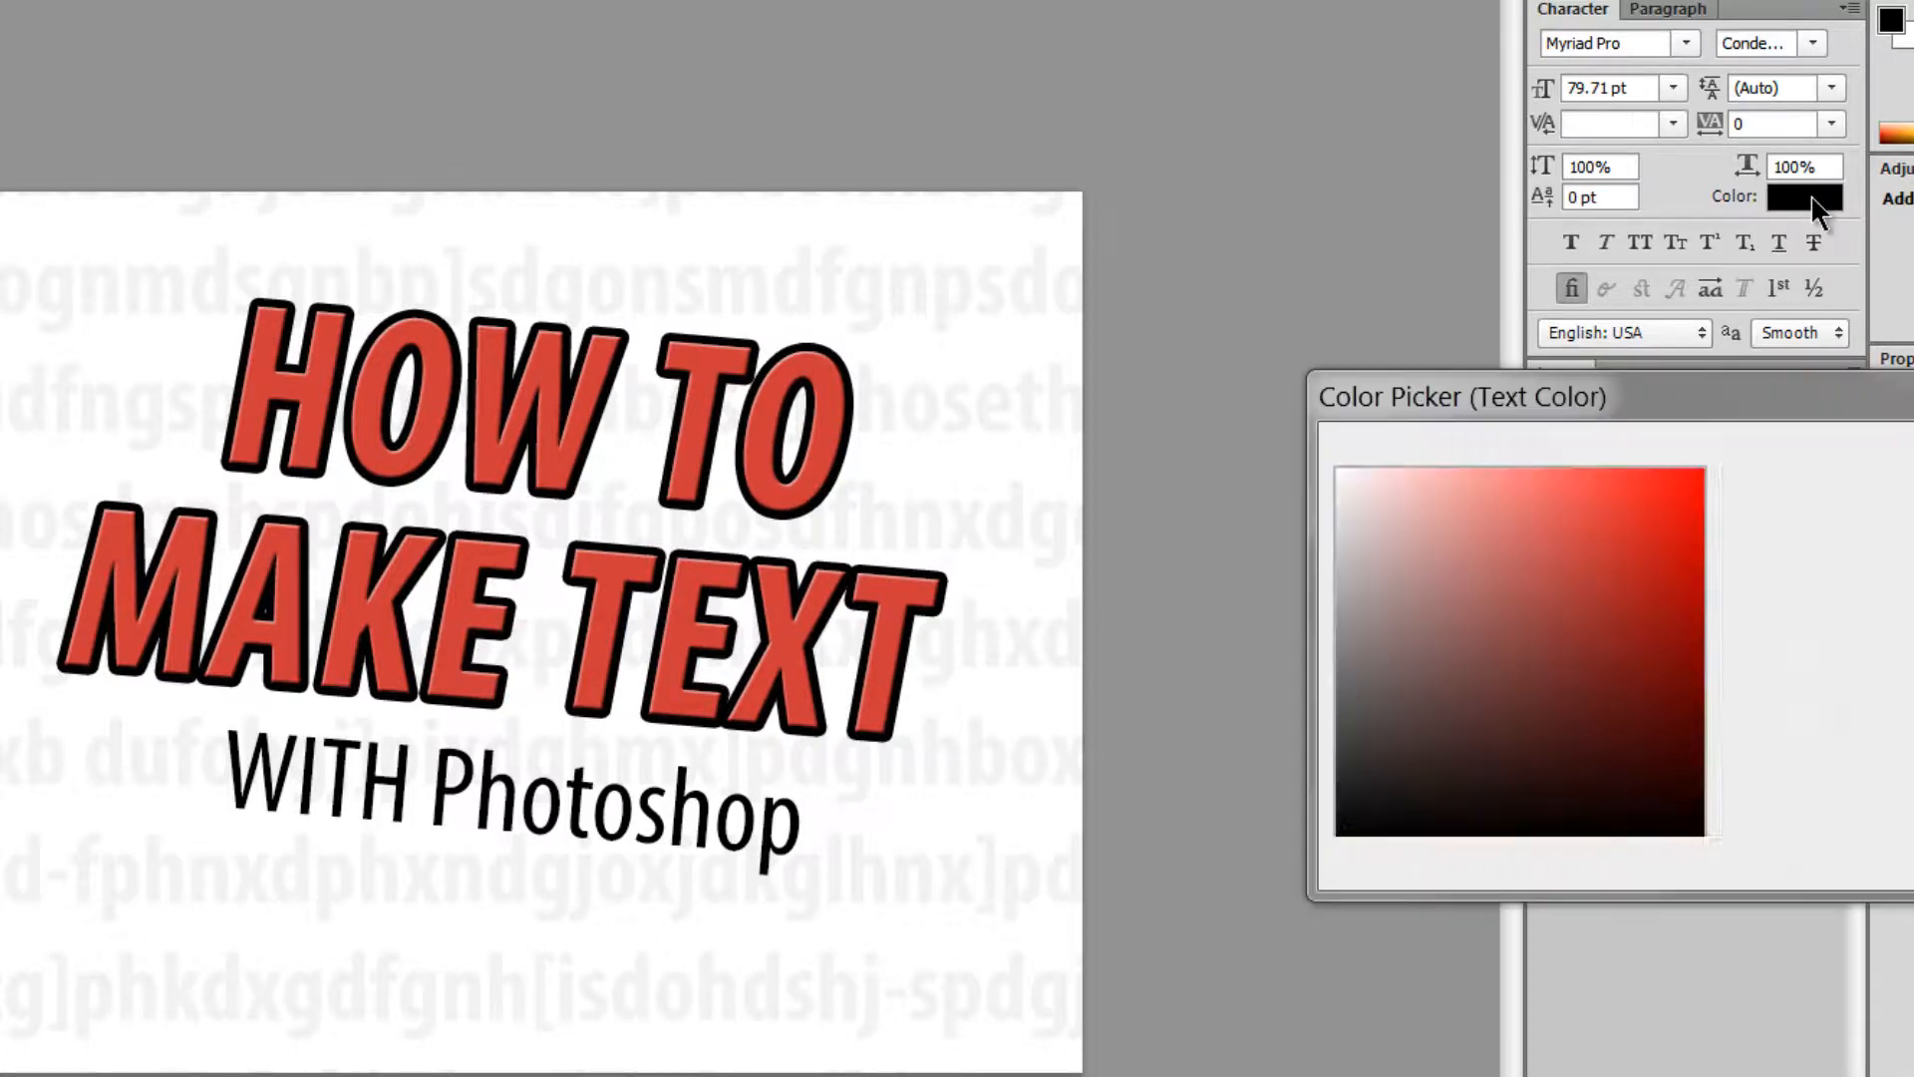
pyautogui.click(1740, 604)
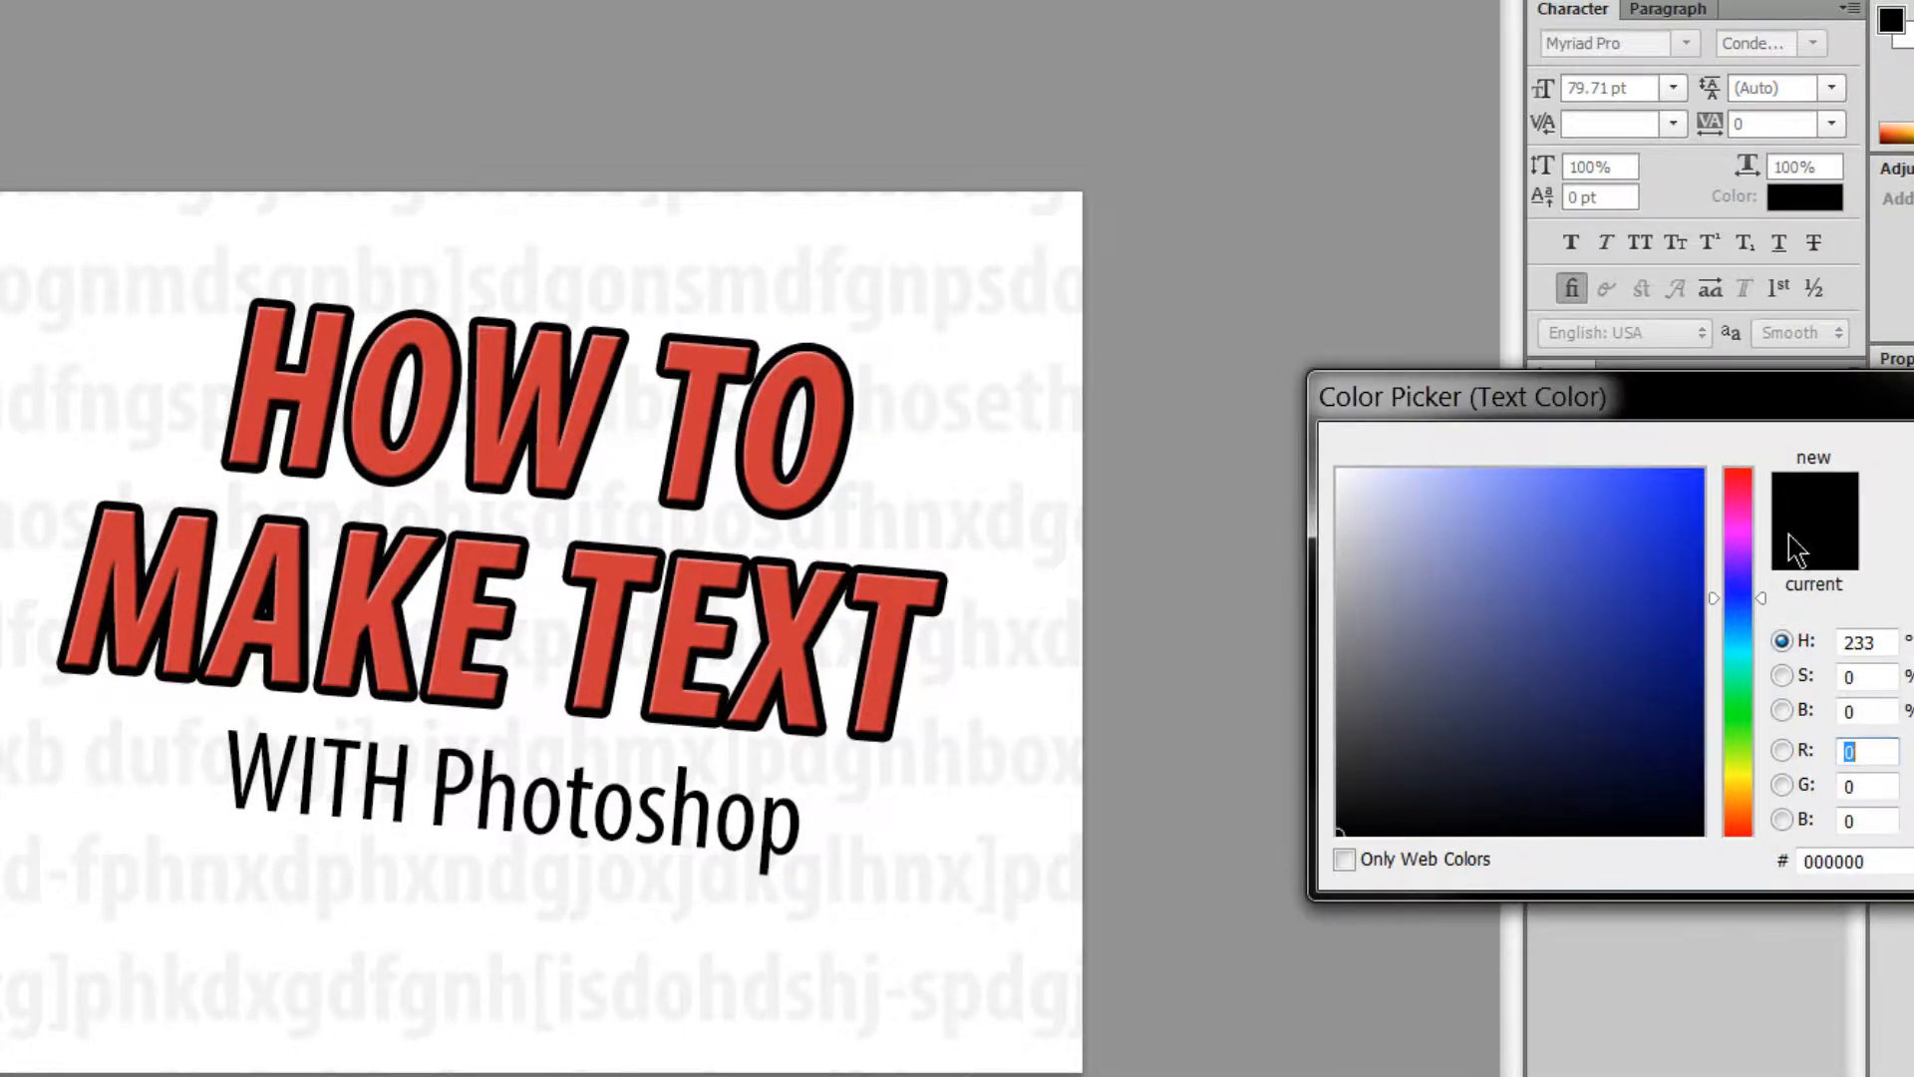
pyautogui.click(1700, 472)
pyautogui.press('Return')
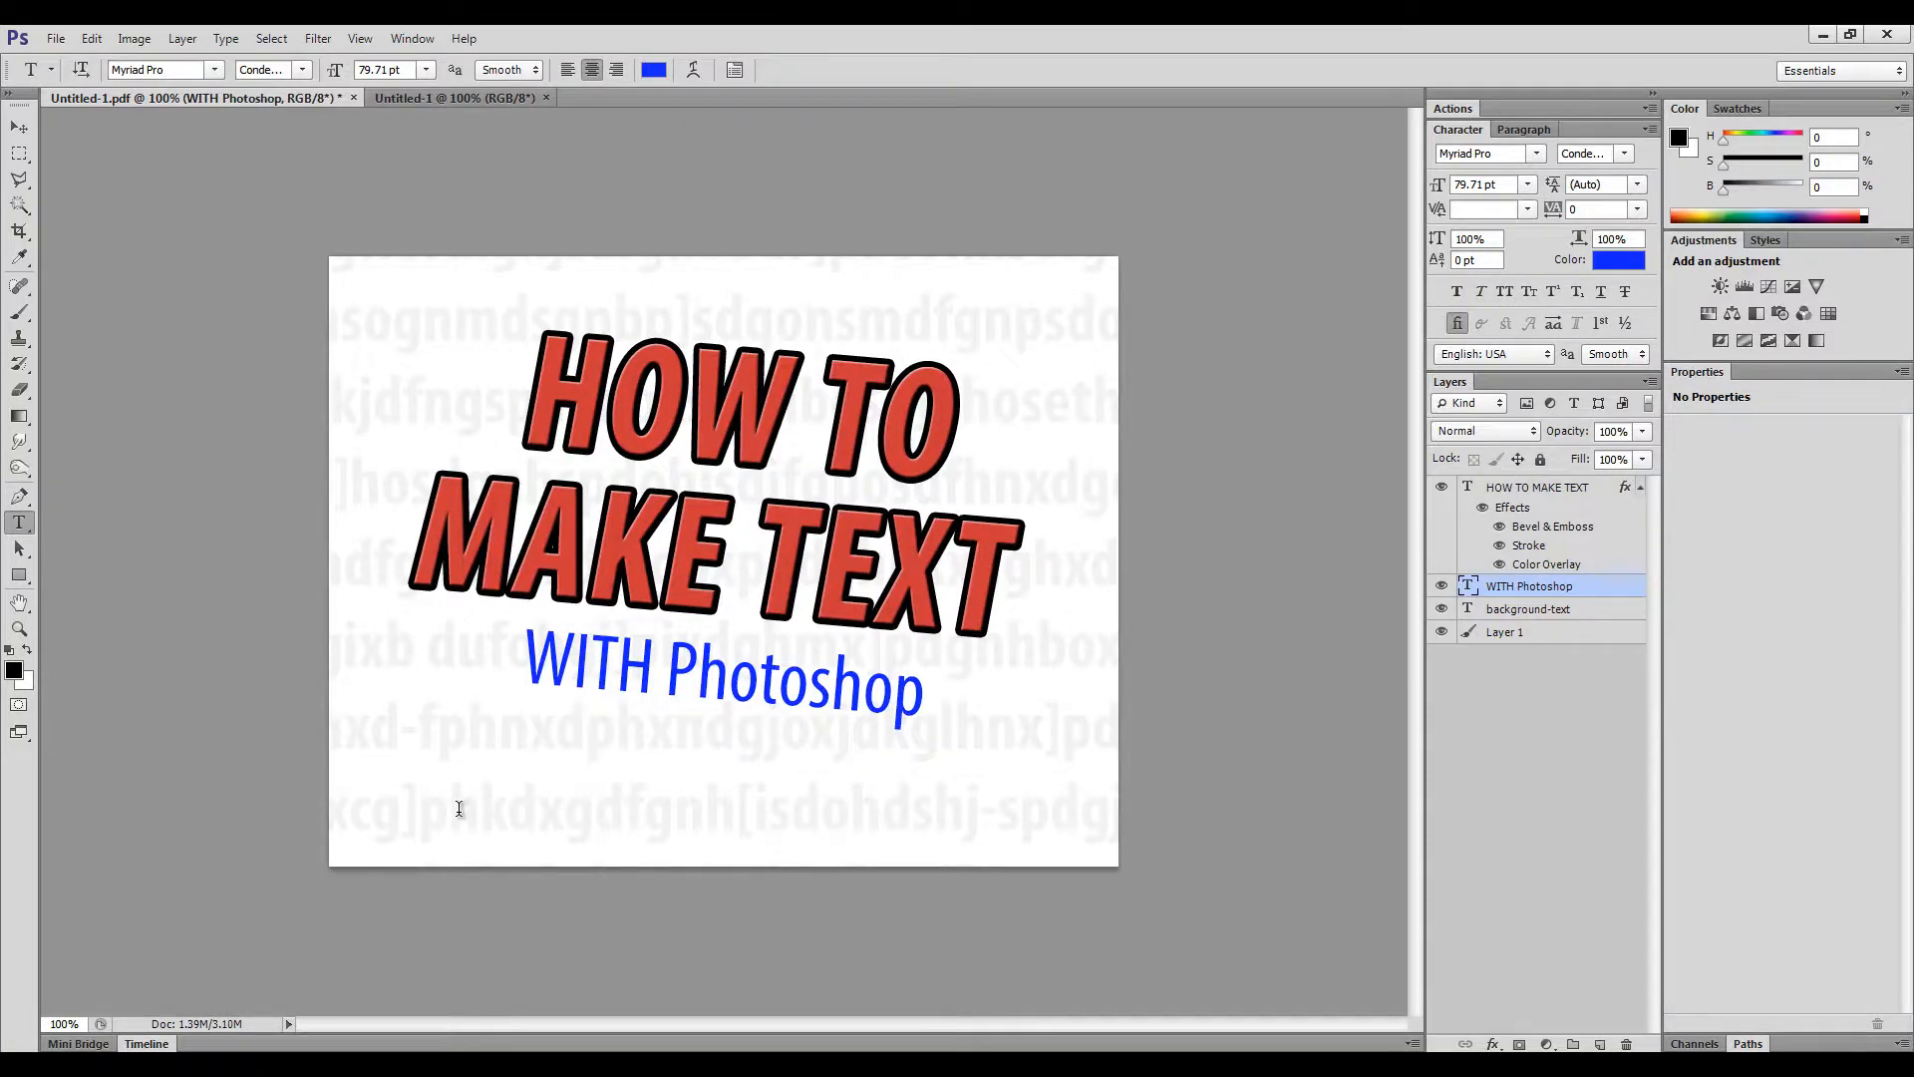
pyautogui.click(460, 808)
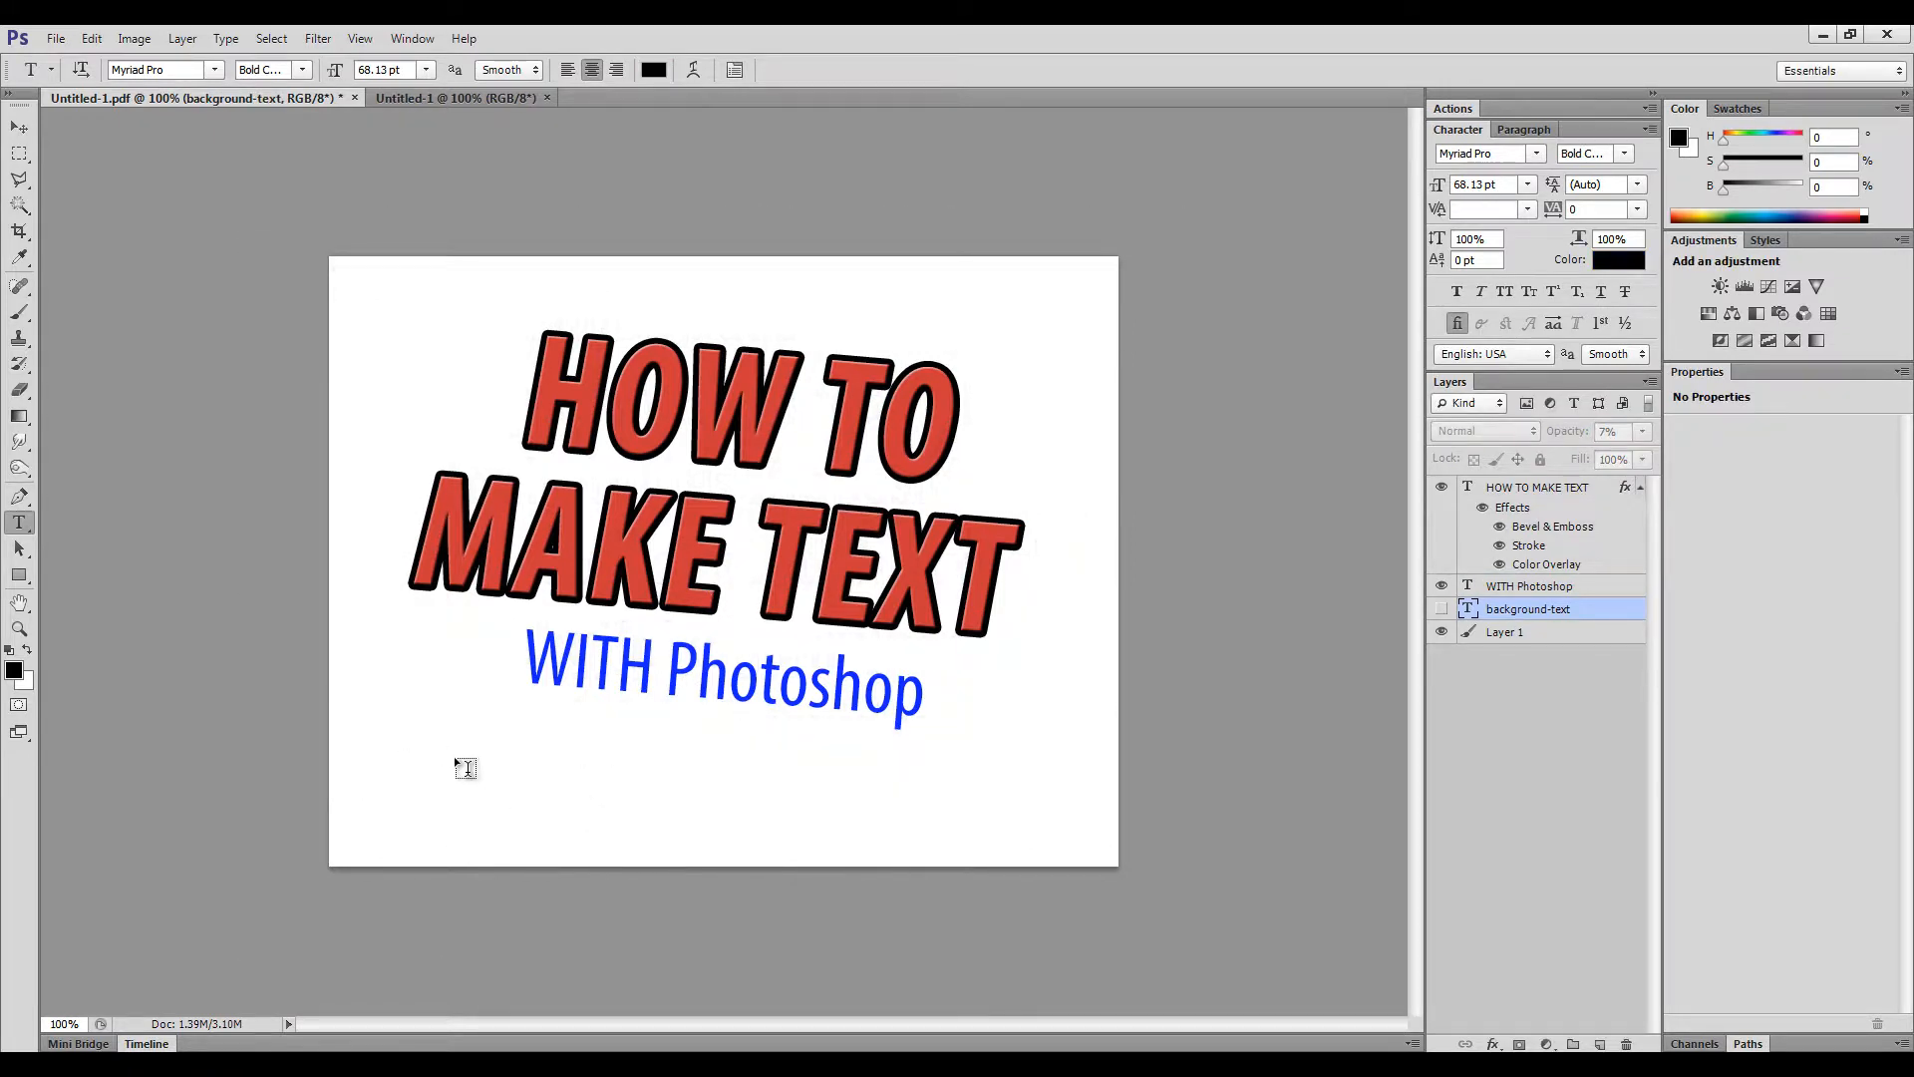
# - Type 'This is text tha', move it top-left, and draw a paragraph box at lower left
pyautogui.click(406, 788)
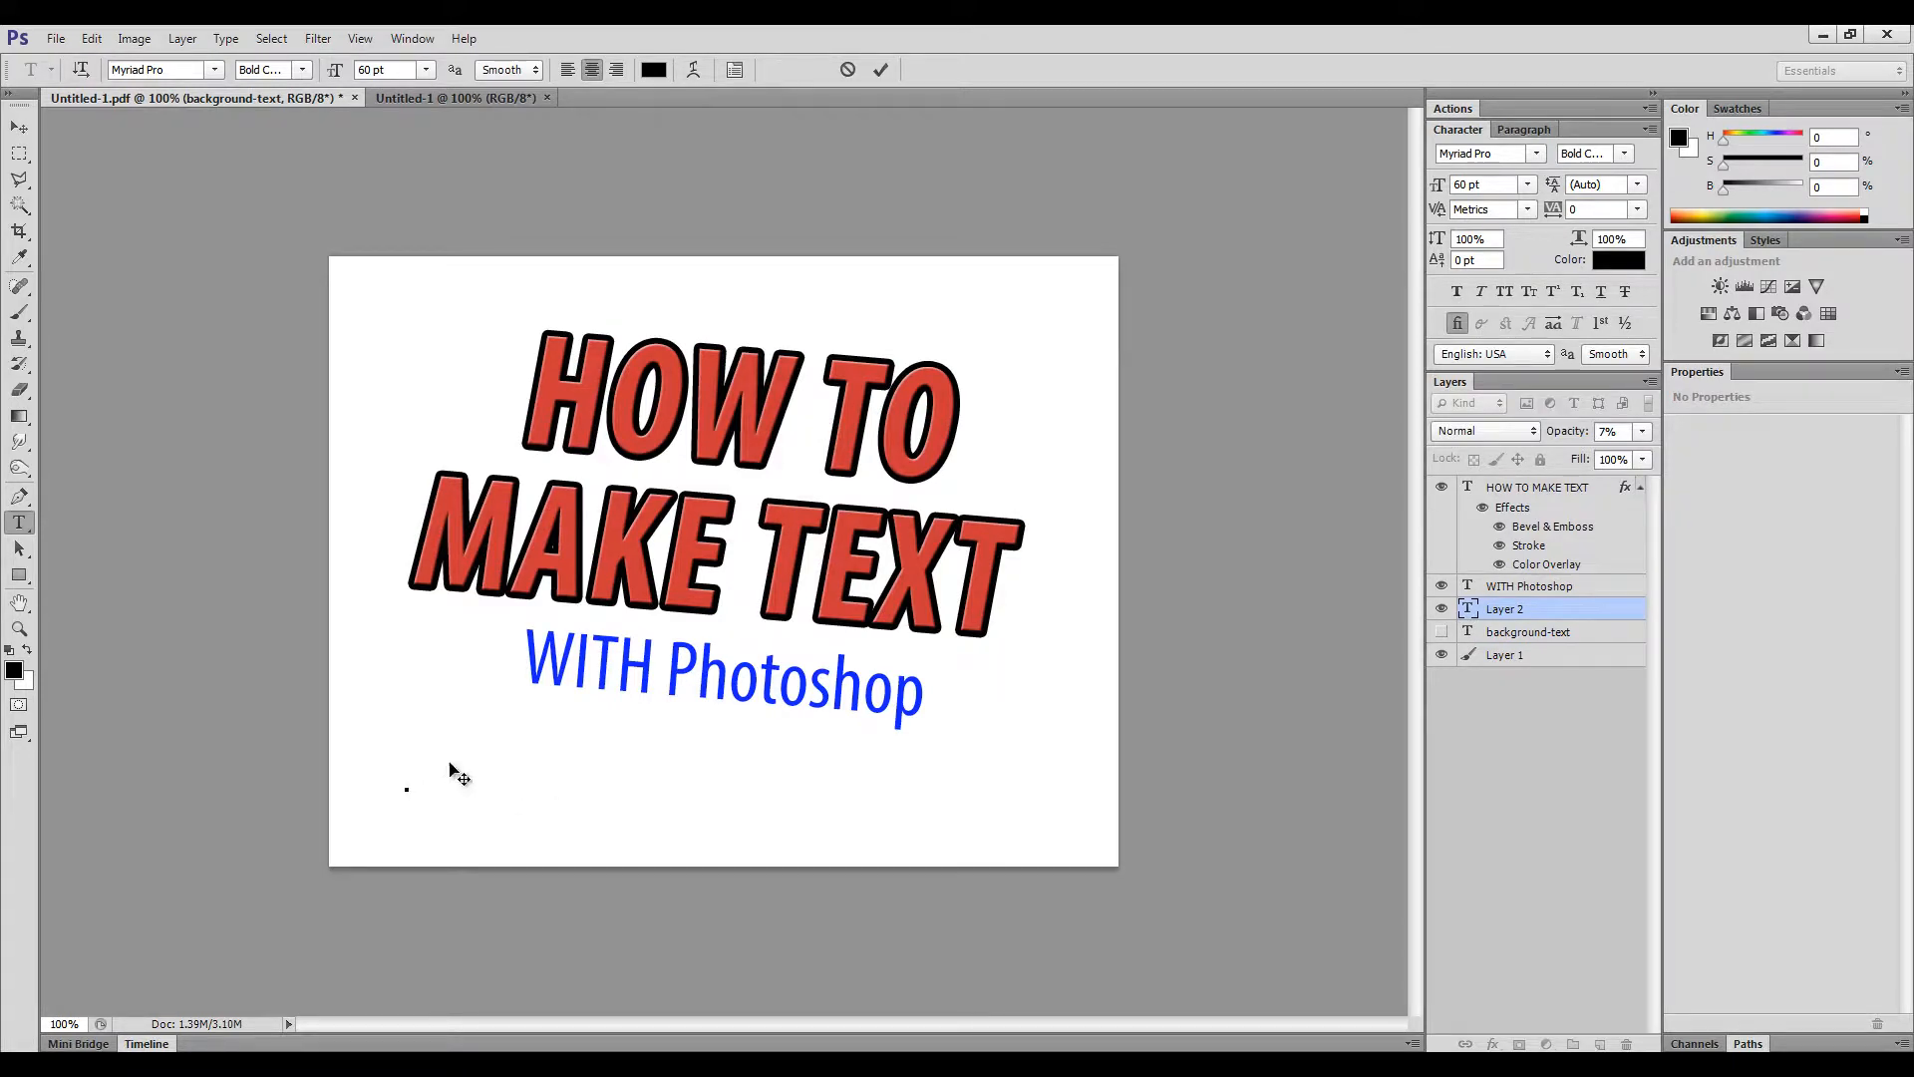
pyautogui.write('This is text tha')
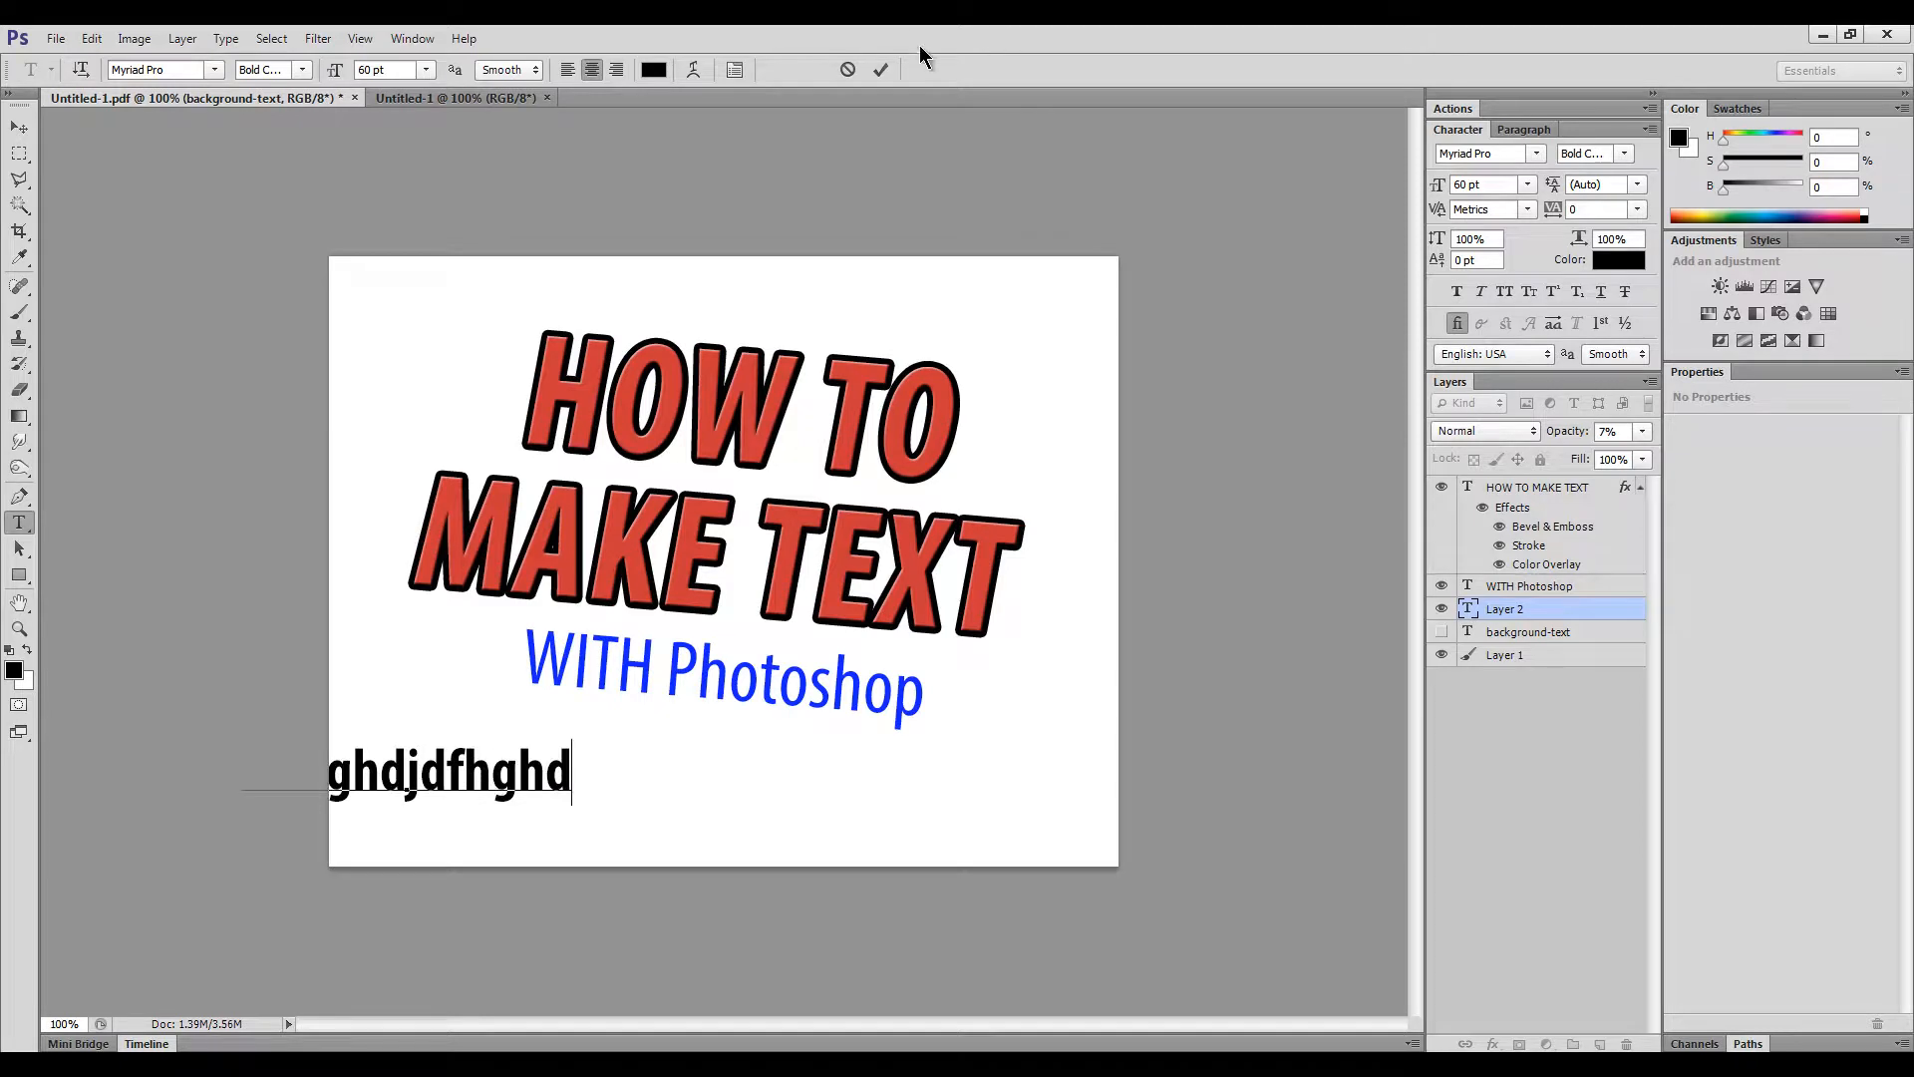
pyautogui.click(19, 126)
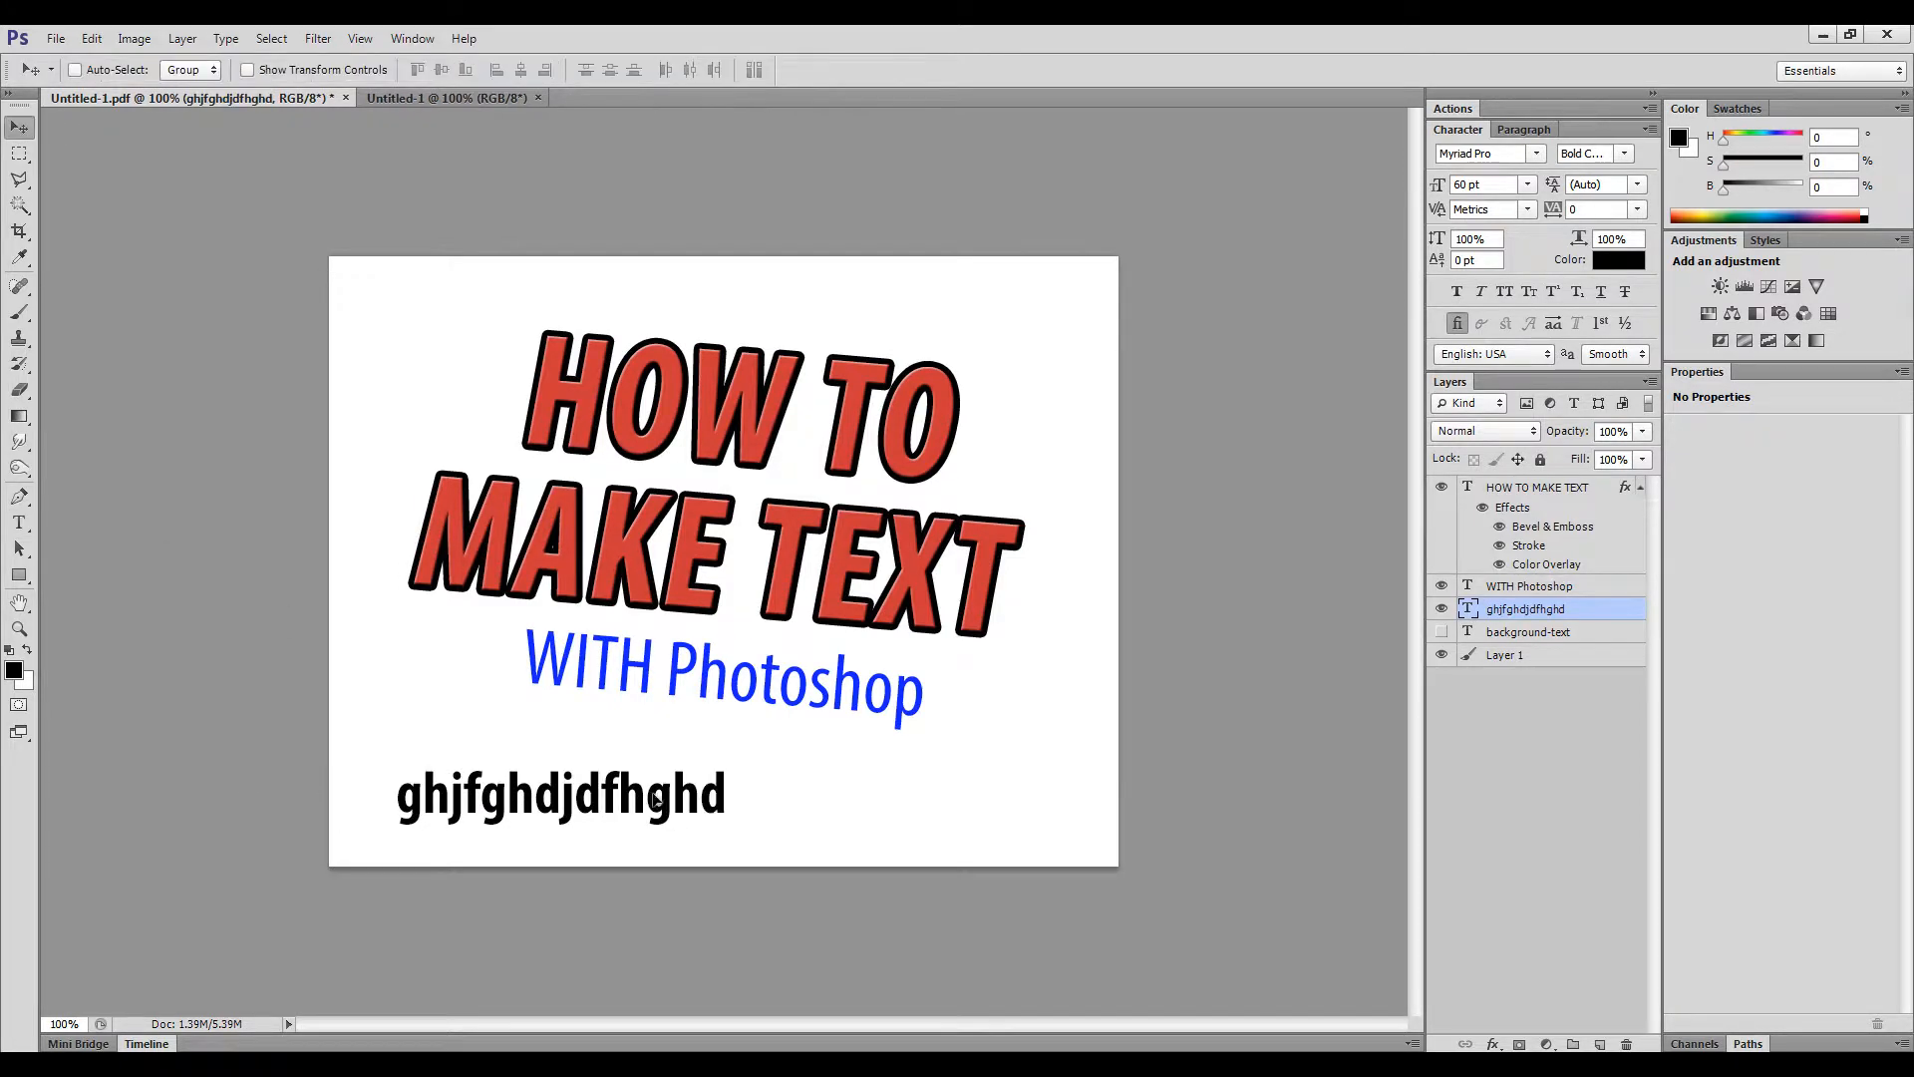
pyautogui.moveTo(638, 797); pyautogui.dragTo(608, 304)
pyautogui.click(19, 524)
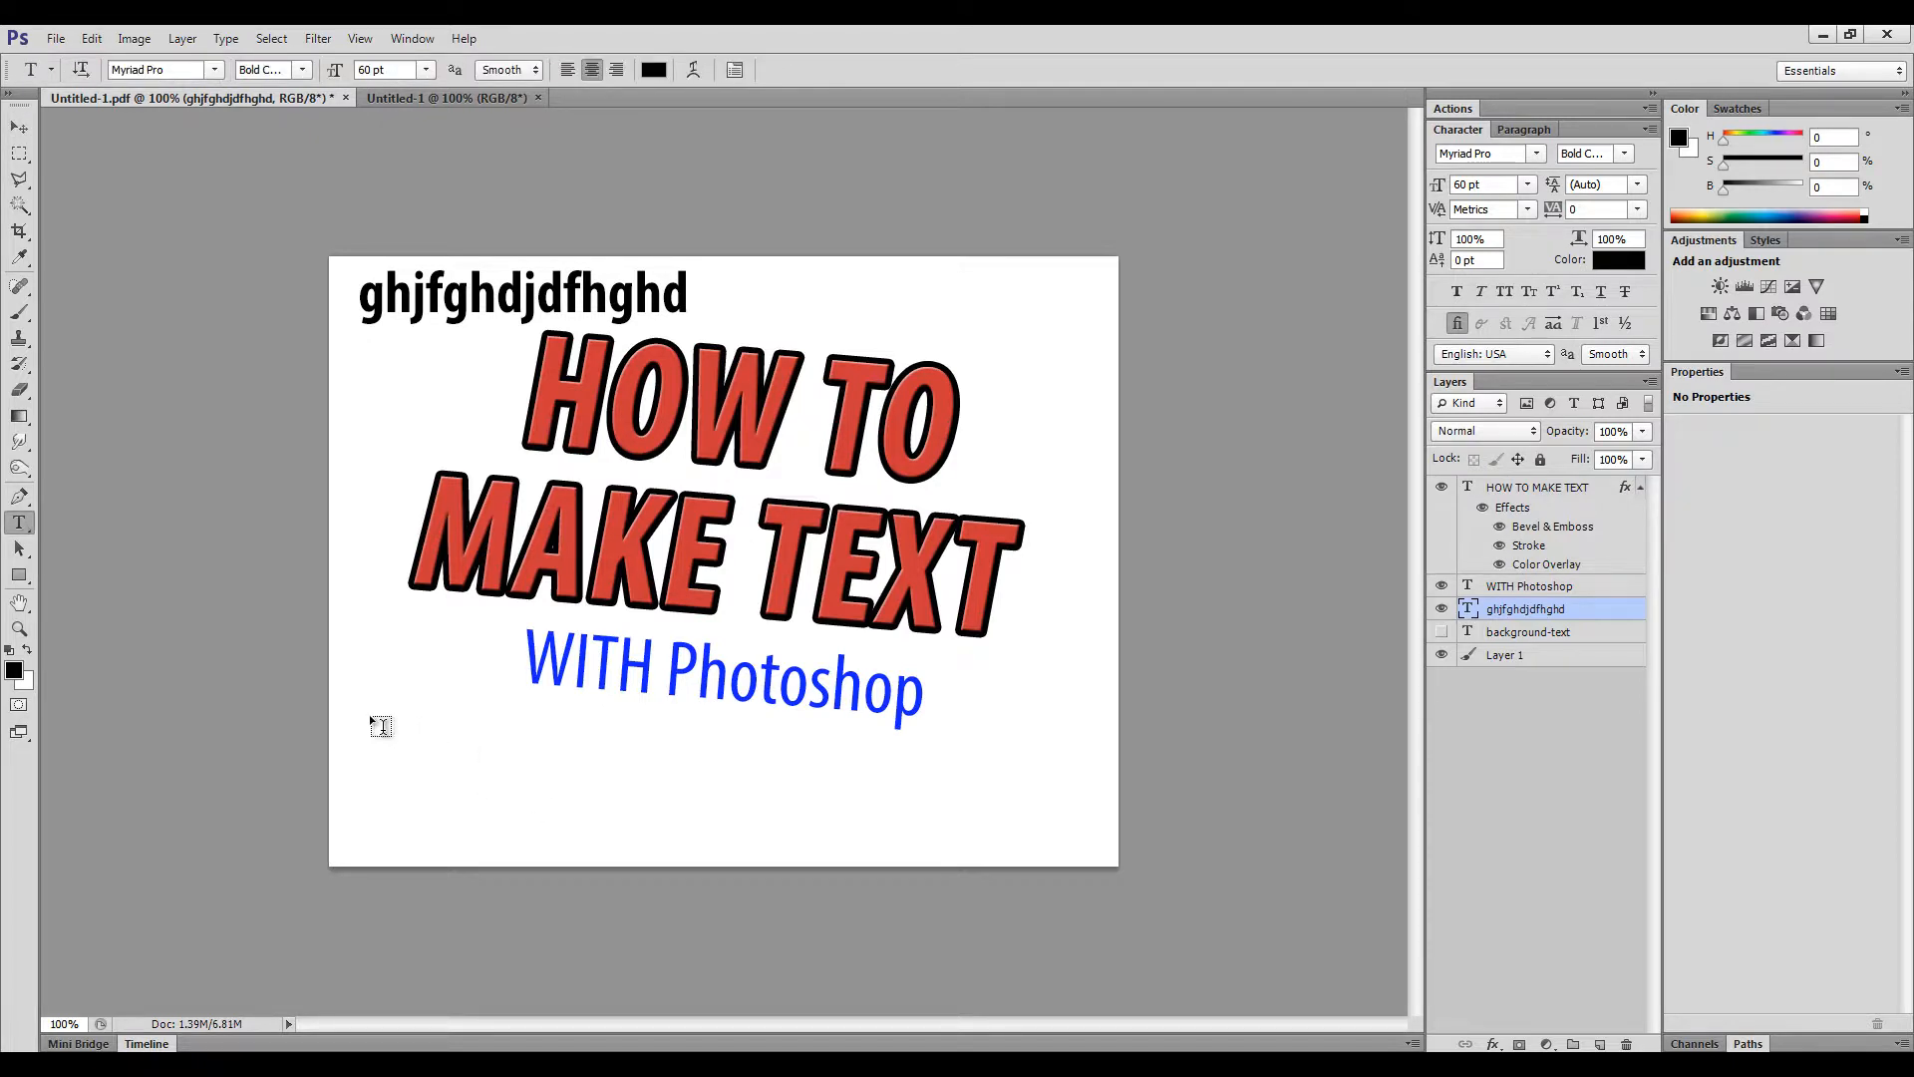
pyautogui.moveTo(371, 718); pyautogui.dragTo(592, 847)
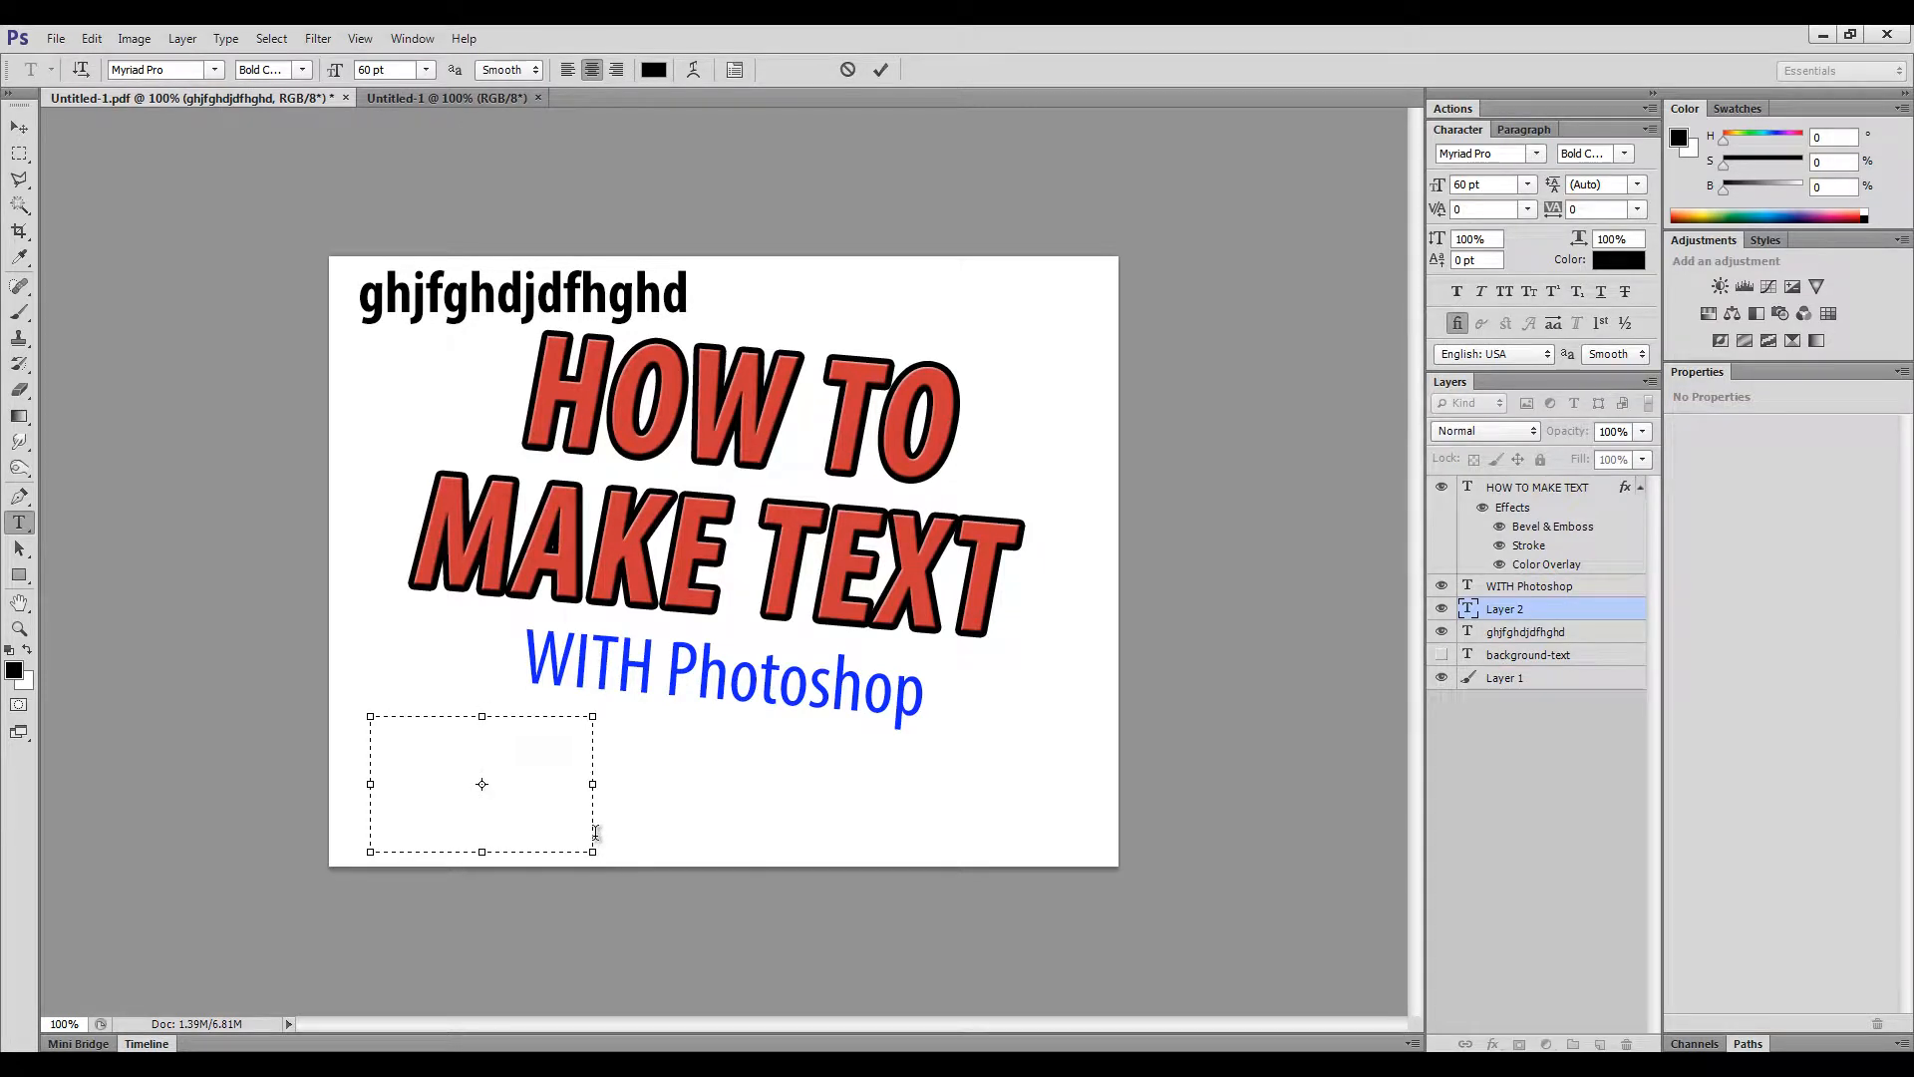
# - Type 'ghdjdgouf' in the paragraph box, widen it, left-align the text and commit
pyautogui.write('ghdjdgouf')
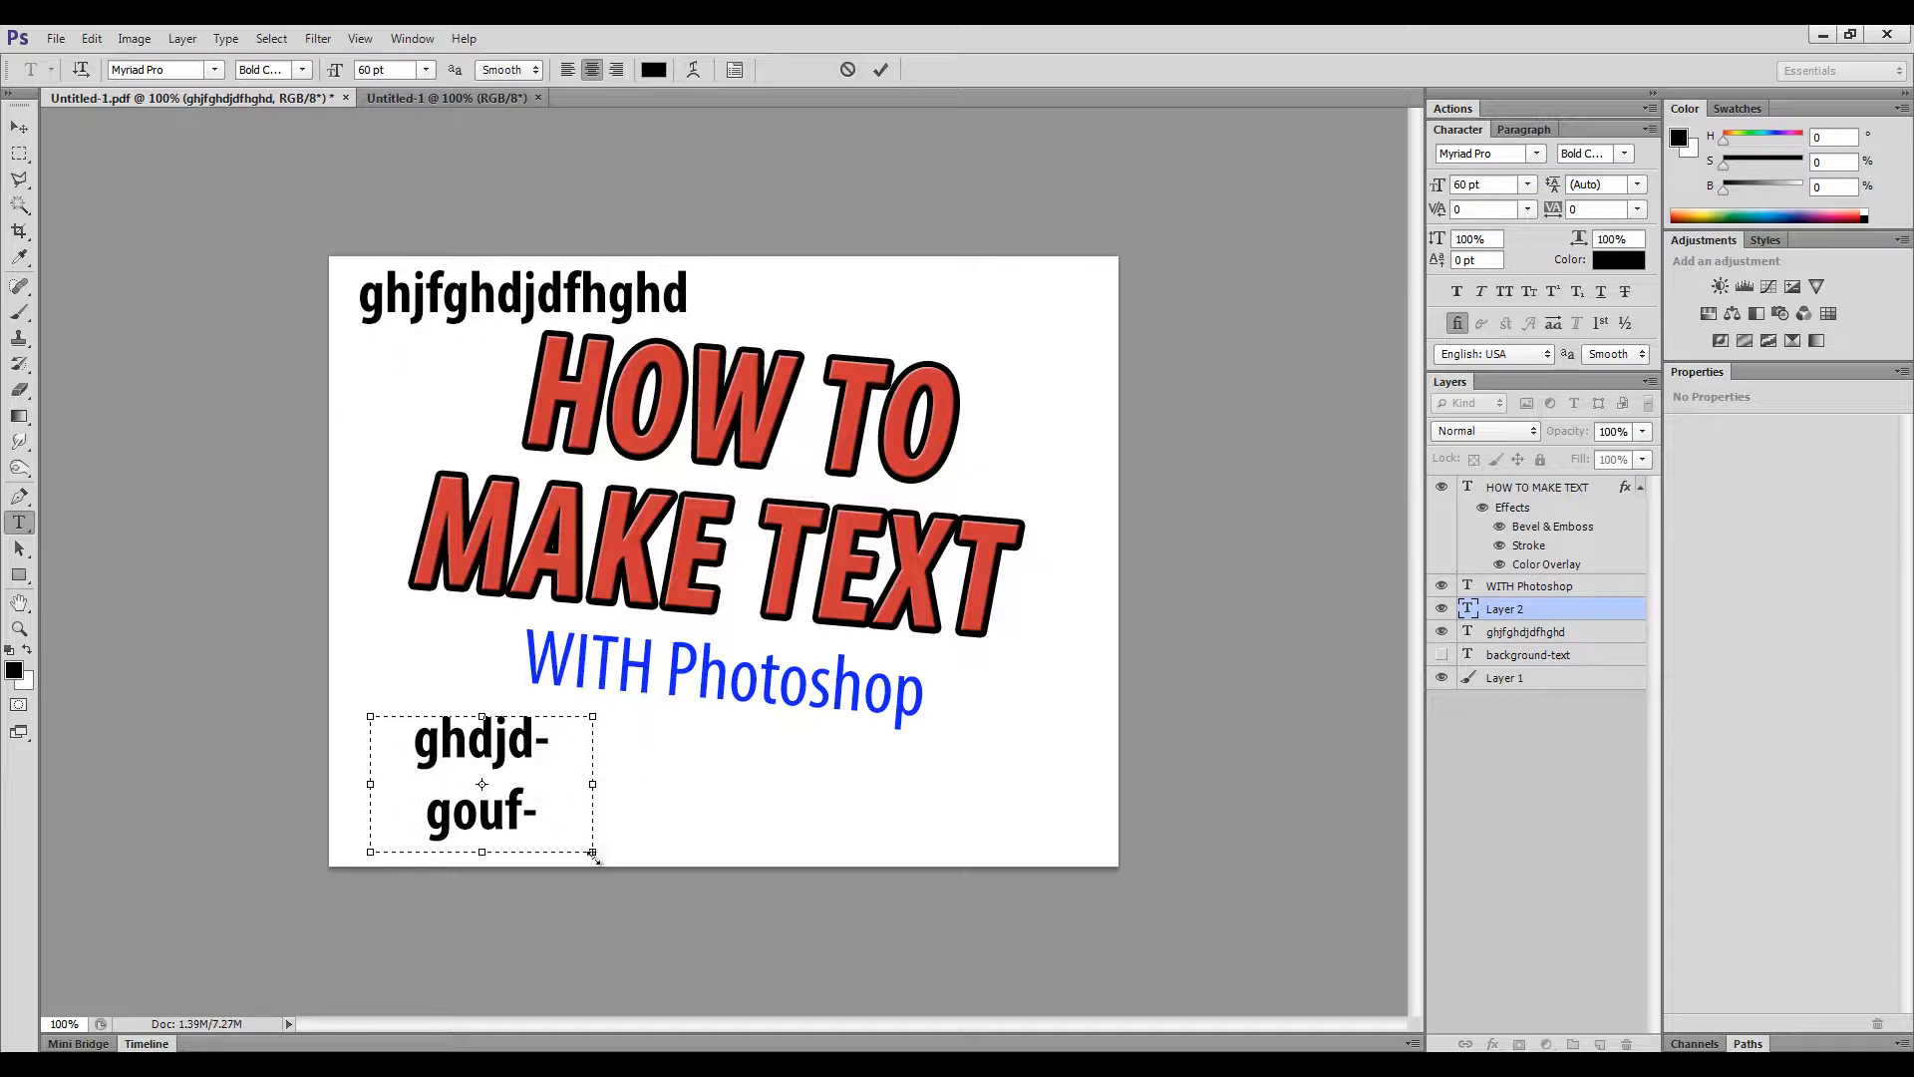
pyautogui.moveTo(593, 853); pyautogui.dragTo(782, 841)
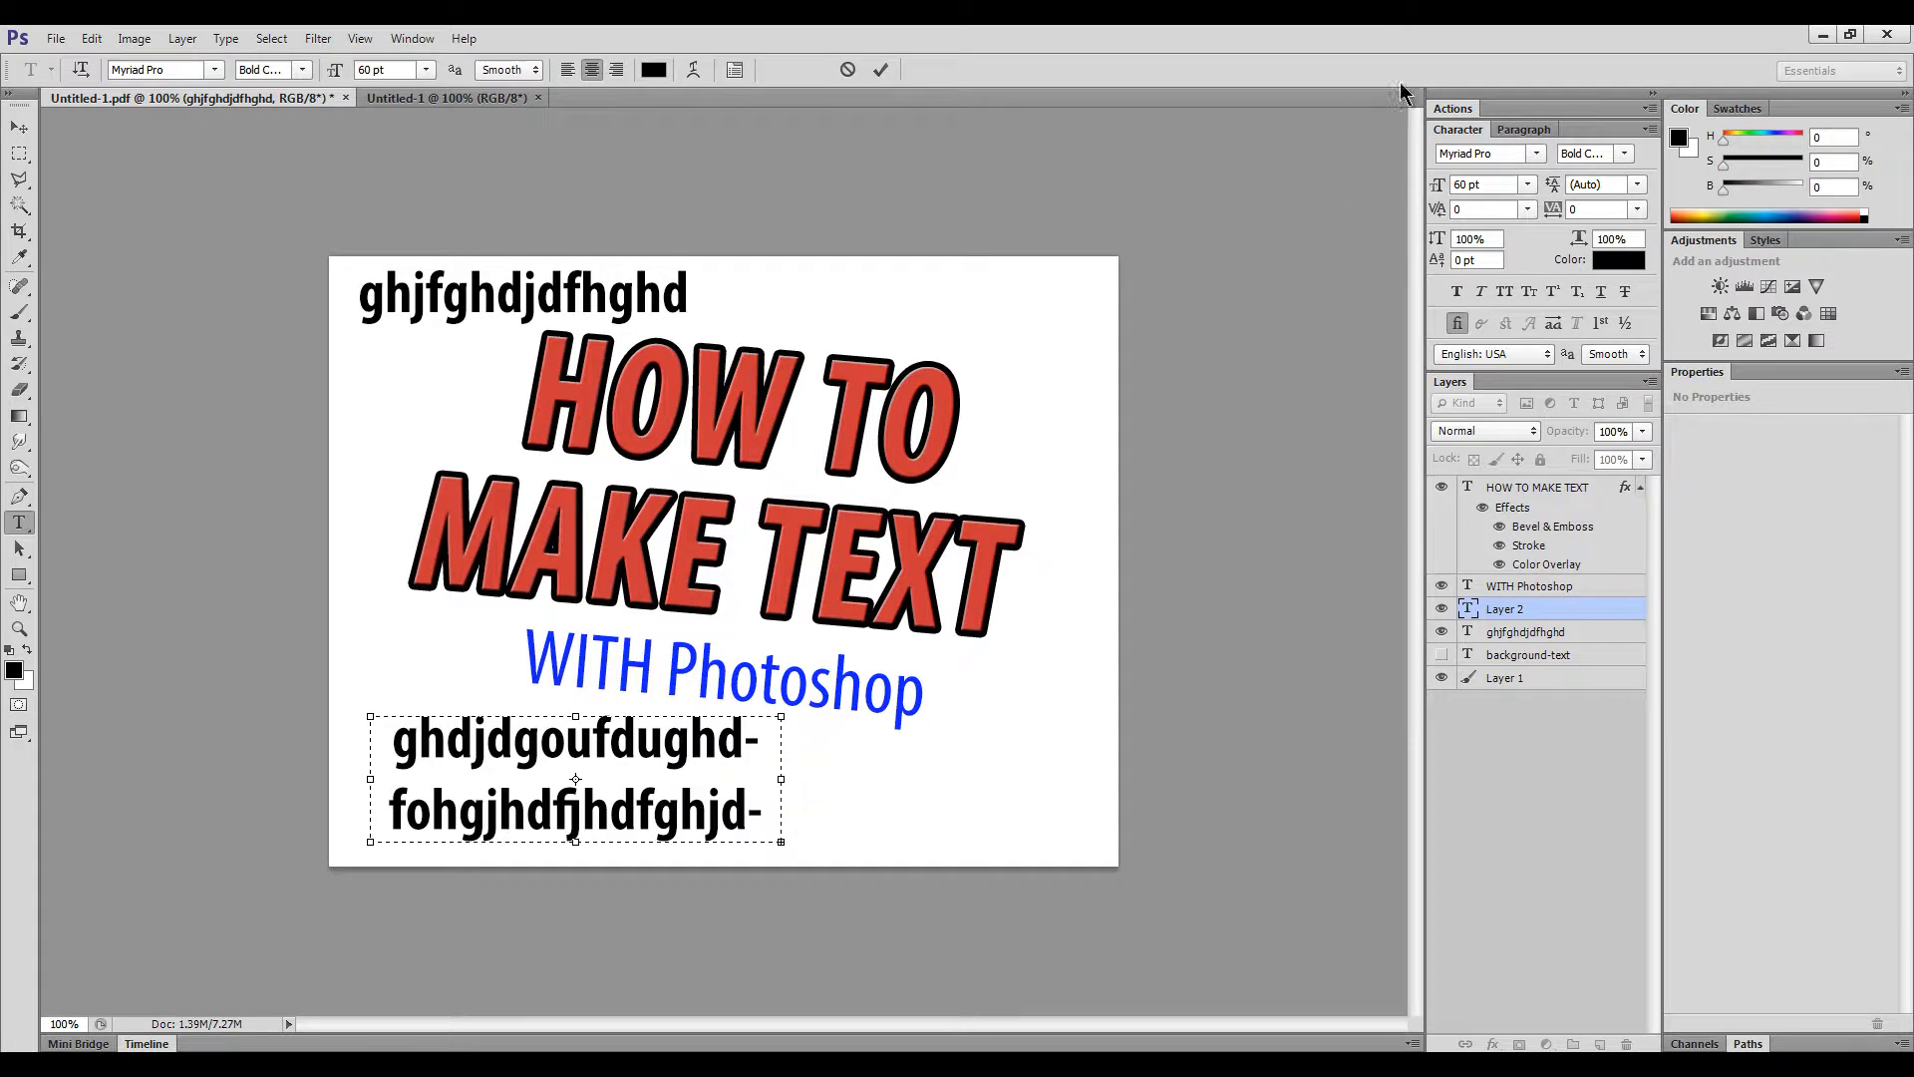
pyautogui.click(1523, 130)
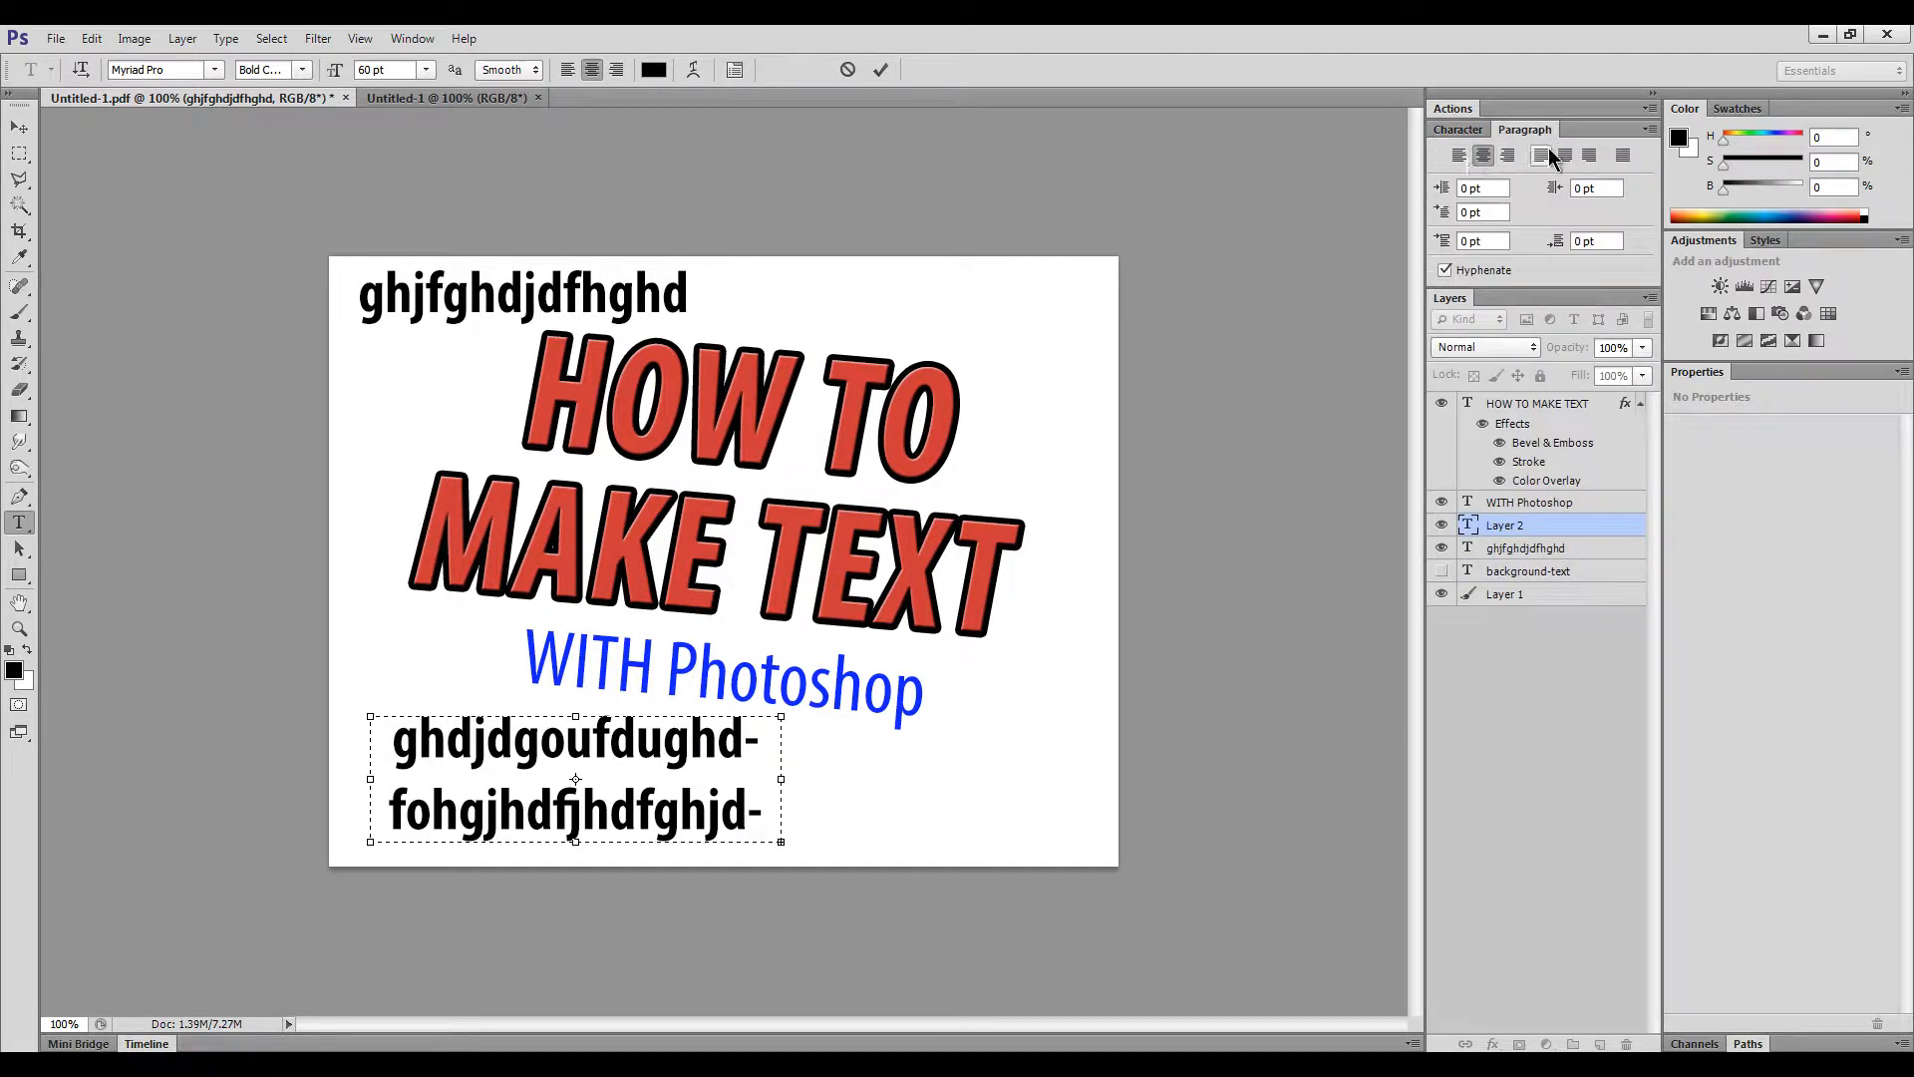
pyautogui.click(1565, 156)
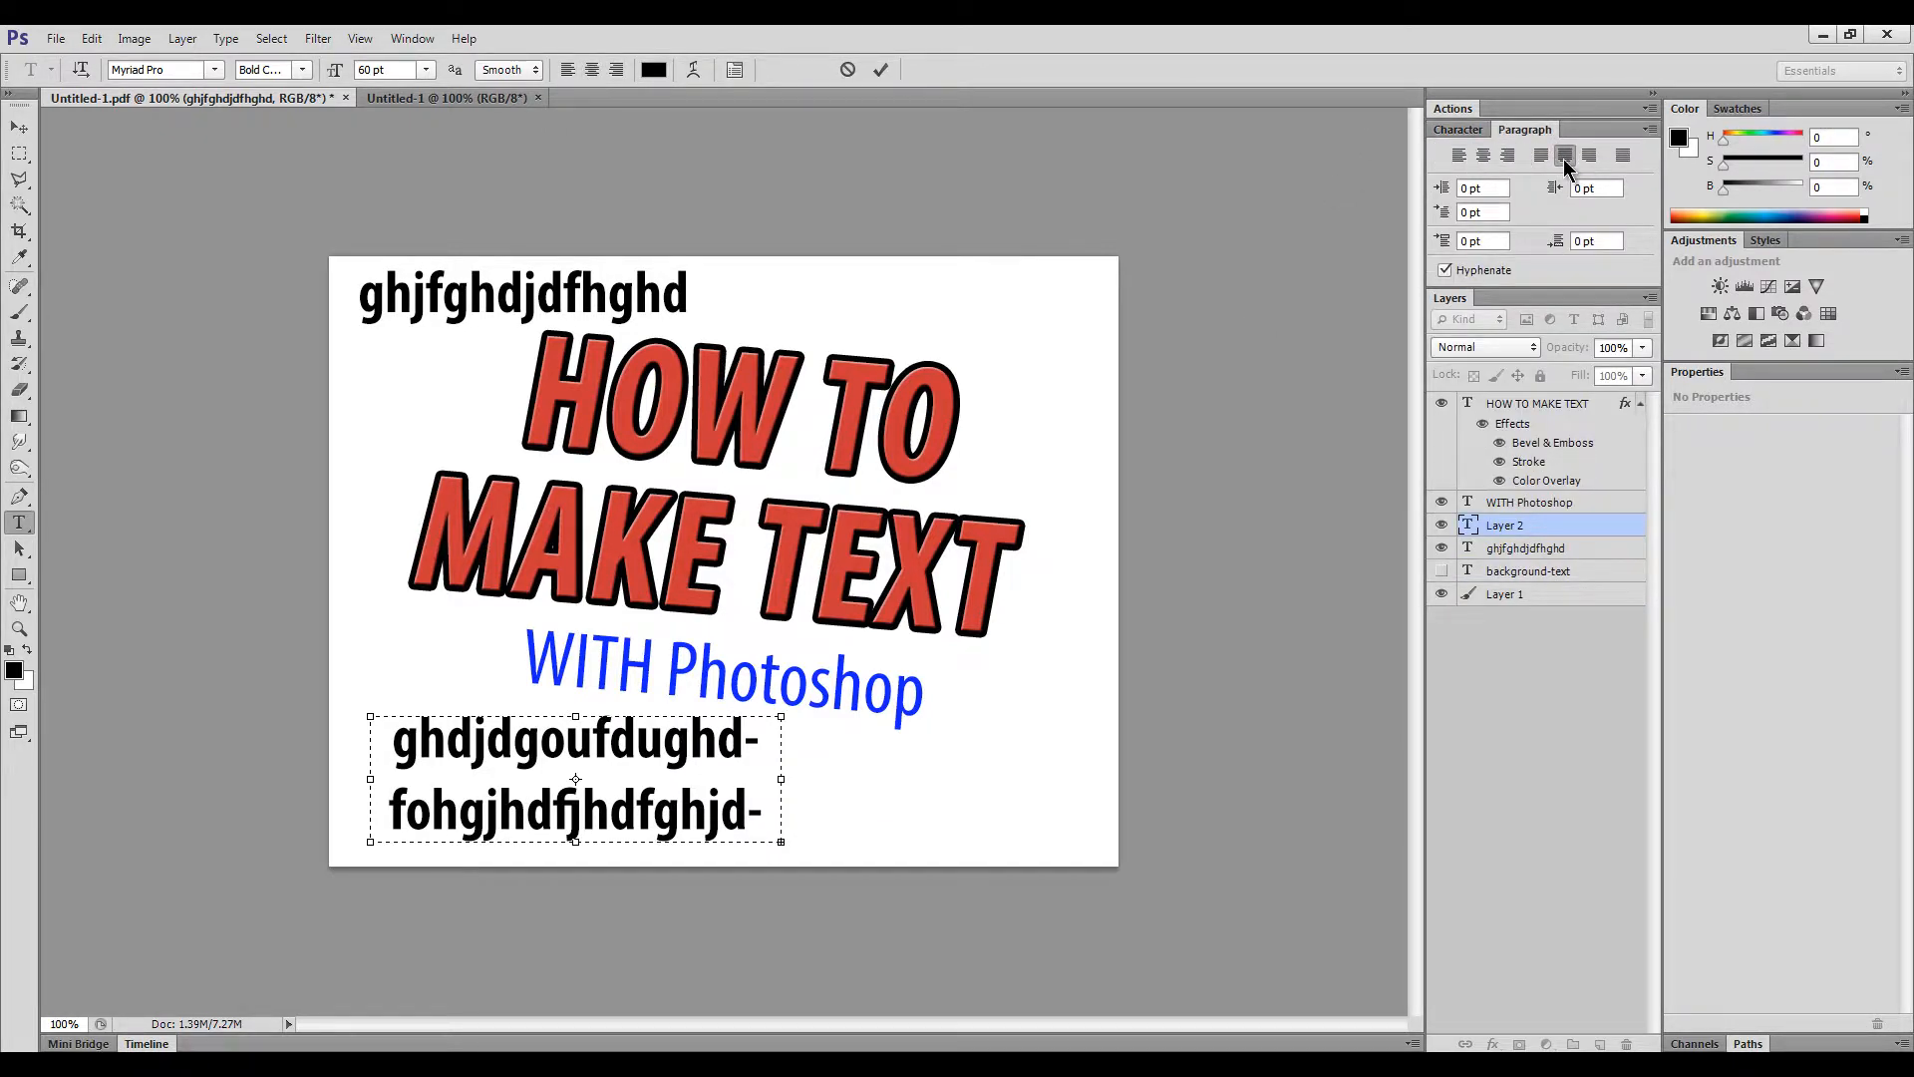
pyautogui.click(1456, 161)
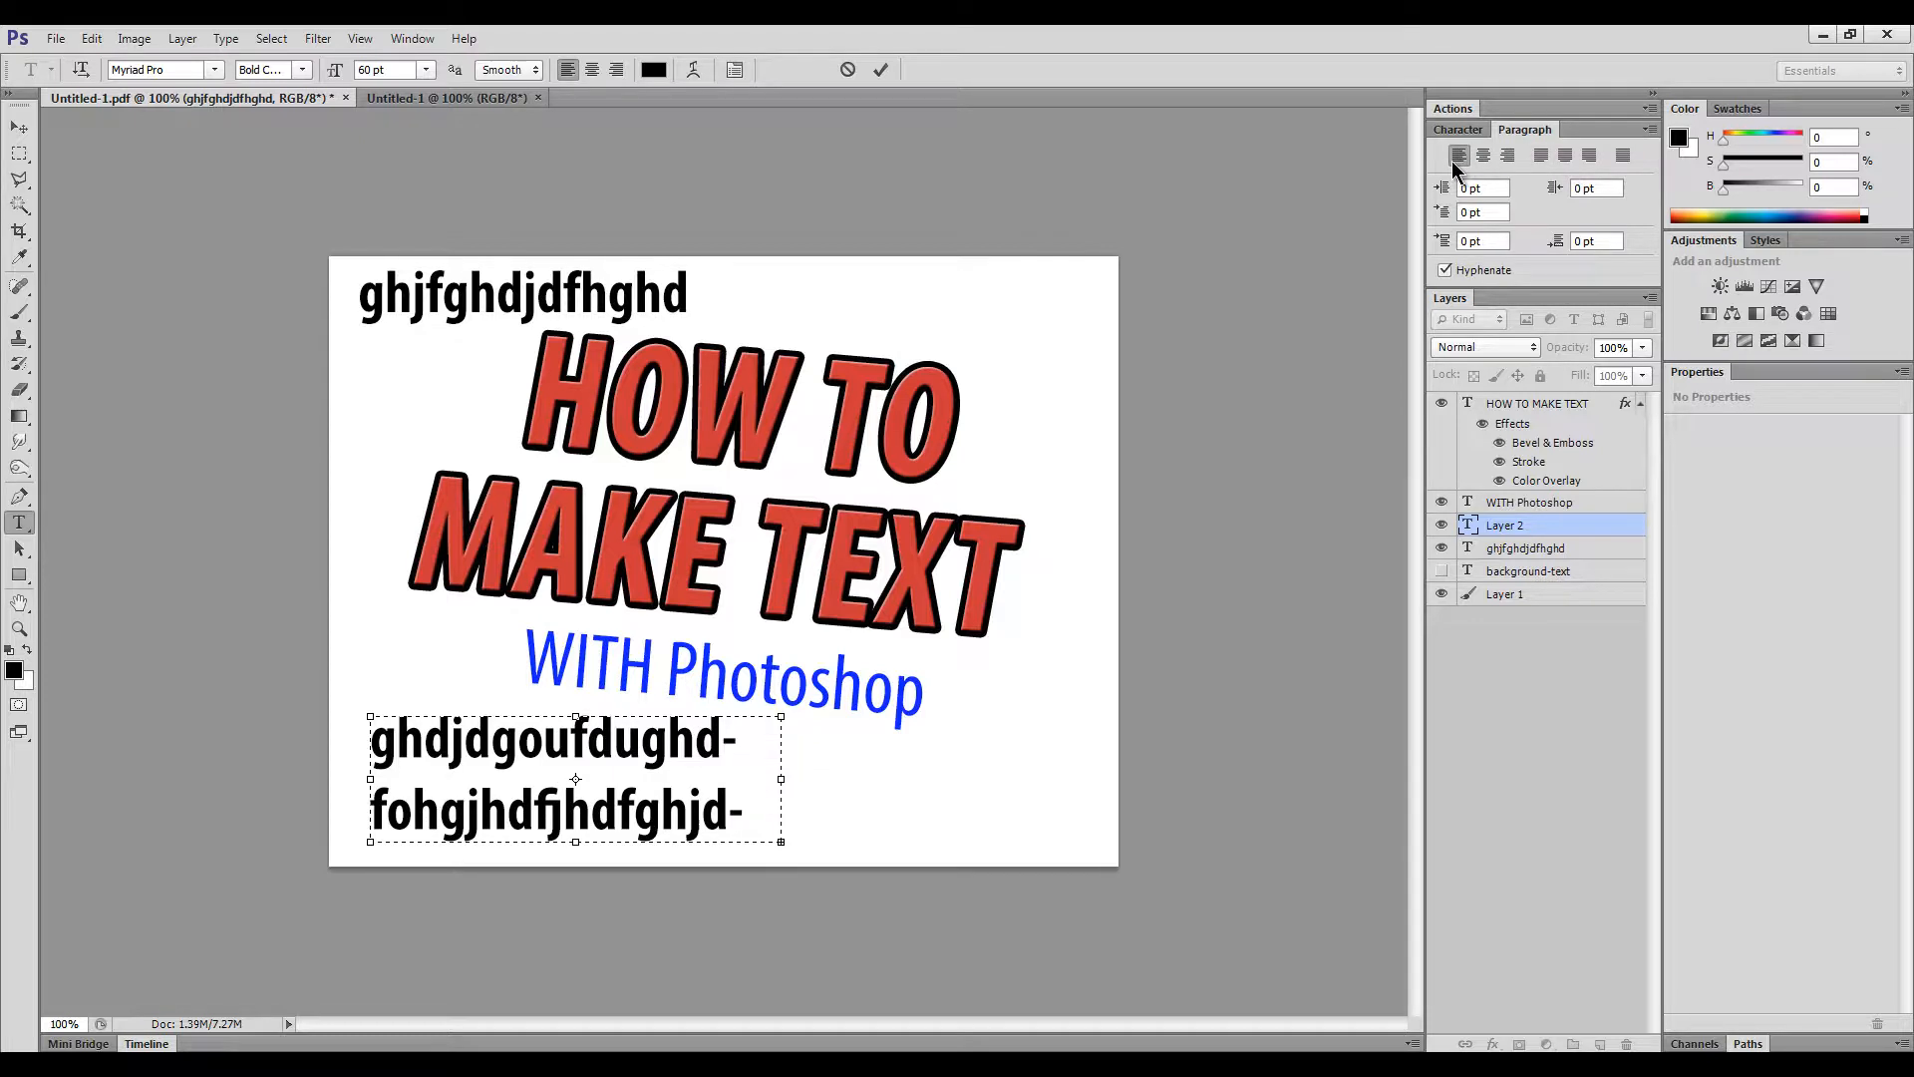
pyautogui.click(881, 69)
pyautogui.click(14, 132)
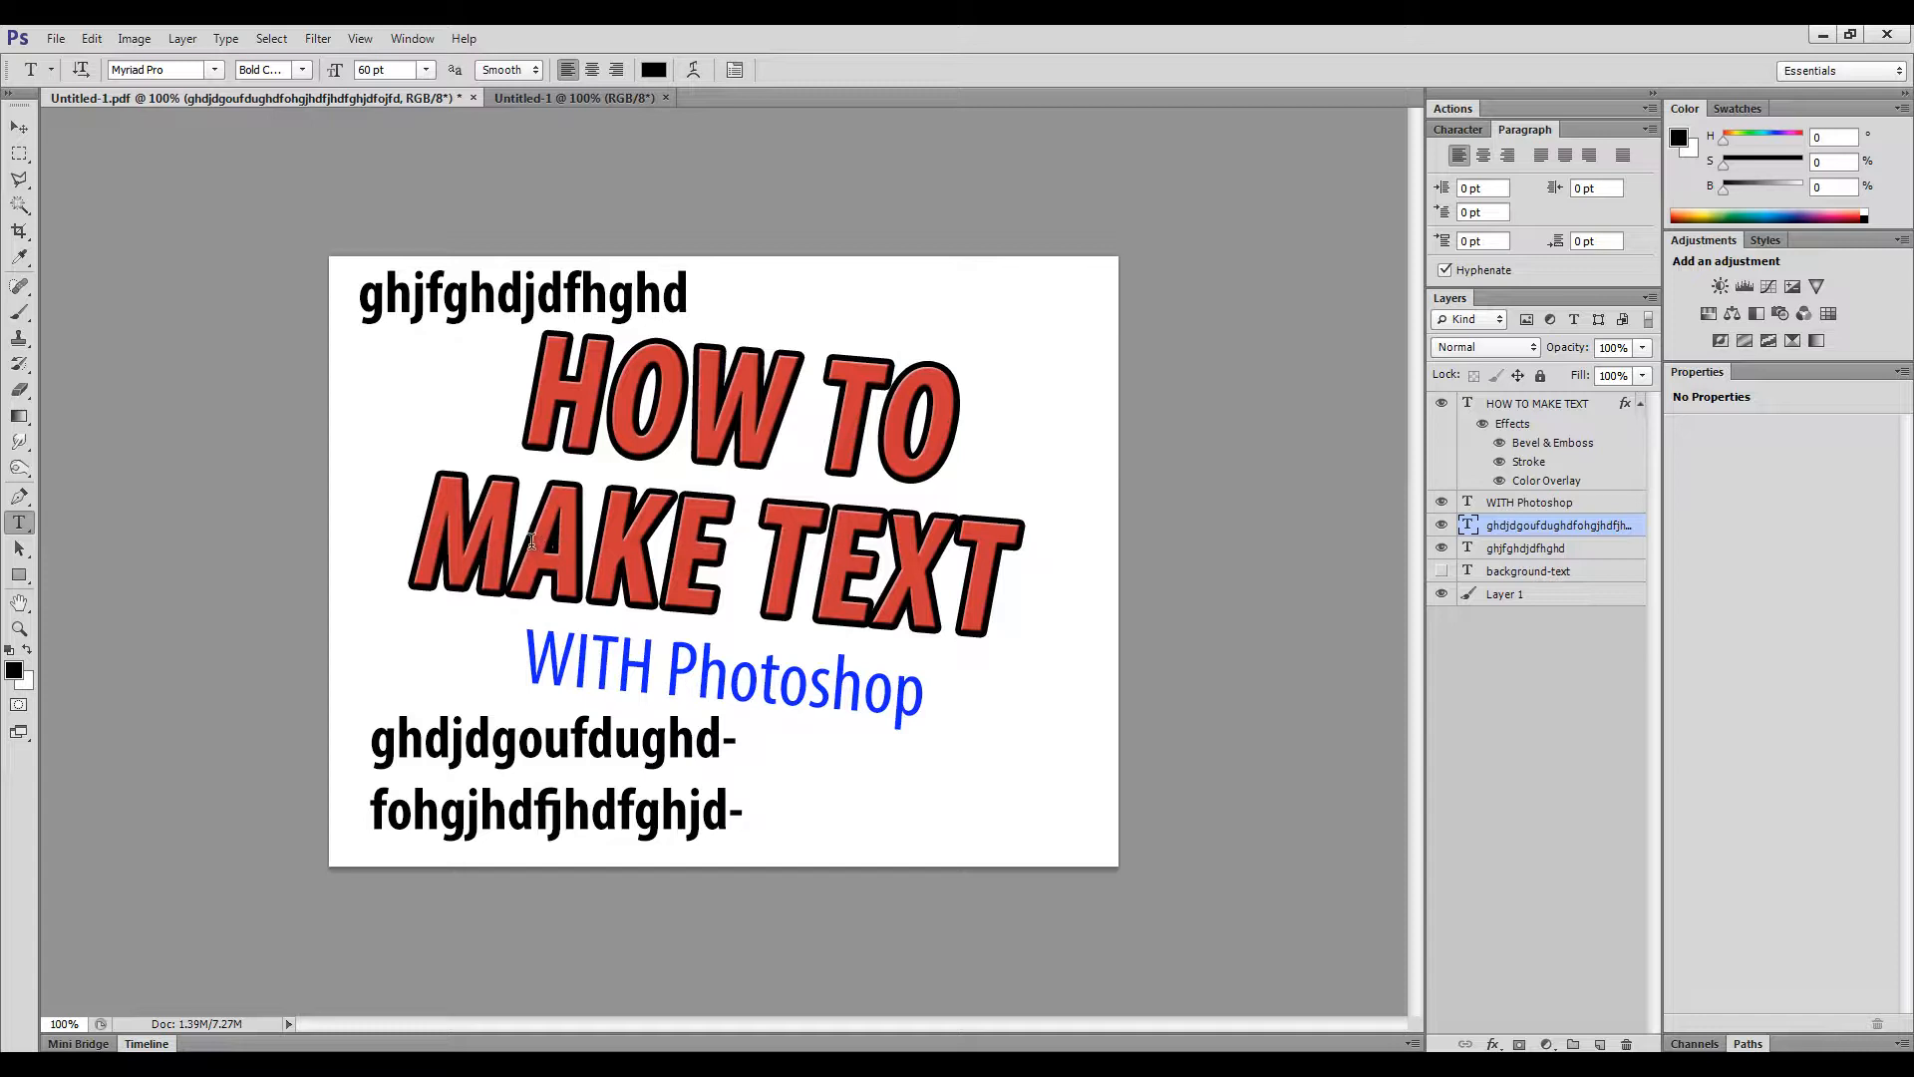
pyautogui.moveTo(532, 540)
pyautogui.mouseDown()
pyautogui.moveTo(714, 545)
pyautogui.moveTo(527, 541)
pyautogui.mouseUp()
# - Select the K in MAKE of the HOW TO MAKE TEXT title and commit the edit
pyautogui.click(701, 396)
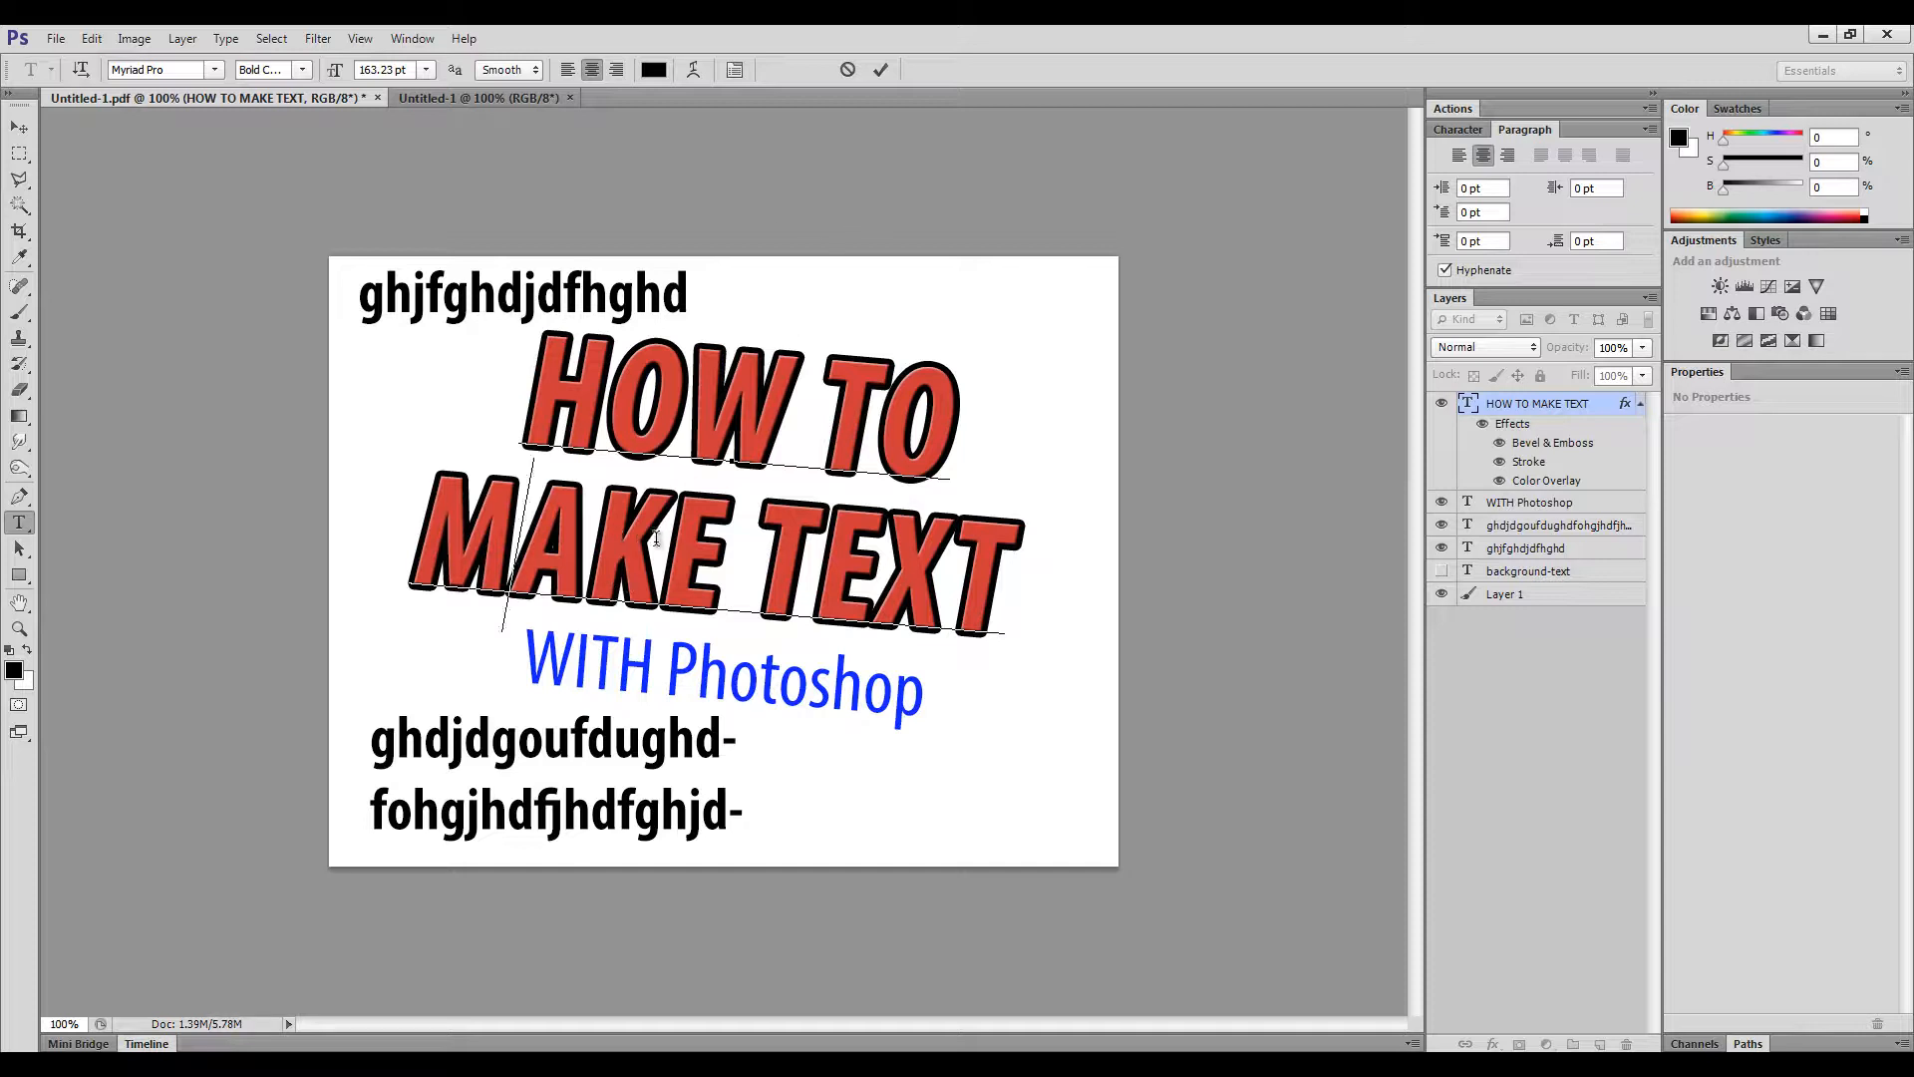
pyautogui.moveTo(594, 543); pyautogui.dragTo(735, 551)
pyautogui.moveTo(873, 564); pyautogui.dragTo(661, 549)
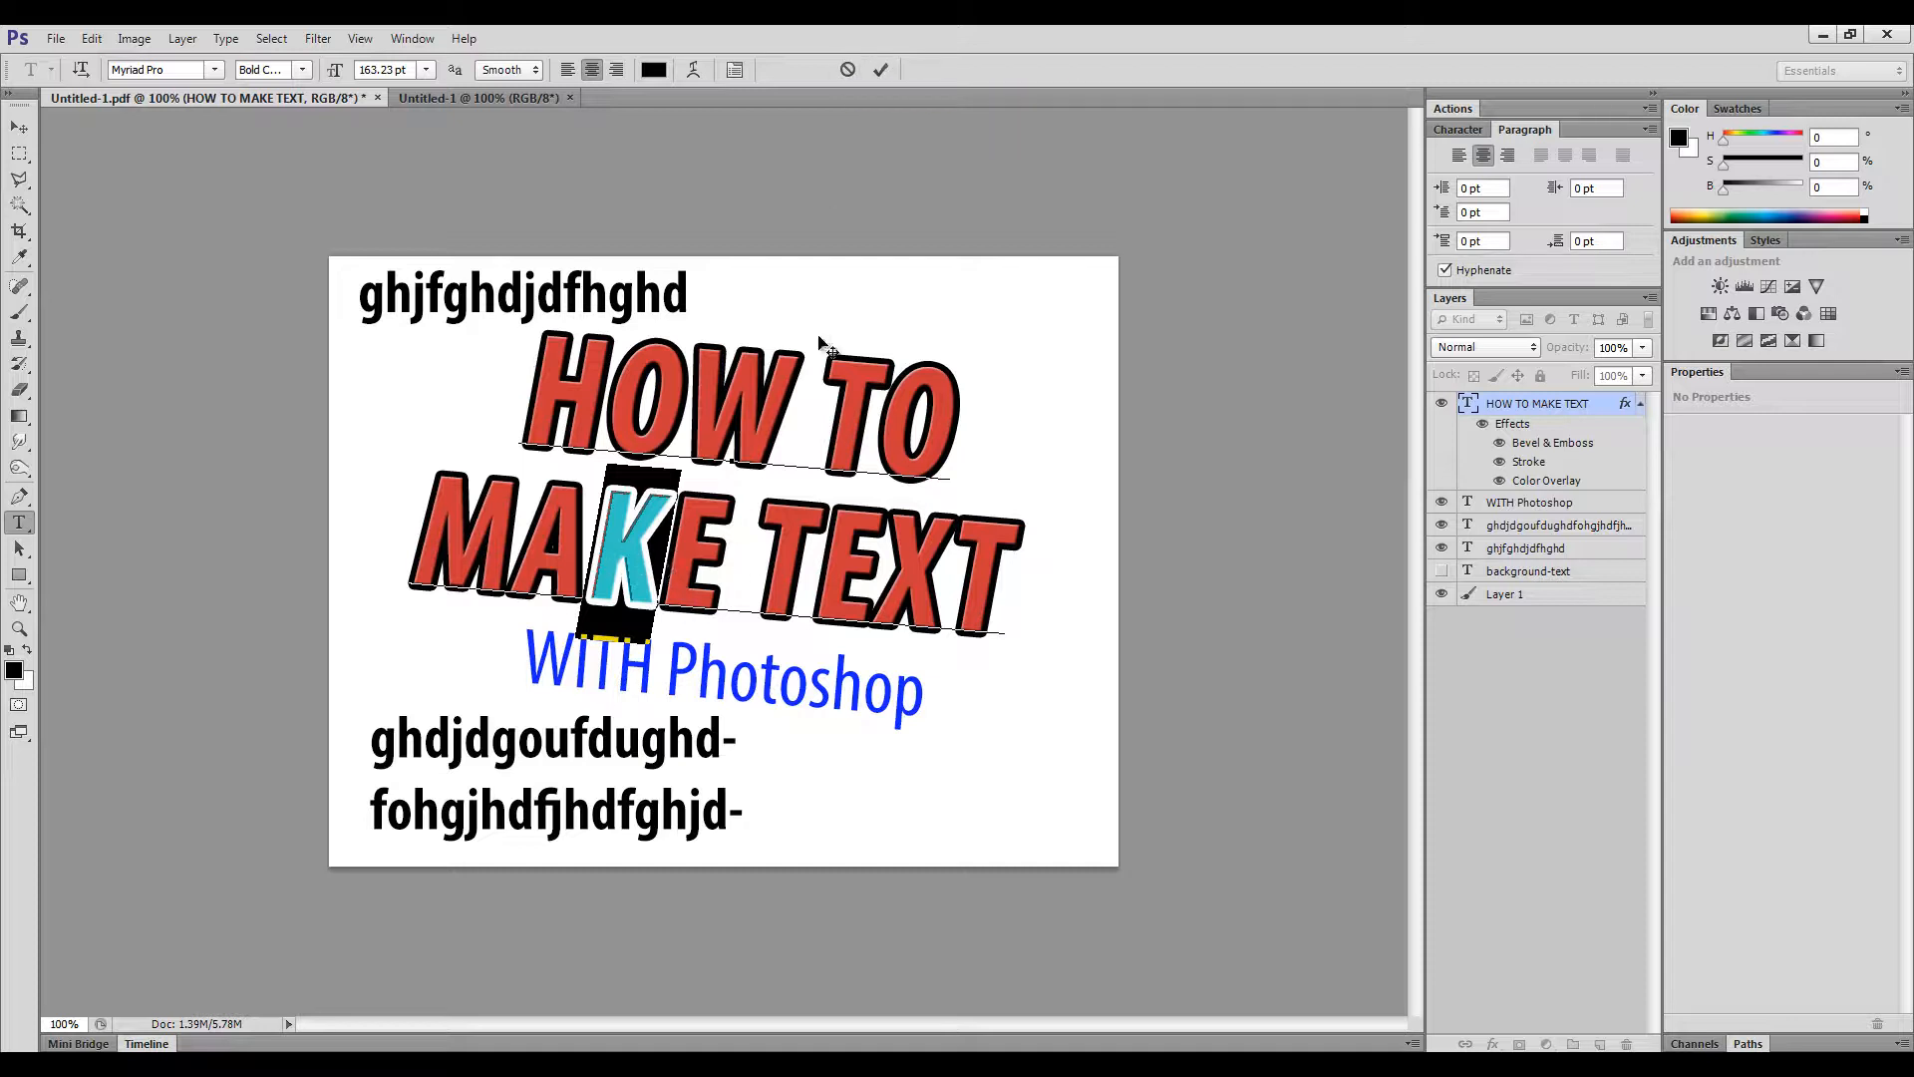
pyautogui.click(881, 70)
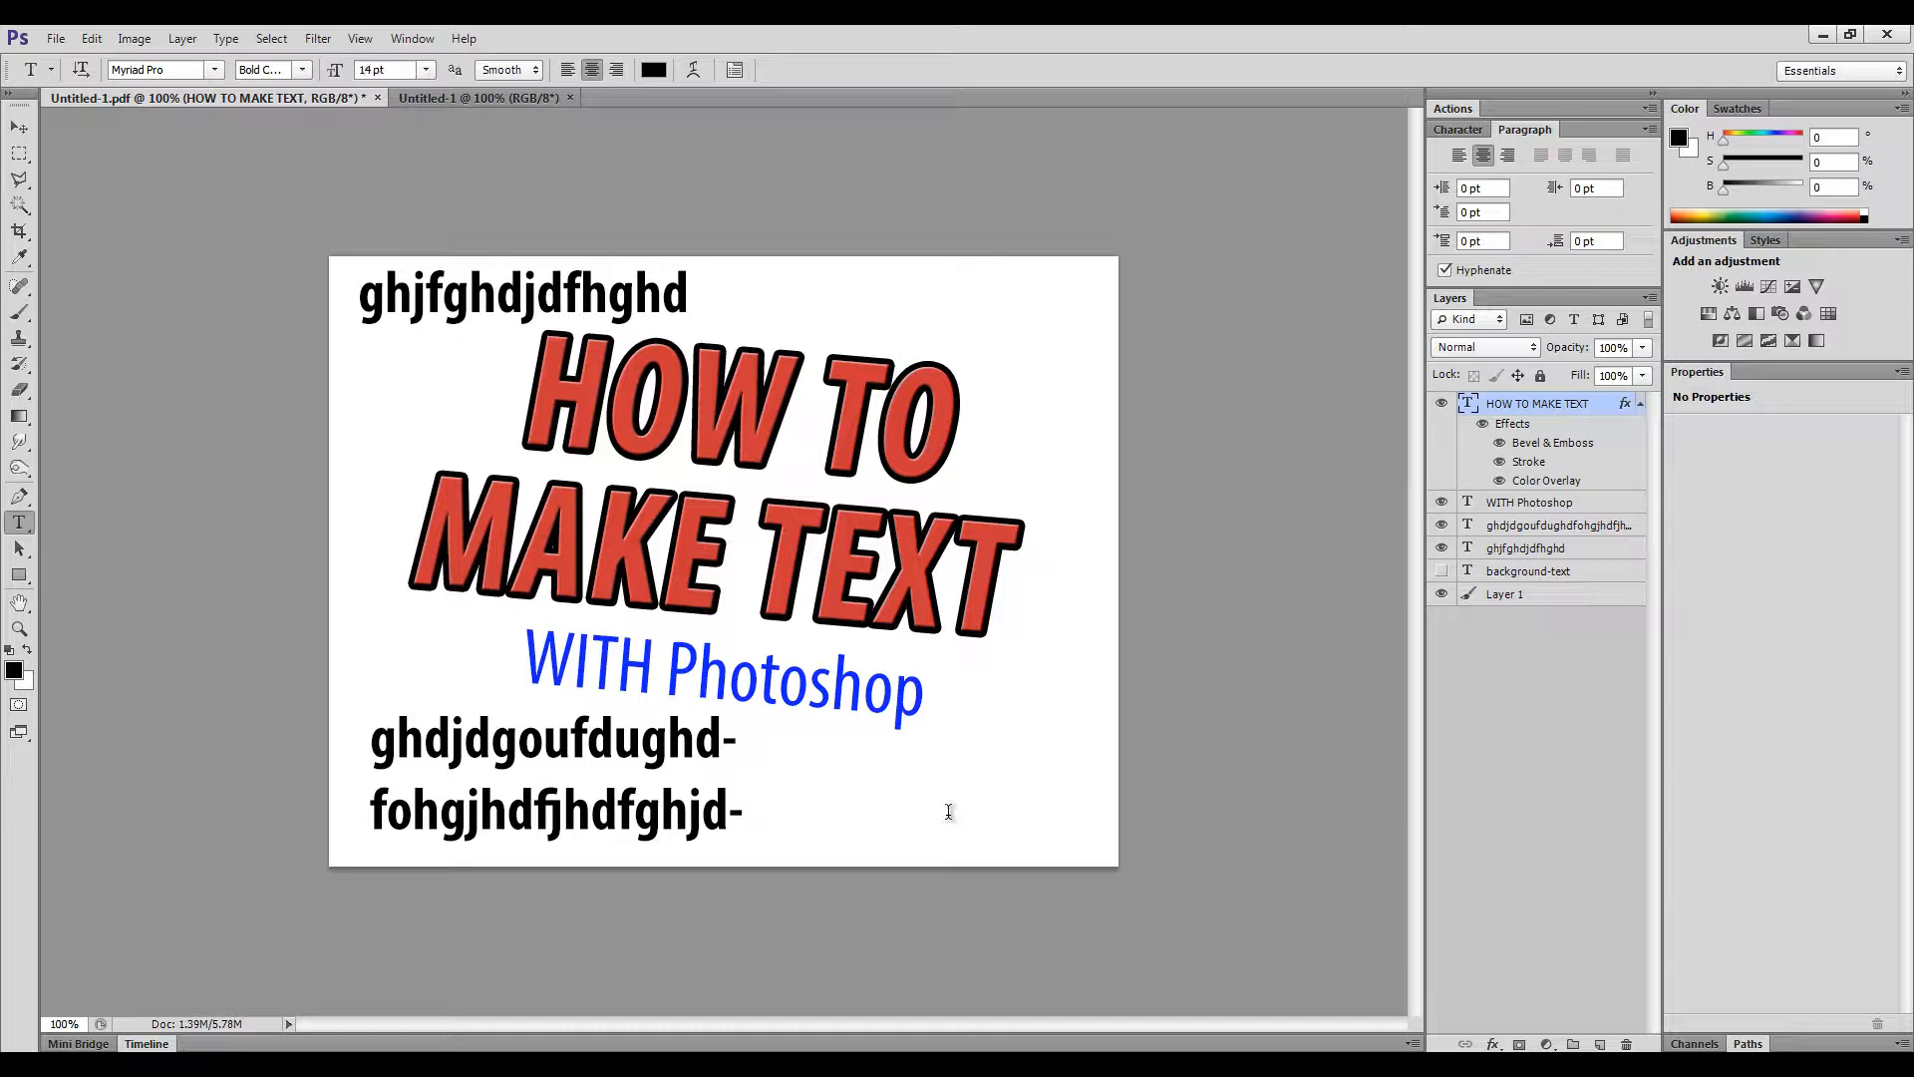
# - Type 'fghfghhfg' near the bottom right, commit it, and drag it above the title
pyautogui.click(883, 824)
pyautogui.write('fghfghhfg')
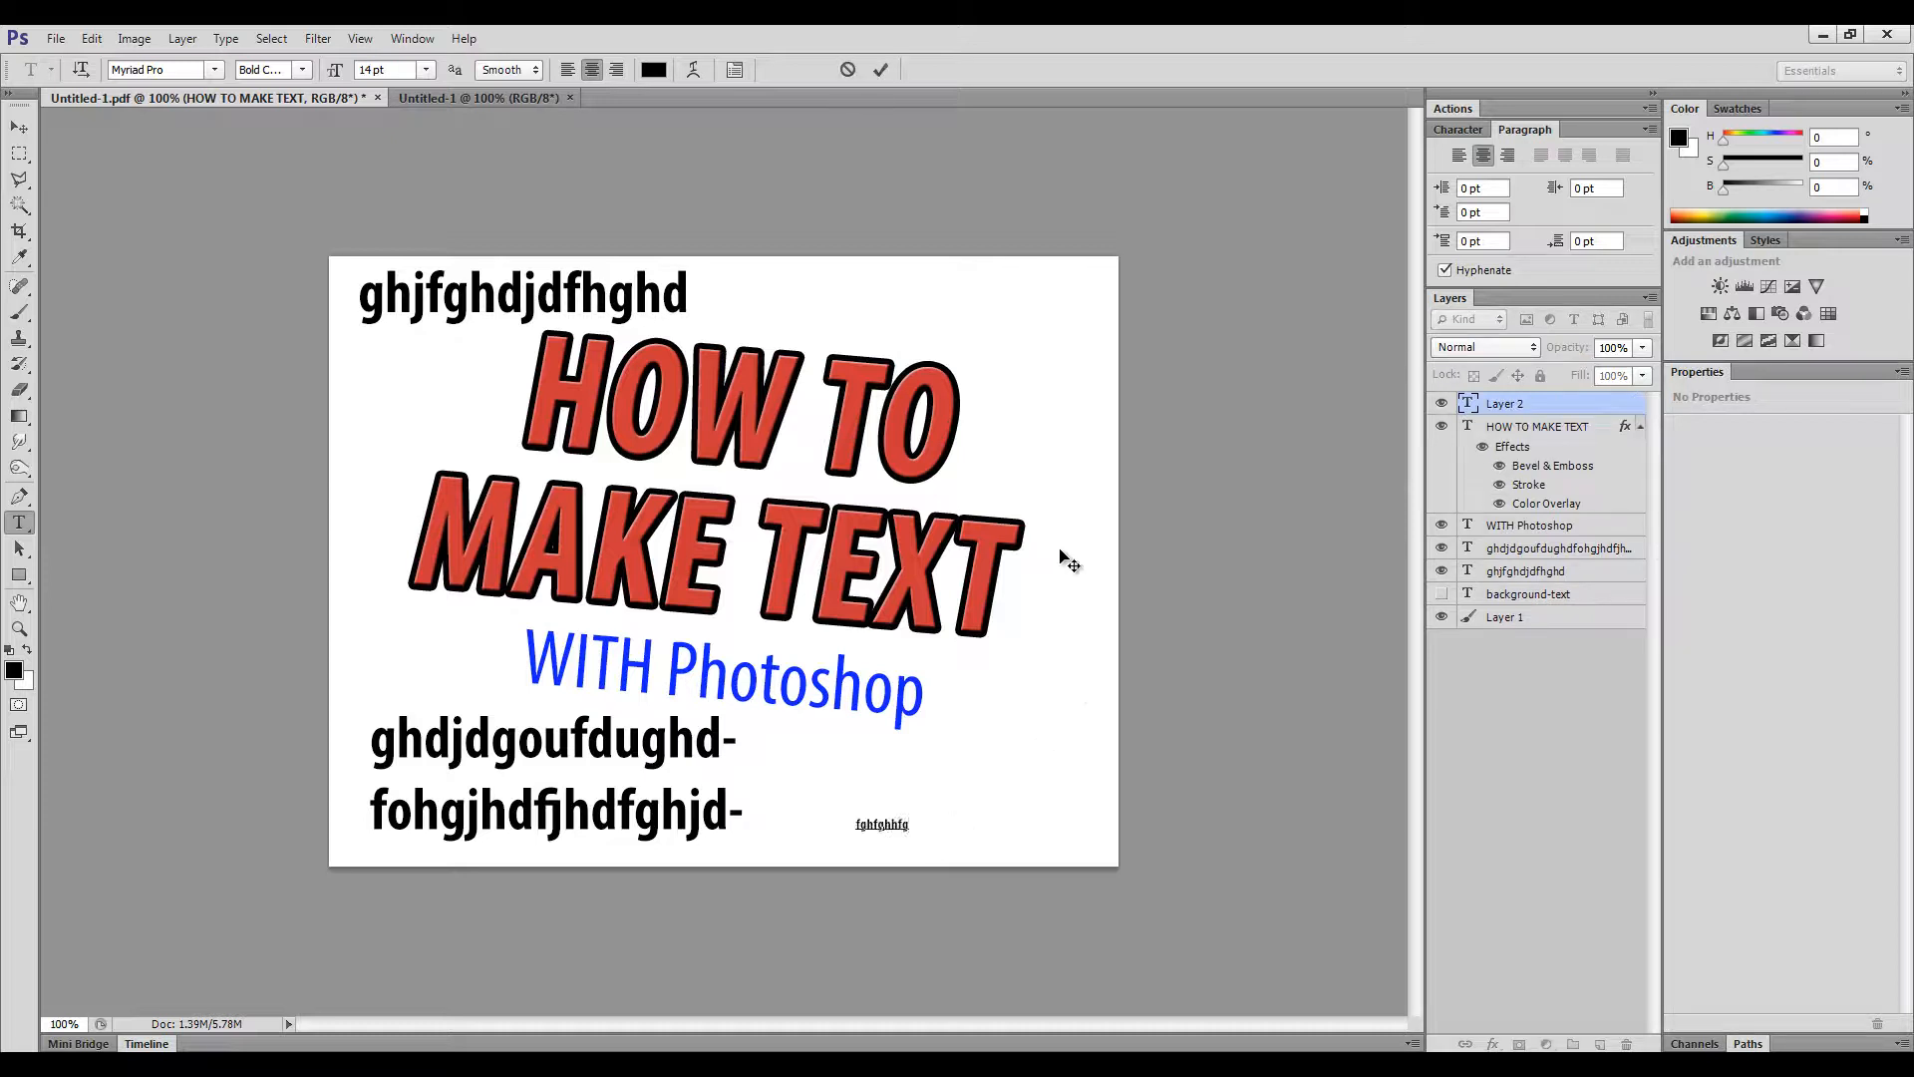
pyautogui.click(881, 68)
pyautogui.click(19, 127)
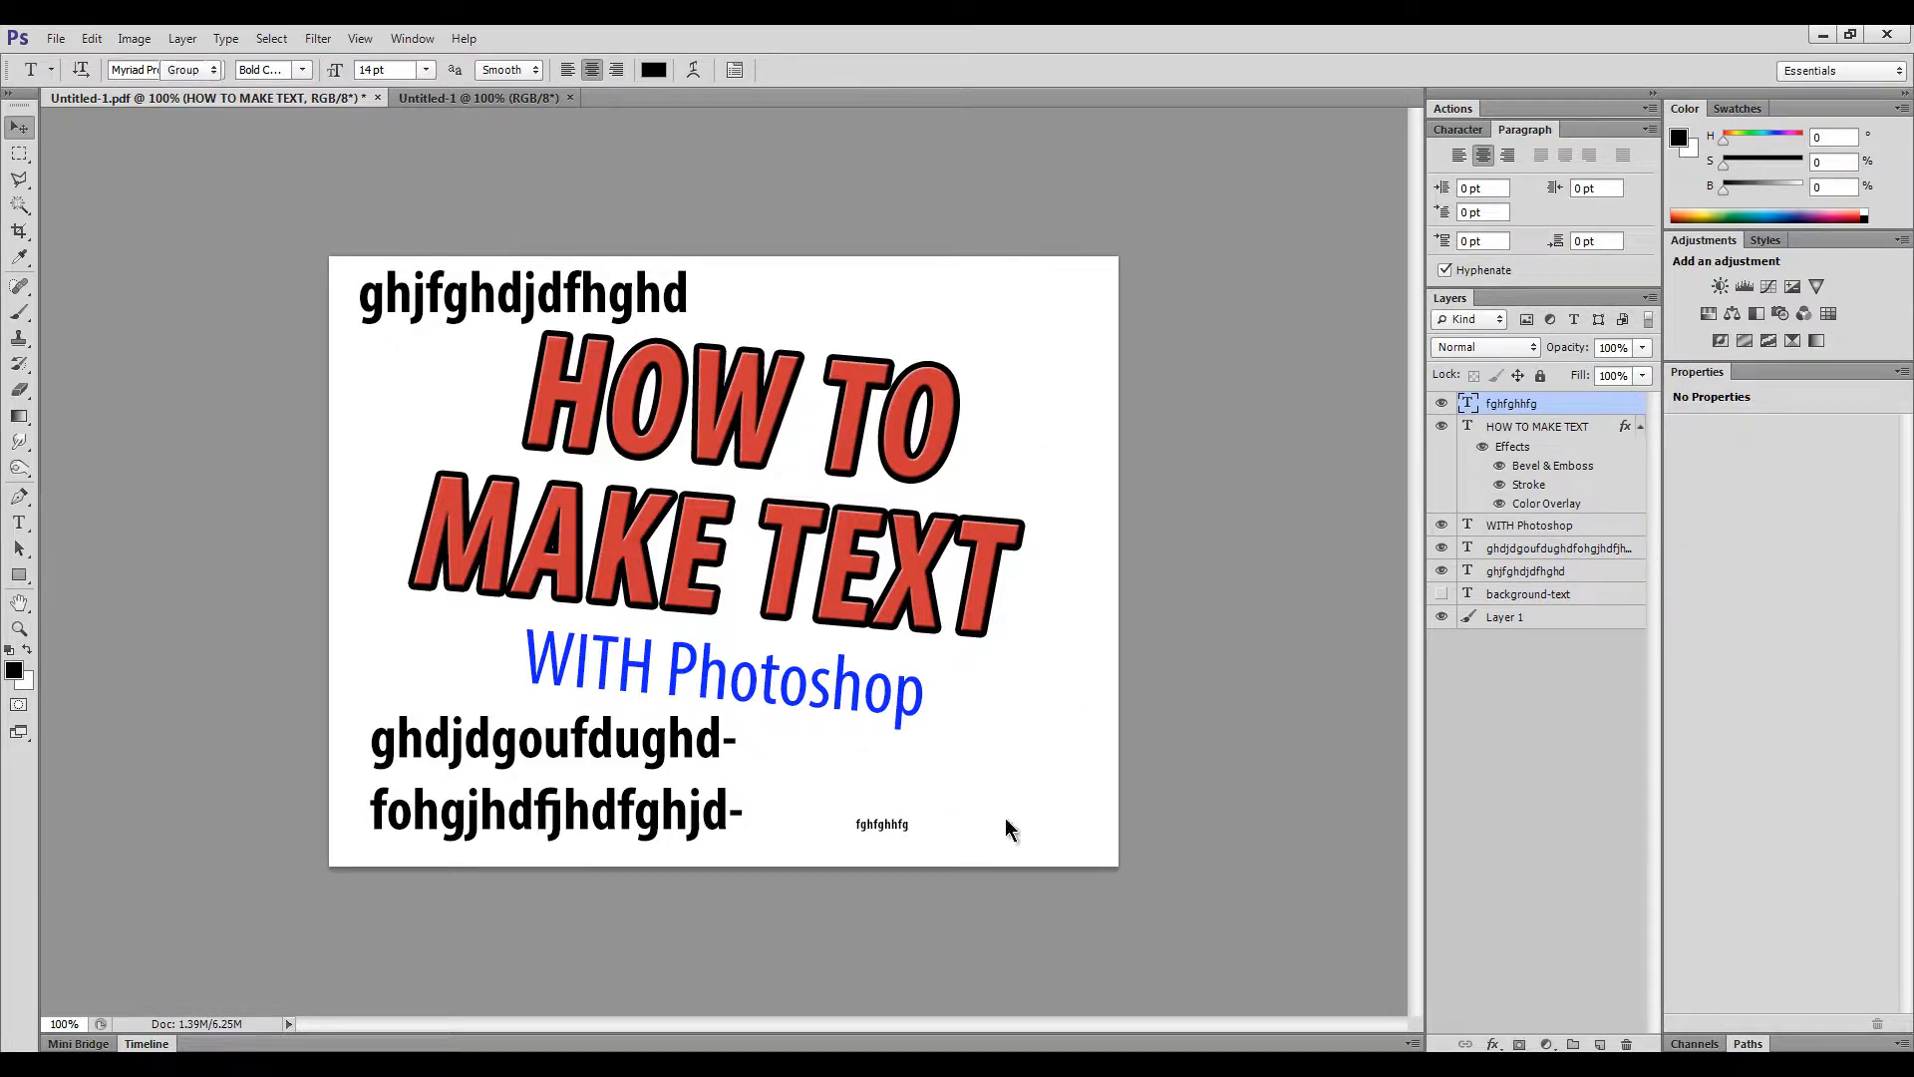
pyautogui.moveTo(903, 810); pyautogui.dragTo(846, 304)
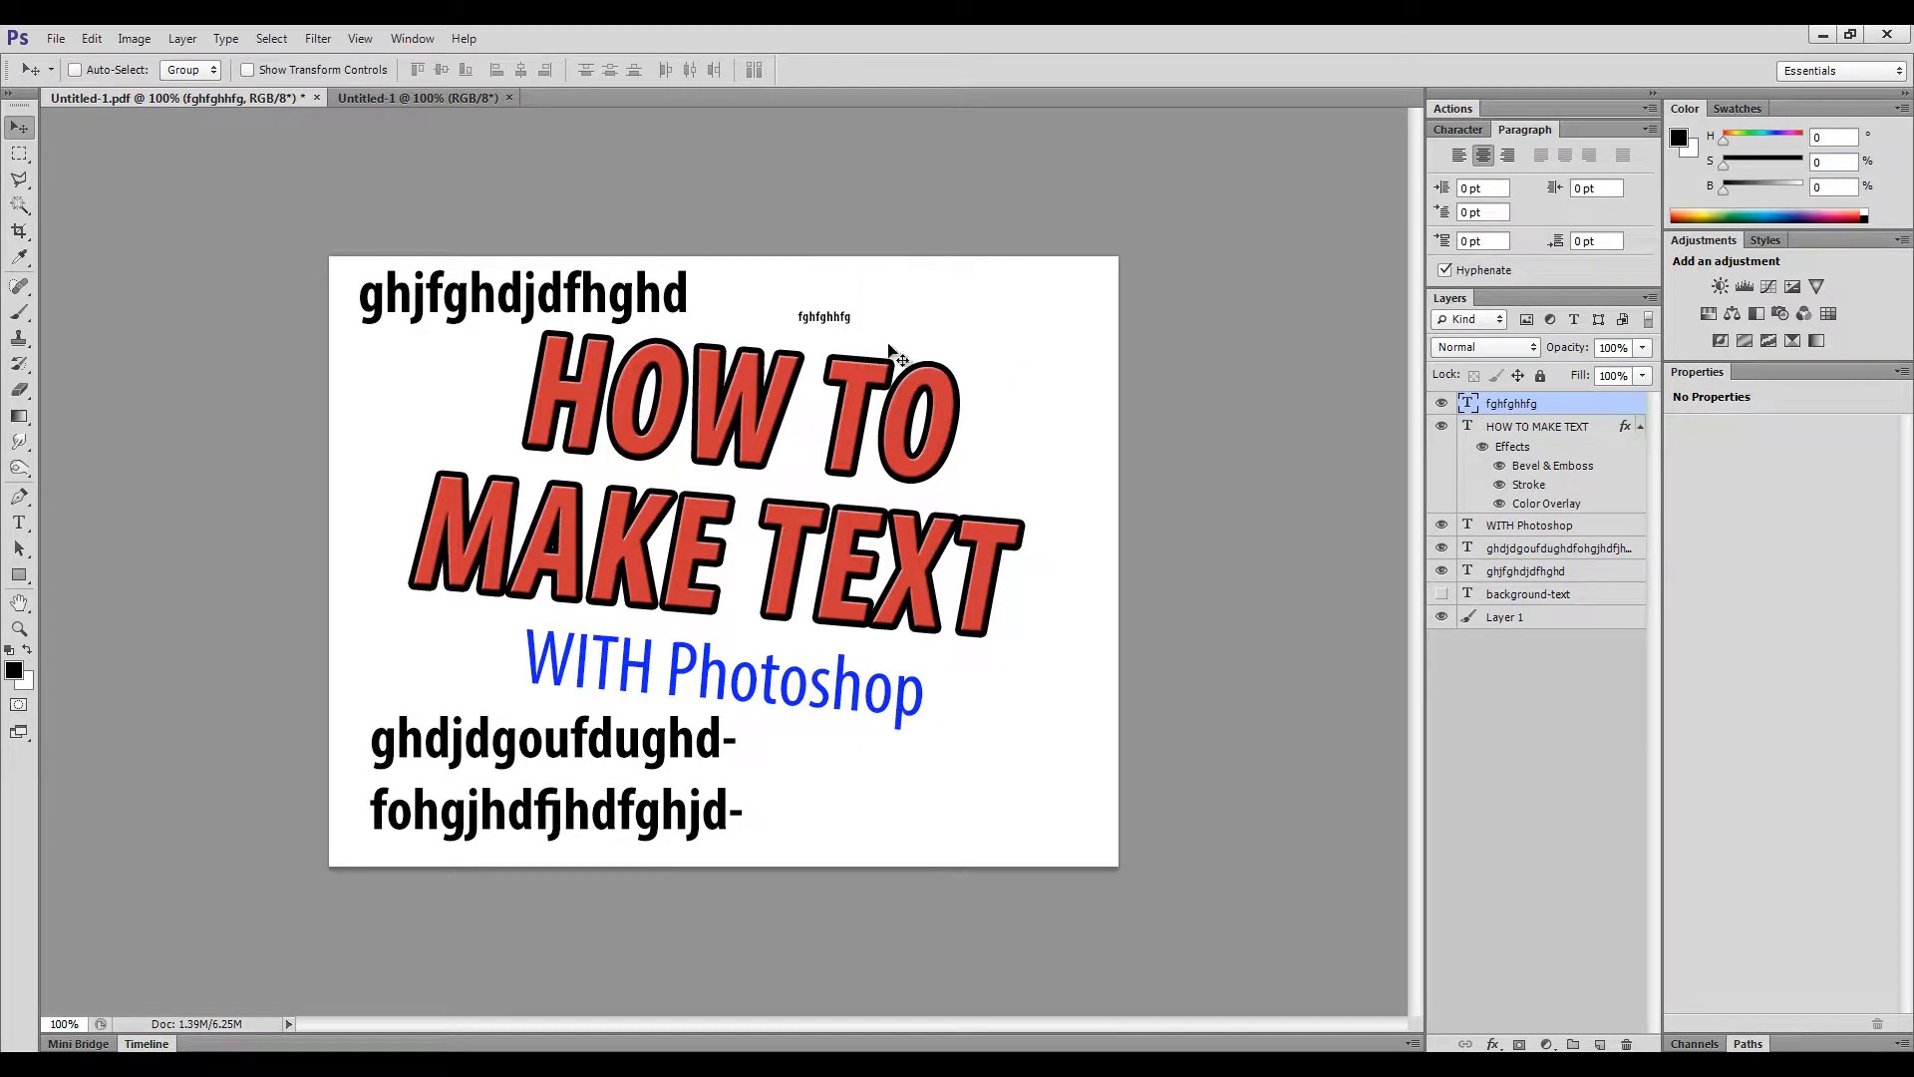
# - Demonstrate hiding and fully locking the HOW TO MAKE TEXT layer, then unlock it
pyautogui.click(1442, 428)
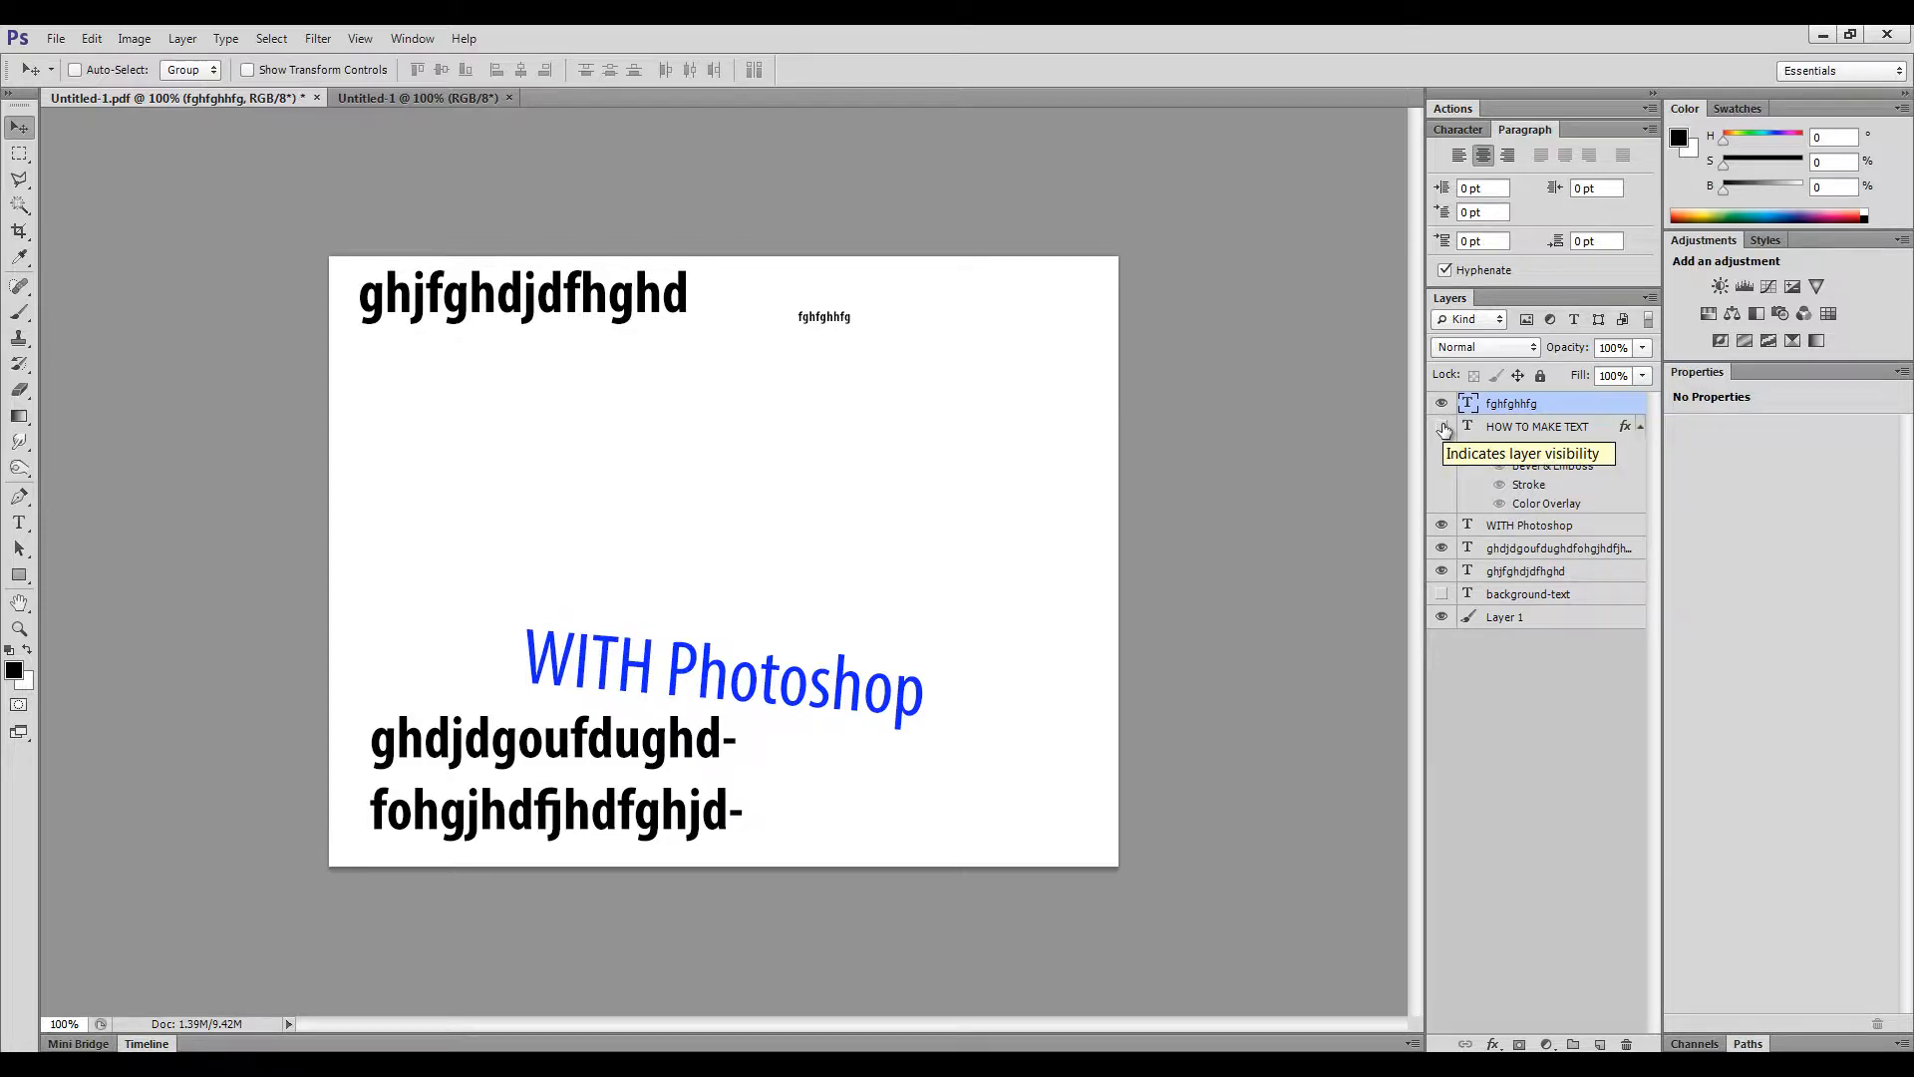
pyautogui.click(1442, 427)
pyautogui.click(1530, 427)
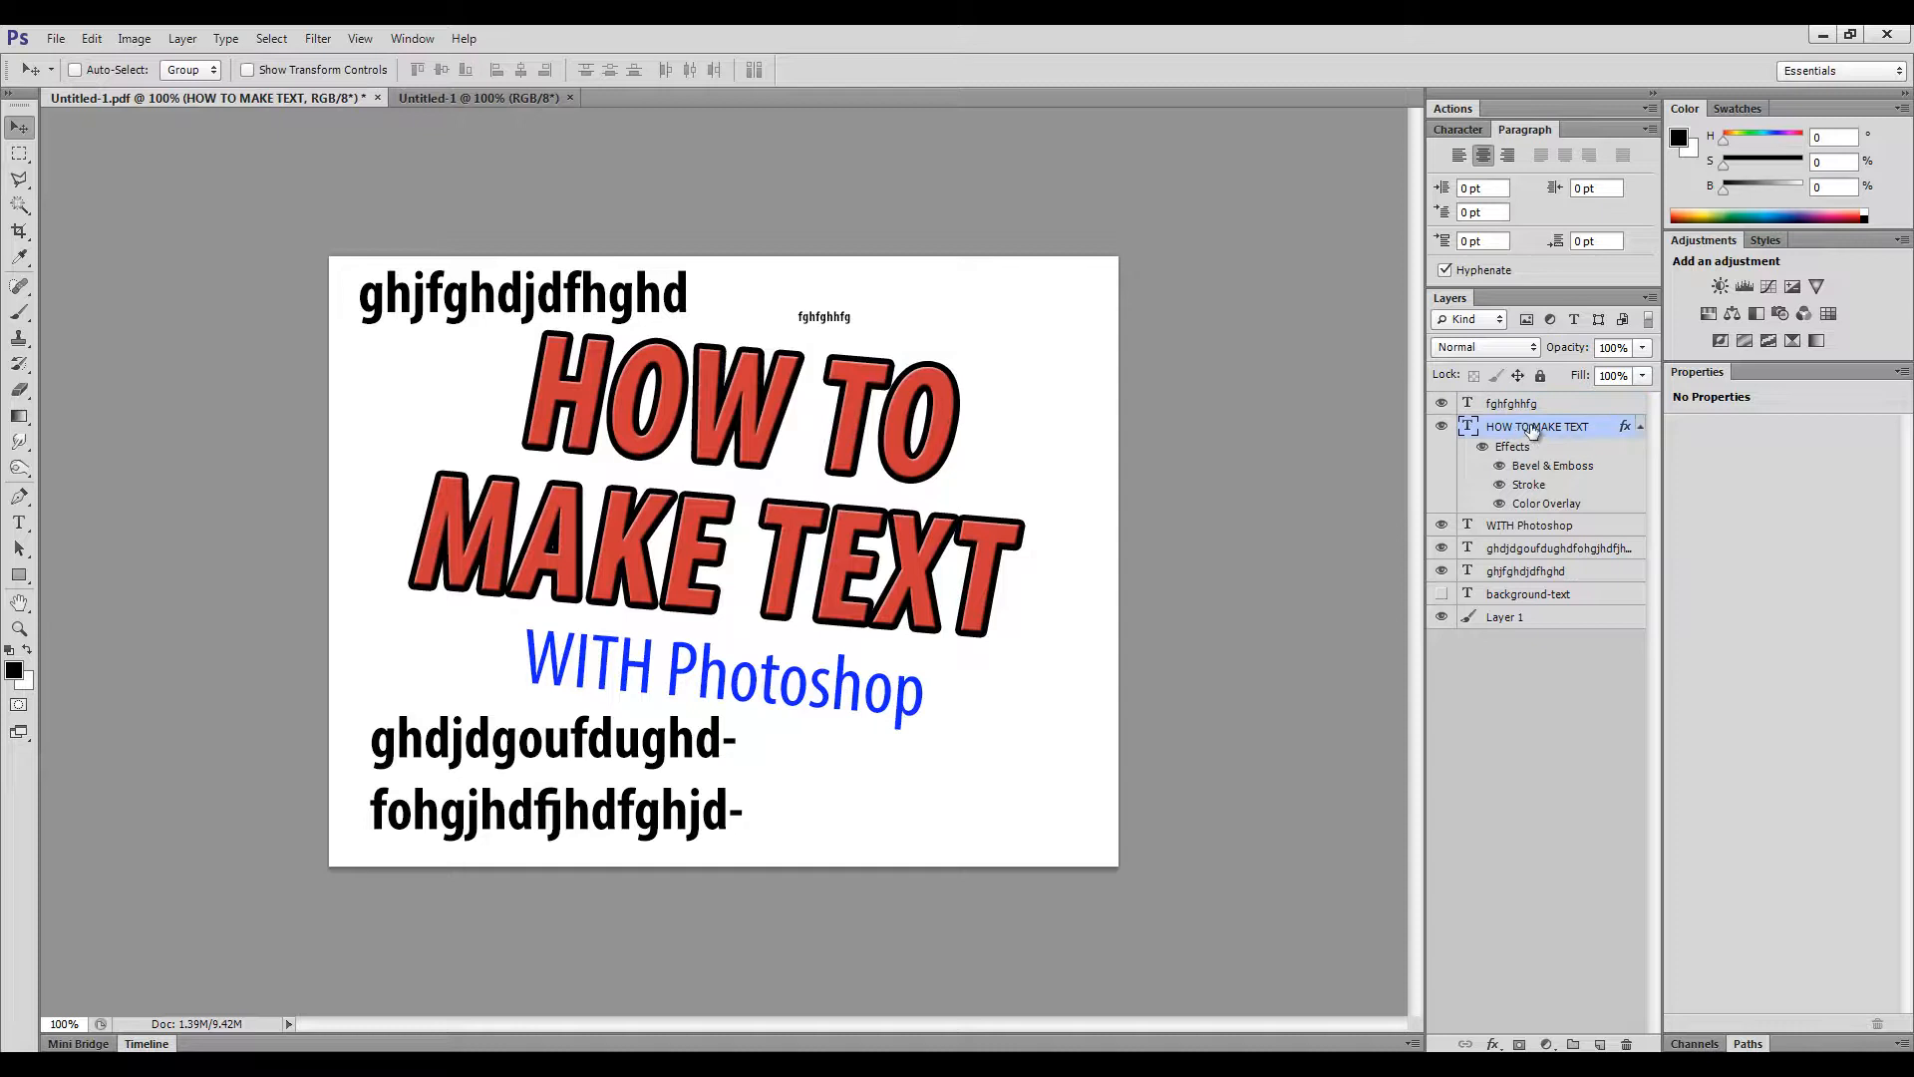
pyautogui.click(1541, 375)
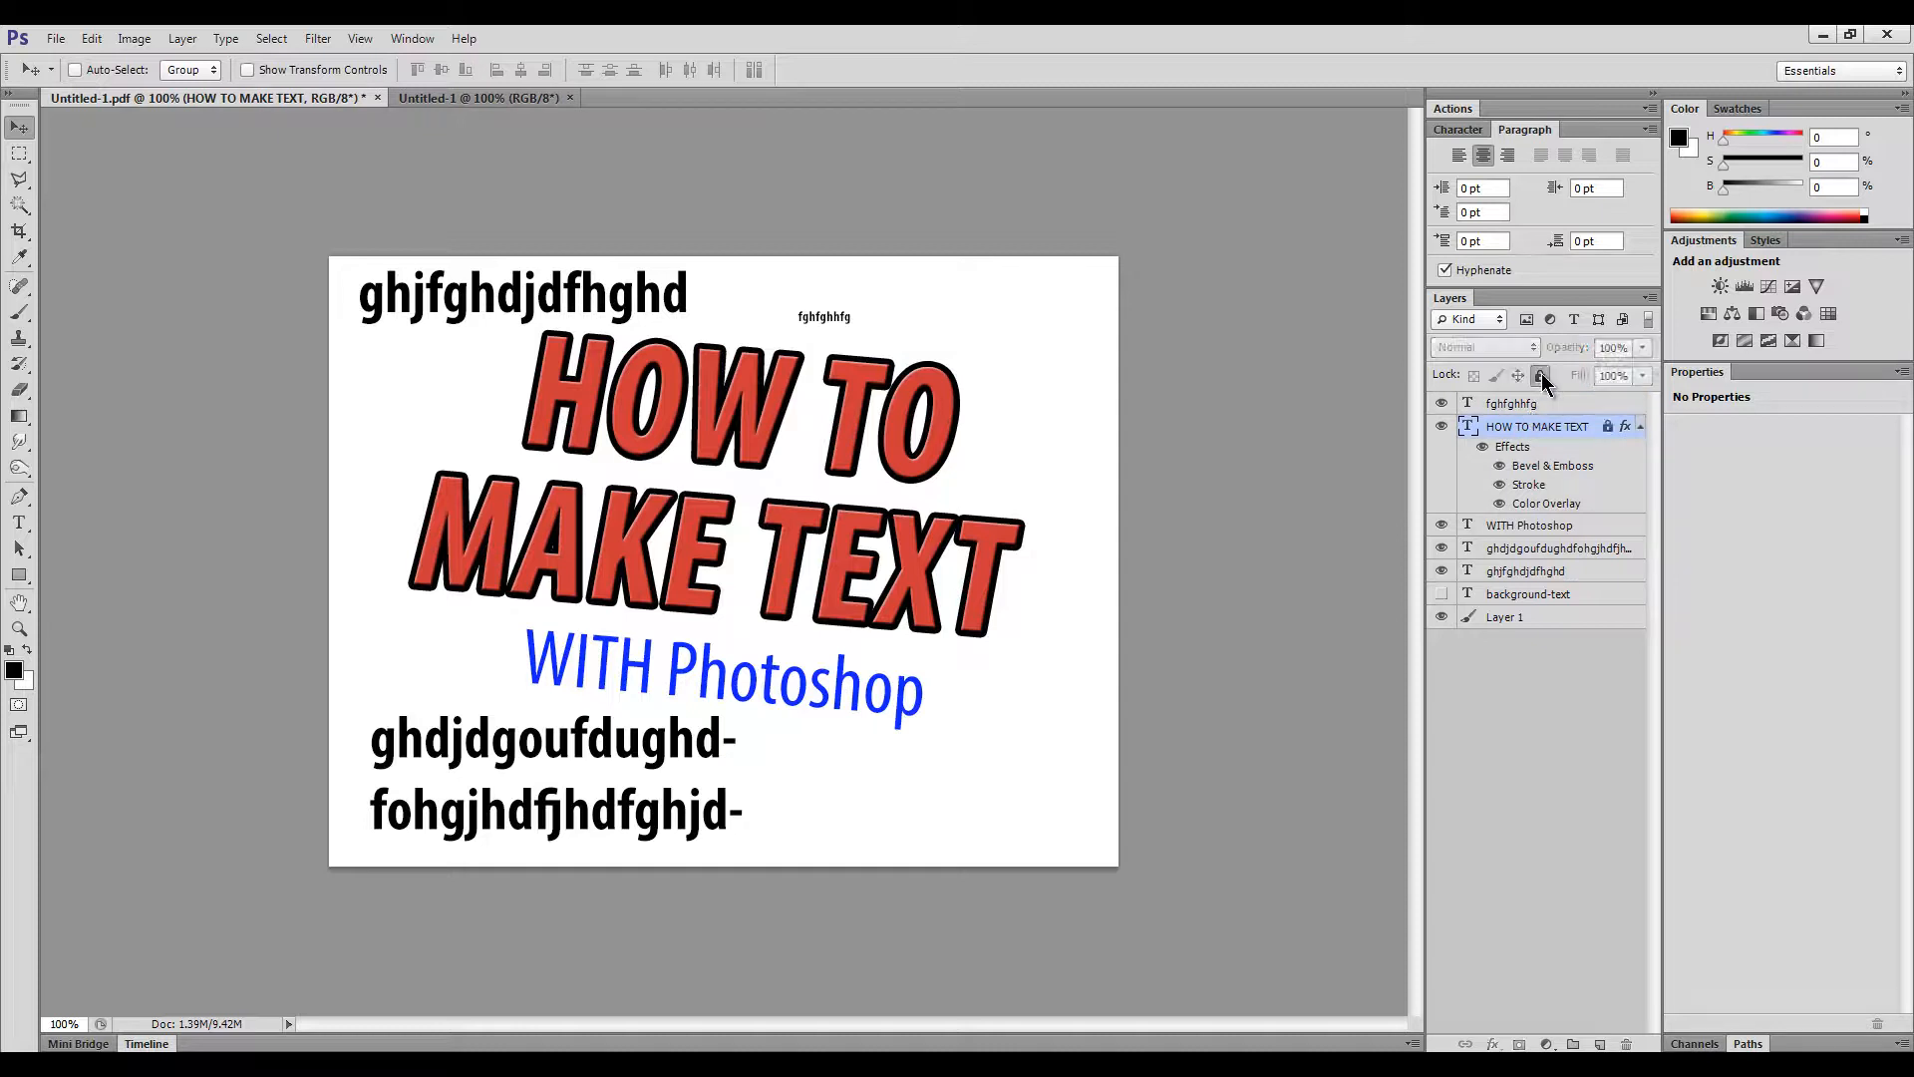
pyautogui.click(716, 432)
pyautogui.click(952, 425)
pyautogui.click(1540, 375)
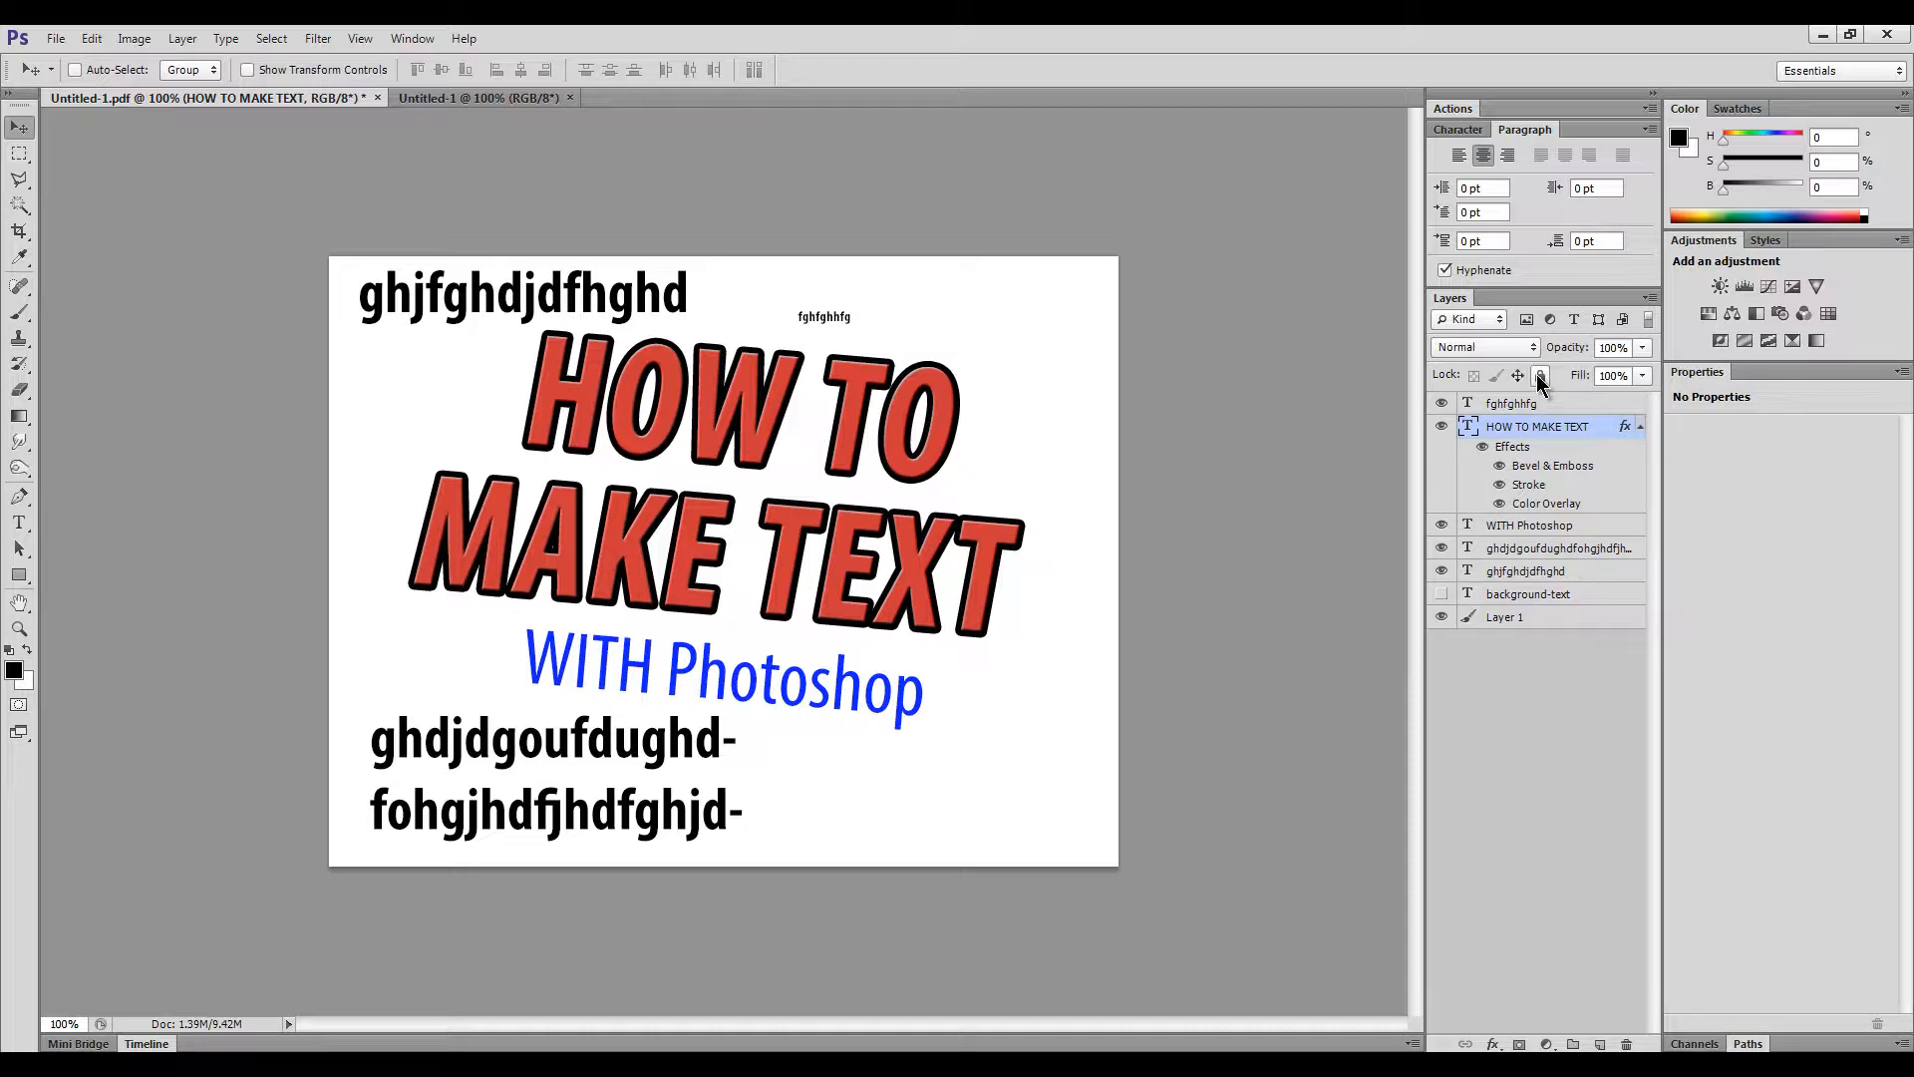
# - Delete the two gibberish layers, rename fghfghhfg to 'trash', and delete it too
pyautogui.click(1502, 551)
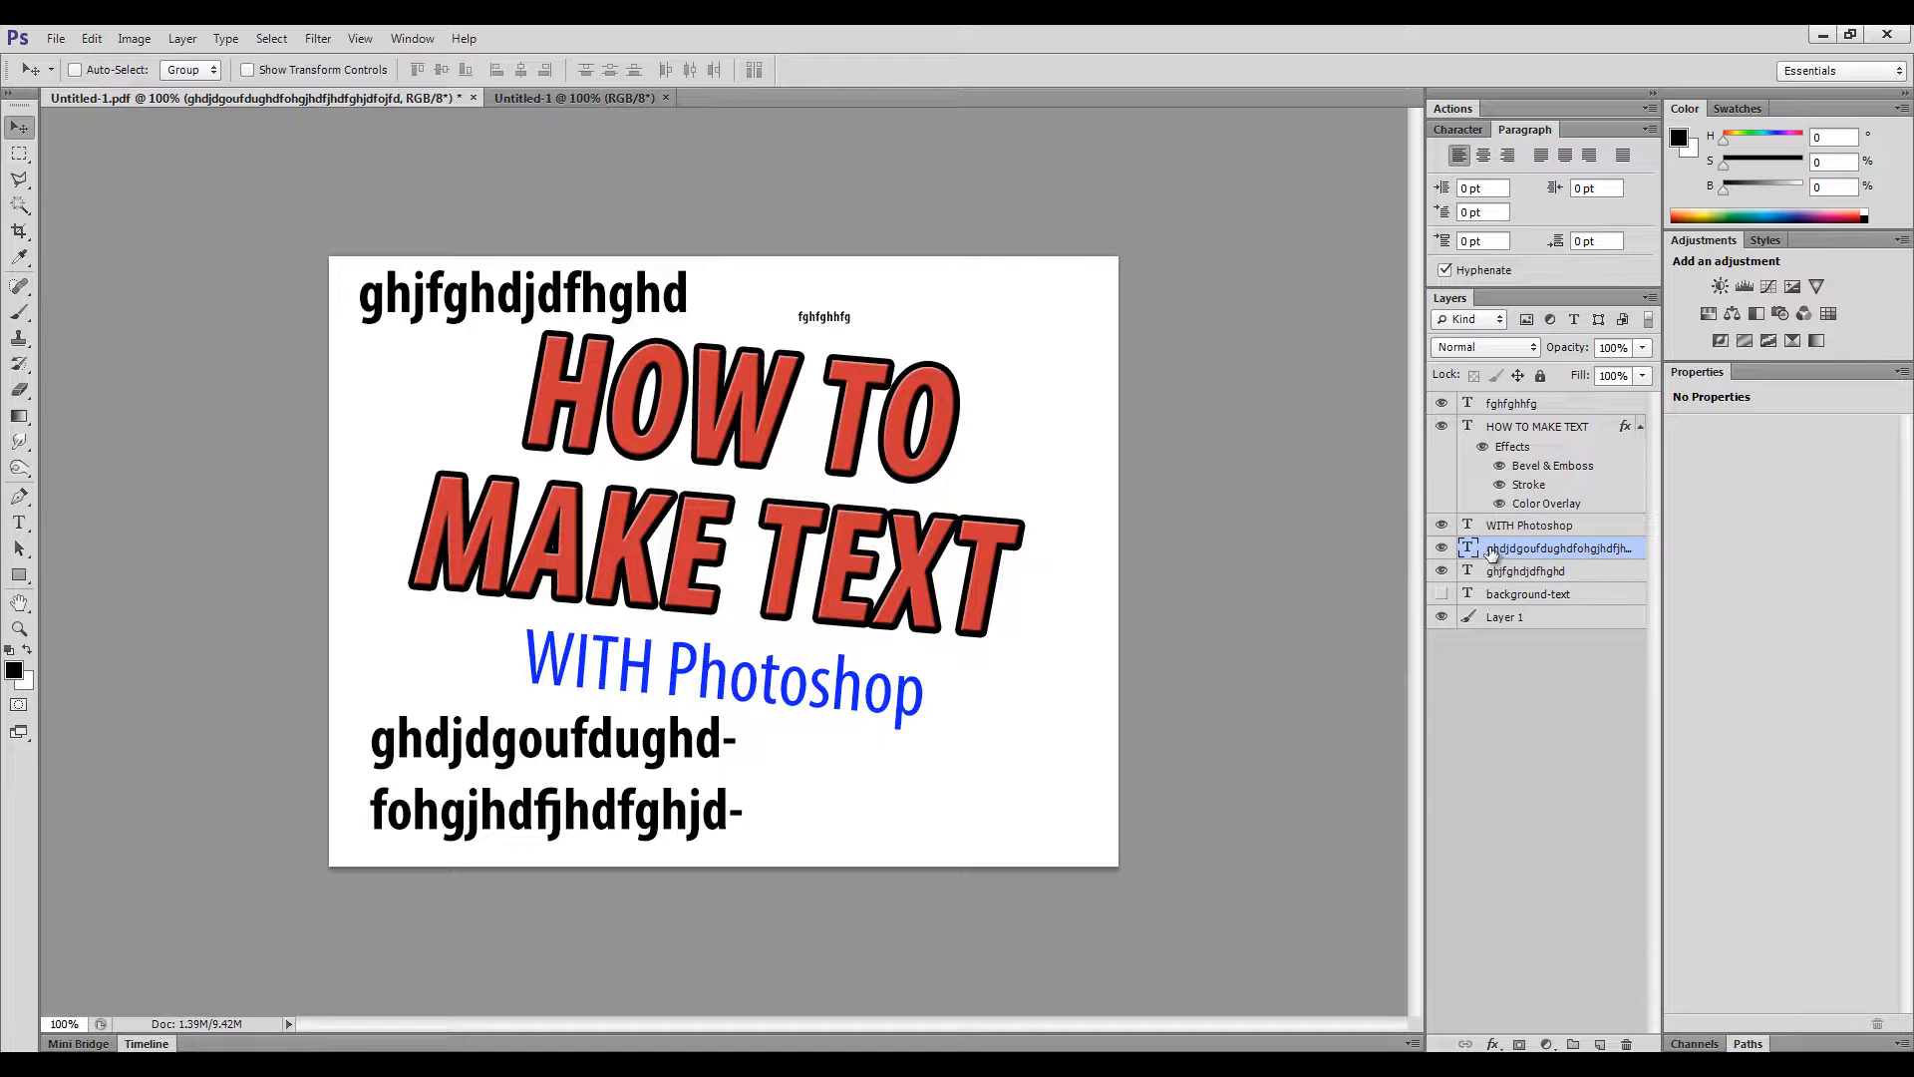
pyautogui.click(1626, 1044)
pyautogui.click(1626, 1044)
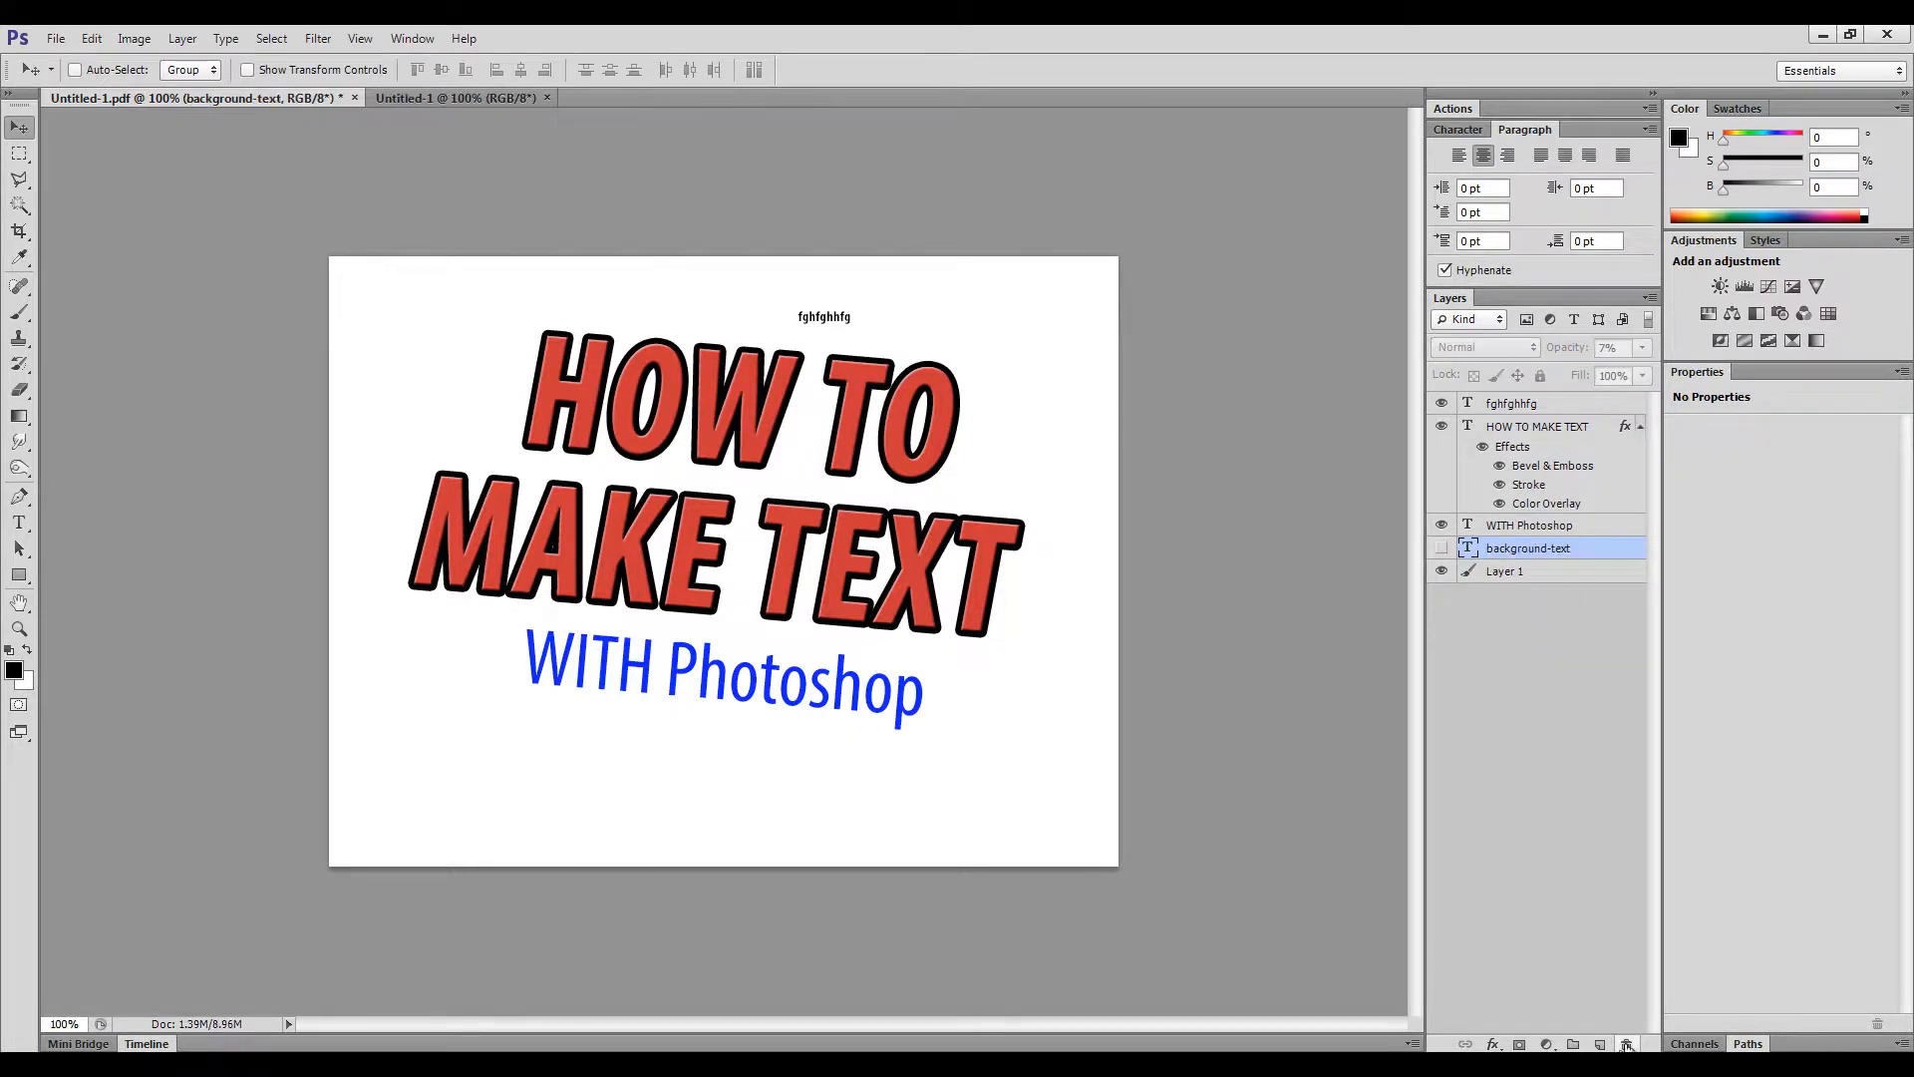
pyautogui.click(1520, 405)
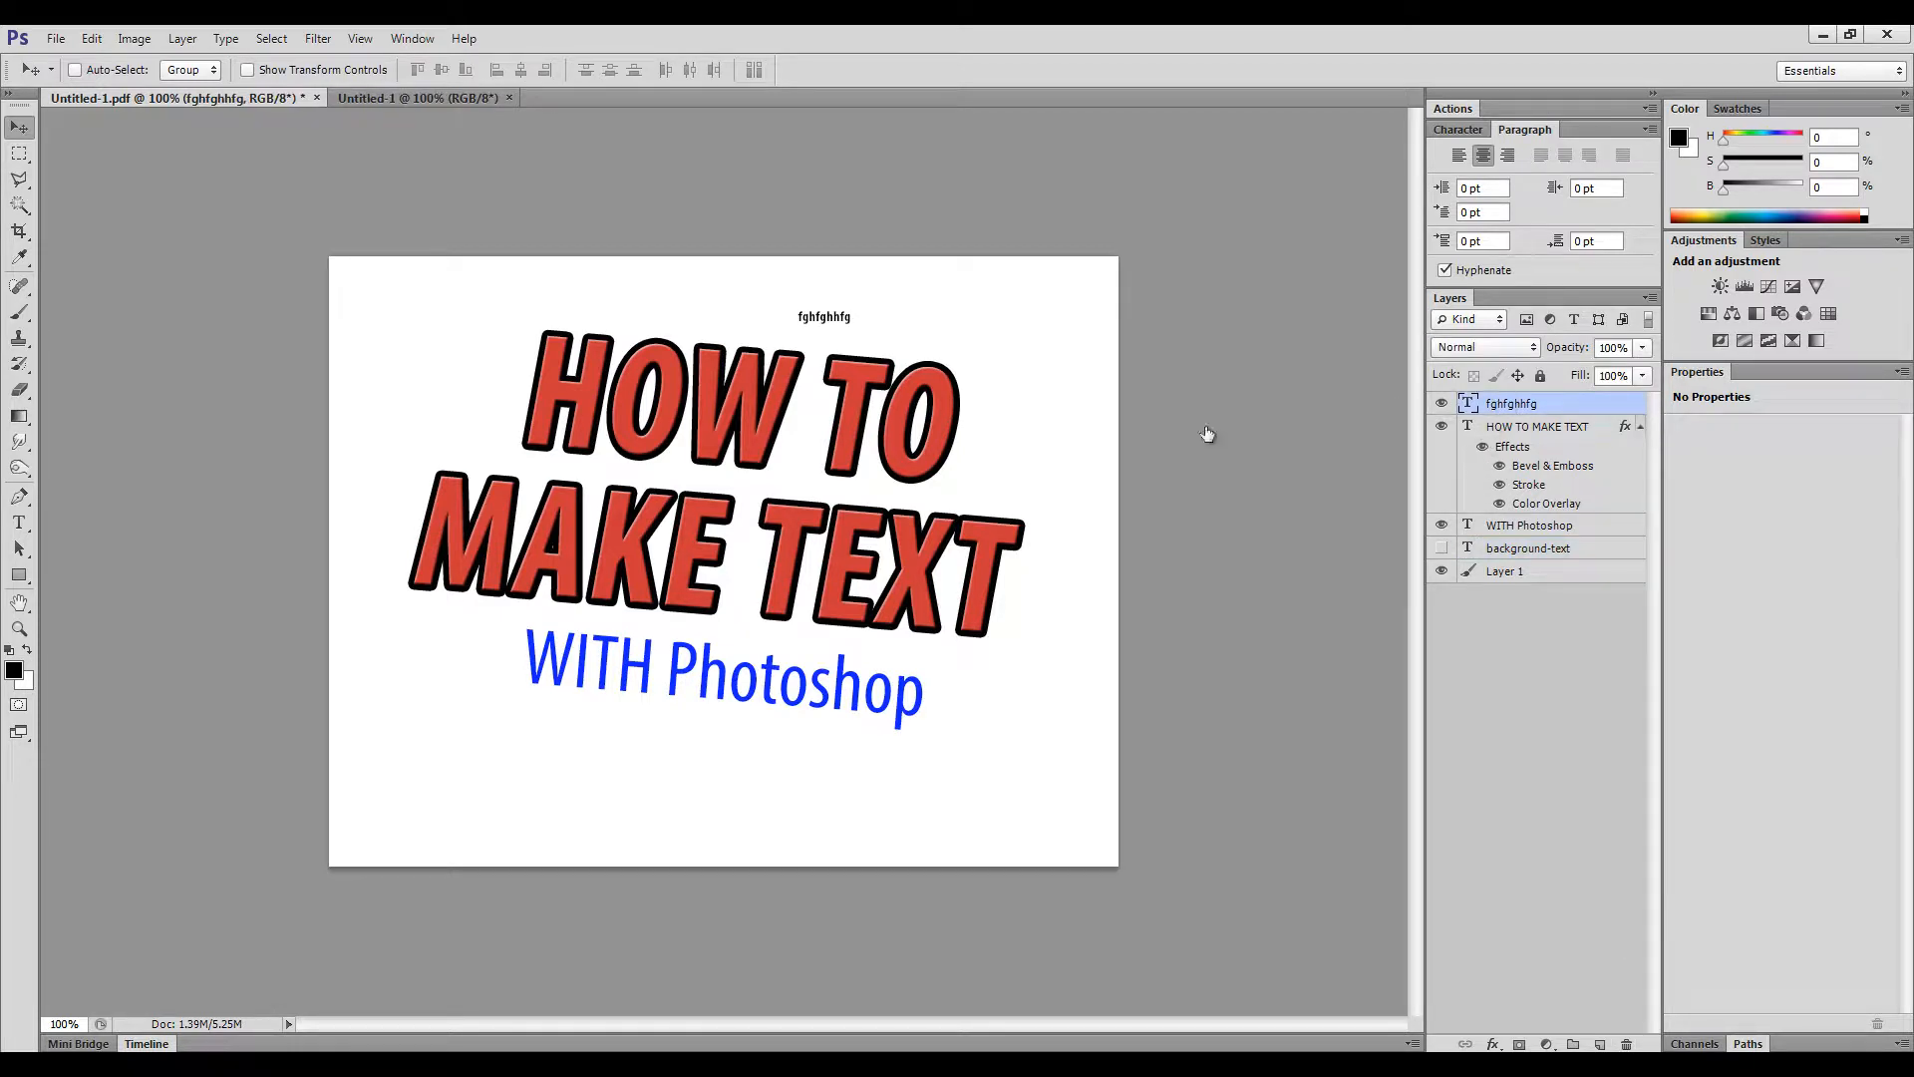
pyautogui.doubleClick(1505, 404)
pyautogui.write('trash')
pyautogui.press('Return')
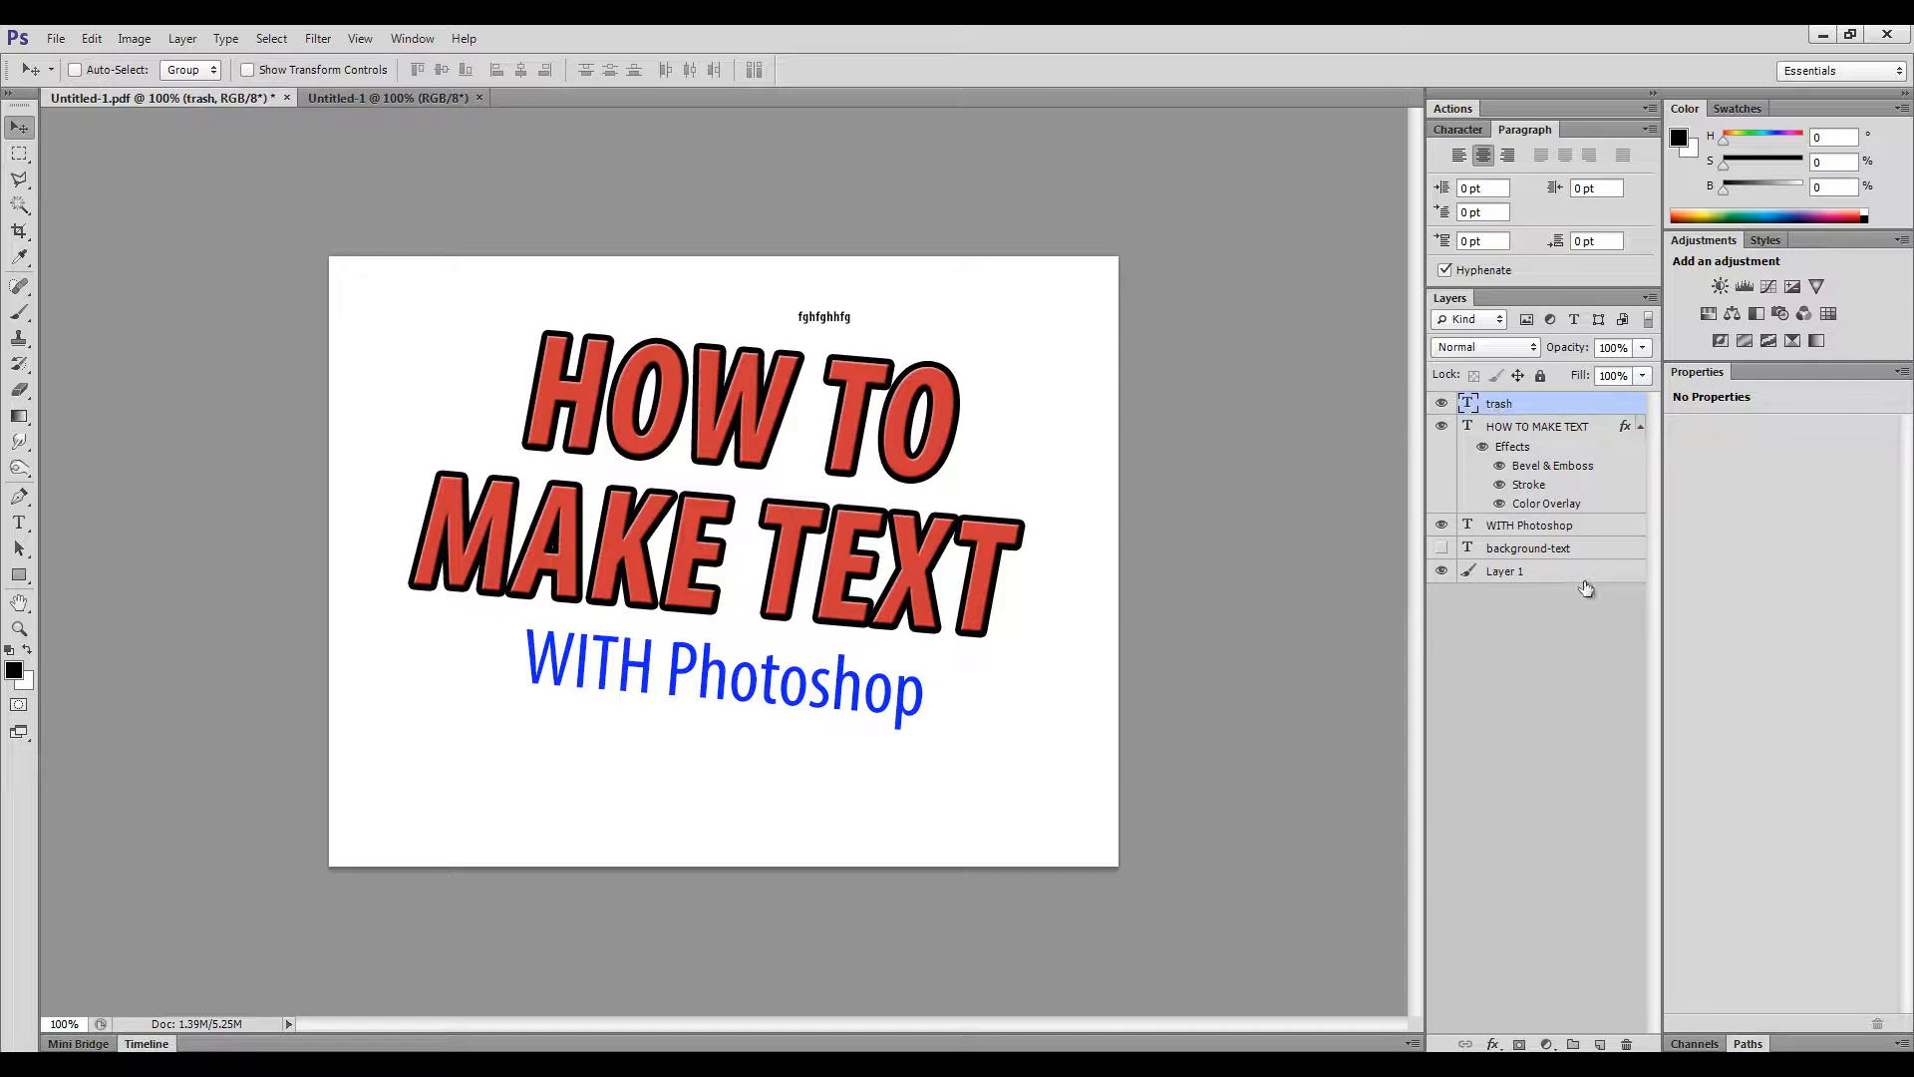
pyautogui.click(1627, 1044)
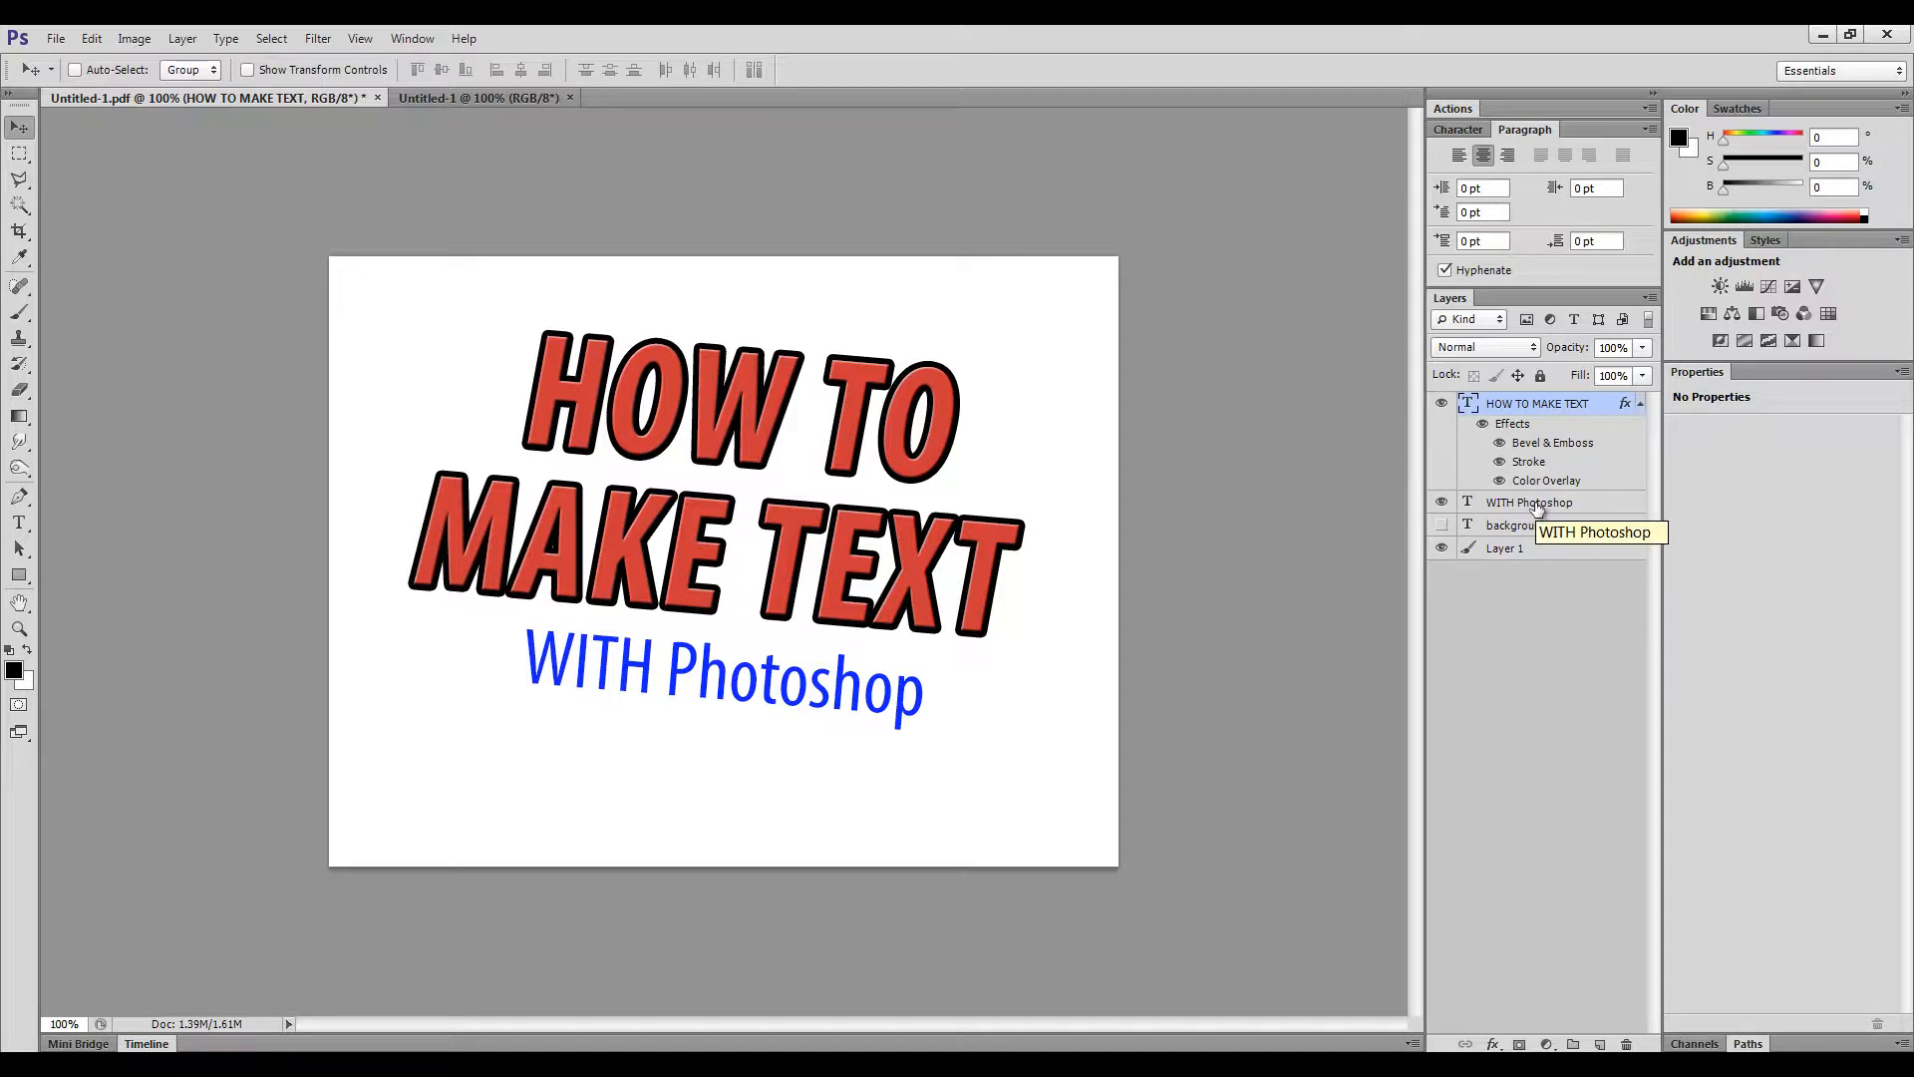
# - Type 'Video Tutorial' at lower left, commit it, and move it under the WITH Photoshop subtitle
pyautogui.click(1465, 129)
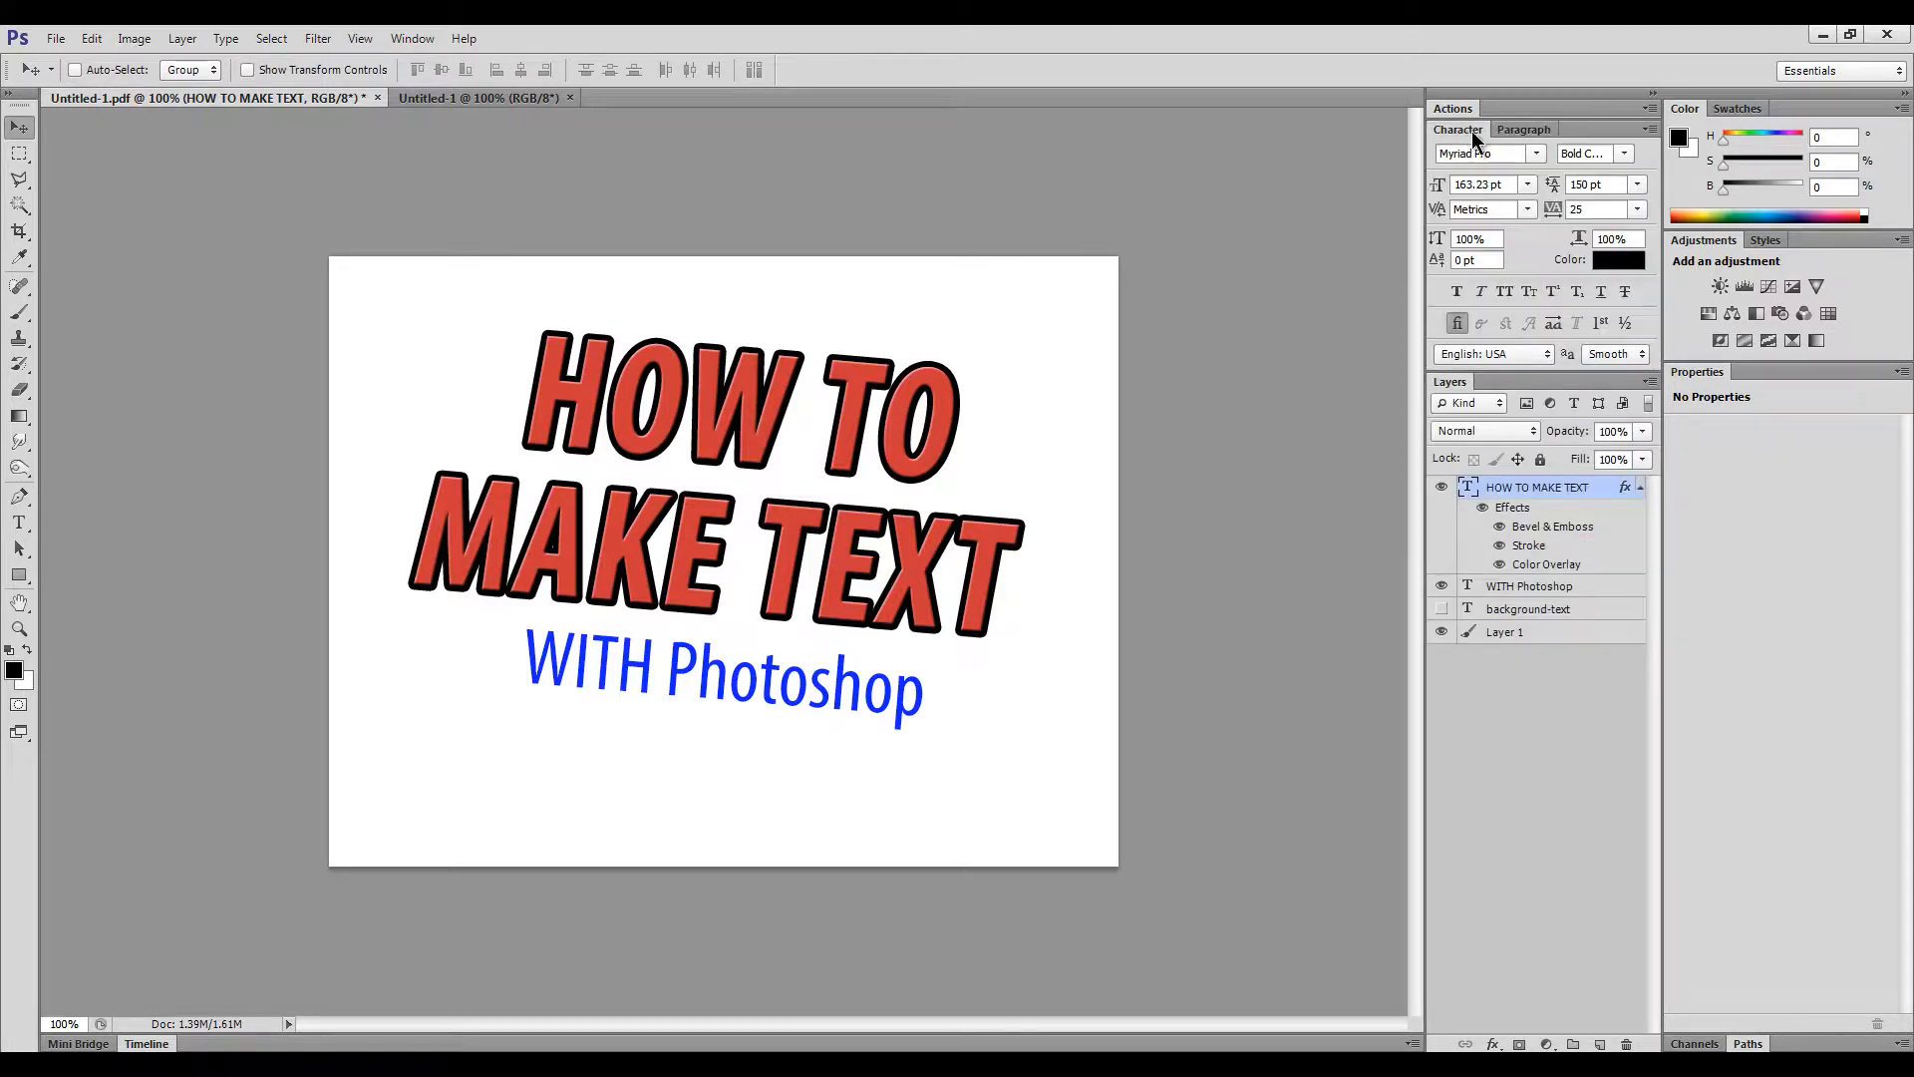
pyautogui.click(18, 526)
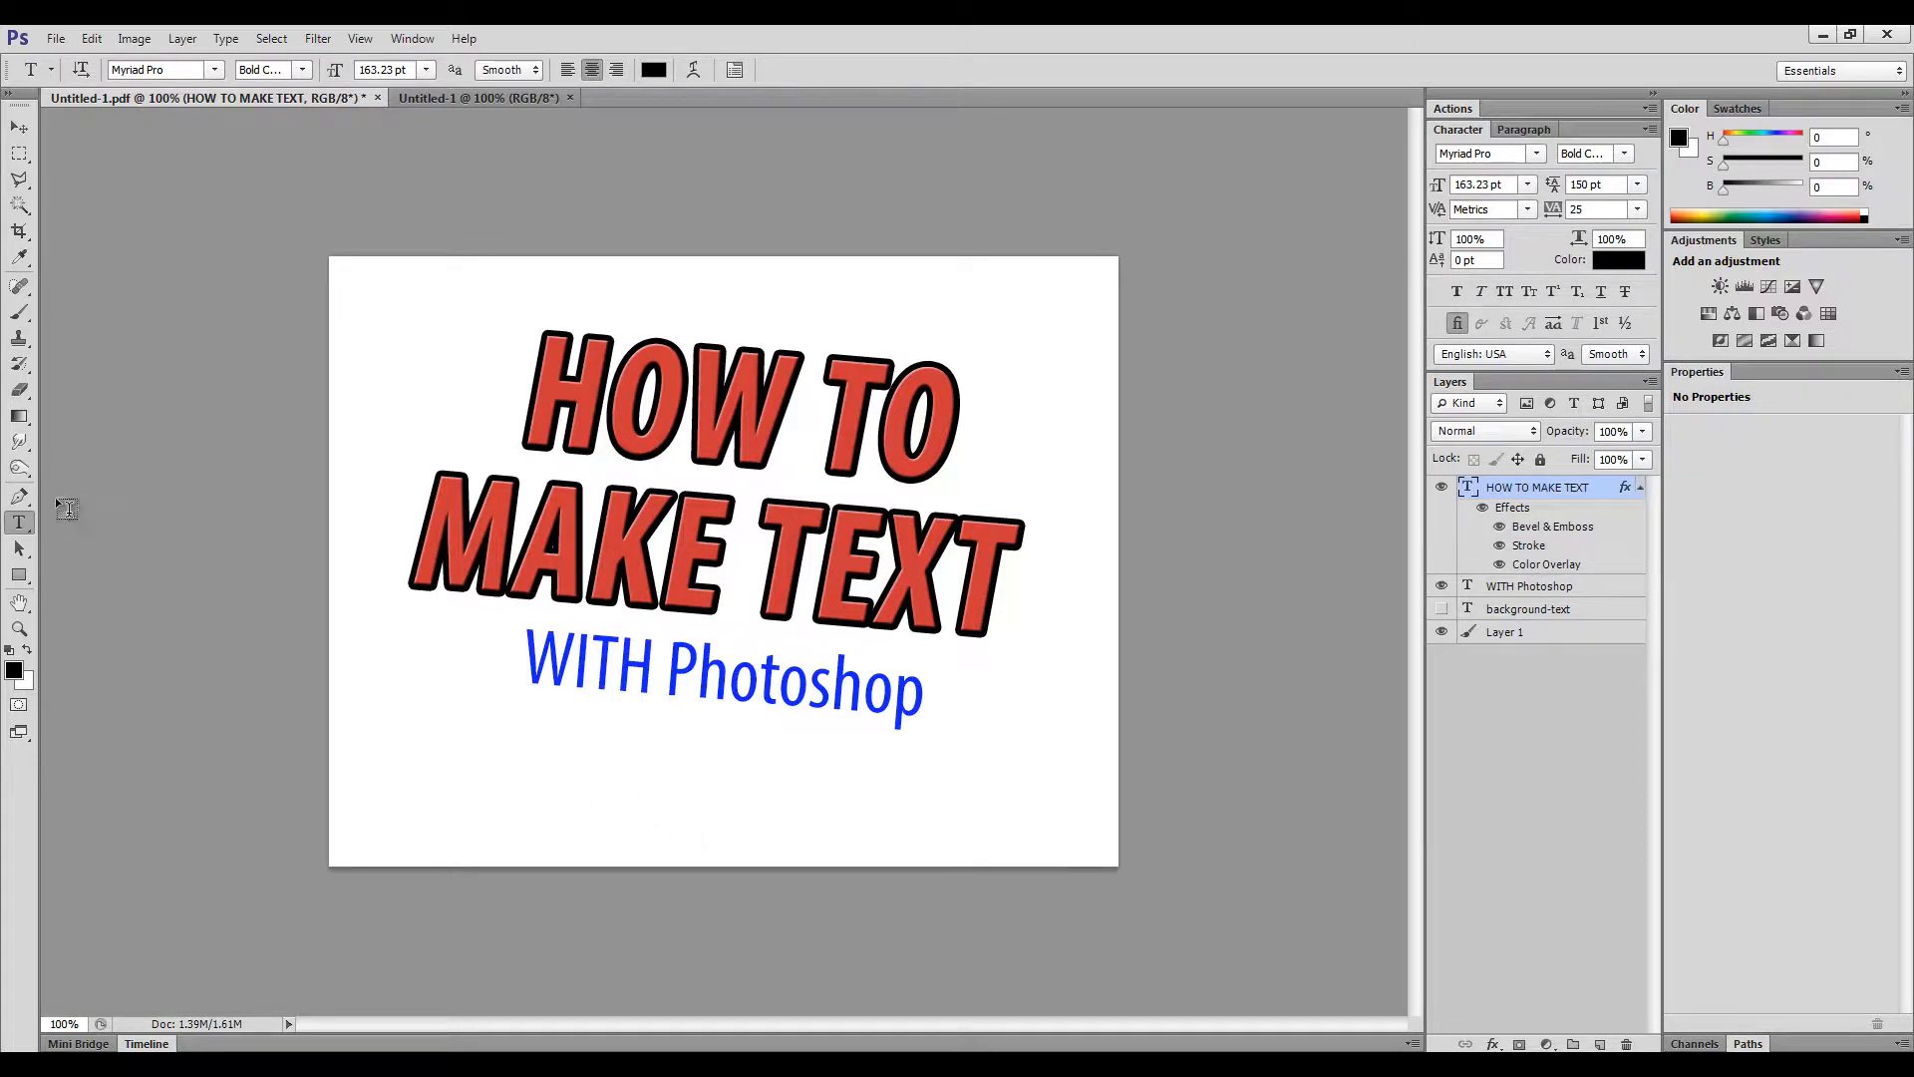
pyautogui.click(451, 793)
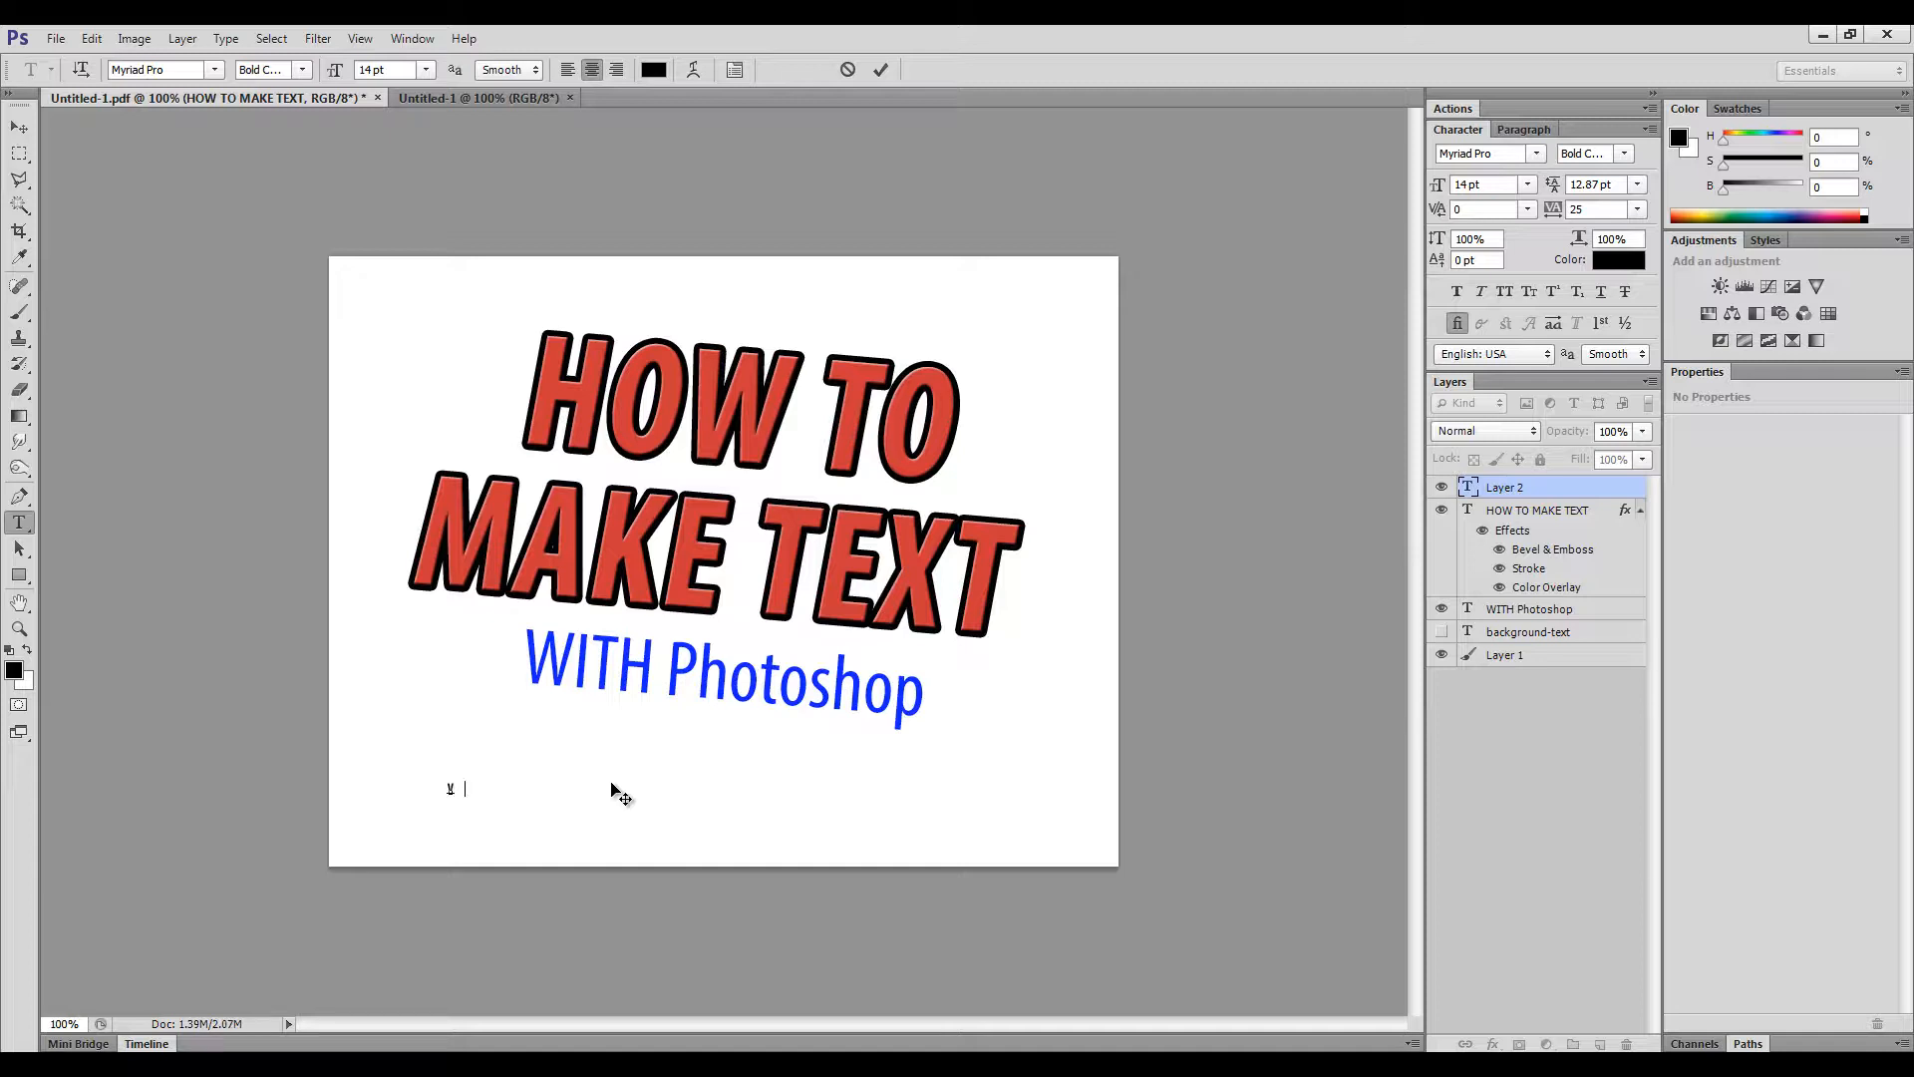
pyautogui.write('Video Tutoti')
pyautogui.press('Left')
pyautogui.press('BackSpace')
pyautogui.press('BackSpace')
pyautogui.write('rial')
pyautogui.click(883, 72)
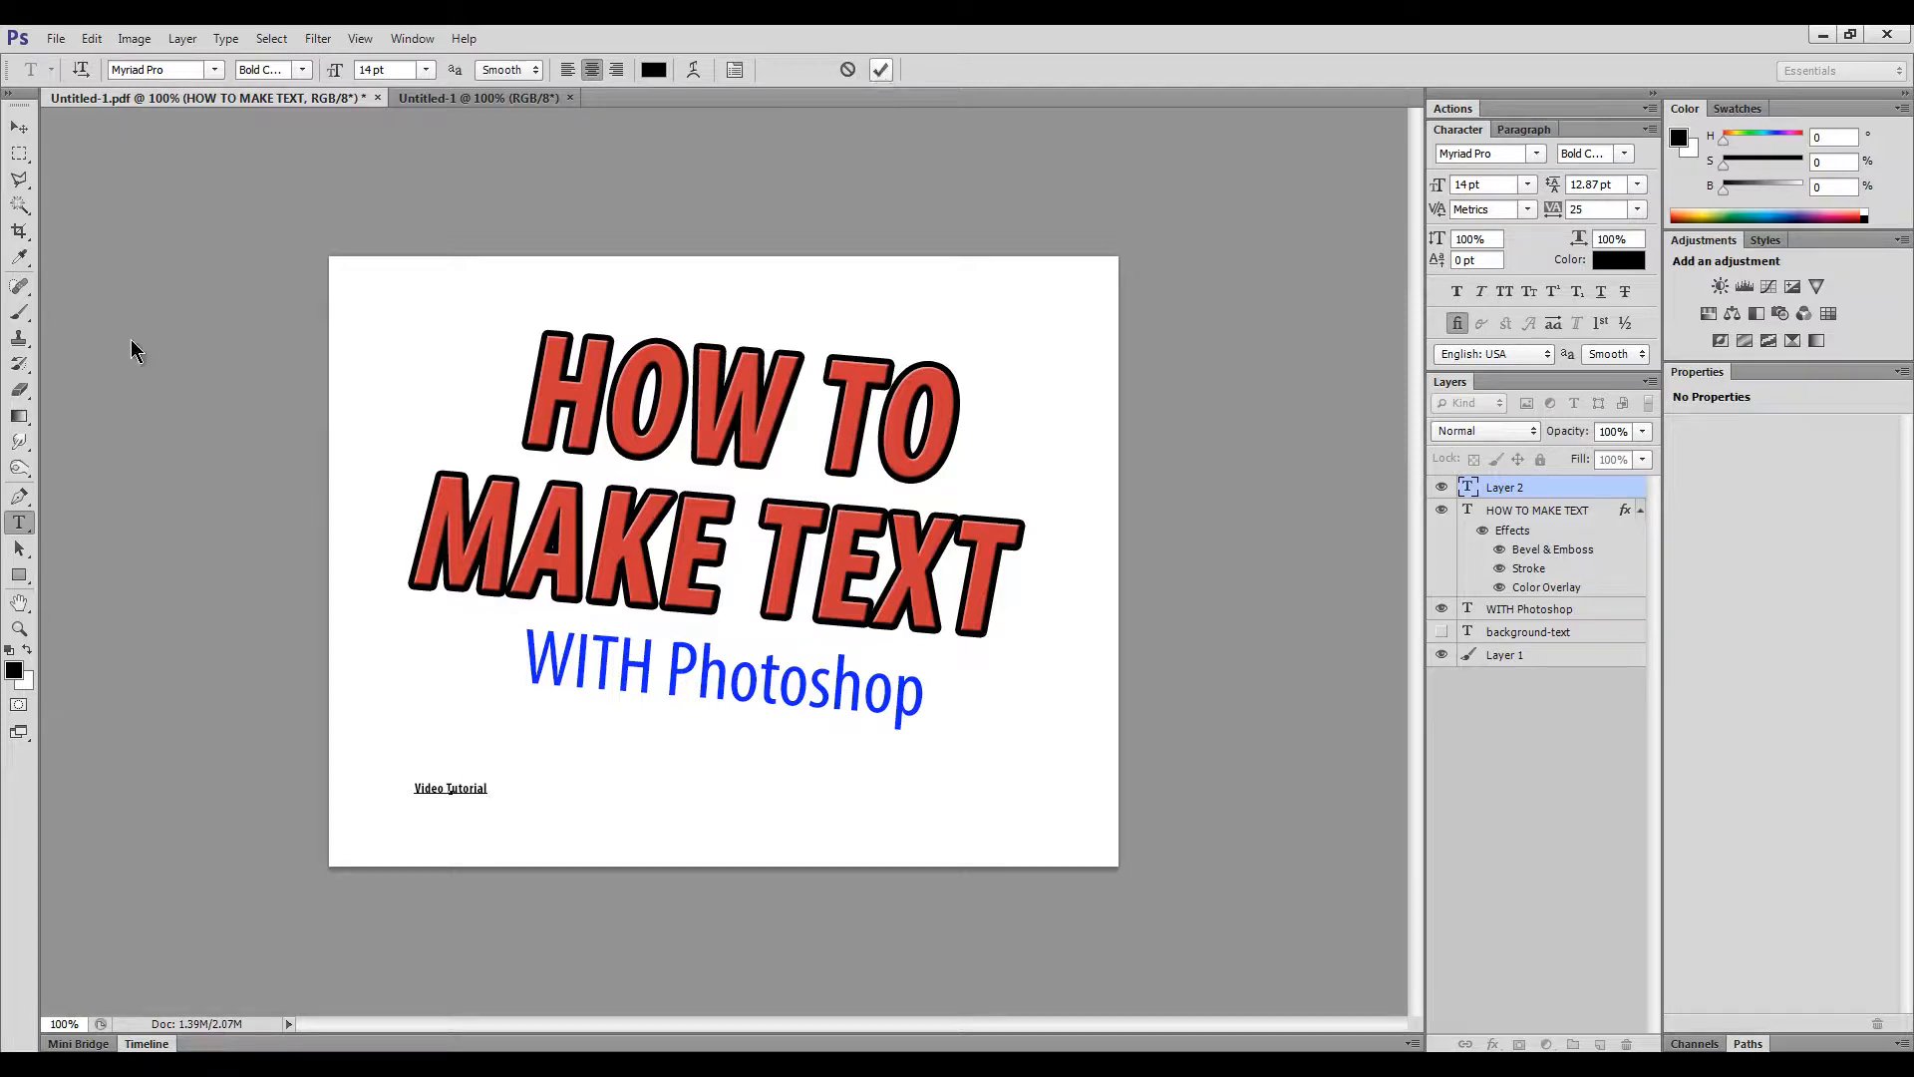
pyautogui.click(19, 126)
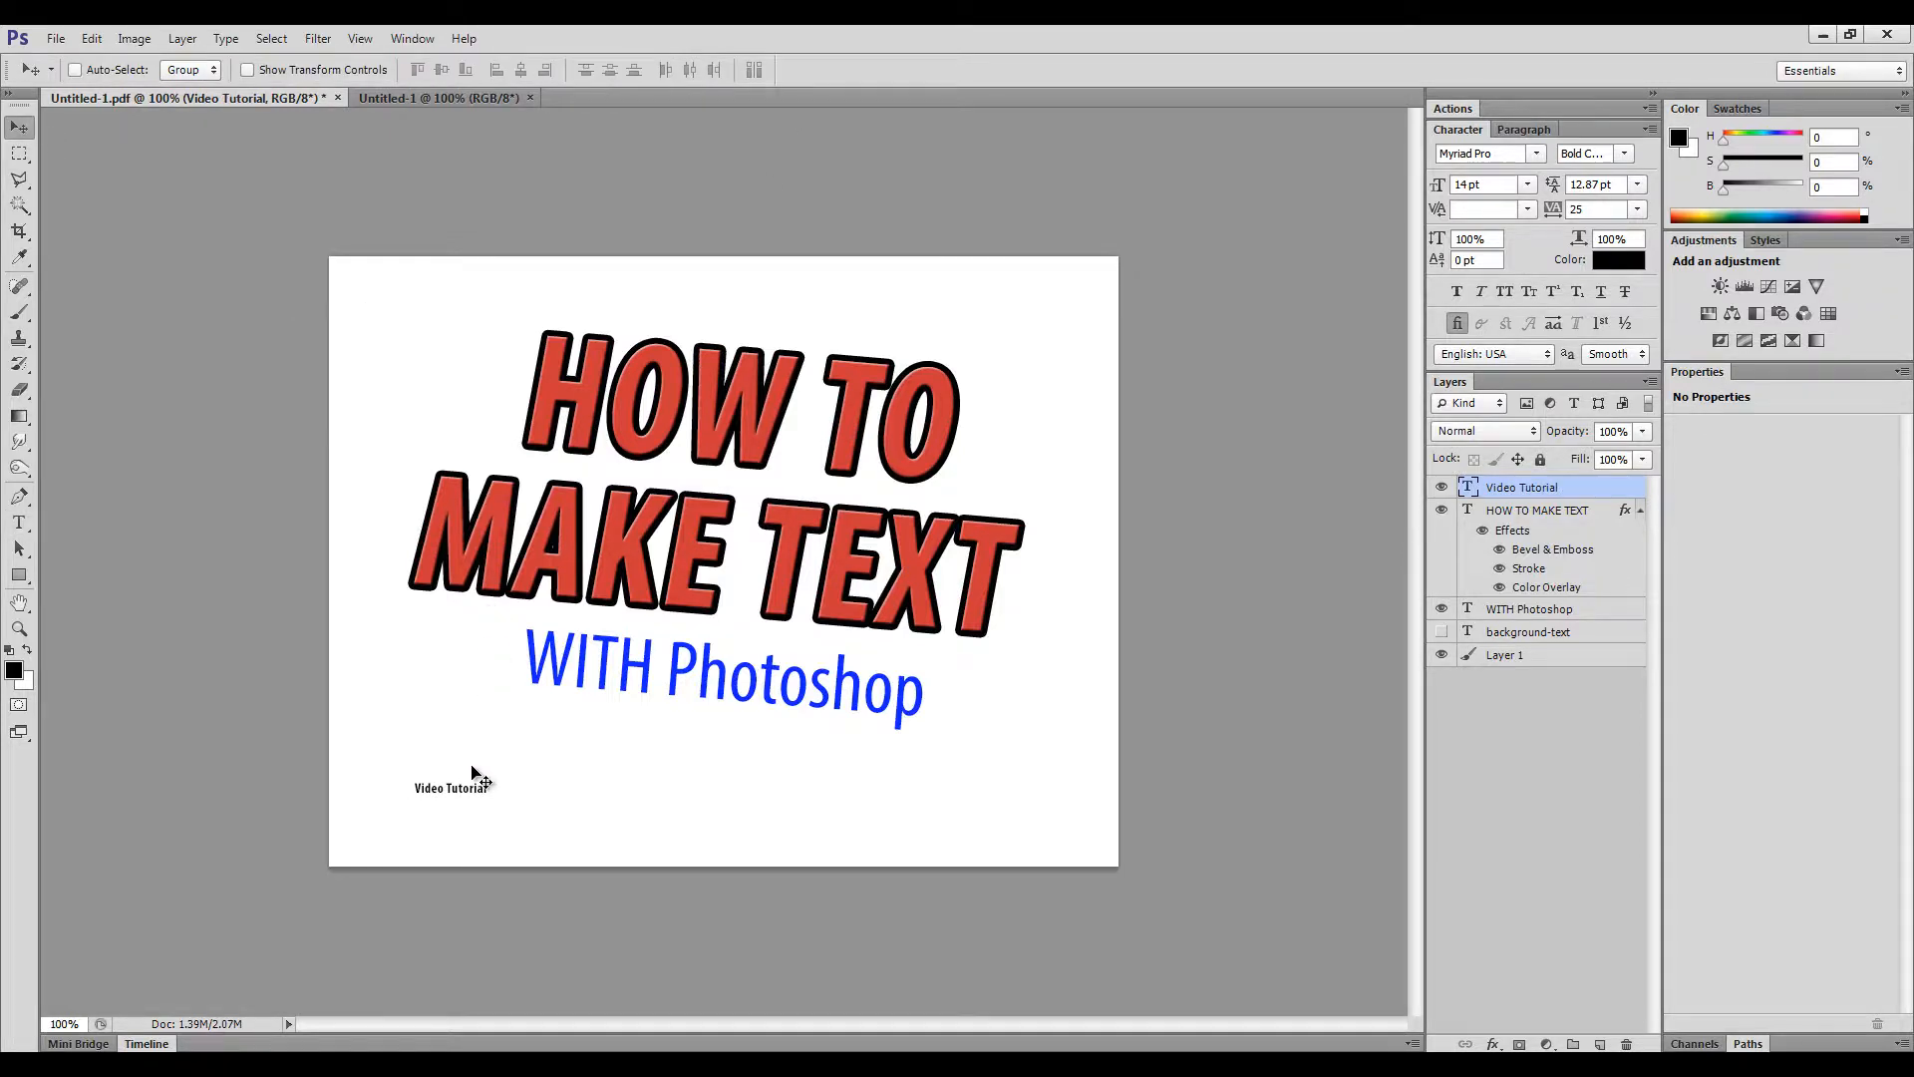
pyautogui.moveTo(465, 780); pyautogui.dragTo(745, 795)
# - Free-transform the 'Video Tutorial' caption up to about 500% beneath the subtitle
pyautogui.click(83, 40)
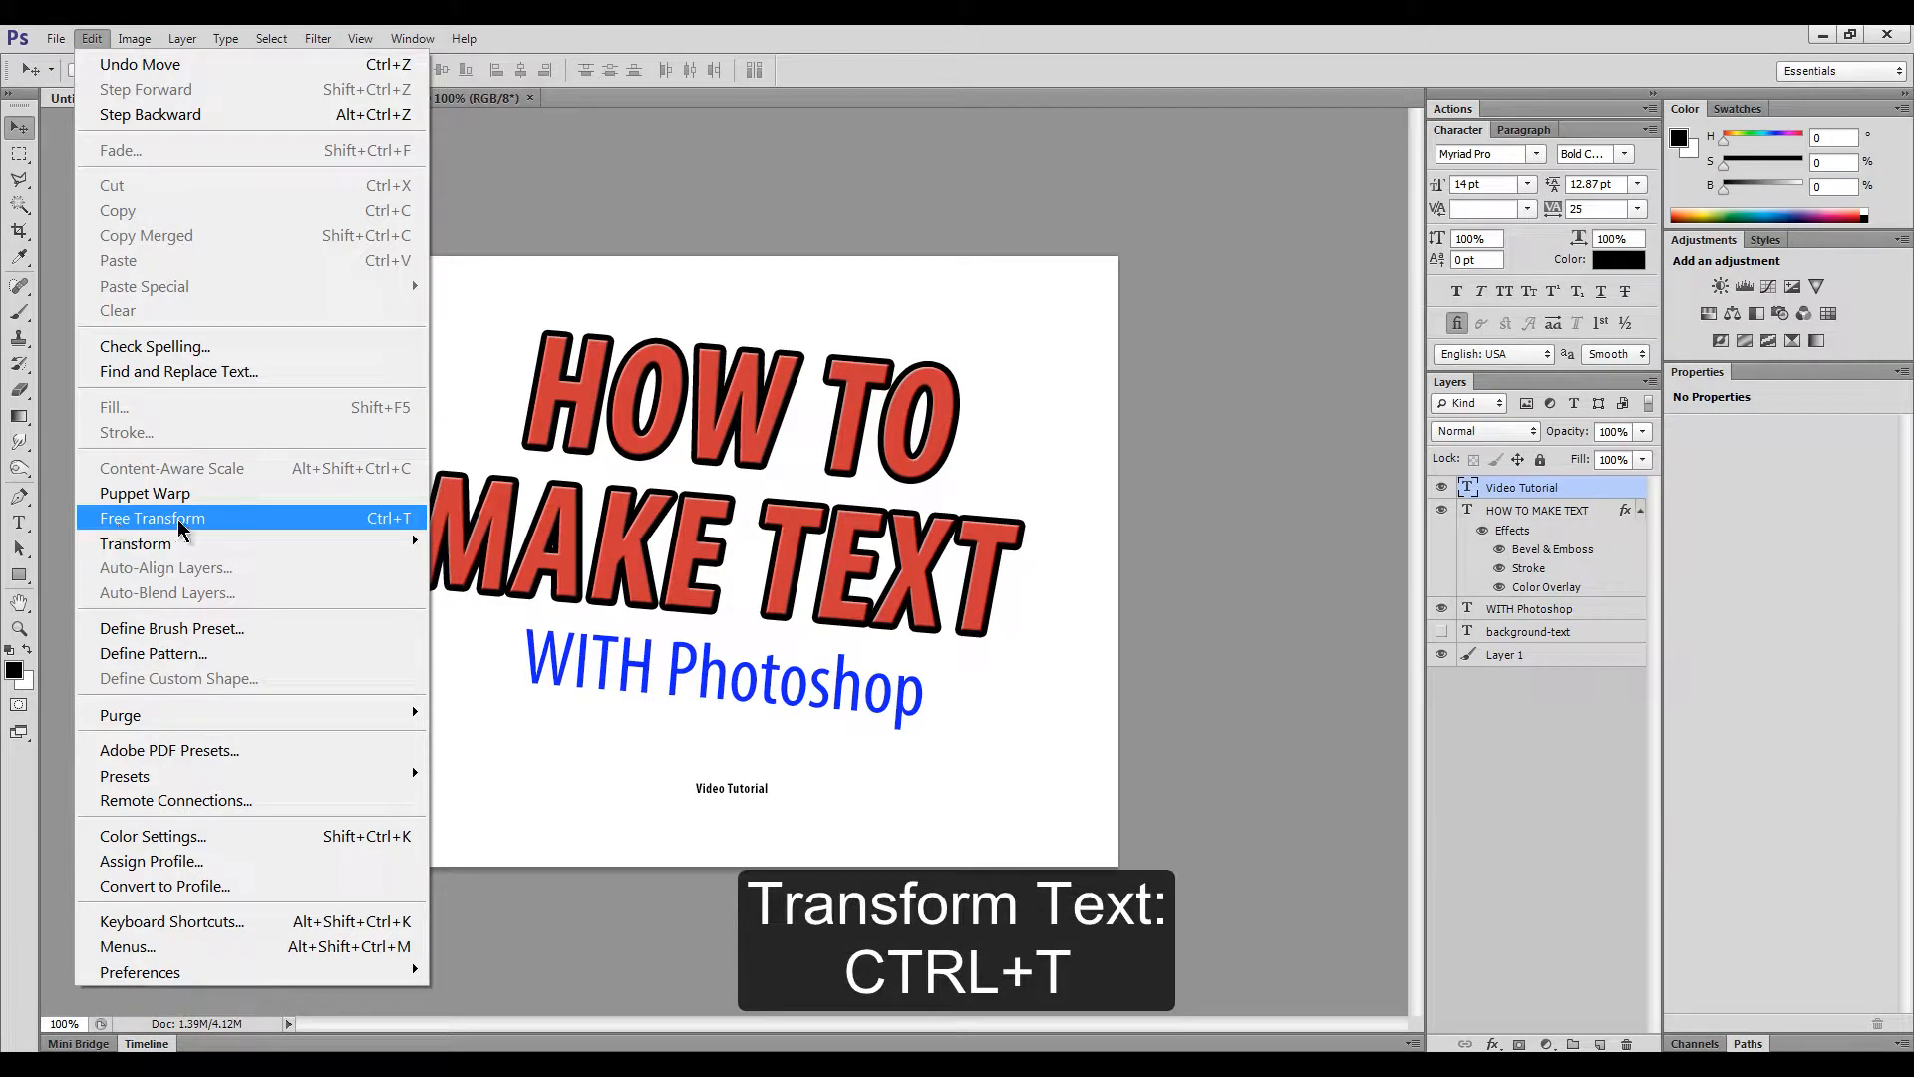
pyautogui.click(582, 793)
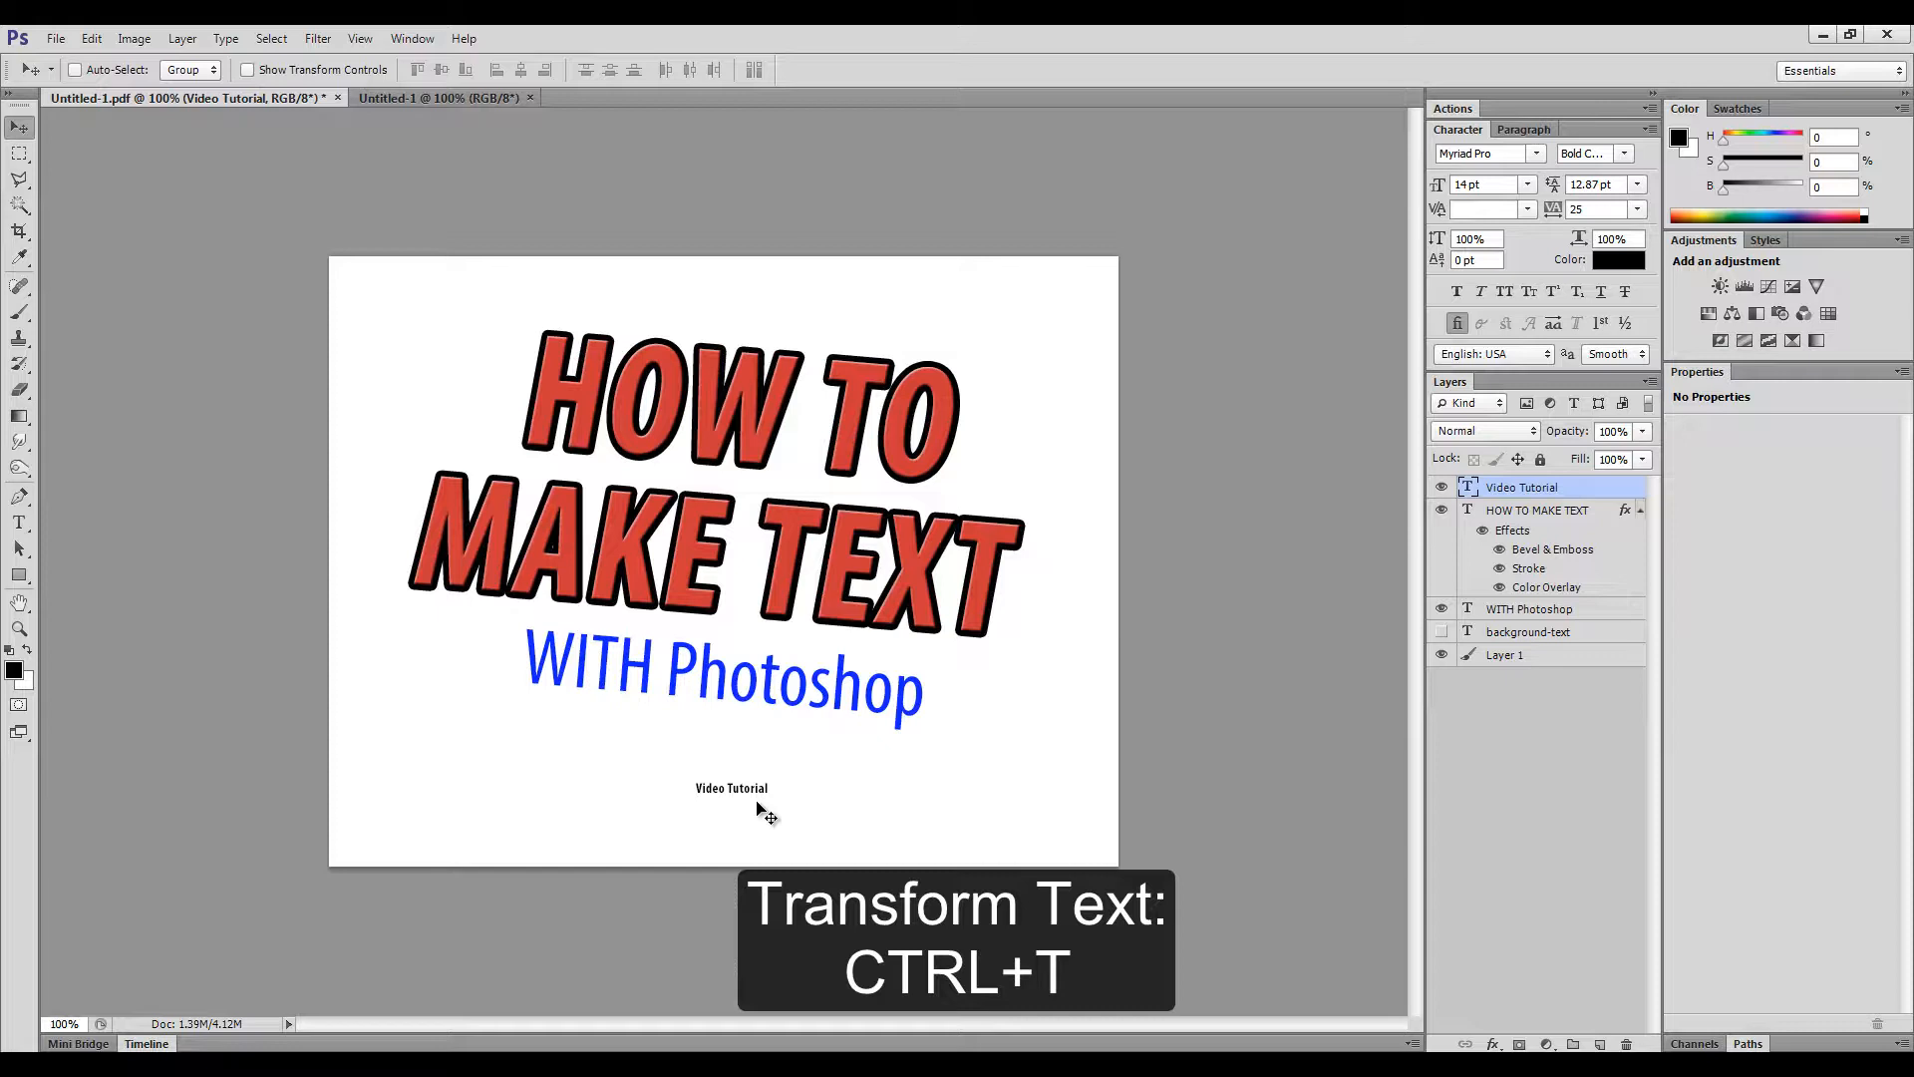
pyautogui.hotkey('ctrl', 't')
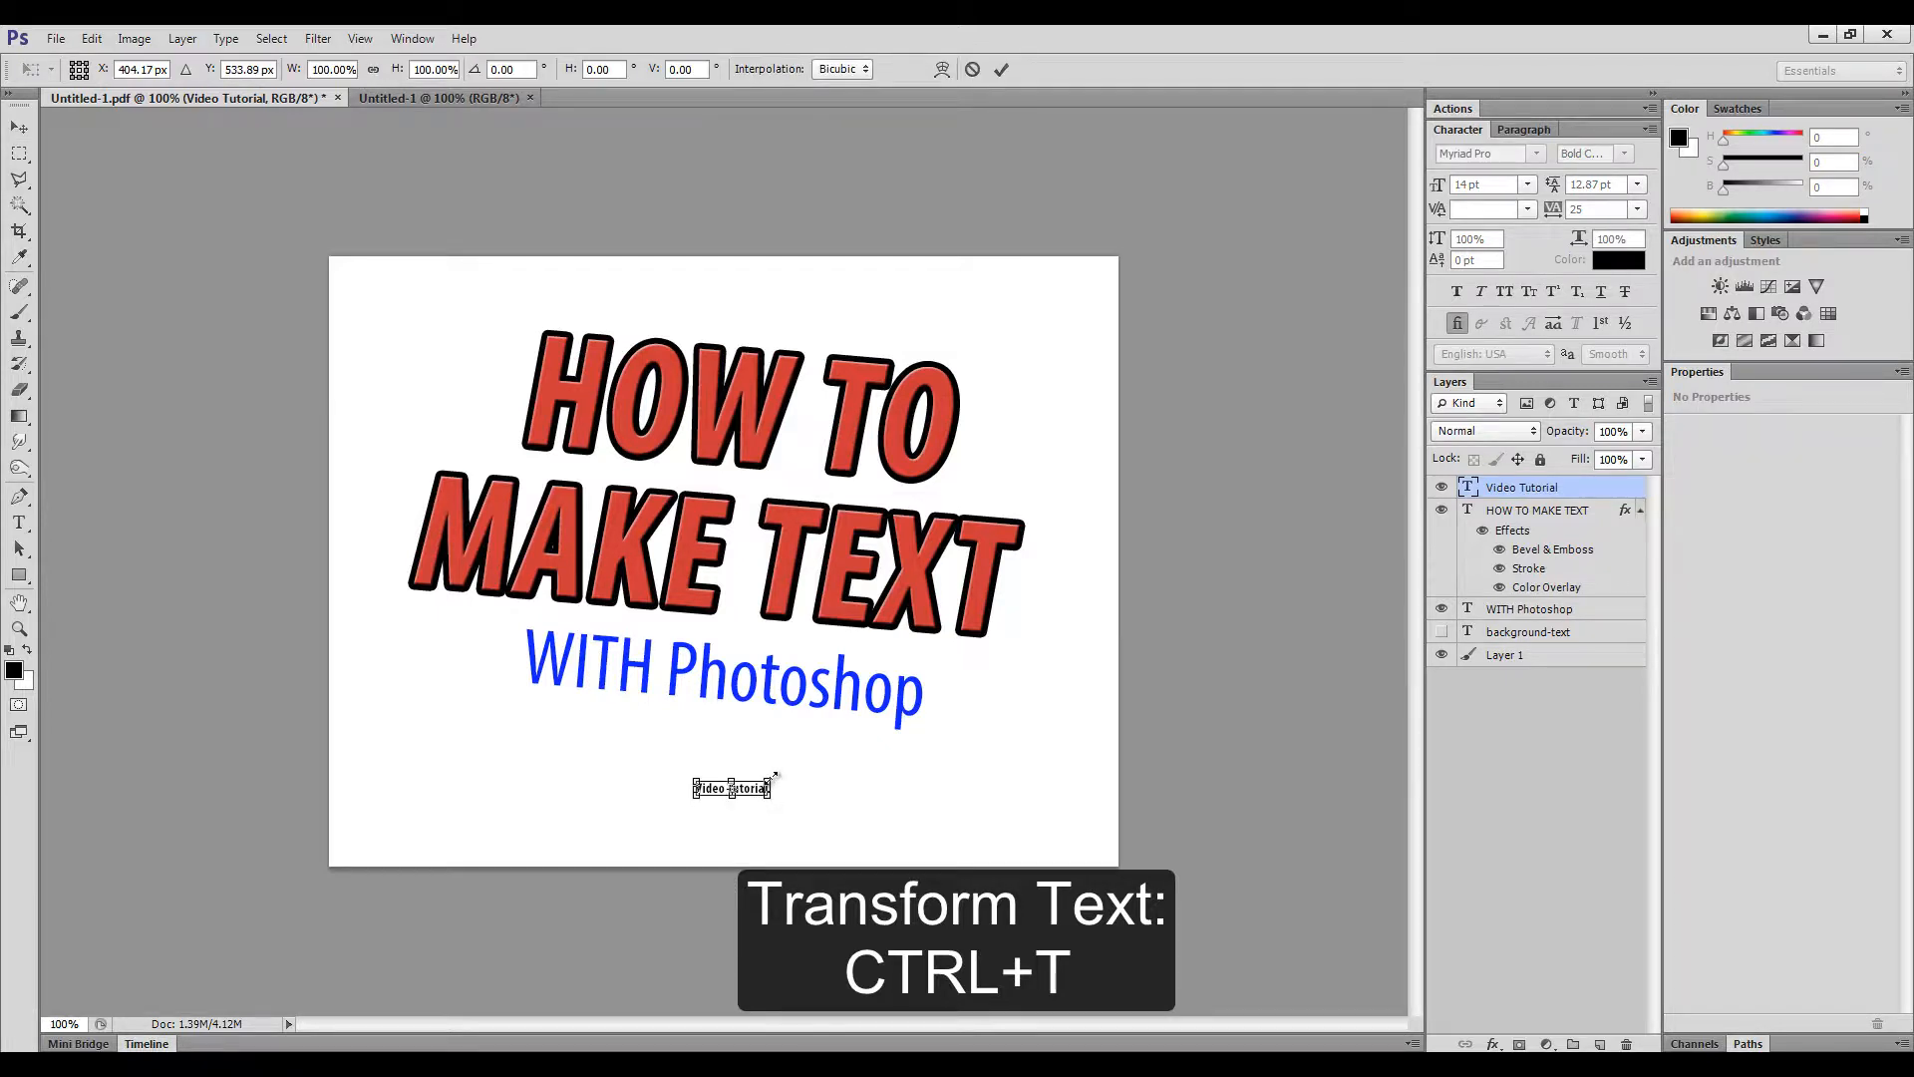
pyautogui.moveTo(775, 775); pyautogui.dragTo(1063, 718)
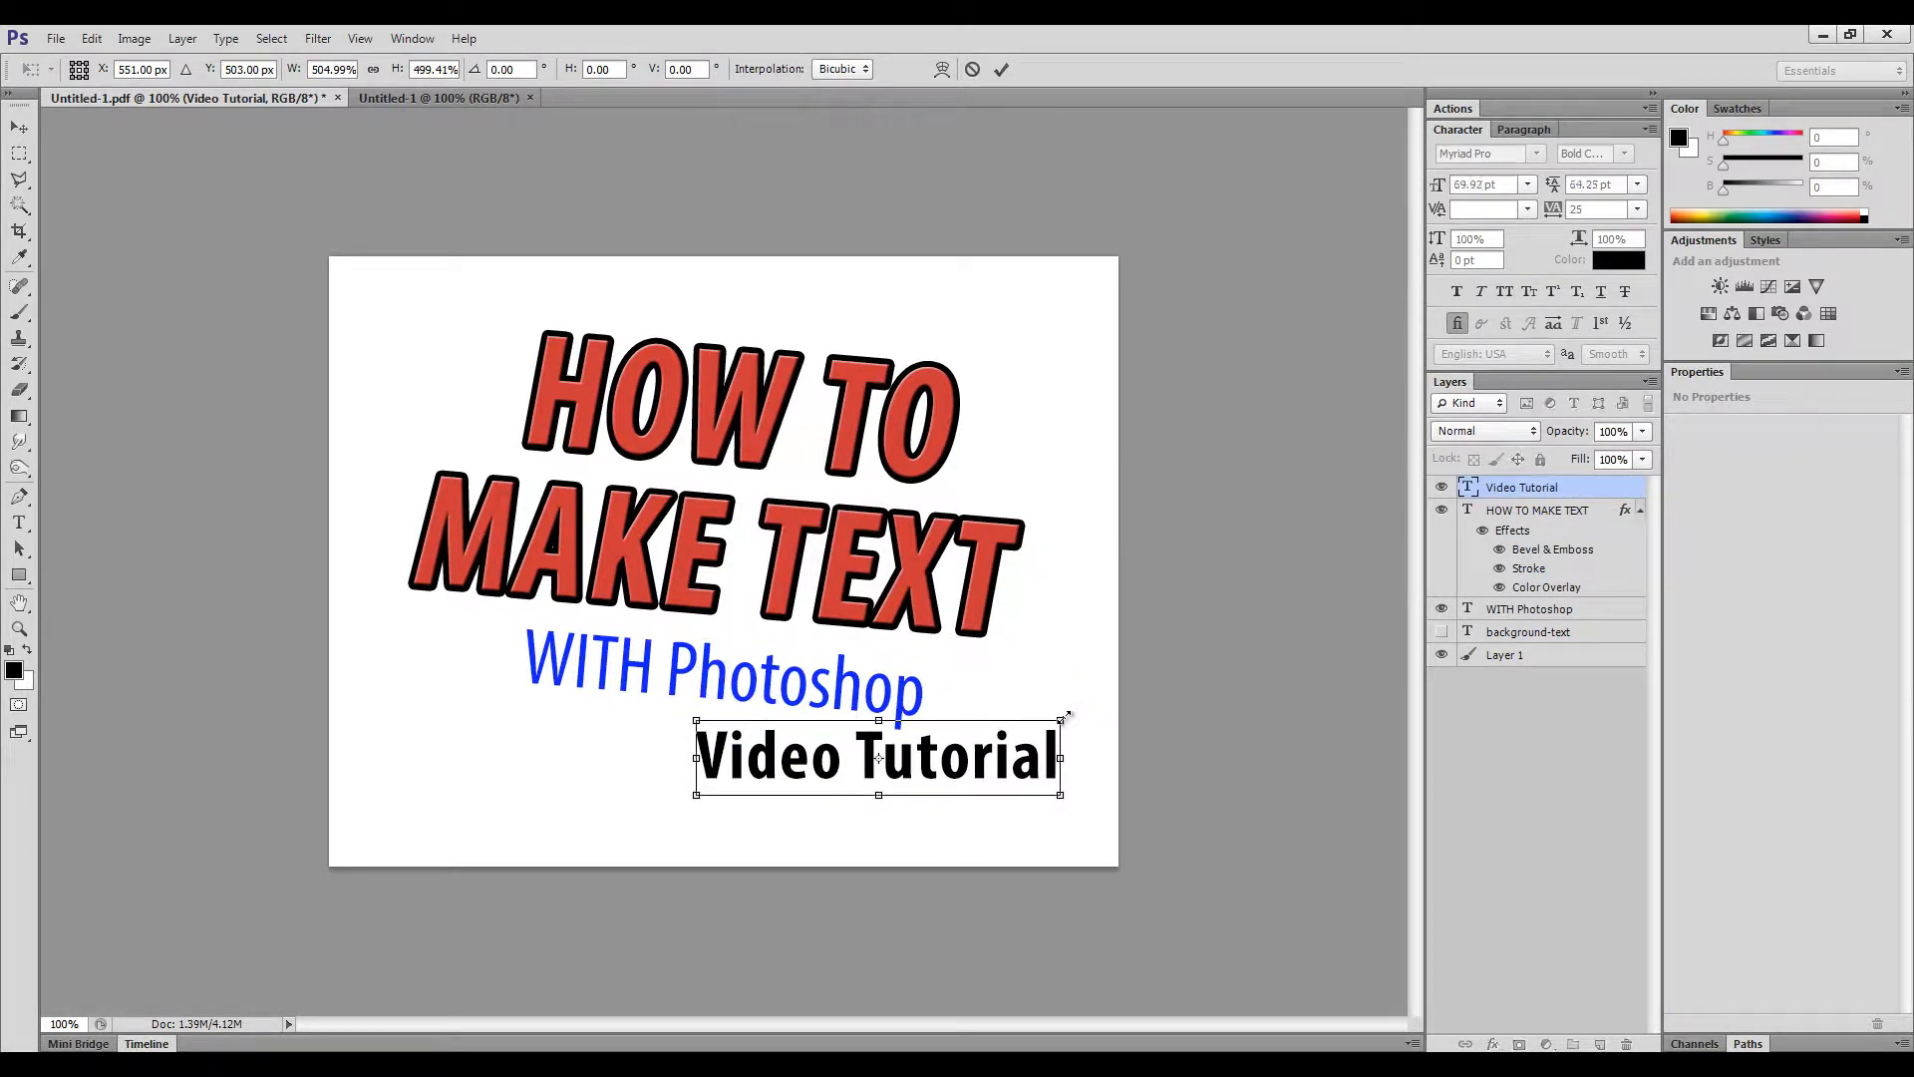
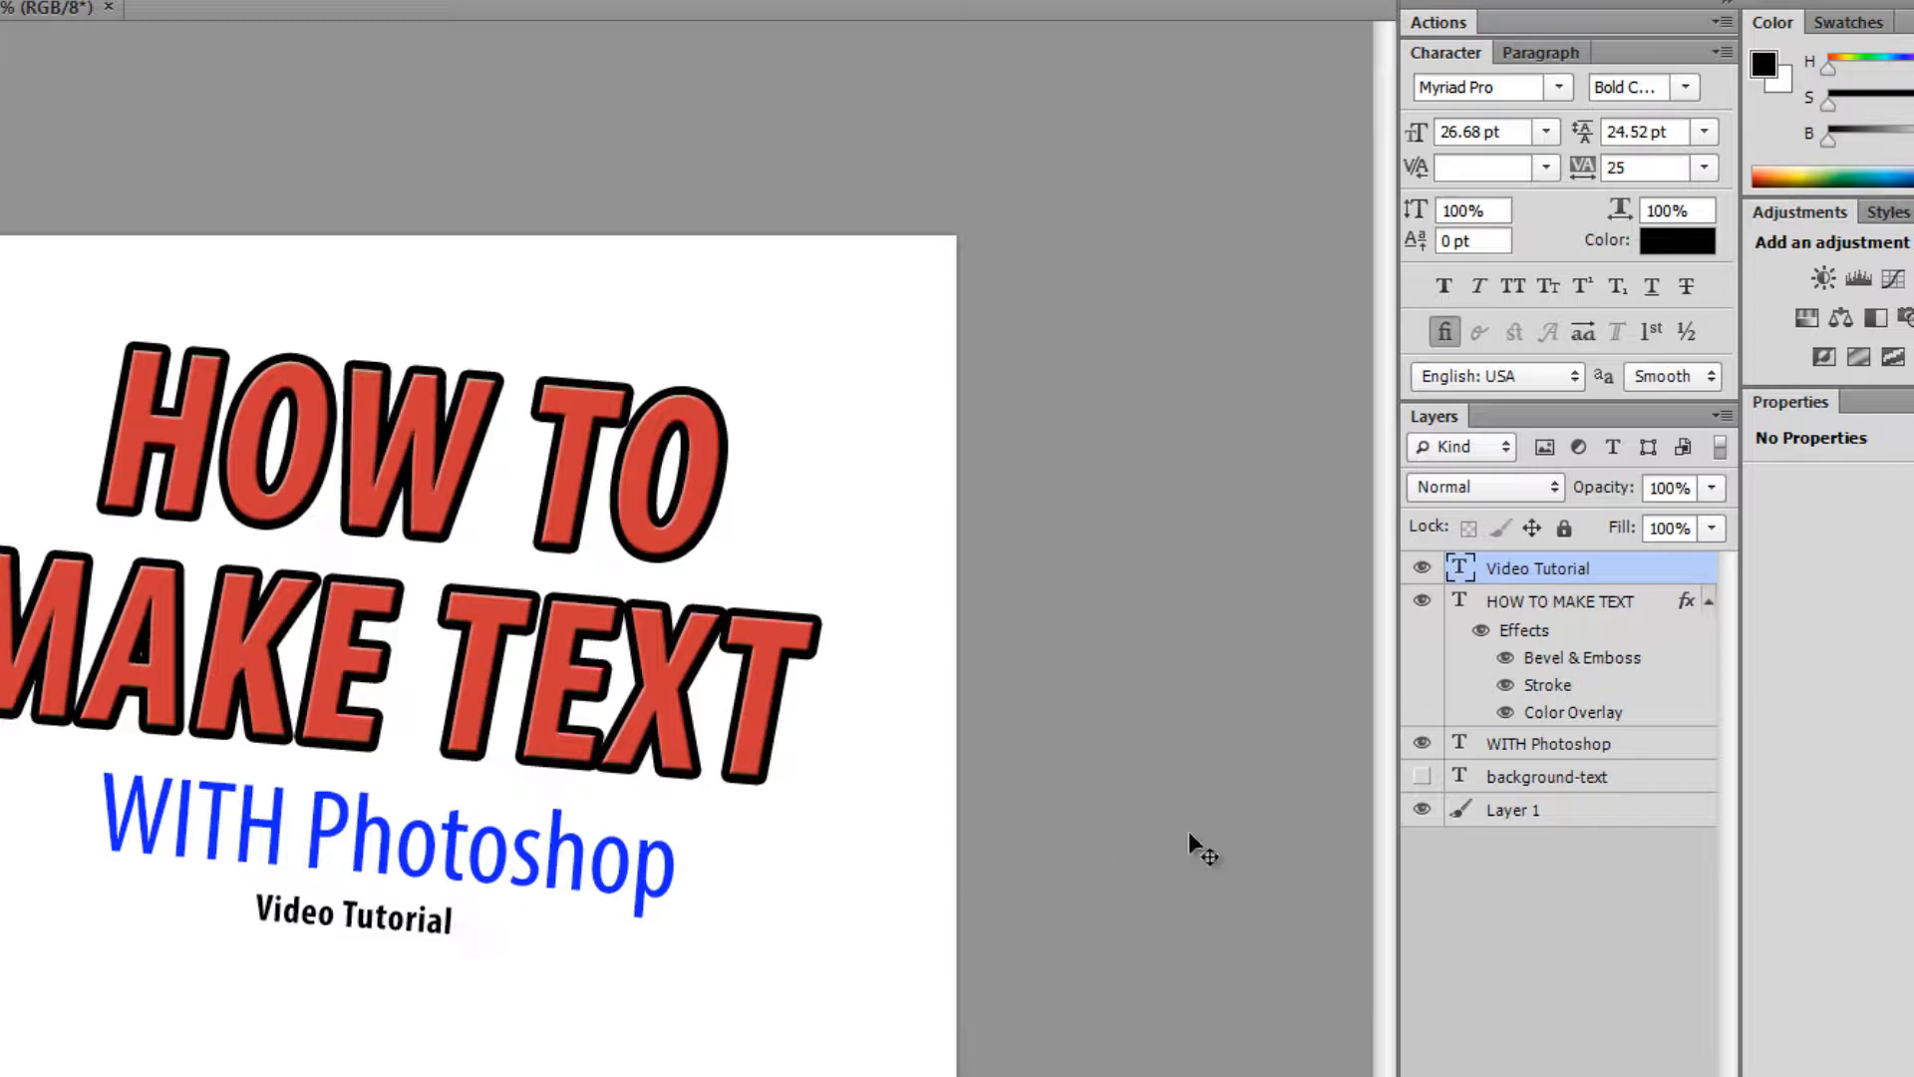
# - Rename the Video Tutorial layer to 'subtitle' and nudge the text slightly right
pyautogui.doubleClick(1517, 570)
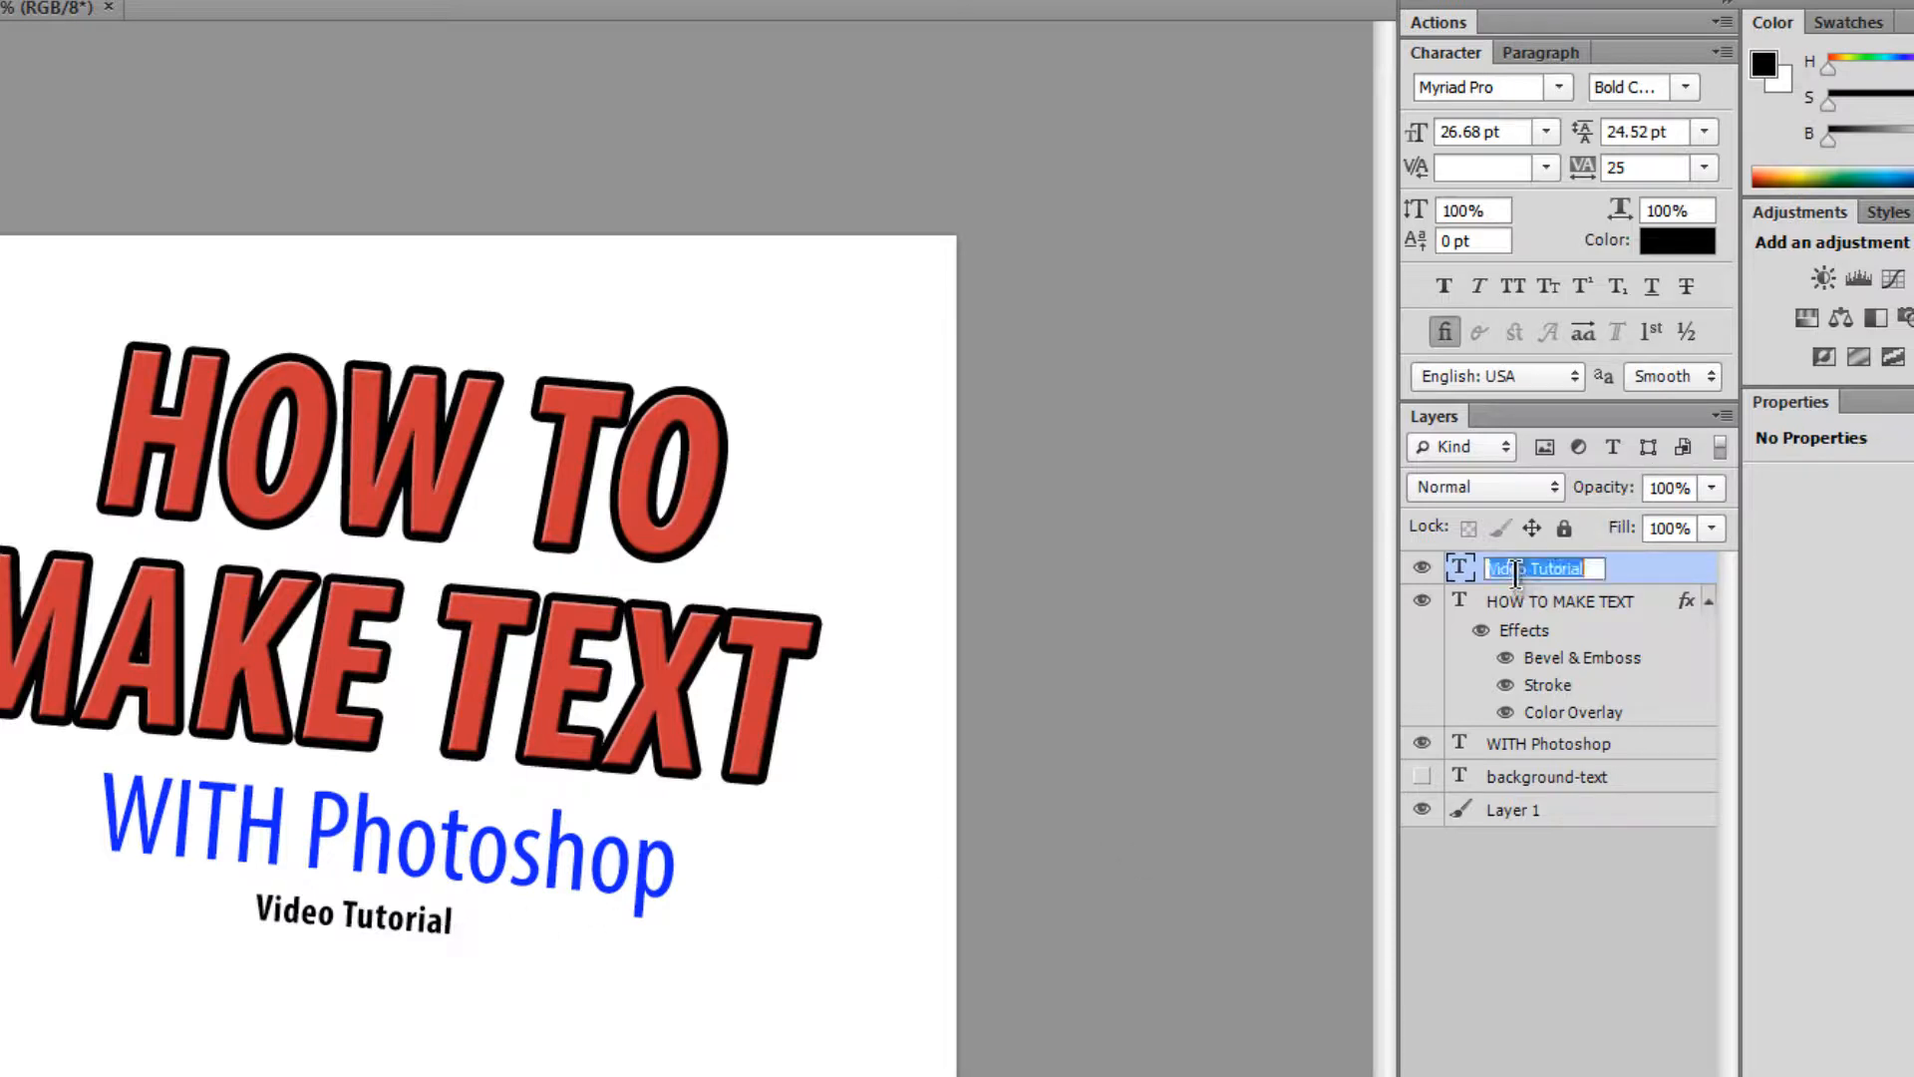
pyautogui.write('subtitle')
pyautogui.press('Return')
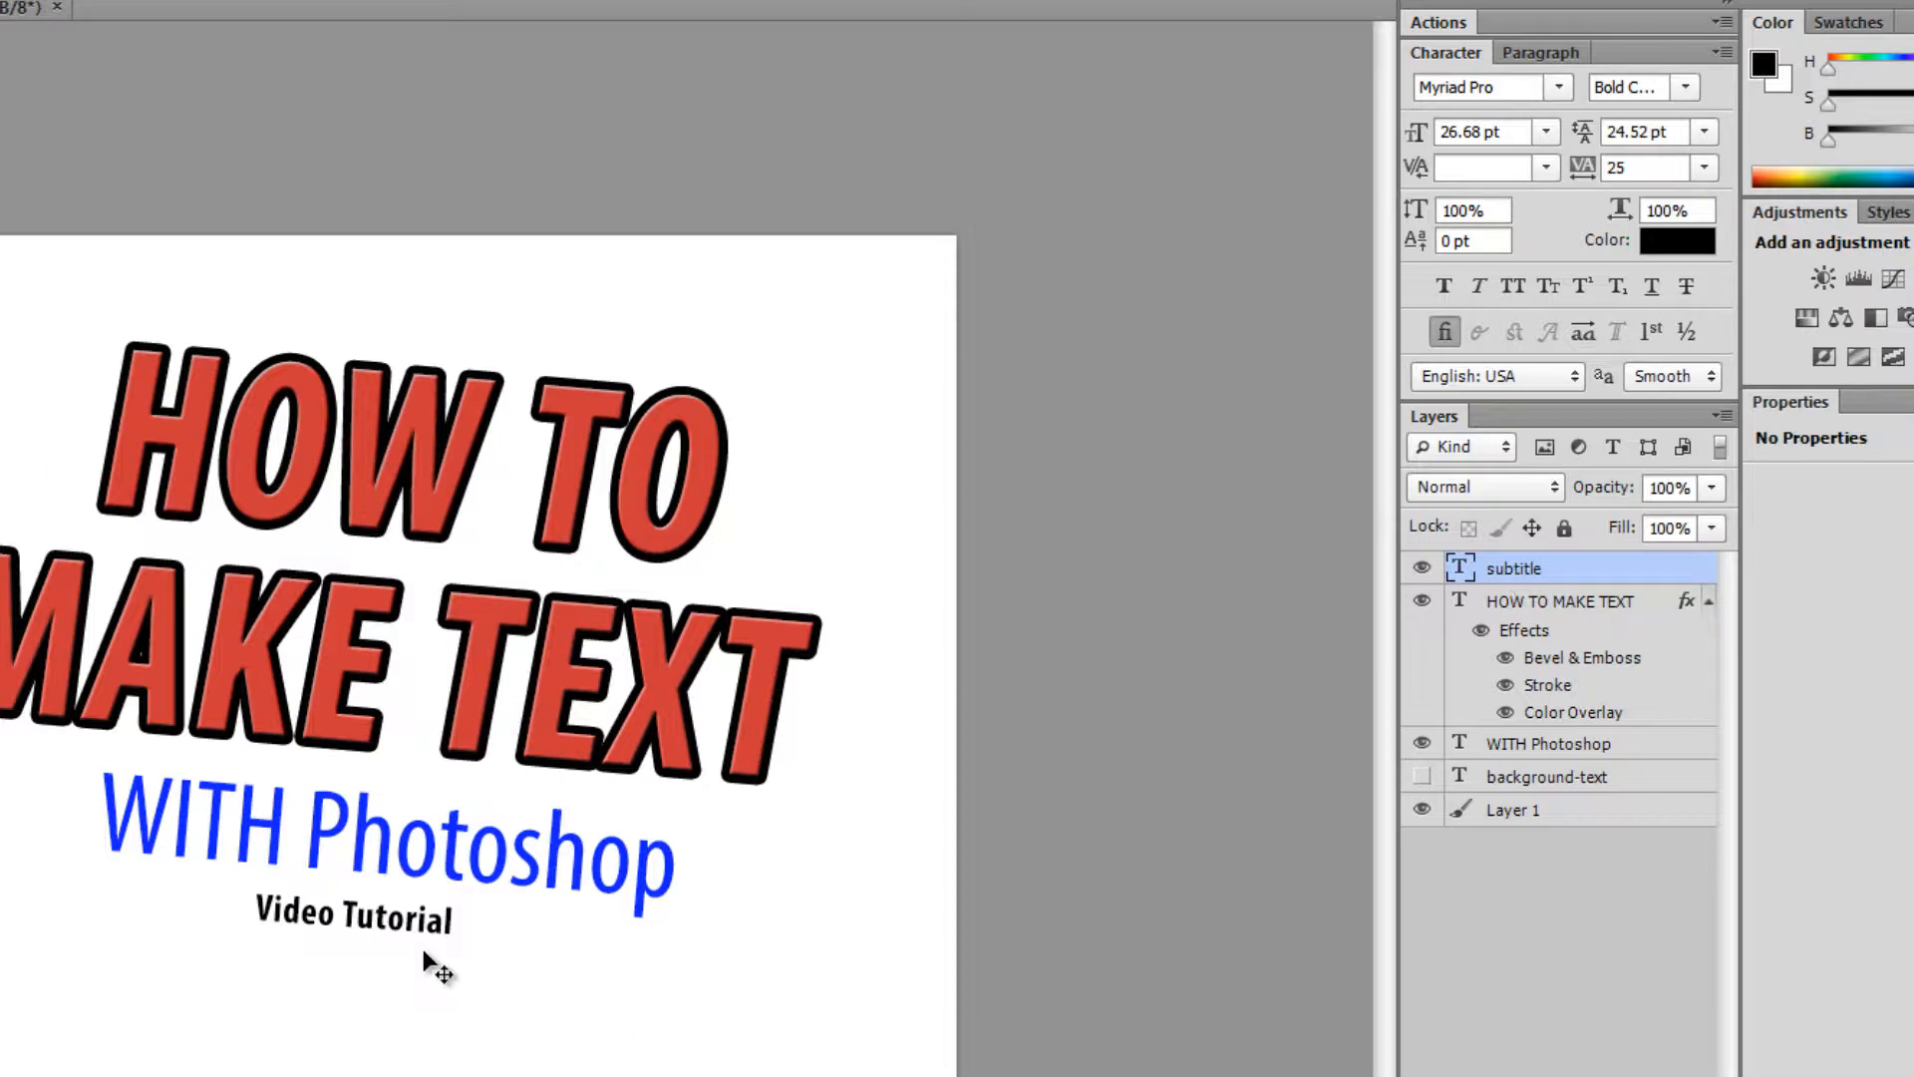
pyautogui.moveTo(408, 934); pyautogui.dragTo(429, 935)
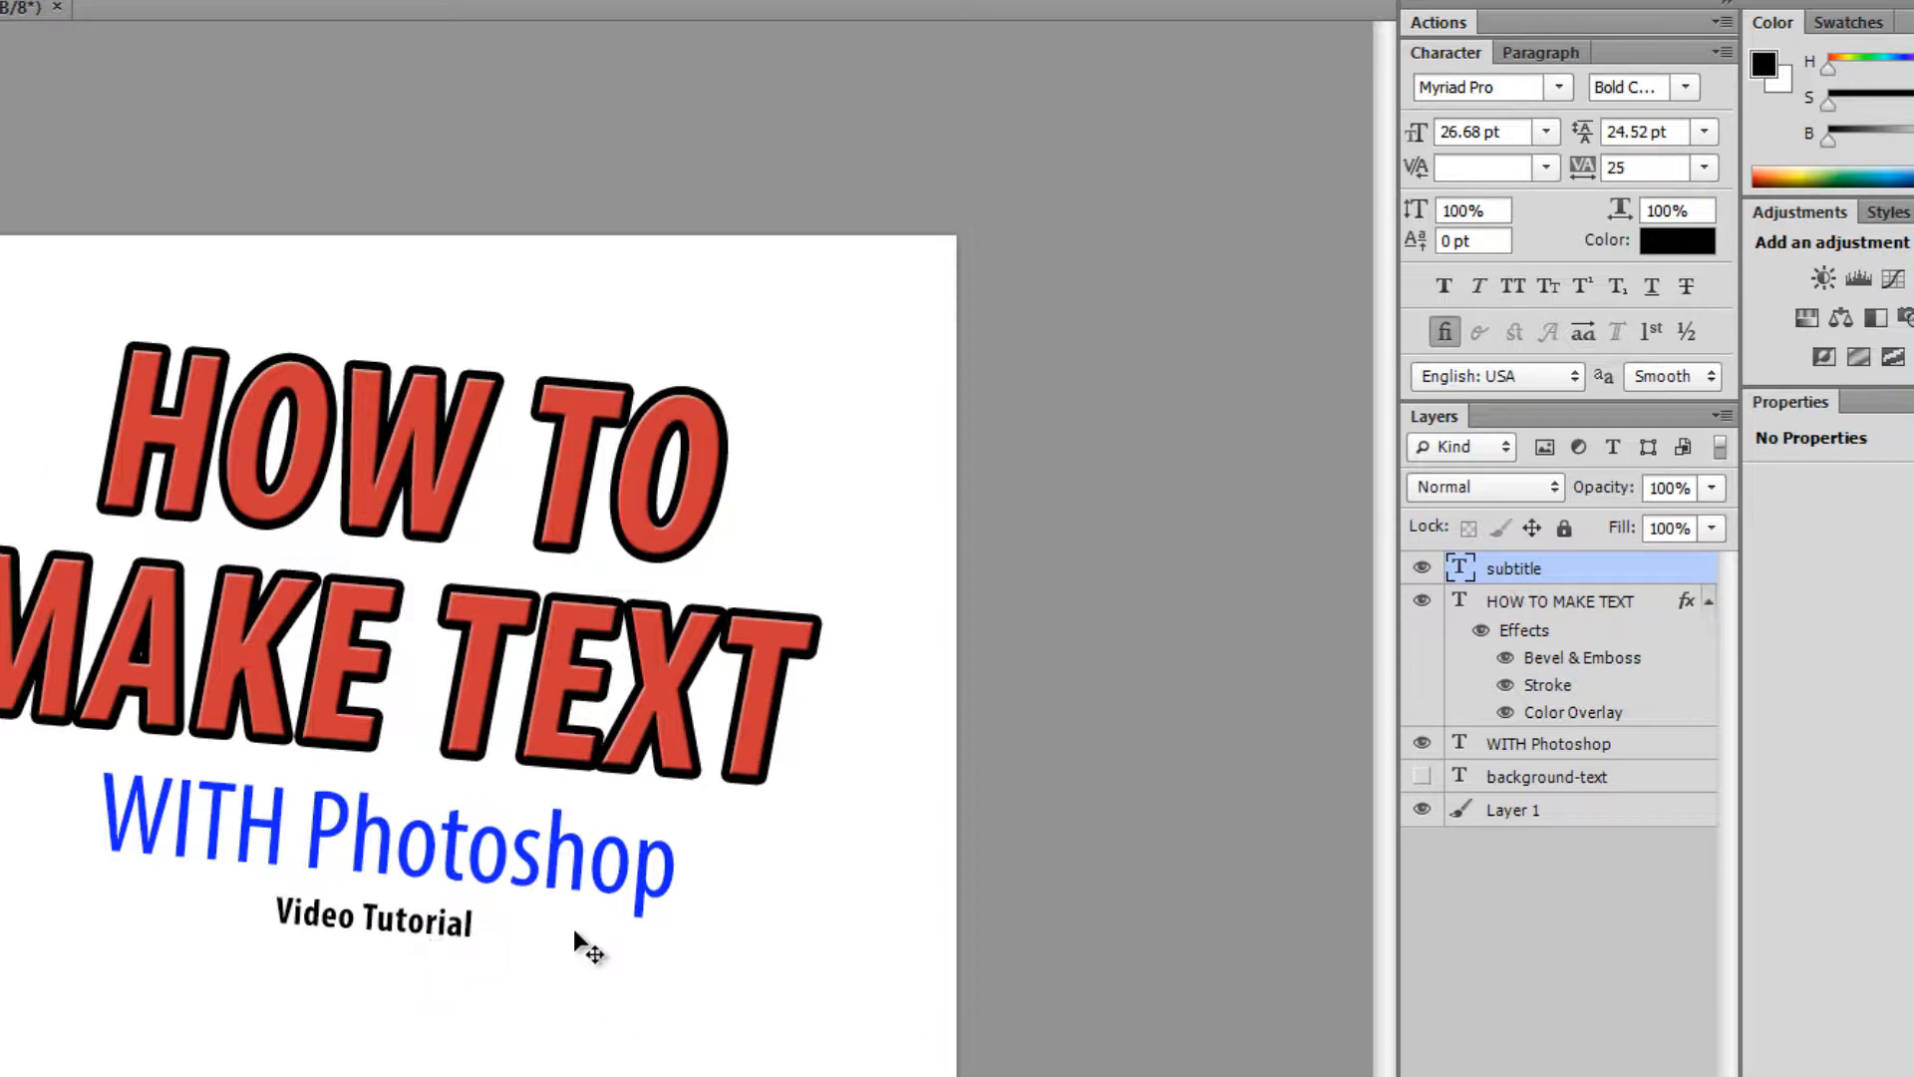
# - Colour the Video Tutorial text green (#2ca44e) after trying red and blue shades
pyautogui.click(1663, 242)
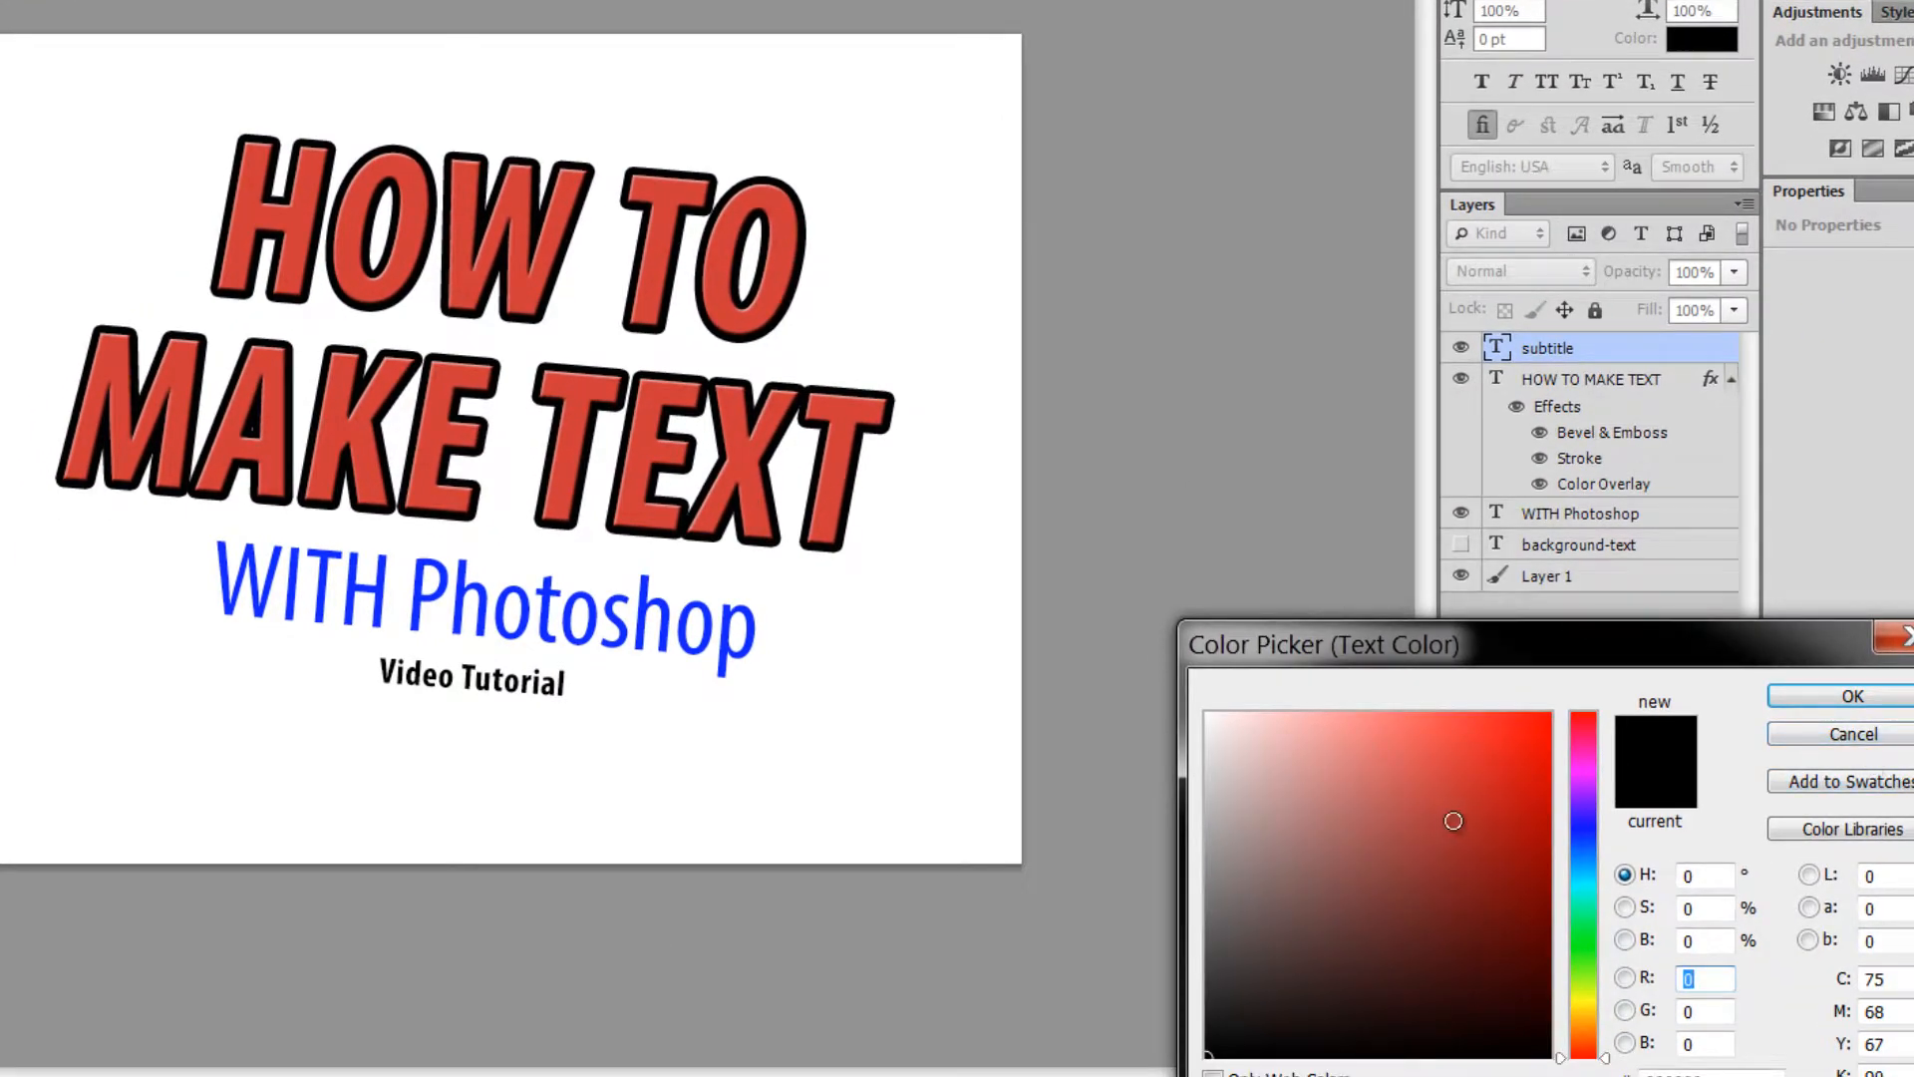
pyautogui.moveTo(1461, 782); pyautogui.dragTo(1612, 674)
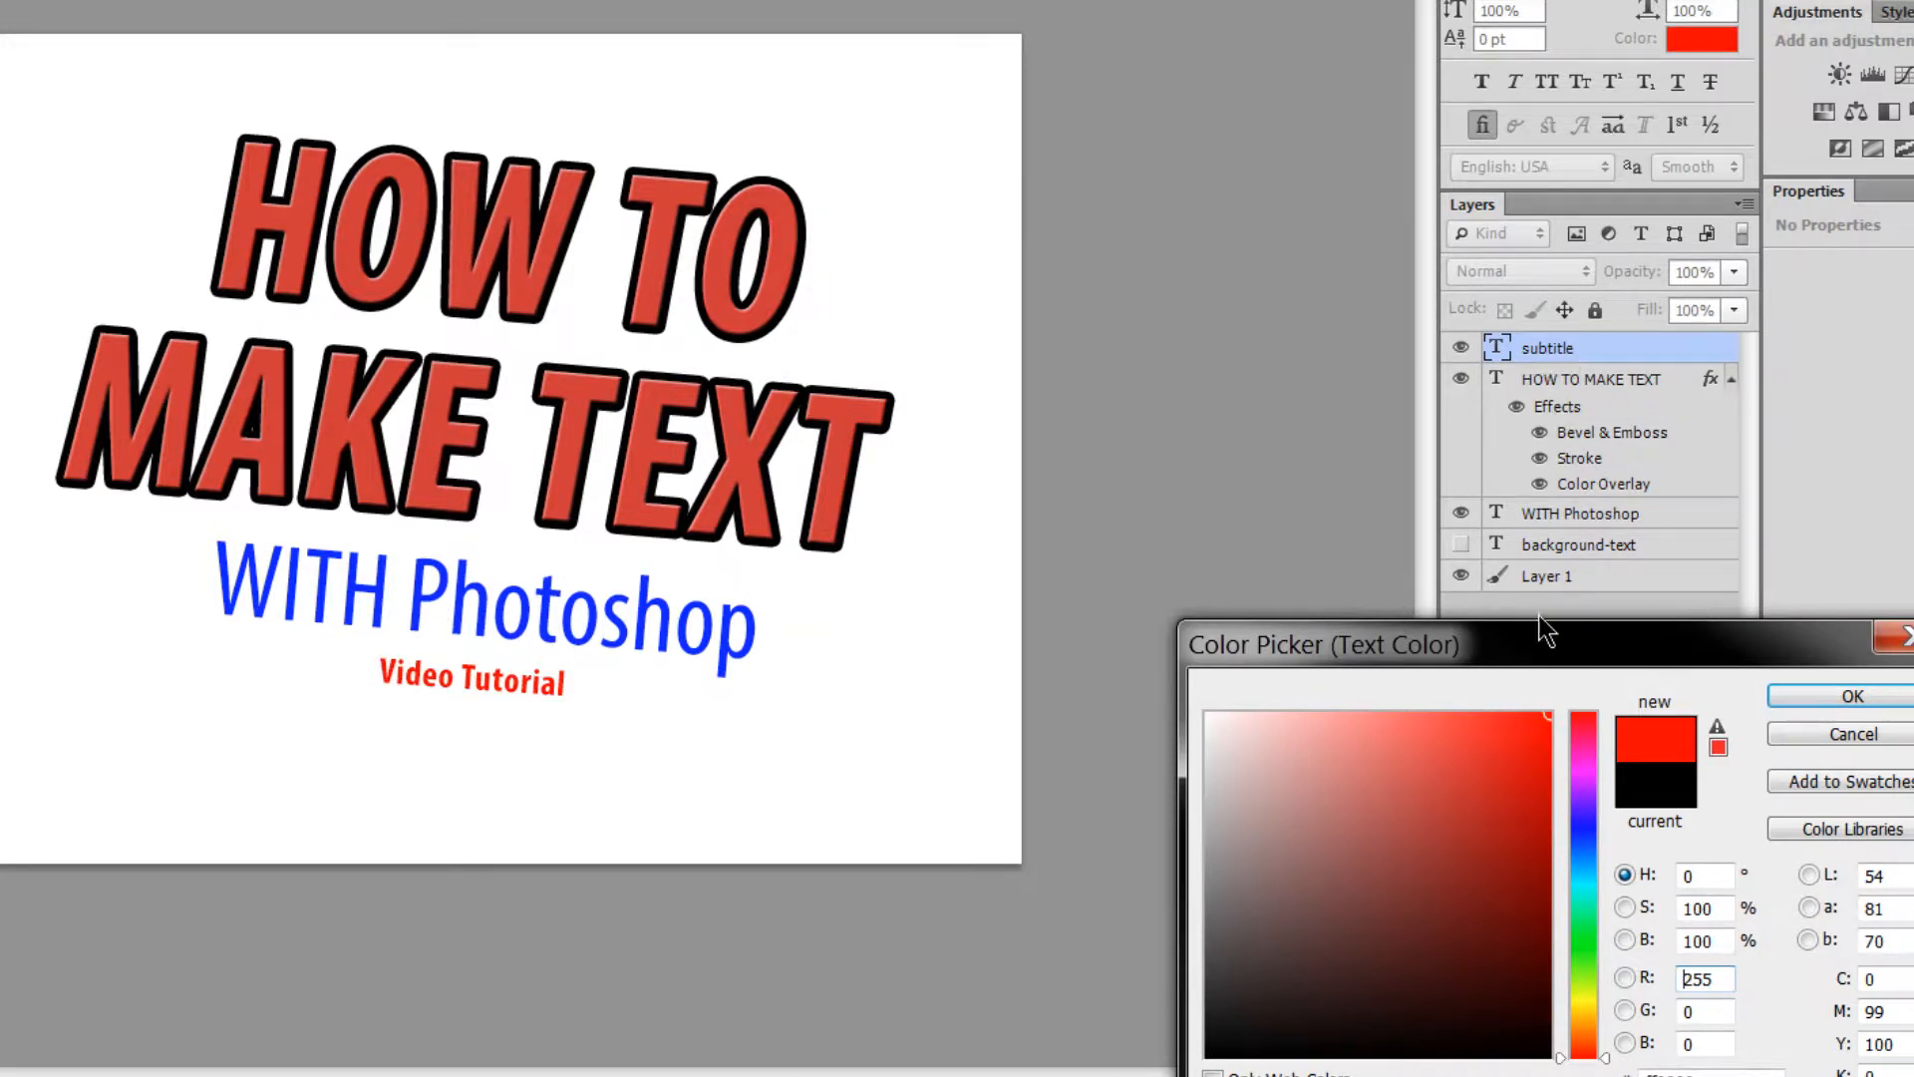
pyautogui.moveTo(1540, 646); pyautogui.dragTo(1554, 570)
pyautogui.moveTo(1500, 712); pyautogui.dragTo(1414, 884)
pyautogui.moveTo(1602, 825); pyautogui.dragTo(1603, 865)
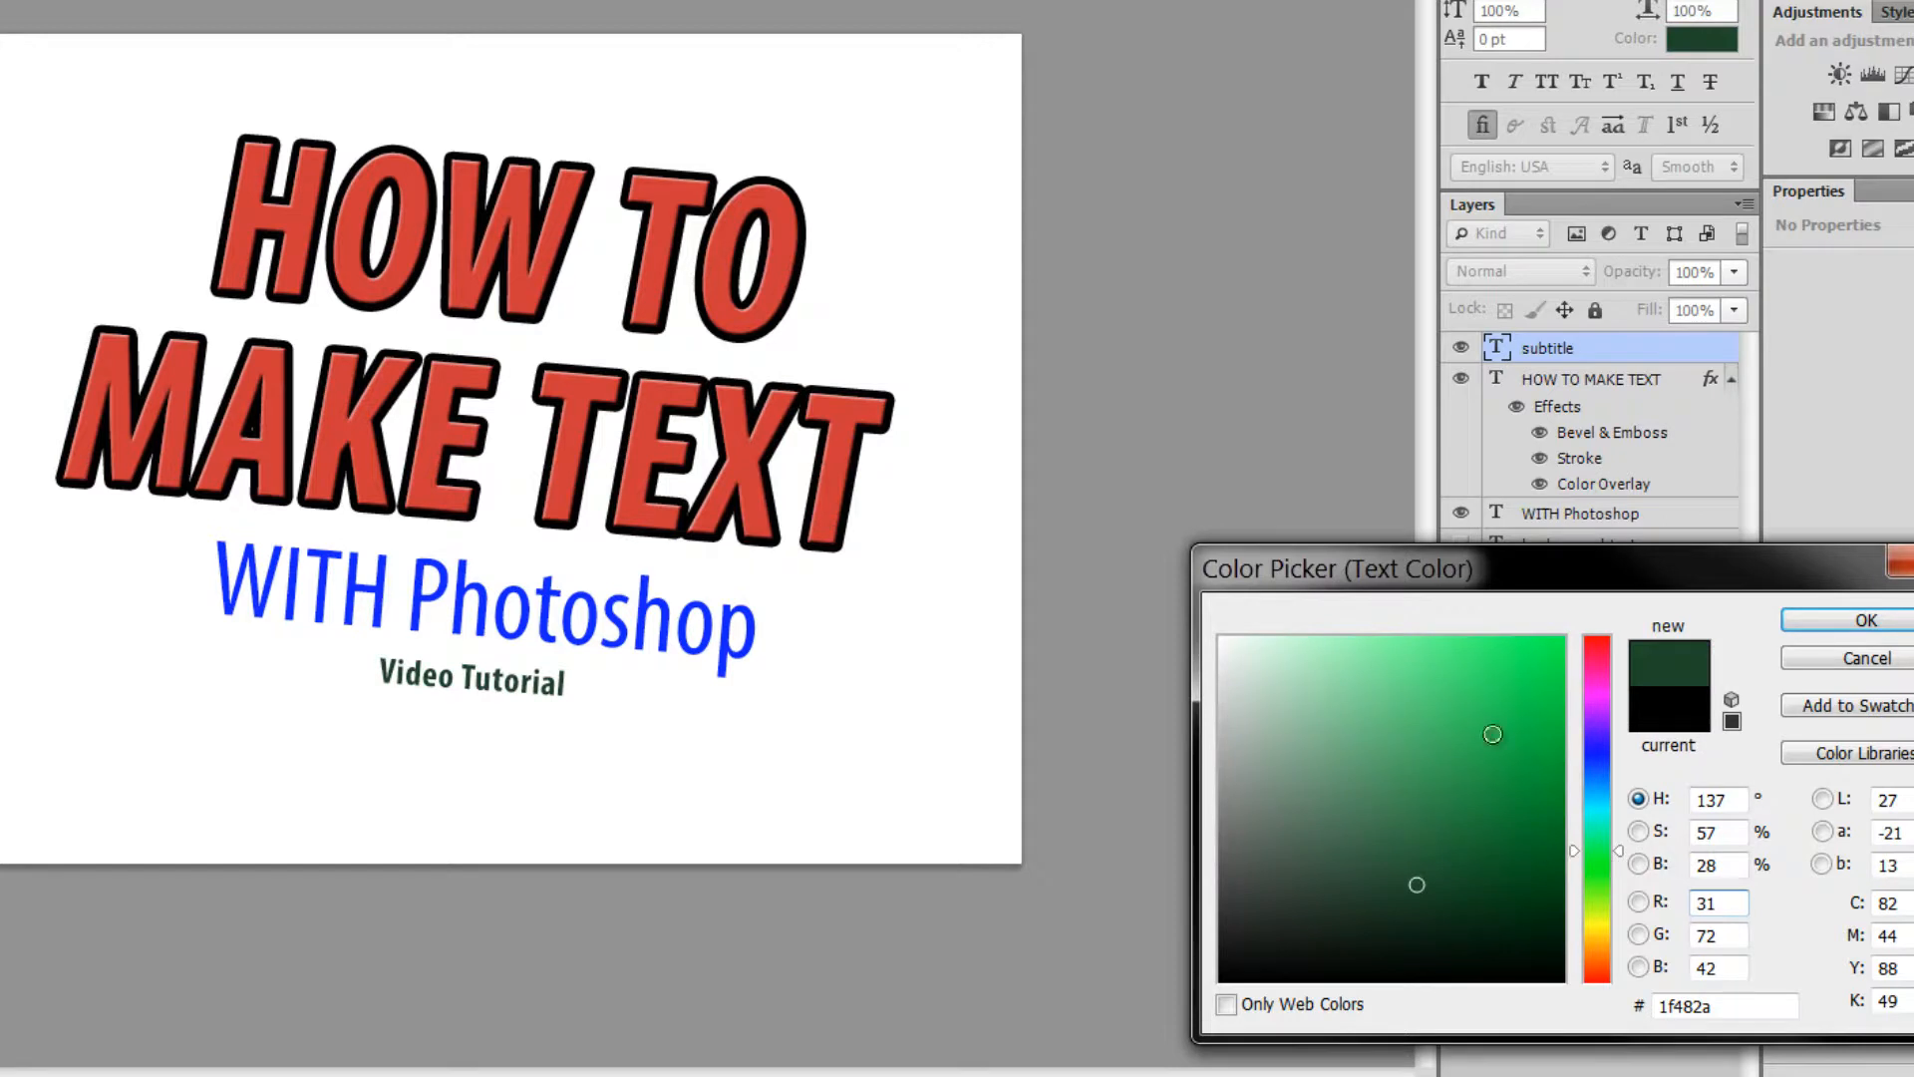
pyautogui.moveTo(1493, 736)
pyautogui.mouseDown()
pyautogui.moveTo(1624, 598)
pyautogui.moveTo(1509, 685)
pyautogui.moveTo(1446, 610)
pyautogui.moveTo(1389, 760)
pyautogui.moveTo(1472, 760)
pyautogui.mouseUp()
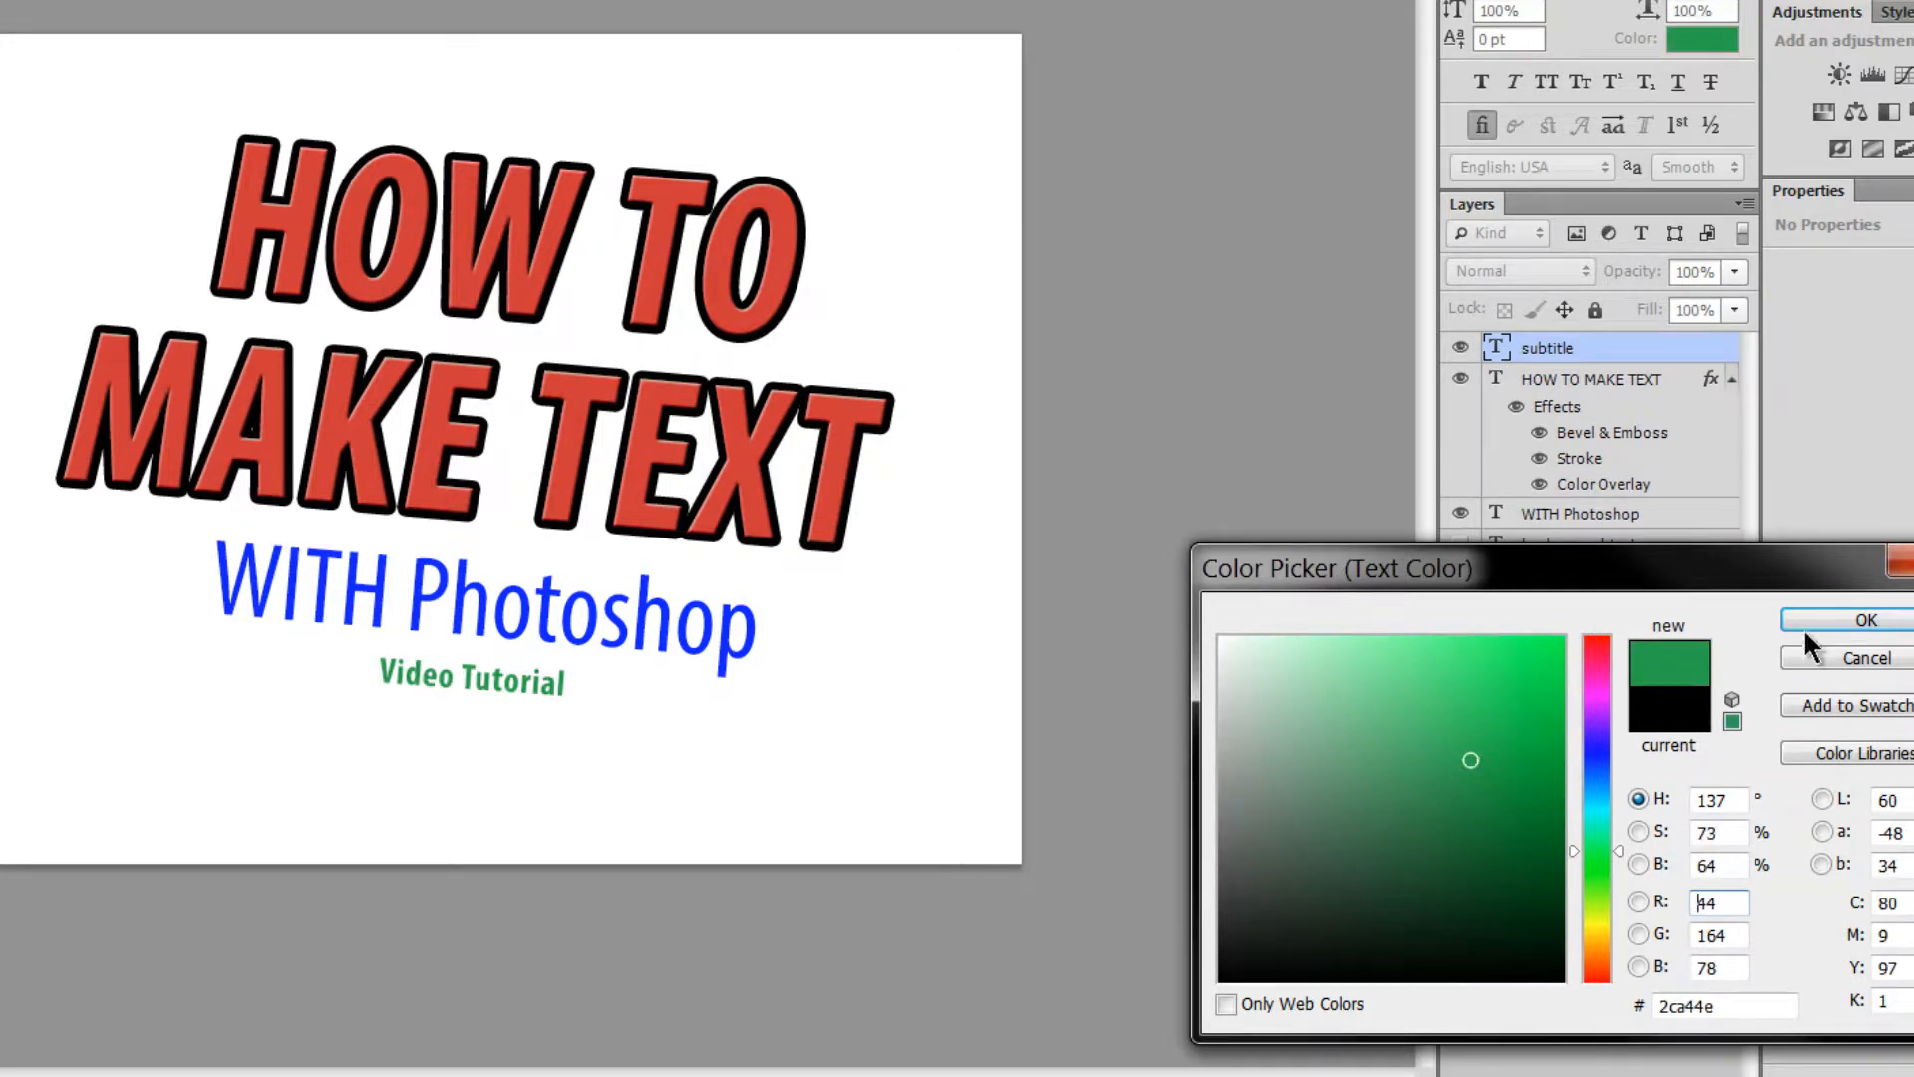
pyautogui.click(1832, 626)
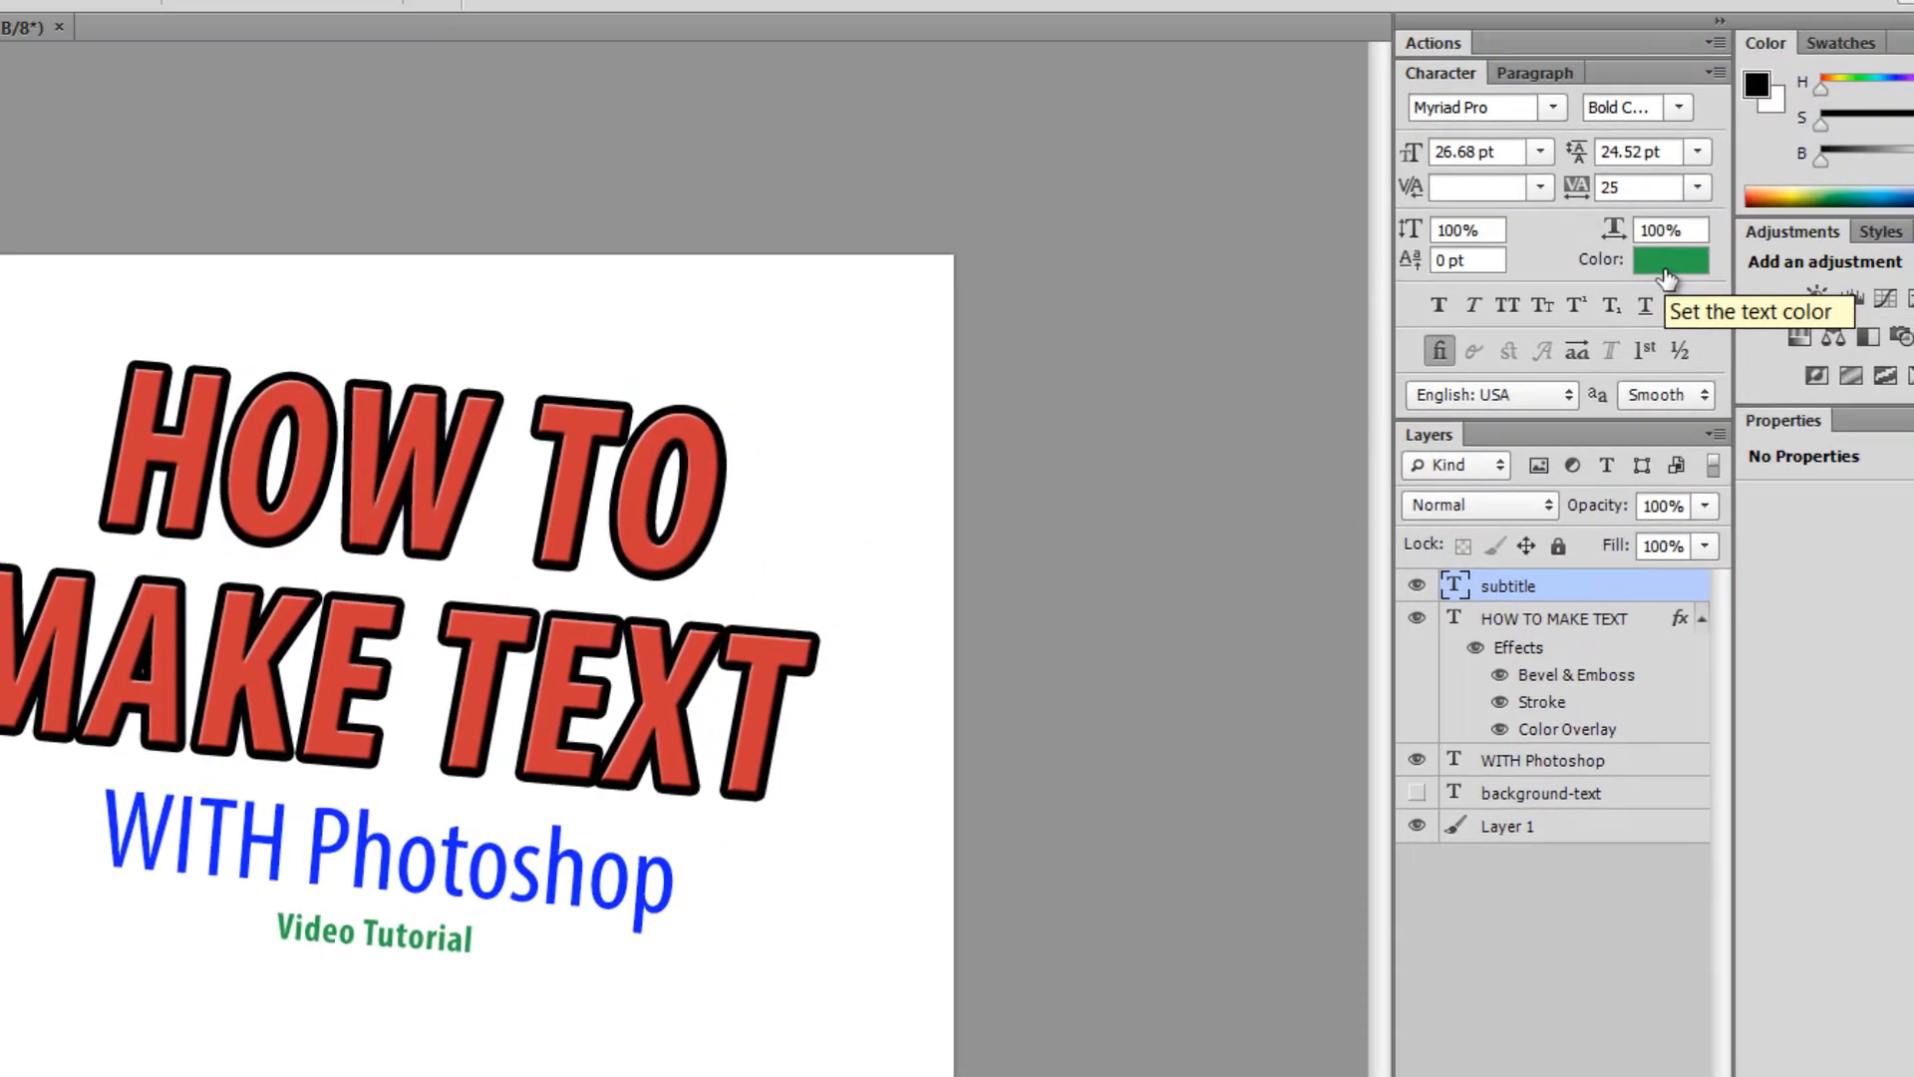
# - Set Video Tutorial in Nano Script SSi, move it down, and enlarge it with Free Transform
pyautogui.click(1554, 106)
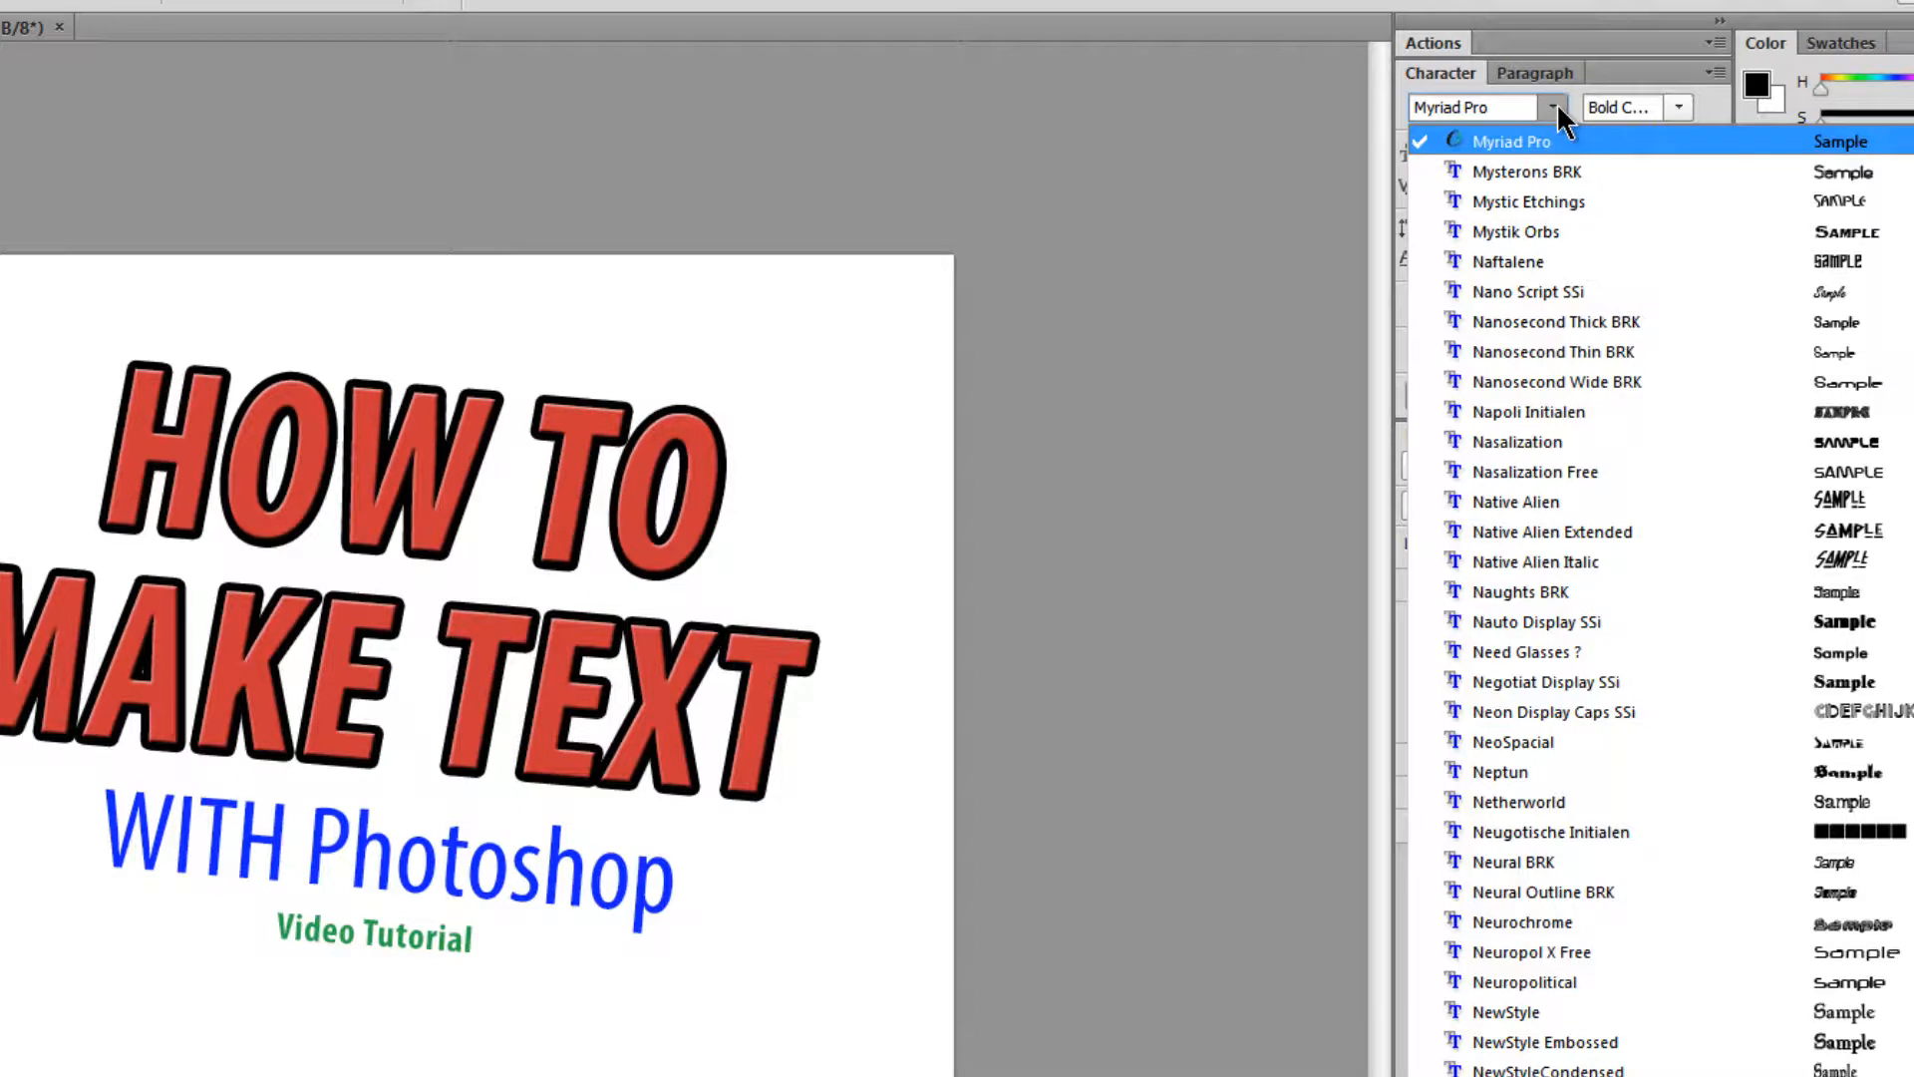
pyautogui.click(1551, 292)
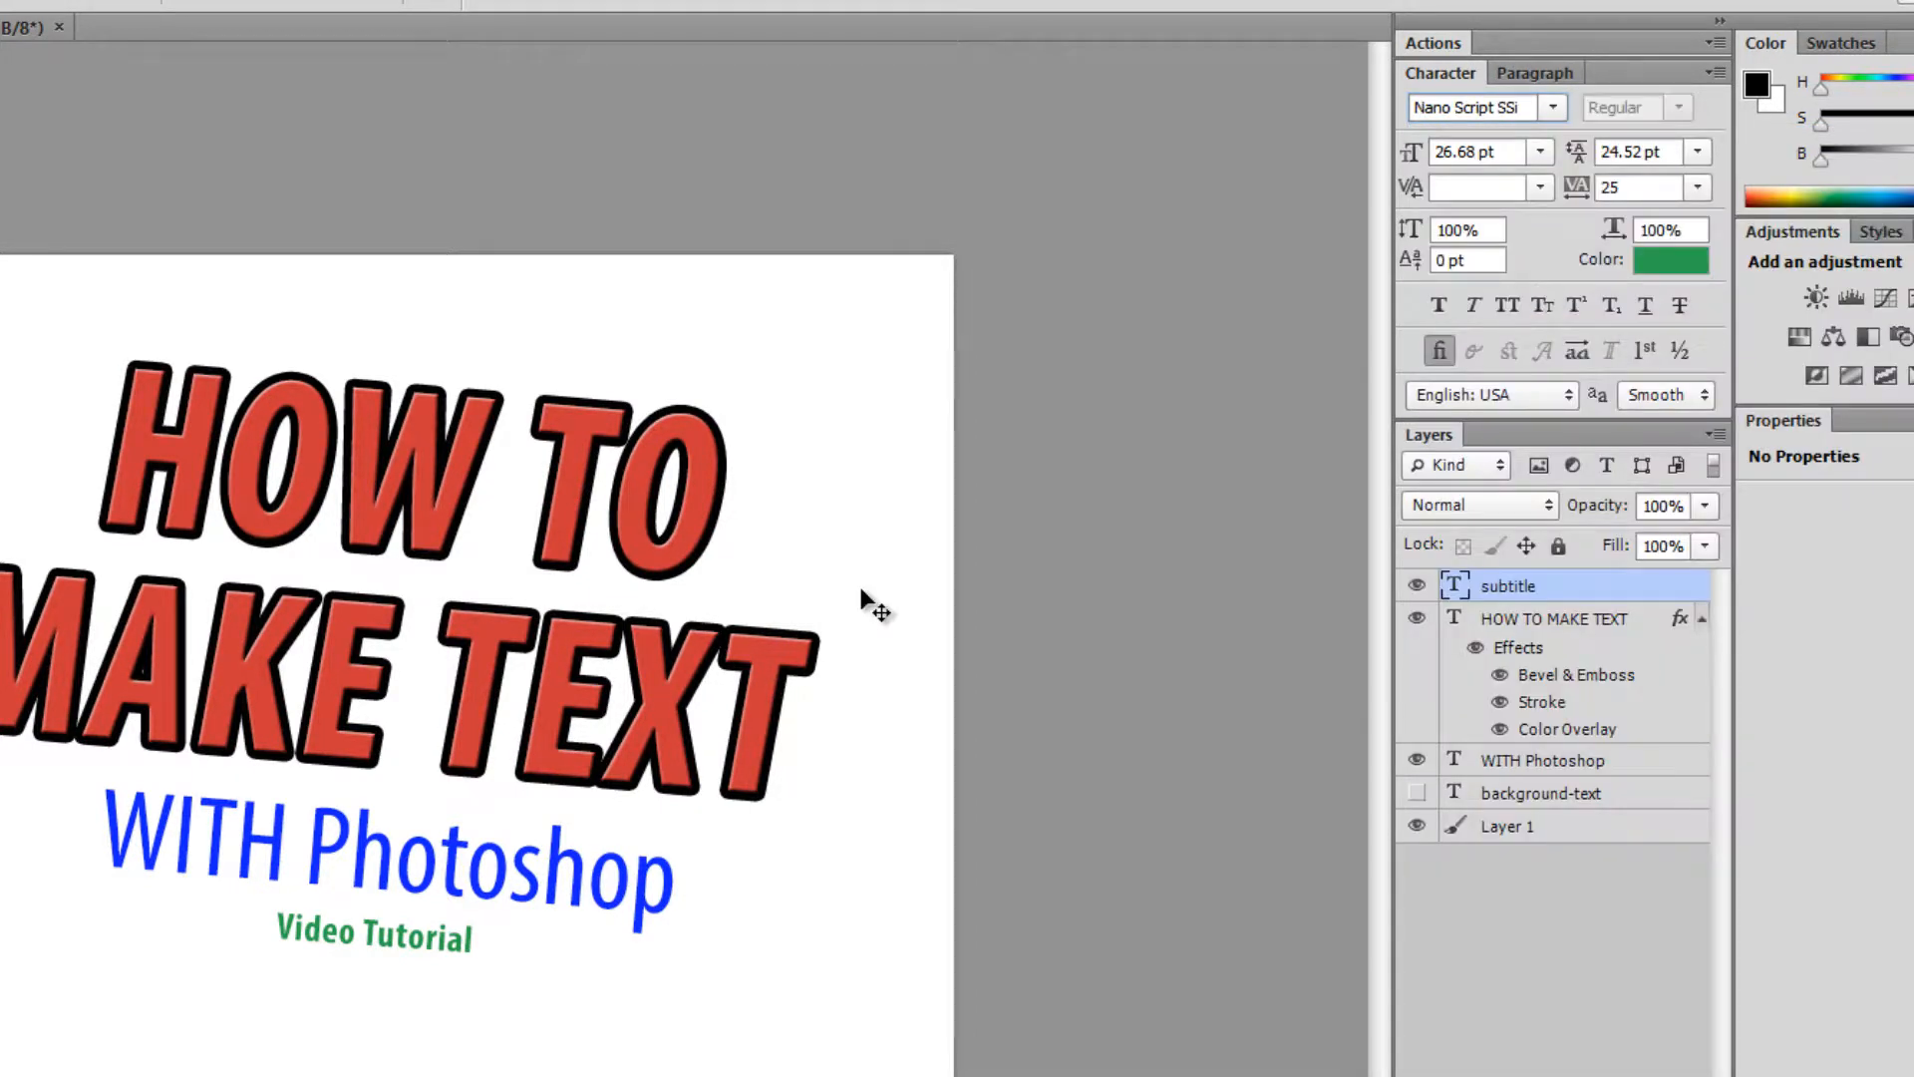
pyautogui.moveTo(436, 952); pyautogui.dragTo(431, 977)
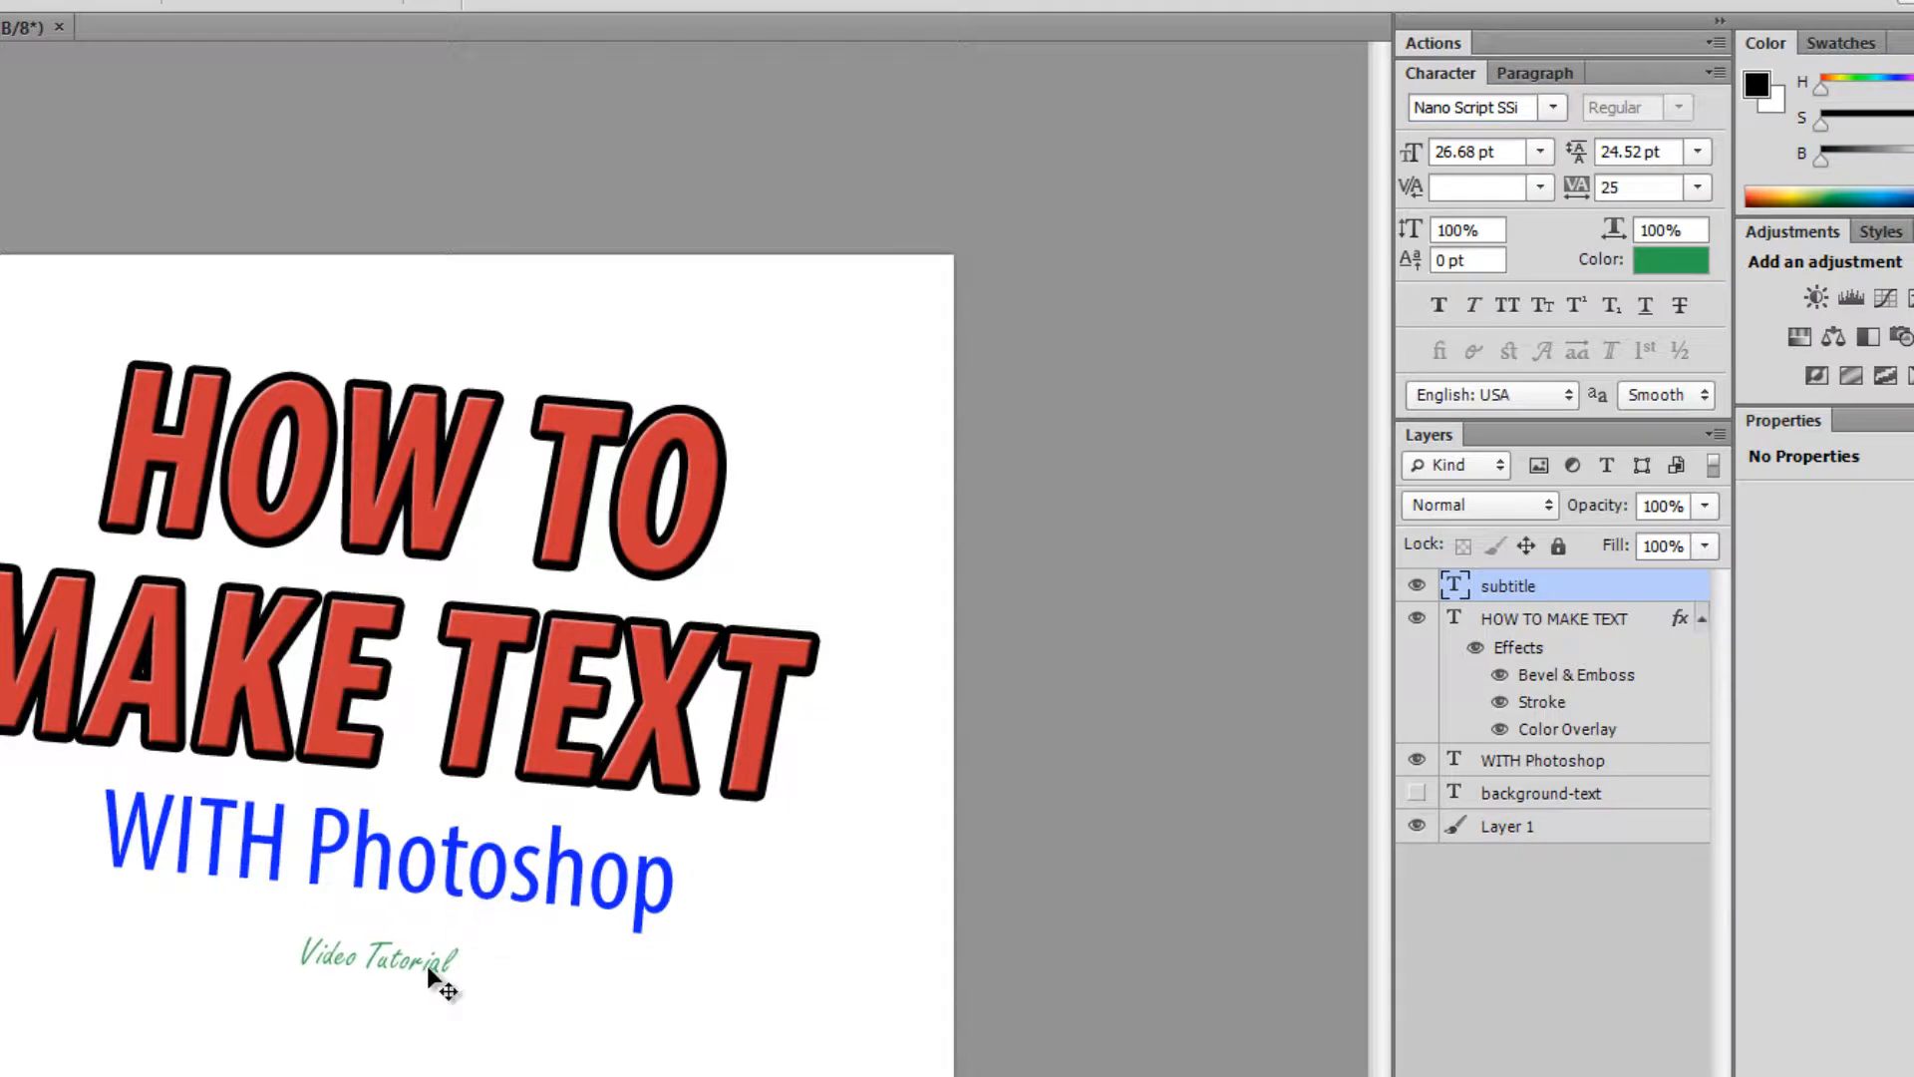
pyautogui.hotkey('ctrl', 't')
pyautogui.moveTo(481, 917); pyautogui.dragTo(542, 902)
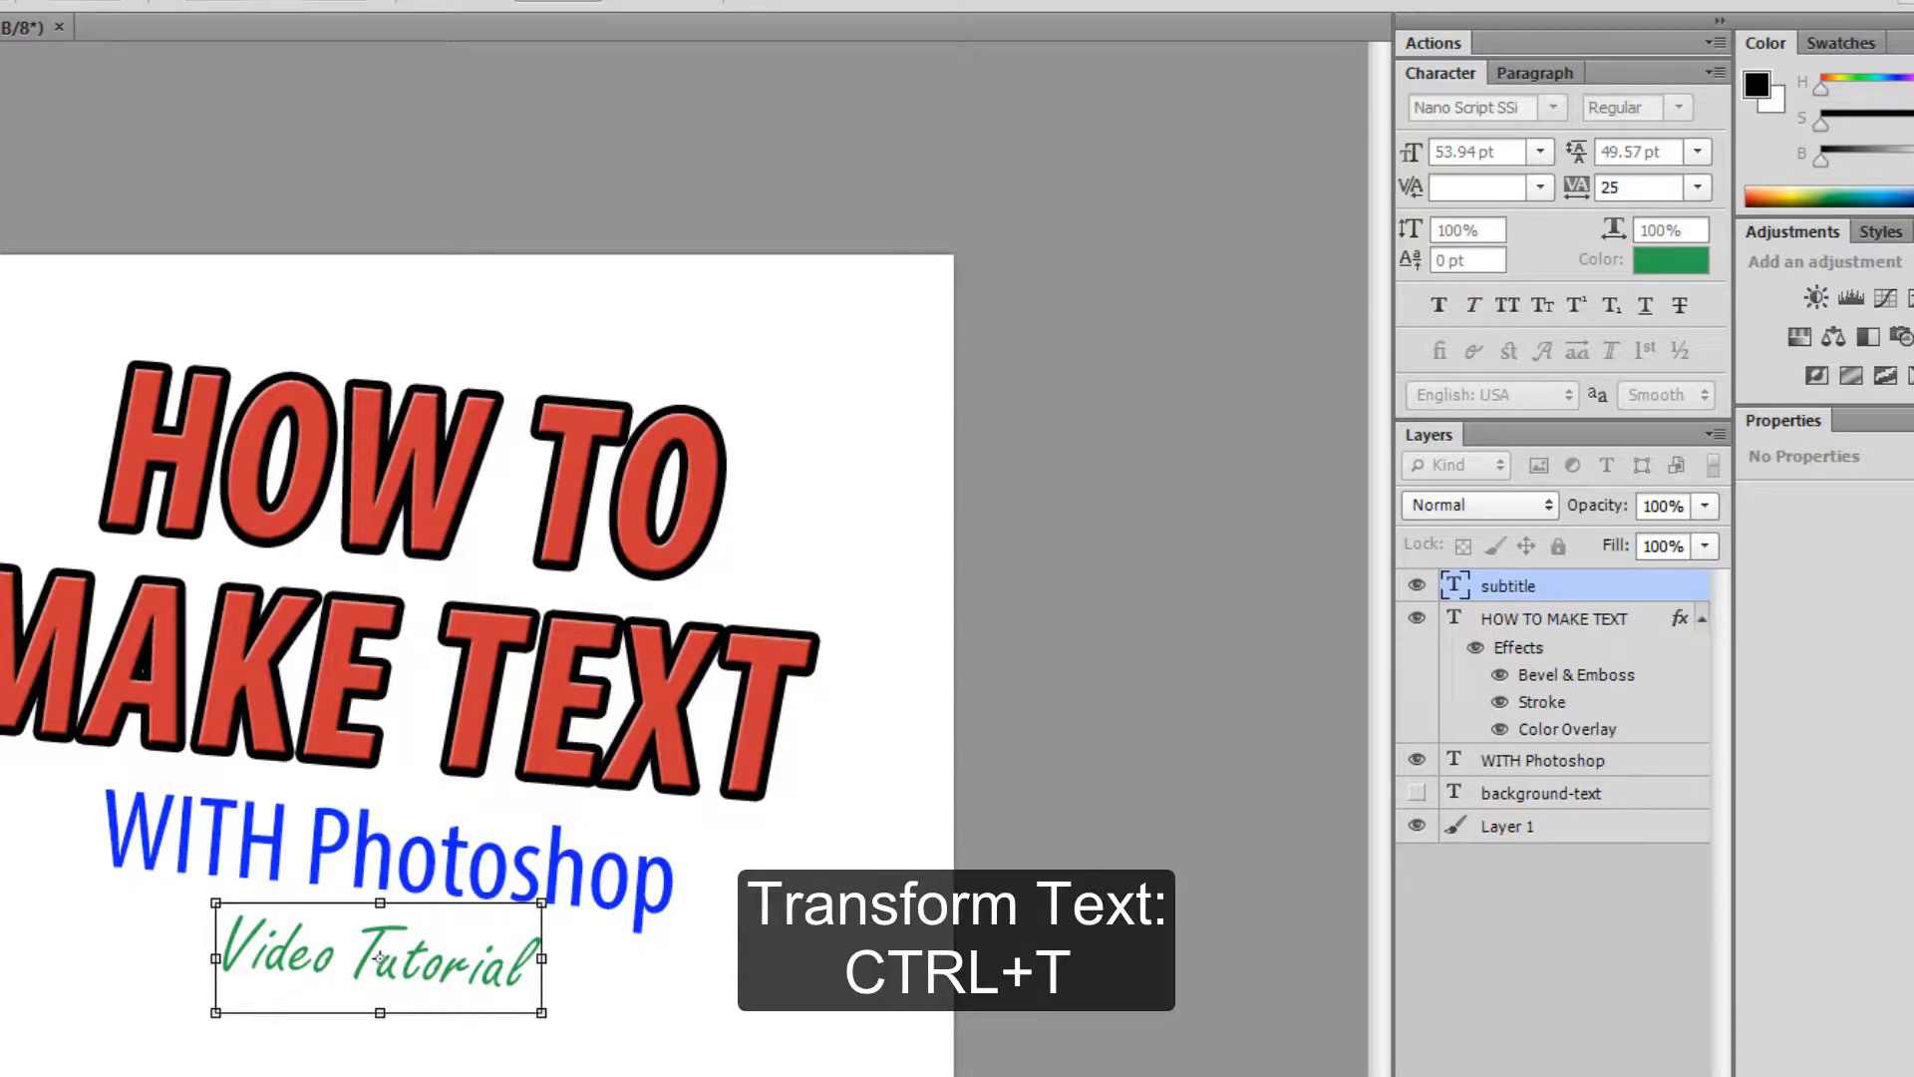
pyautogui.click(788, 3)
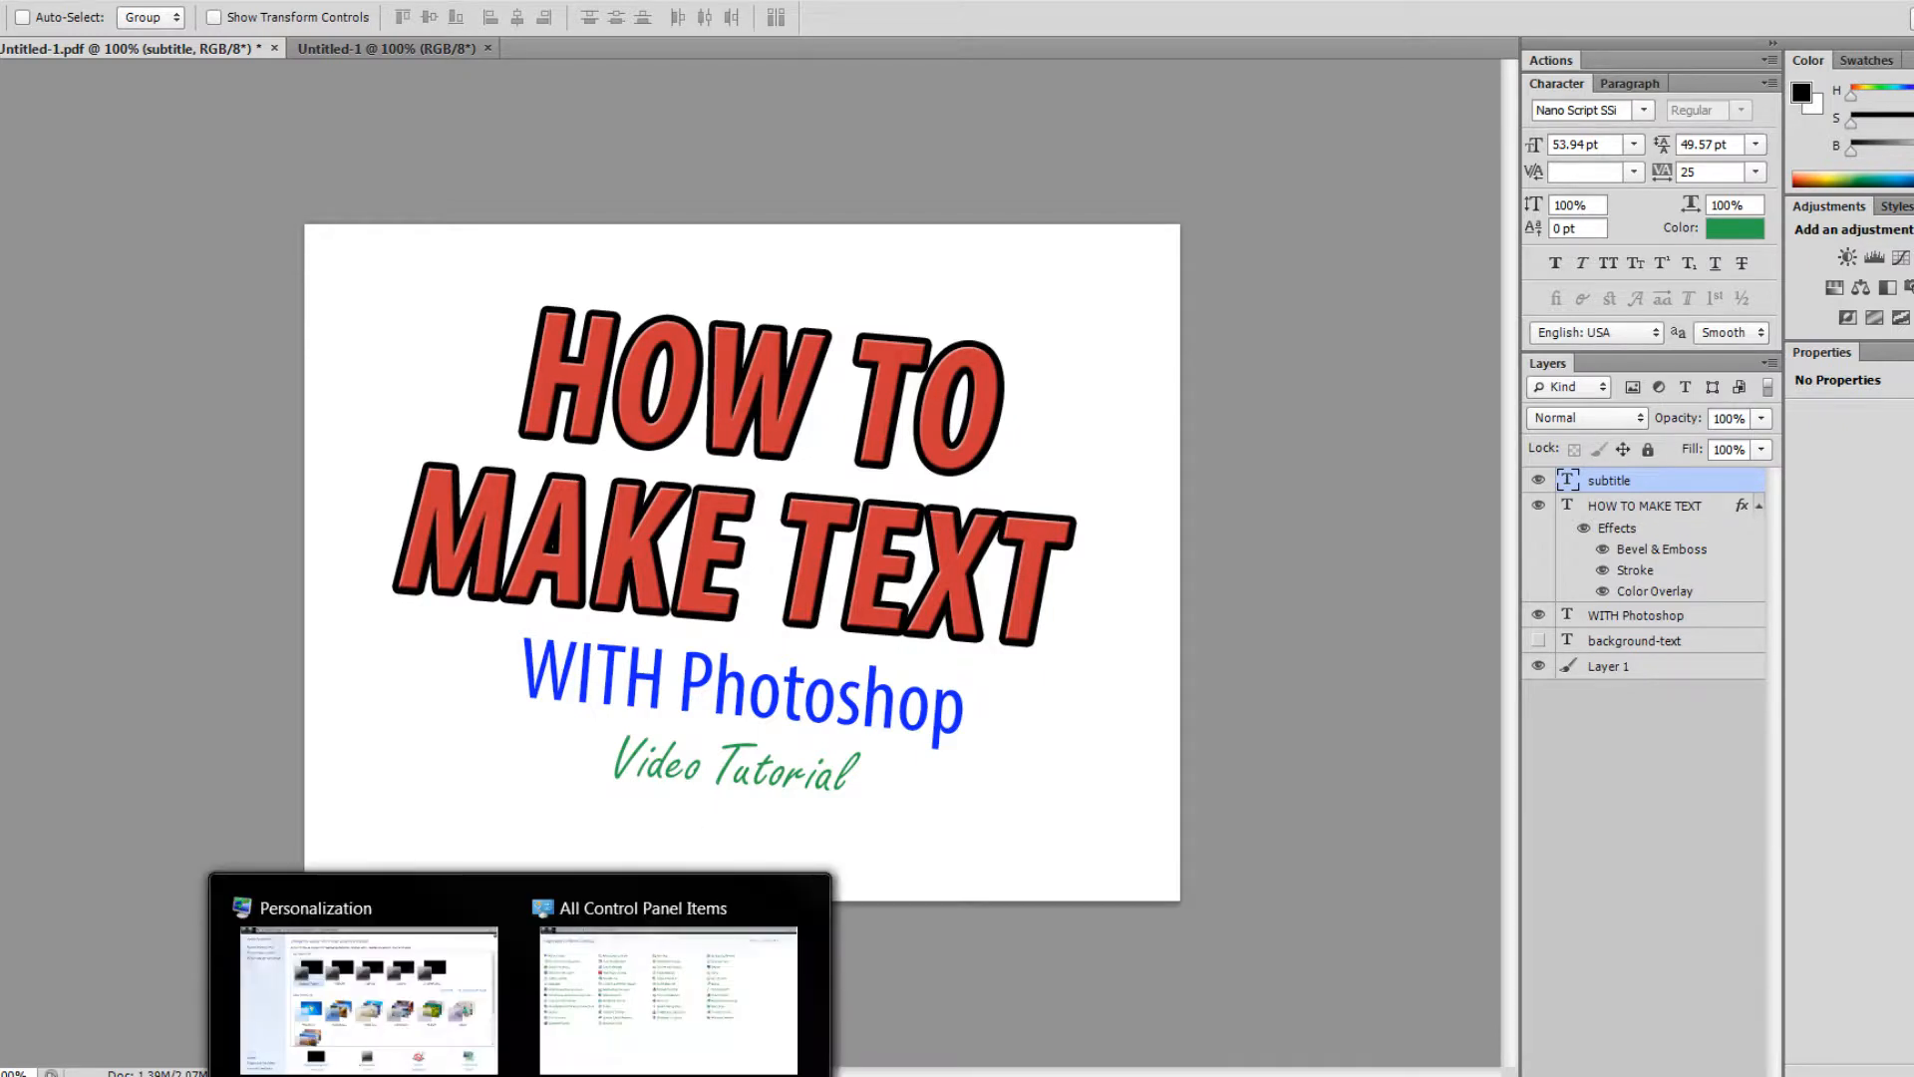
pyautogui.click(619, 984)
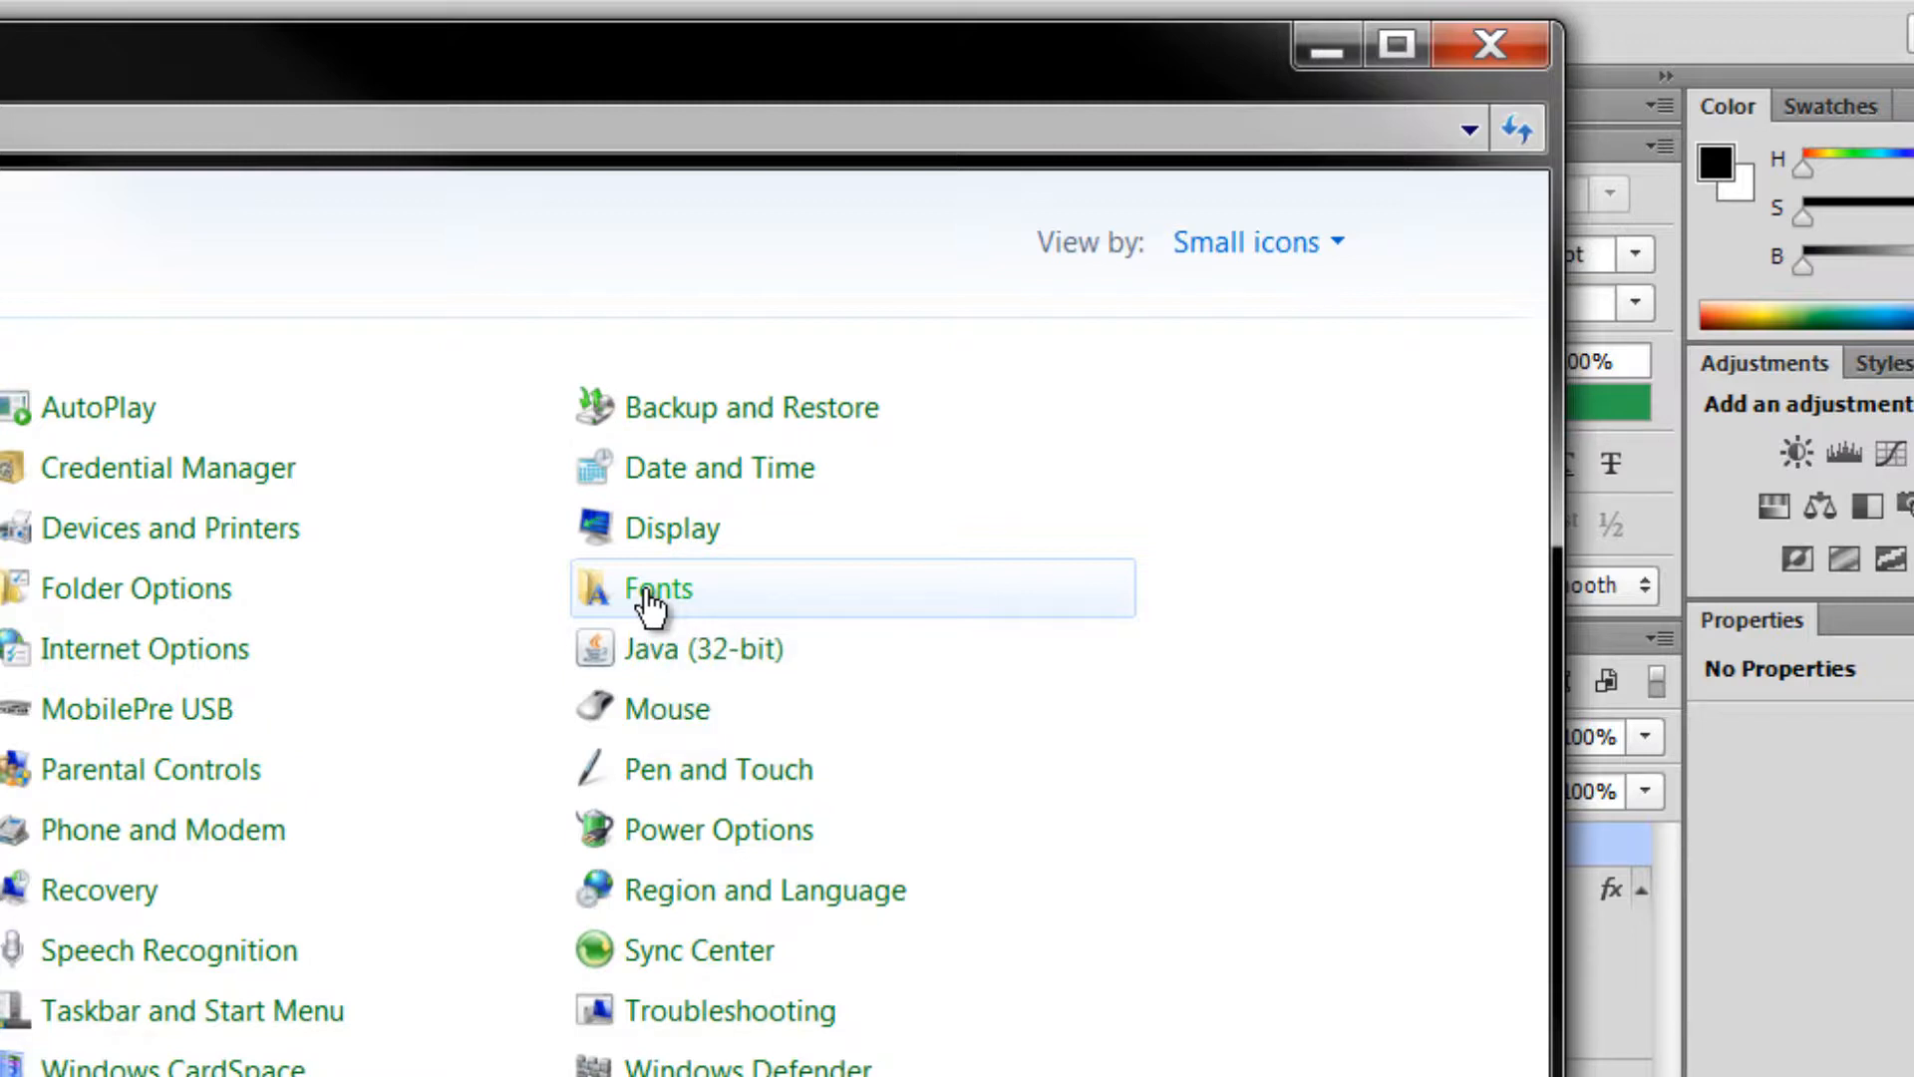
pyautogui.click(1325, 46)
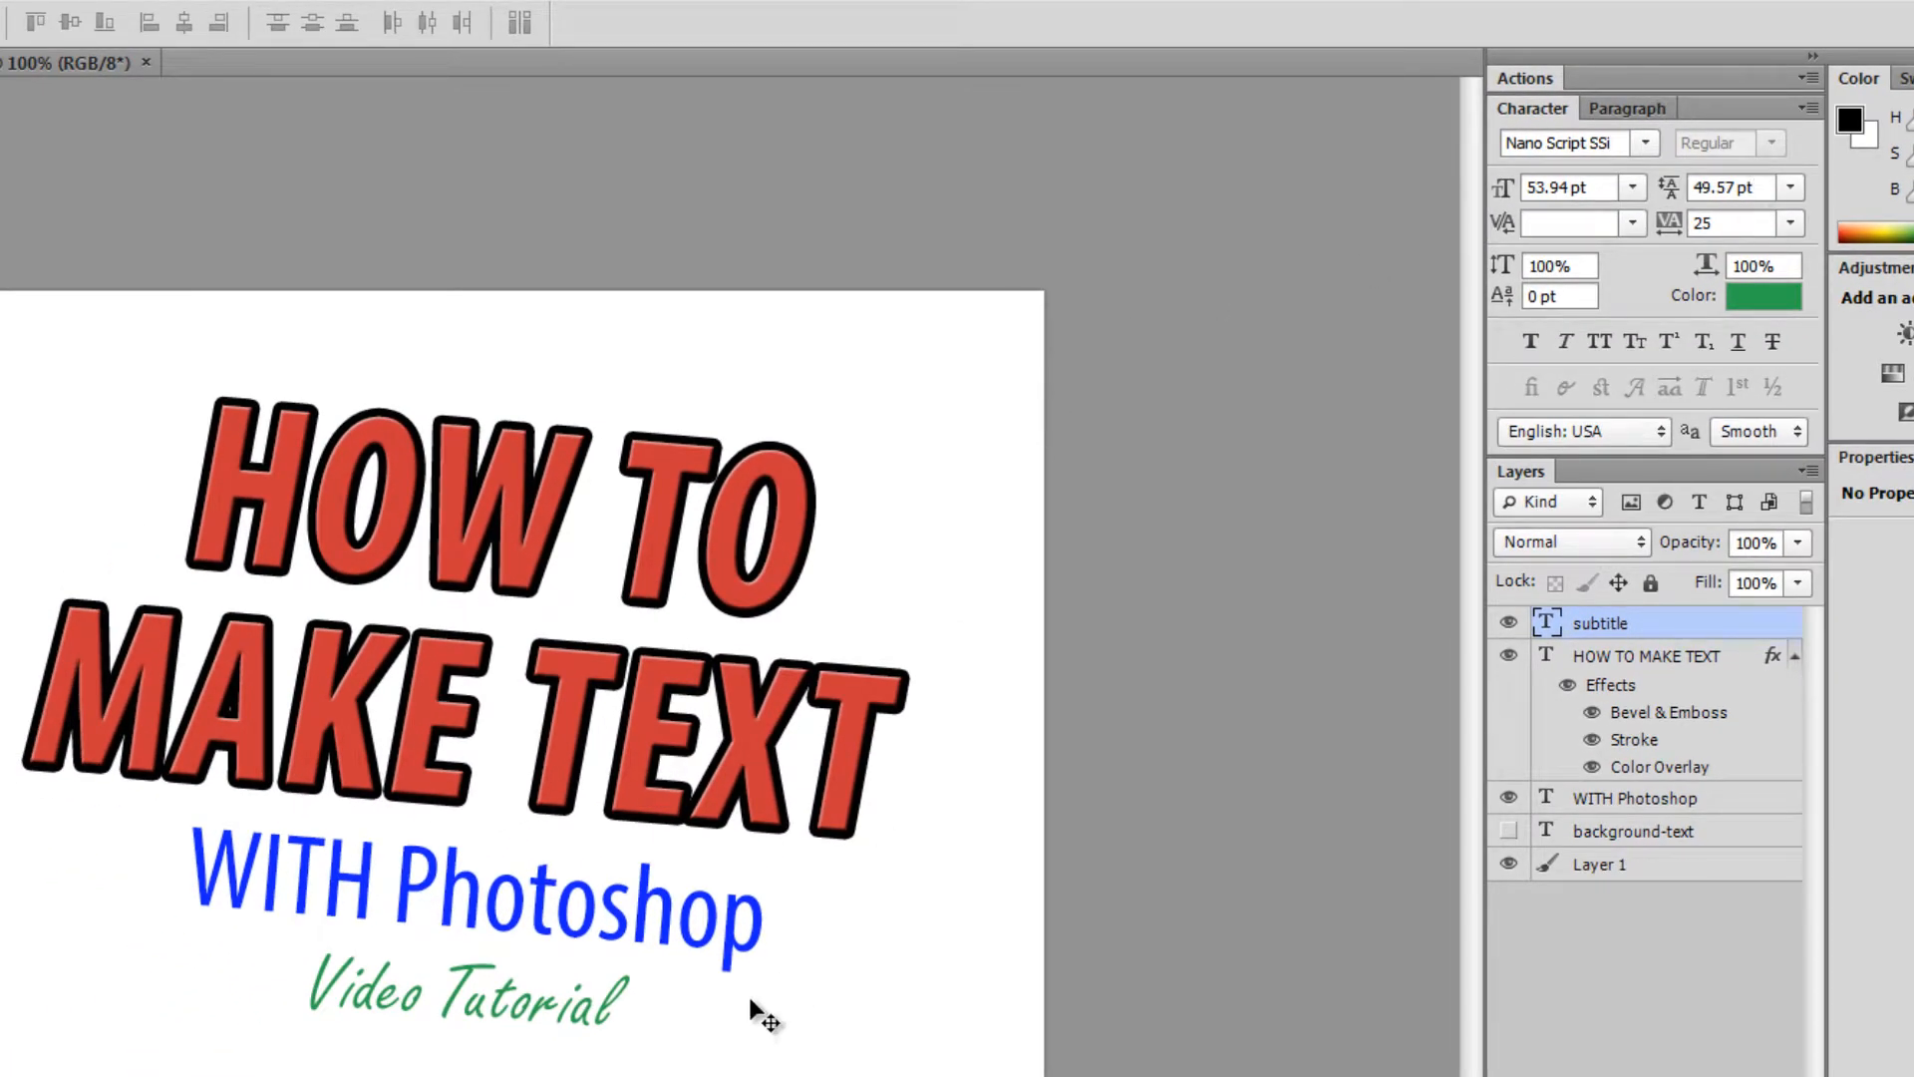
# - Change the WITH Photoshop layer's font style to Myriad Pro Bold Italic
pyautogui.click(1655, 798)
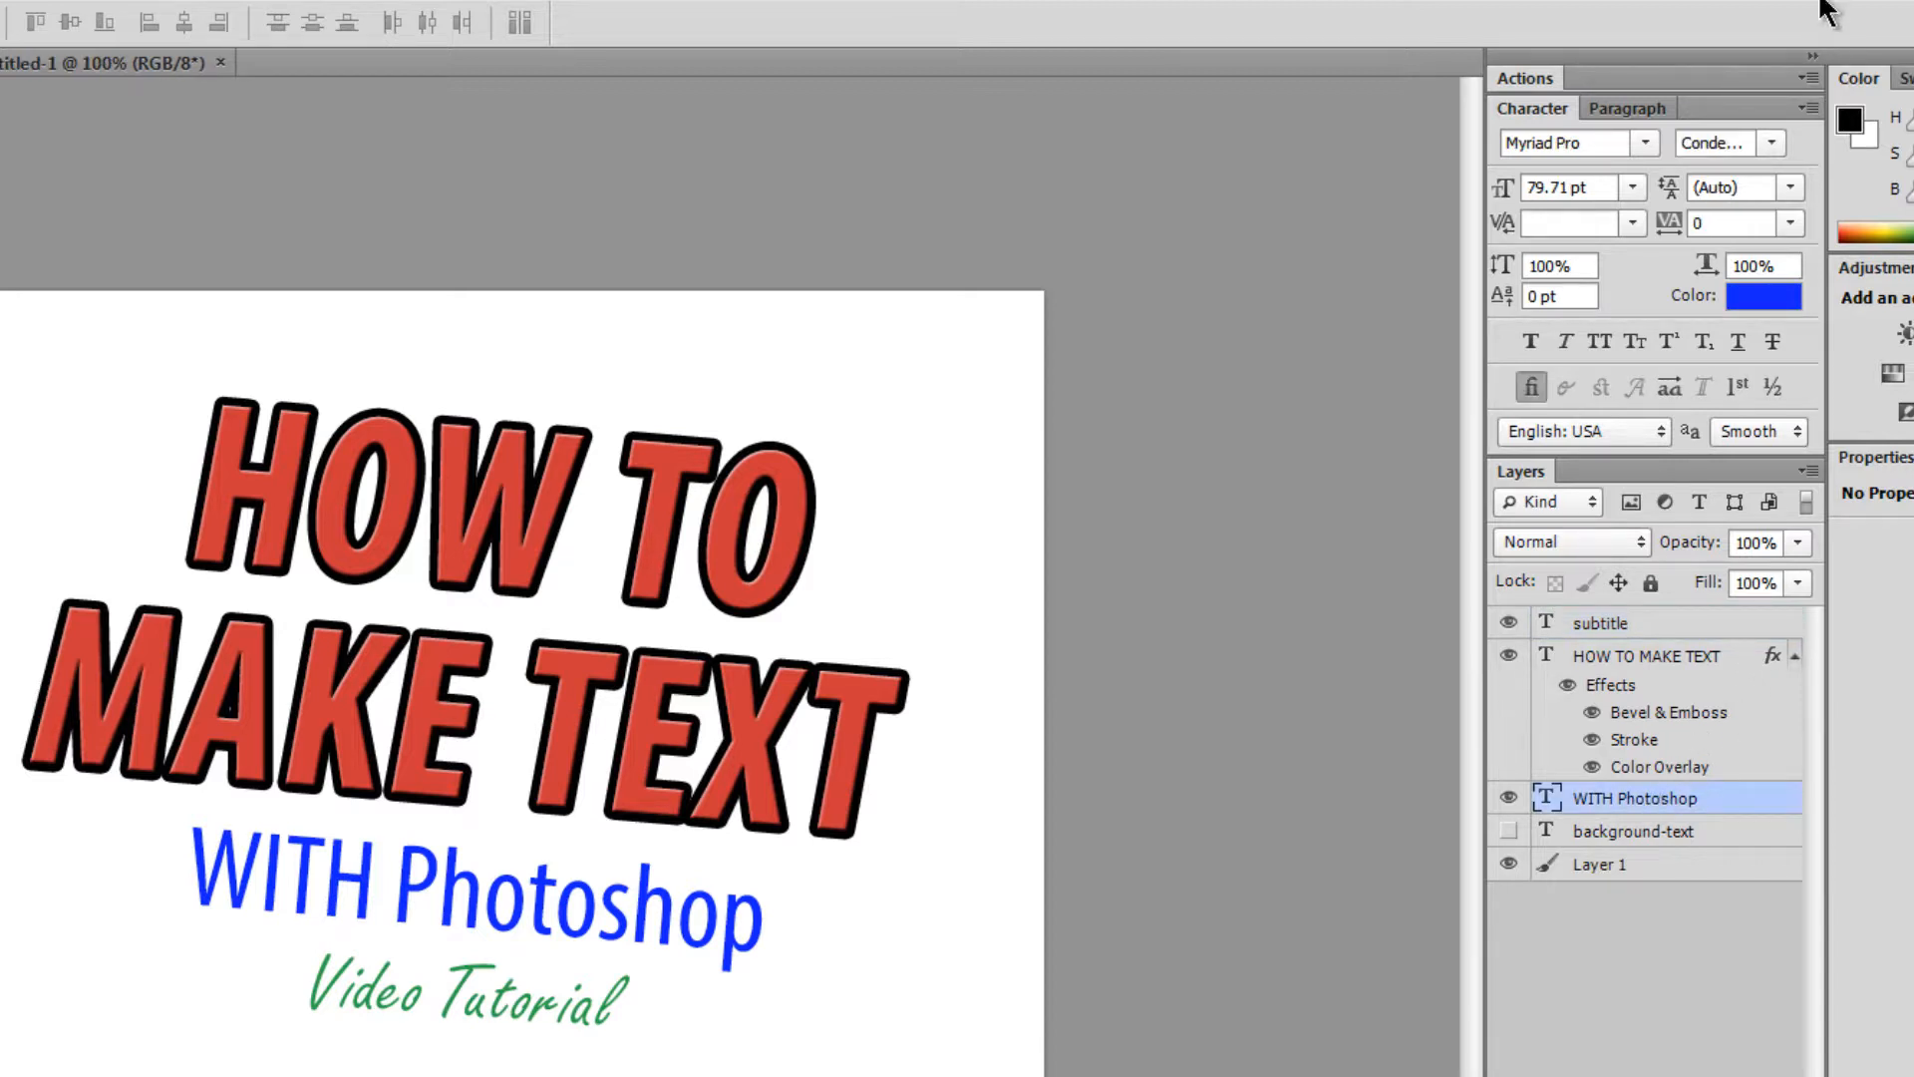
pyautogui.click(1773, 143)
pyautogui.click(1773, 145)
pyautogui.click(1772, 143)
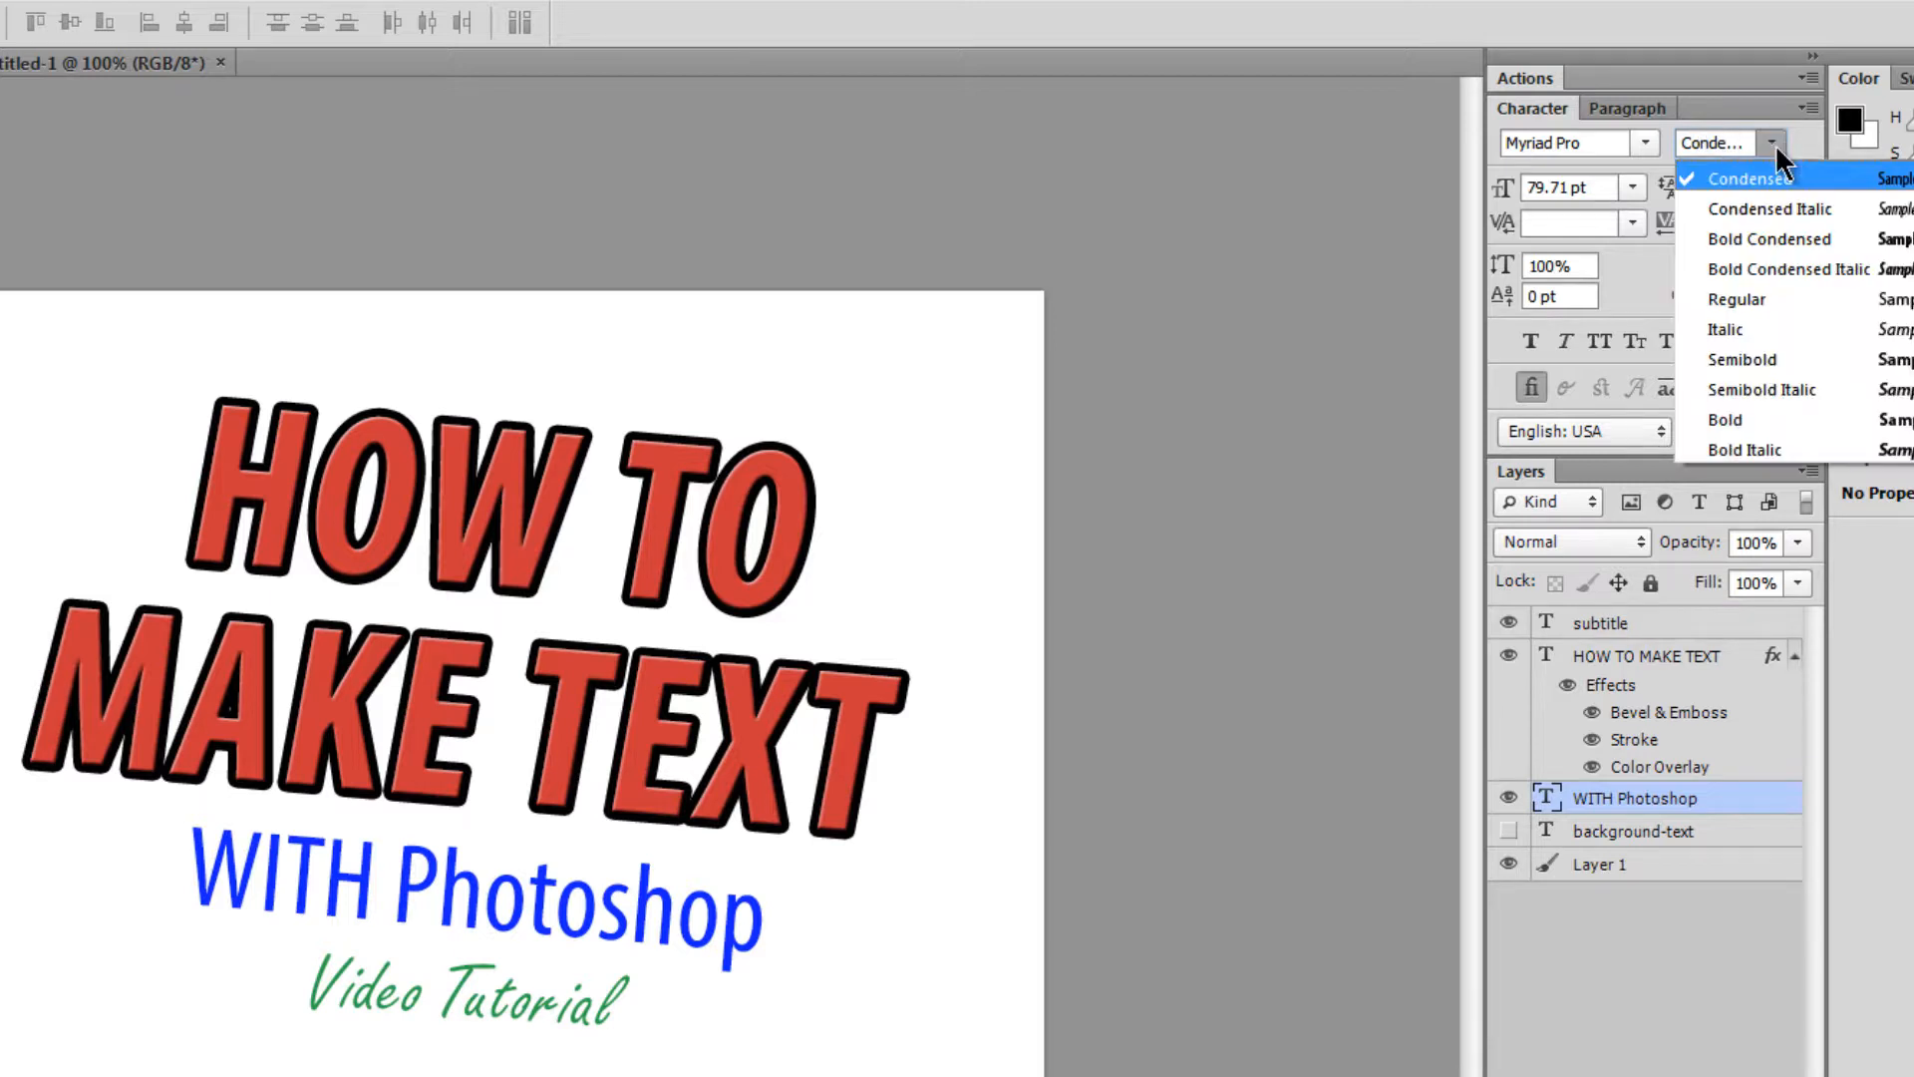
pyautogui.click(1749, 311)
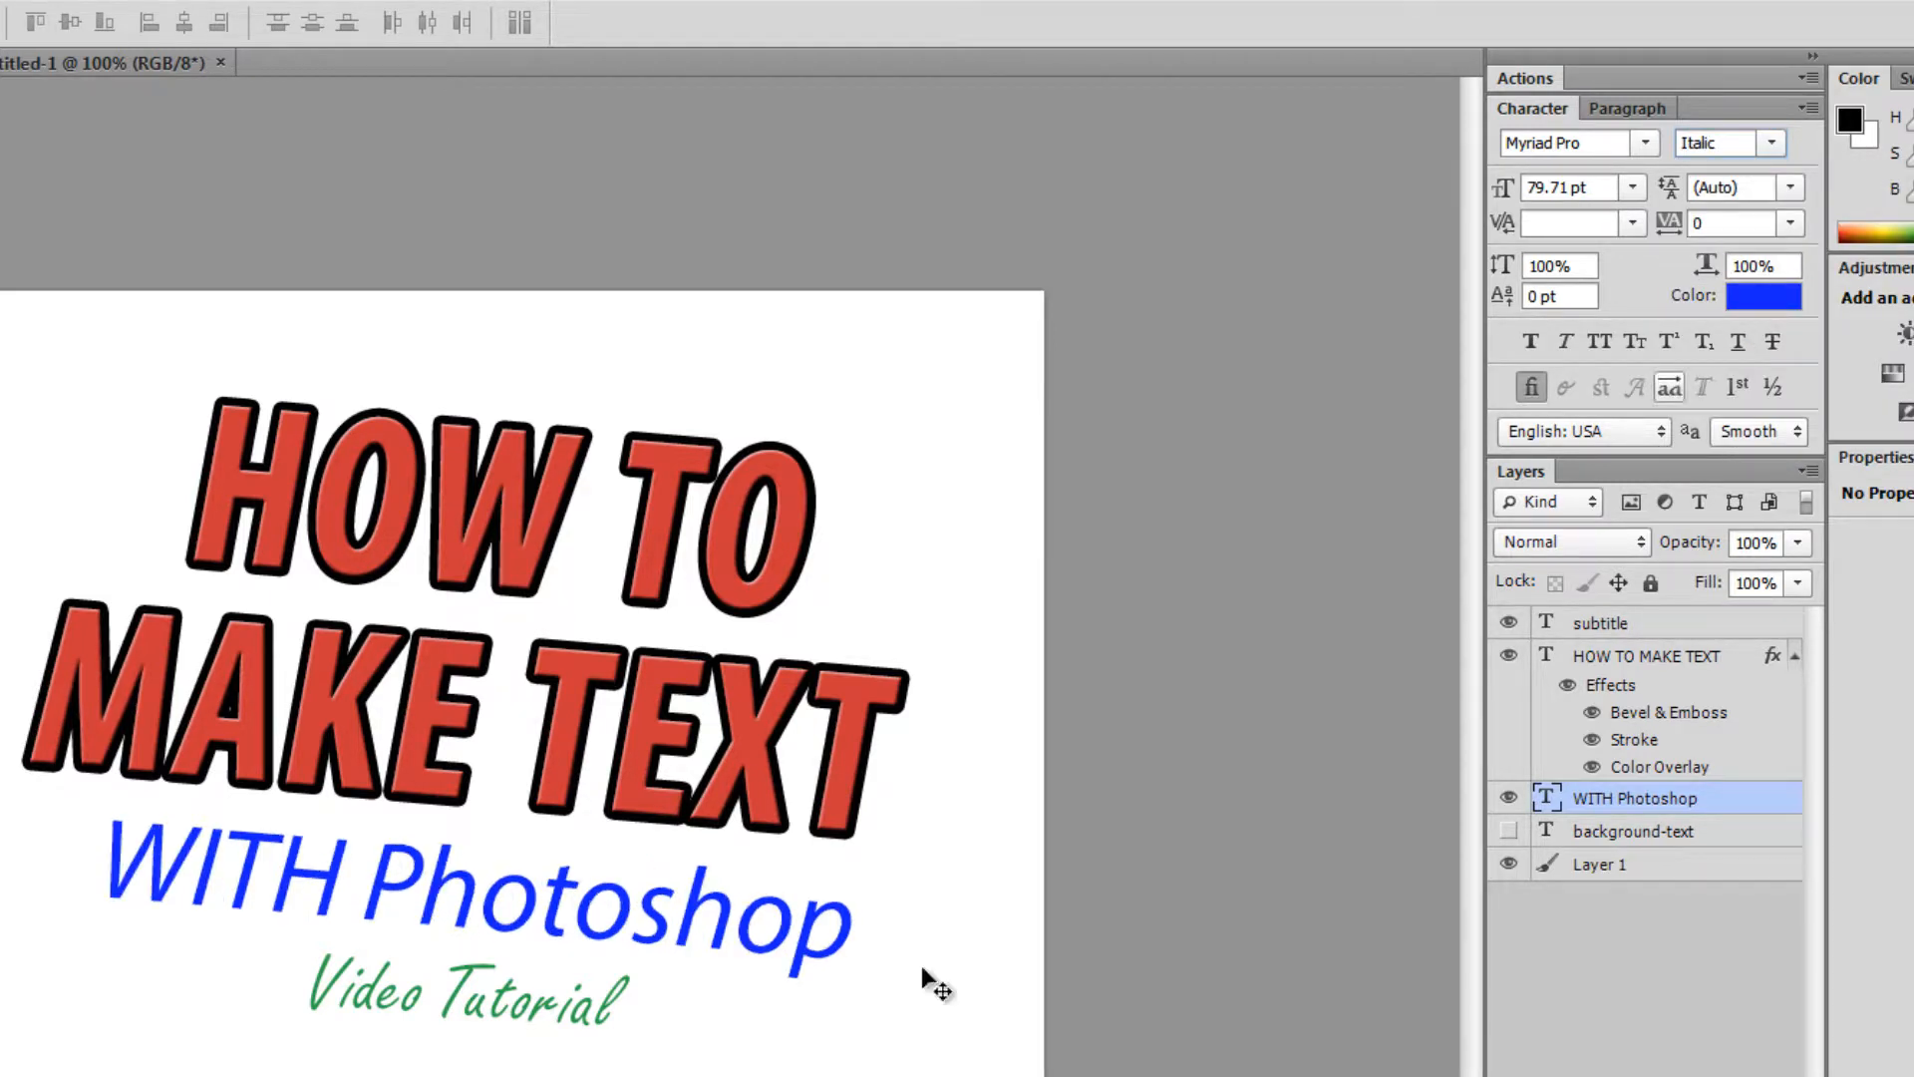
pyautogui.click(1771, 143)
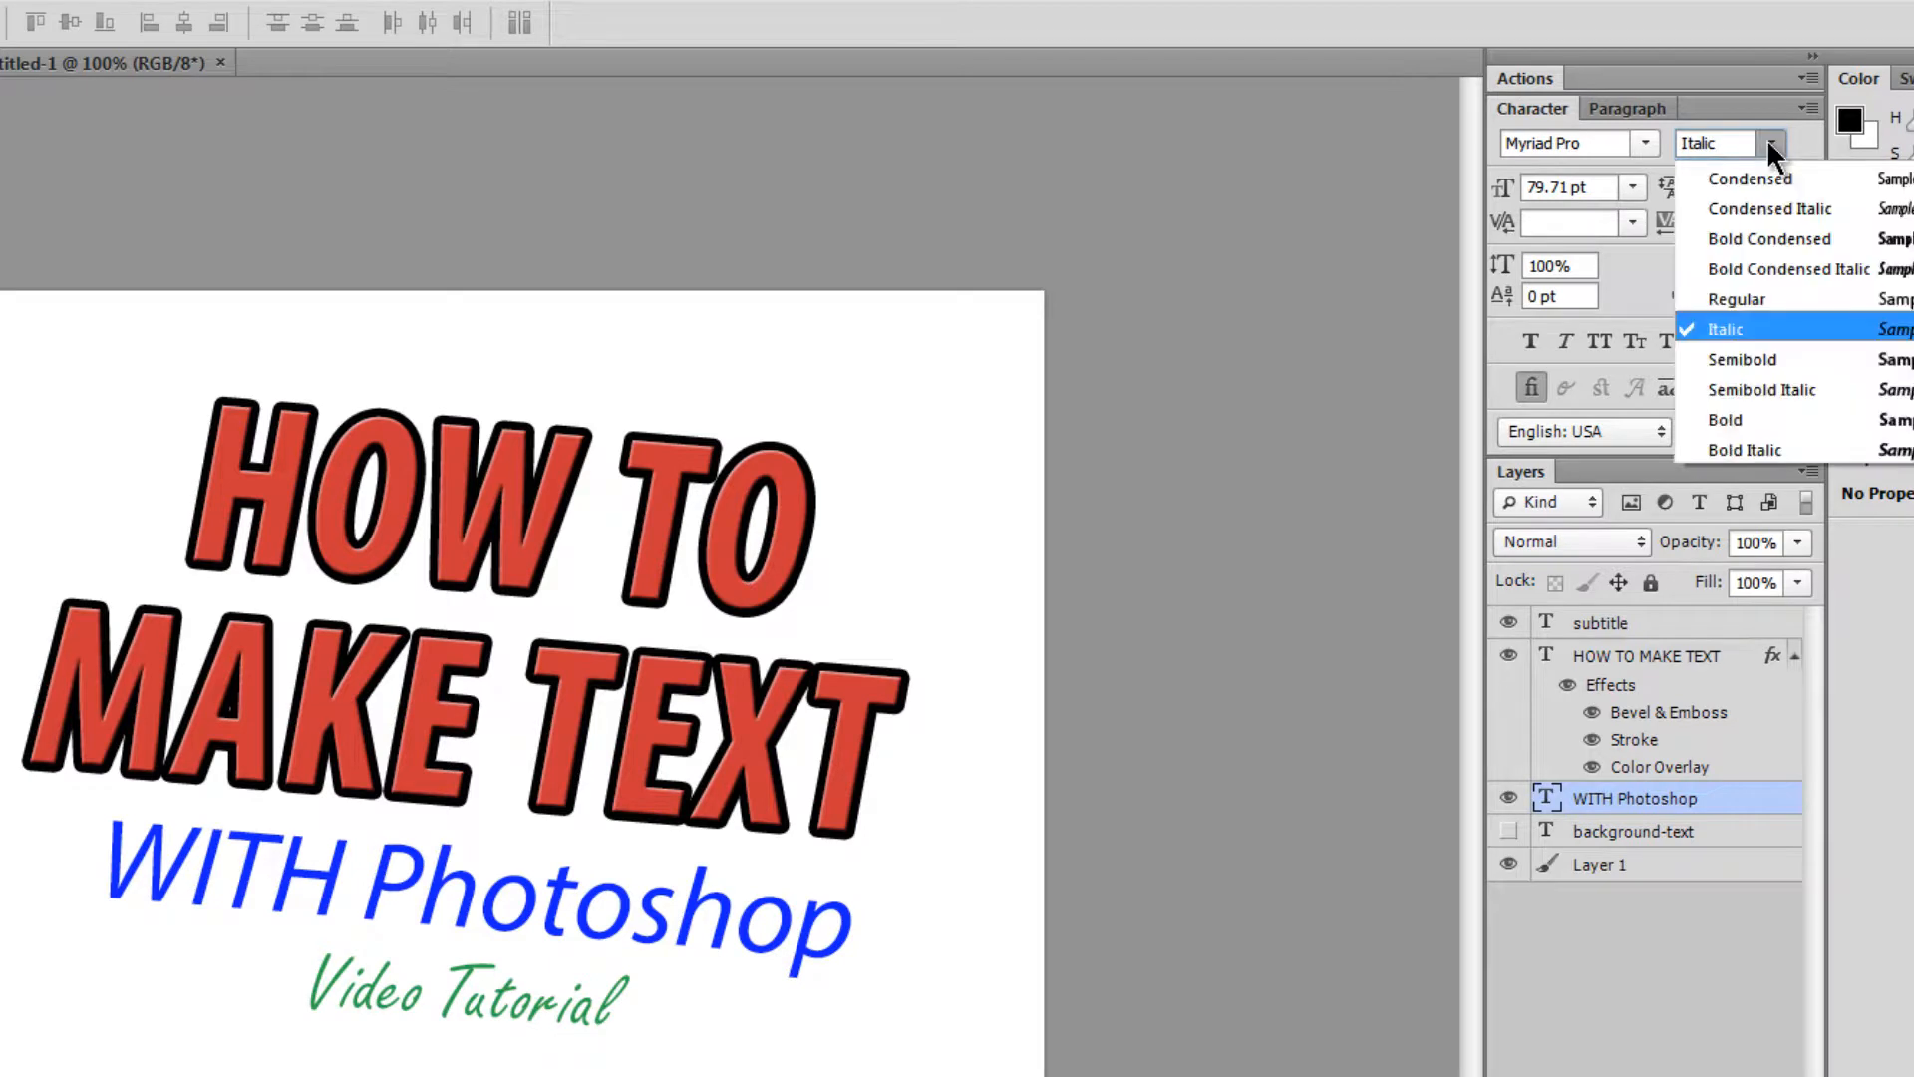
pyautogui.click(1755, 449)
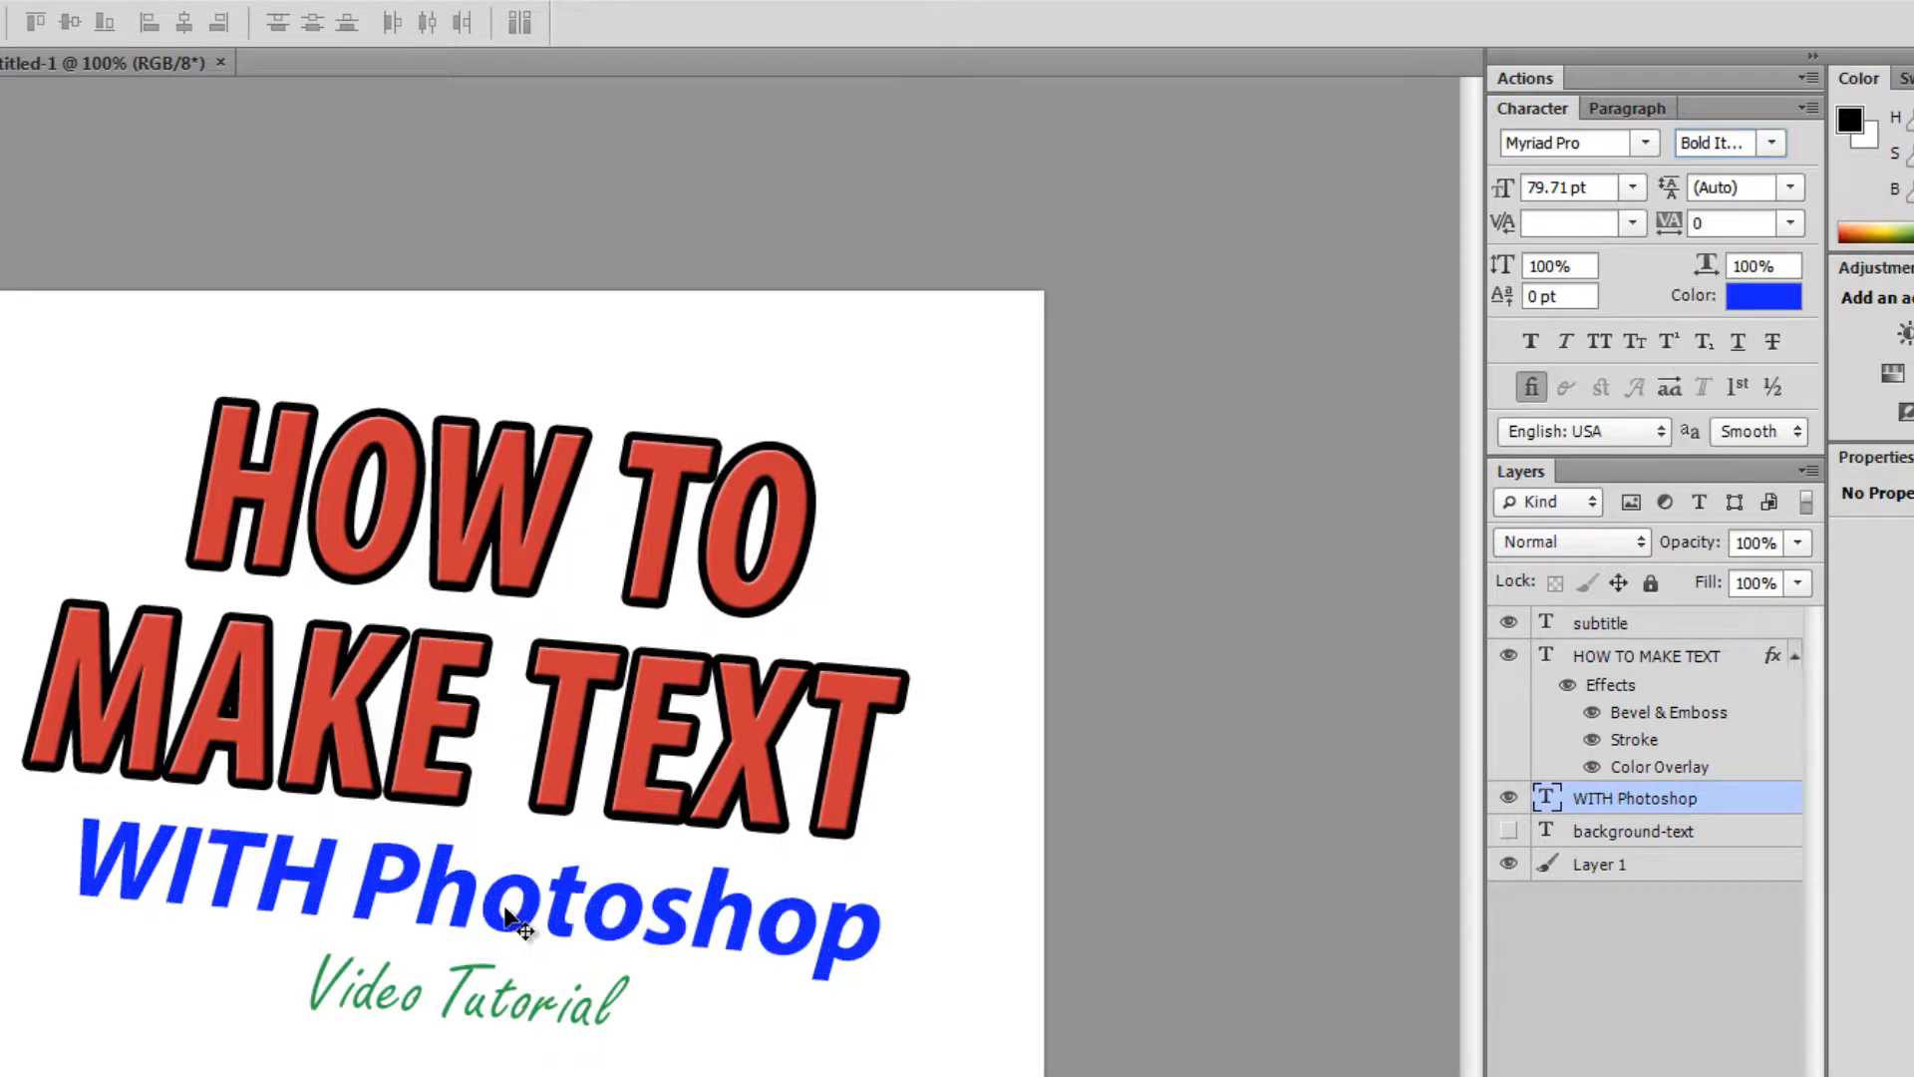
pyautogui.click(1774, 136)
pyautogui.click(1775, 136)
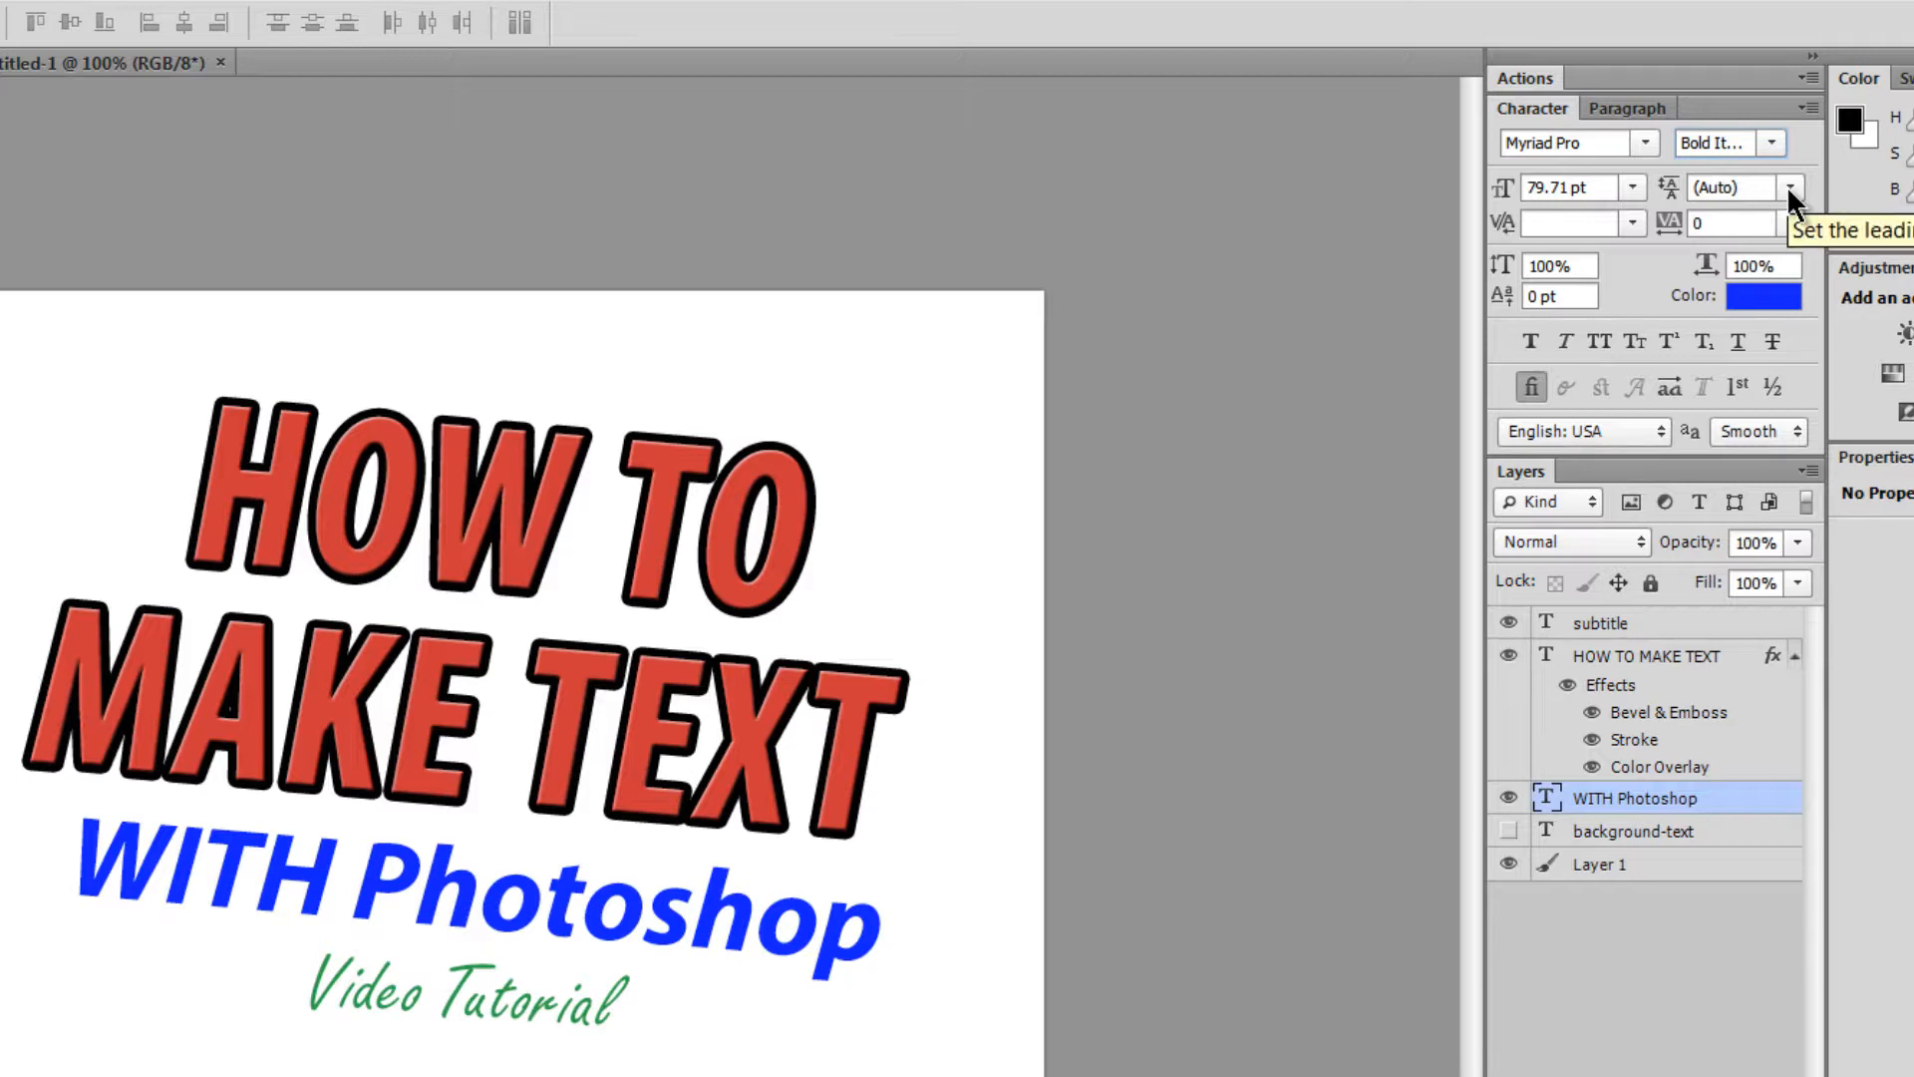
# - Set the HOW TO MAKE TEXT headline leading to 150 pt after trying 6 pt and Auto
pyautogui.click(1625, 659)
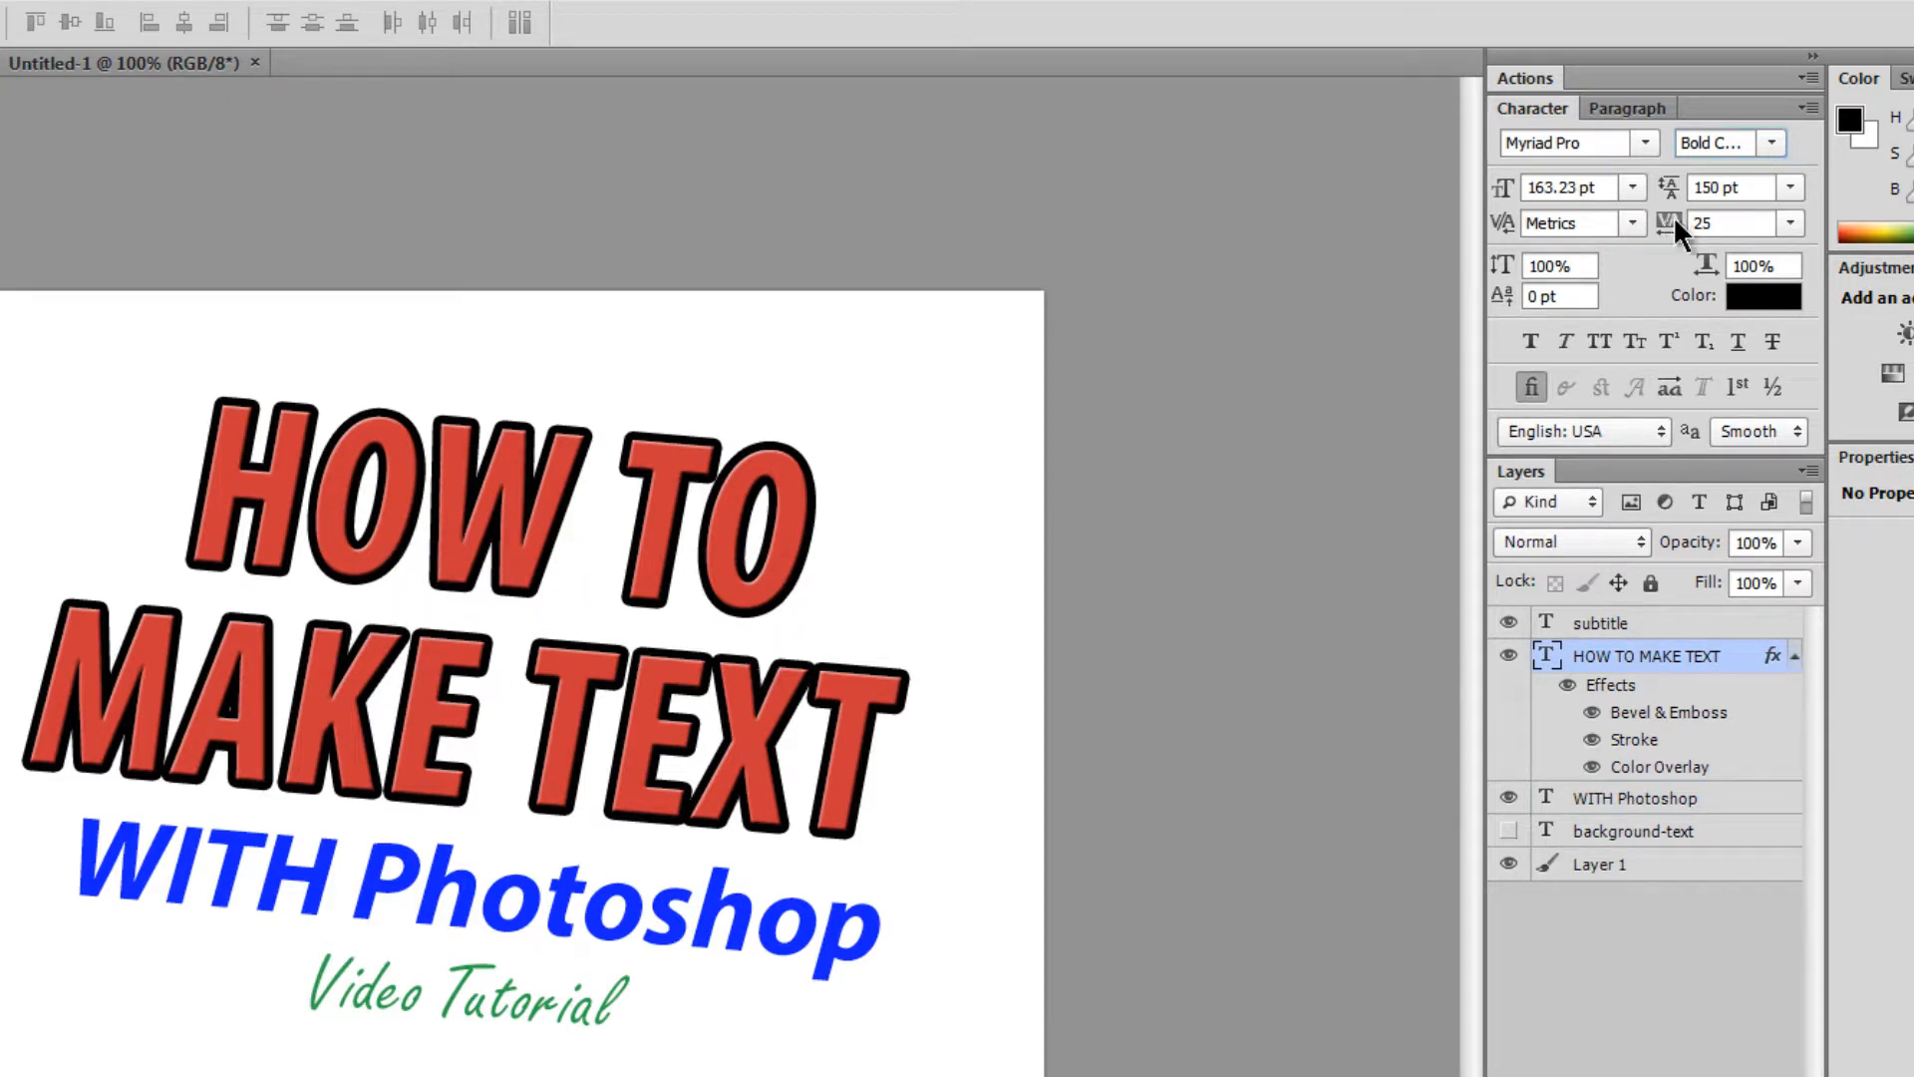
pyautogui.click(1791, 188)
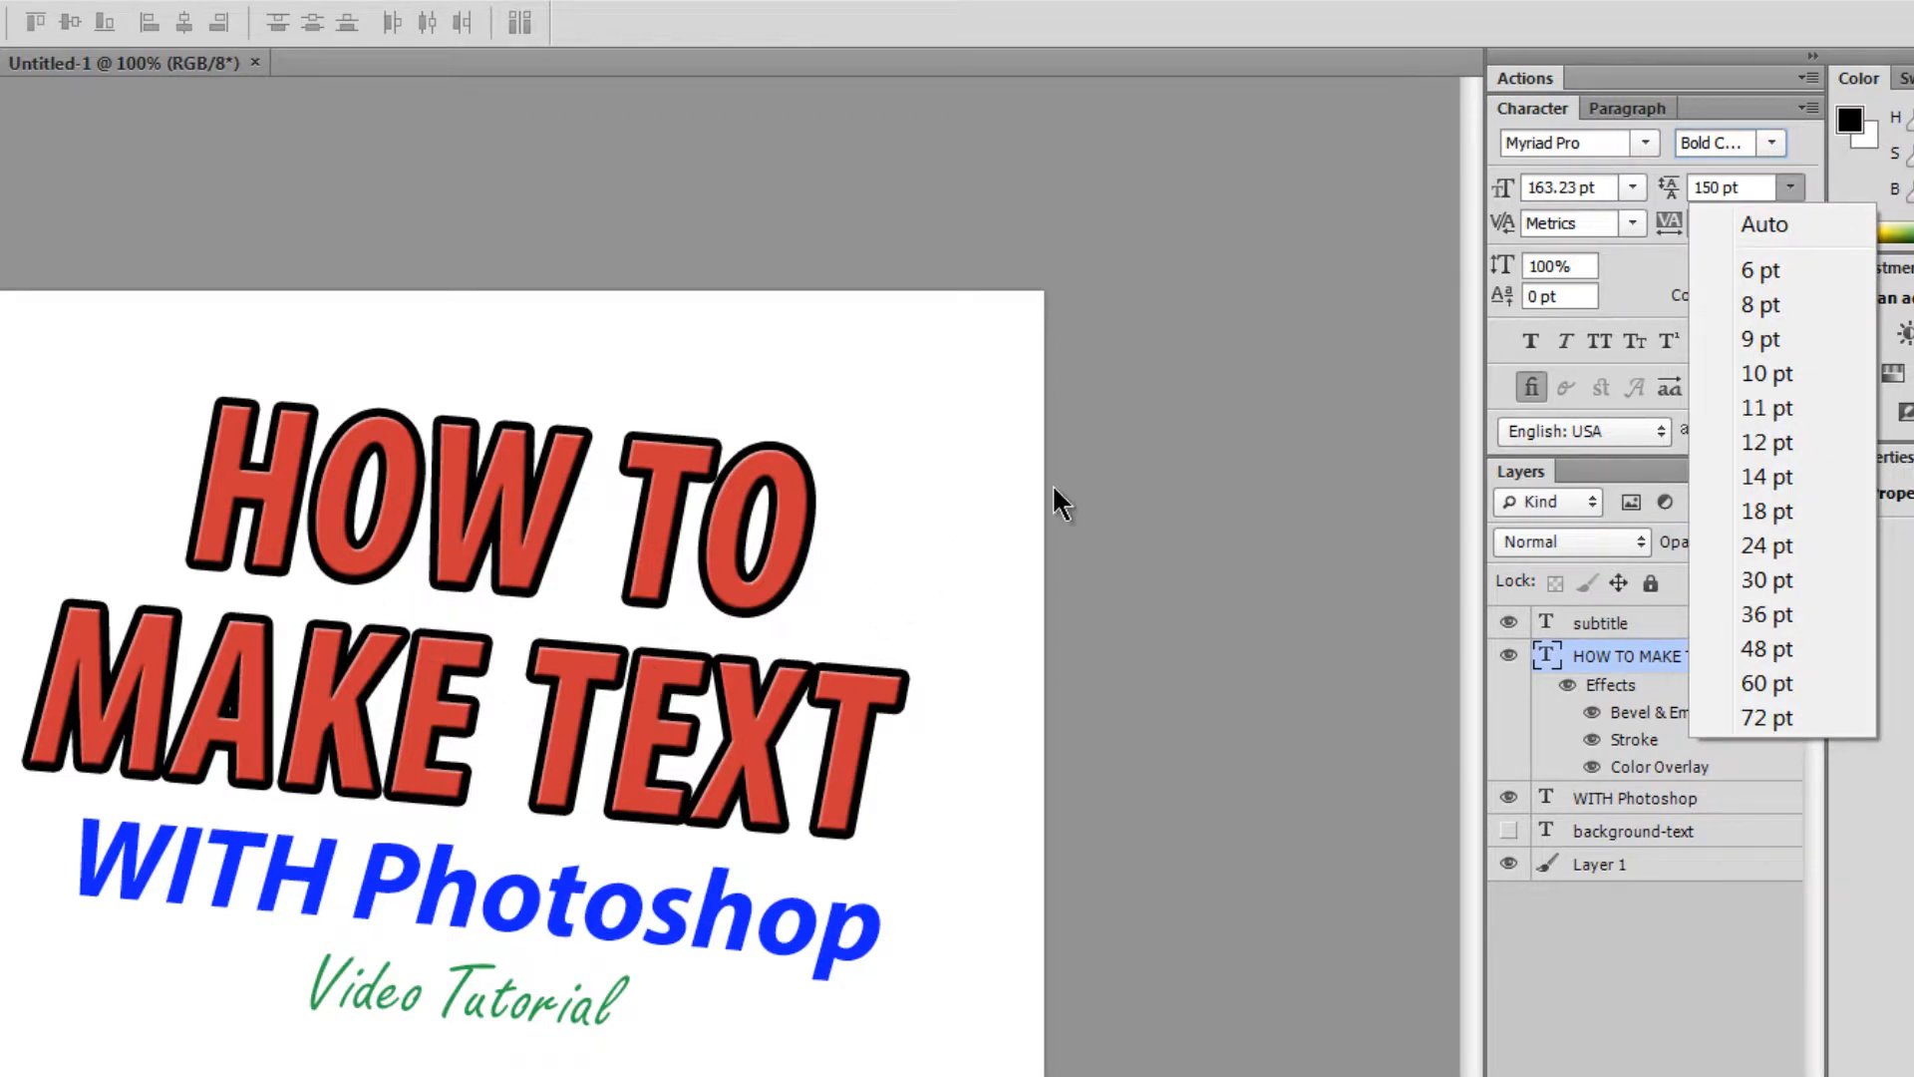
pyautogui.click(1773, 267)
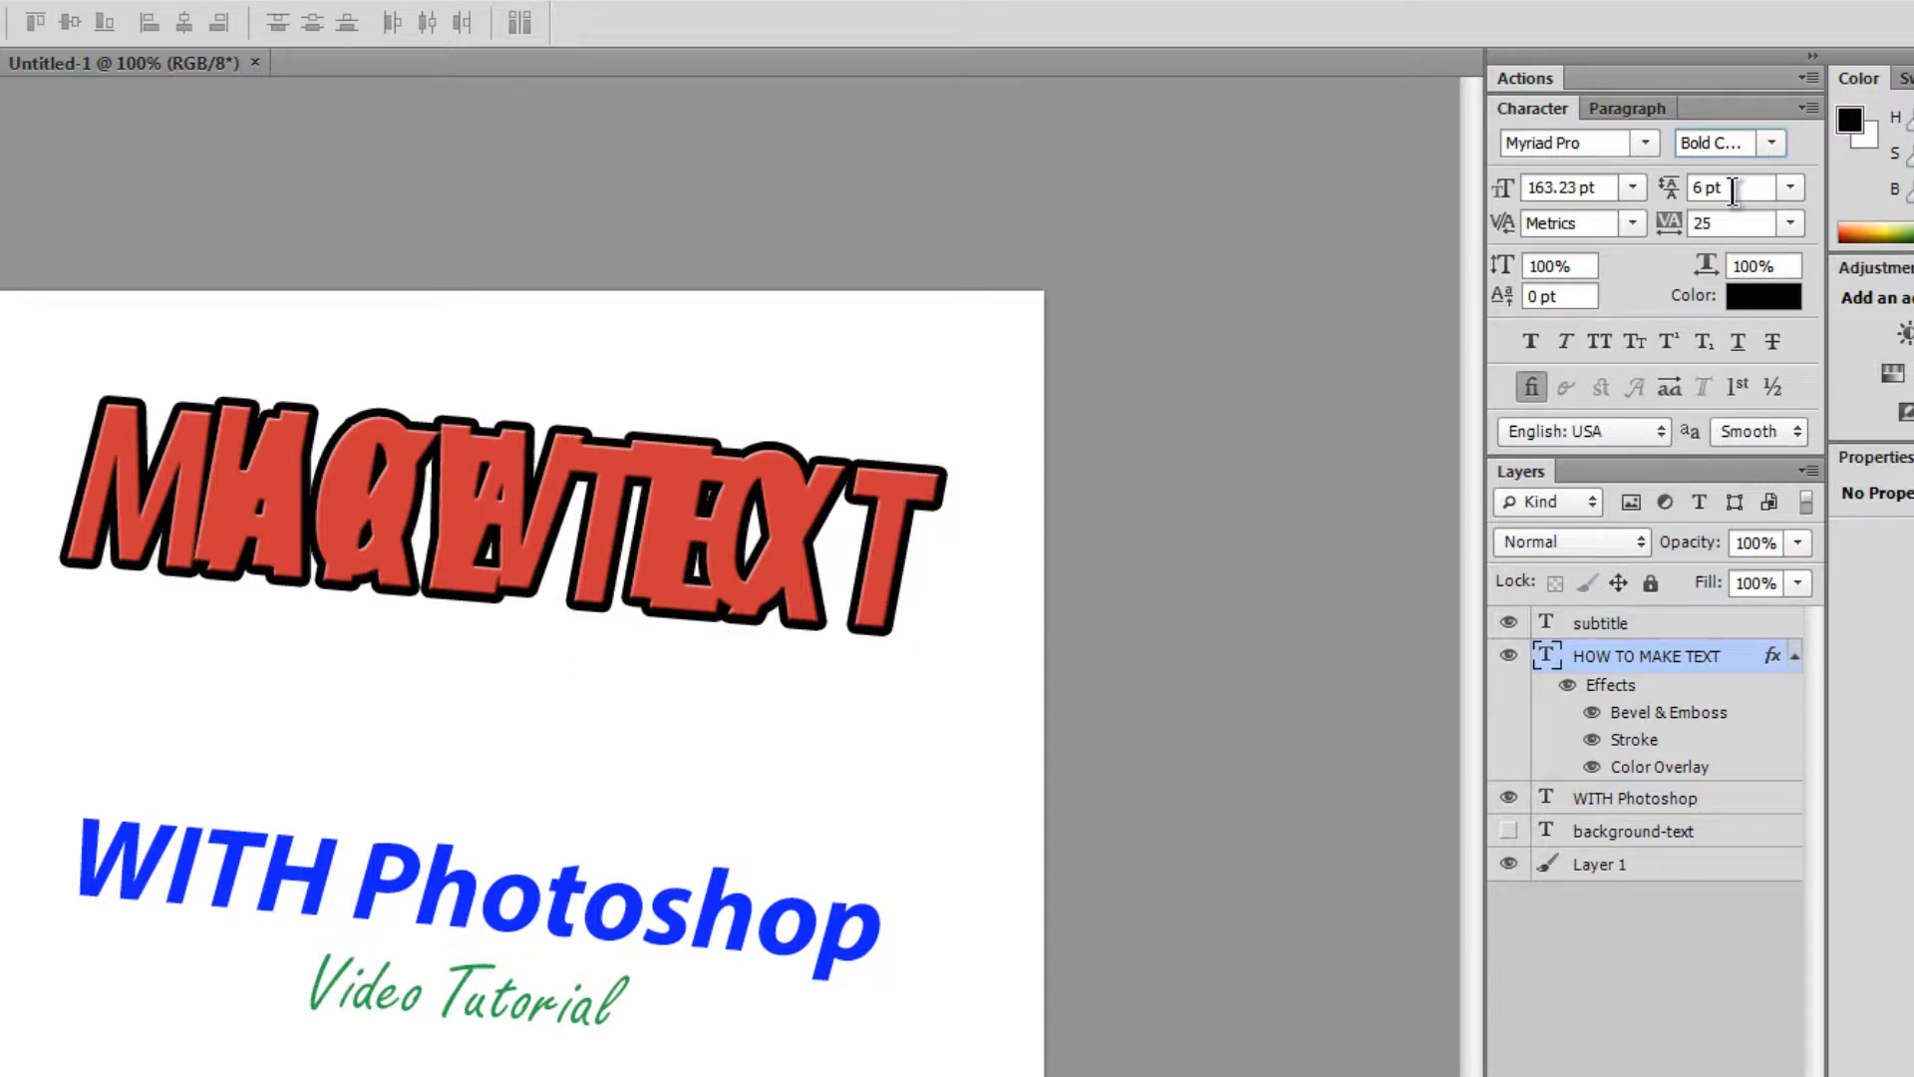
pyautogui.click(1792, 187)
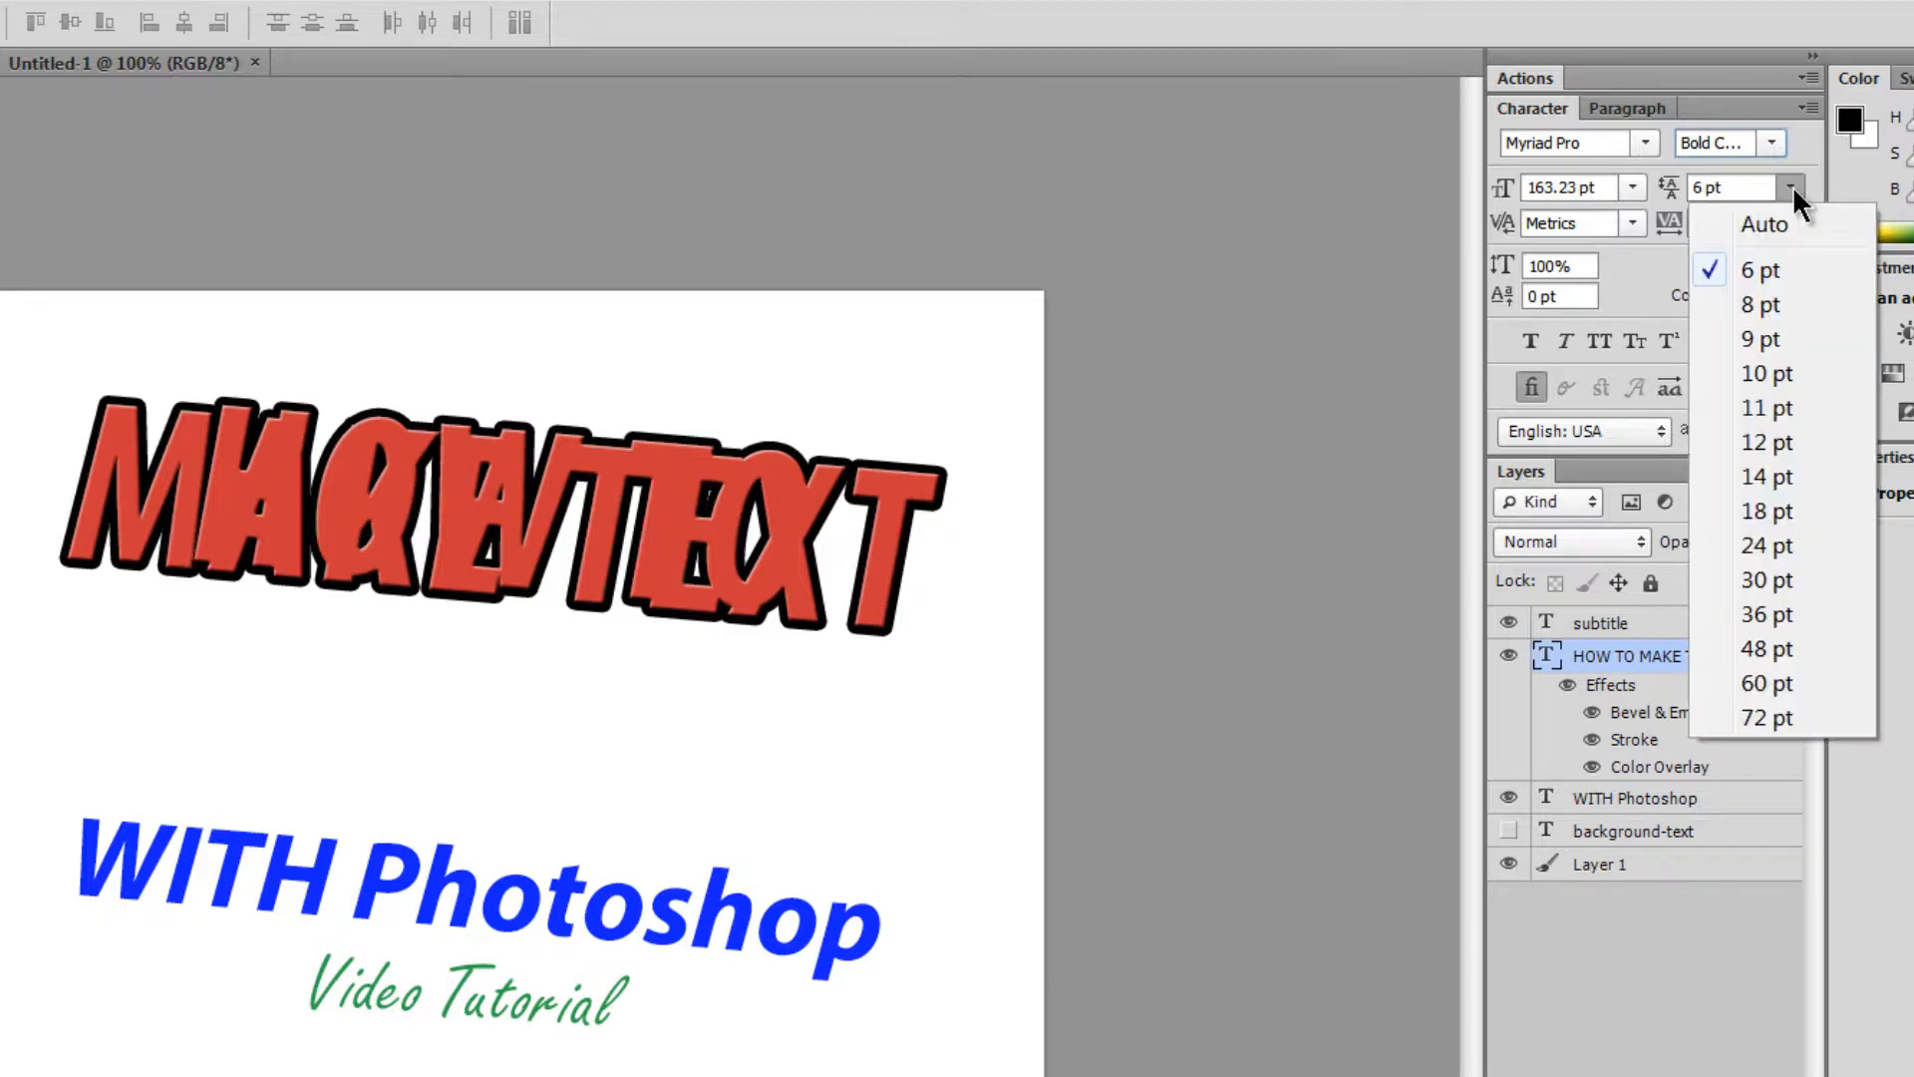
pyautogui.click(1784, 225)
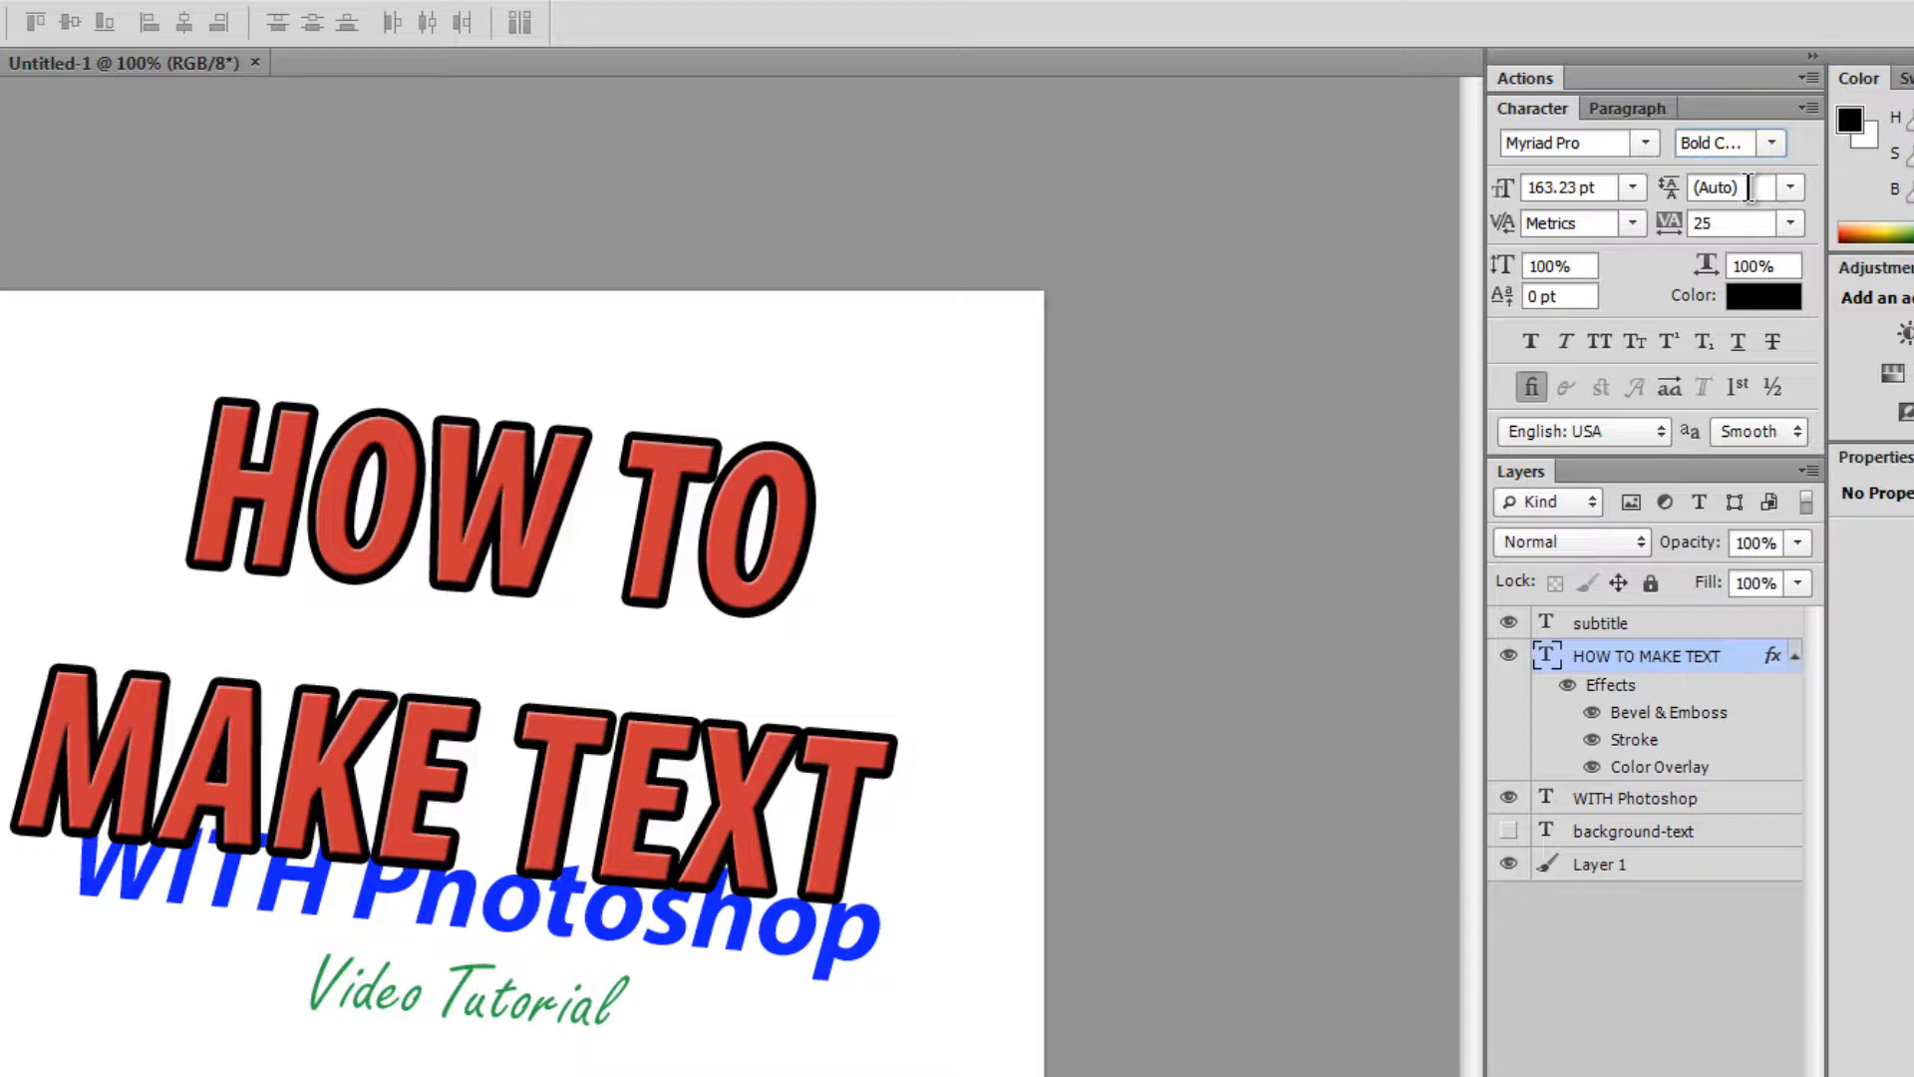
pyautogui.moveTo(1749, 187); pyautogui.dragTo(1677, 193)
pyautogui.write('150')
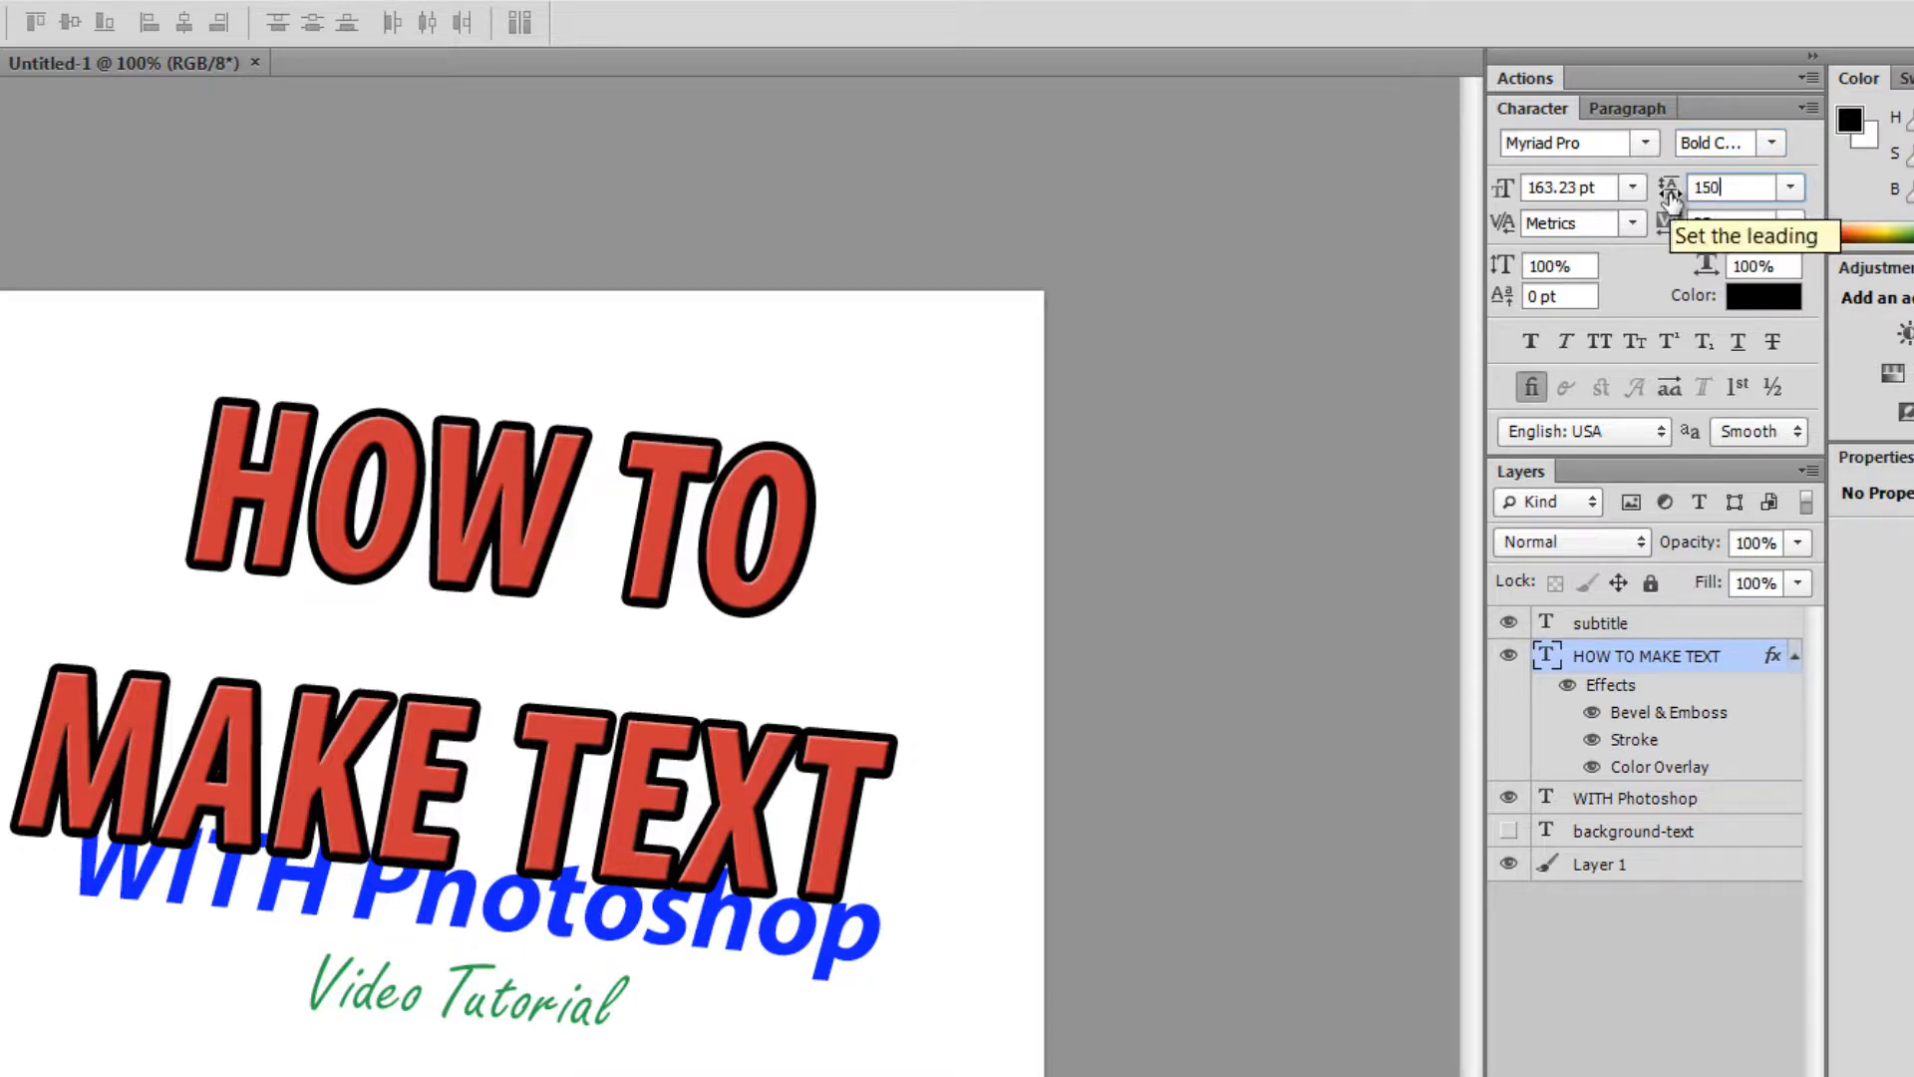
pyautogui.press('Return')
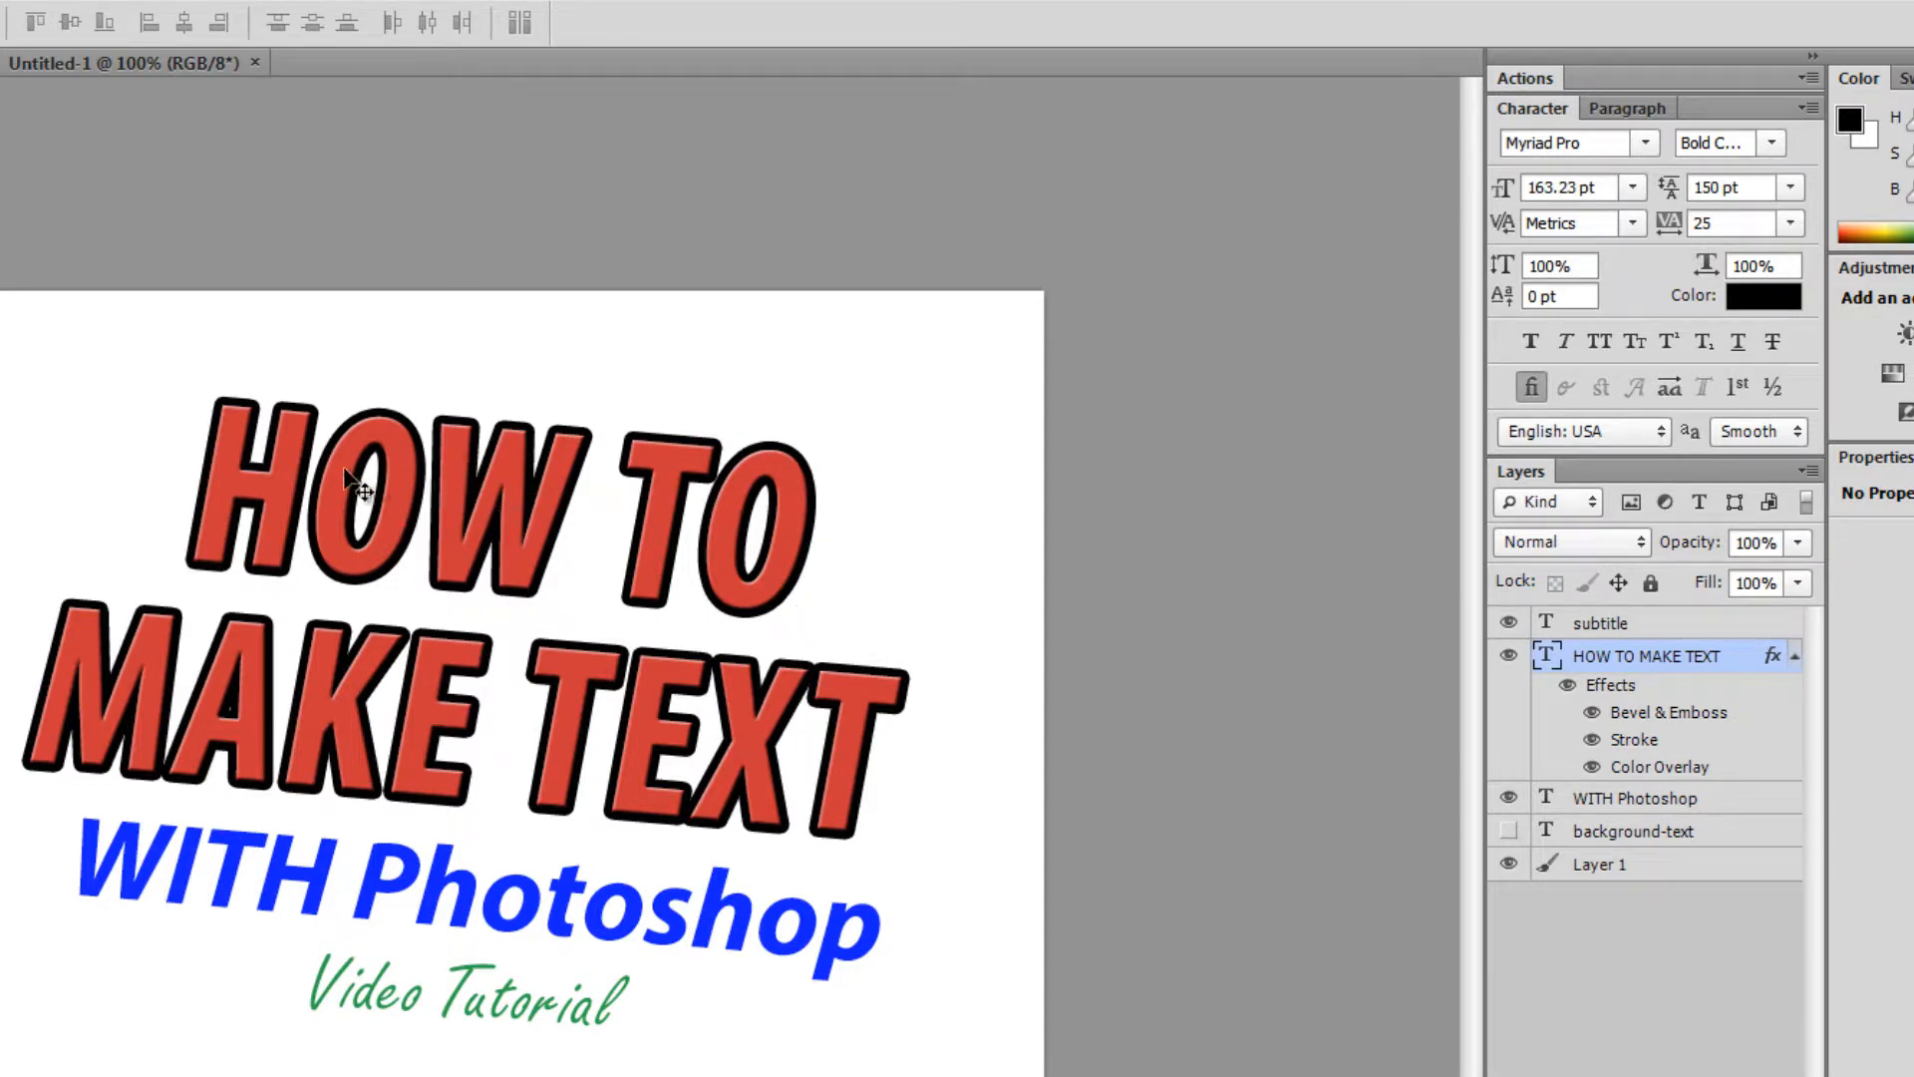
# - Try 100 tracking on the headline, restore it to 25, and show the Paragraph panel
pyautogui.click(1792, 221)
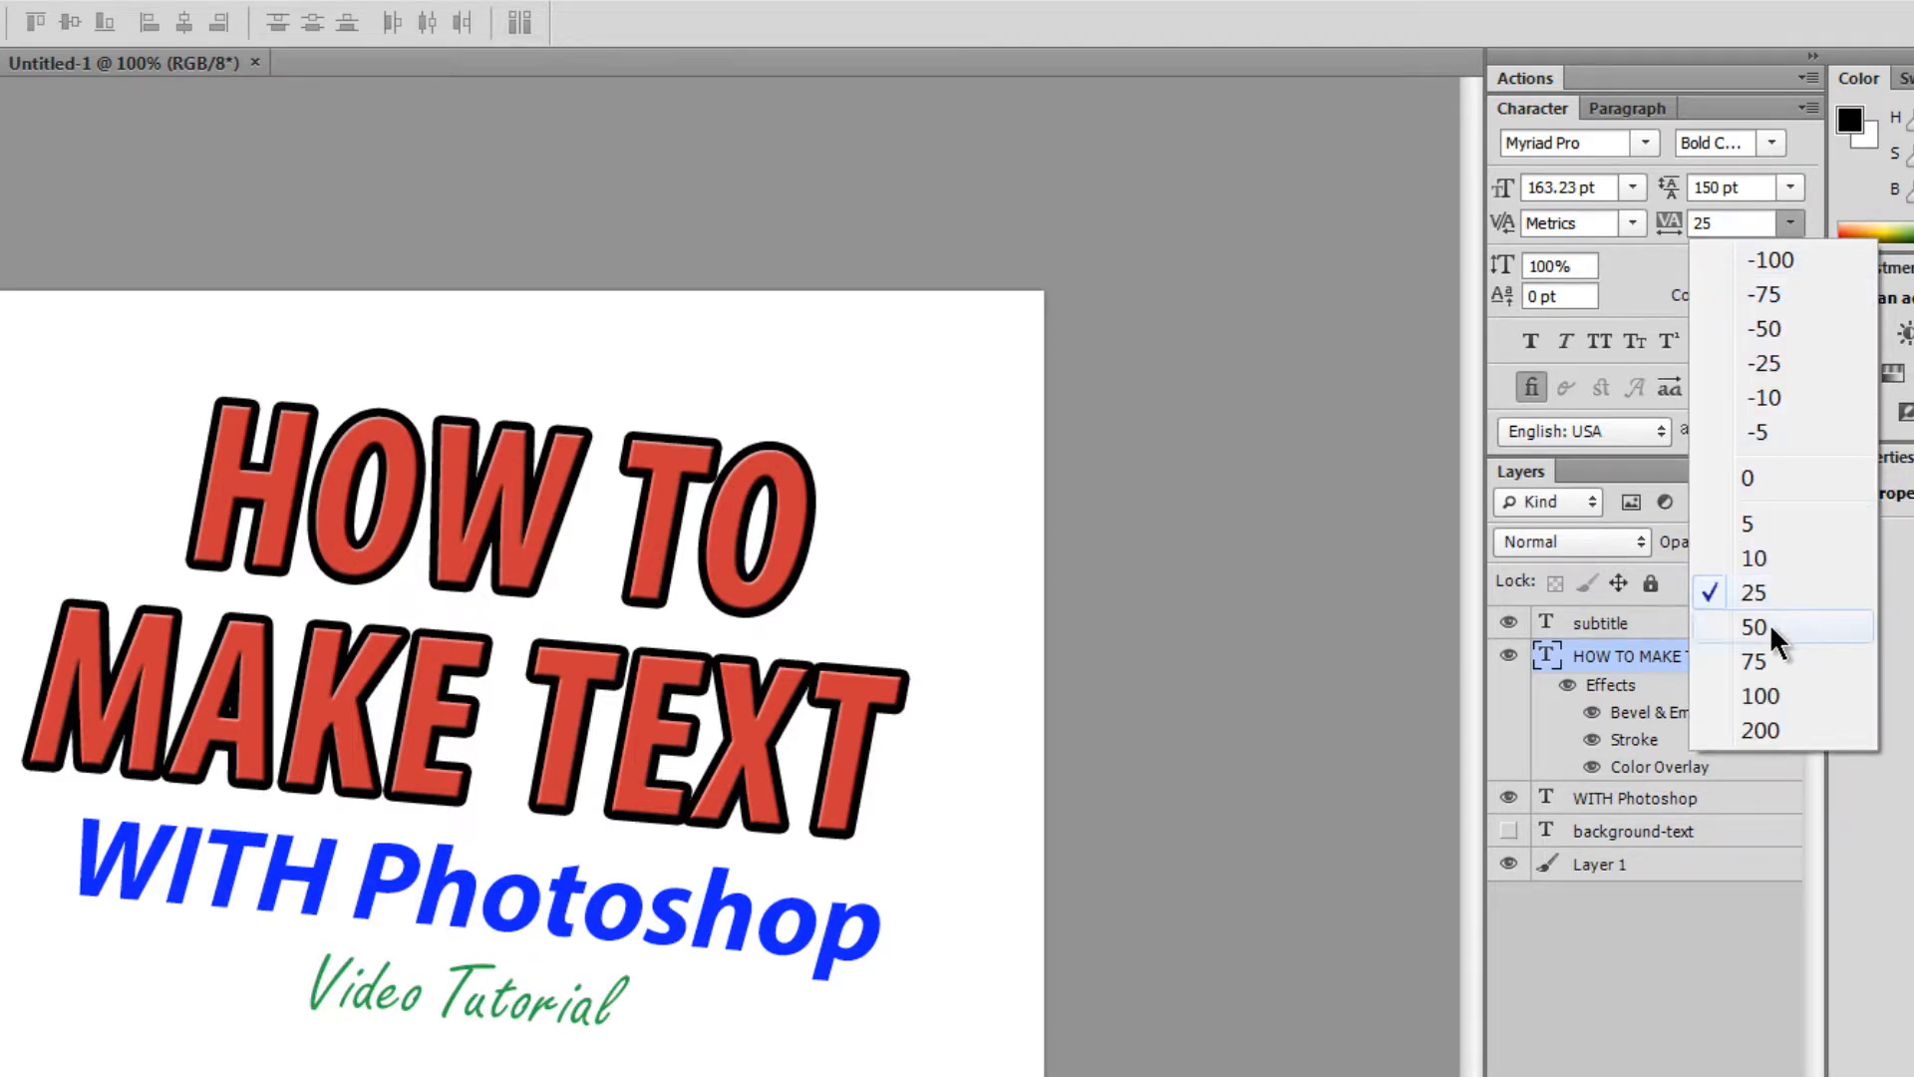
pyautogui.click(1769, 697)
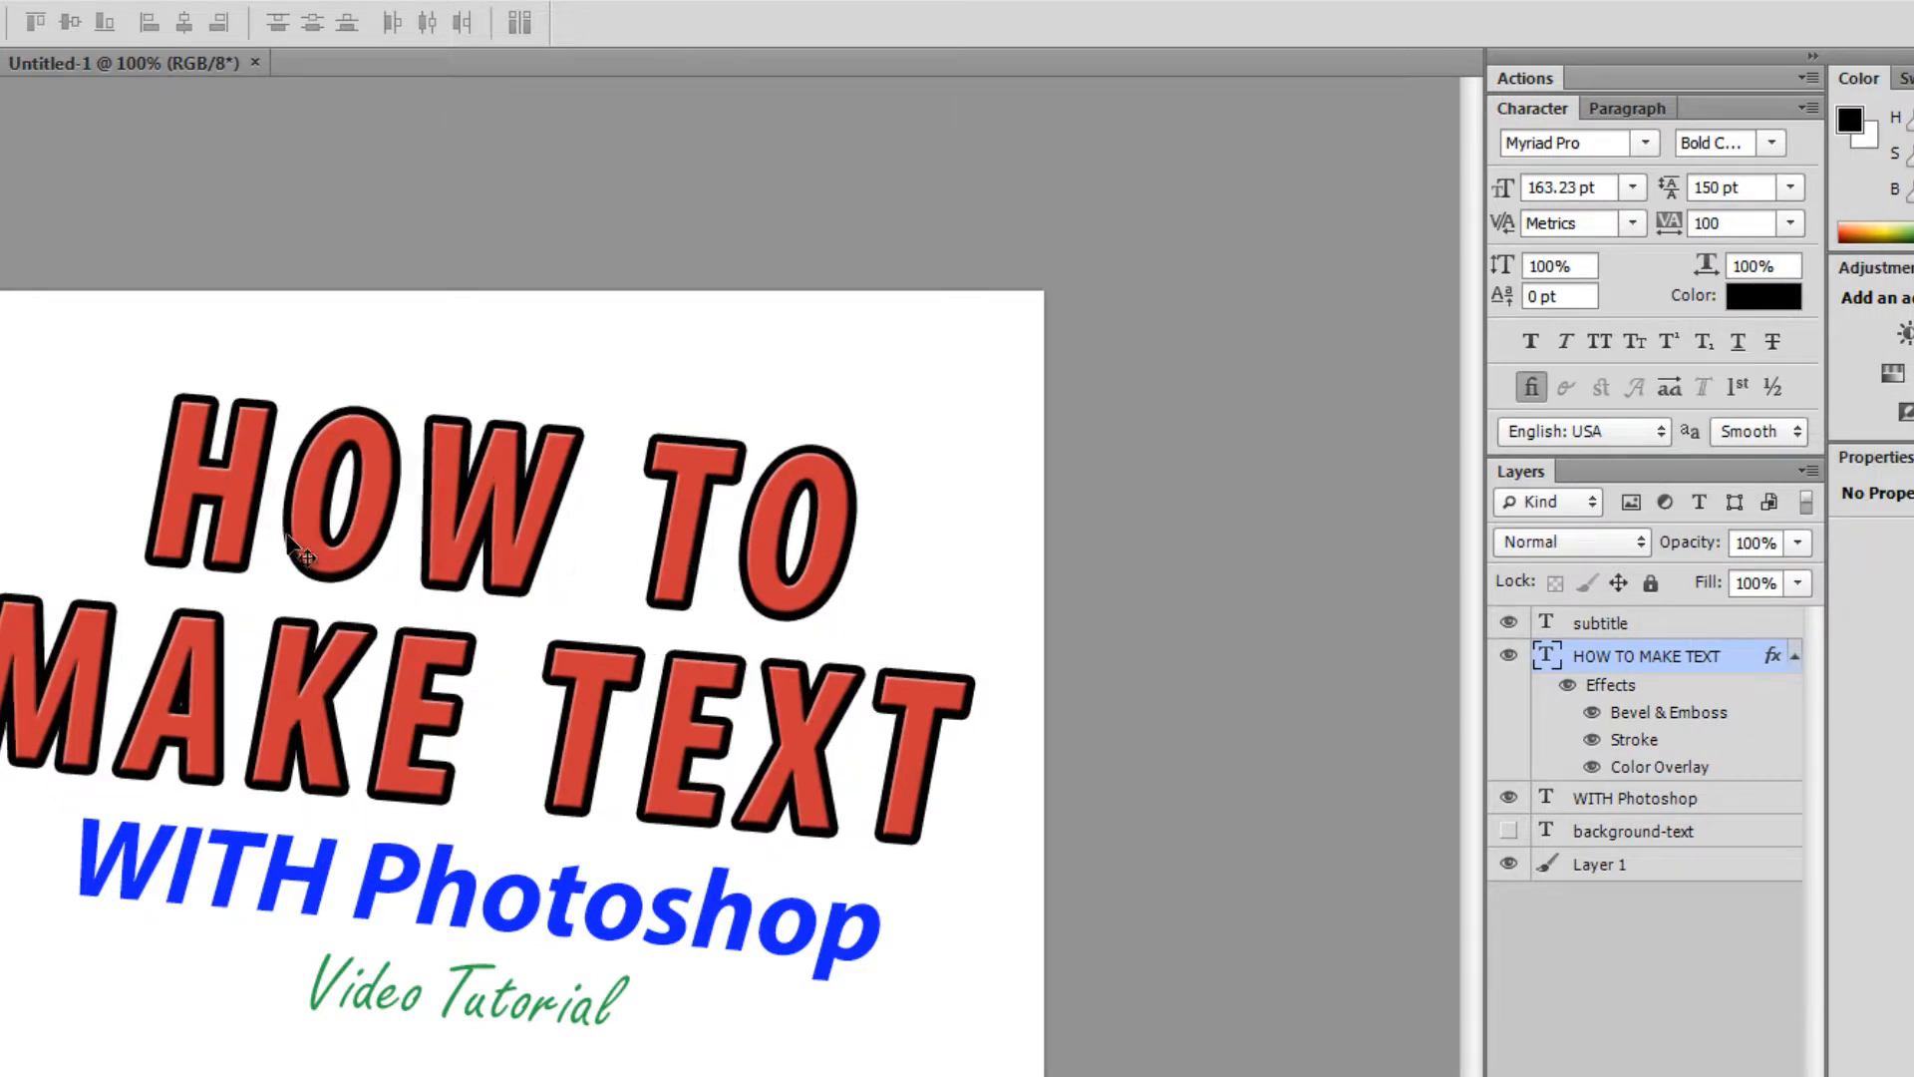
pyautogui.click(1788, 223)
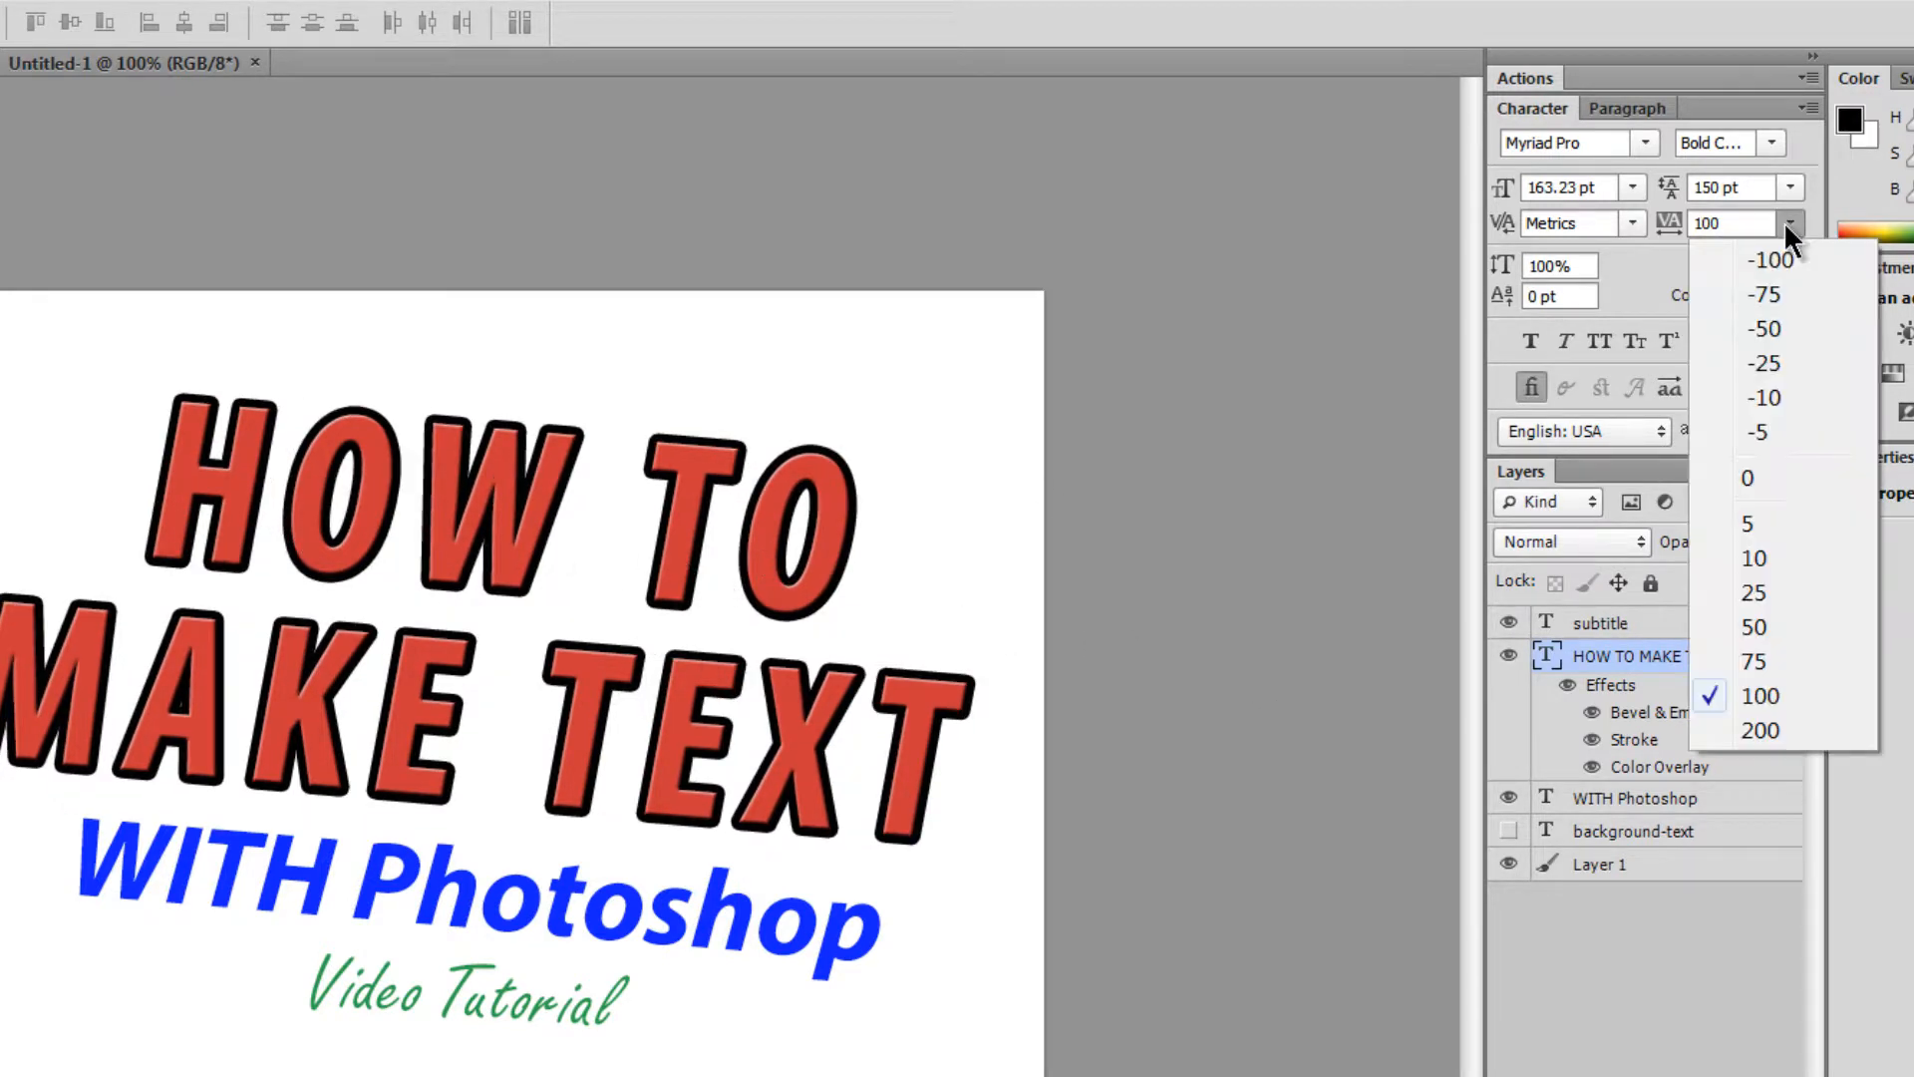
pyautogui.click(1747, 592)
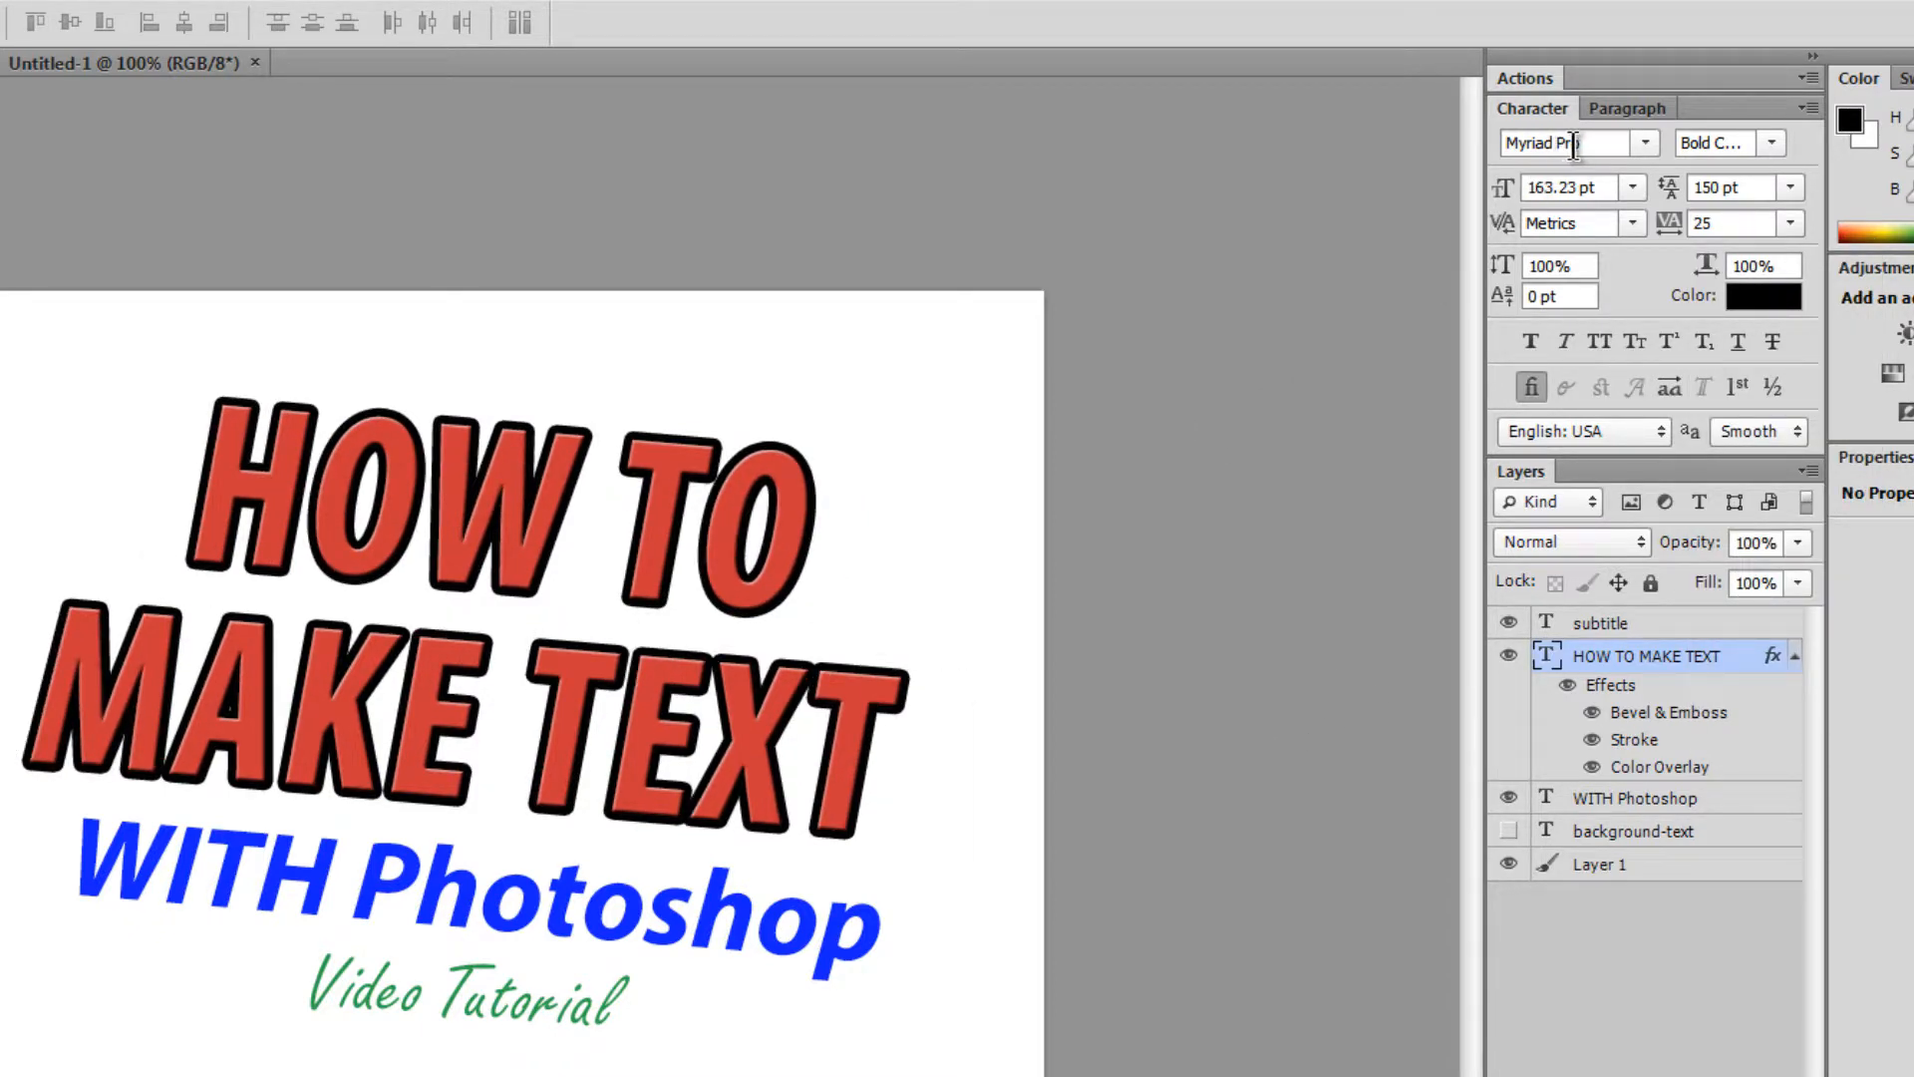
pyautogui.click(1617, 103)
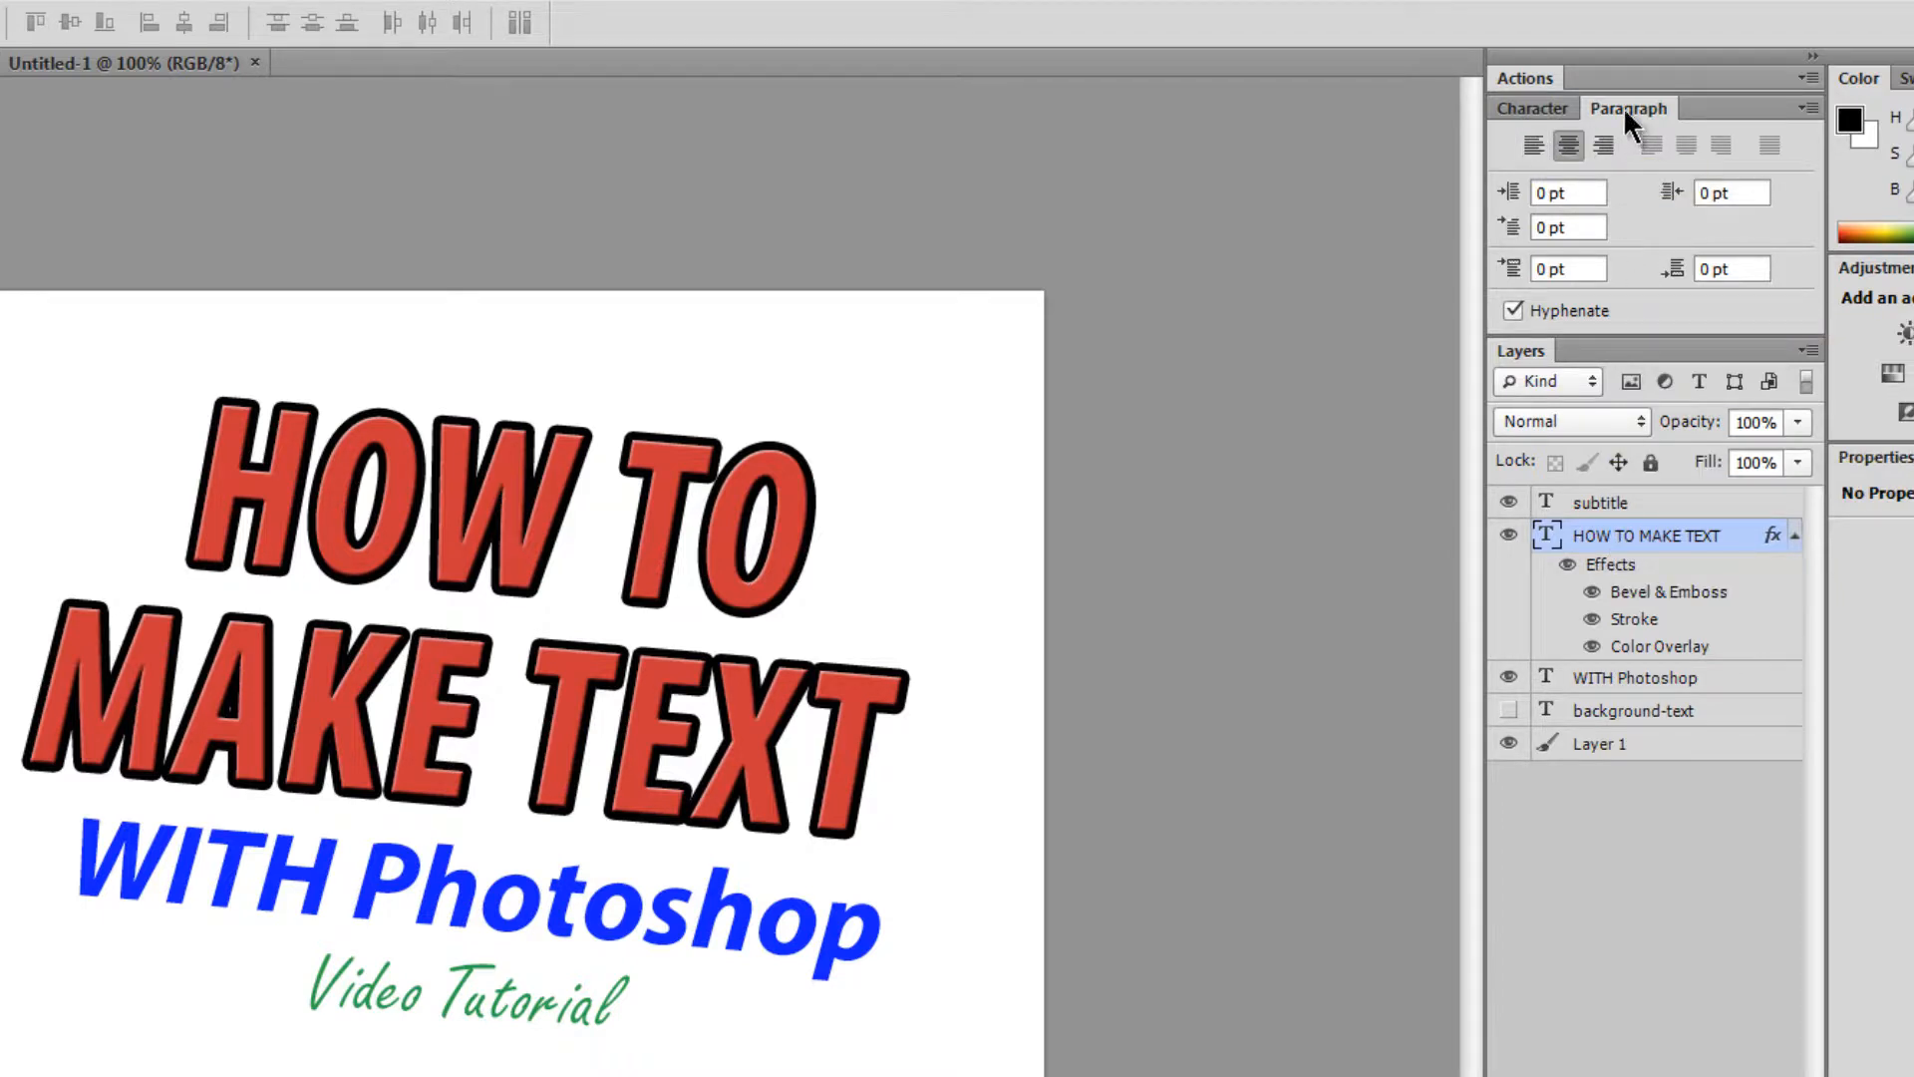
# - Left-align the headline's two lines and drag the headline left back onto the page
pyautogui.click(1525, 144)
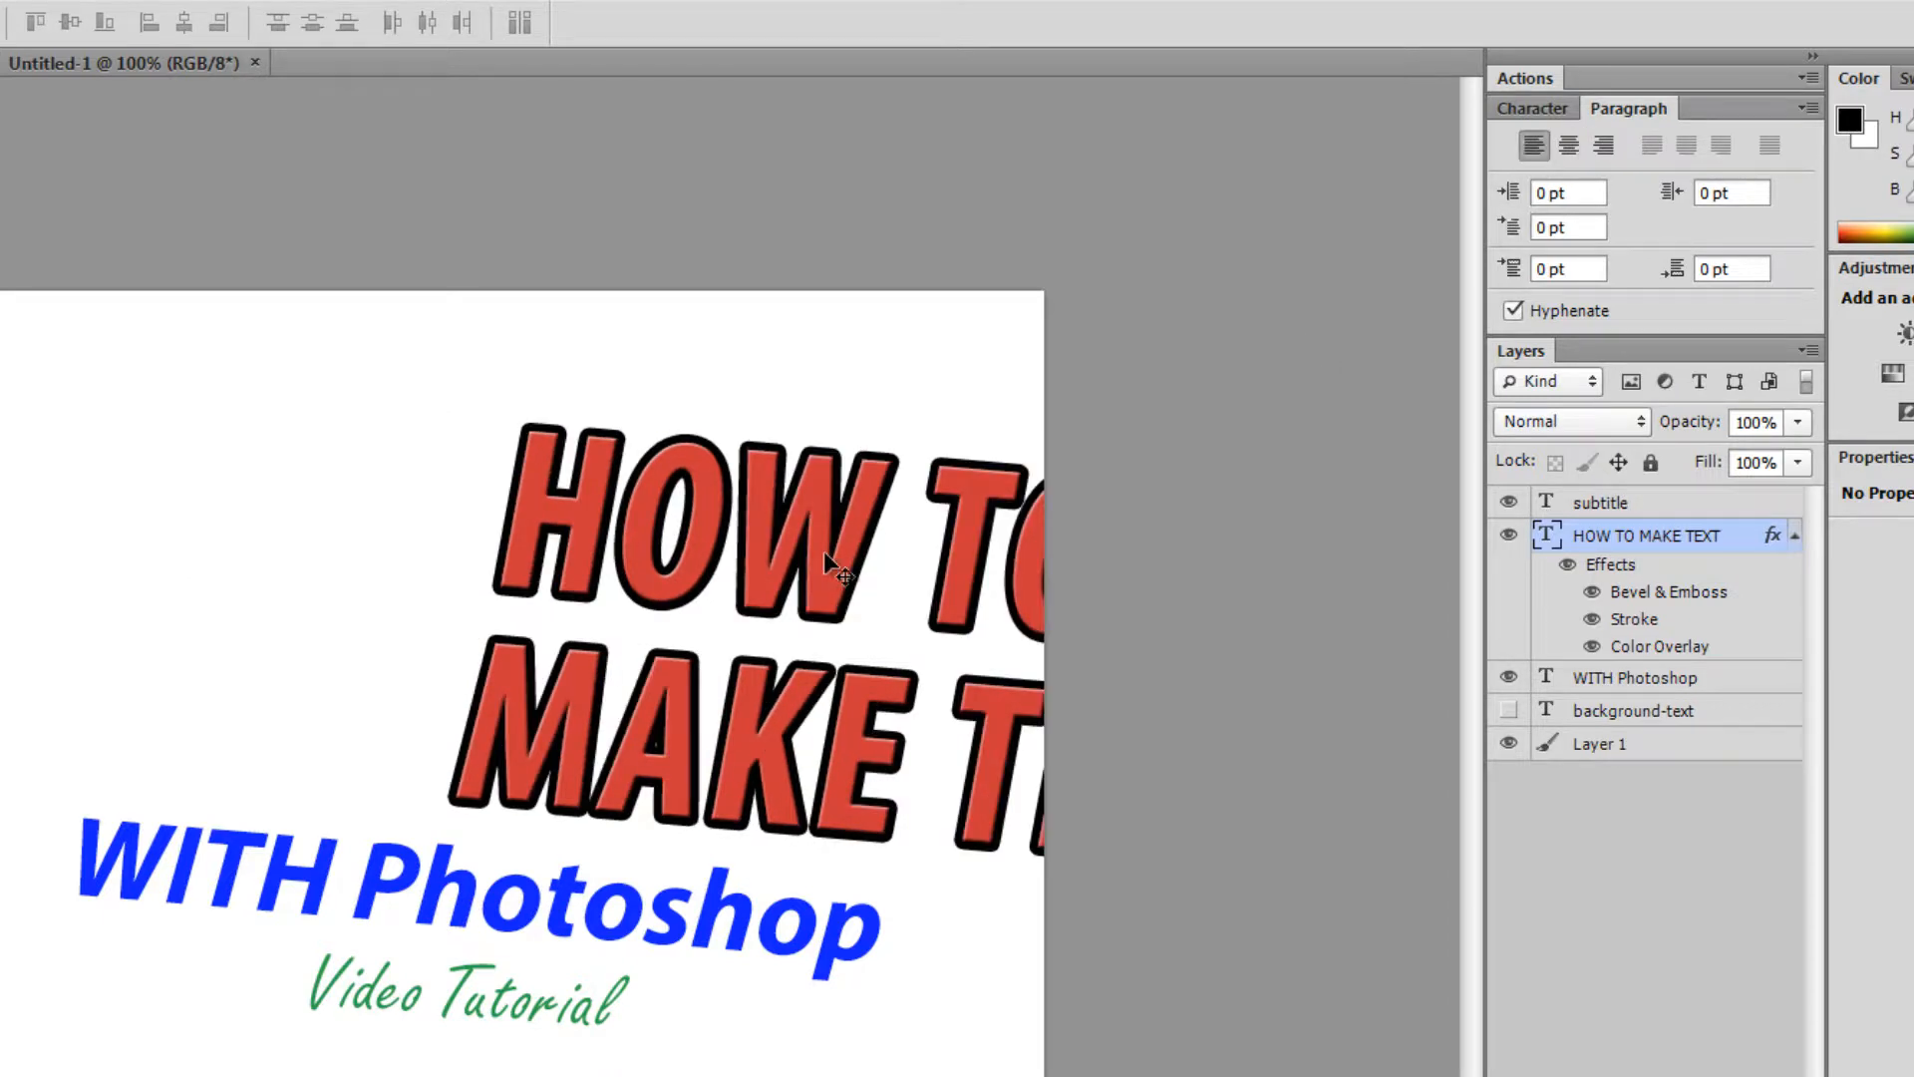
pyautogui.moveTo(653, 548); pyautogui.dragTo(435, 511)
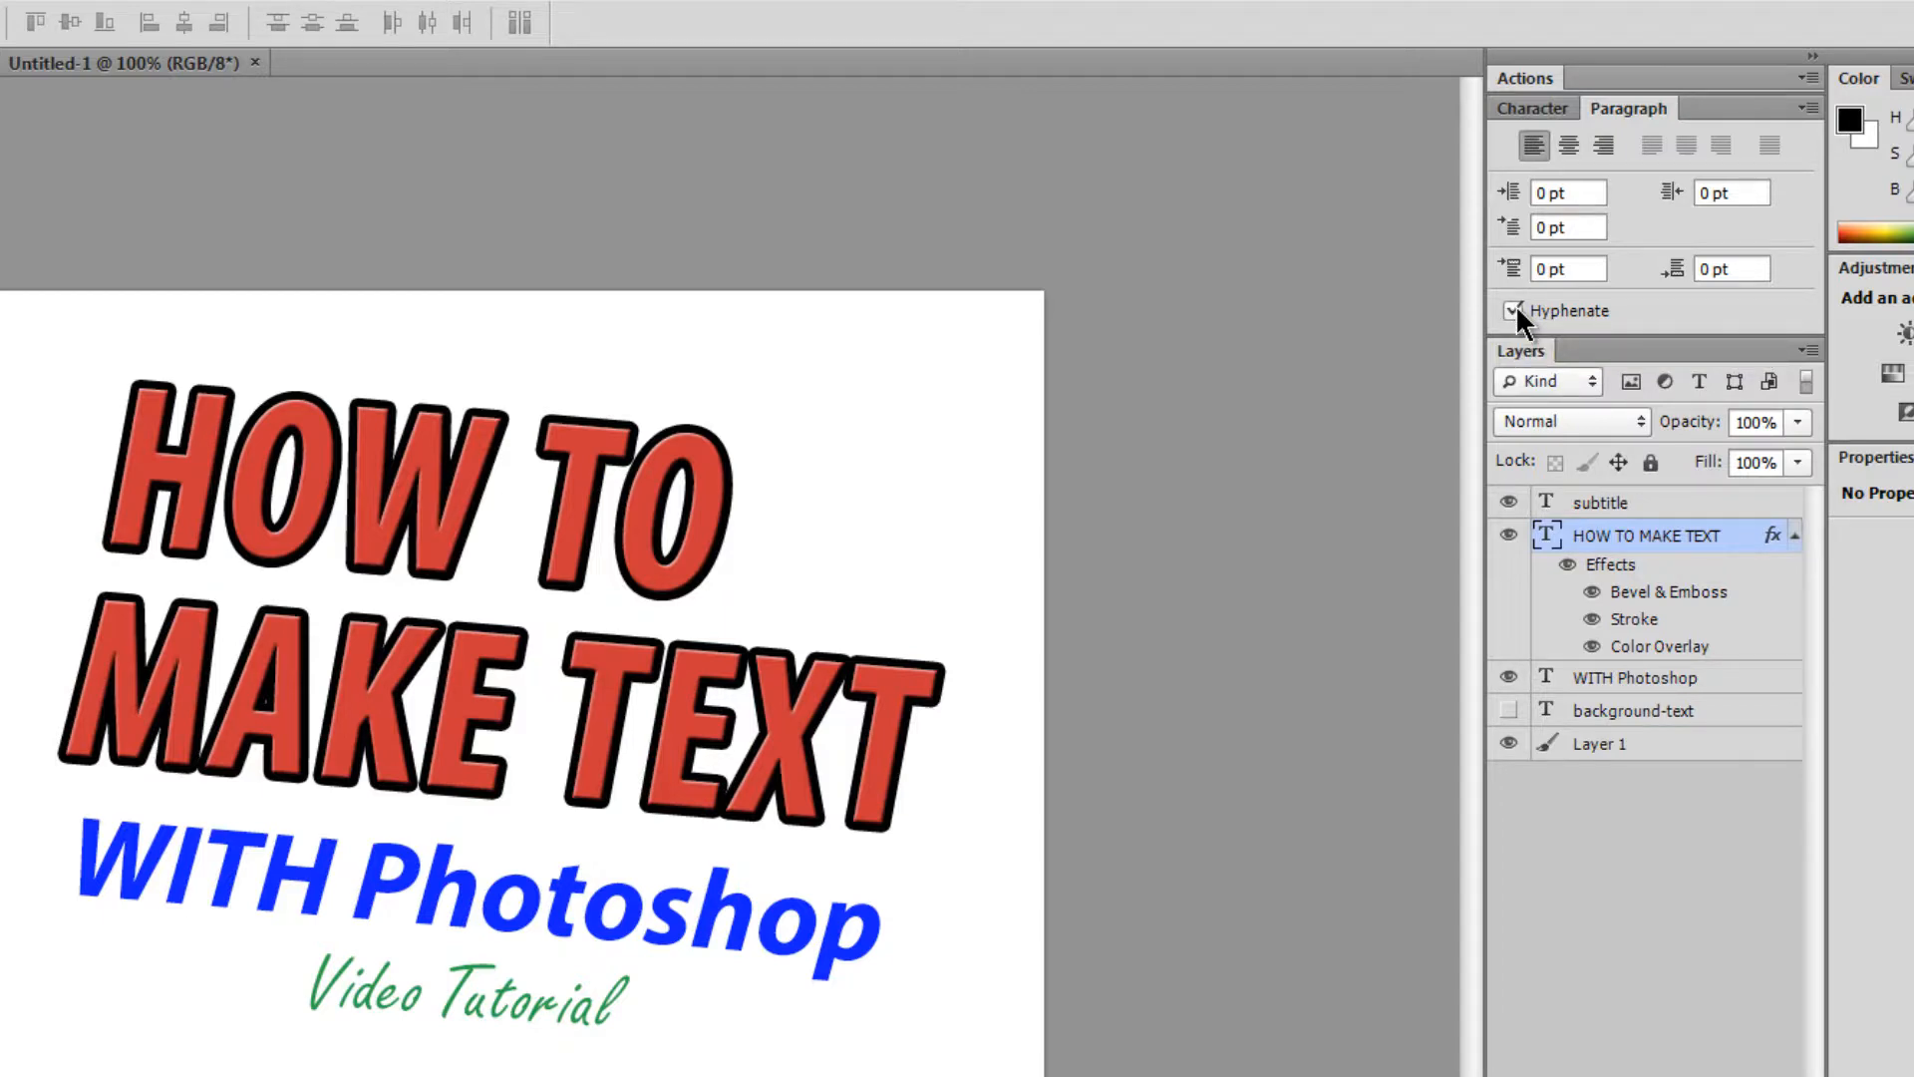
pyautogui.click(1695, 710)
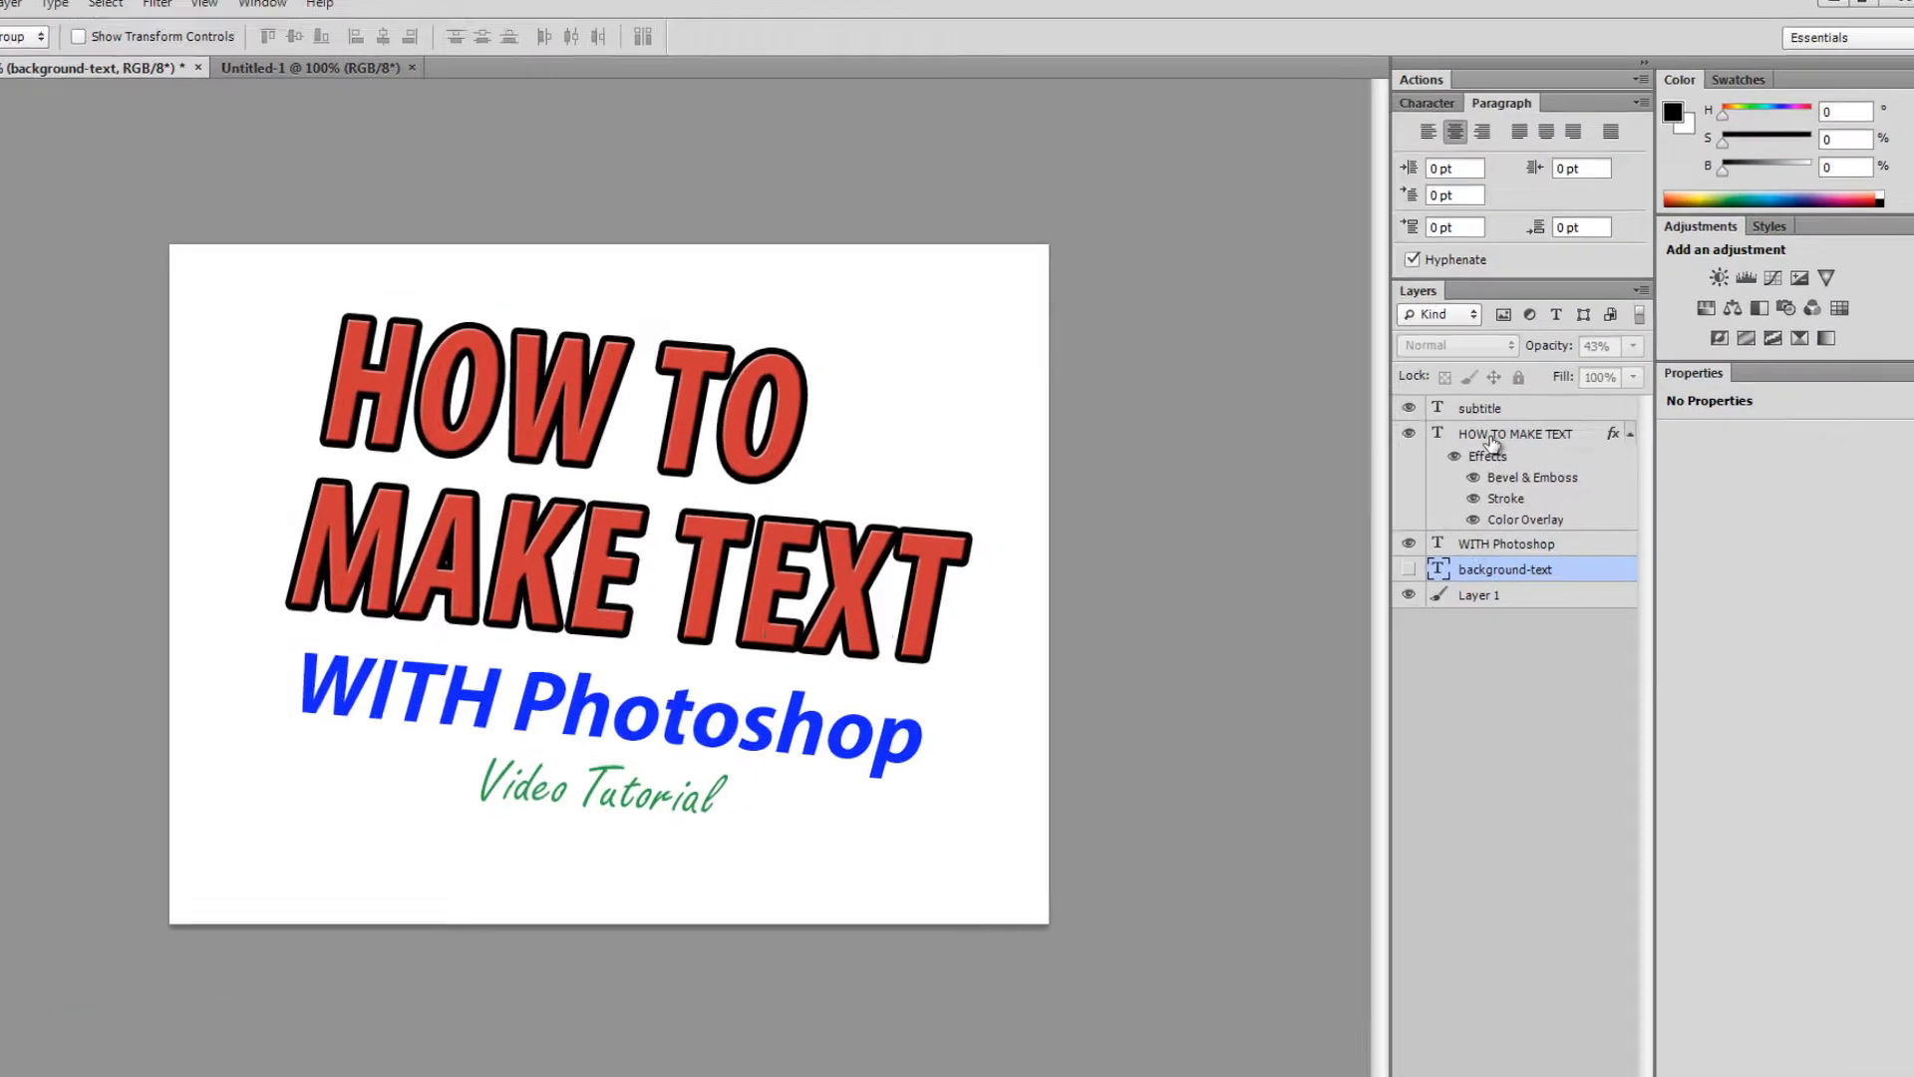
# - Ctrl-select the headline, WITH Photoshop and subtitle layers in the Layers panel
pyautogui.click(1514, 432)
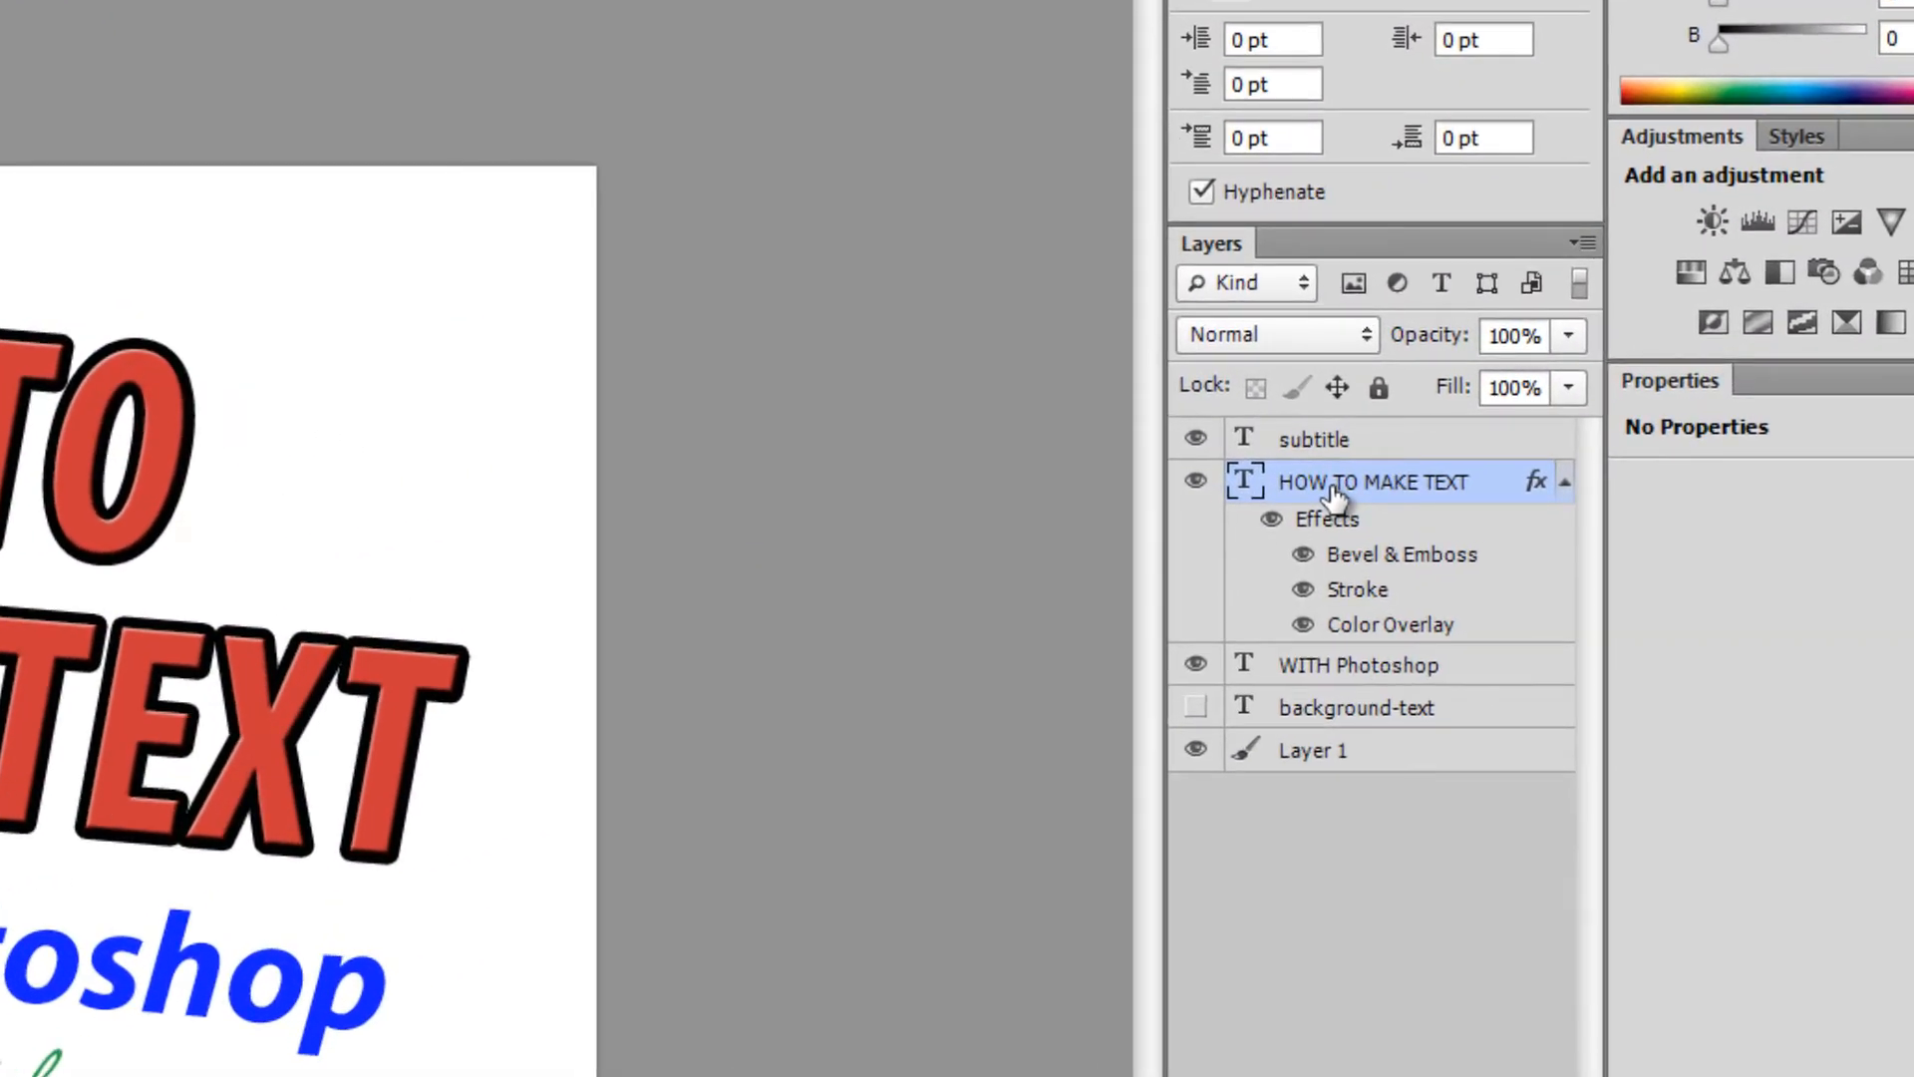
pyautogui.keyDown('shift'); pyautogui.click(1309, 676); pyautogui.keyUp('shift')
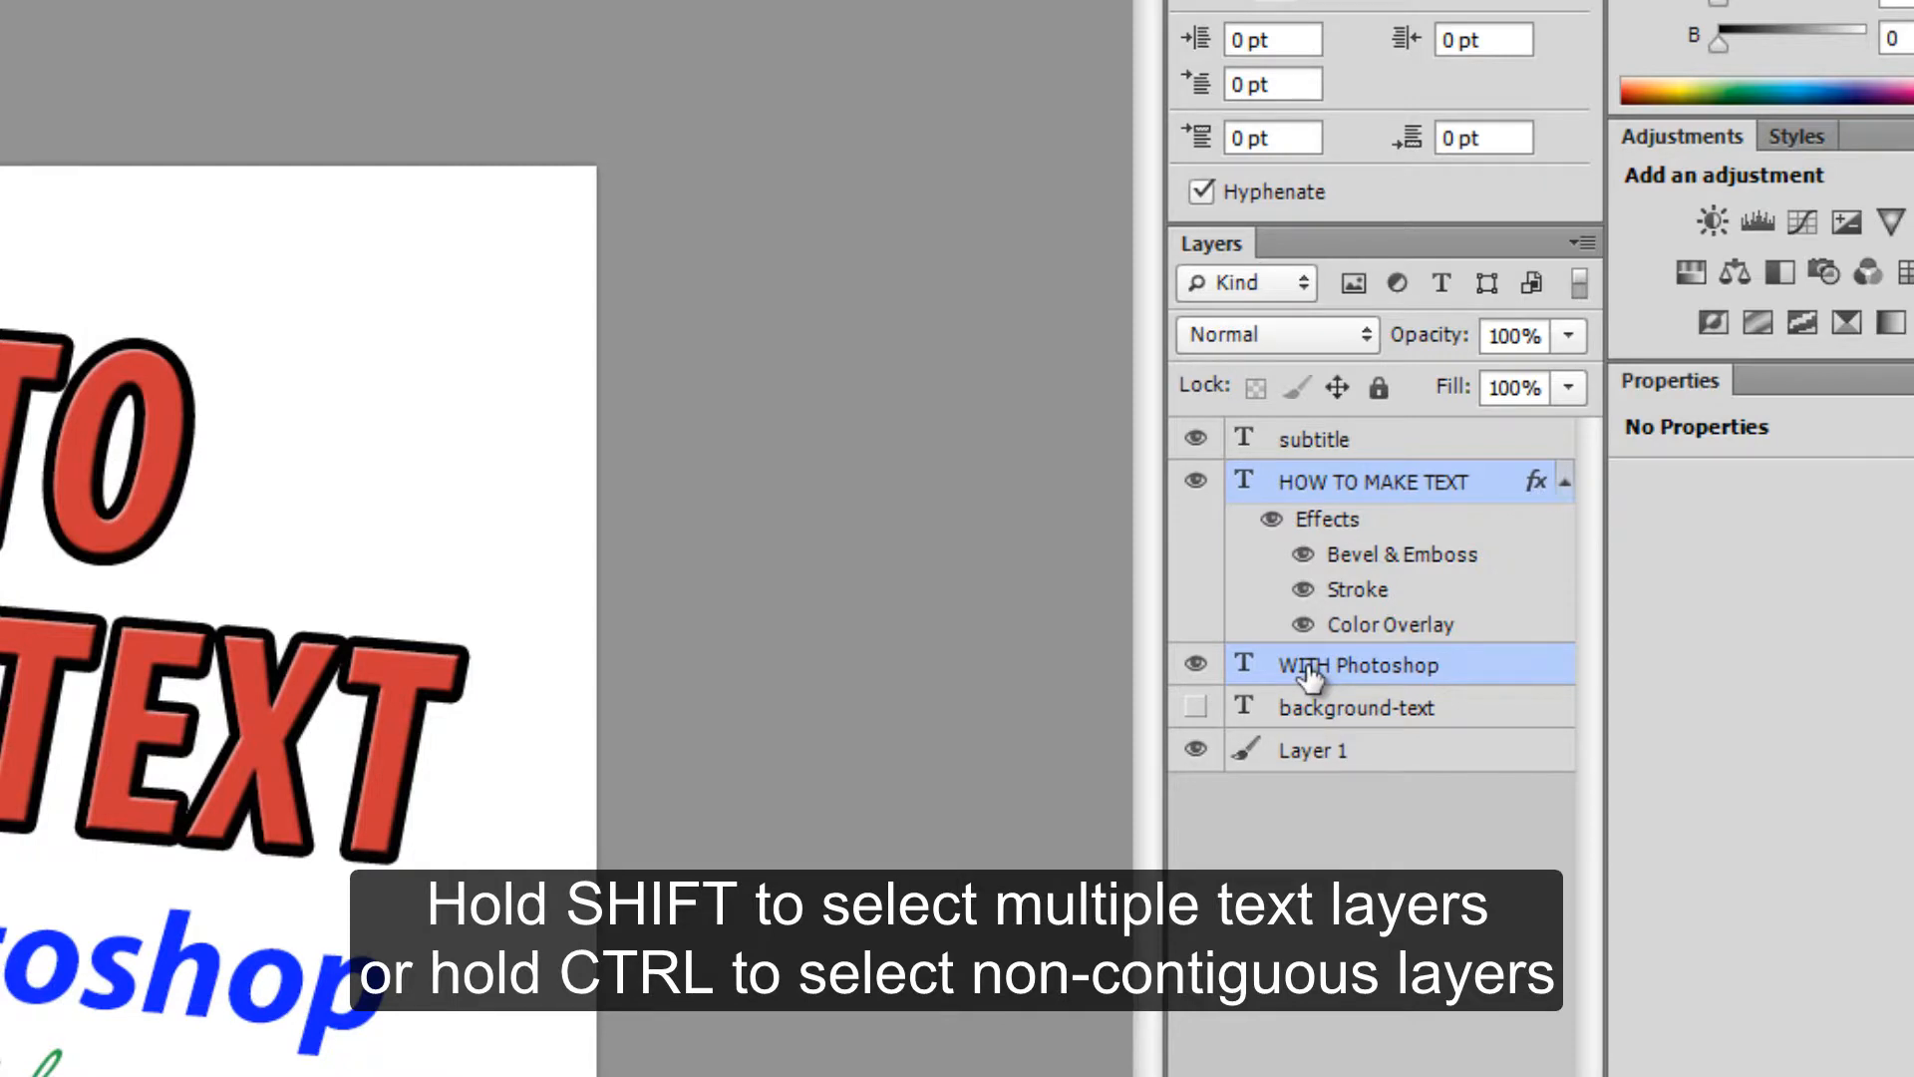
pyautogui.keyDown('shift'); pyautogui.click(1330, 442); pyautogui.keyUp('shift')
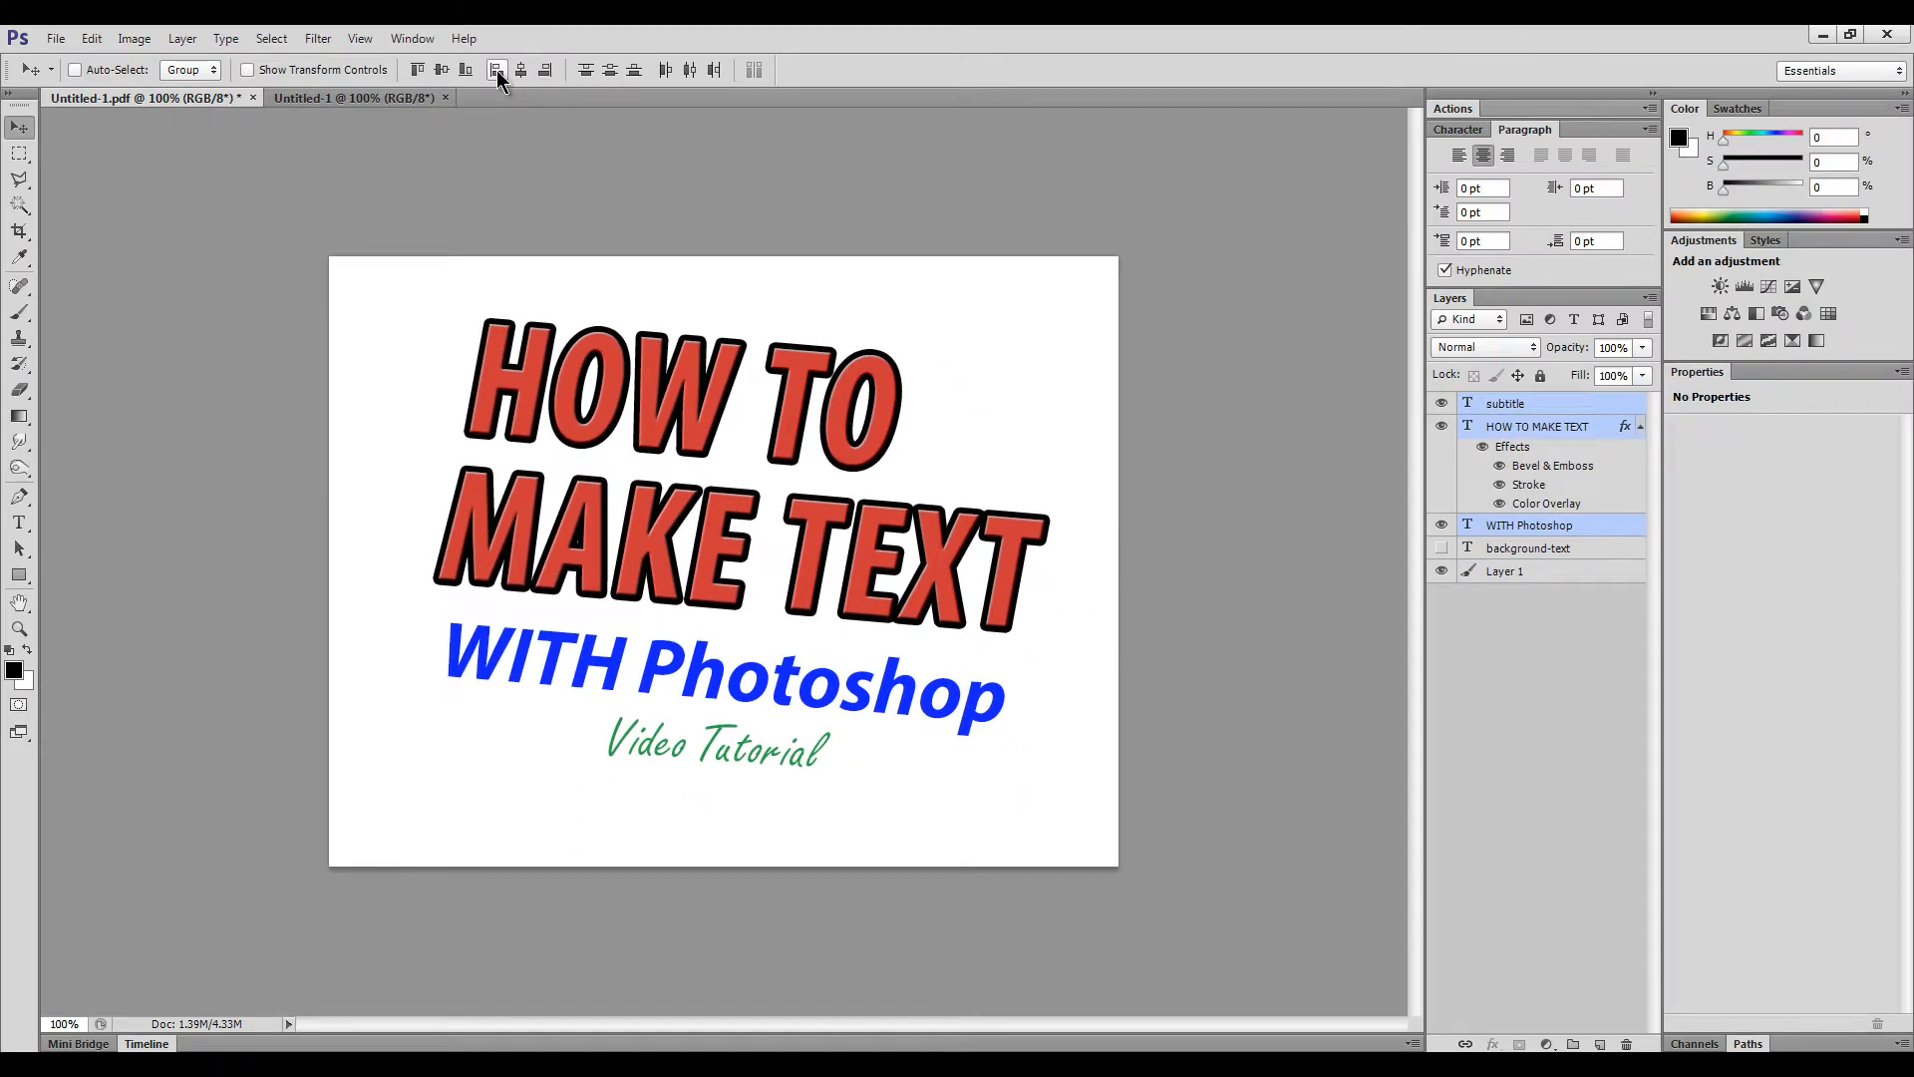
# - Centre the three text lines horizontally after trying left and right edge alignment
pyautogui.click(497, 70)
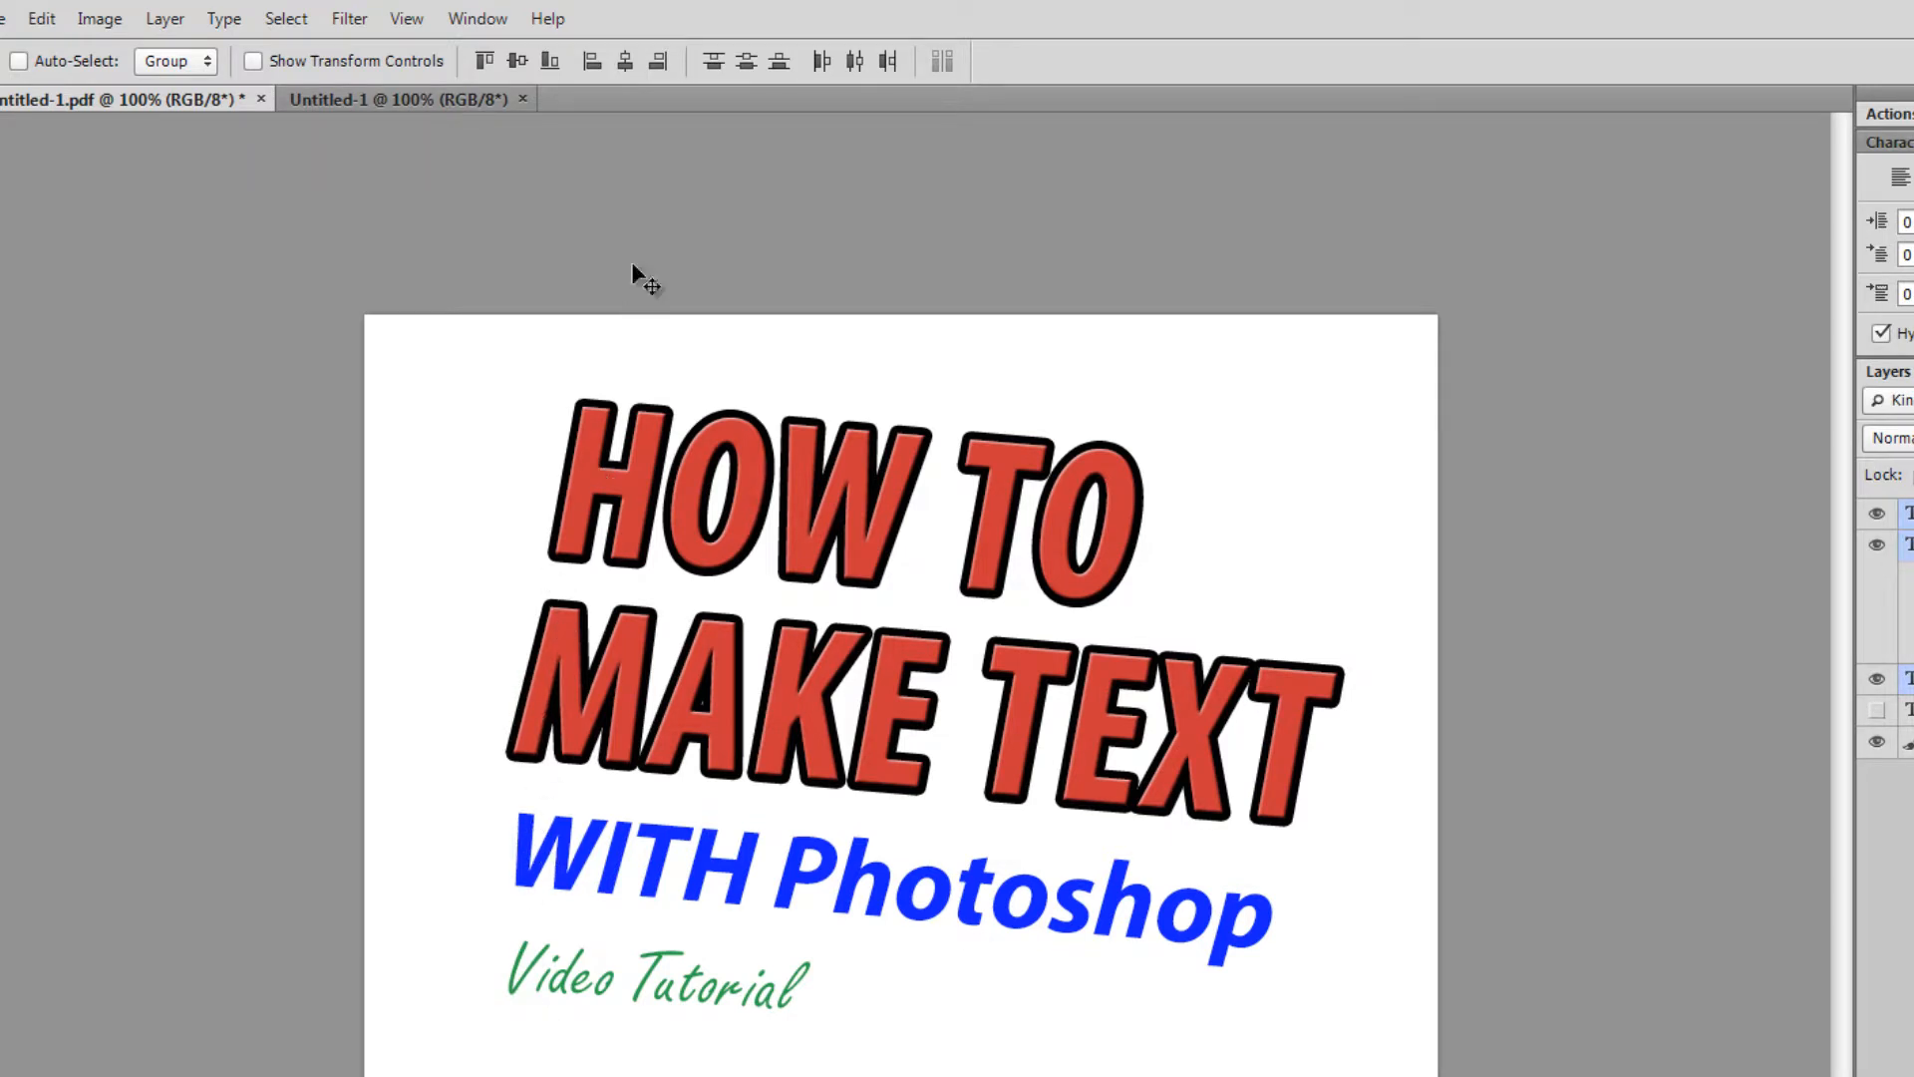
pyautogui.click(663, 60)
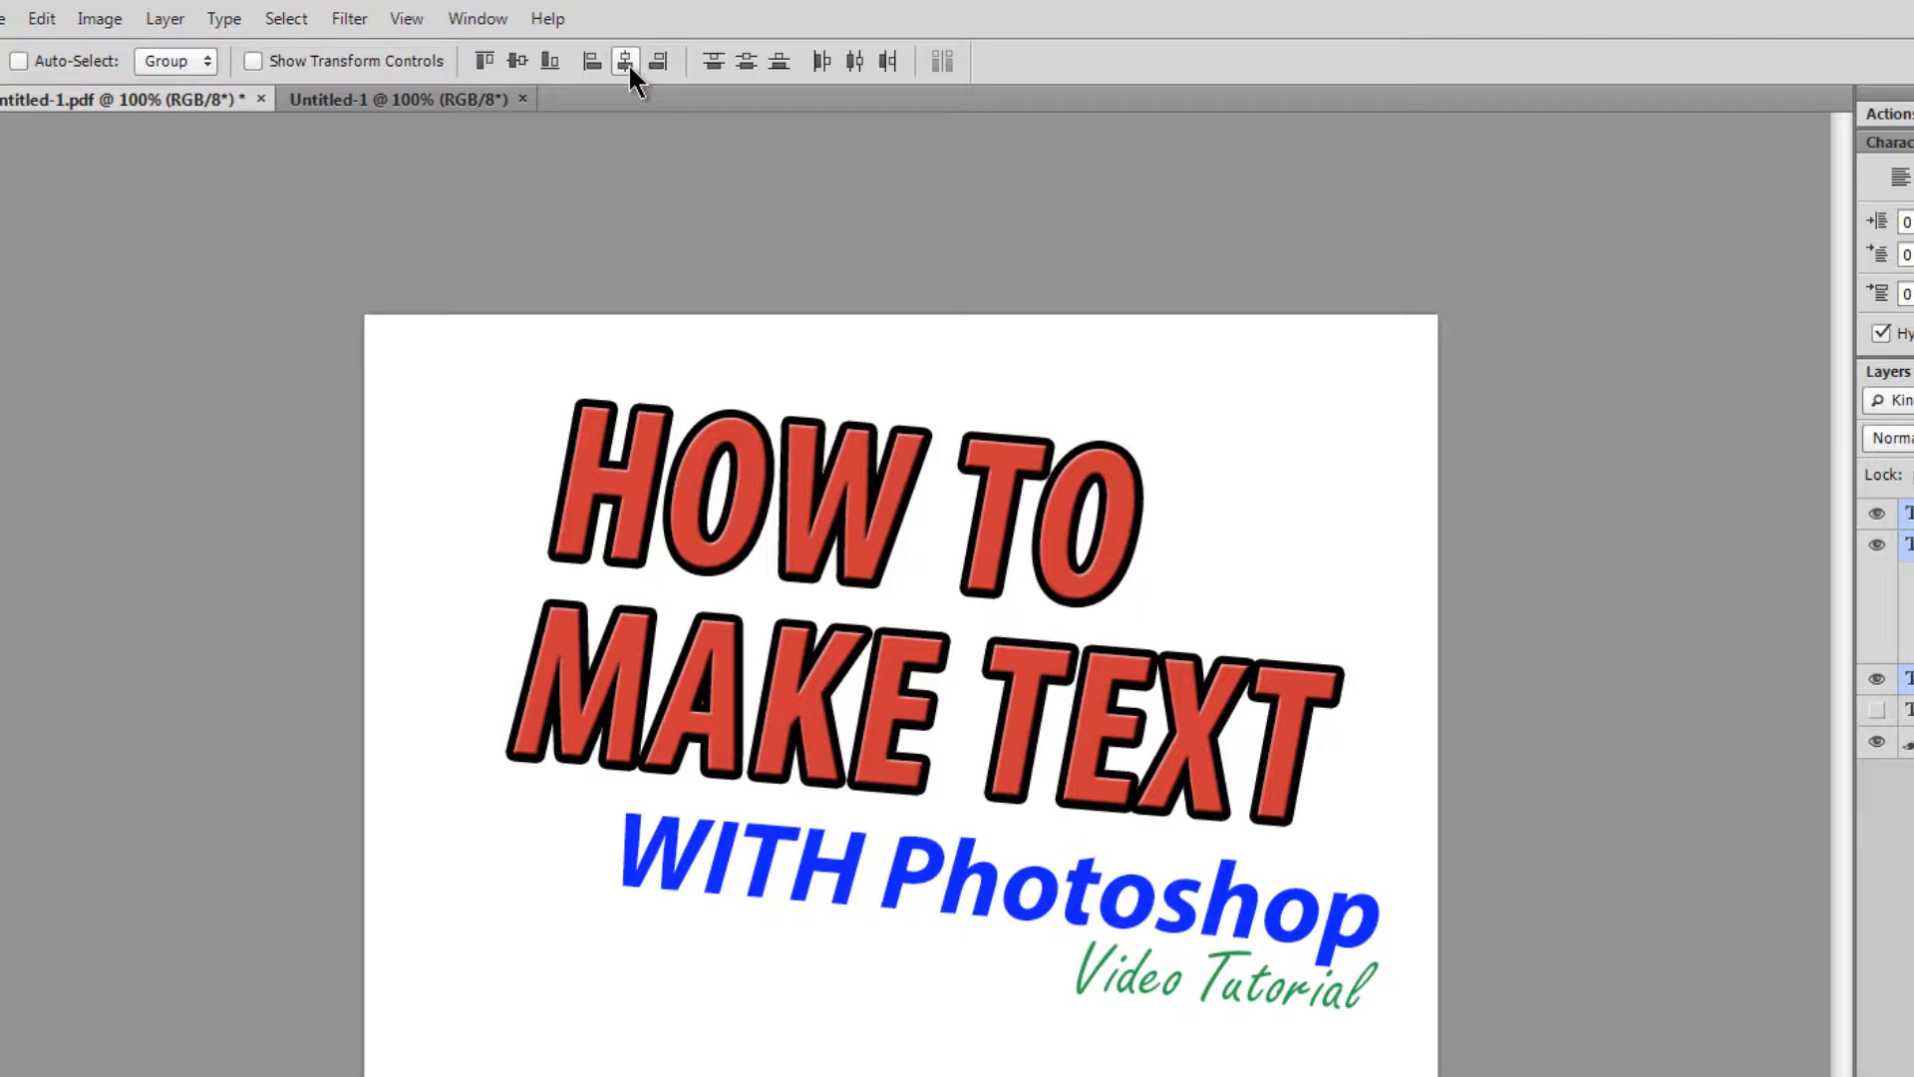
pyautogui.click(626, 62)
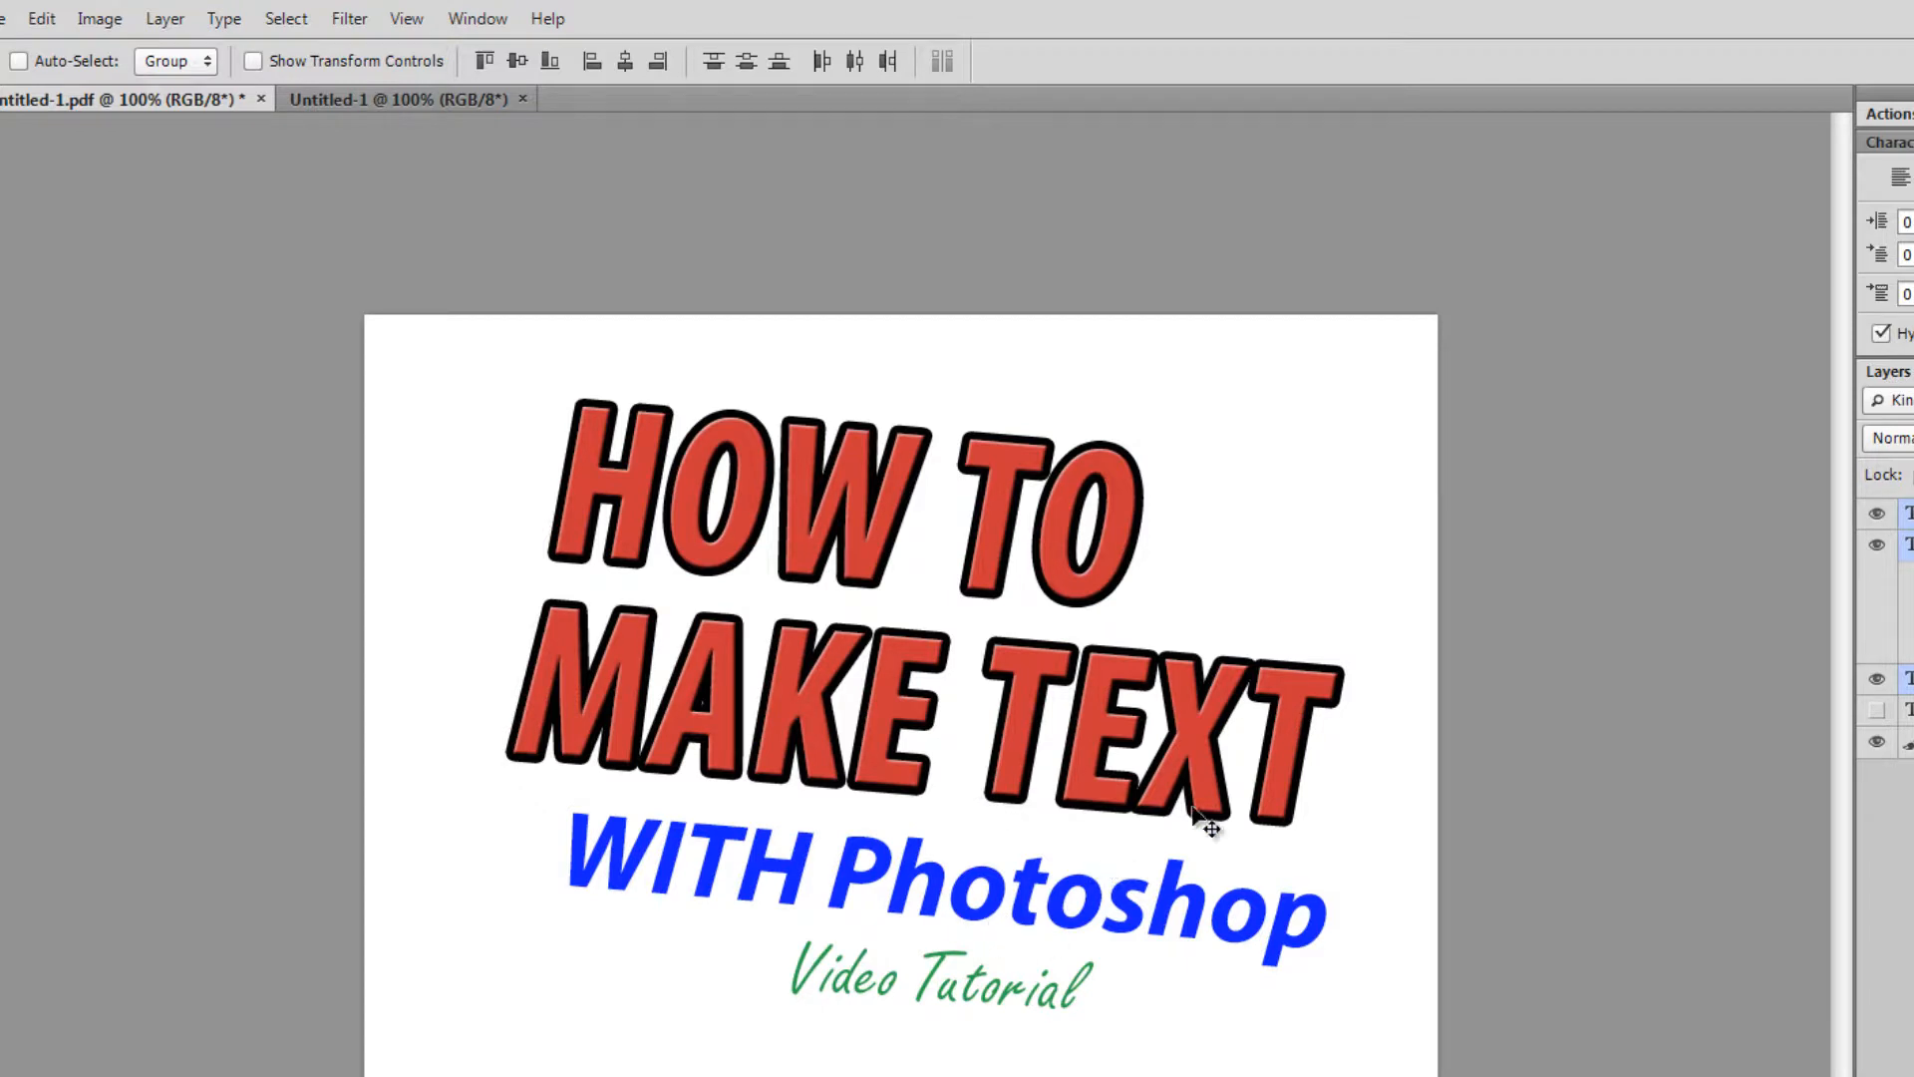
# - Nudge Video Tutorial and WITH Photoshop left into balanced positions under the headline
pyautogui.click(1908, 514)
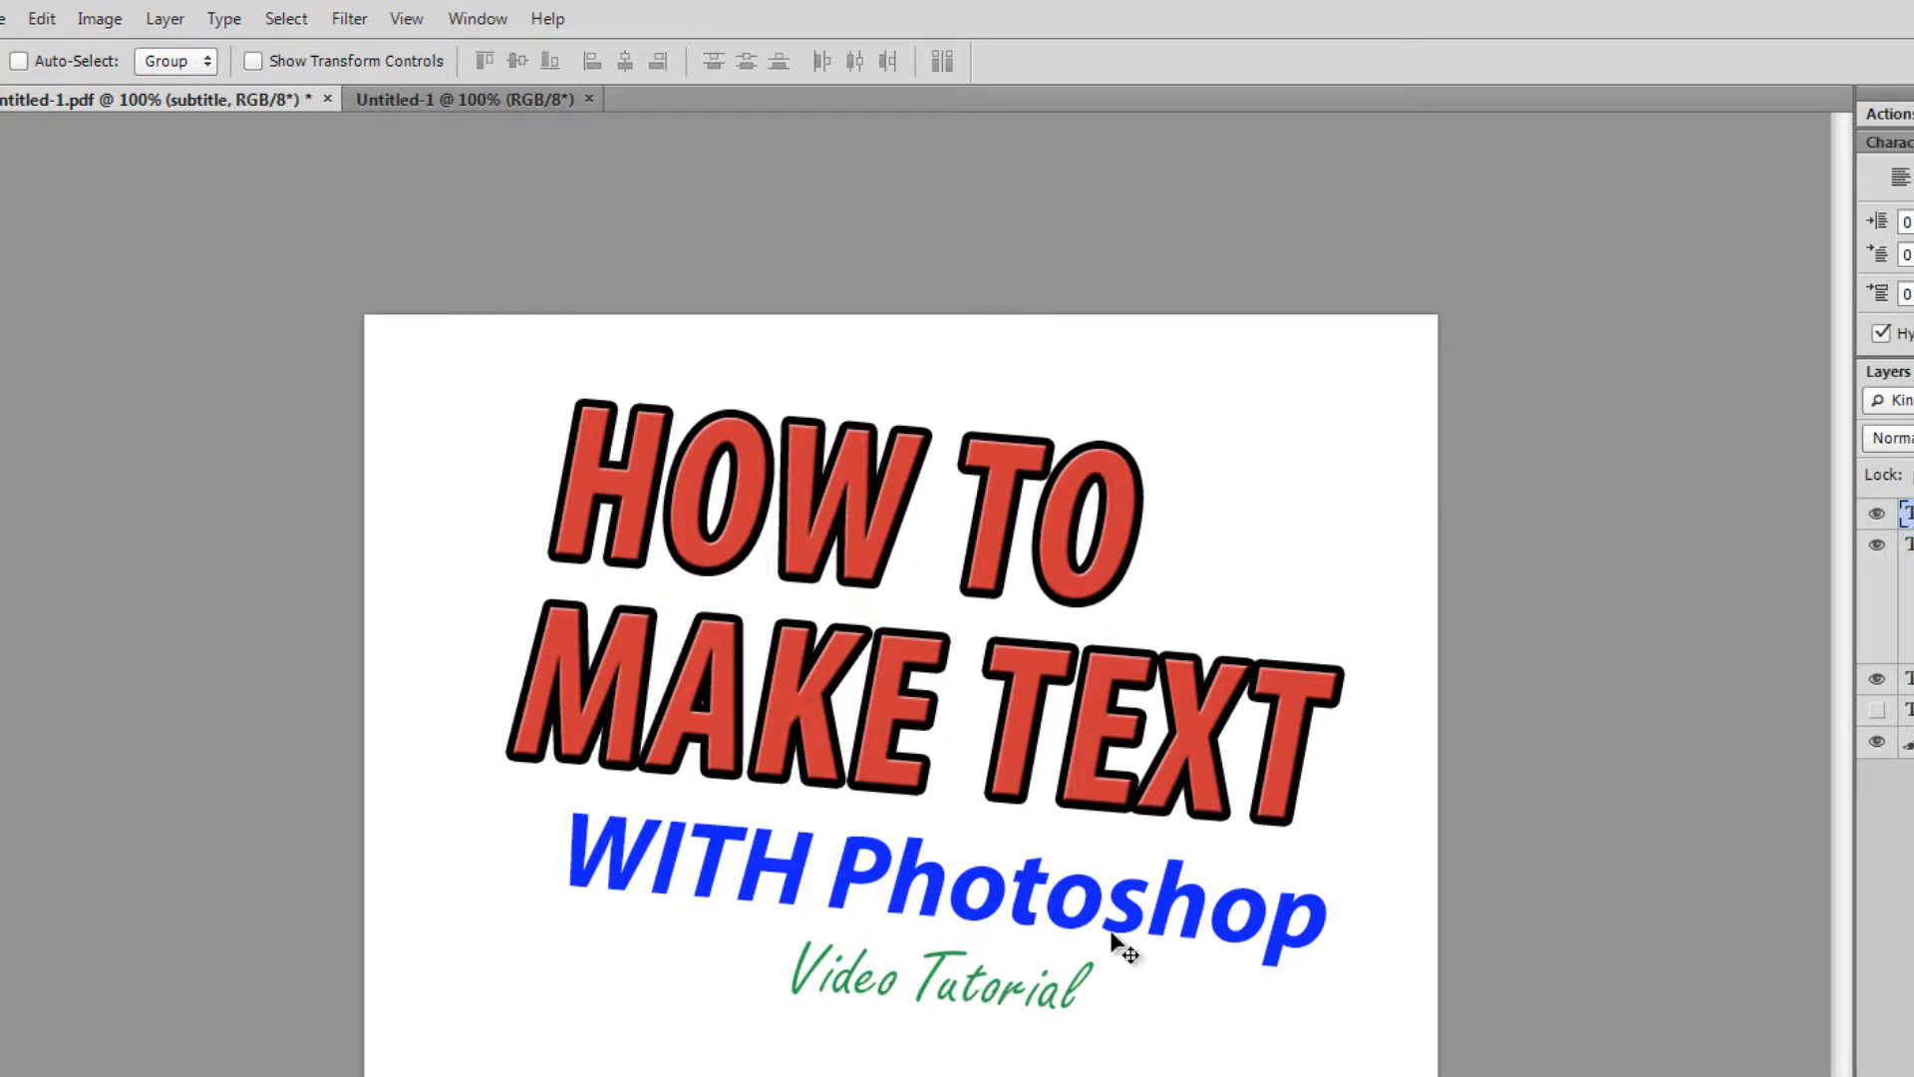
pyautogui.moveTo(1022, 987); pyautogui.dragTo(973, 997)
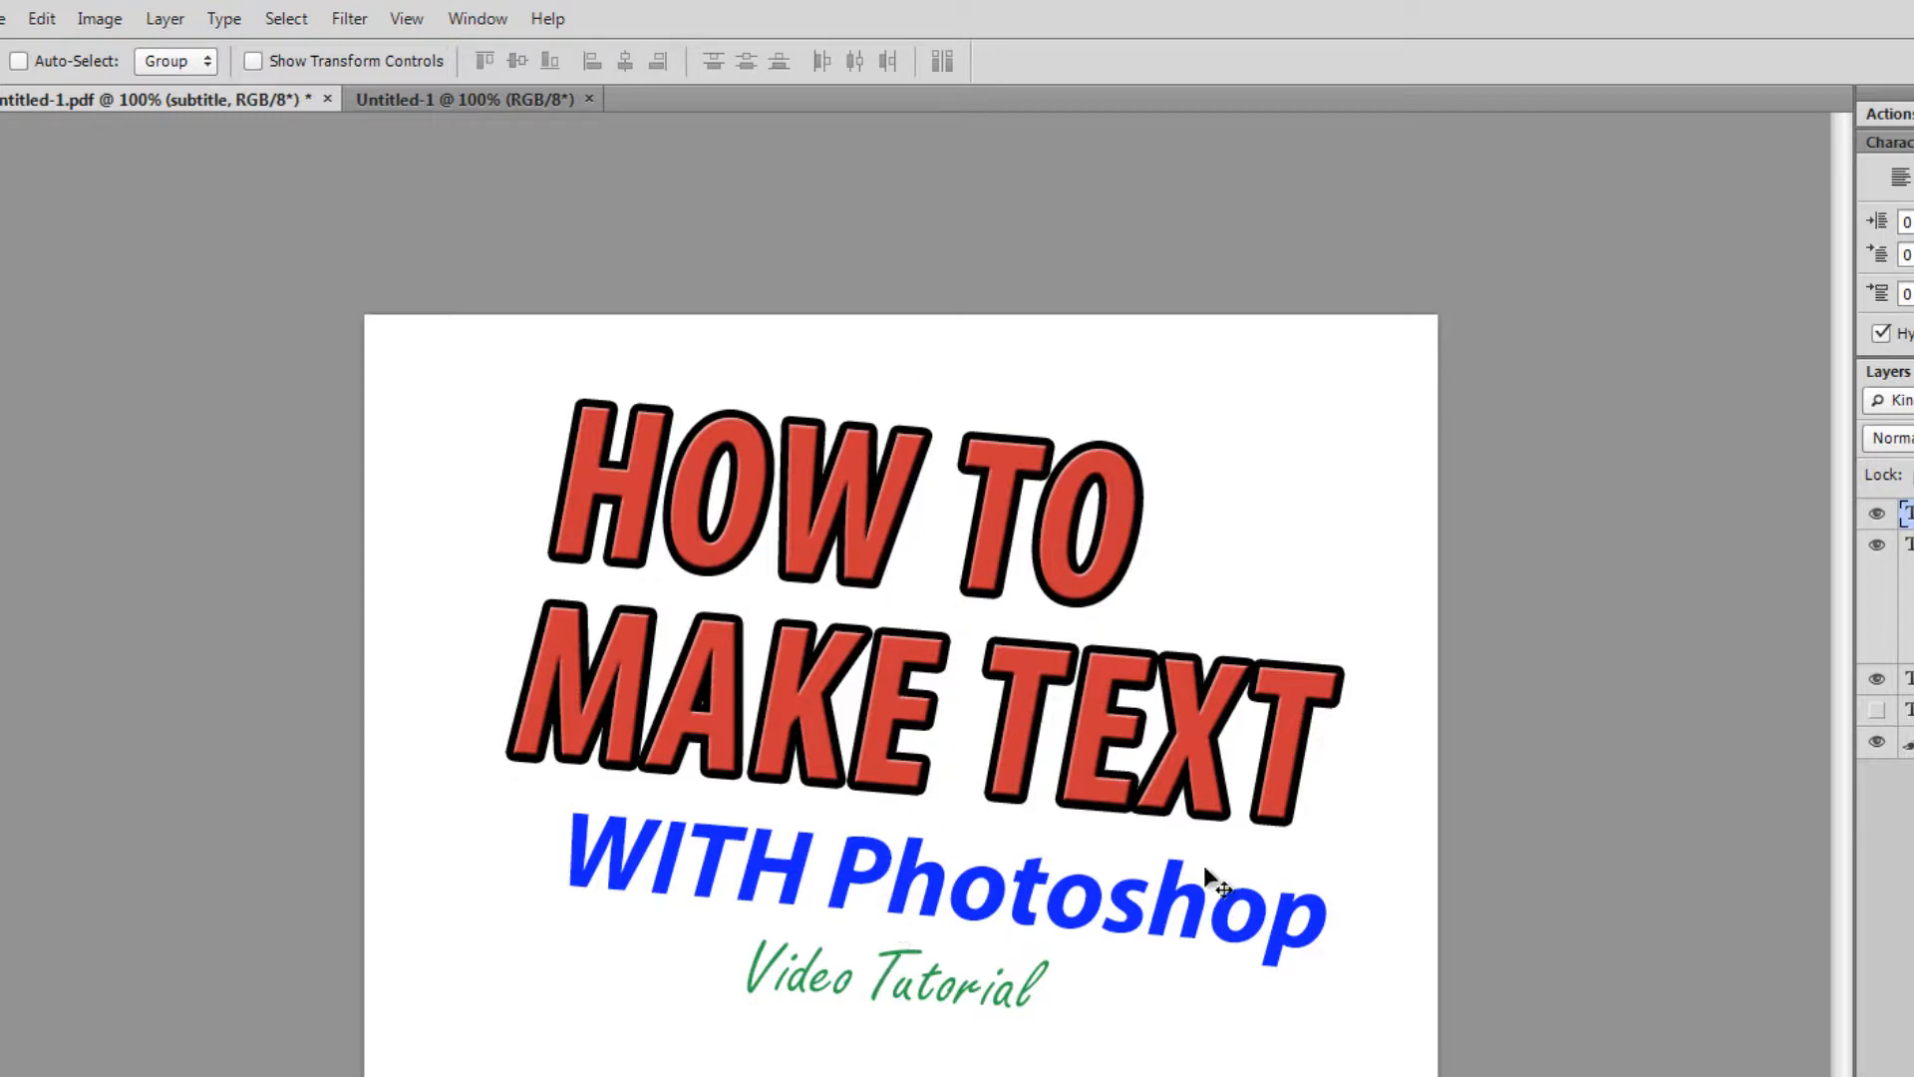
pyautogui.moveTo(1277, 914); pyautogui.dragTo(1224, 897)
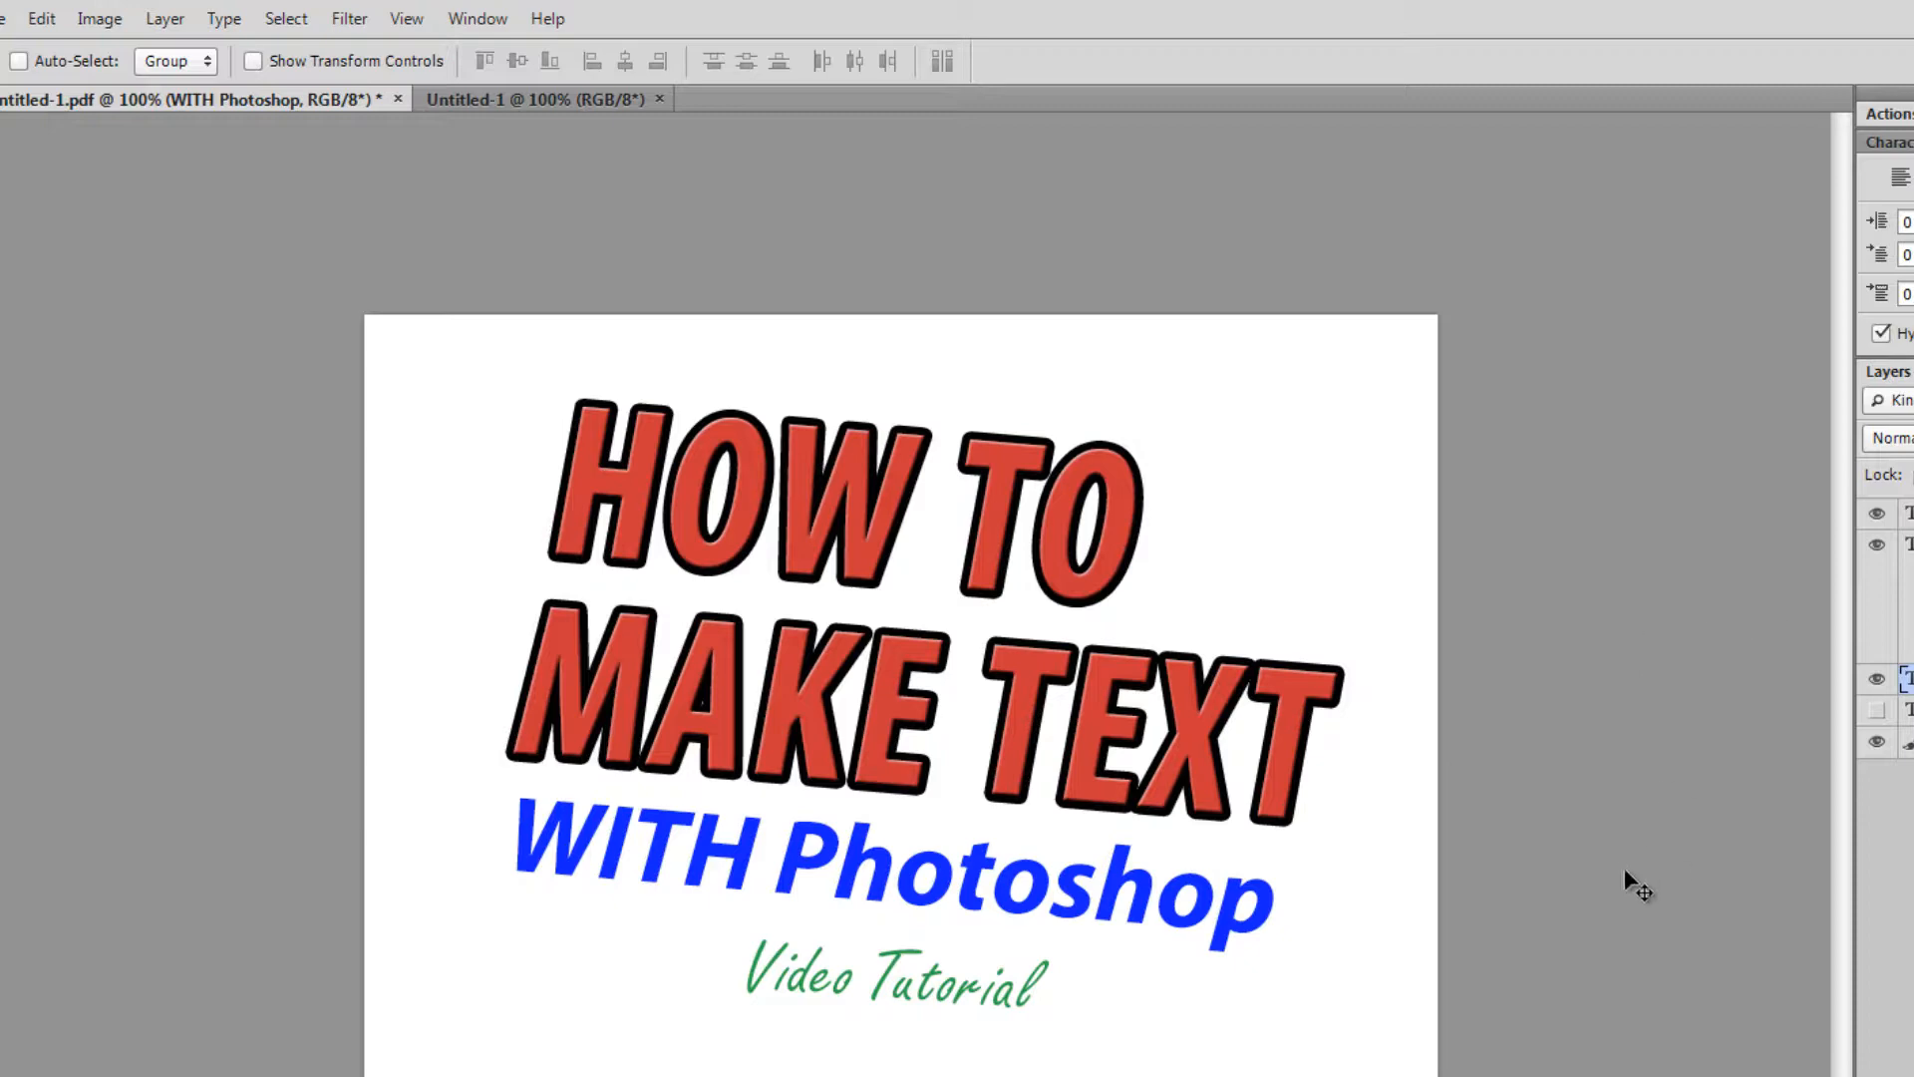
pyautogui.moveTo(1017, 989); pyautogui.dragTo(952, 995)
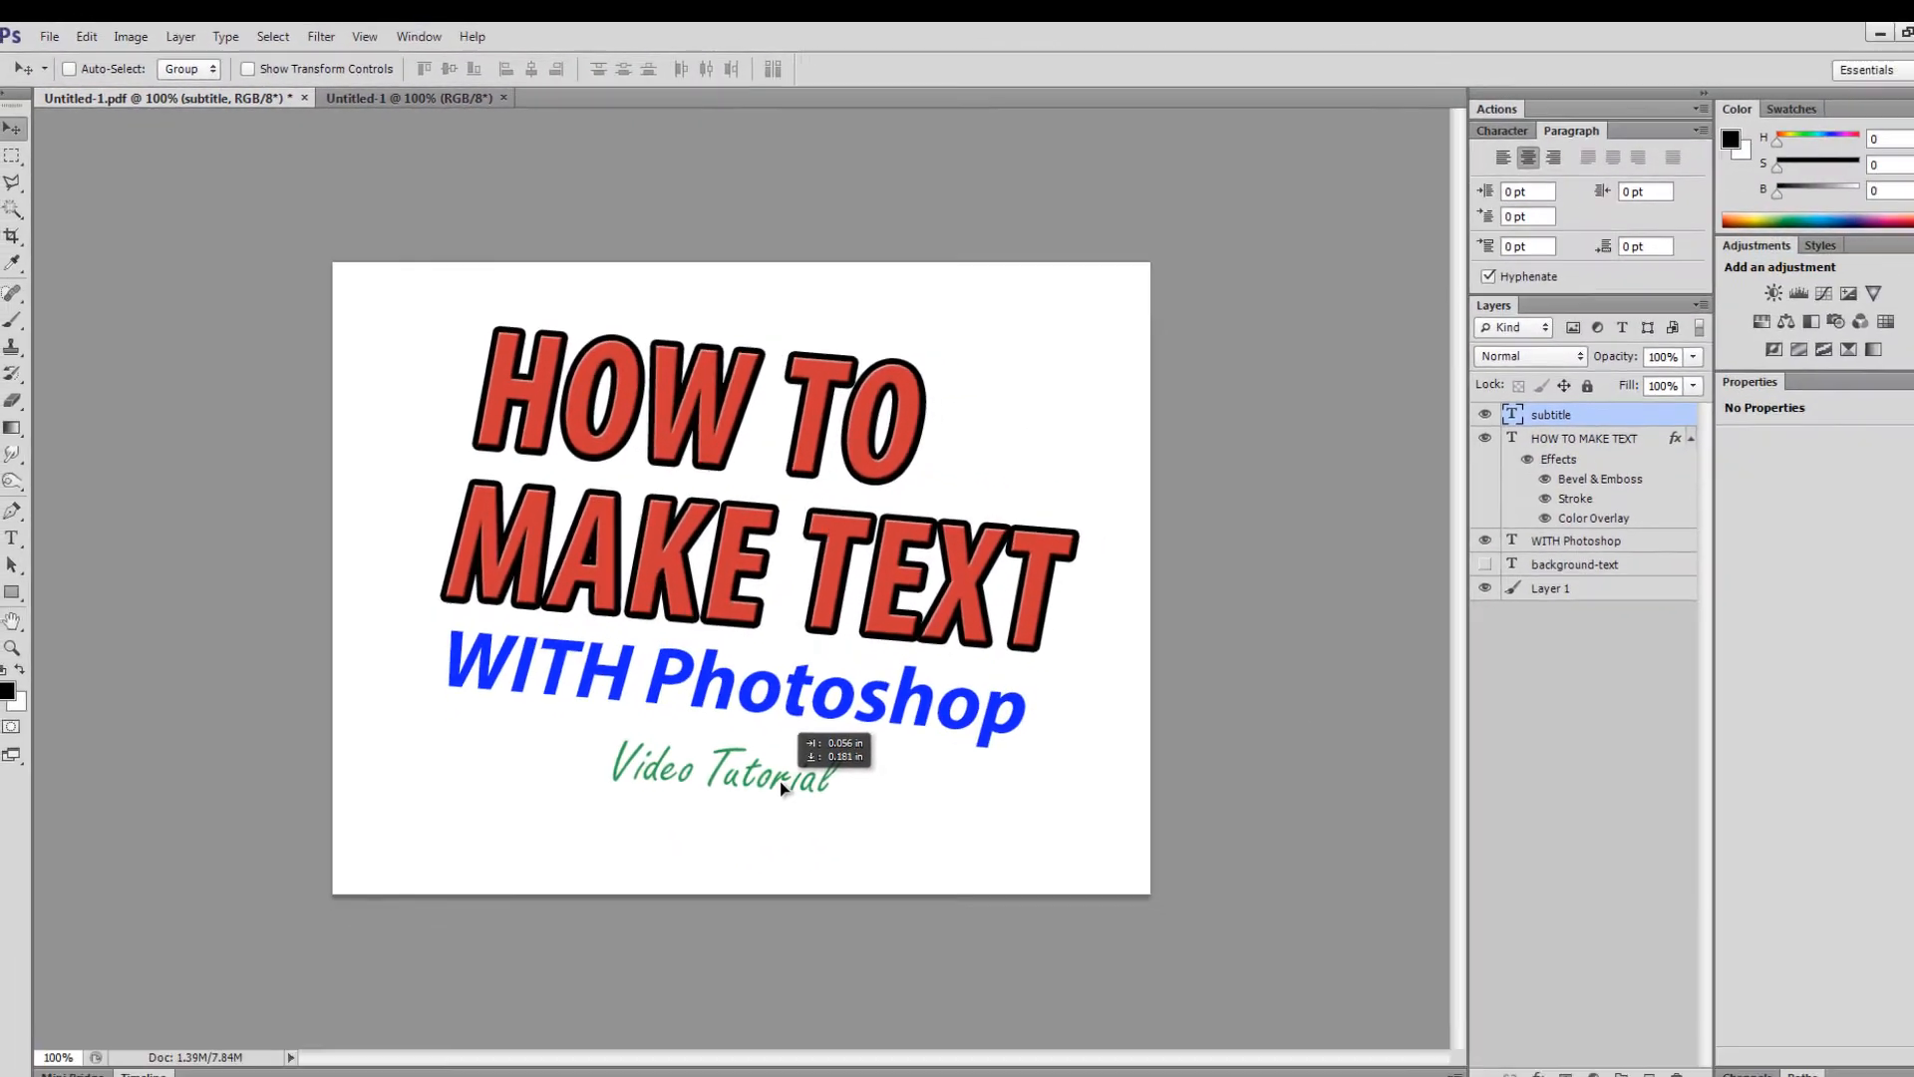
pyautogui.moveTo(779, 781); pyautogui.dragTo(762, 756)
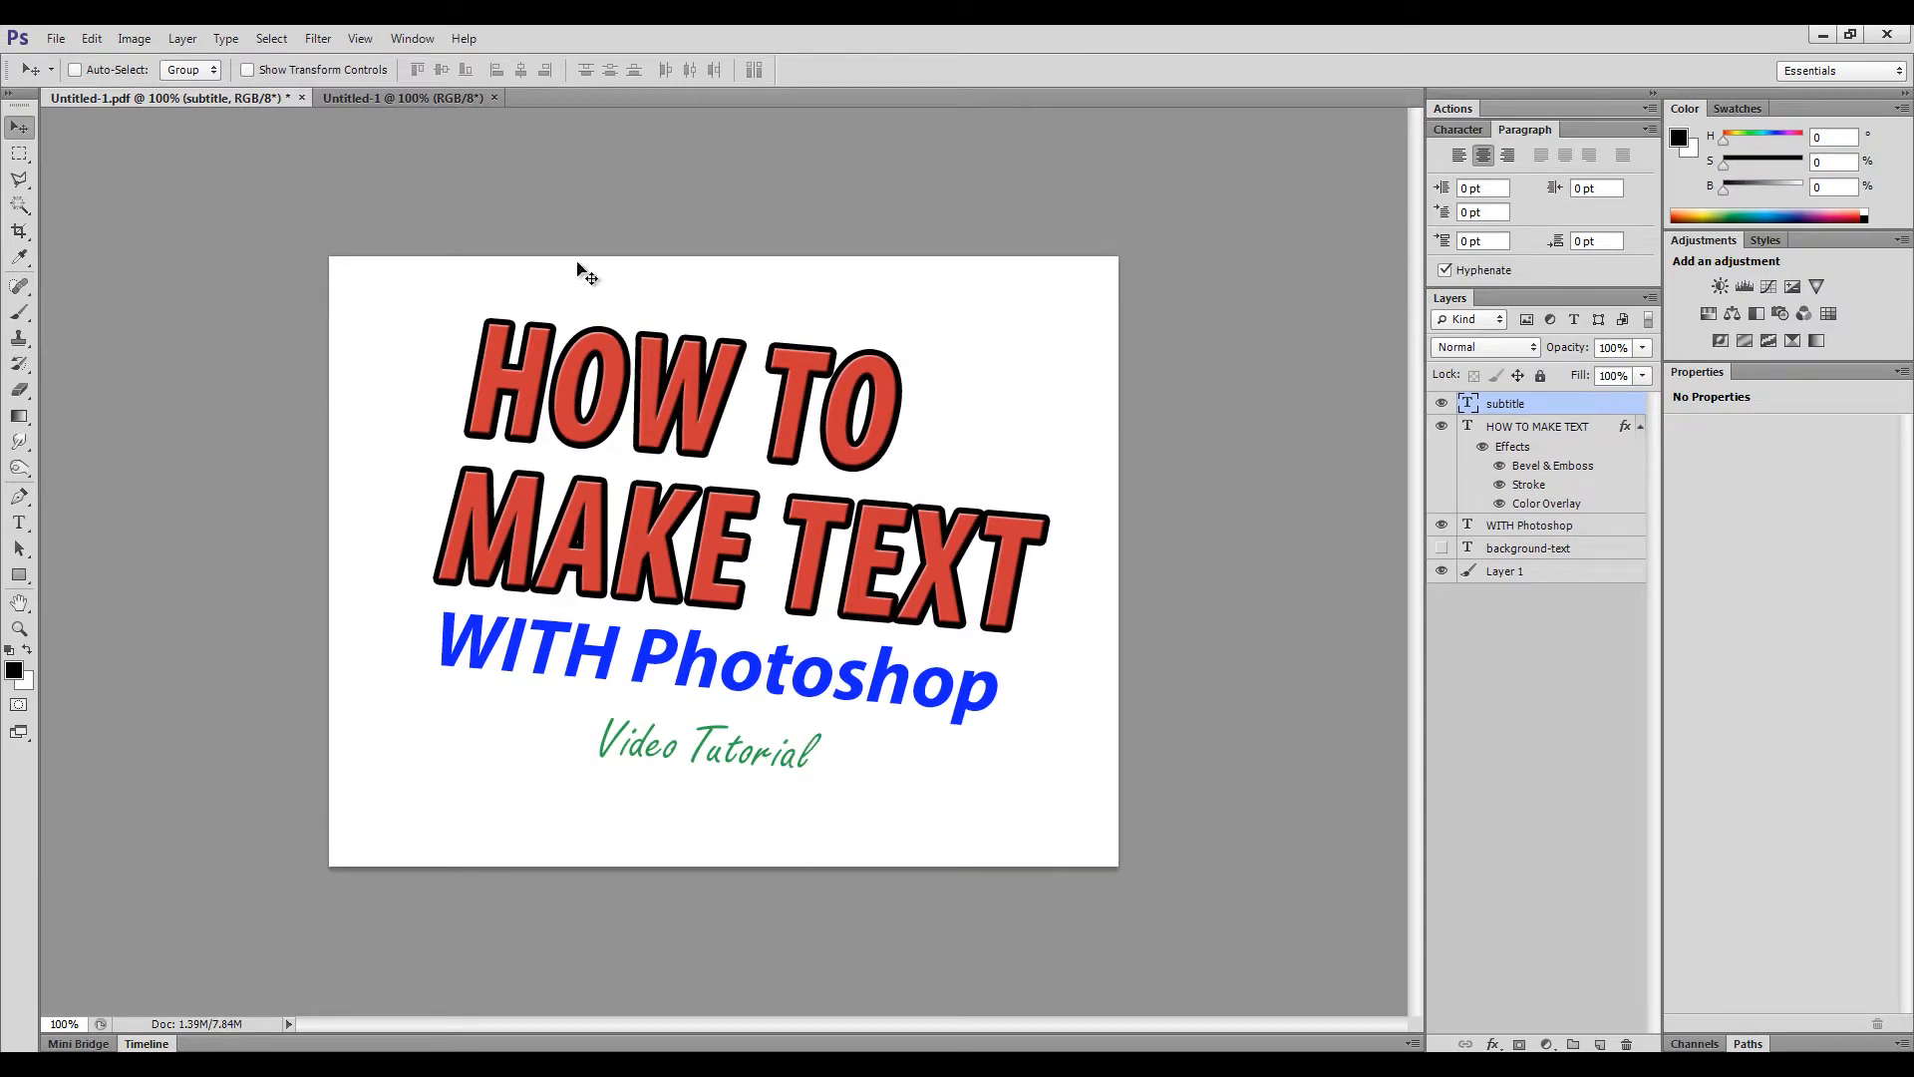
# - Select the Video Tutorial text with the Type tool and open Create Warped Text
pyautogui.click(19, 523)
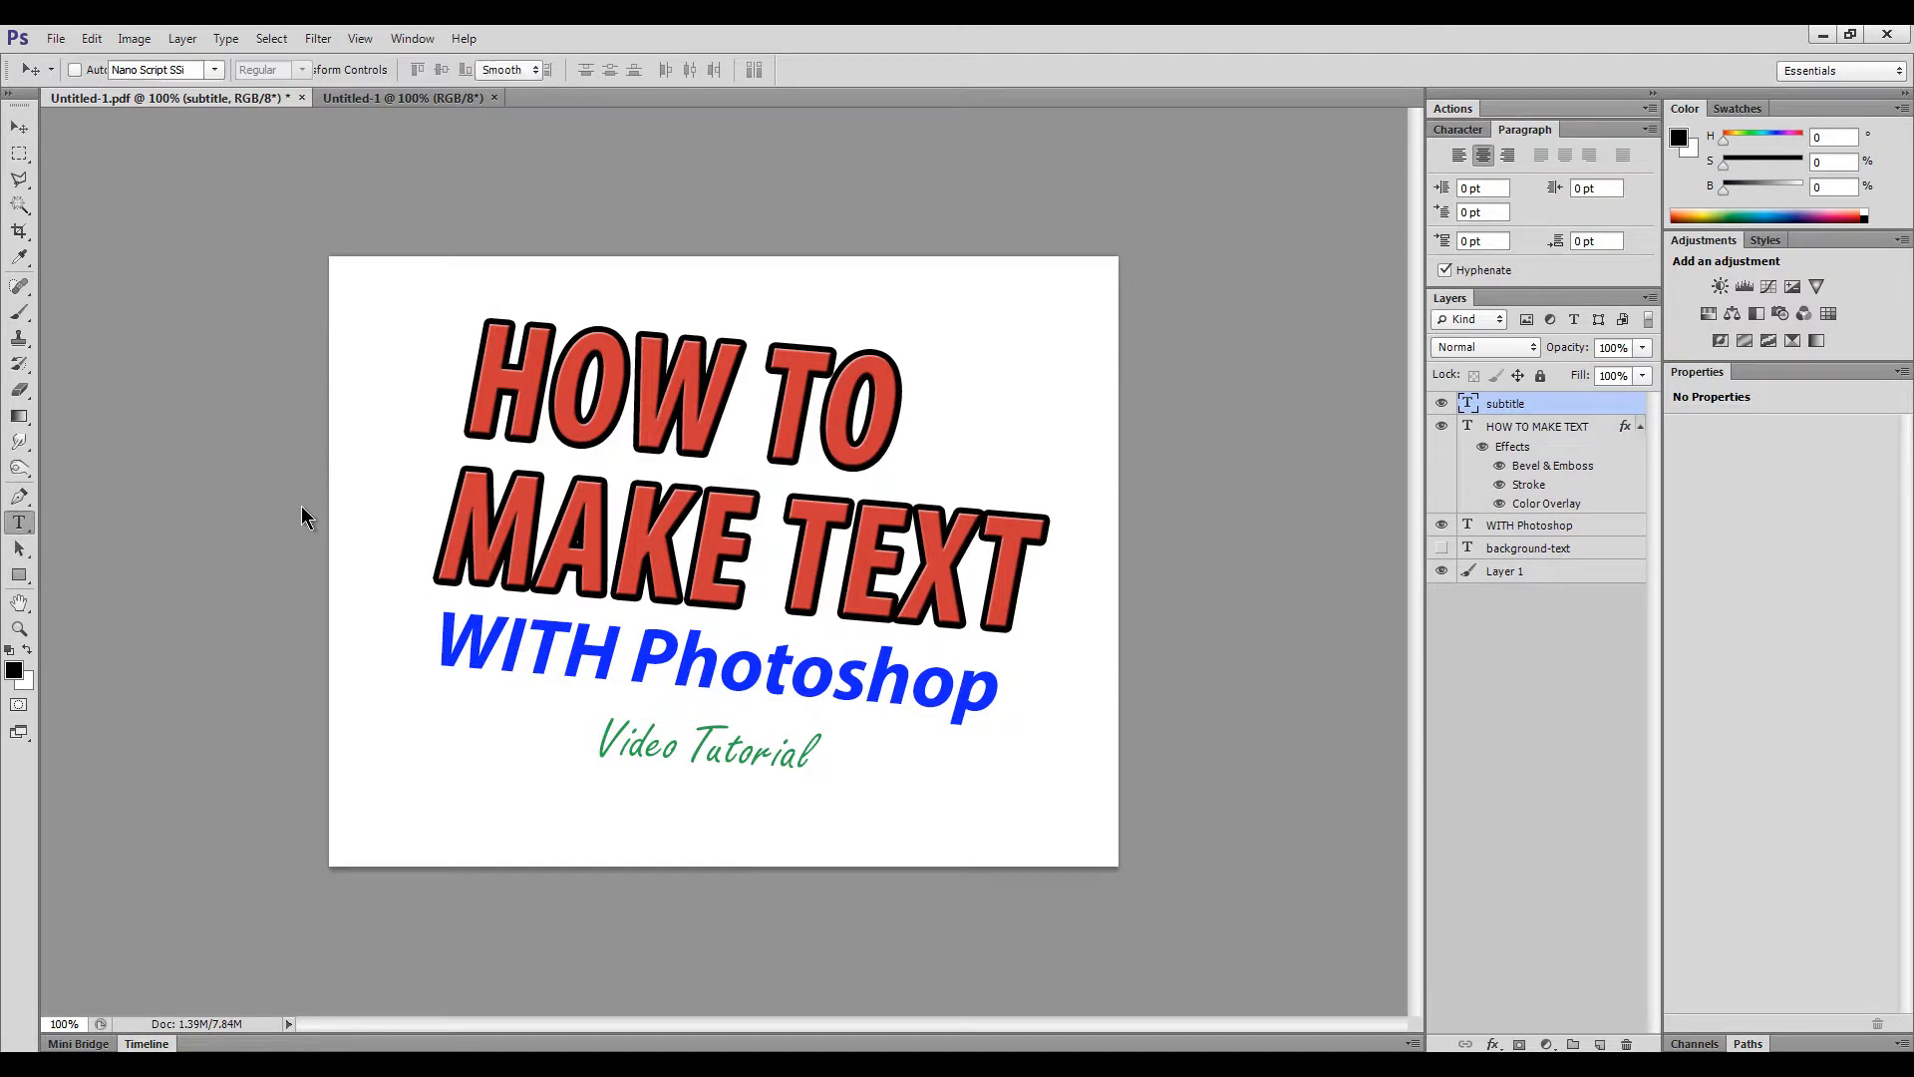
pyautogui.moveTo(611, 744); pyautogui.dragTo(854, 730)
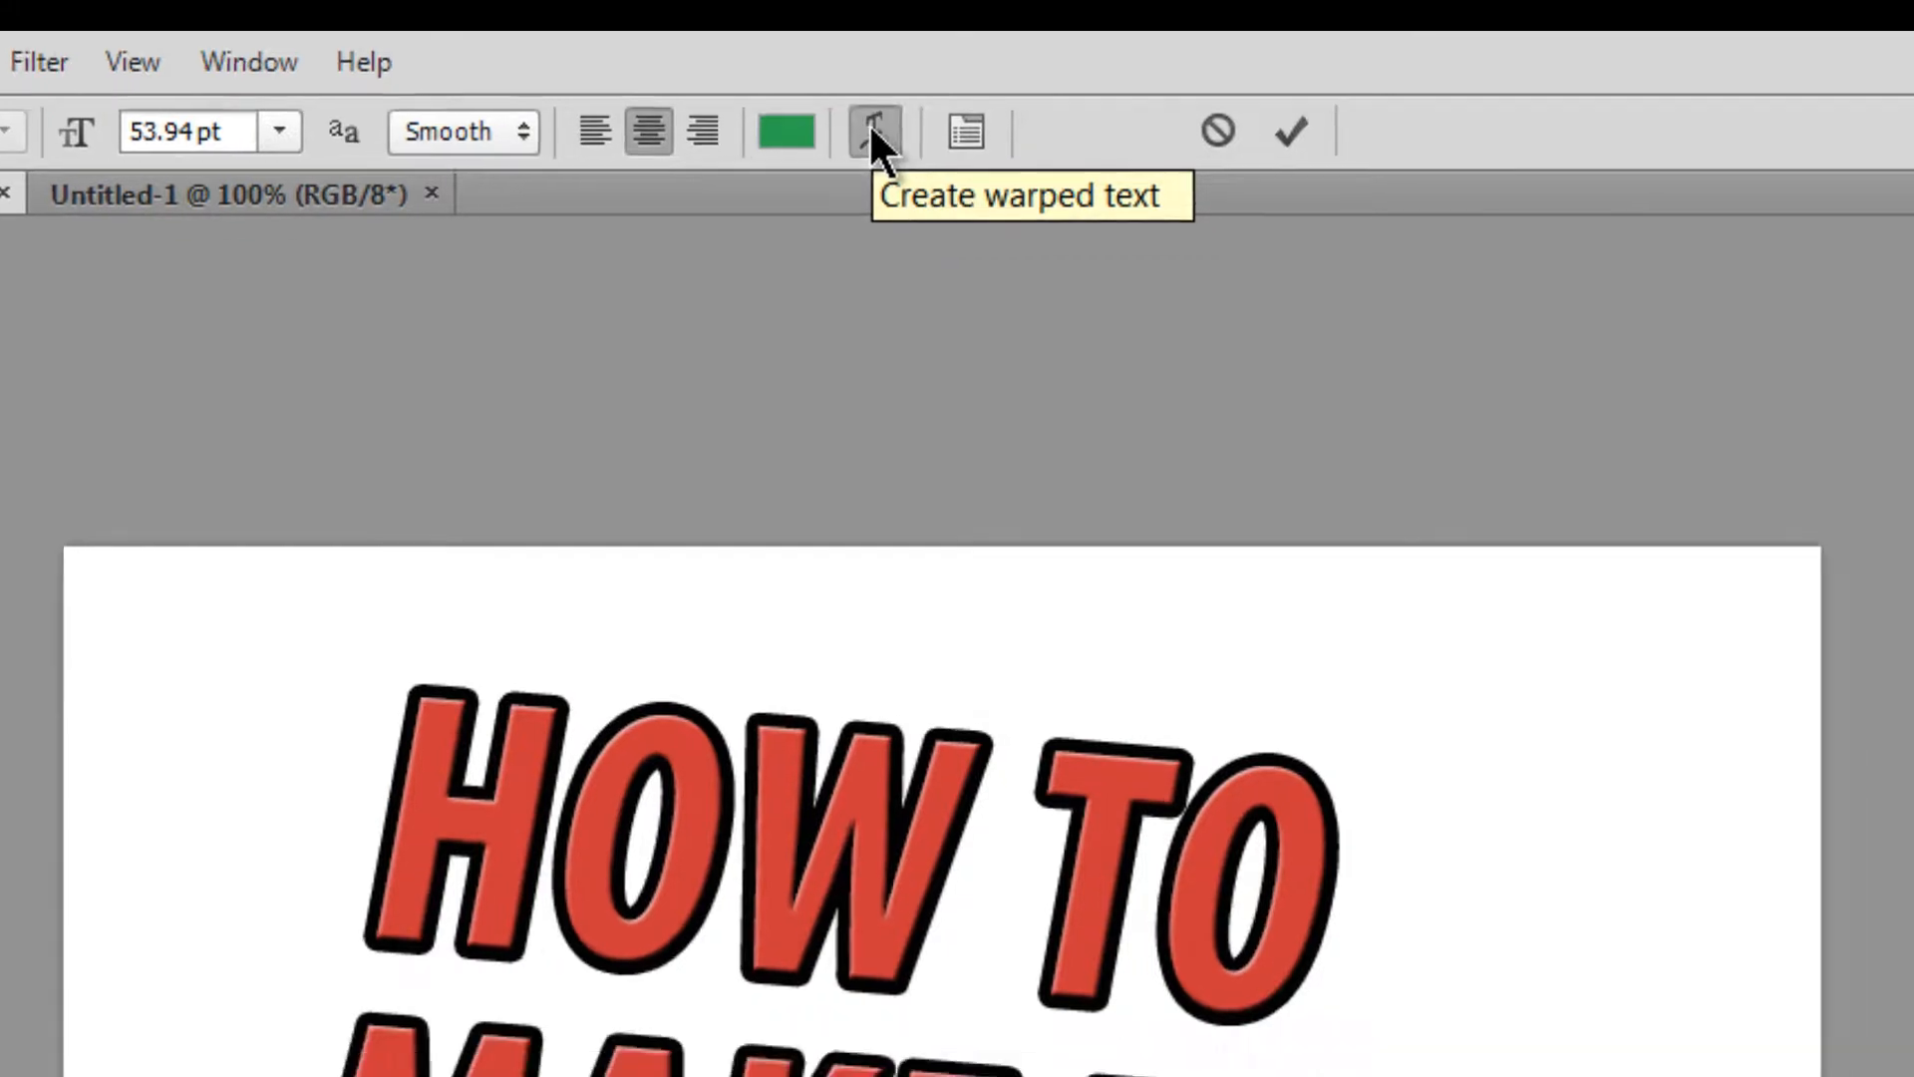
pyautogui.click(902, 165)
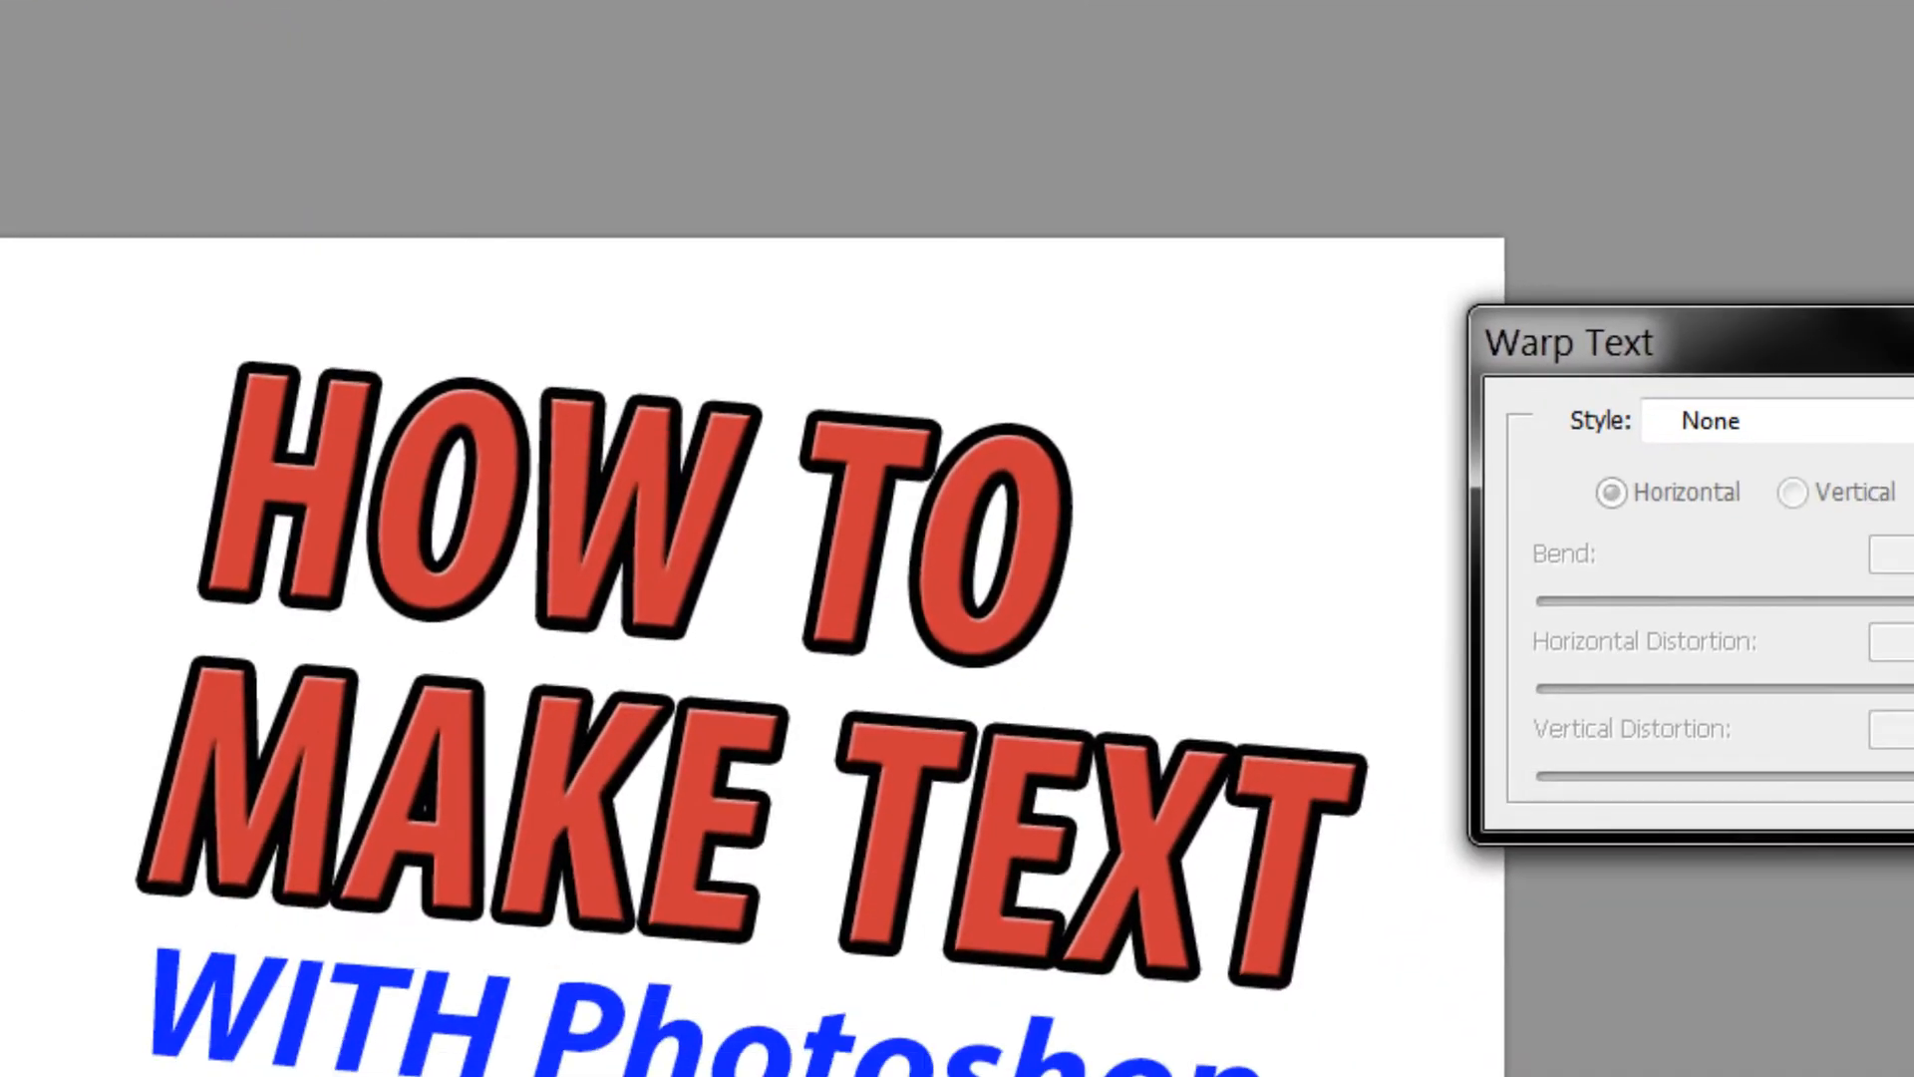
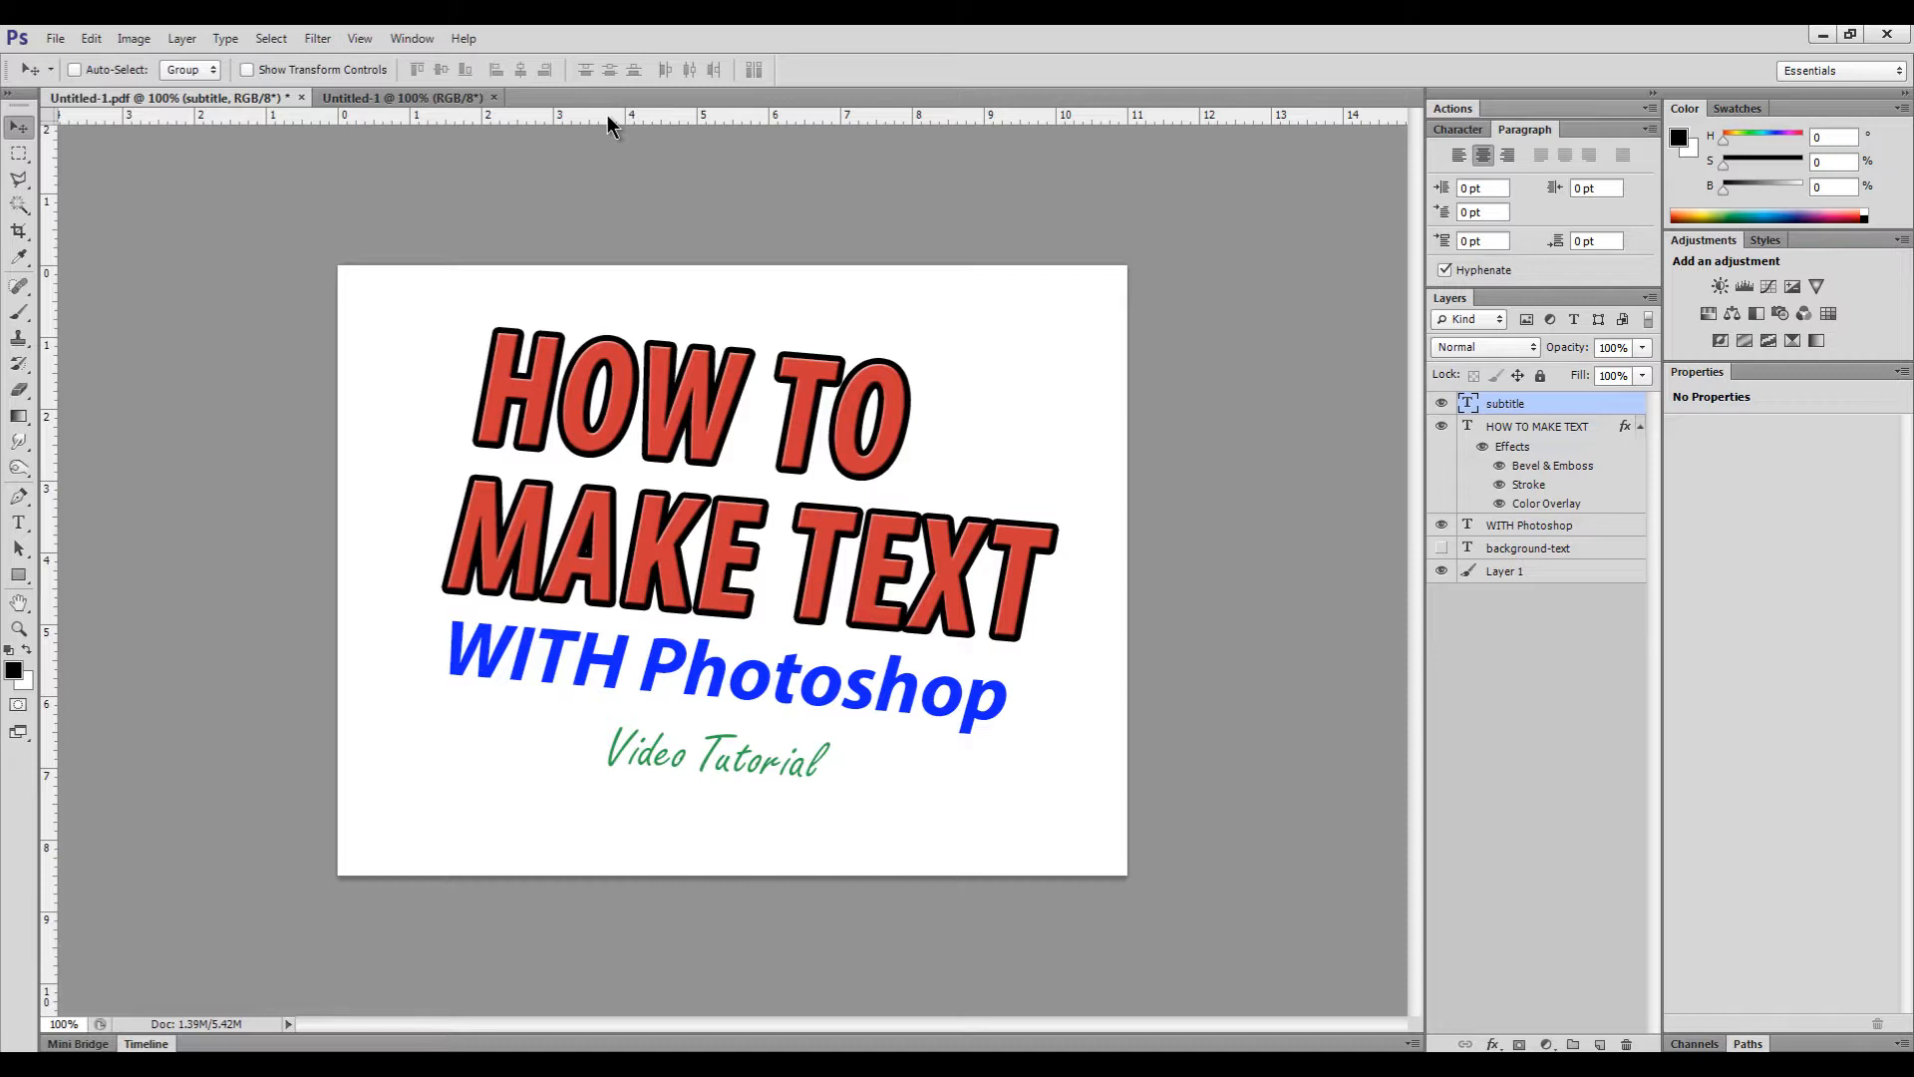
# - Place horizontal guides above HOW TO and below Video Tutorial, plus vertical guides at both title sides
pyautogui.moveTo(607, 116); pyautogui.dragTo(619, 327)
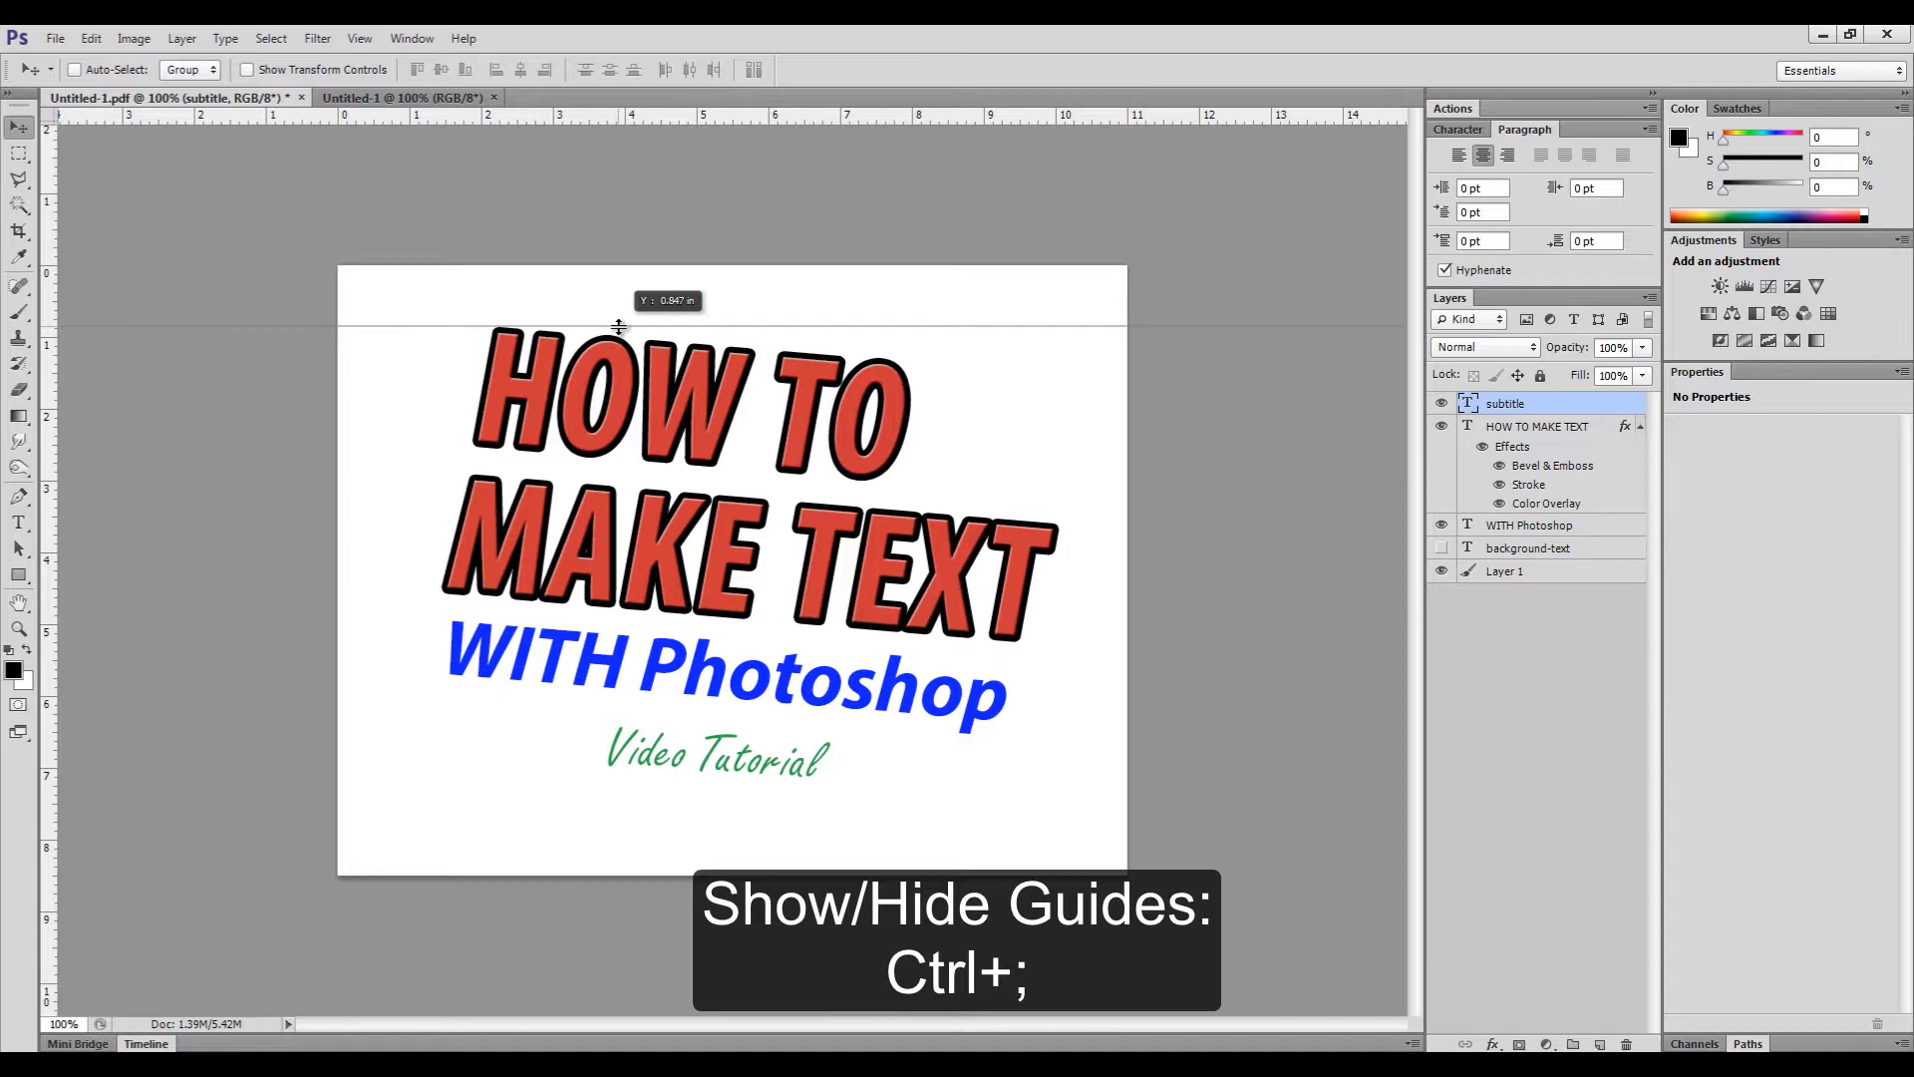
pyautogui.moveTo(619, 327); pyautogui.dragTo(619, 329)
pyautogui.moveTo(620, 120); pyautogui.dragTo(579, 780)
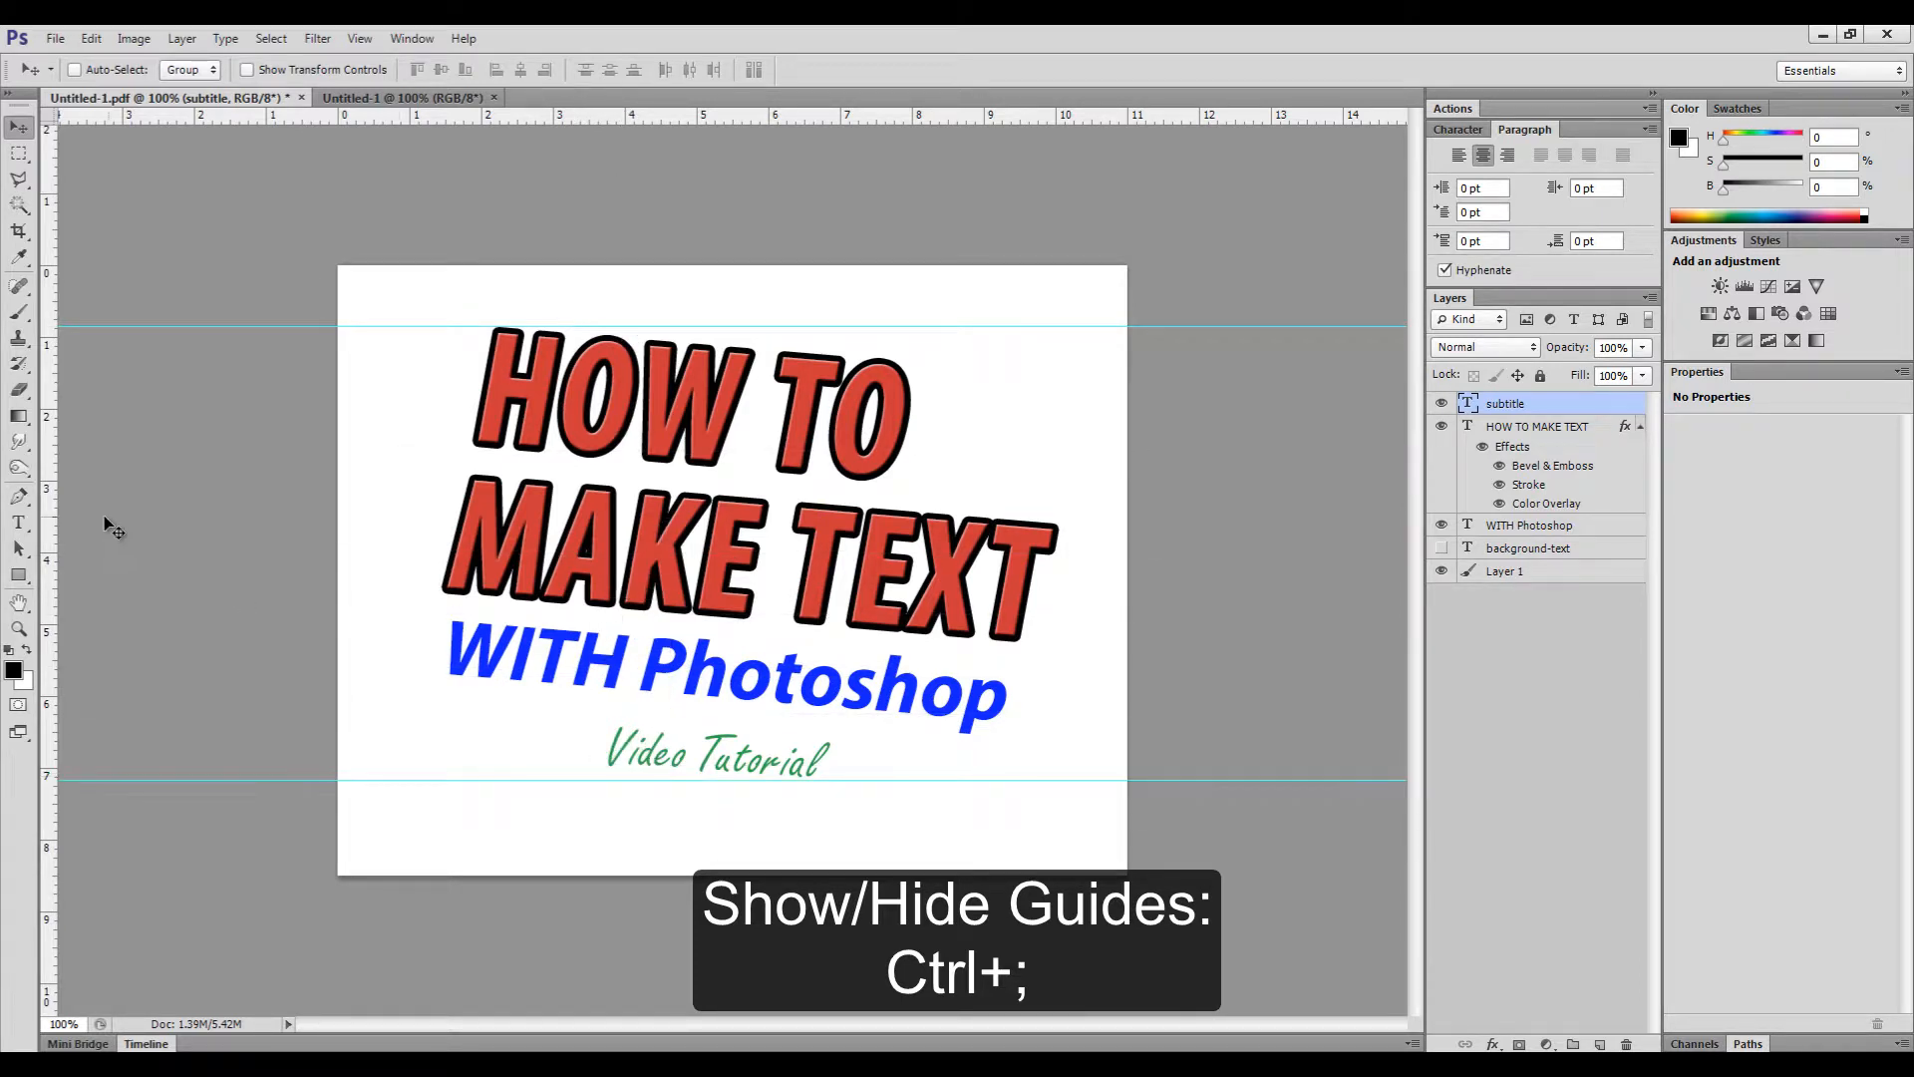
pyautogui.moveTo(48, 521); pyautogui.dragTo(441, 508)
pyautogui.moveTo(50, 524); pyautogui.dragTo(1060, 563)
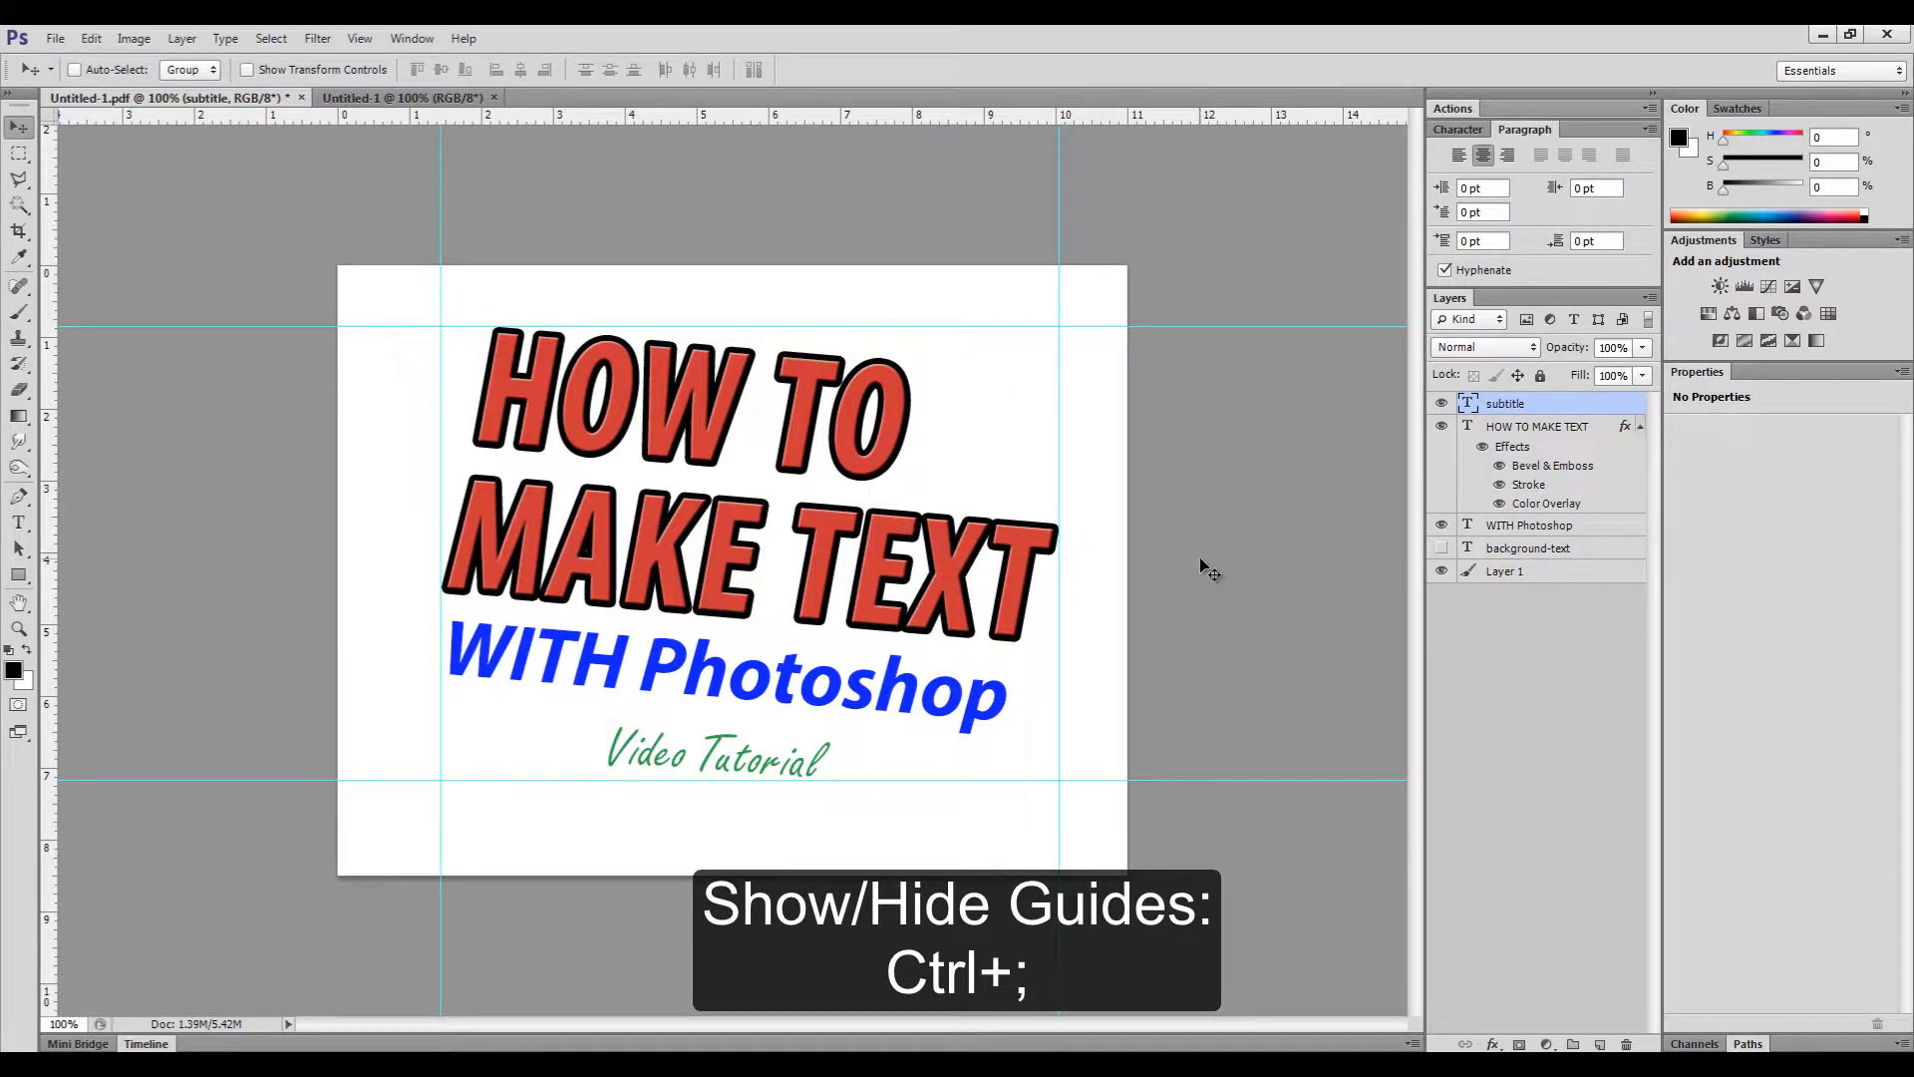
# - Hide the guides with View > Show > Guides
pyautogui.click(357, 40)
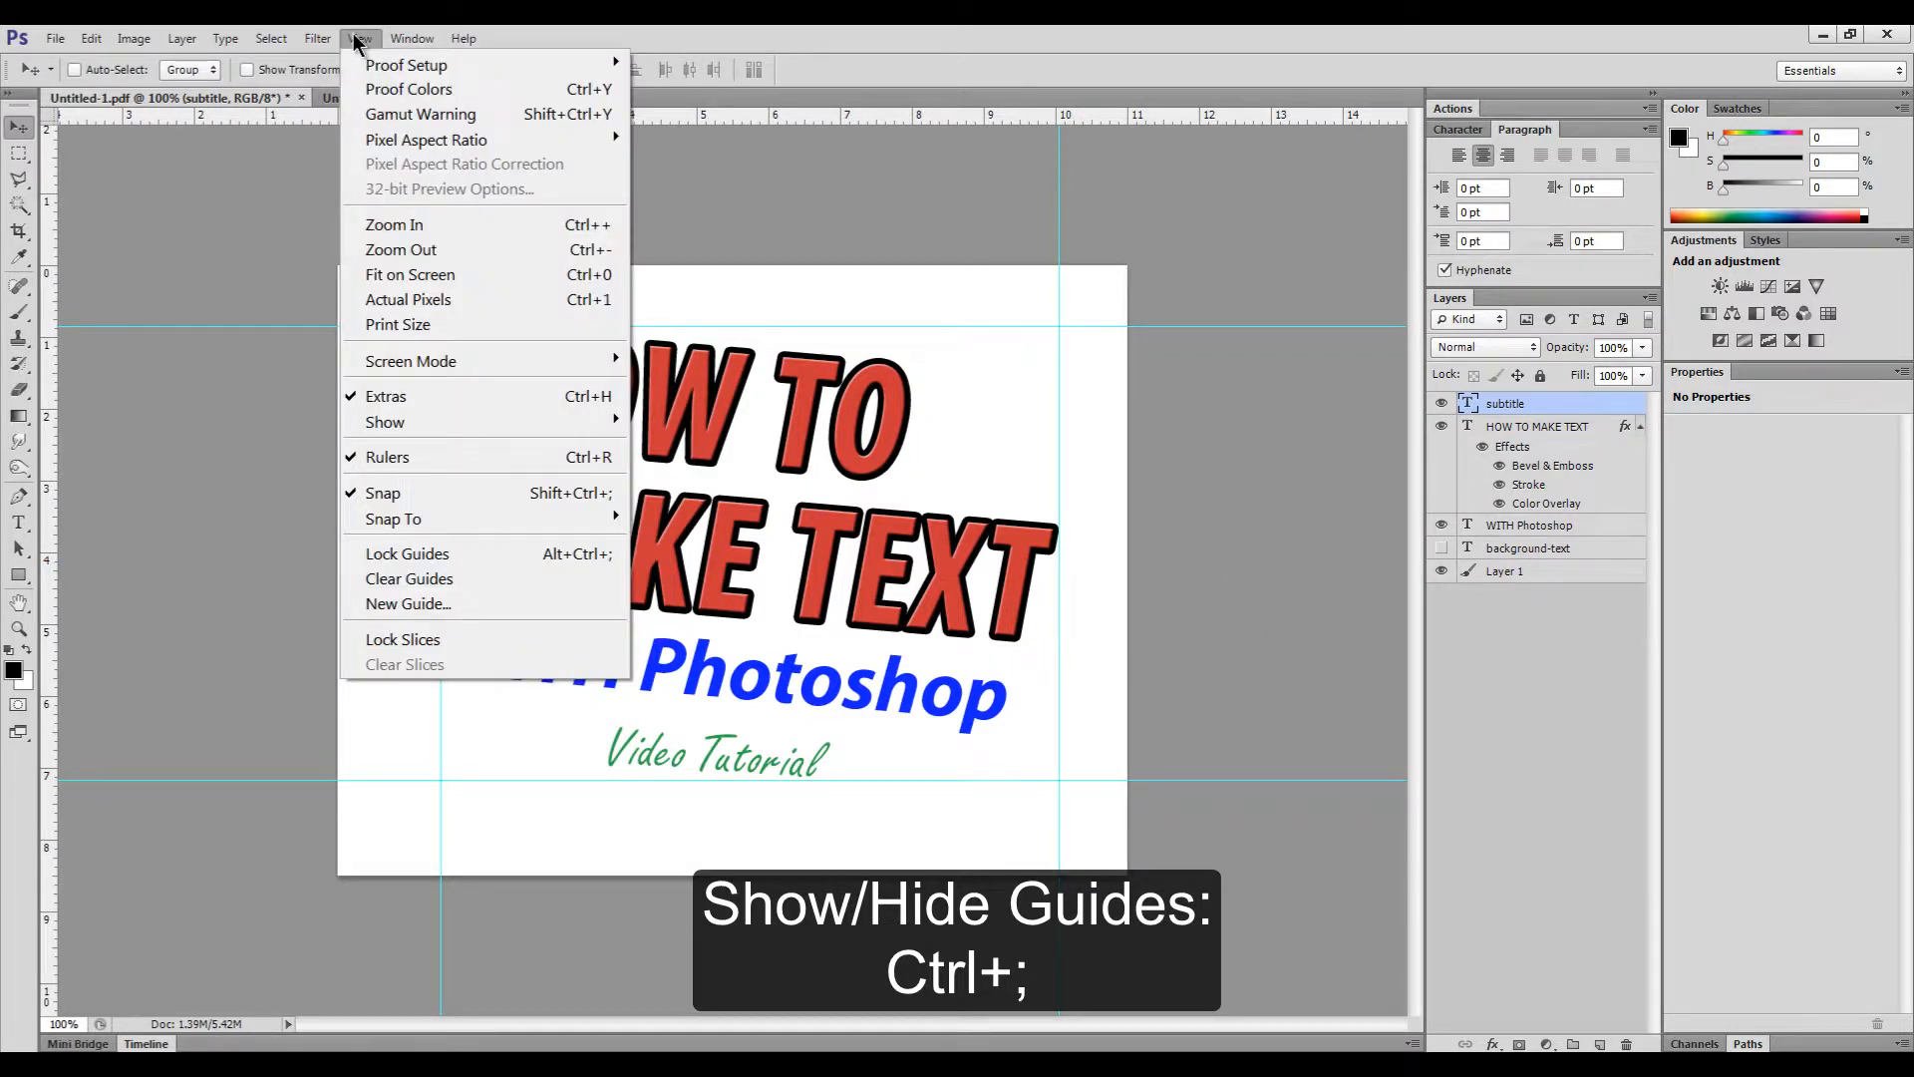
pyautogui.moveTo(418, 424)
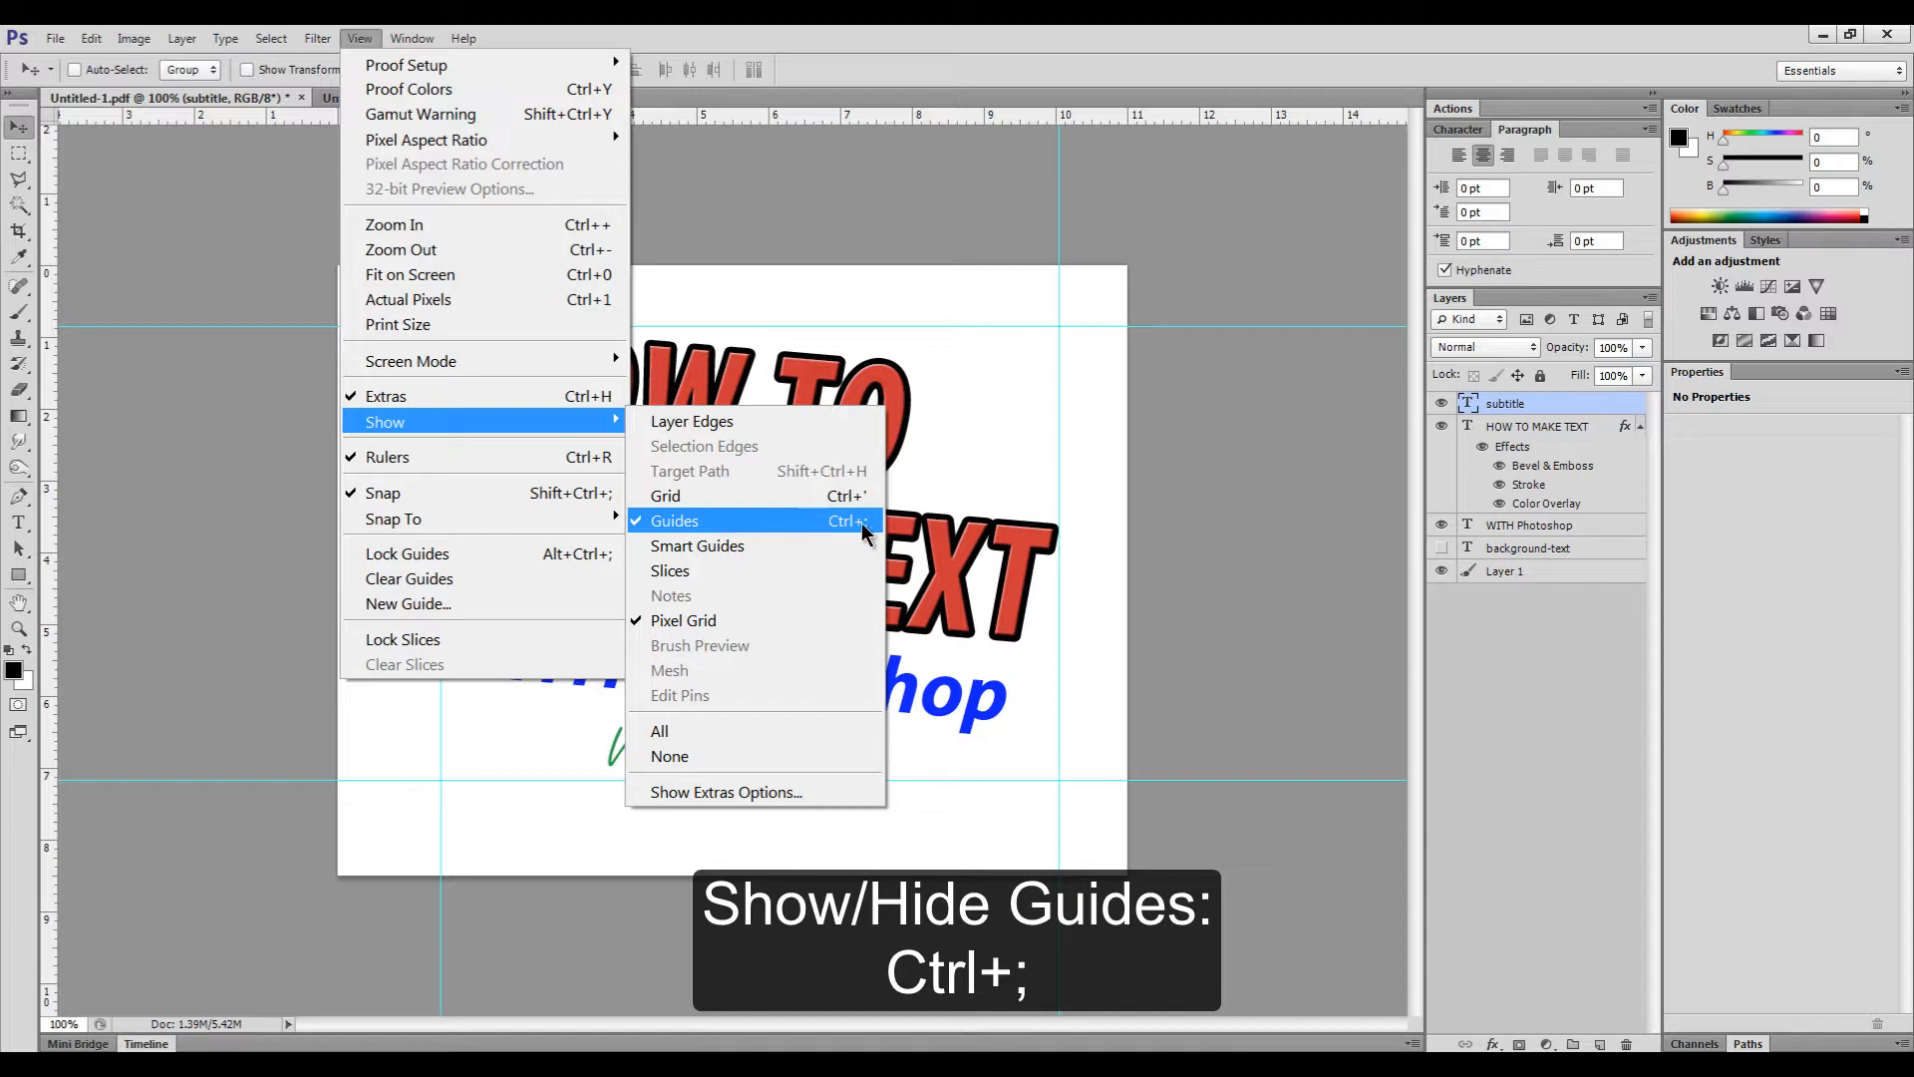
pyautogui.click(818, 527)
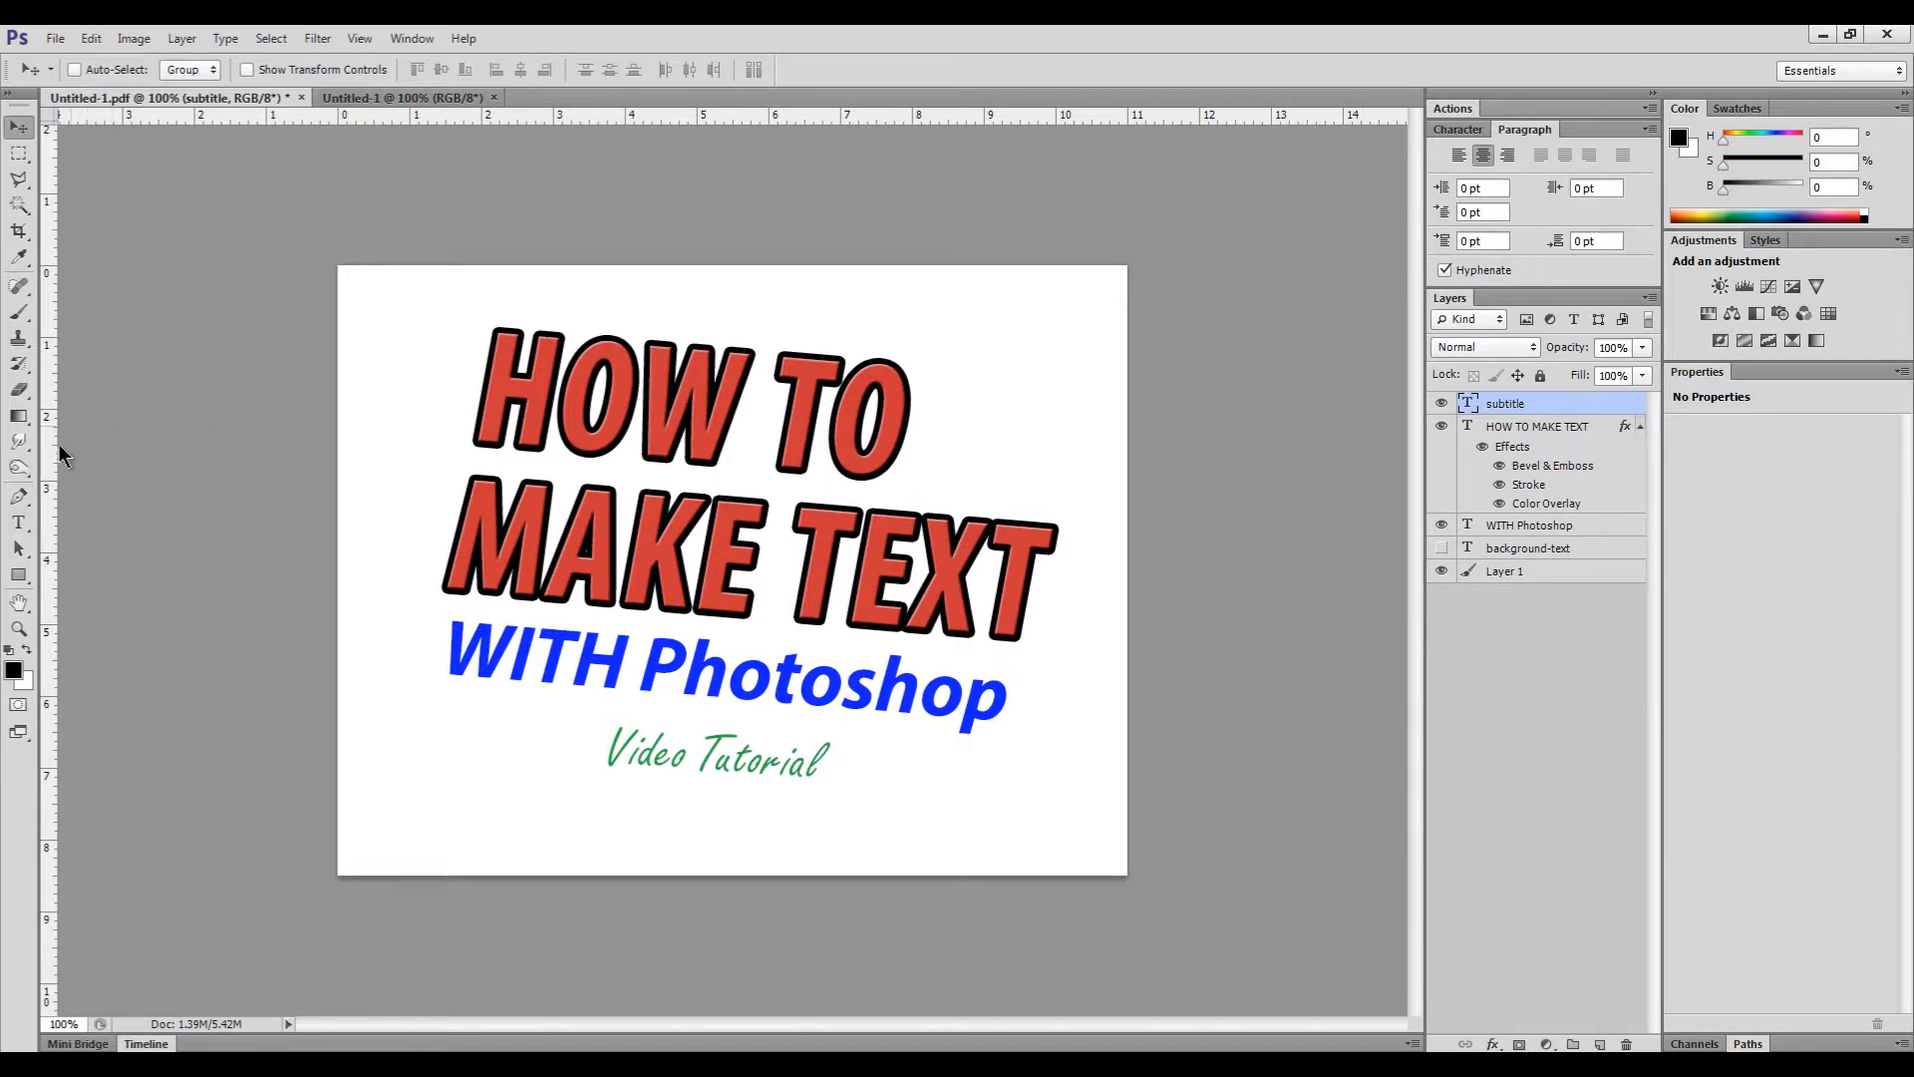
# - Start a vertical type line near the bottom-left using the Myriad Pro font
pyautogui.click(19, 522)
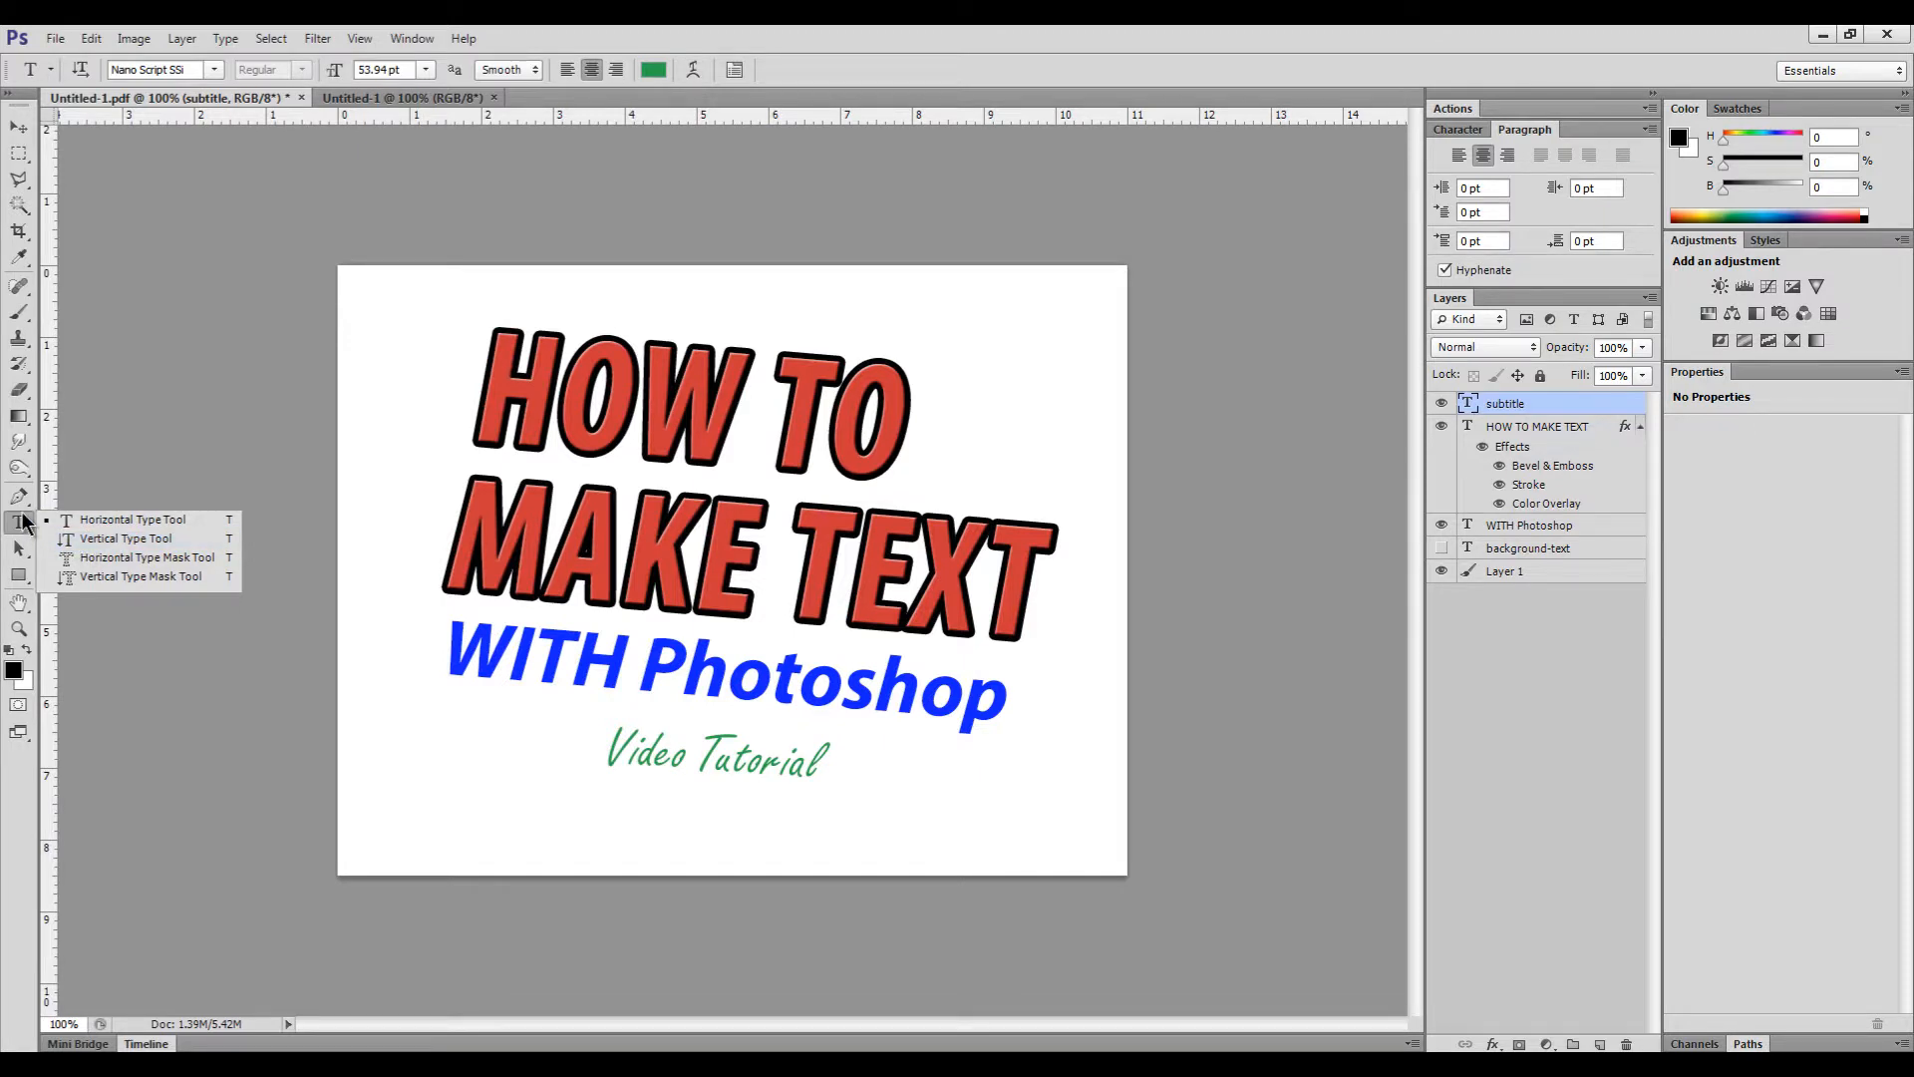
pyautogui.click(80, 540)
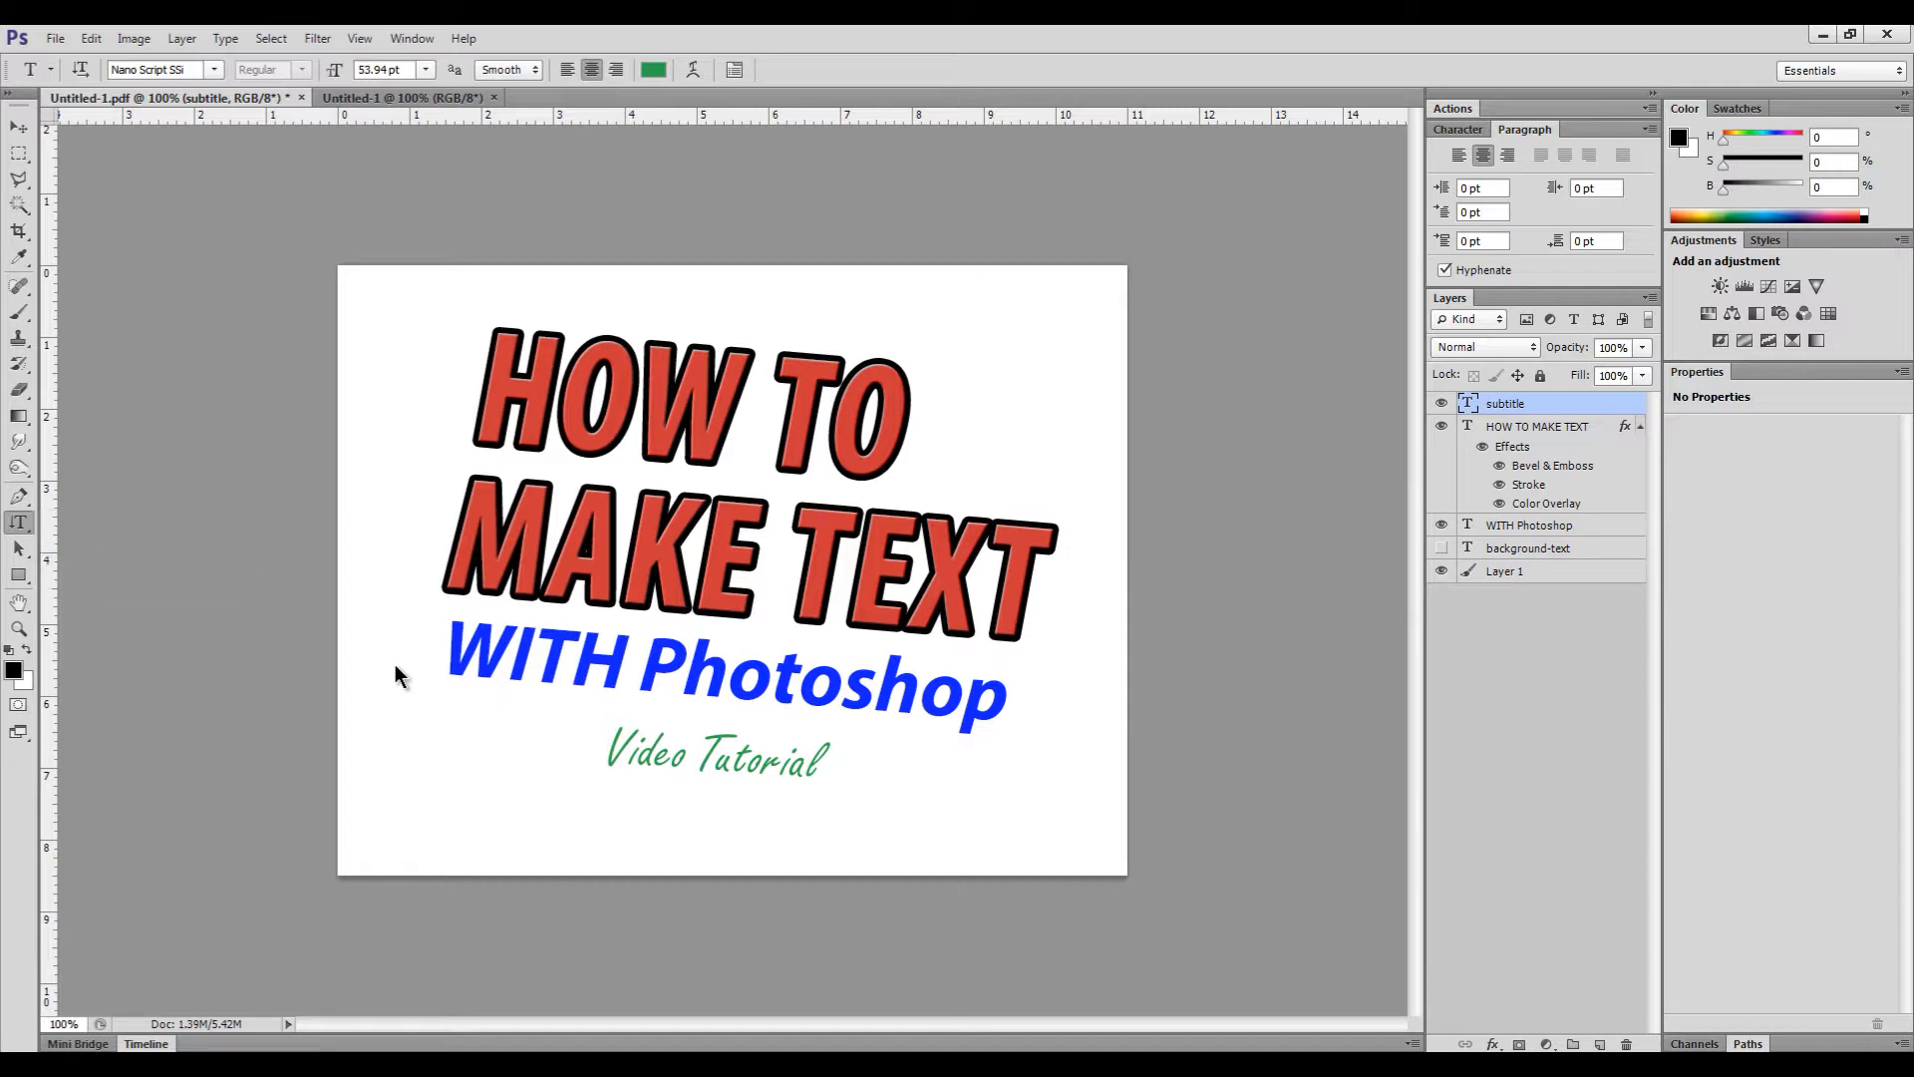
pyautogui.click(389, 798)
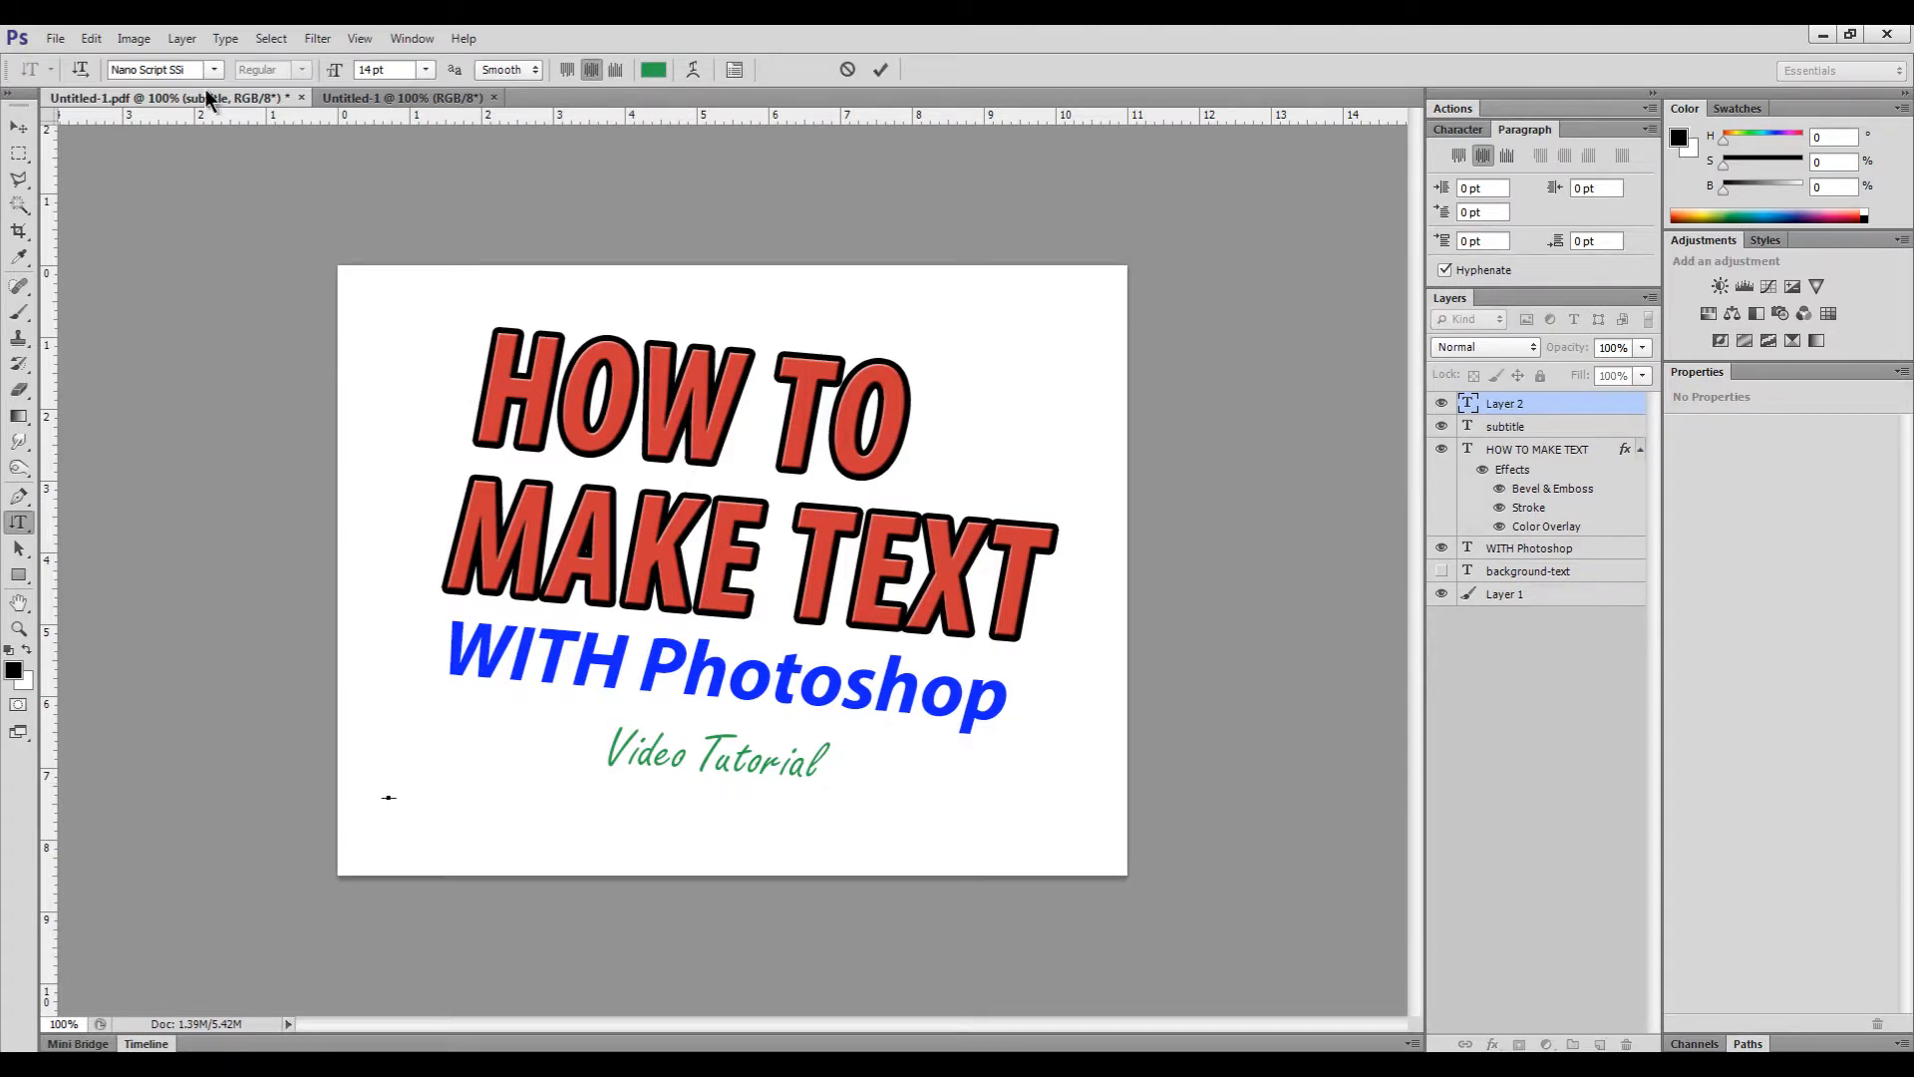
pyautogui.click(165, 70)
pyautogui.write('Myriad P')
pyautogui.press('Return')
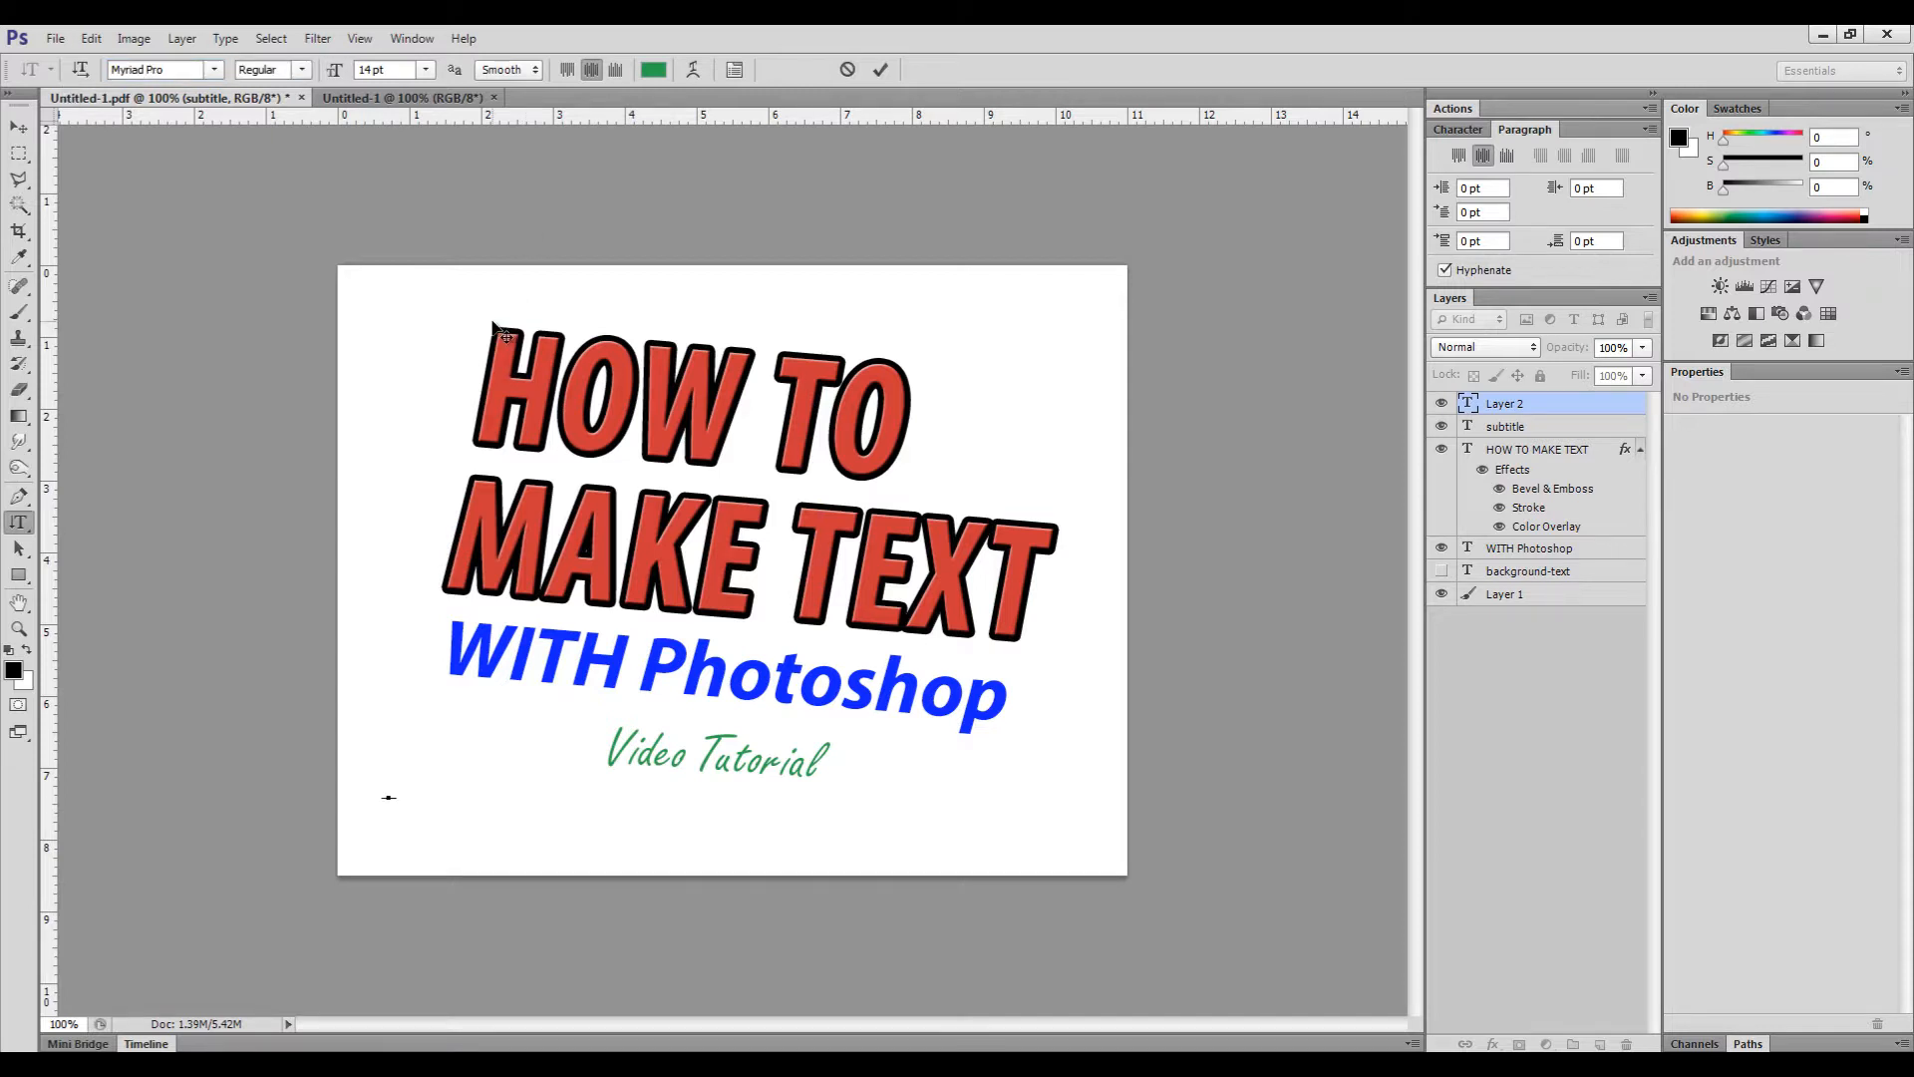
# - Type VERTICAL TEXT, commit it, and move it up beside the title
pyautogui.write('ERTICAL TEXT')
pyautogui.click(877, 68)
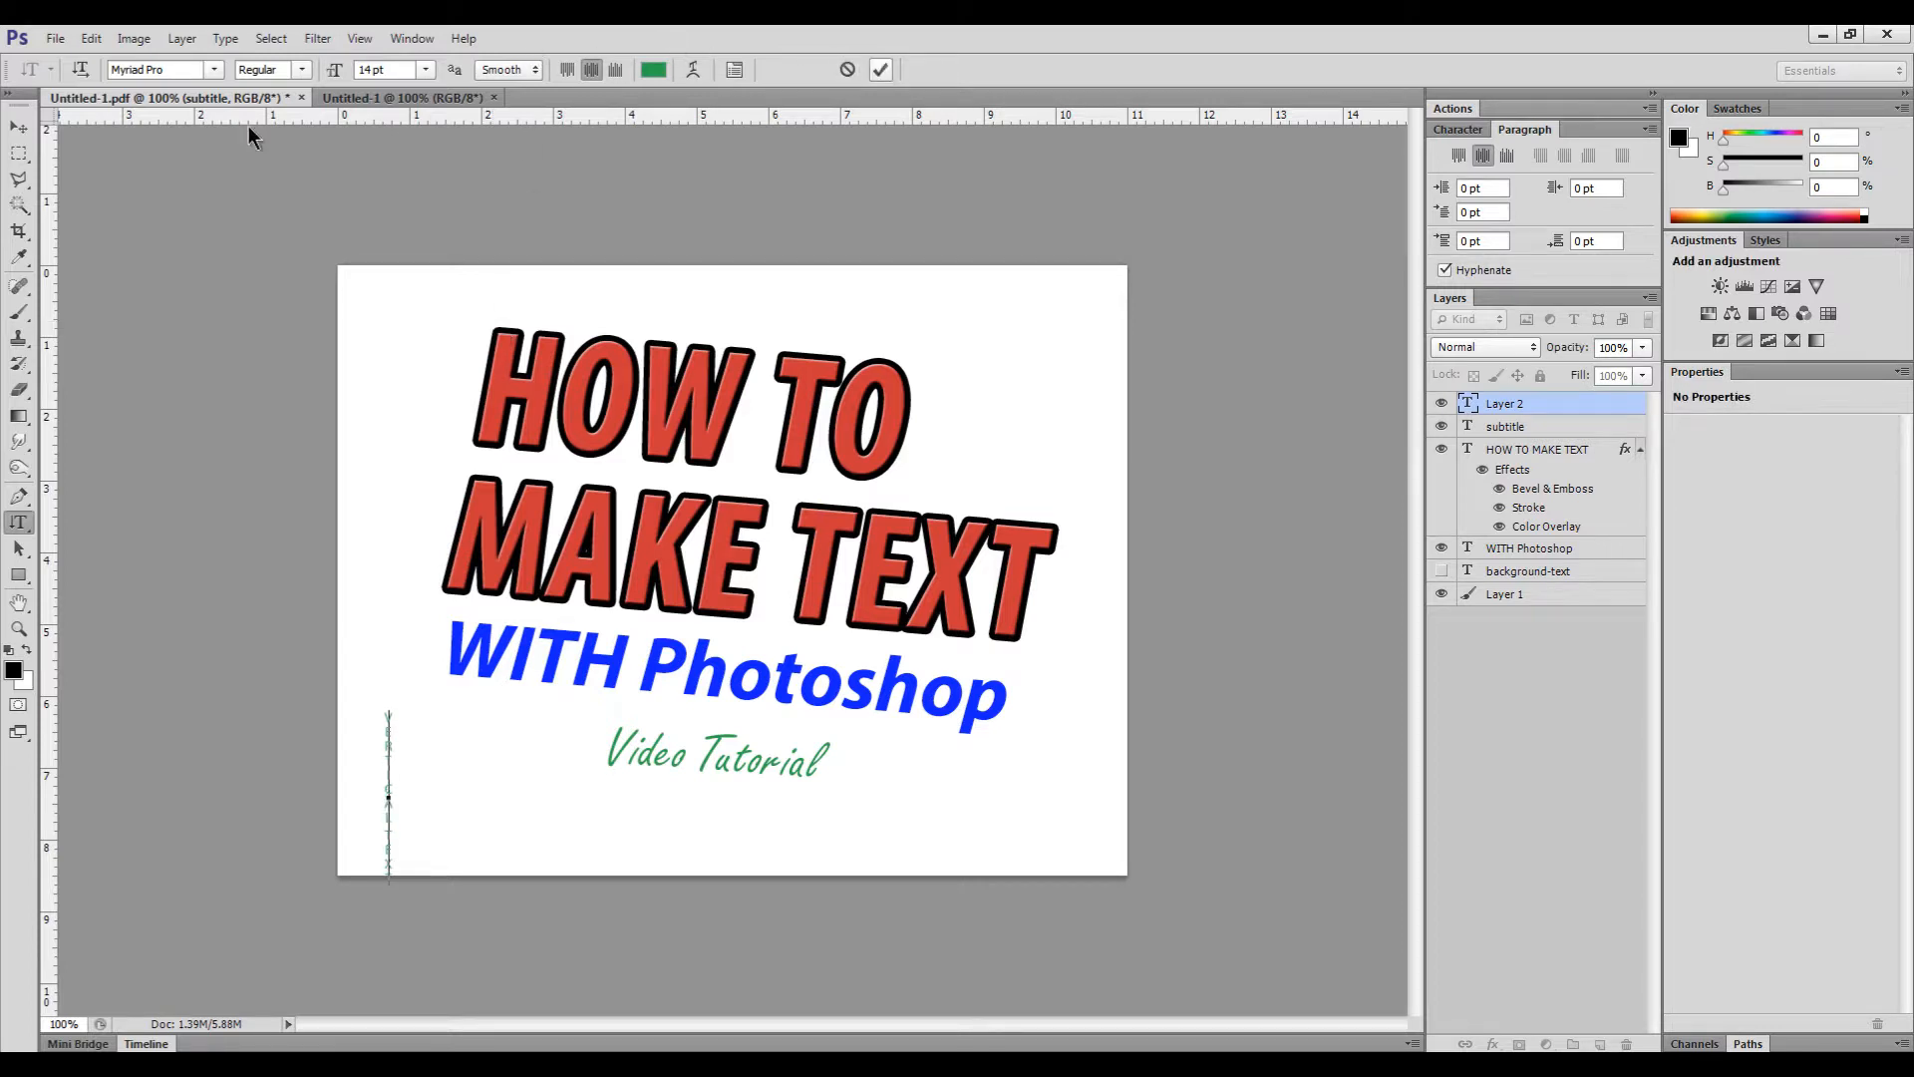
pyautogui.click(19, 128)
pyautogui.moveTo(404, 781); pyautogui.dragTo(396, 596)
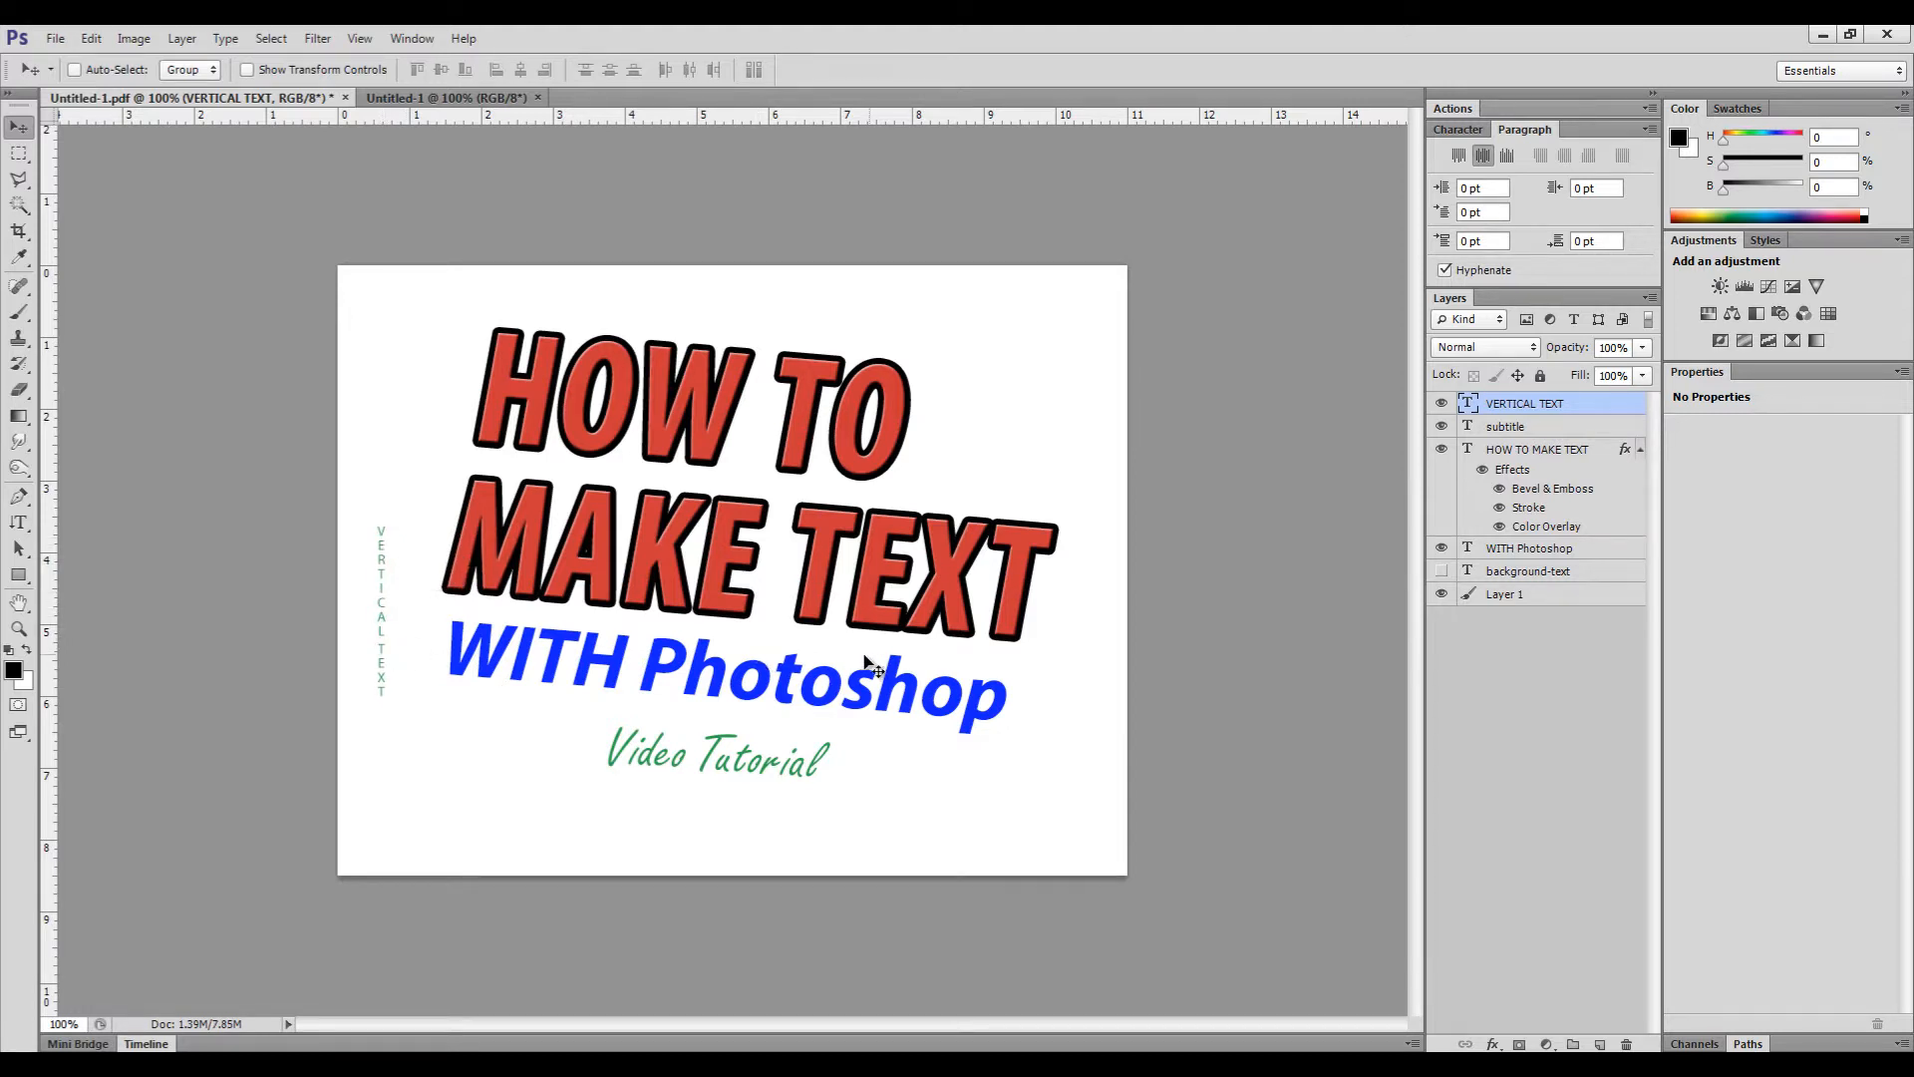
pyautogui.click(1546, 550)
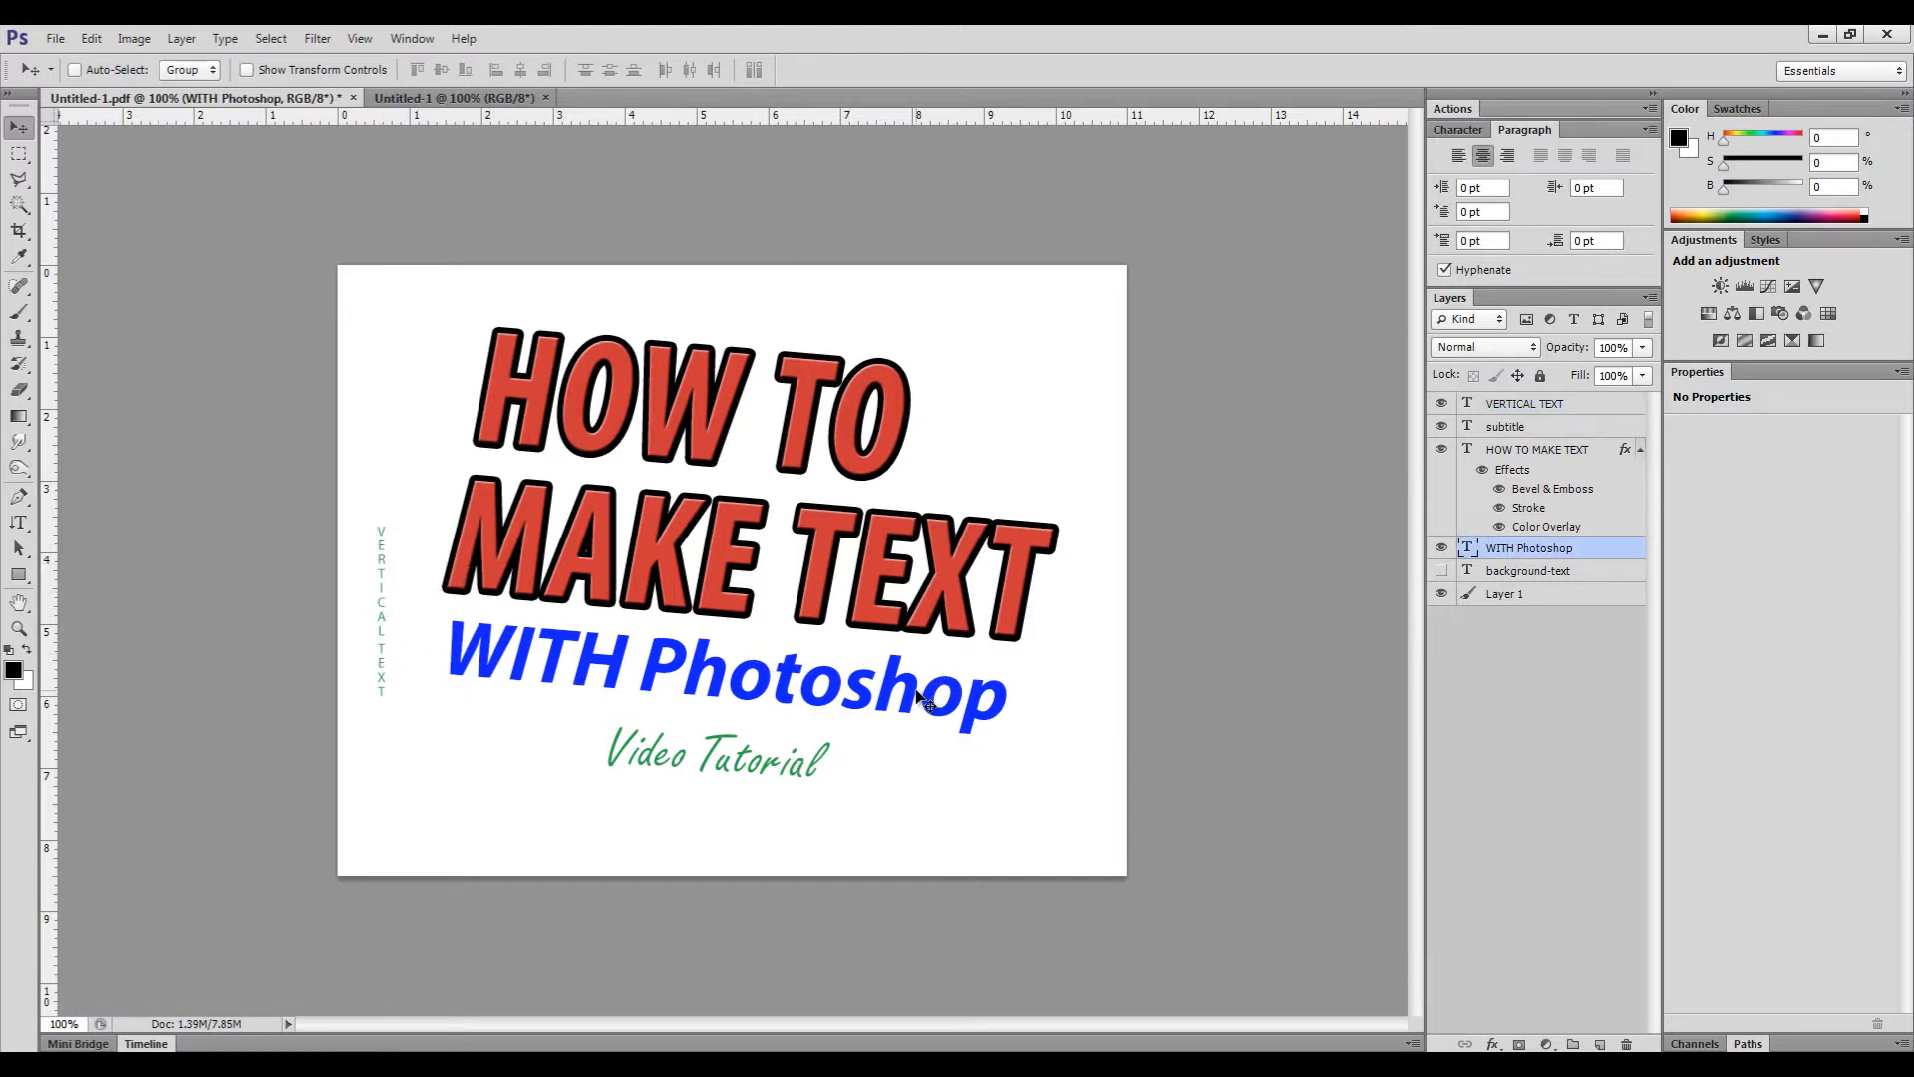
pyautogui.hotkey('ctrl', 't')
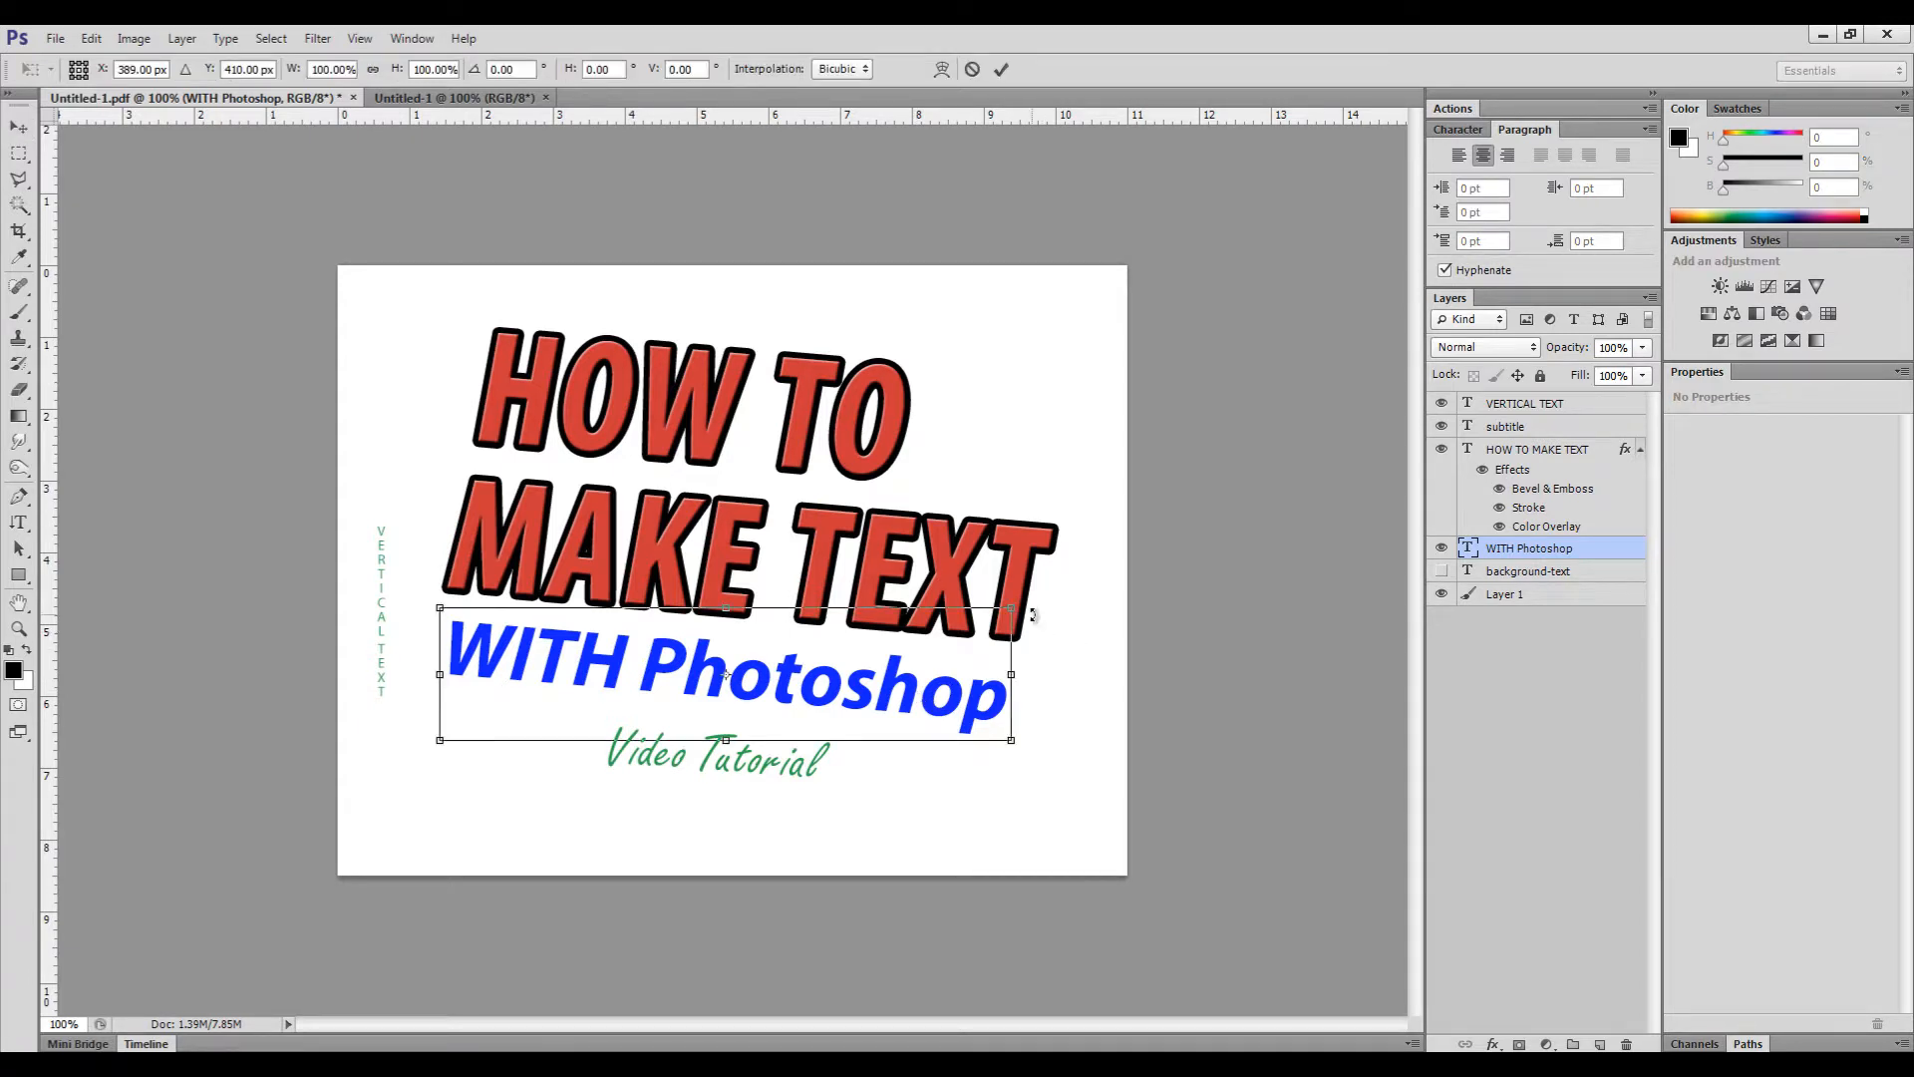
pyautogui.moveTo(1033, 615); pyautogui.dragTo(663, 480)
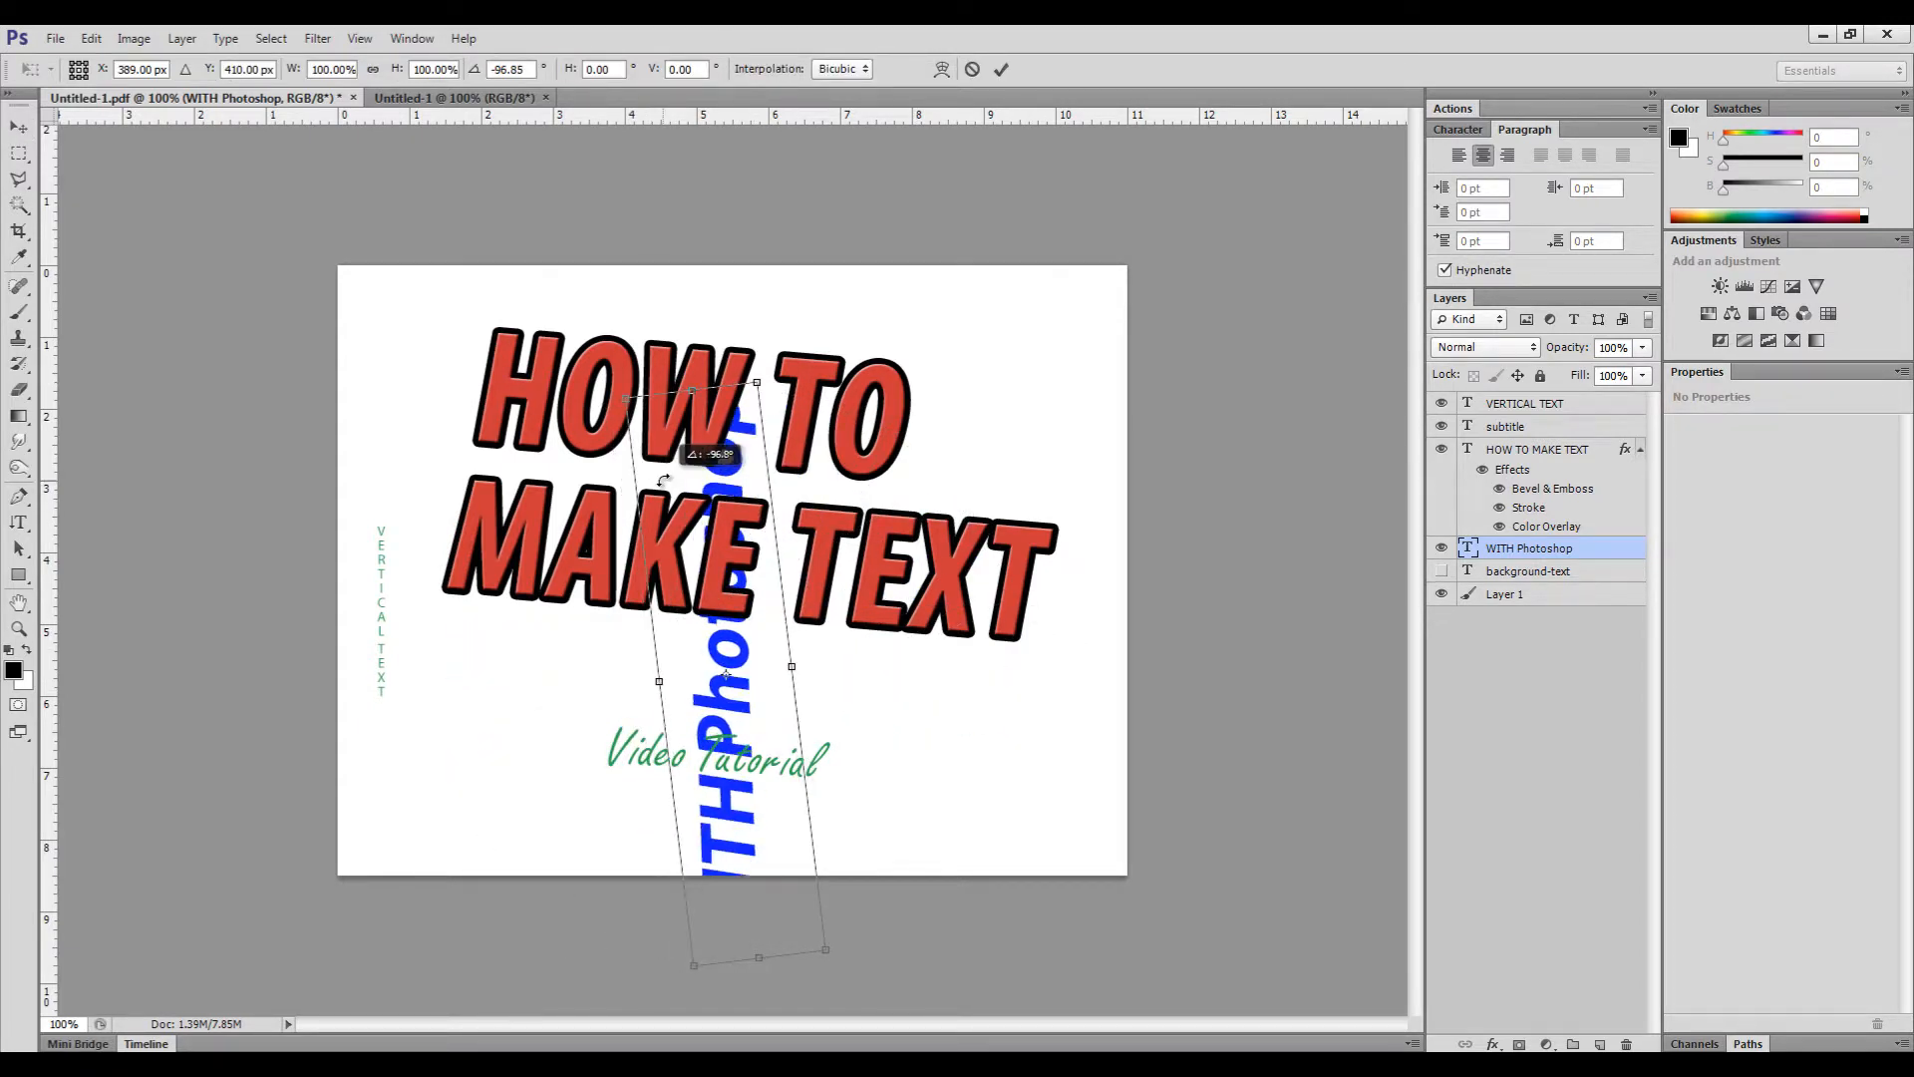
pyautogui.click(1002, 70)
pyautogui.moveTo(739, 643); pyautogui.dragTo(446, 528)
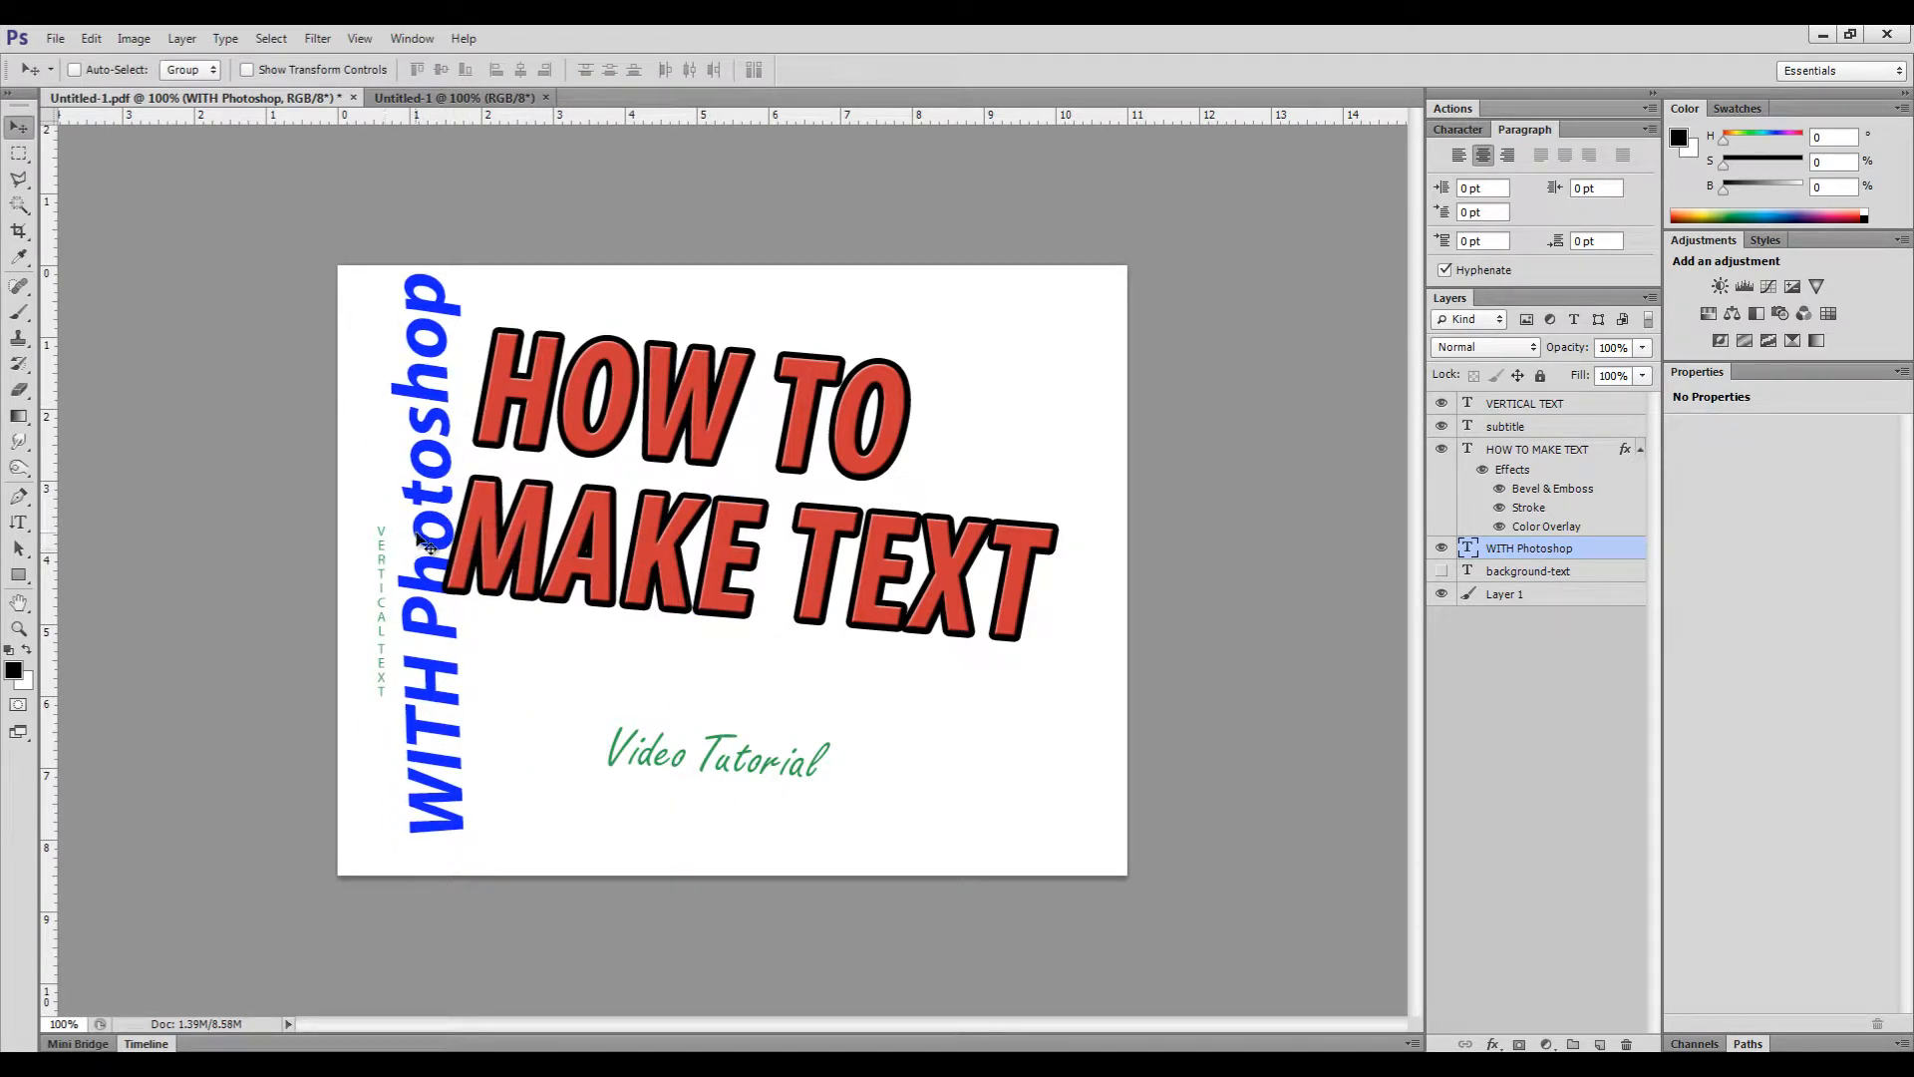
pyautogui.hotkey('ctrl', 'z')
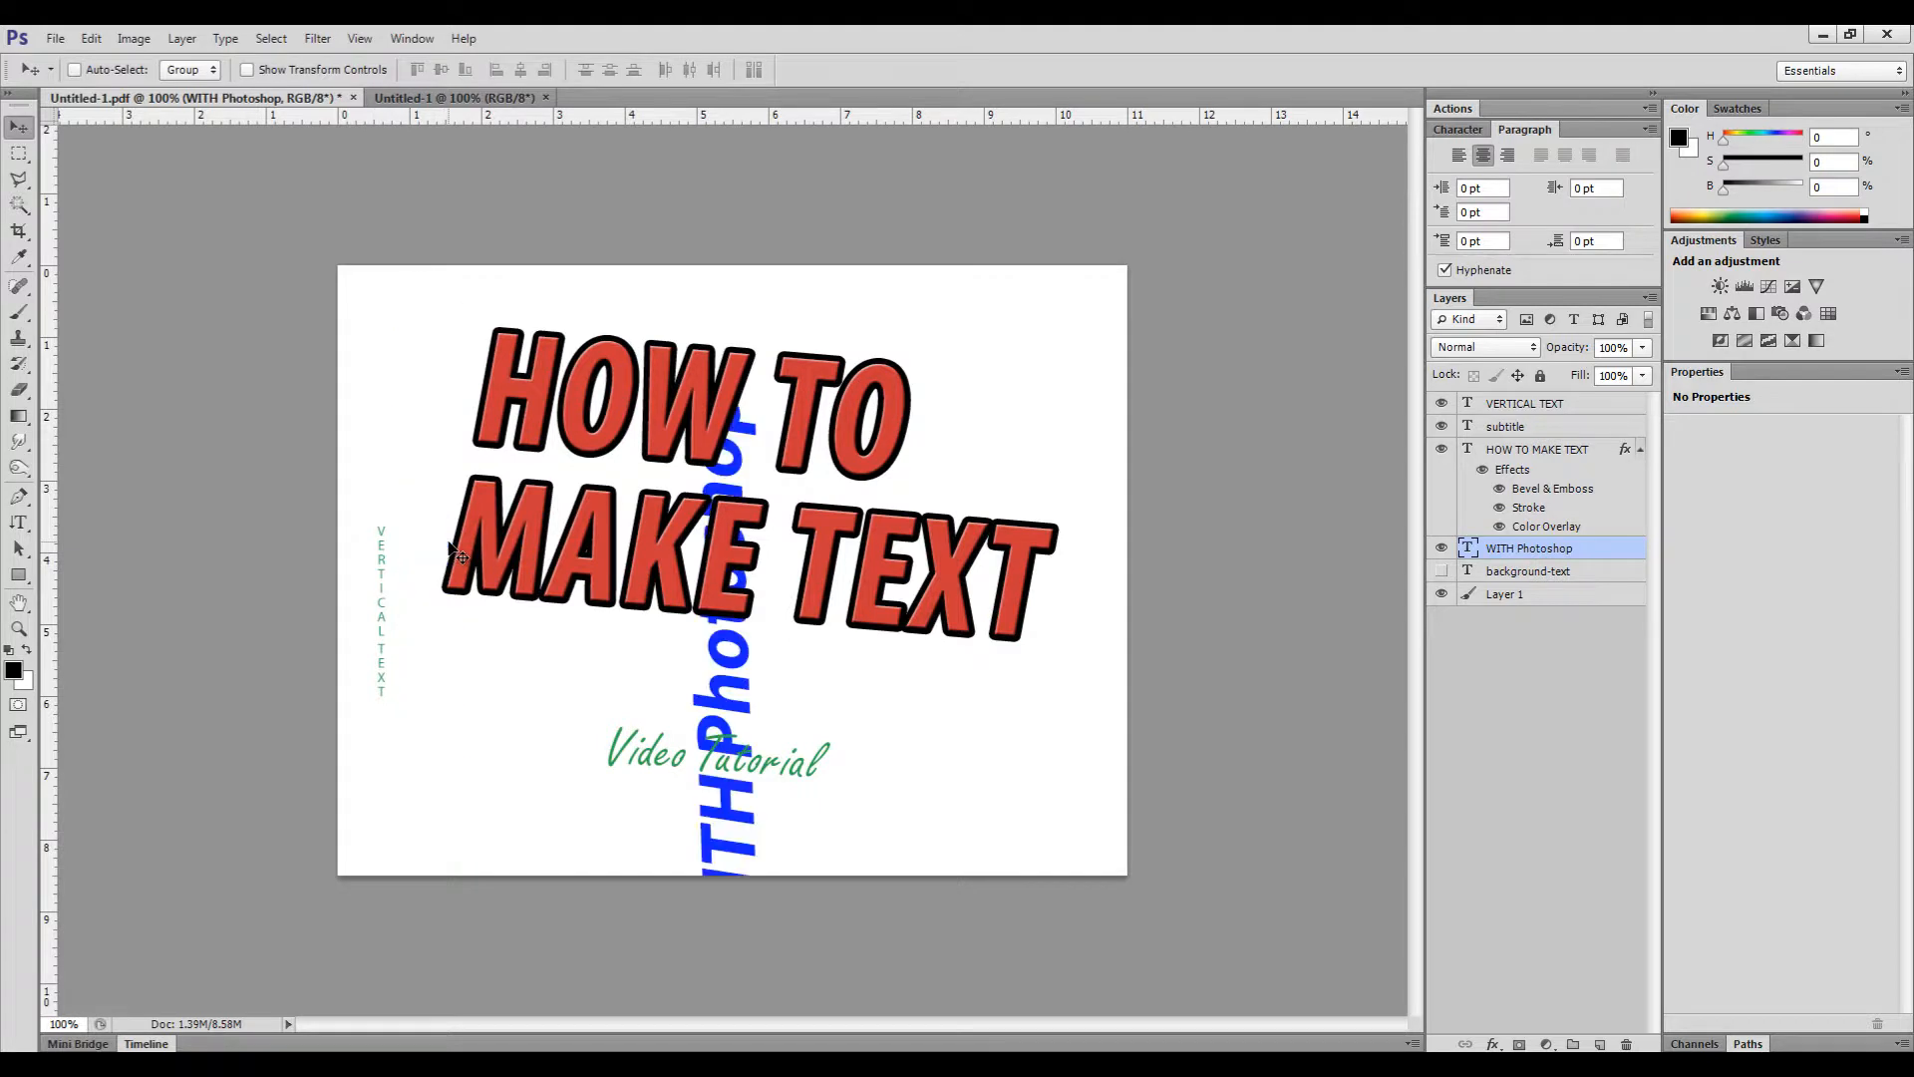
pyautogui.hotkey('ctrl', 'alt', 'z')
pyautogui.hotkey('ctrl', 'alt', 'z')
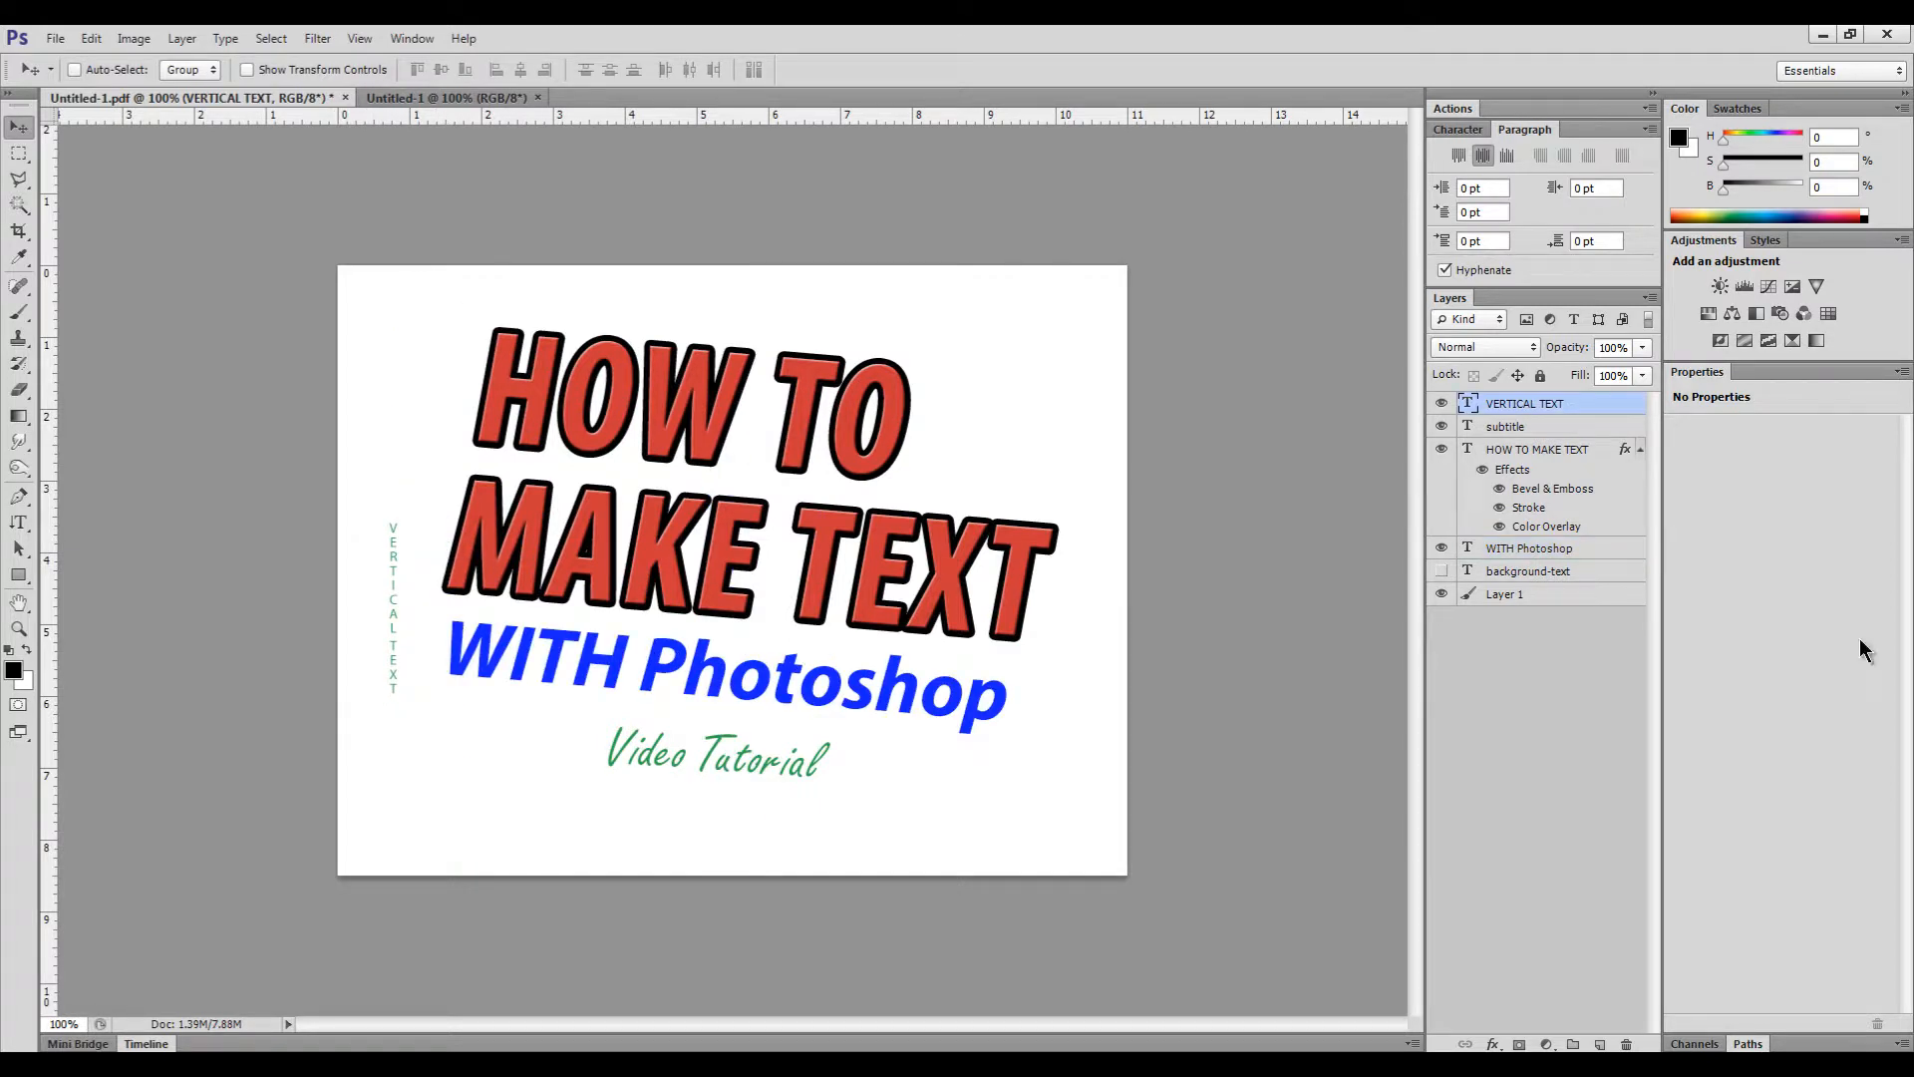
# - Show WITH Photoshop's Character settings and preview a darker blue colour, then cancel it
pyautogui.click(1511, 451)
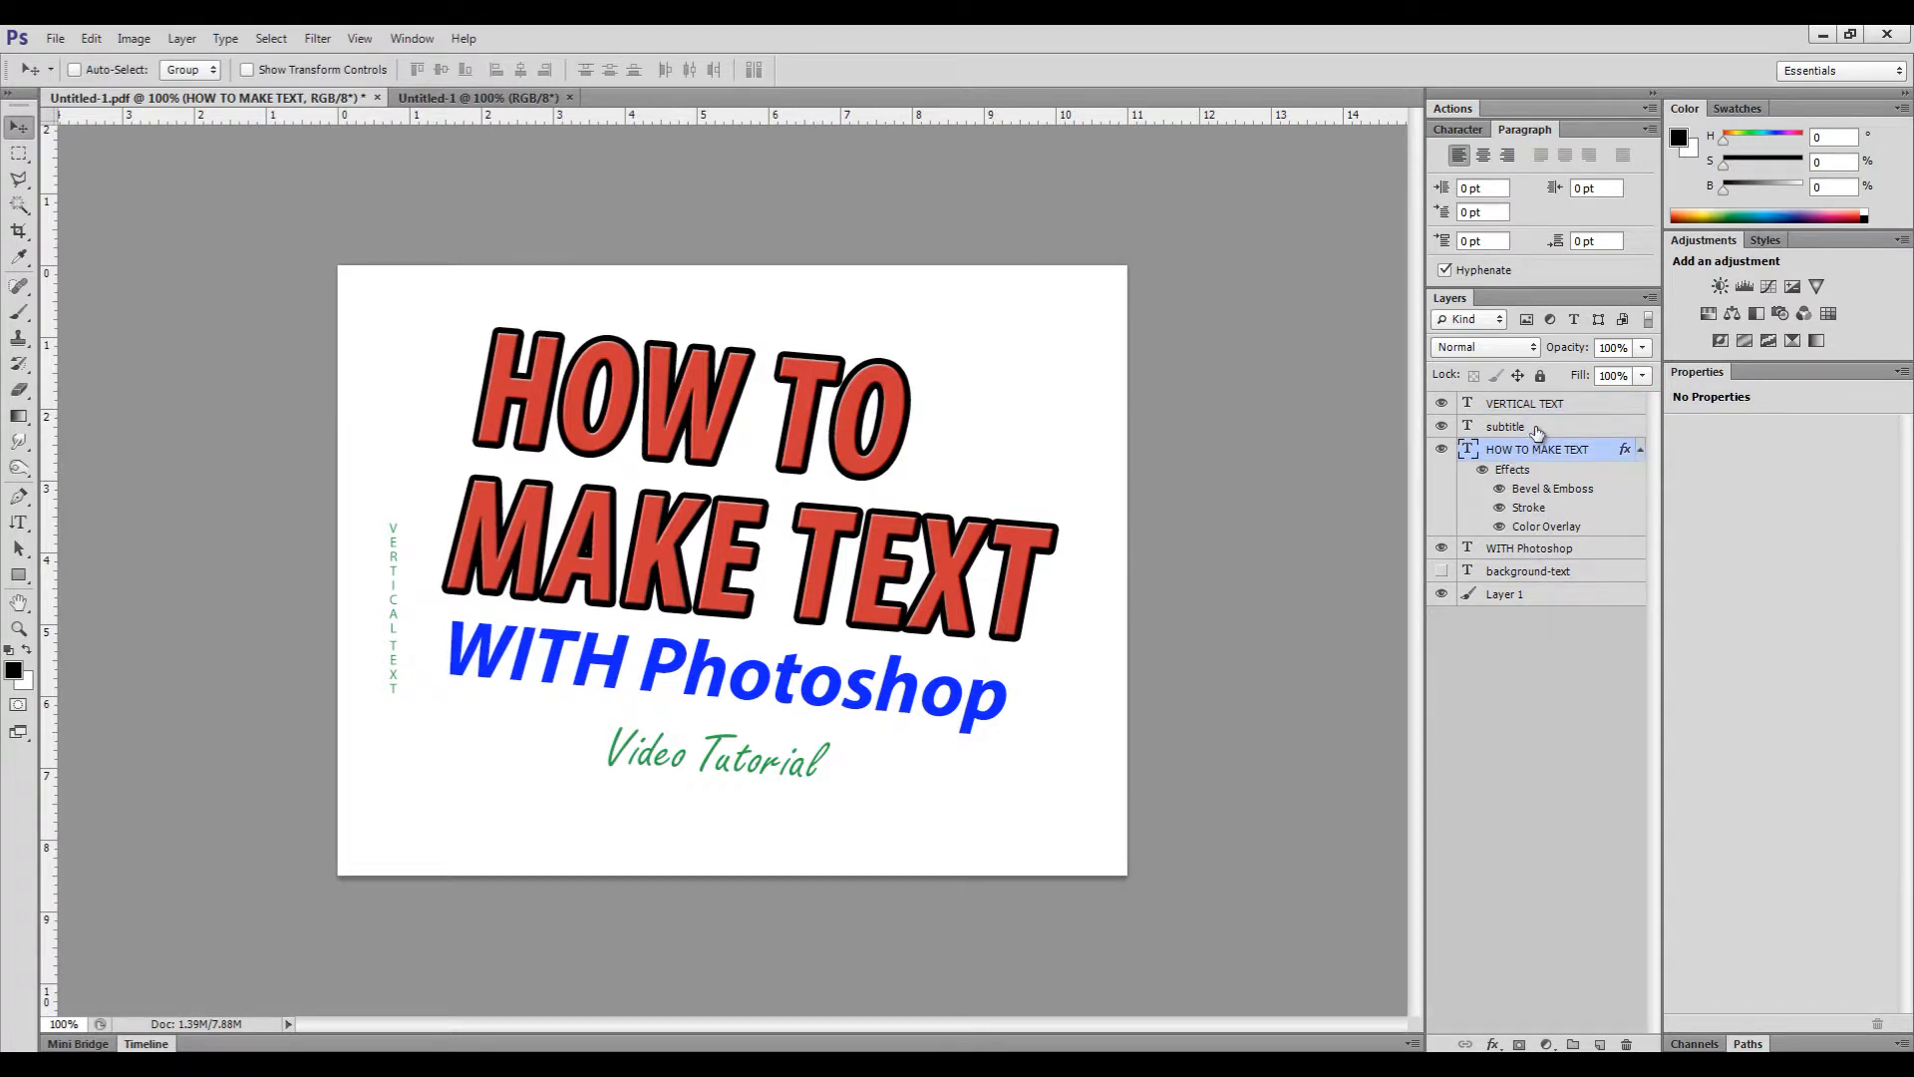
pyautogui.click(1523, 556)
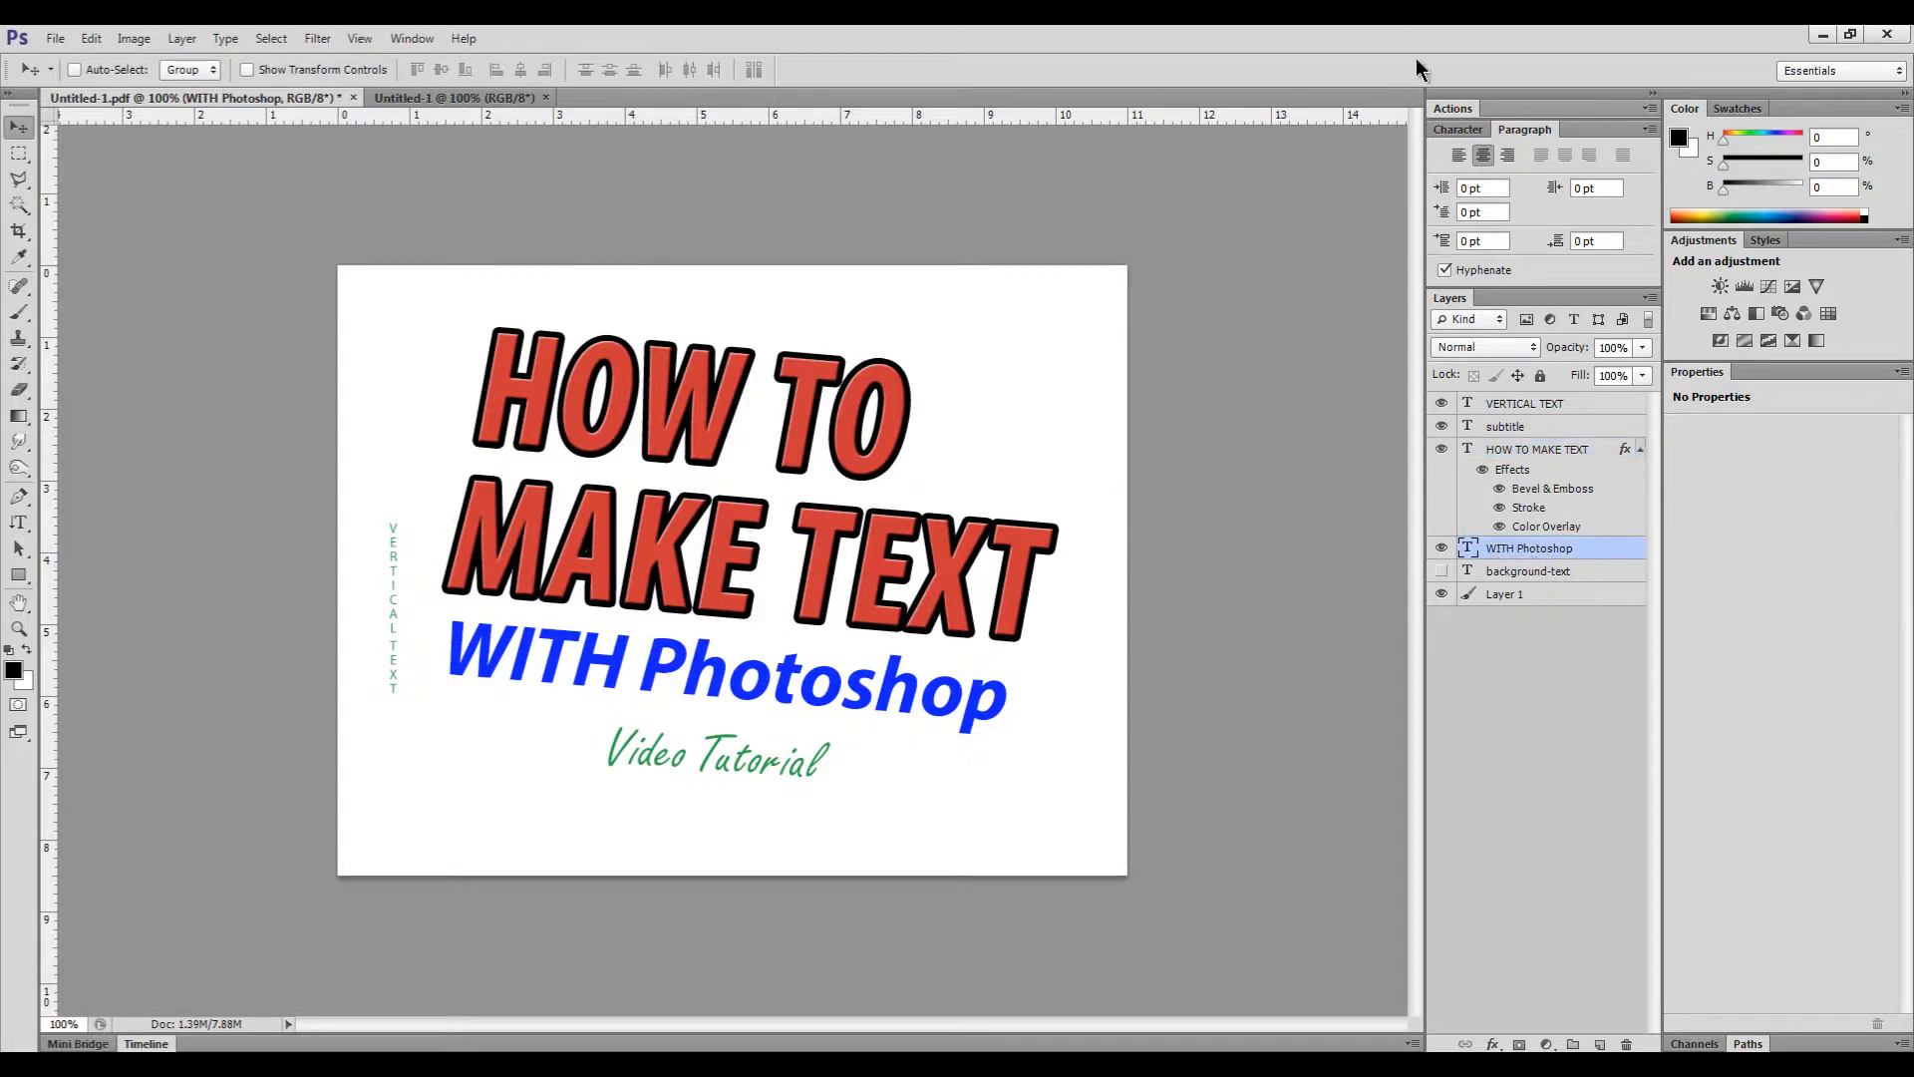
pyautogui.click(1455, 130)
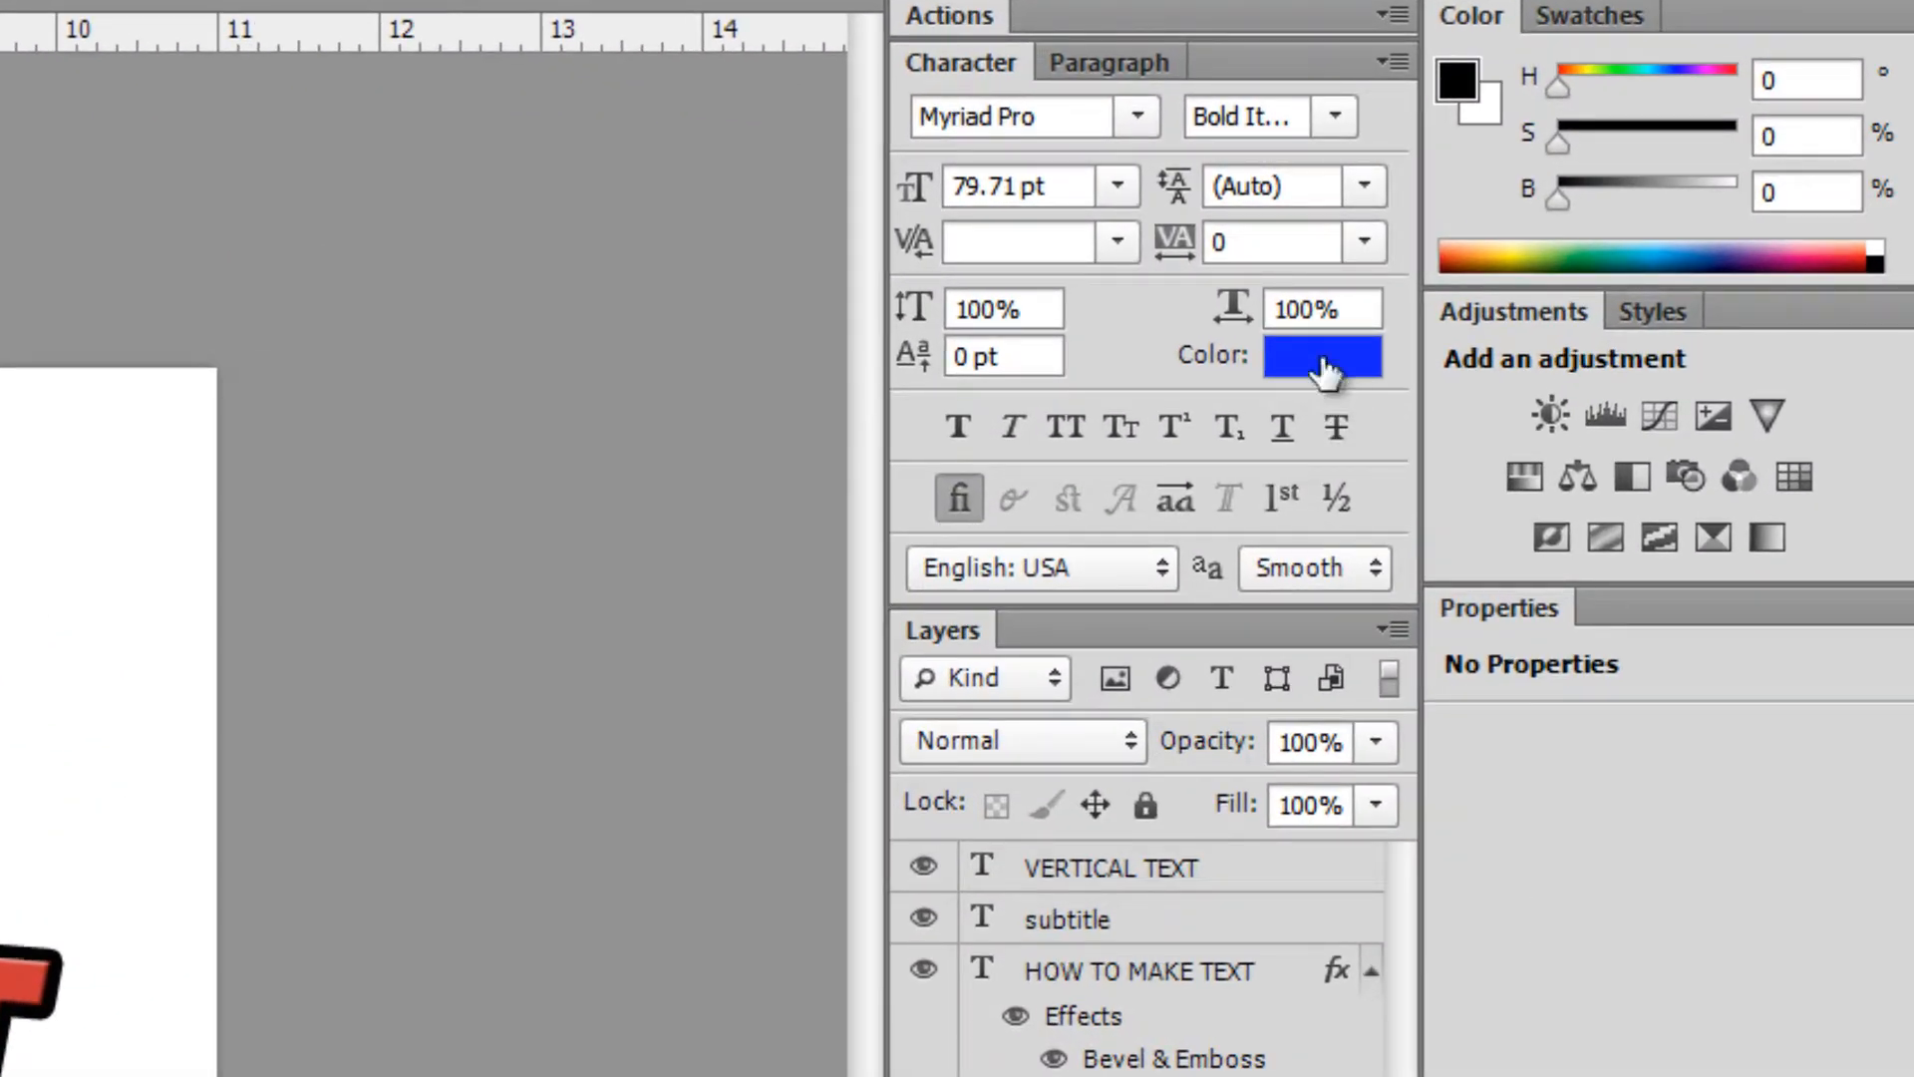
pyautogui.click(1324, 367)
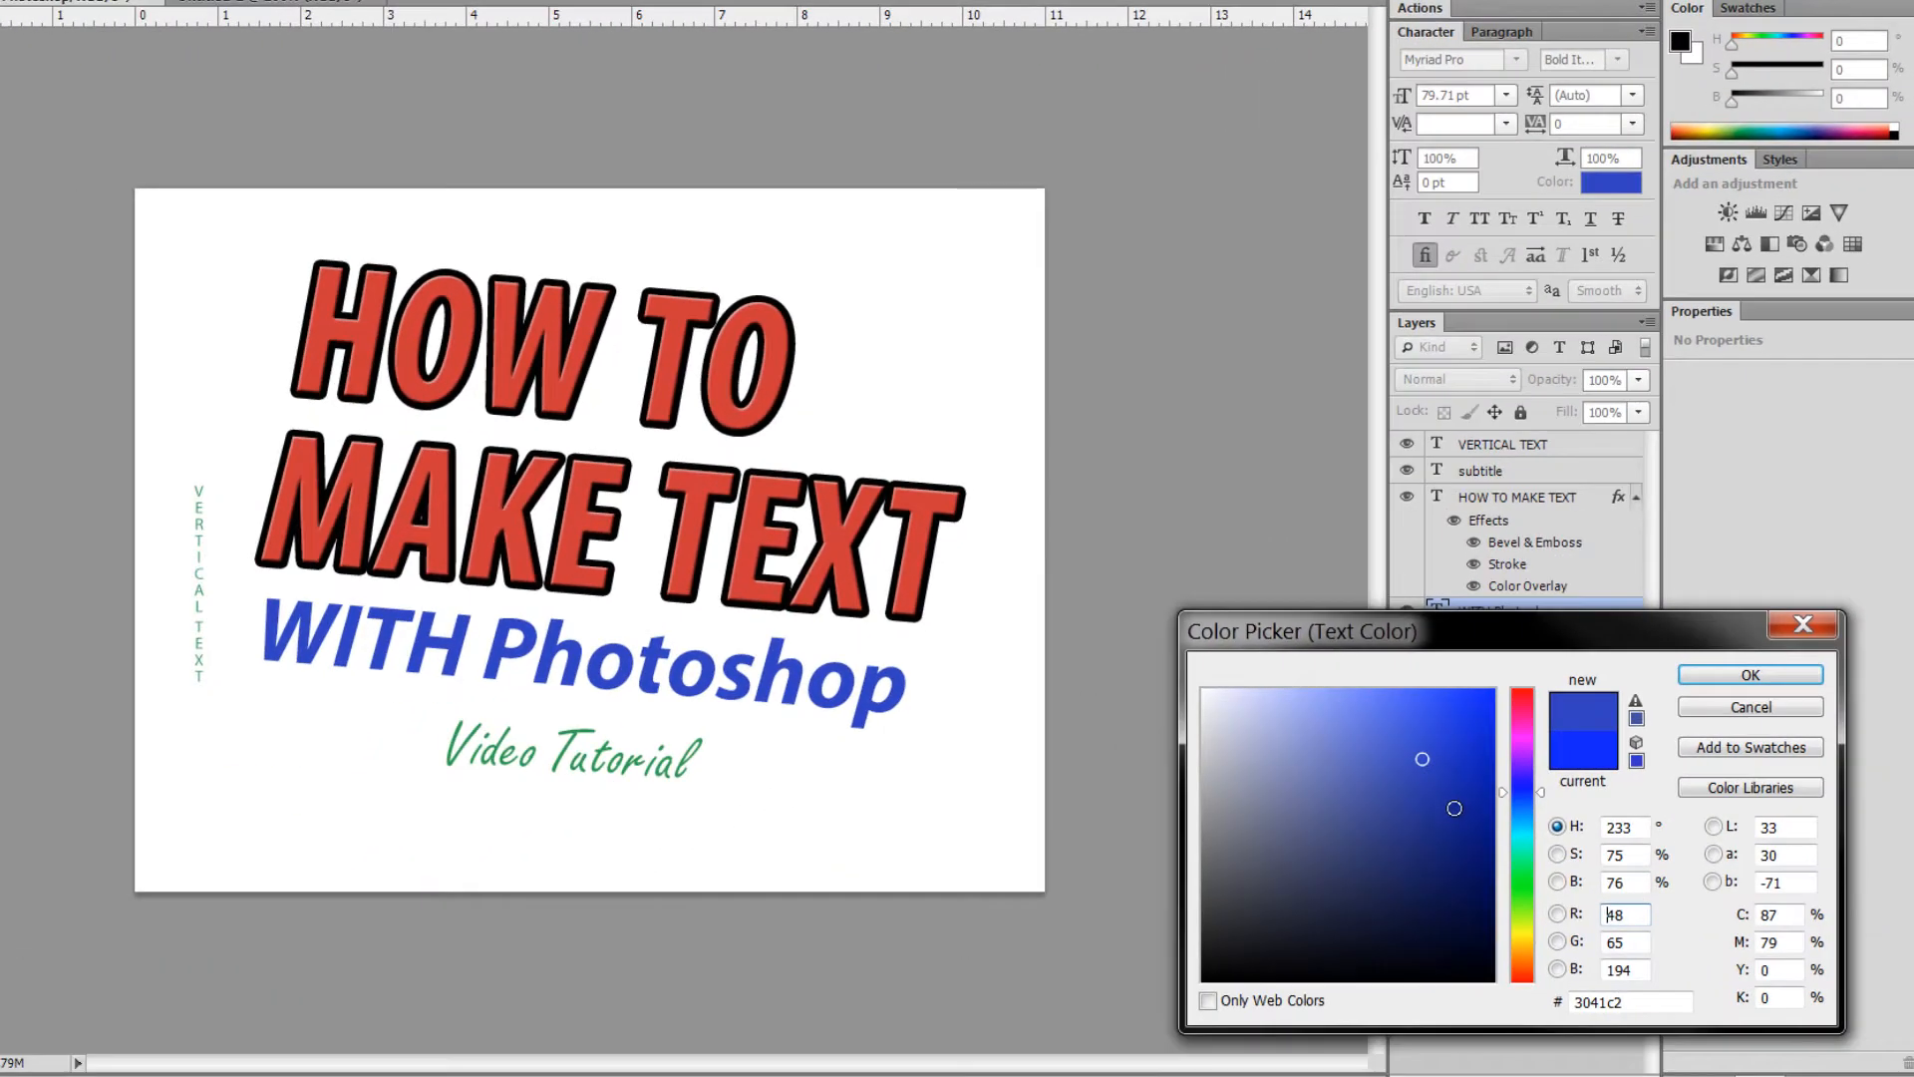
pyautogui.click(1407, 850)
pyautogui.click(1715, 708)
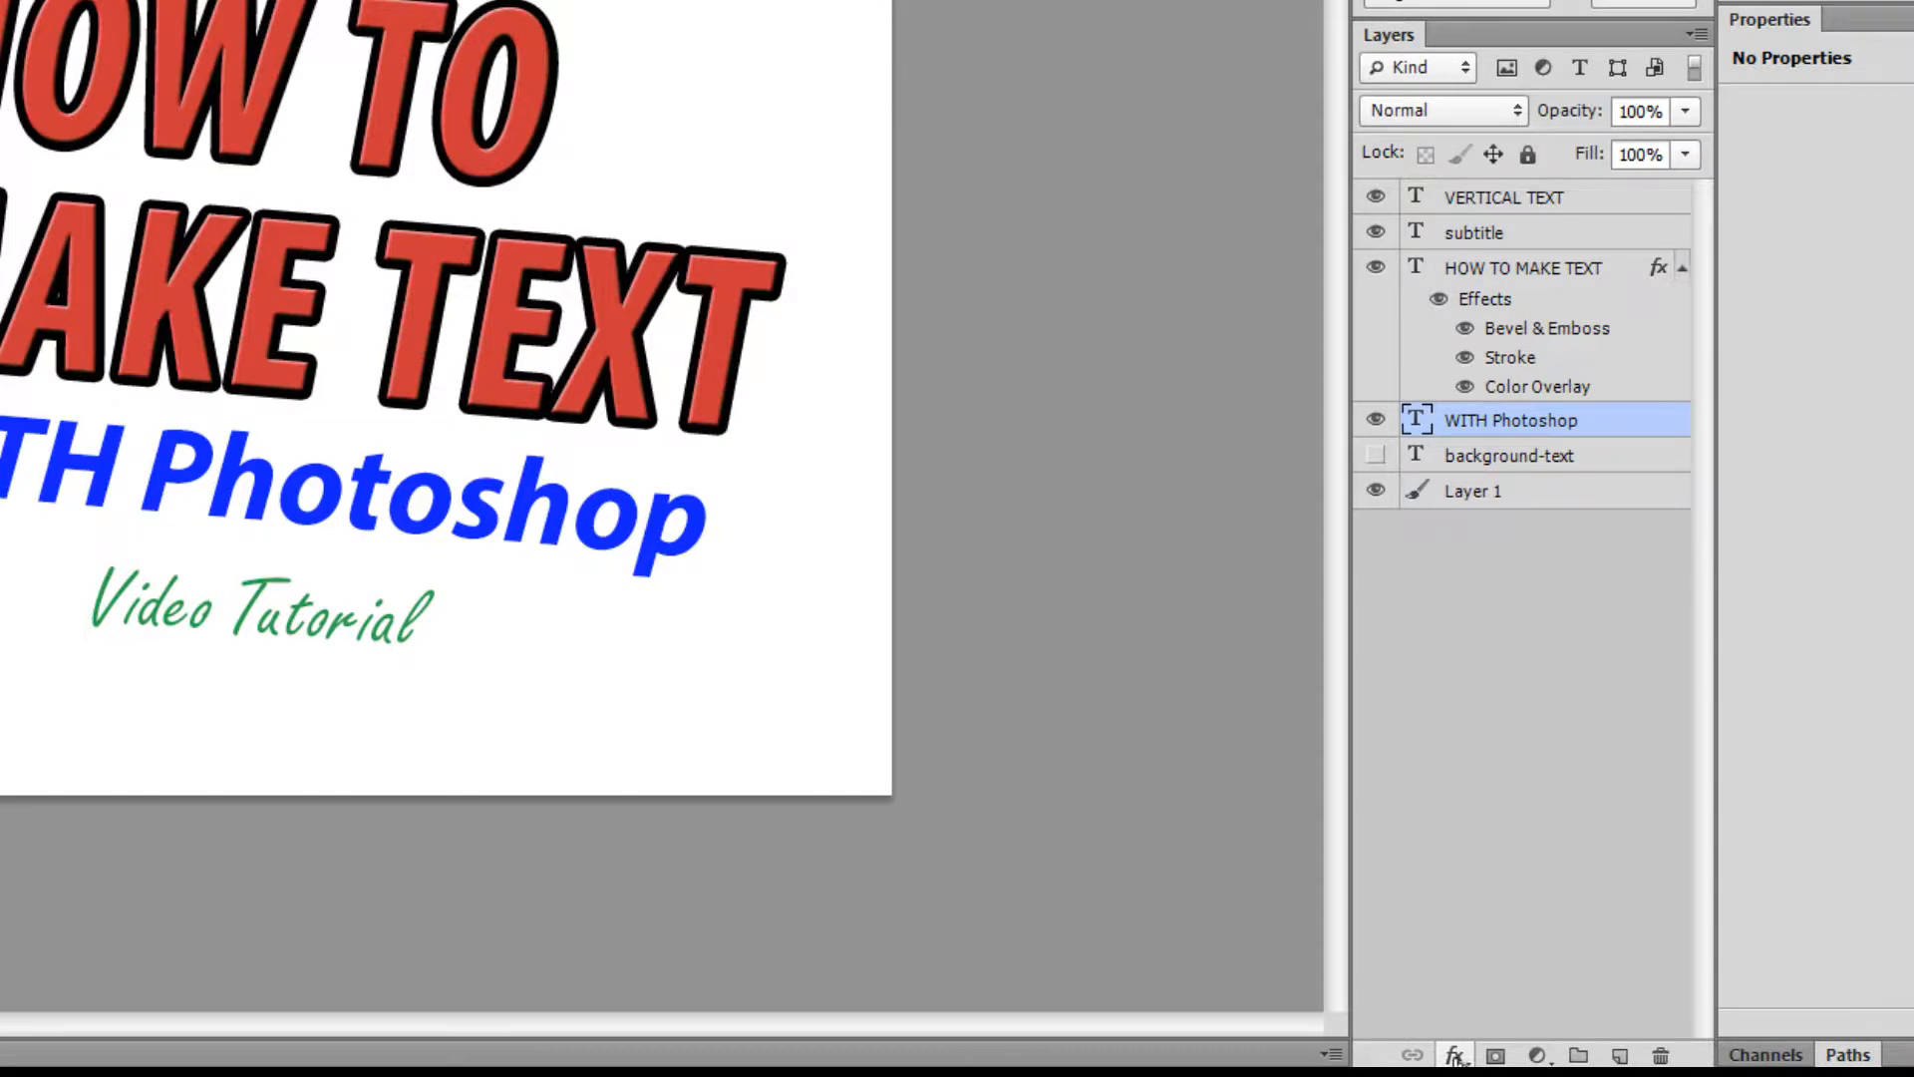
# - Add a Color Overlay effect to WITH Photoshop and move its colour into the blue range
pyautogui.click(1456, 1056)
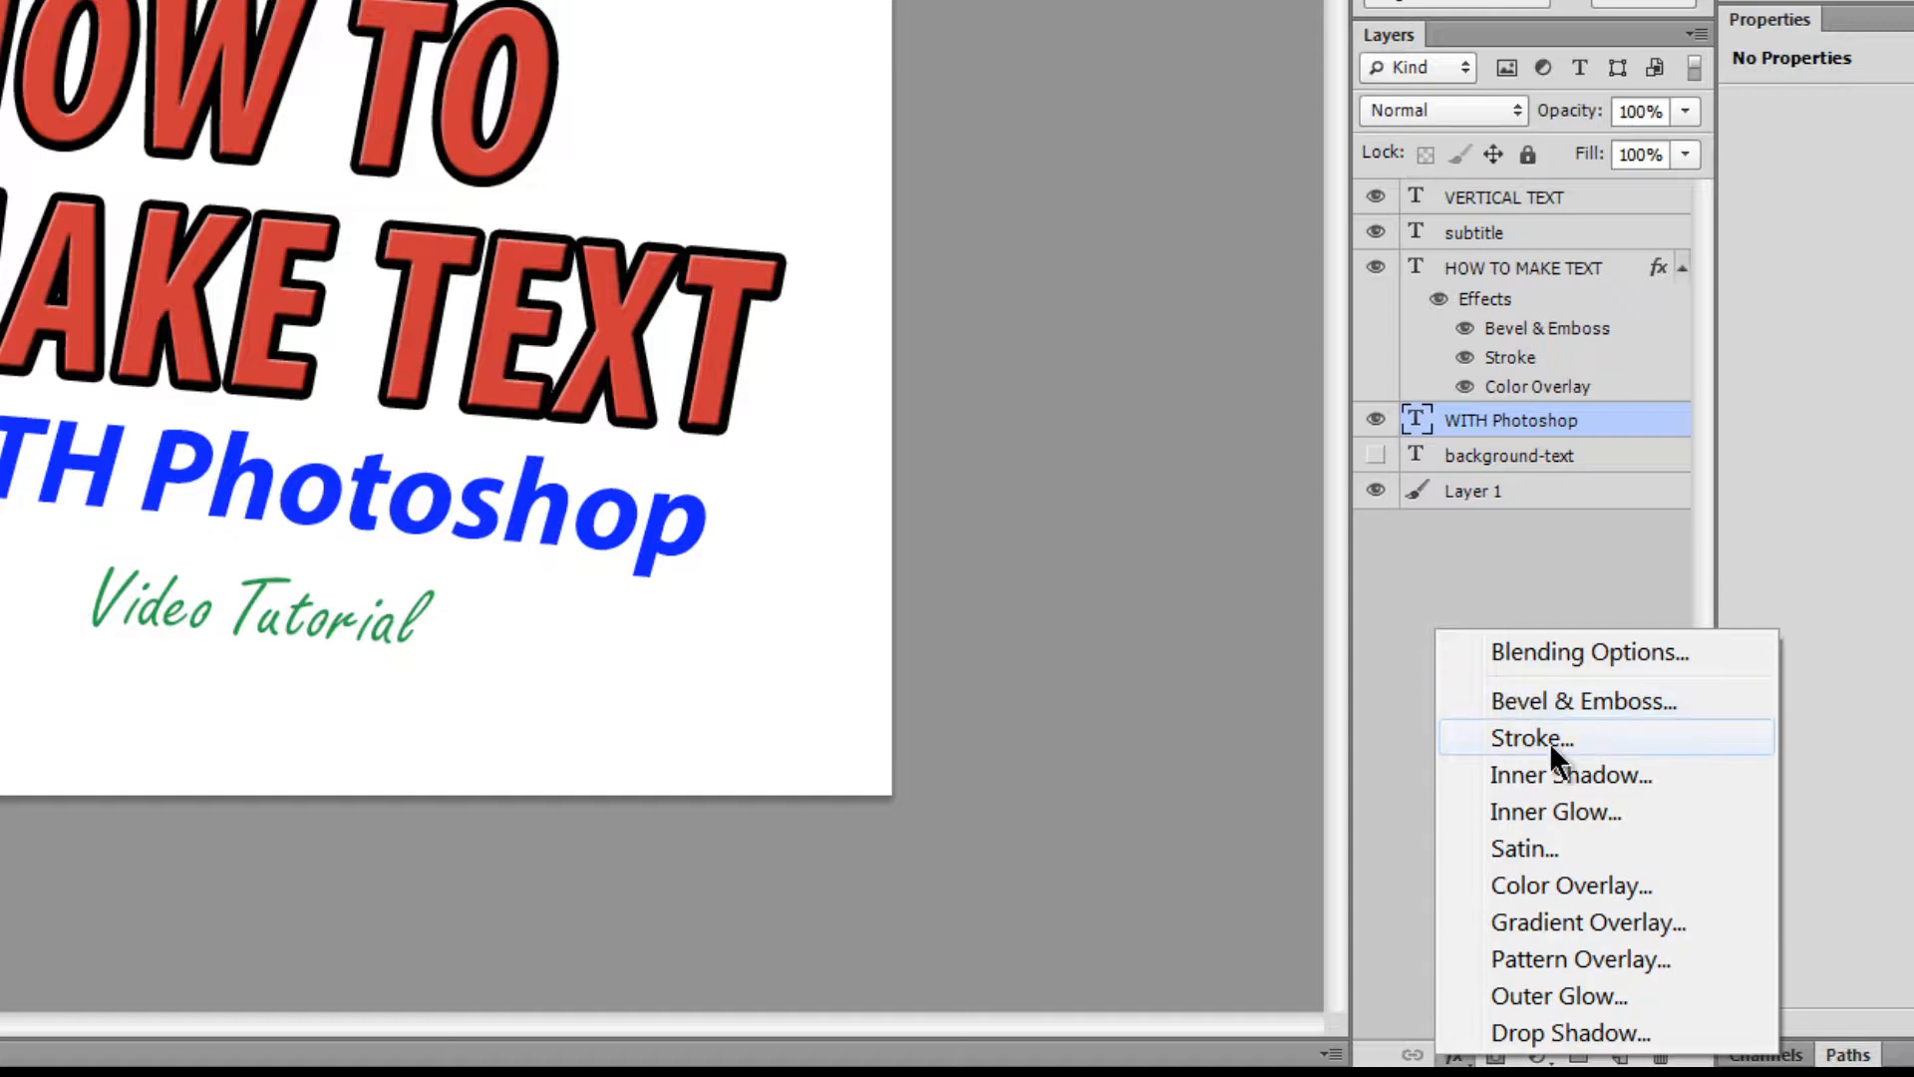
pyautogui.click(1567, 888)
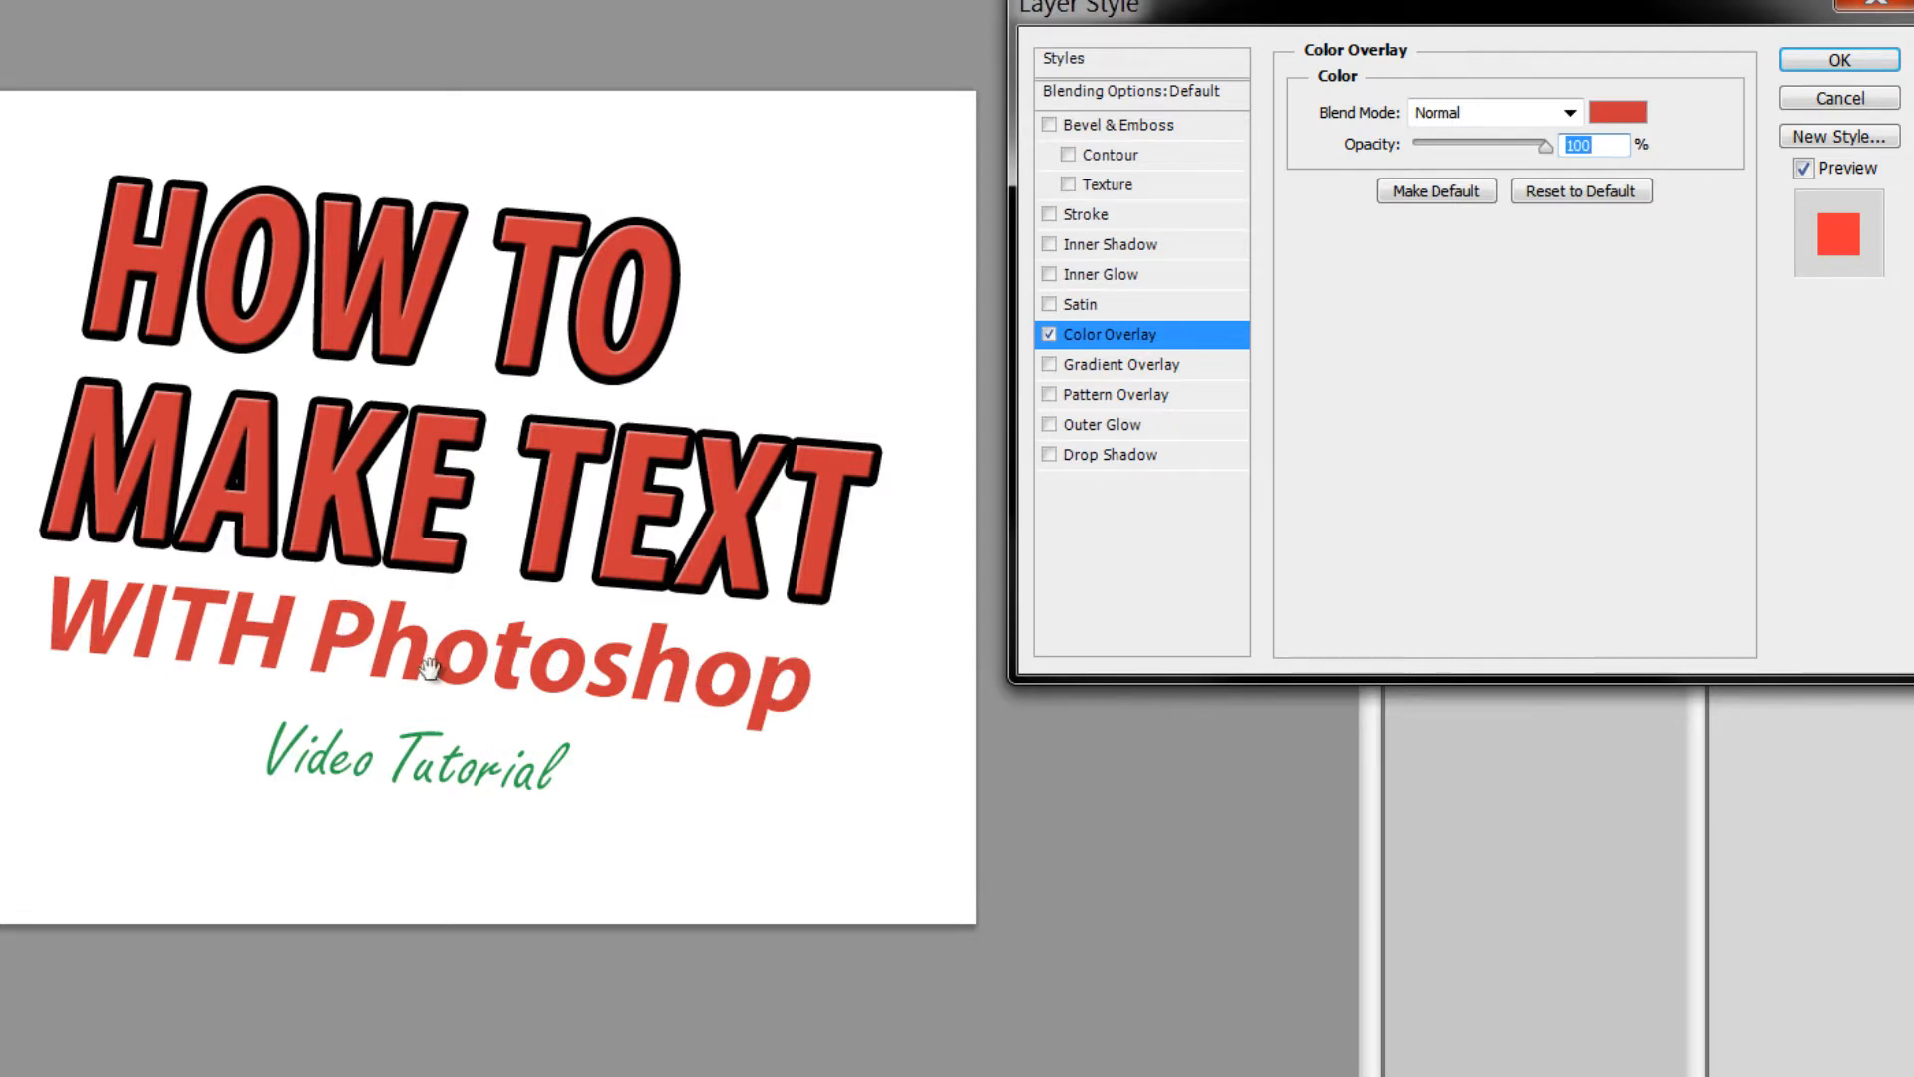
pyautogui.click(1626, 117)
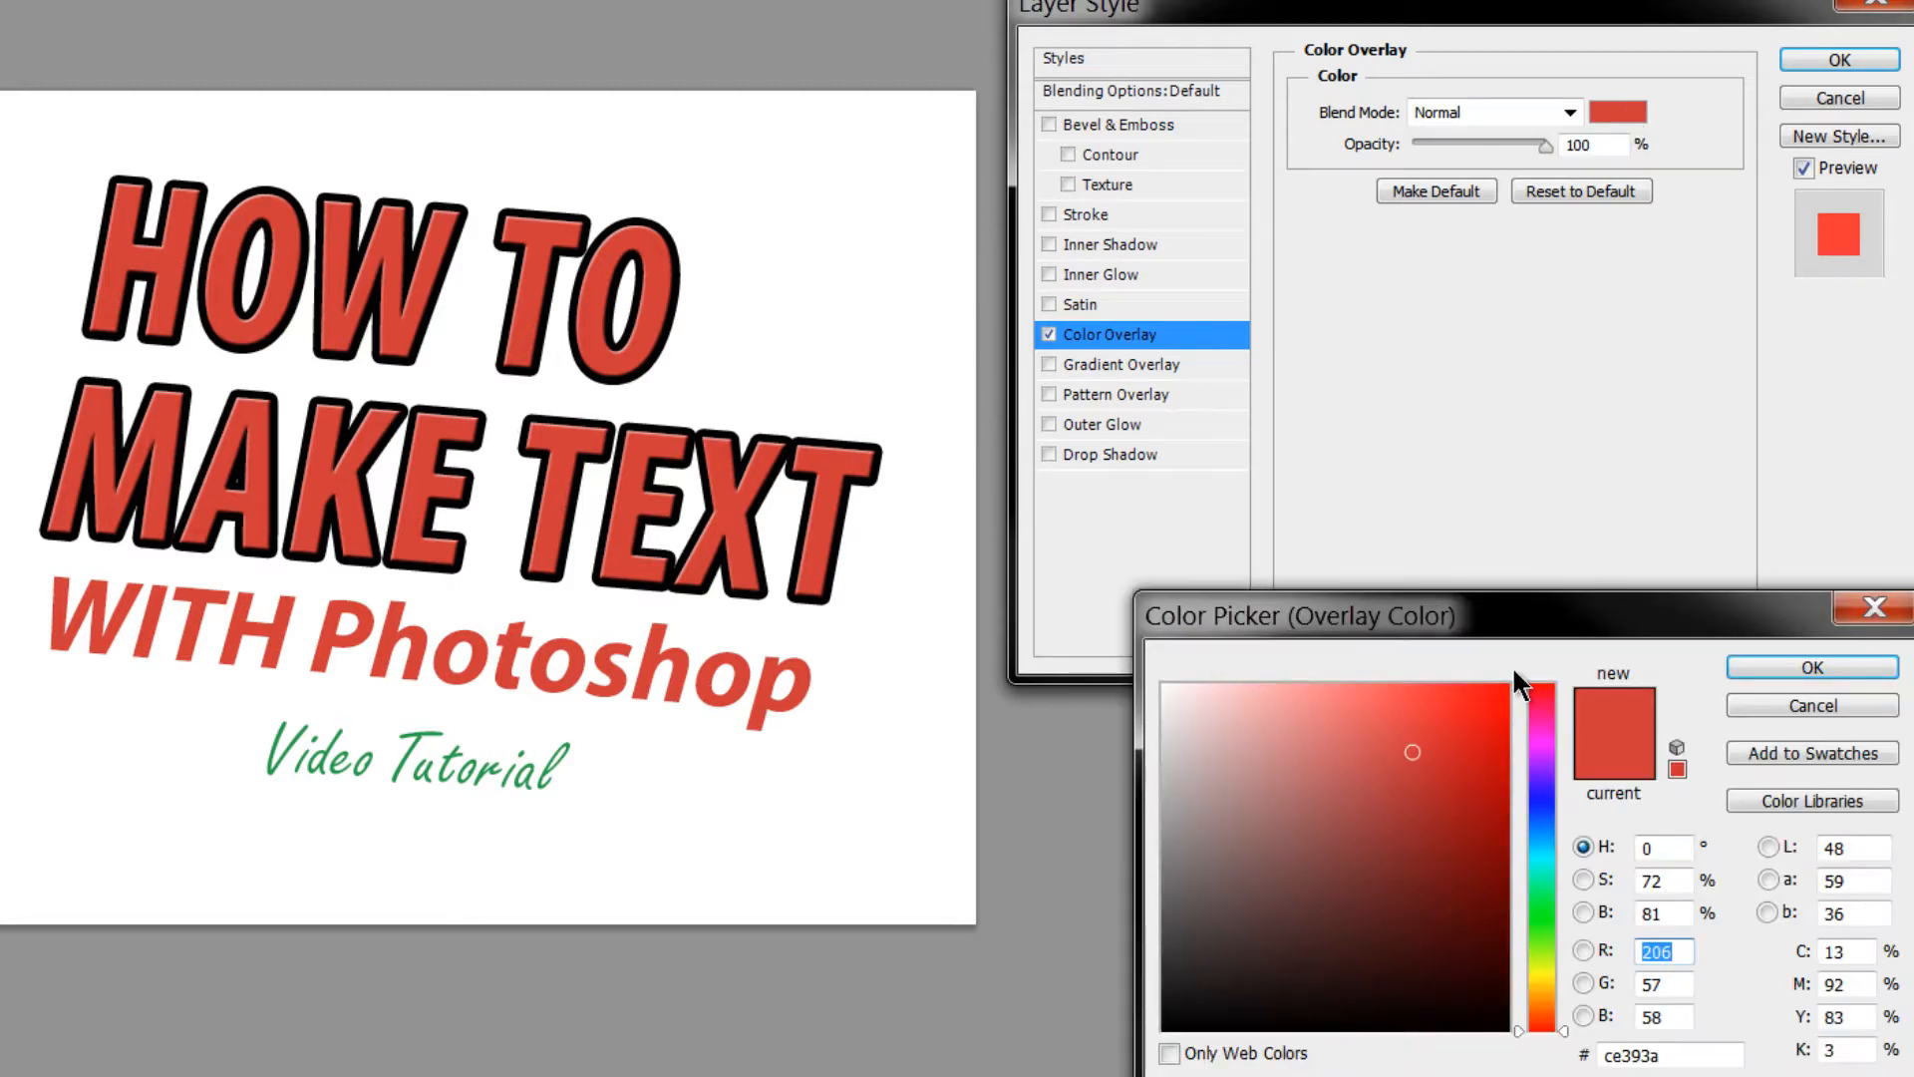
pyautogui.click(1543, 829)
pyautogui.click(1461, 754)
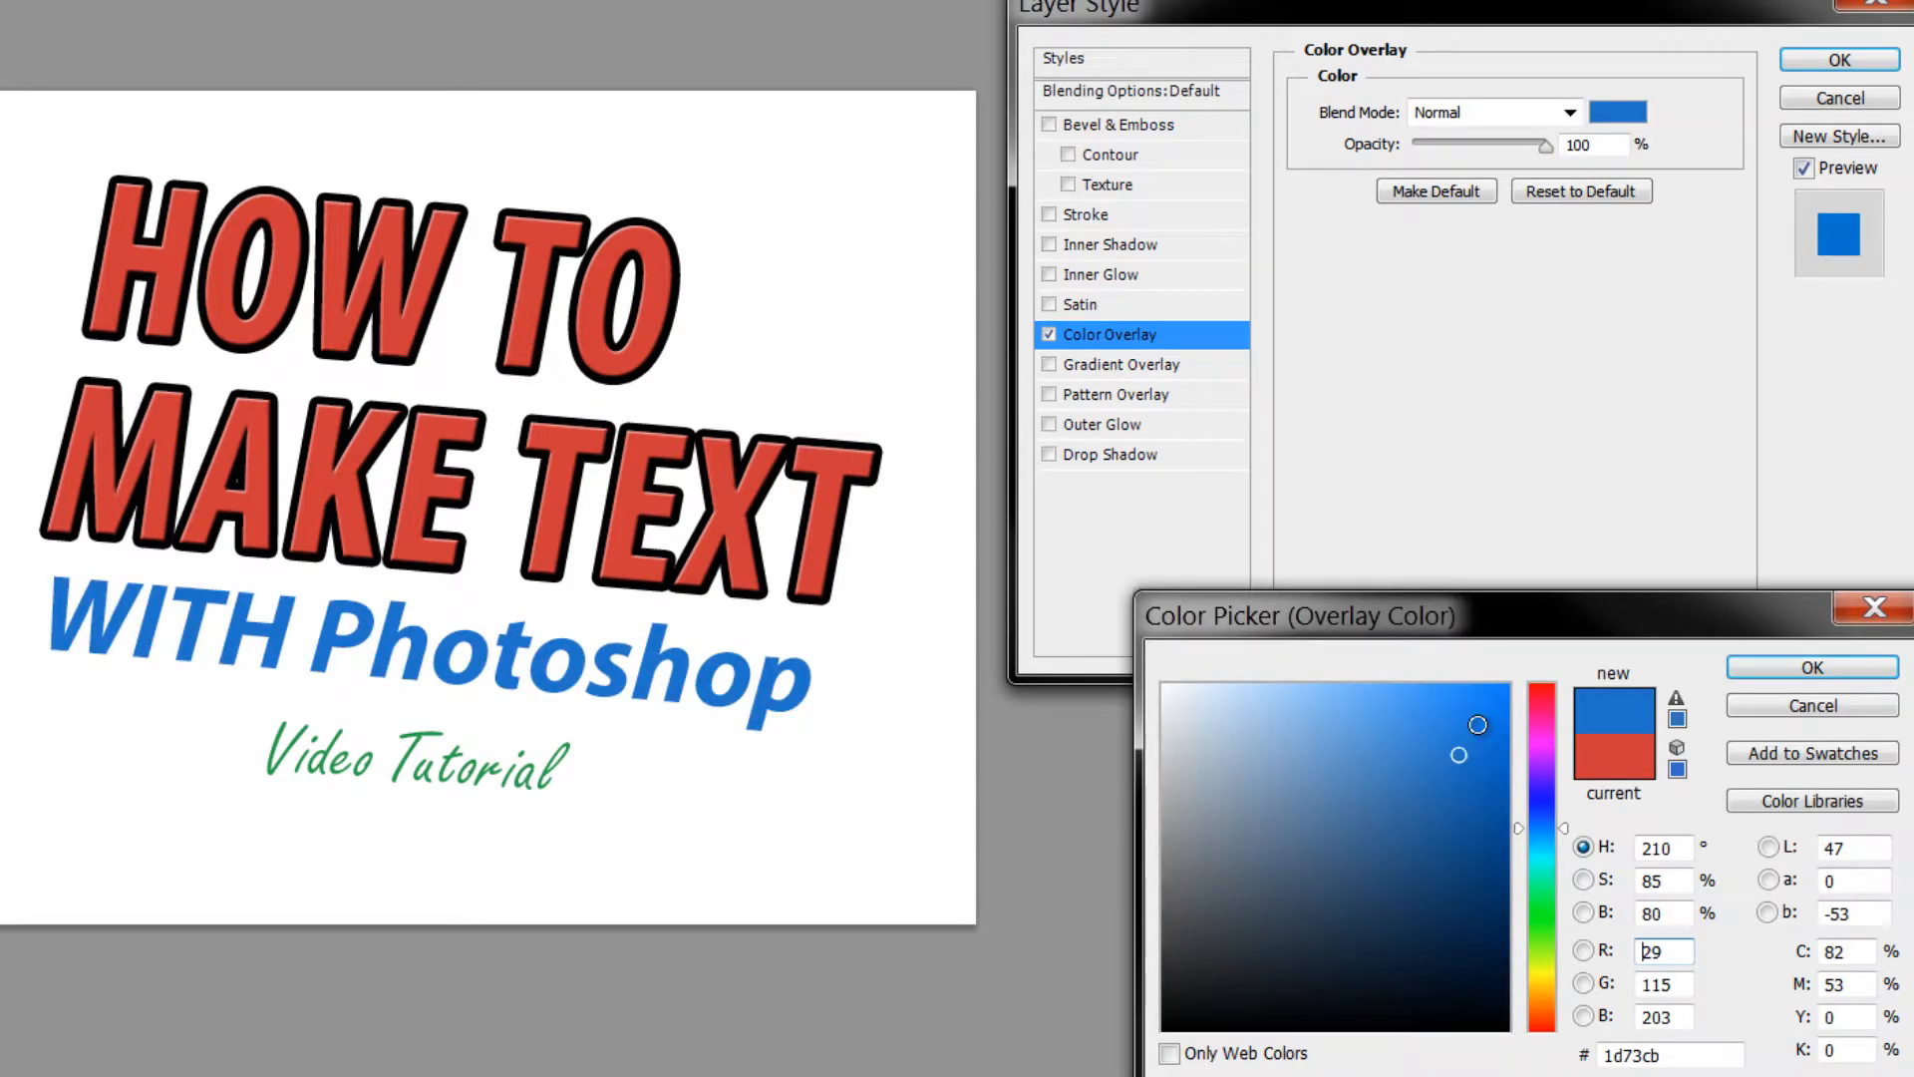
# - Settle on the deeper blue 2b639c for the overlay and apply the style
pyautogui.click(1478, 725)
pyautogui.click(1492, 774)
pyautogui.click(1412, 816)
pyautogui.click(1276, 749)
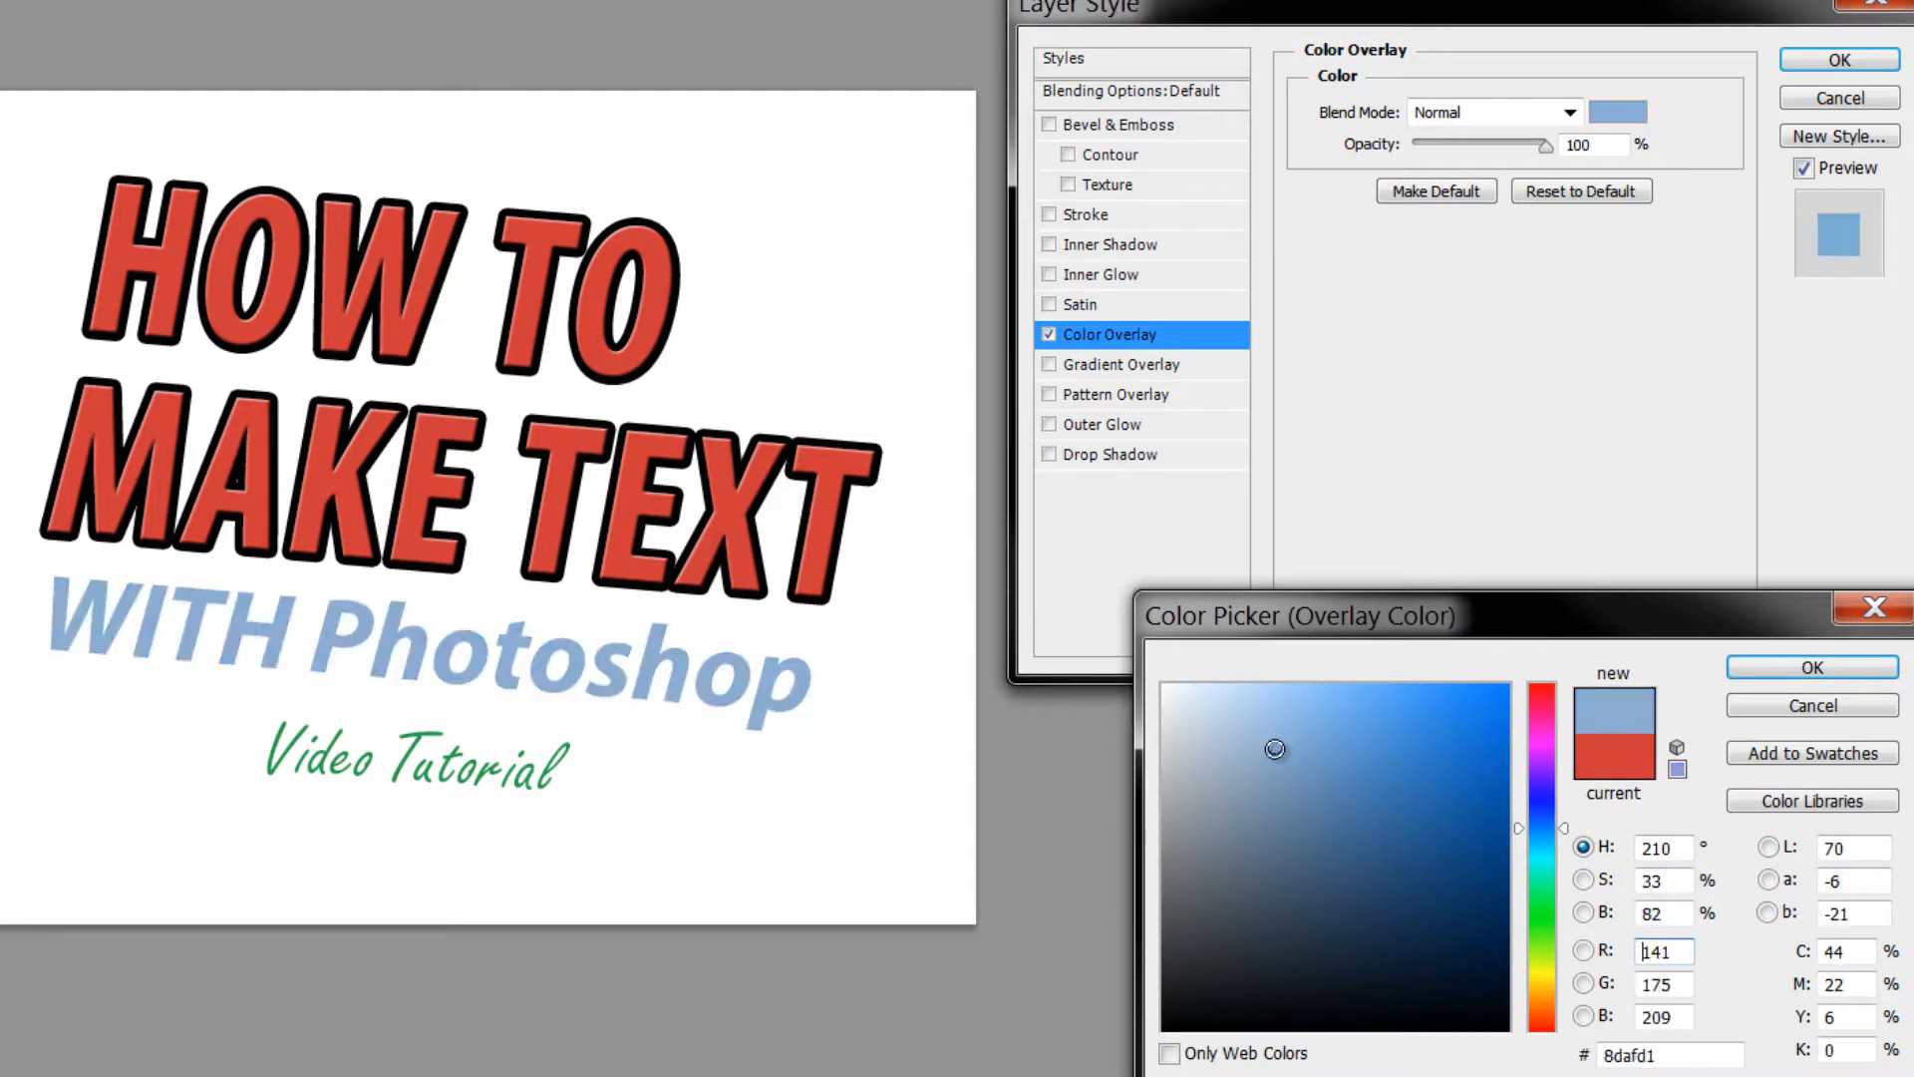
pyautogui.click(1378, 879)
pyautogui.click(1414, 818)
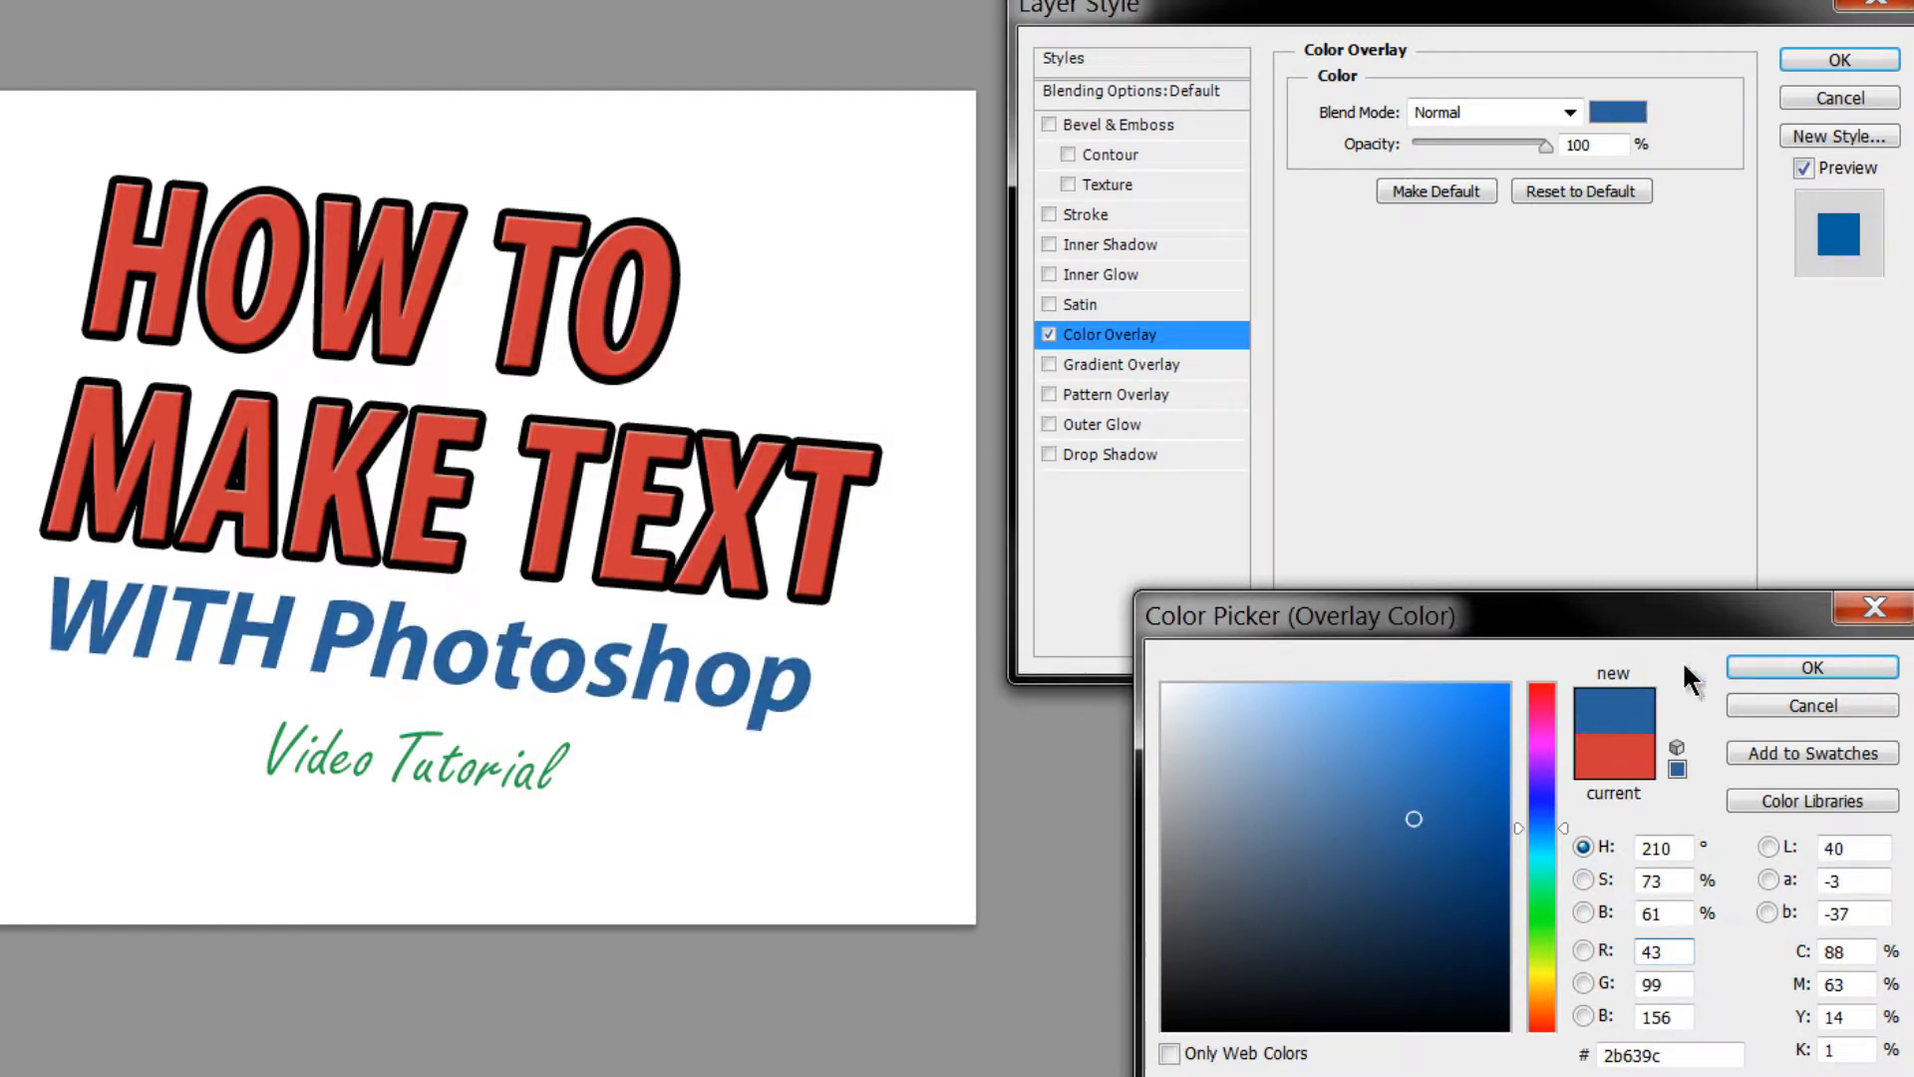
pyautogui.click(1756, 665)
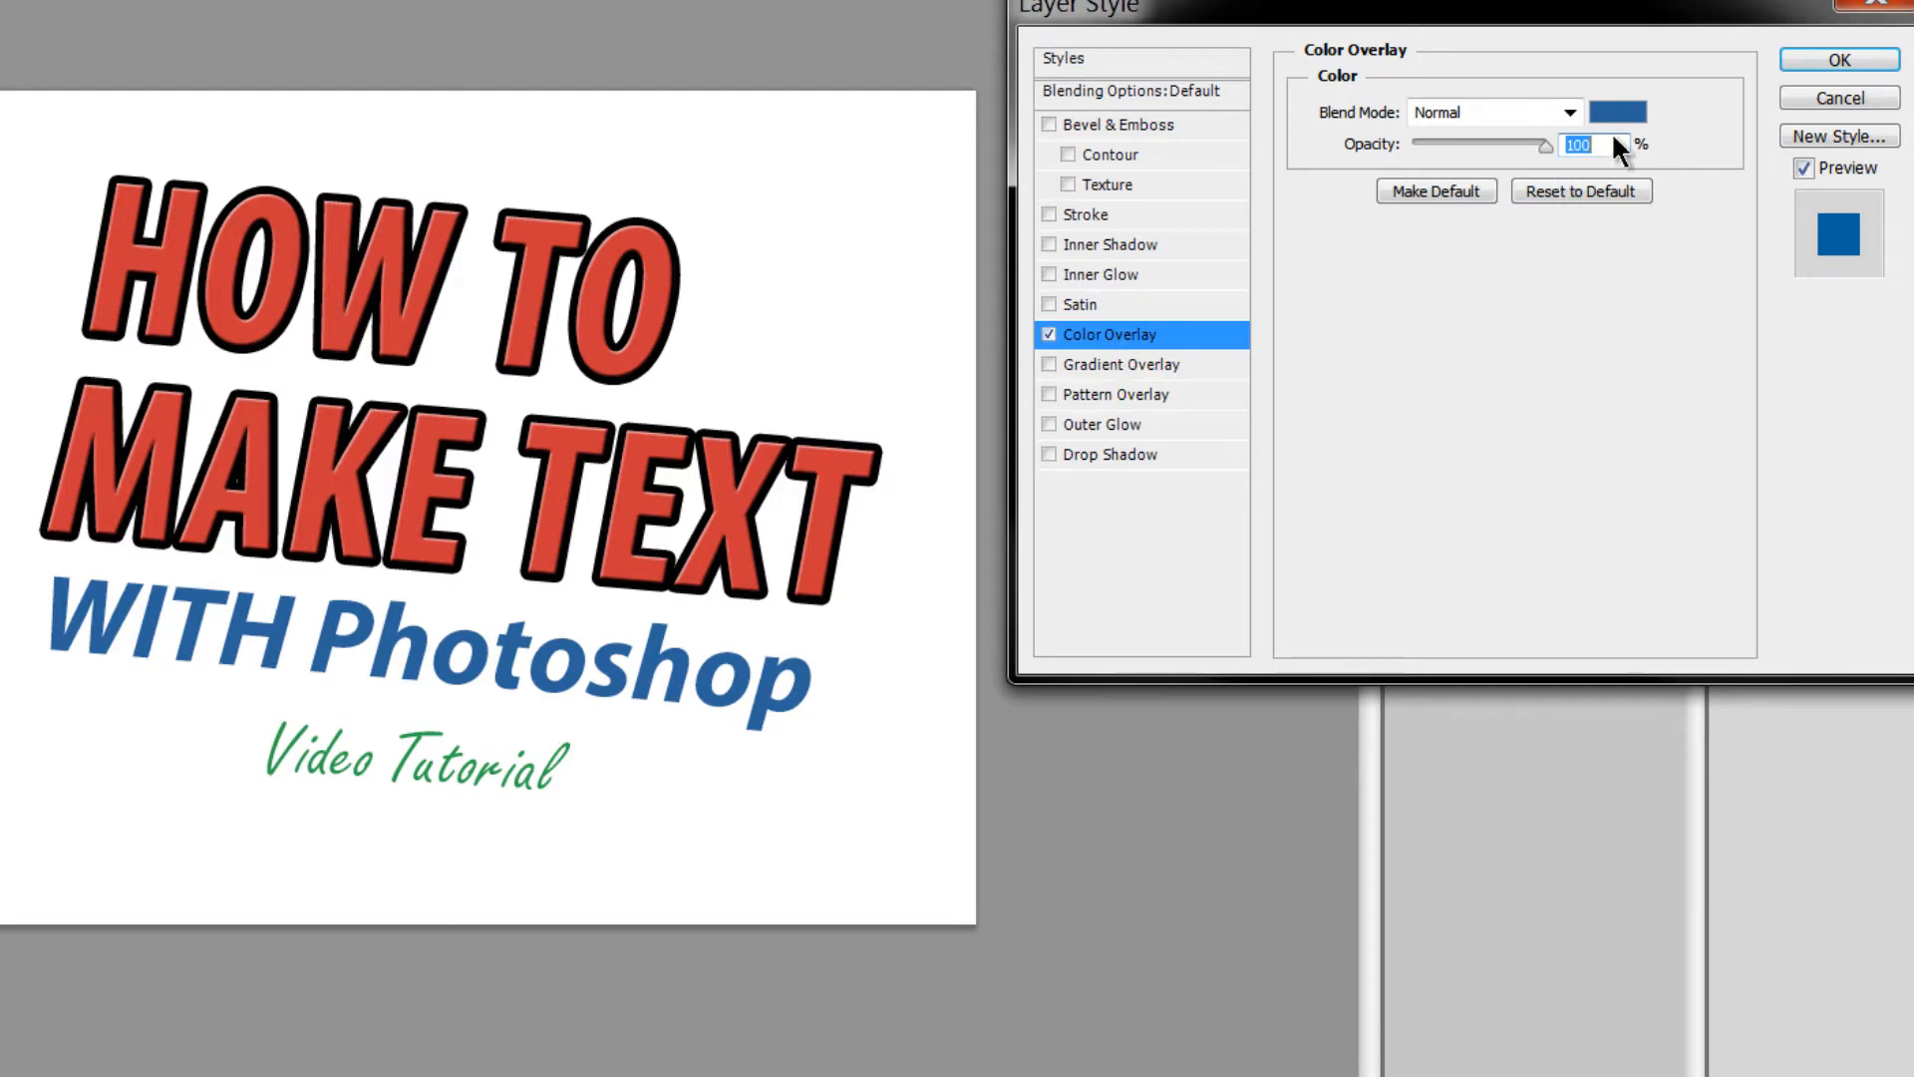
pyautogui.click(1803, 60)
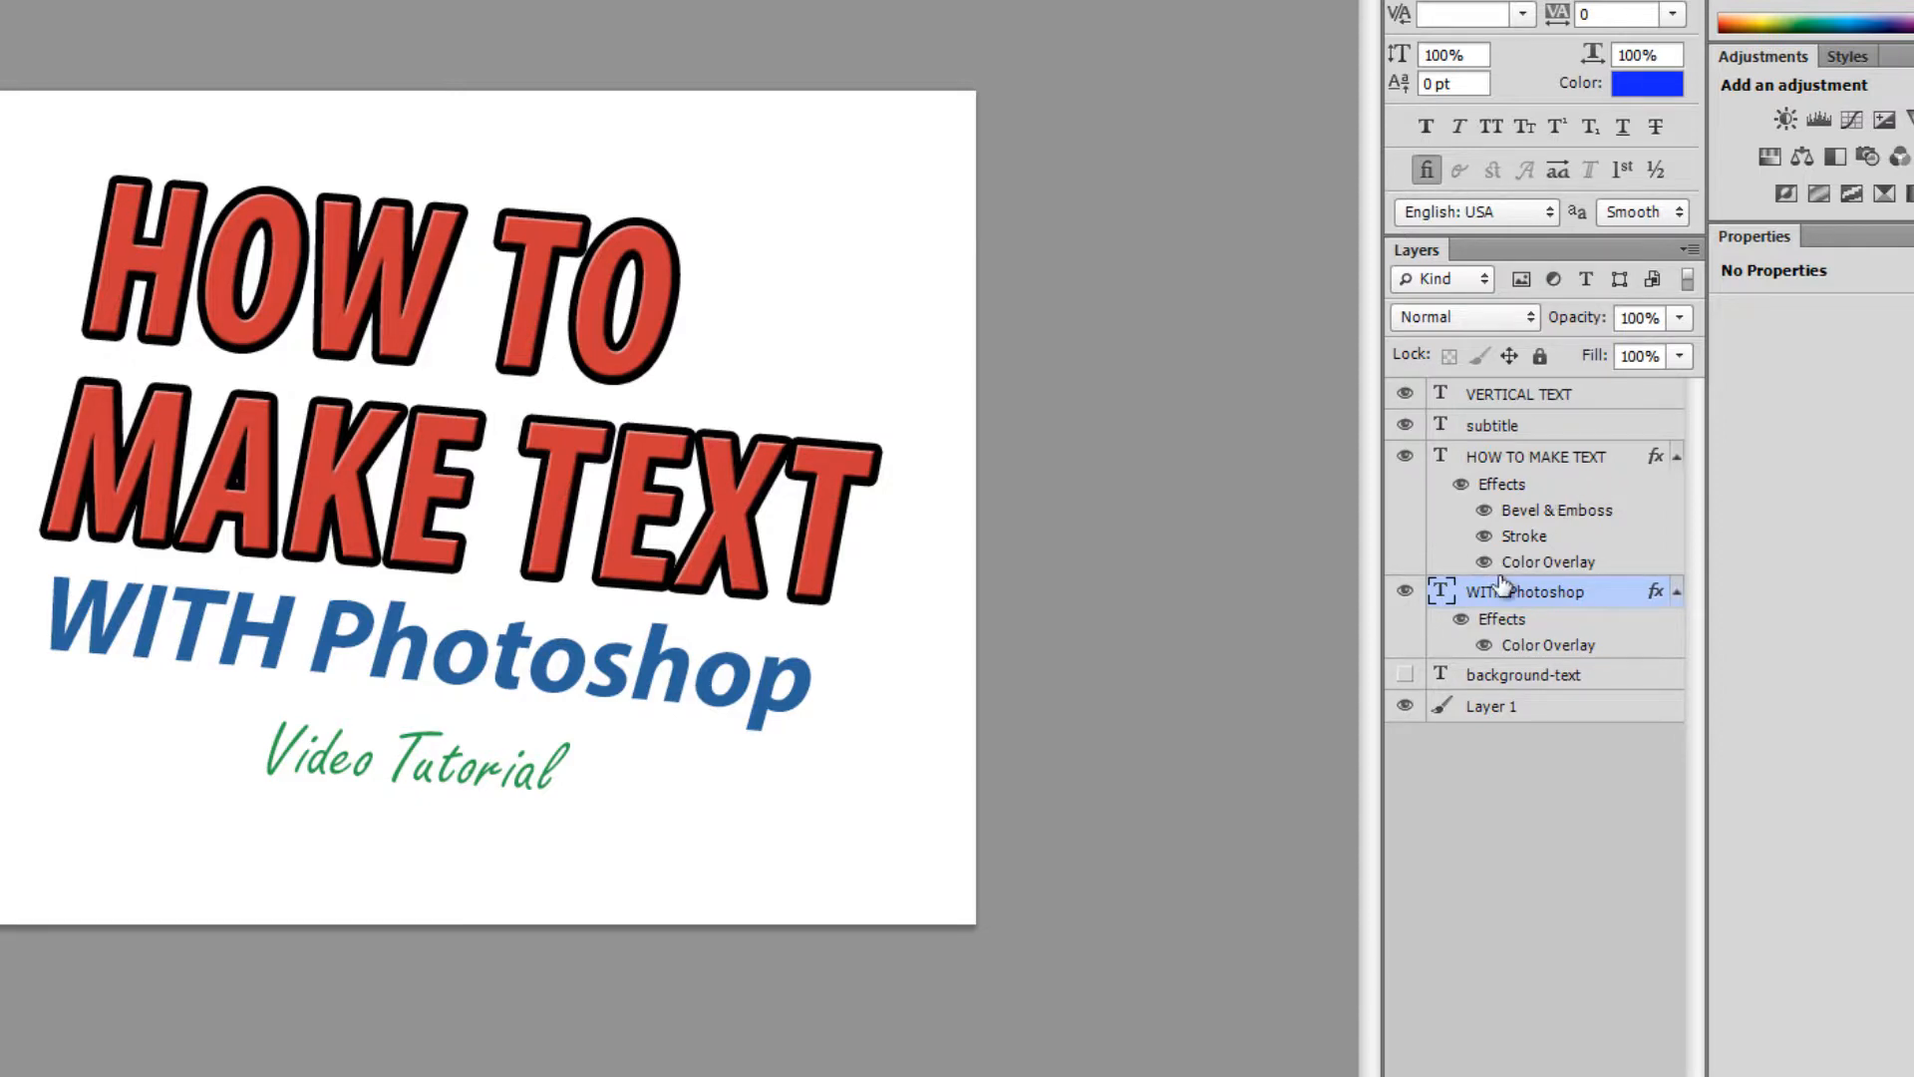
pyautogui.click(1478, 483)
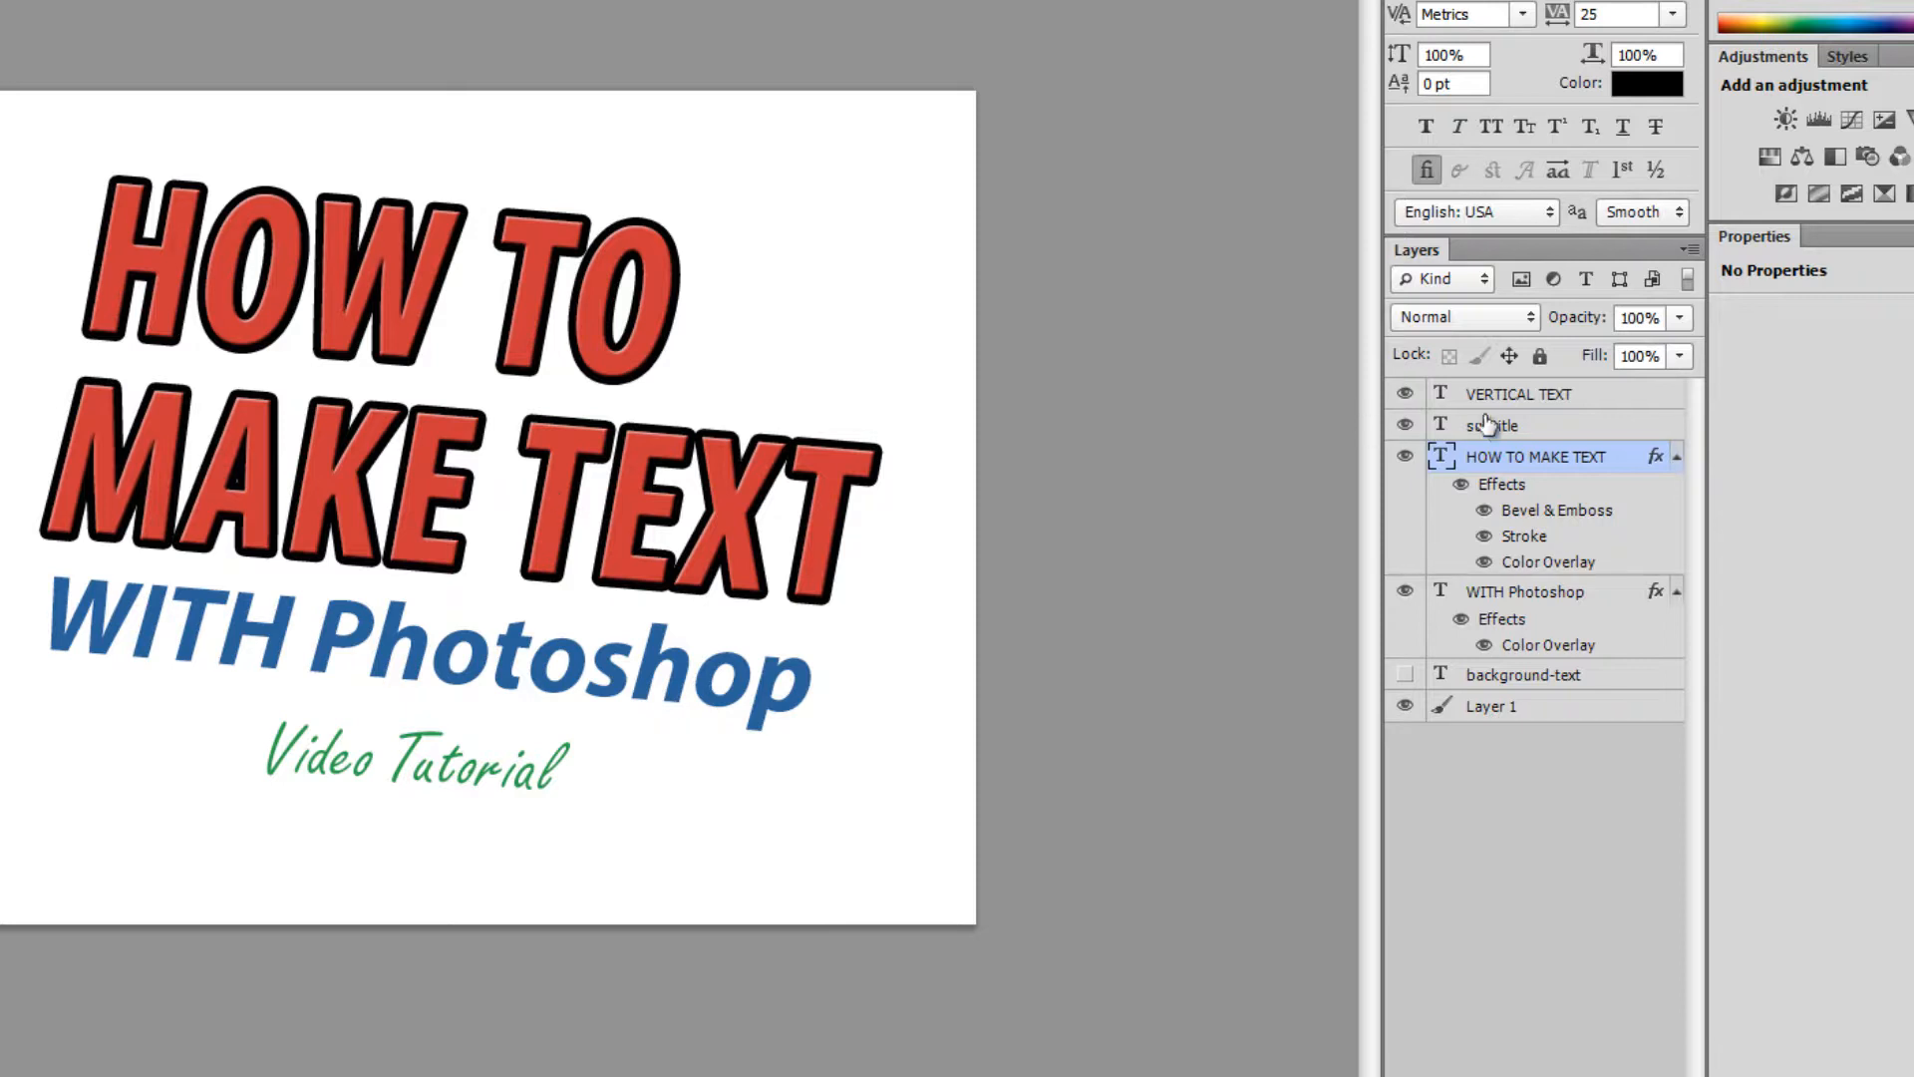
pyautogui.rightClick(1528, 460)
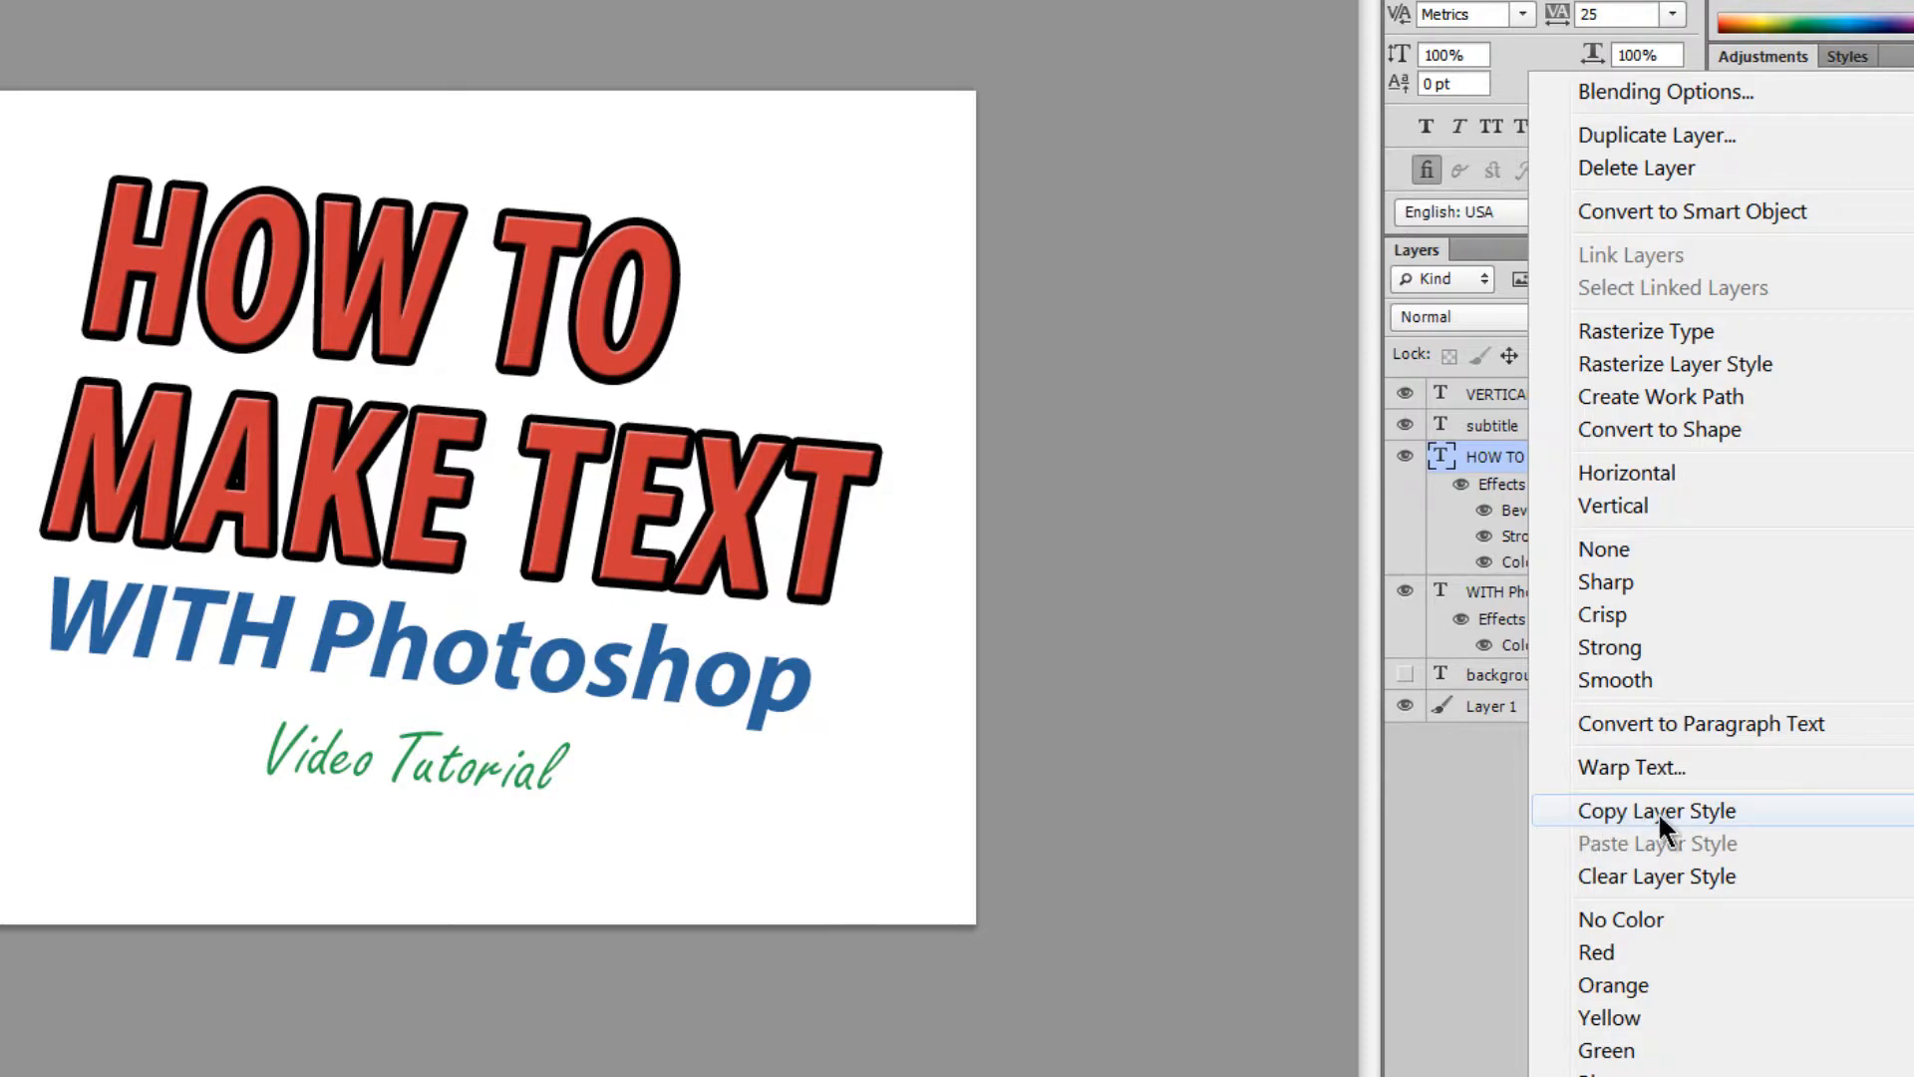
pyautogui.click(1630, 809)
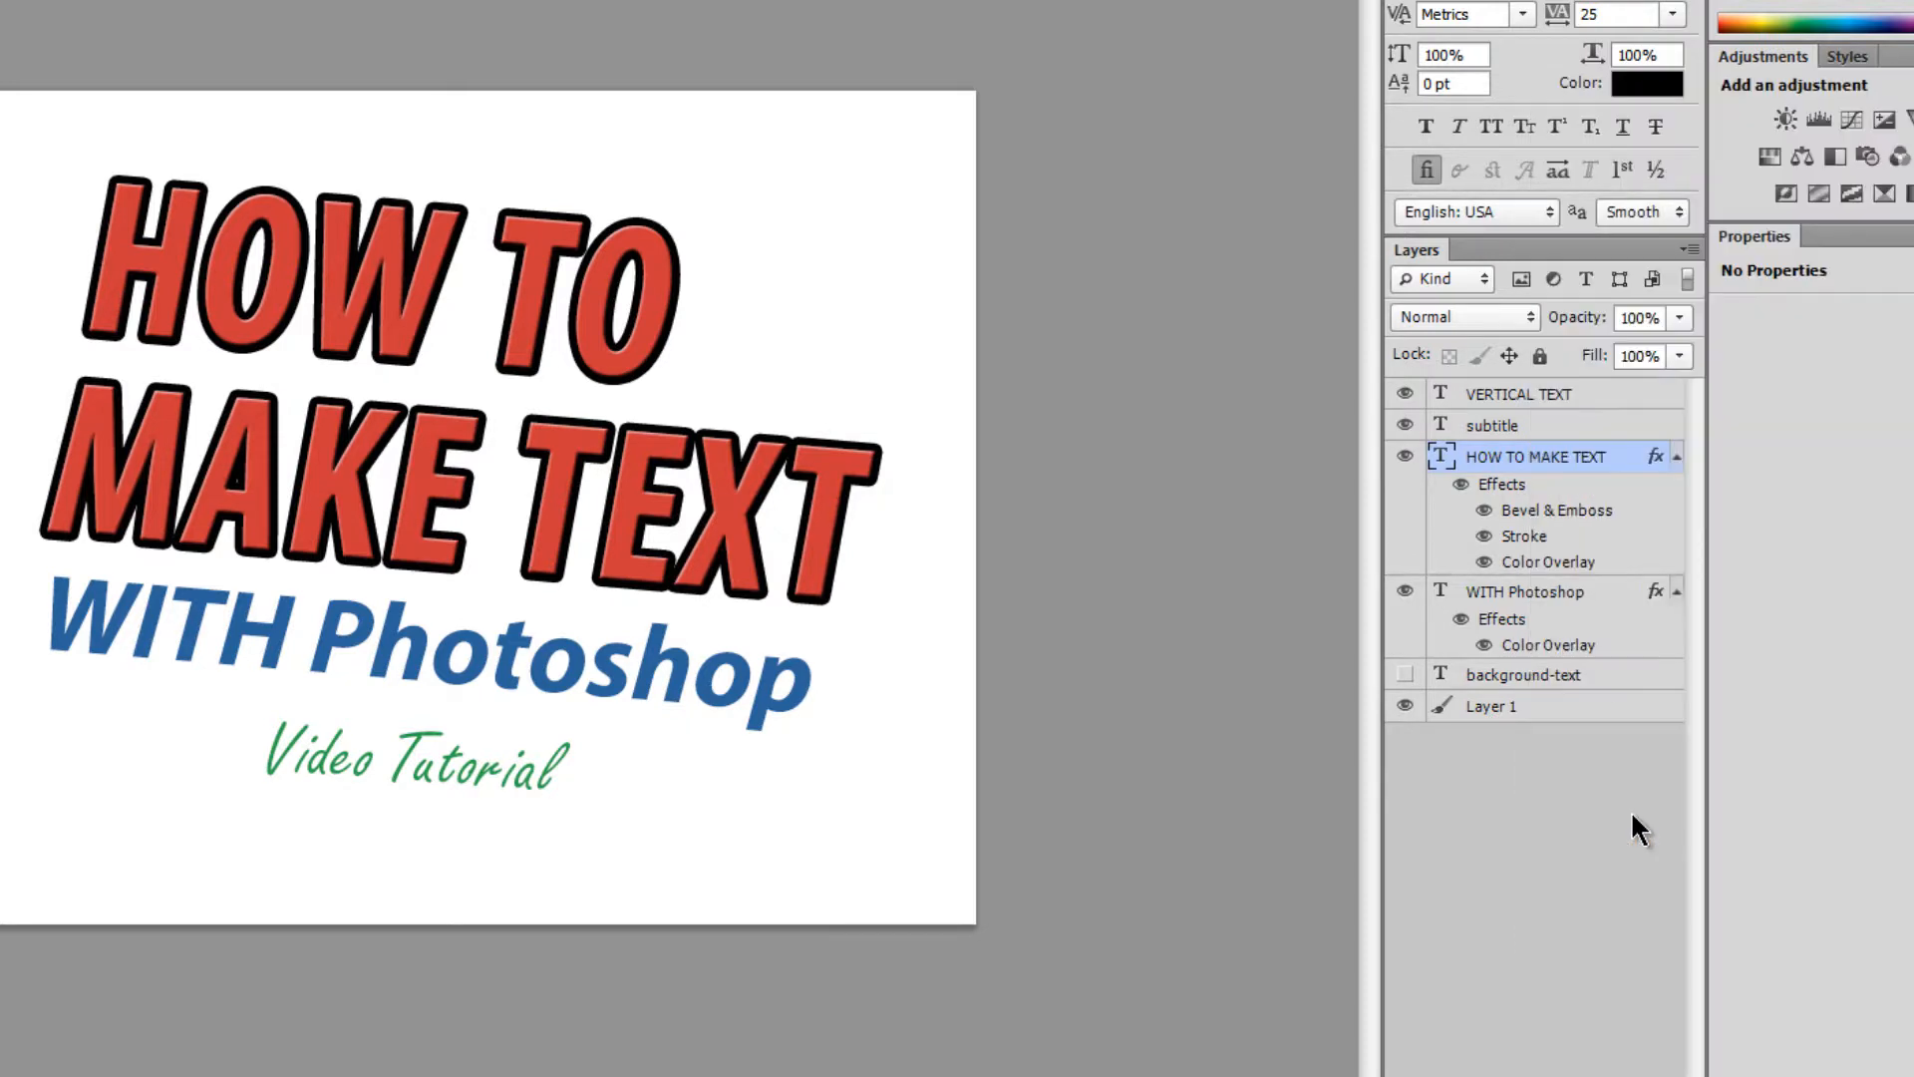
pyautogui.click(1540, 596)
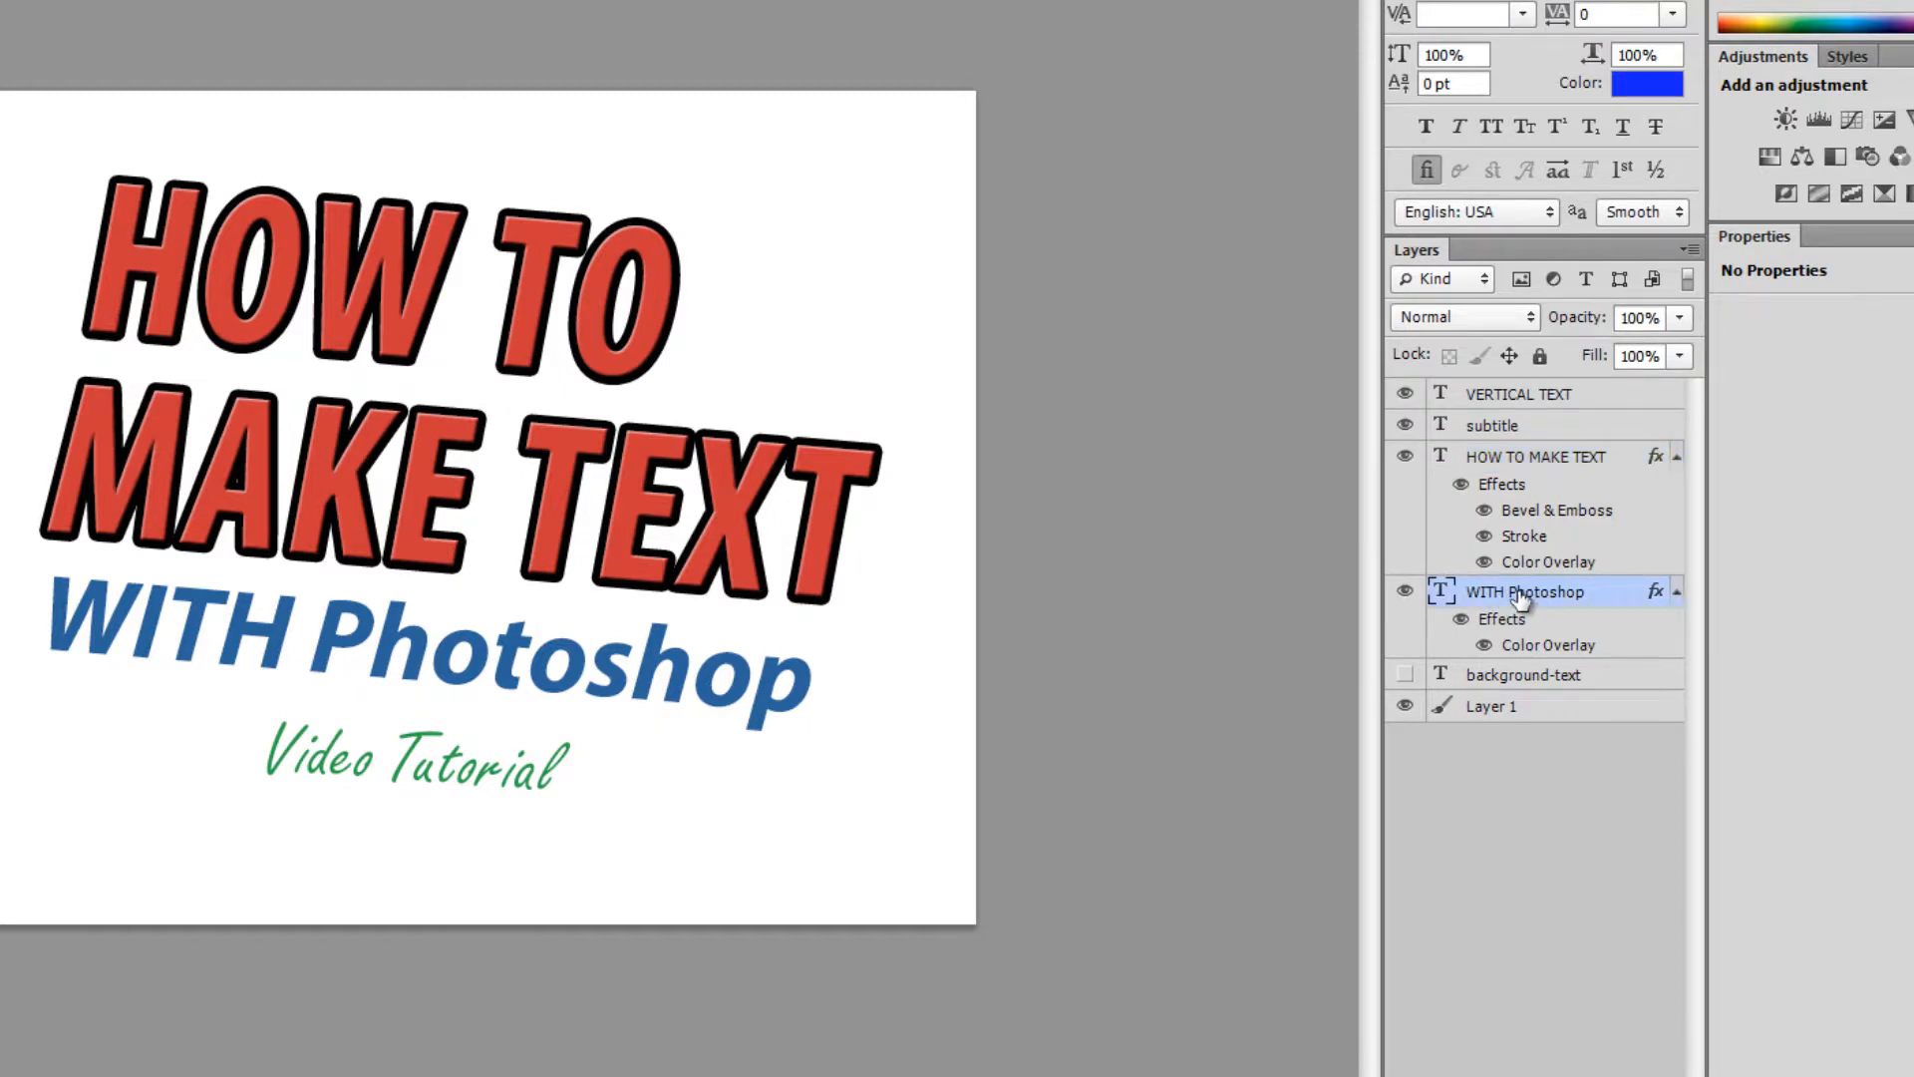
pyautogui.rightClick(1521, 594)
pyautogui.click(1636, 841)
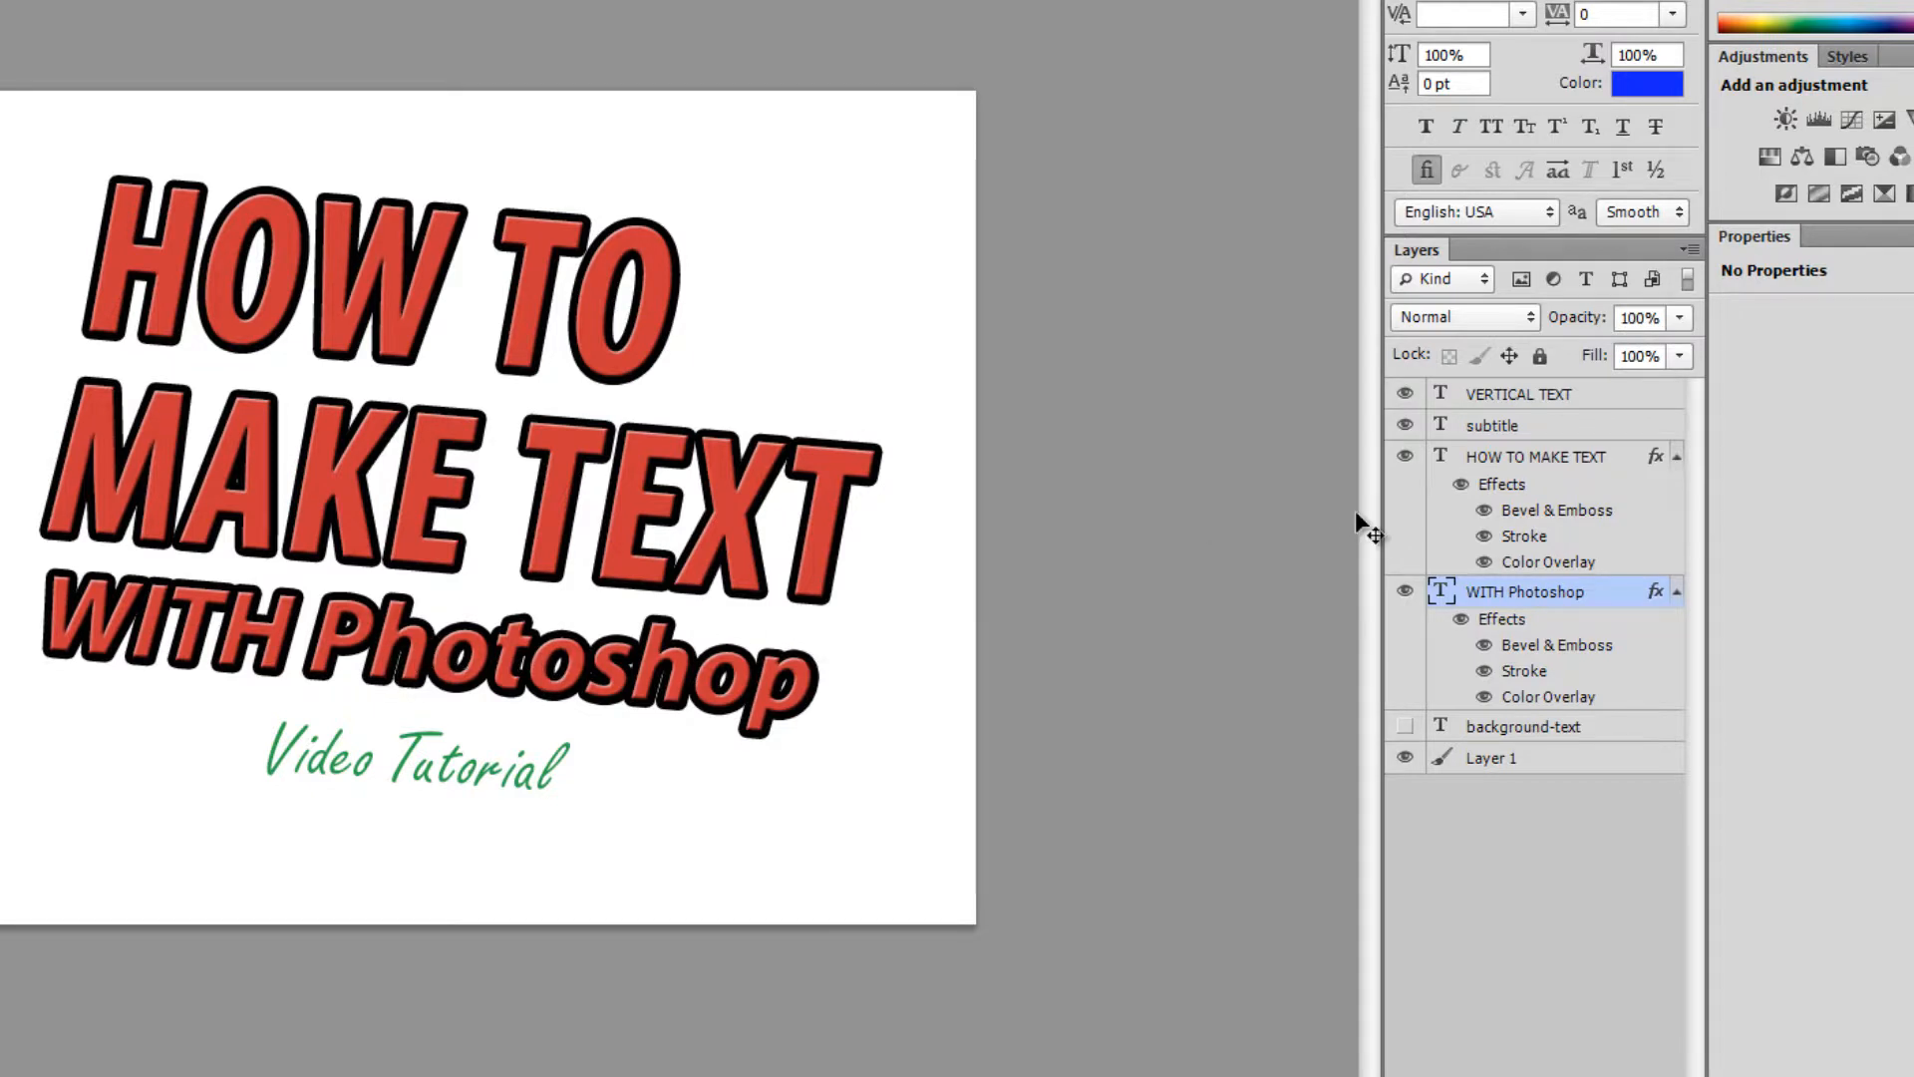
pyautogui.hotkey('ctrl', 'z')
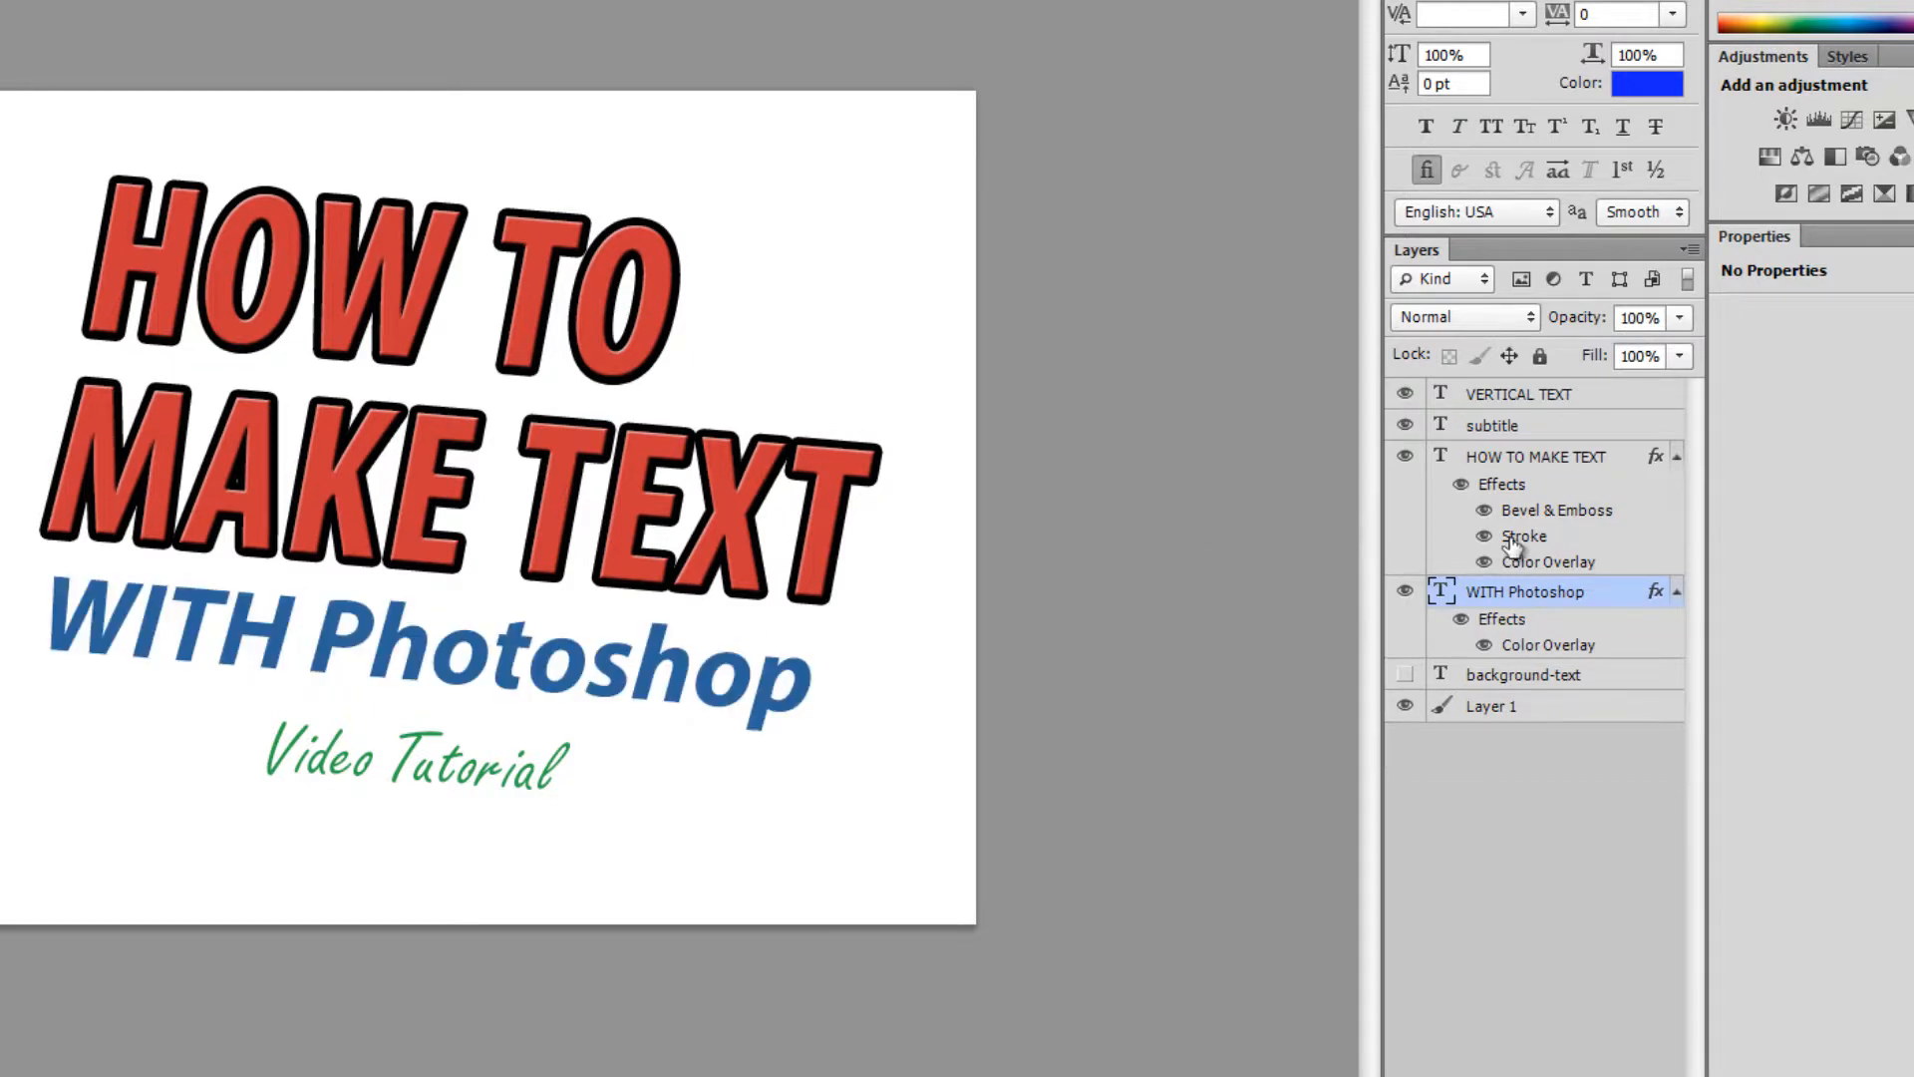
# - Enable a Drop Shadow on WITH Photoshop, setting 7 px distance and lighter opacity
pyautogui.doubleClick(1506, 621)
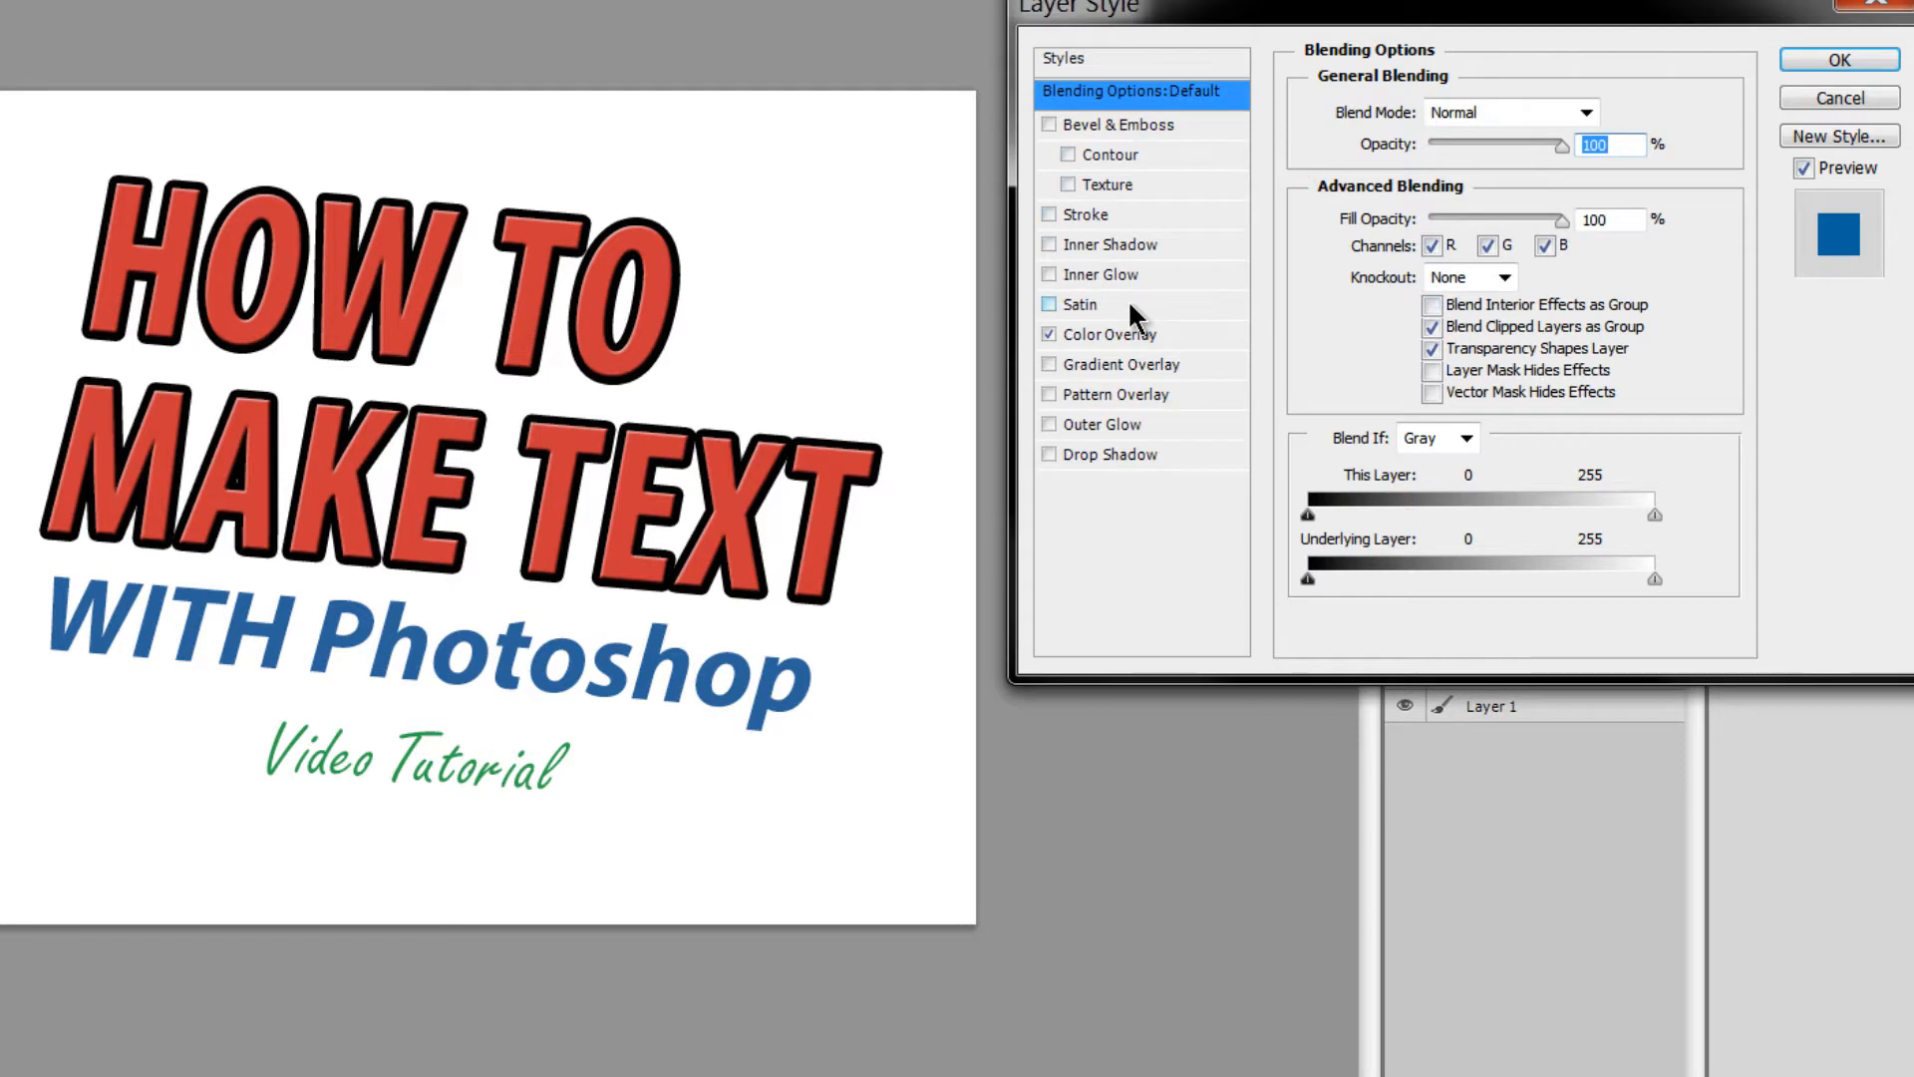
pyautogui.click(1050, 456)
pyautogui.click(1089, 455)
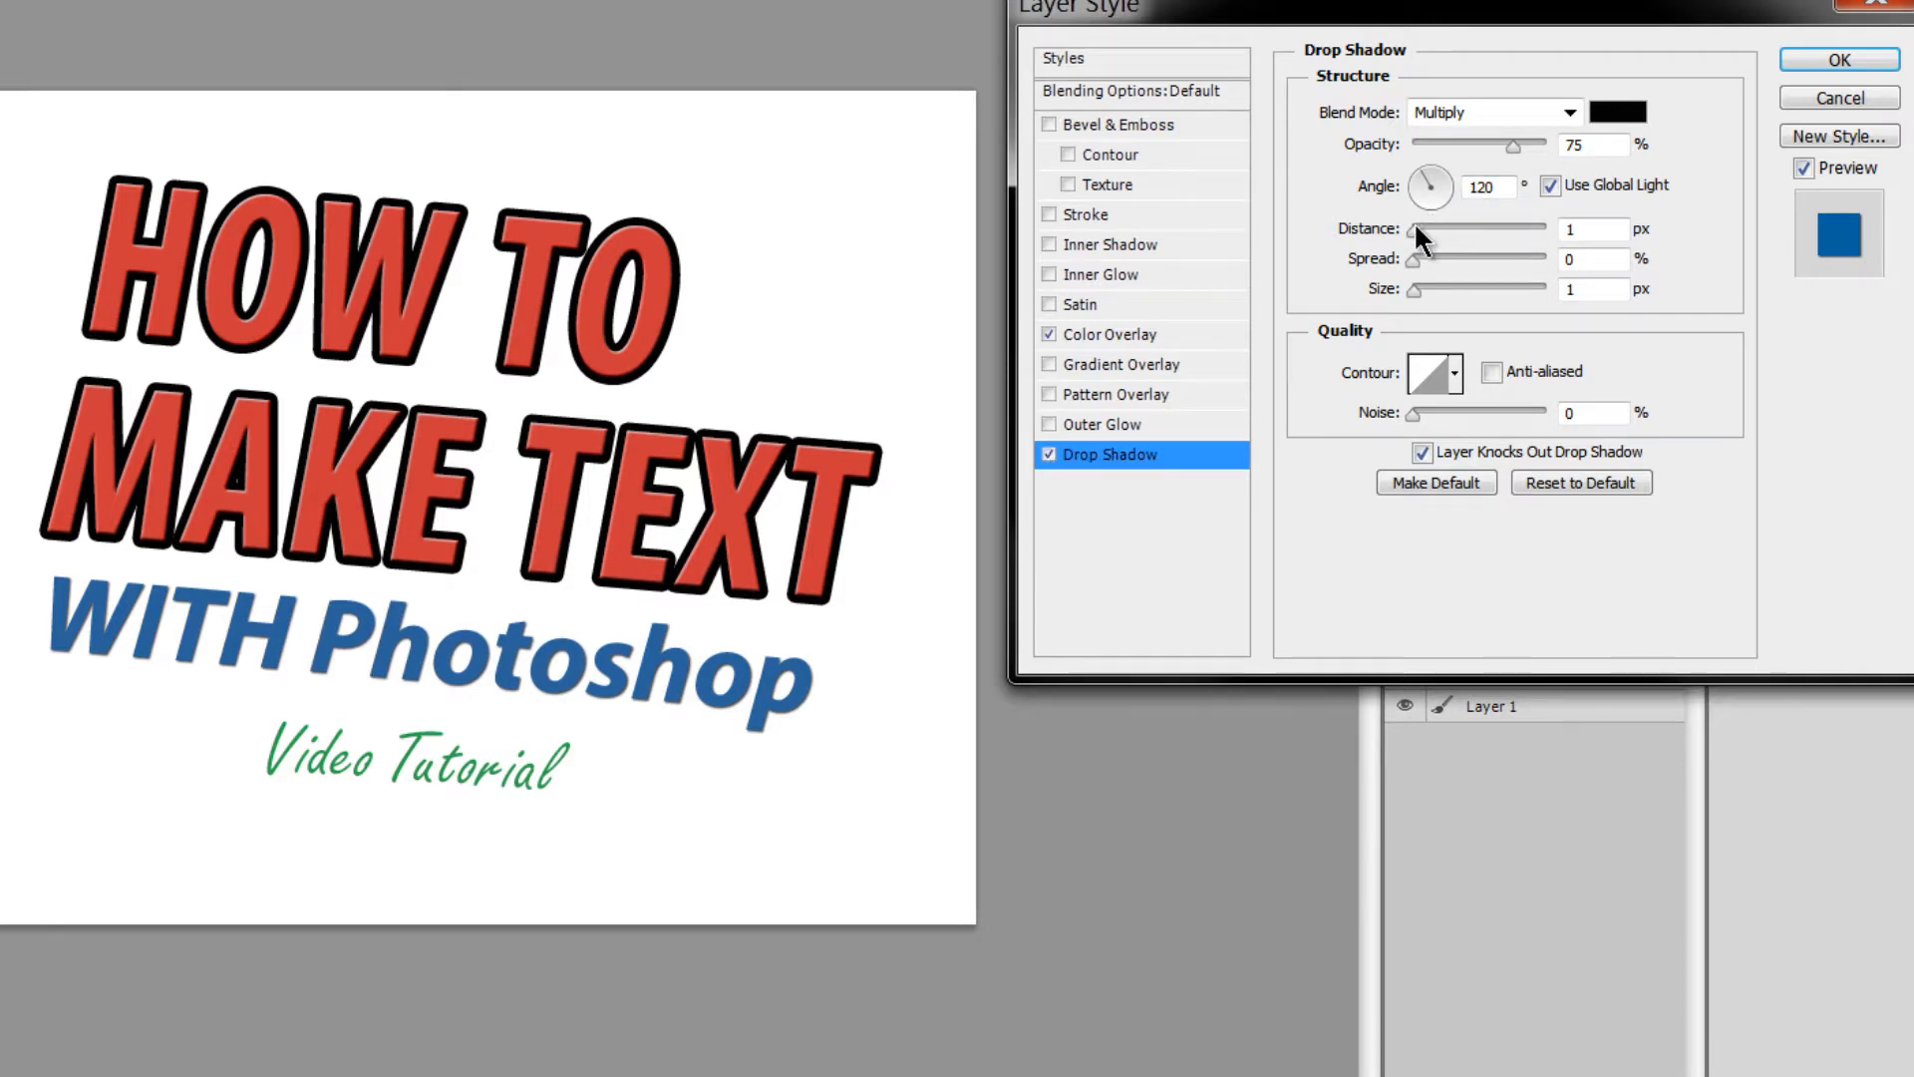
pyautogui.moveTo(1412, 235); pyautogui.dragTo(1417, 293)
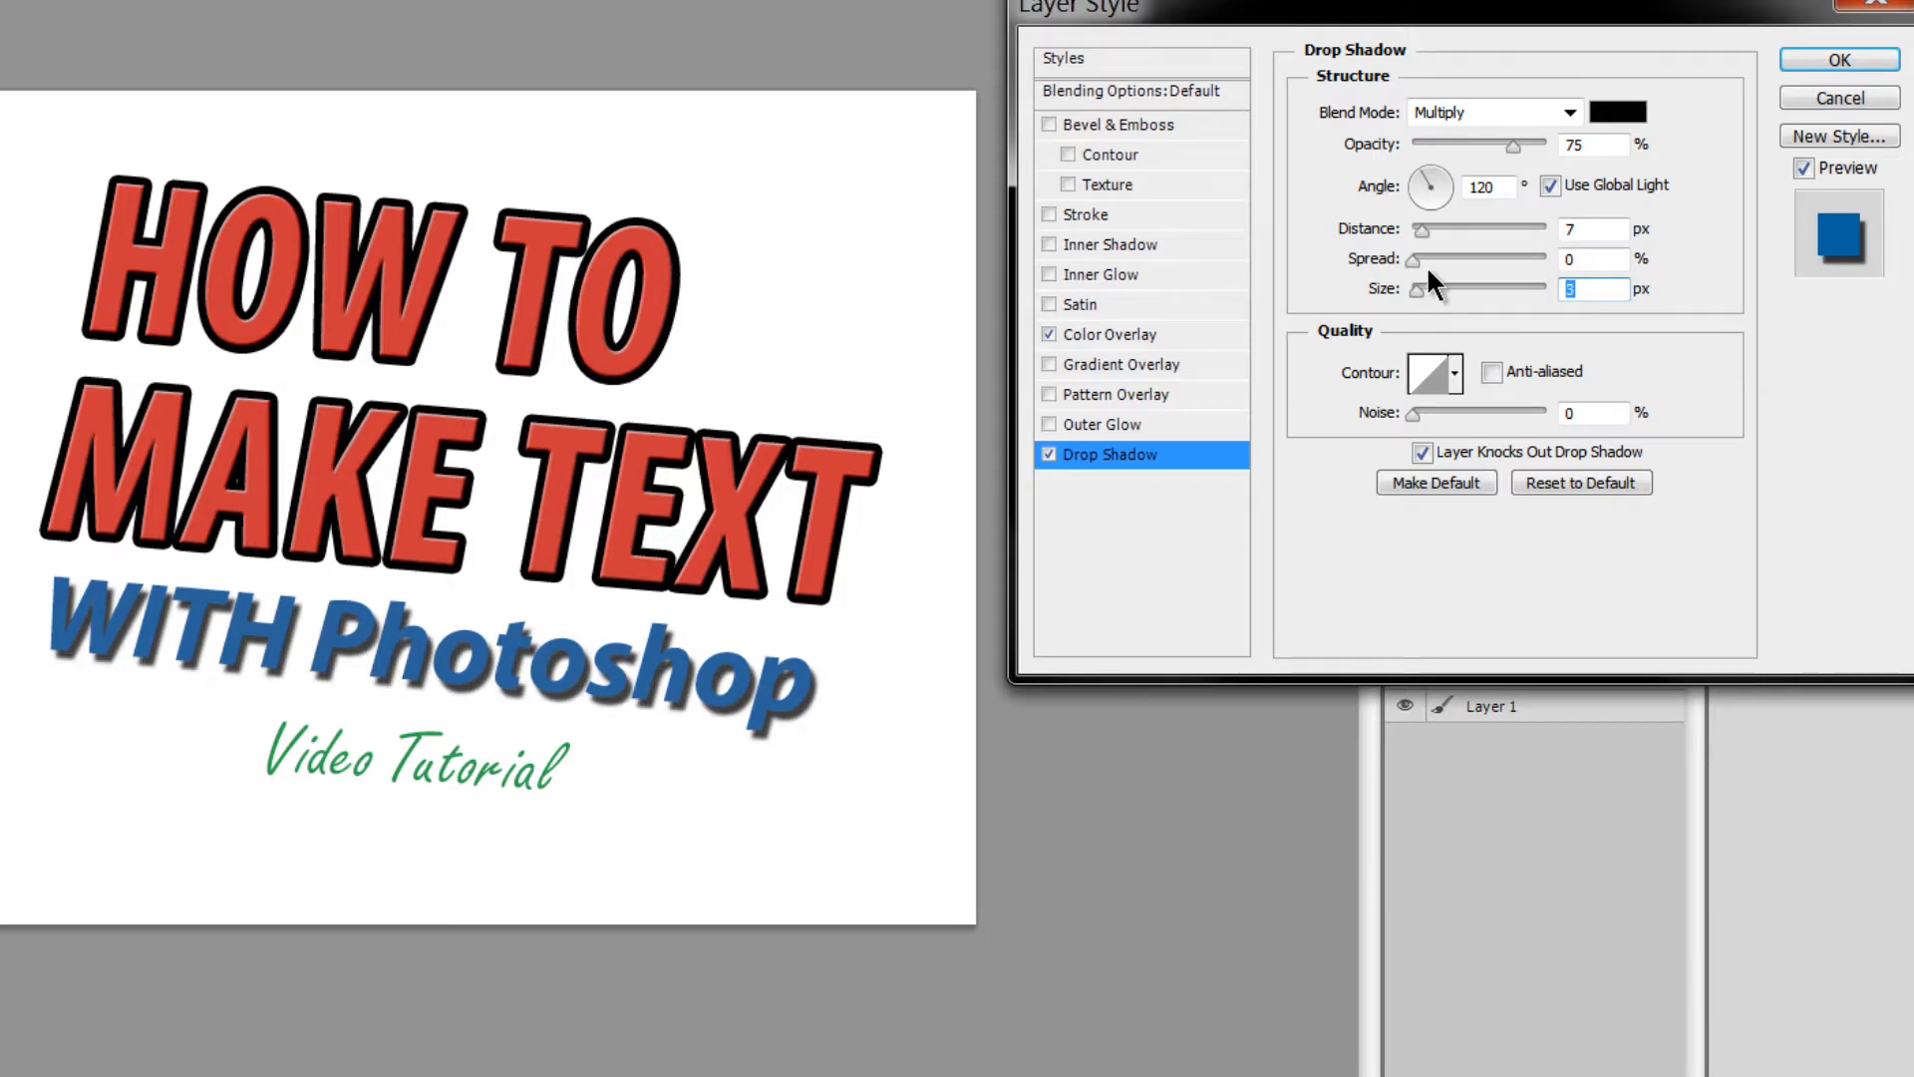
pyautogui.moveTo(1511, 145); pyautogui.dragTo(1438, 152)
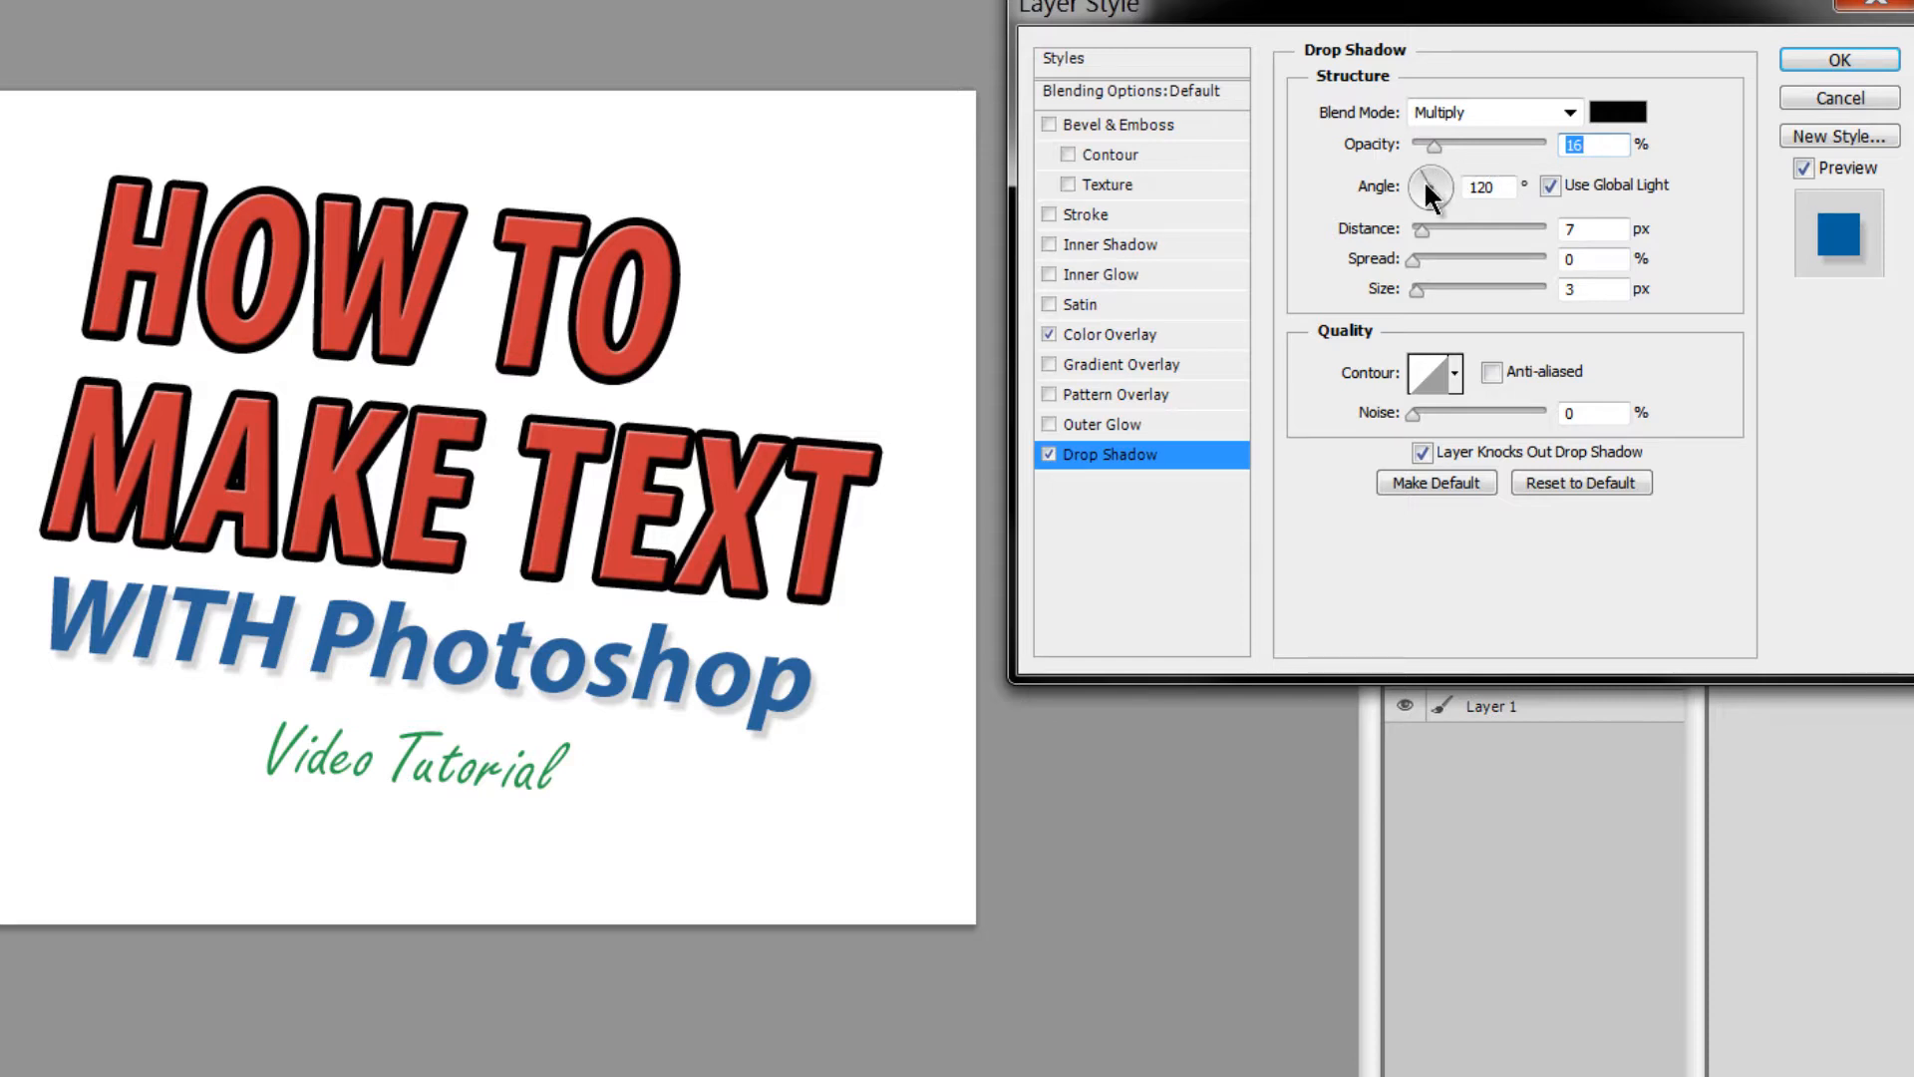
# - Set the shadow angle to 71°, toggling Use Global Light
pyautogui.click(1431, 175)
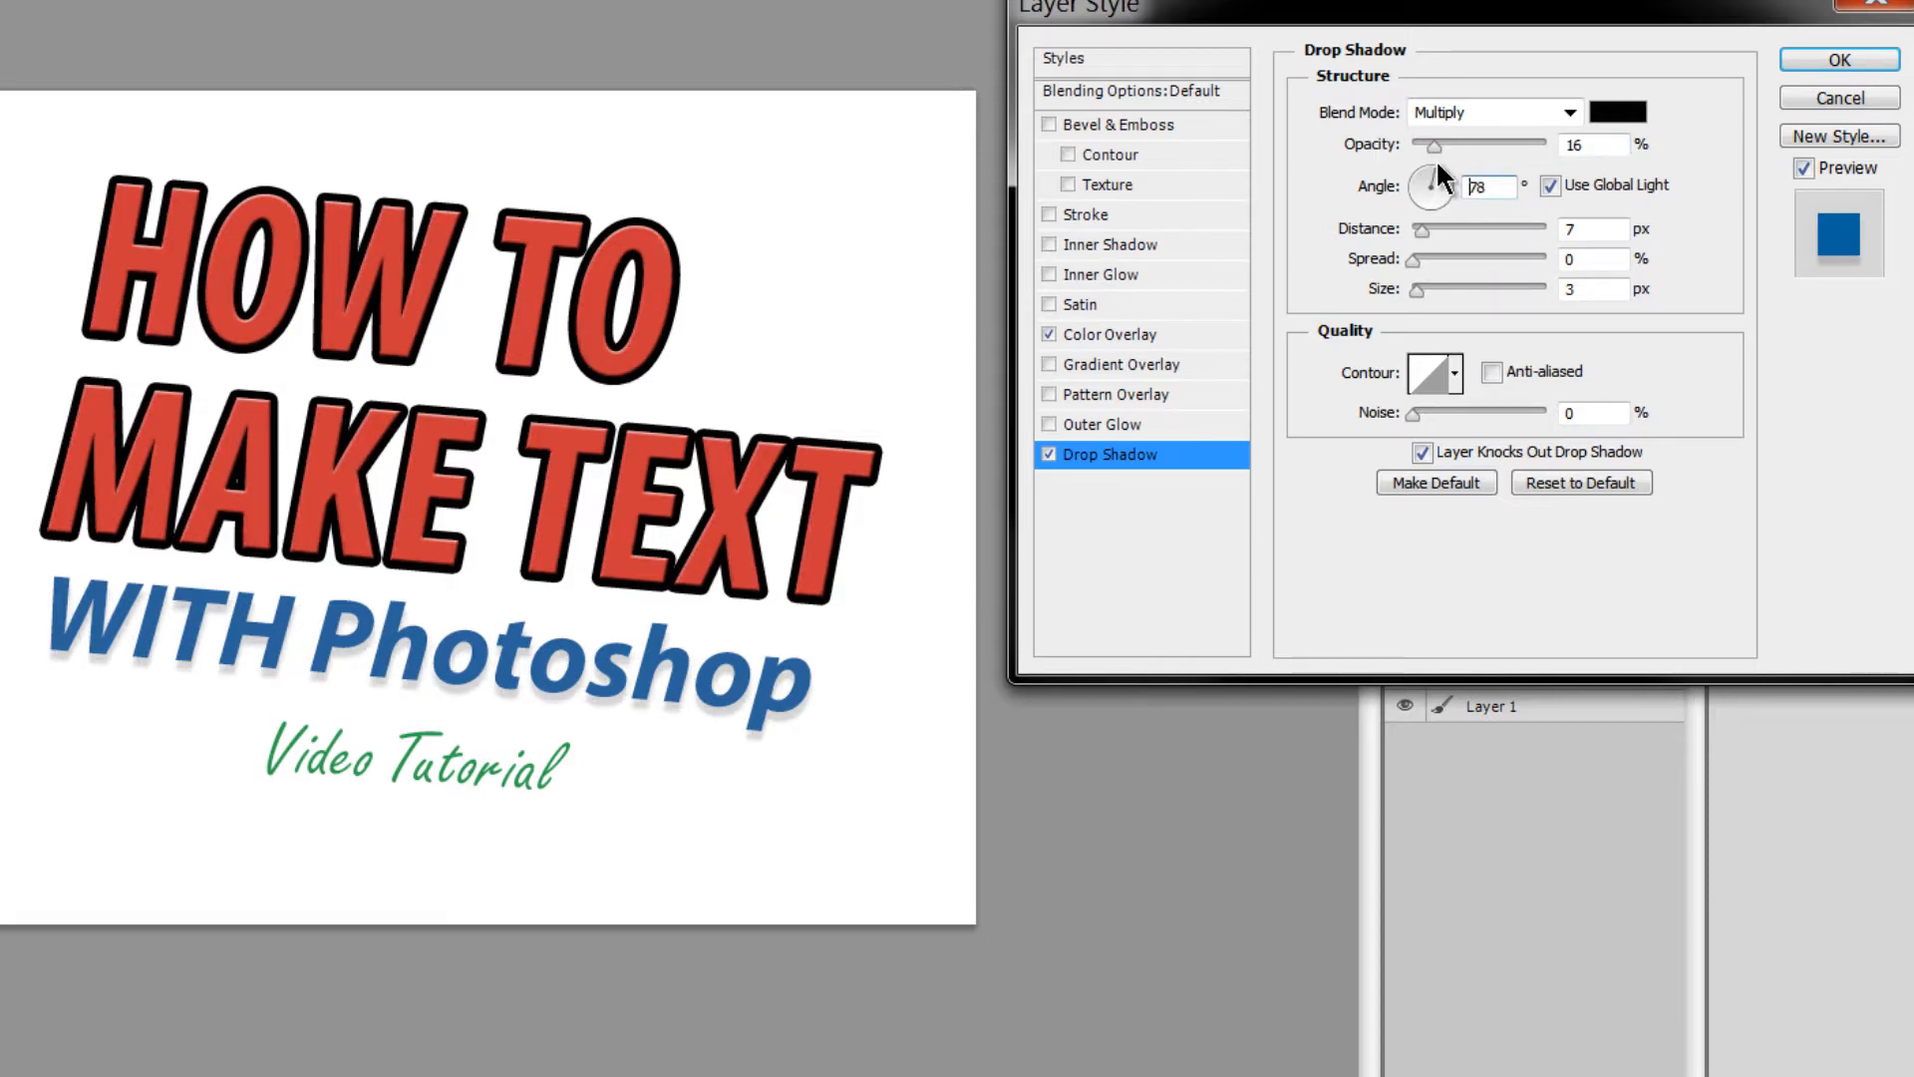
pyautogui.click(1439, 161)
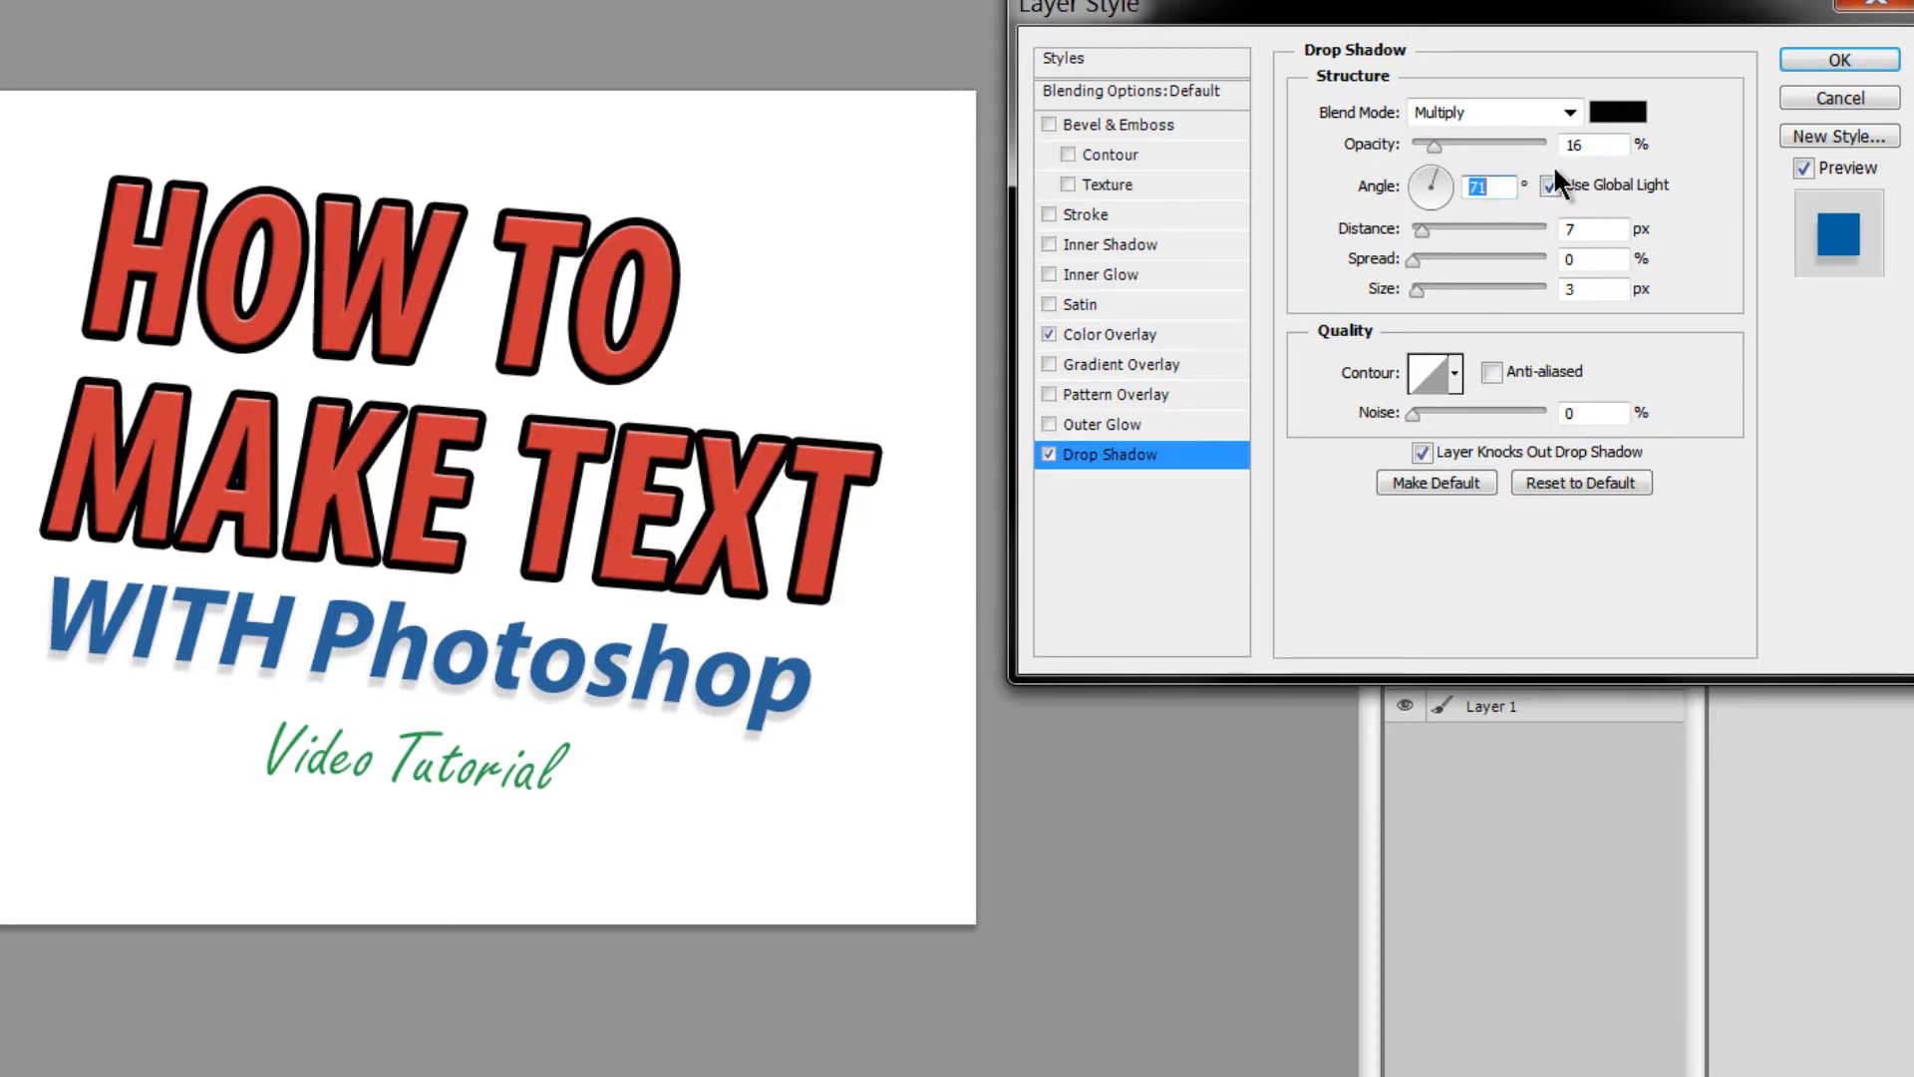
pyautogui.click(1549, 184)
pyautogui.click(1551, 185)
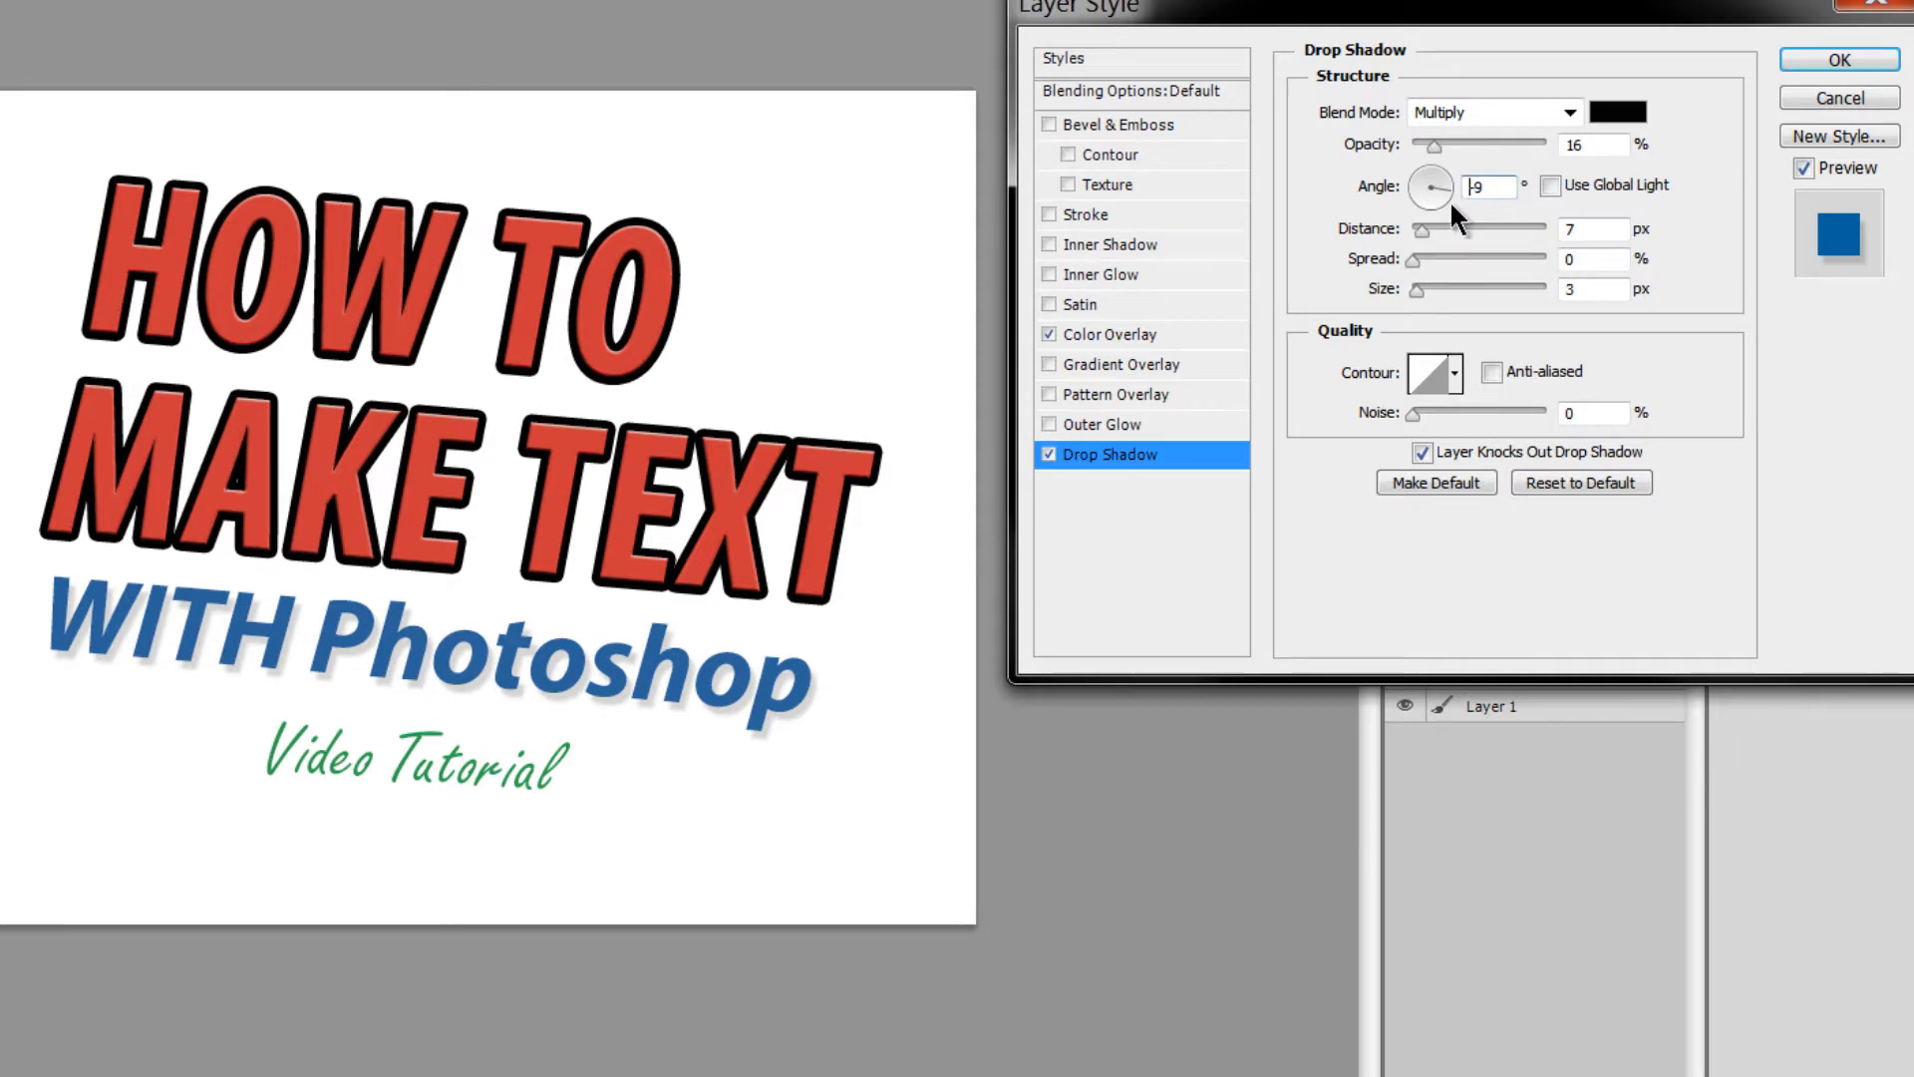
pyautogui.moveTo(1450, 200); pyautogui.dragTo(1429, 212)
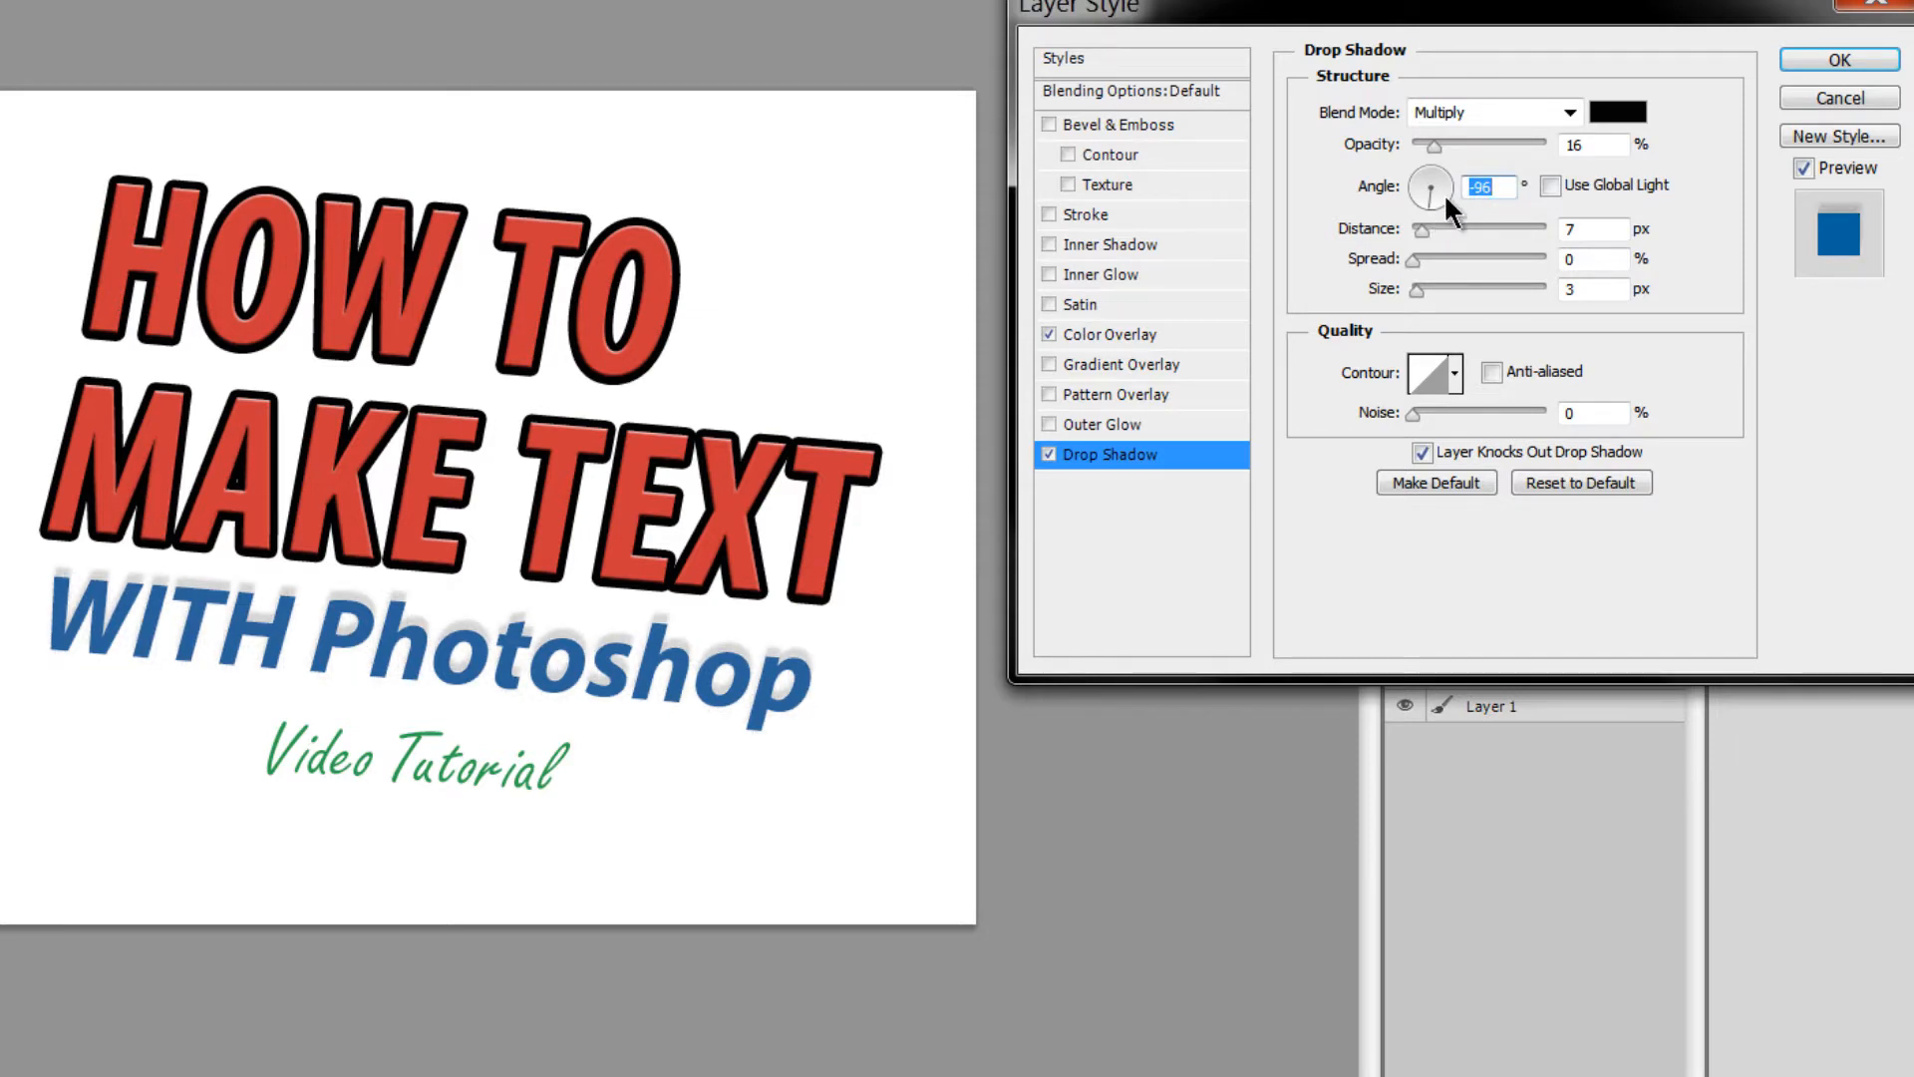
pyautogui.click(1550, 185)
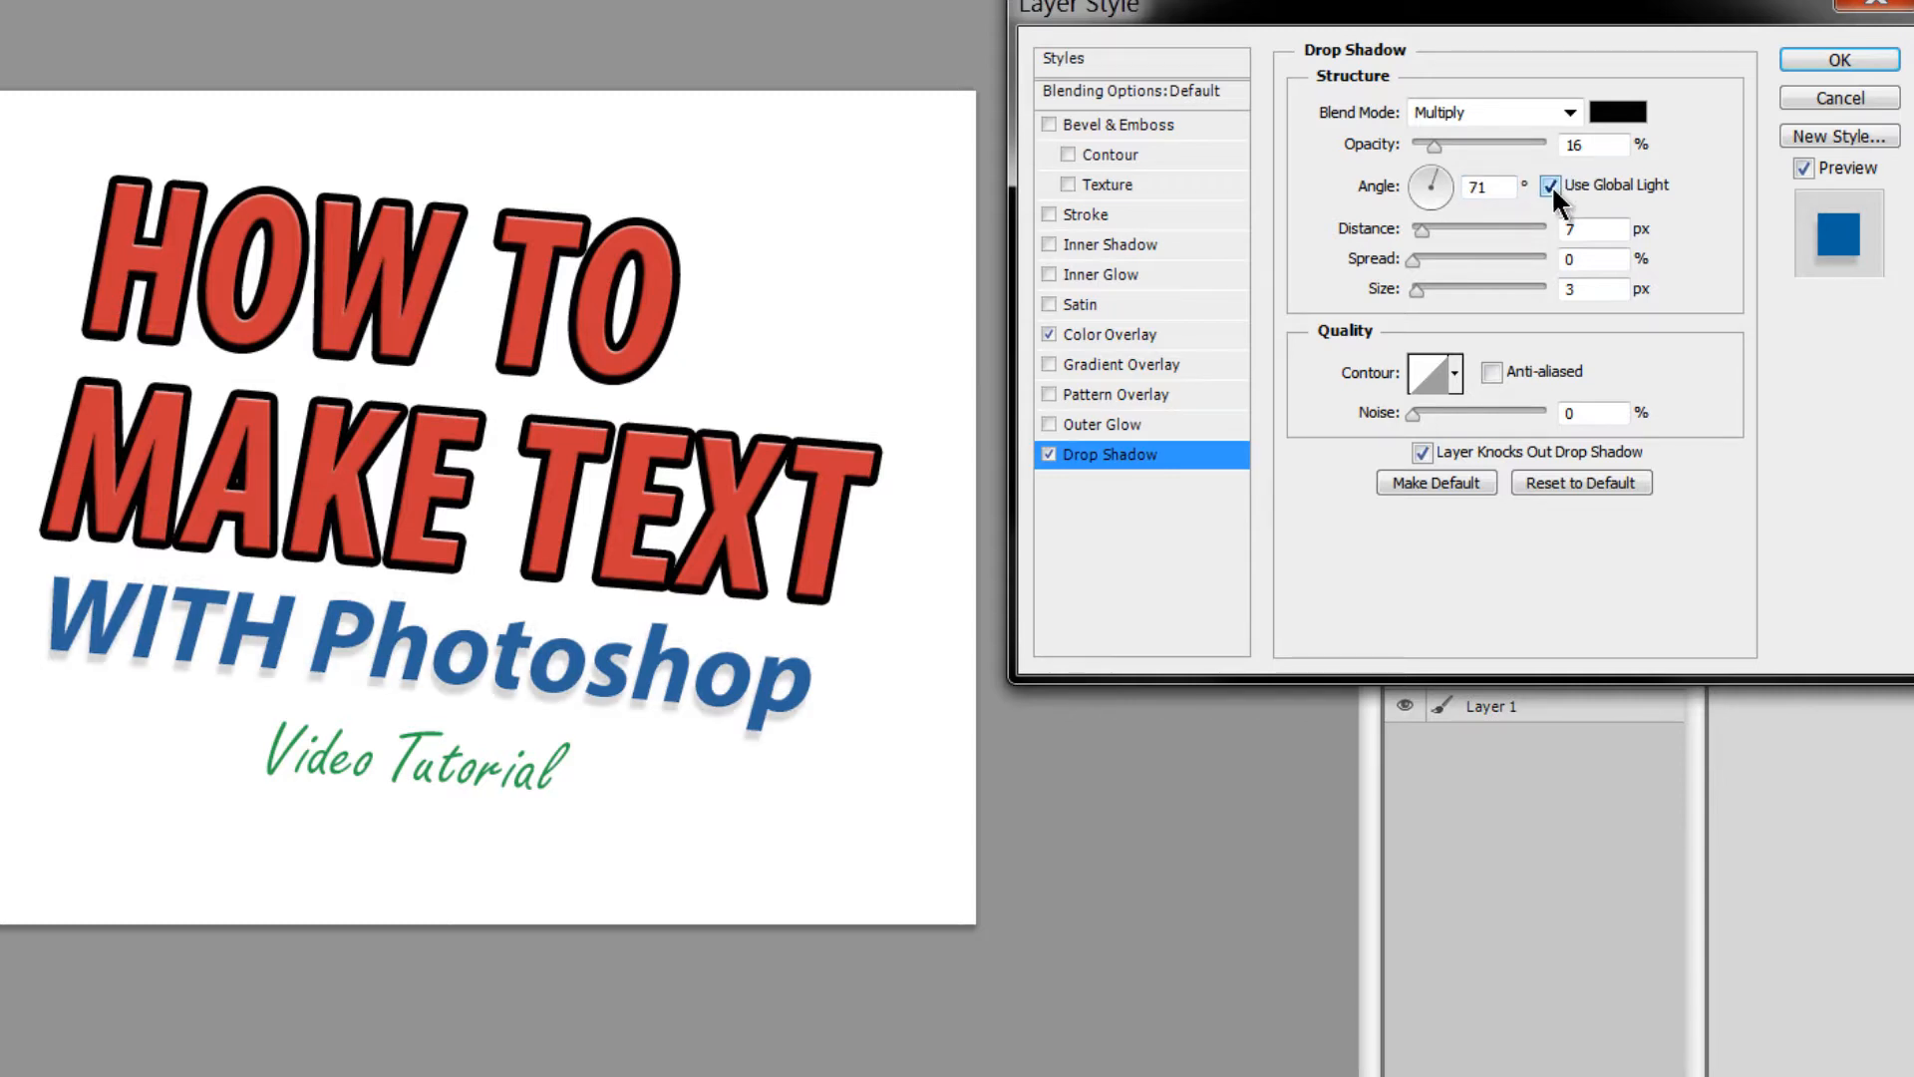
# - Make the shadow red at 65% opacity in Multiply mode and apply it
pyautogui.click(1623, 117)
pyautogui.moveTo(1428, 773); pyautogui.dragTo(1581, 604)
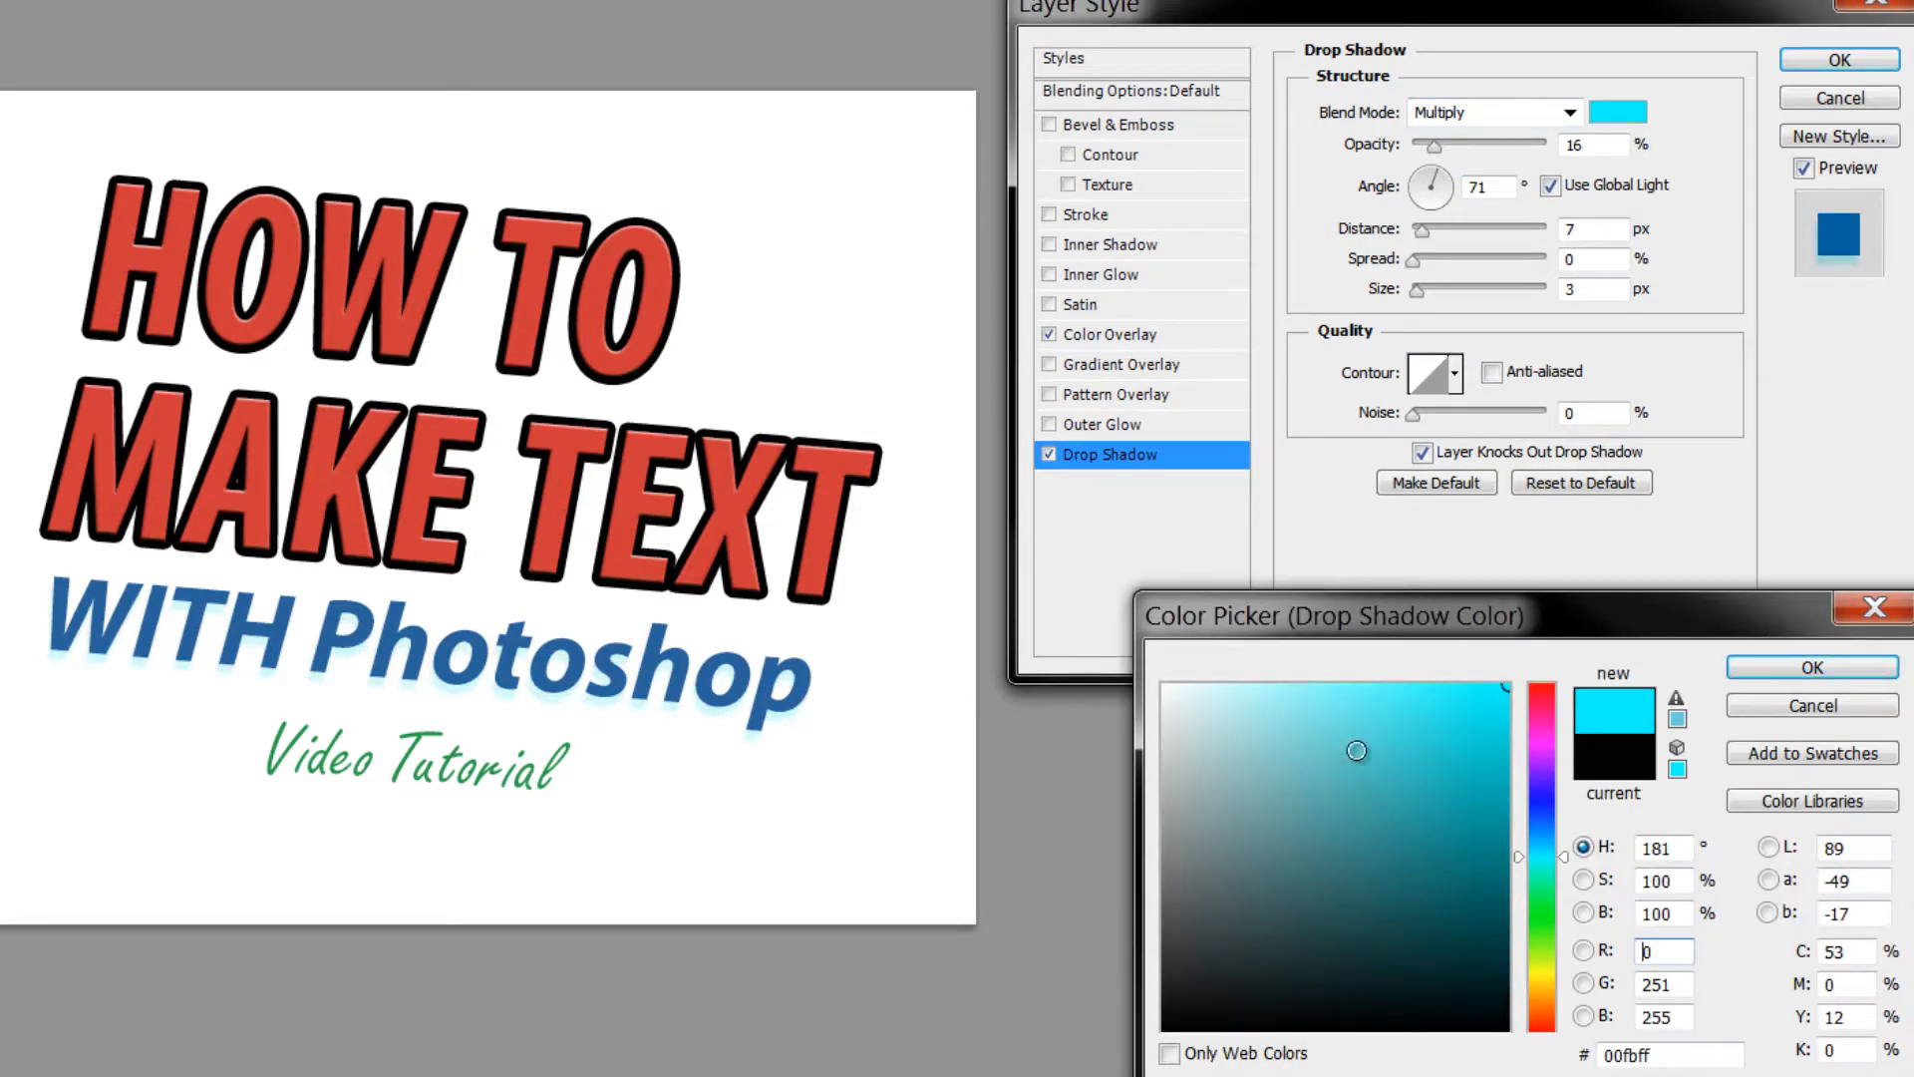
pyautogui.moveTo(1521, 704); pyautogui.dragTo(1536, 661)
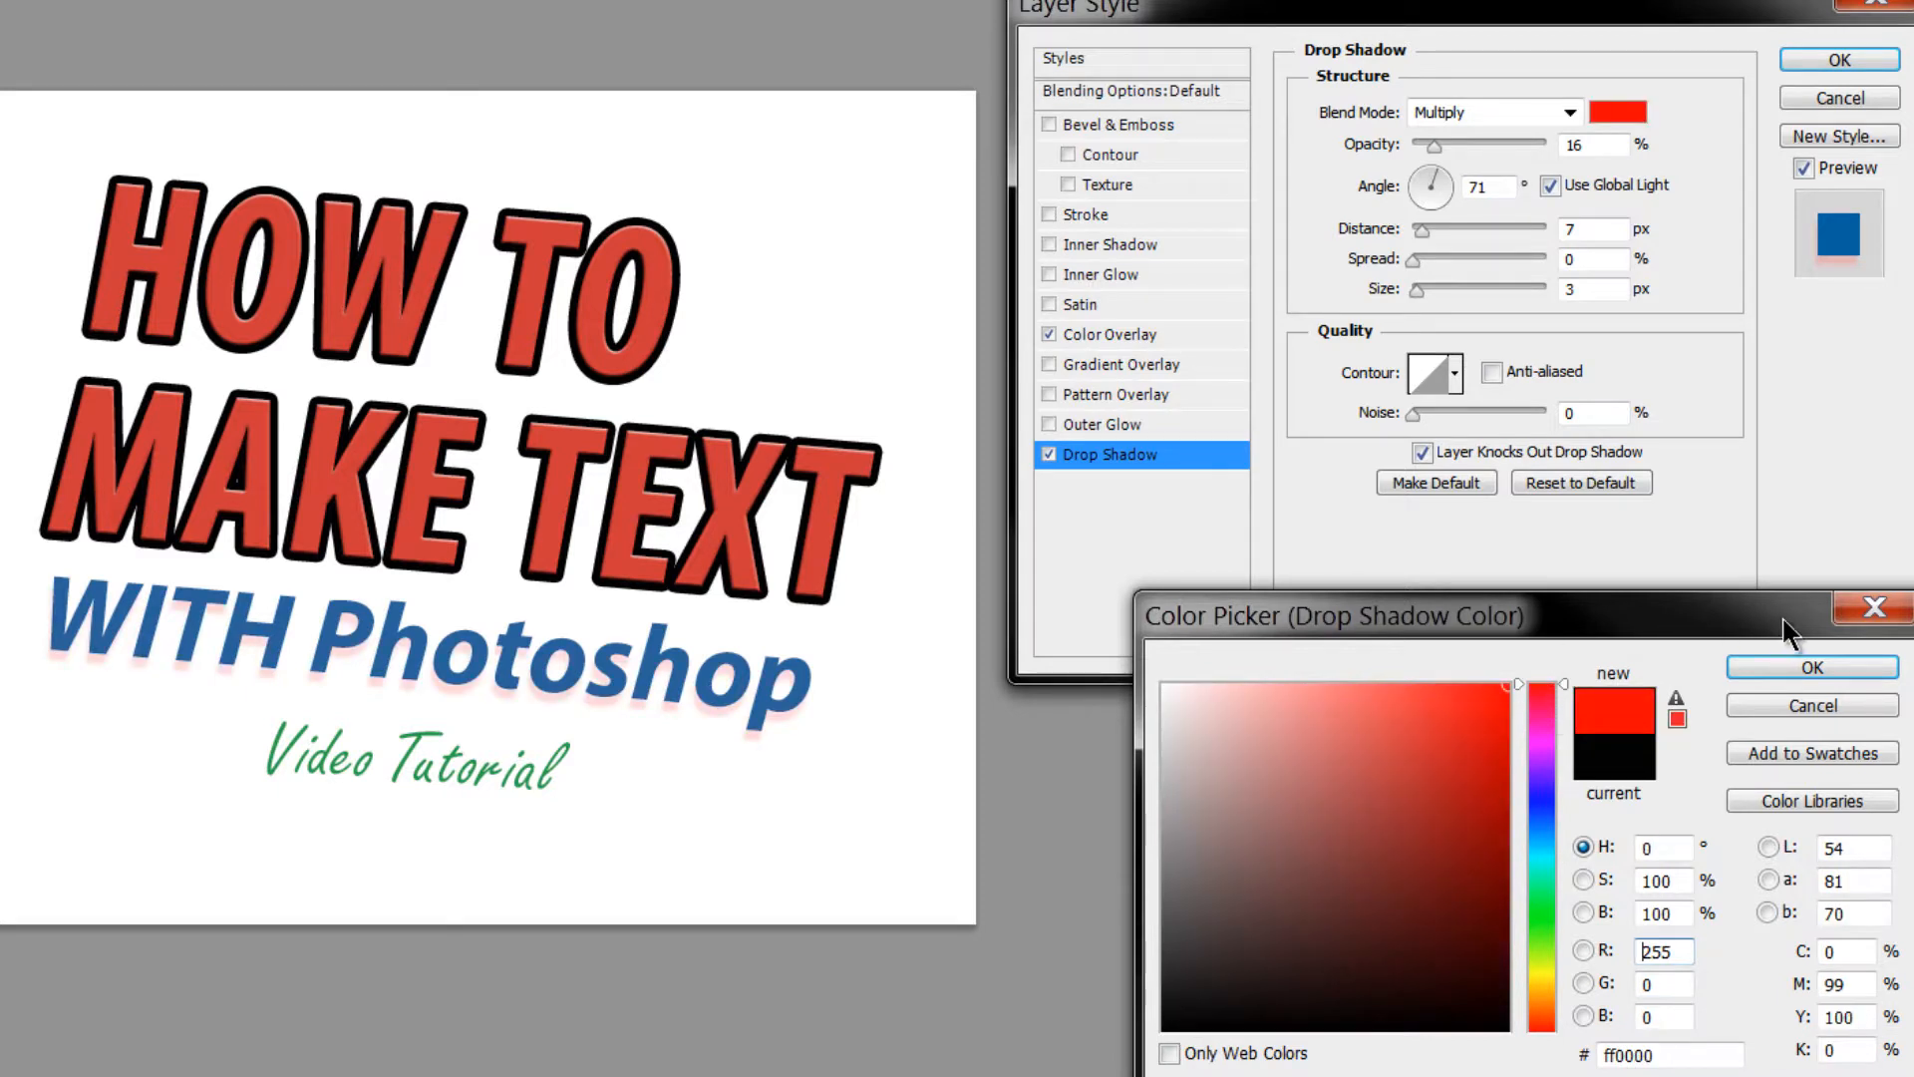
pyautogui.click(1811, 667)
pyautogui.moveTo(1433, 146); pyautogui.dragTo(1498, 136)
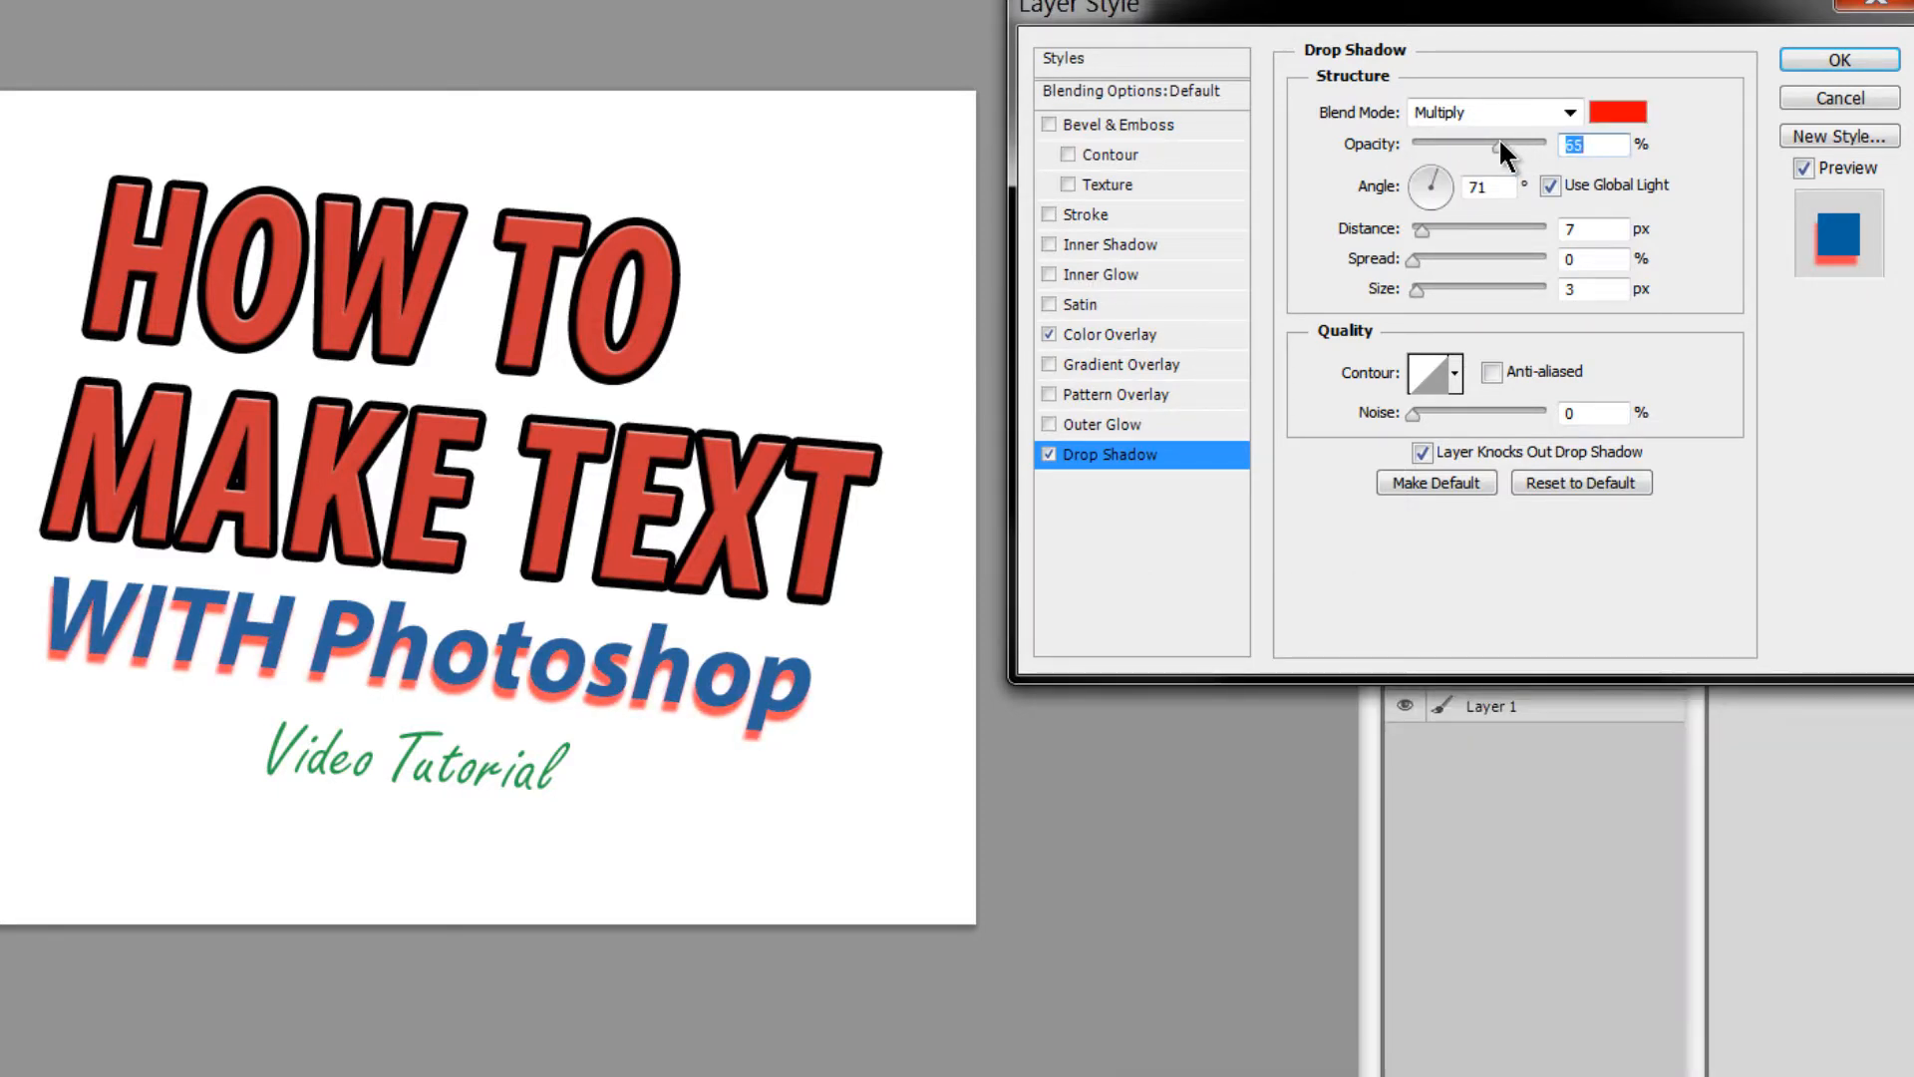
pyautogui.click(1479, 112)
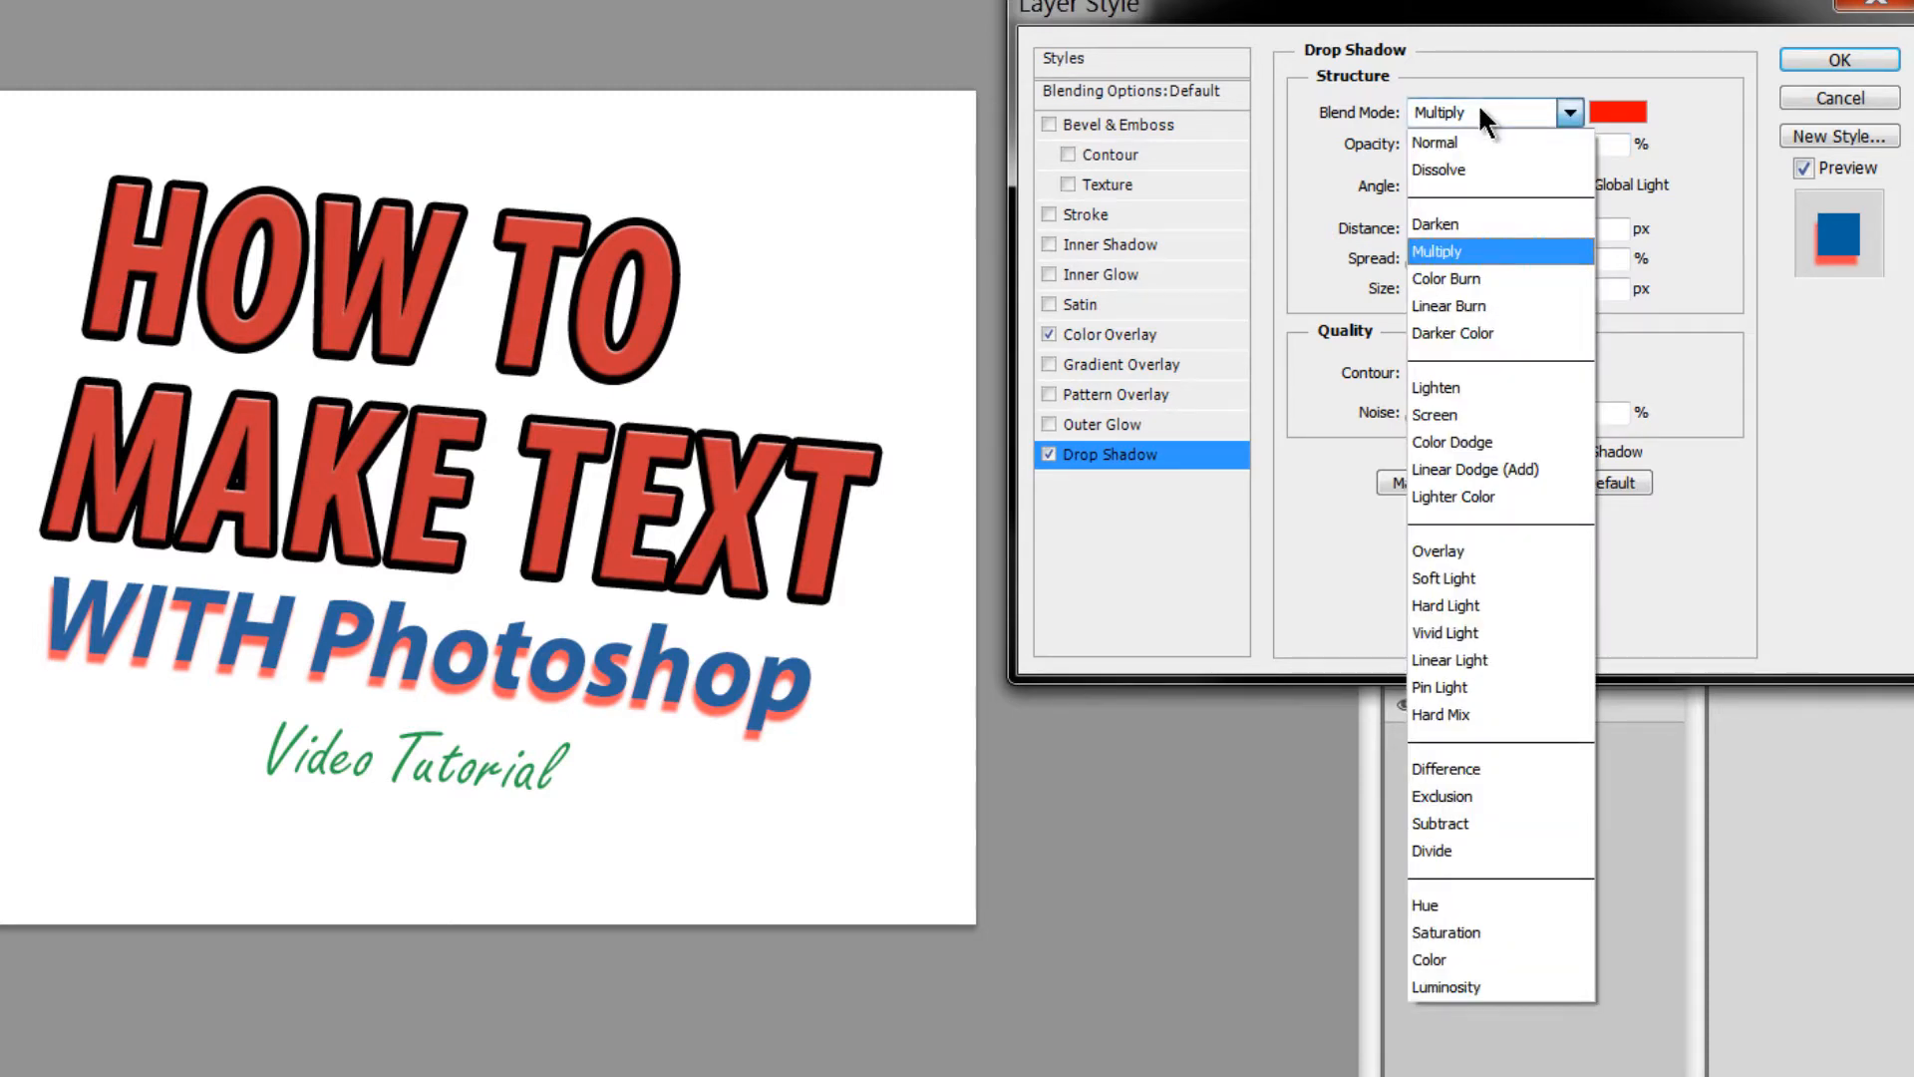
pyautogui.click(1444, 251)
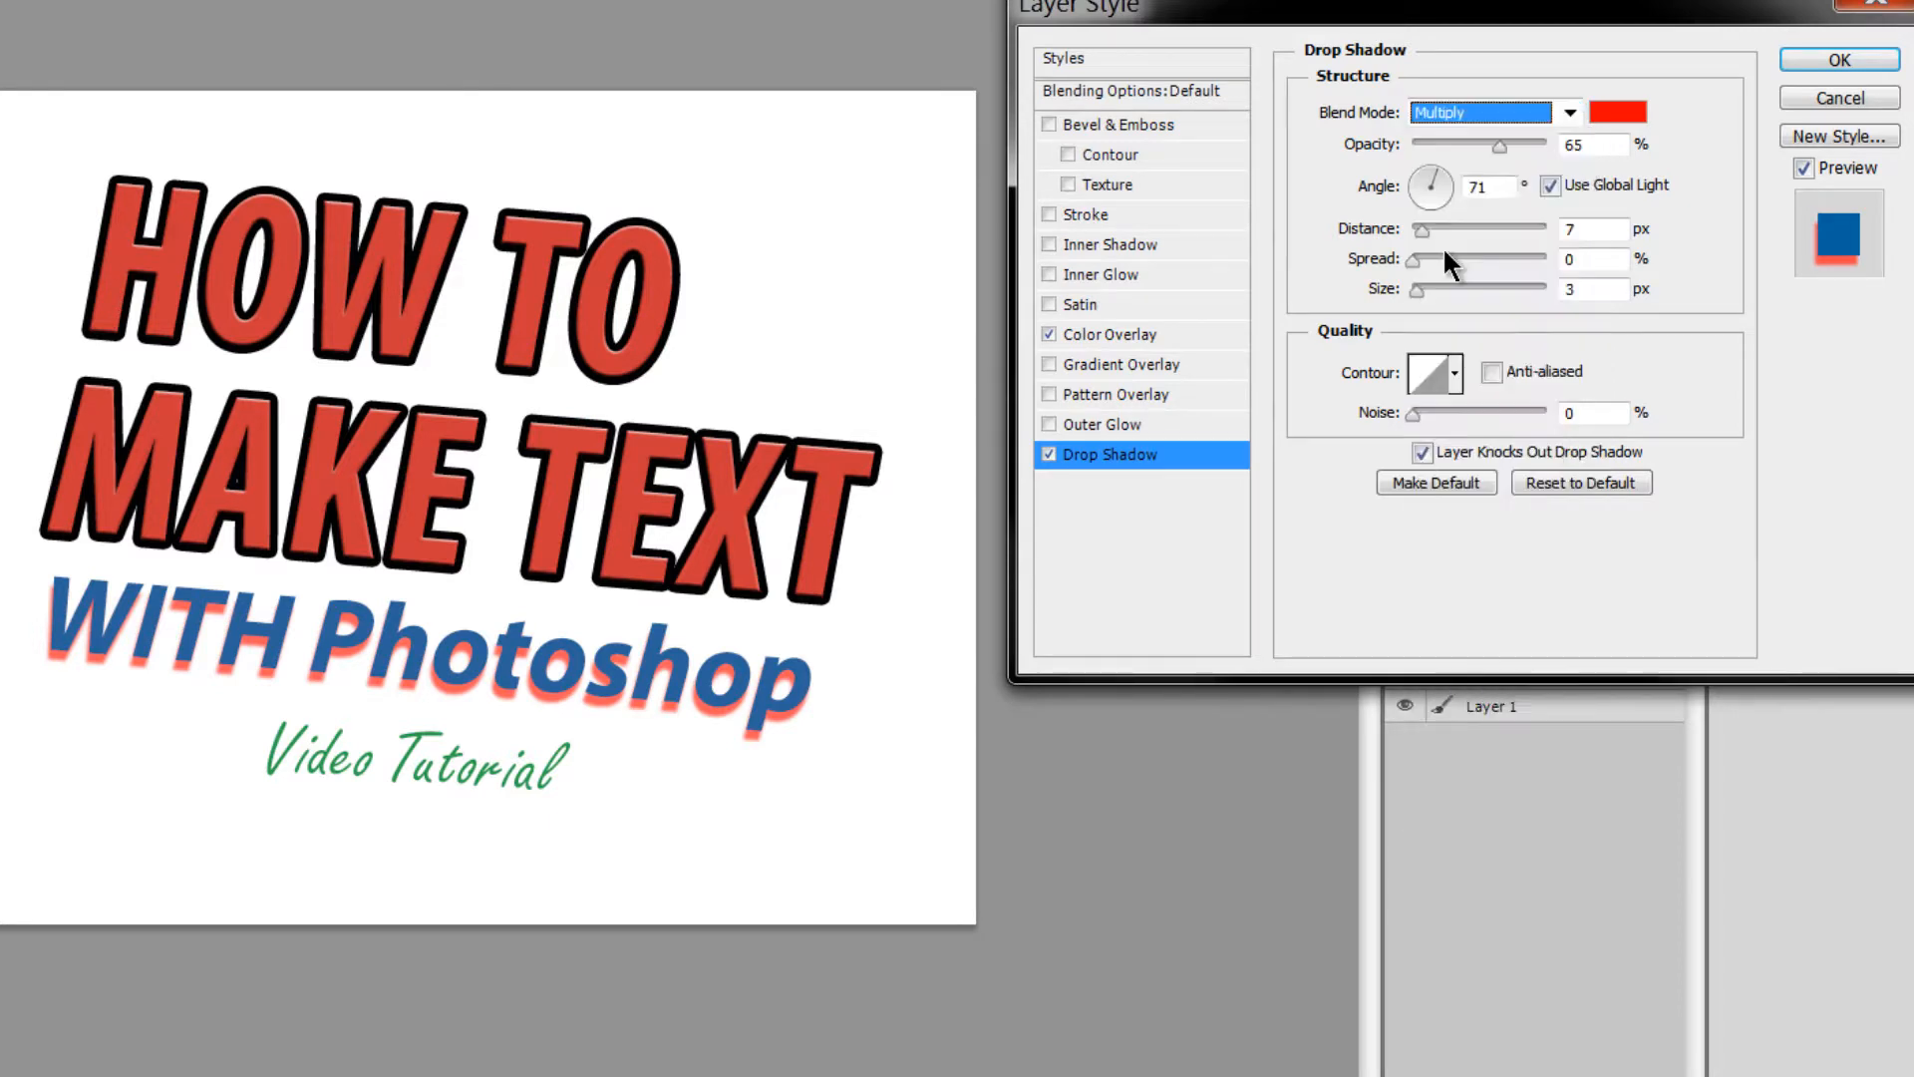
pyautogui.click(1830, 60)
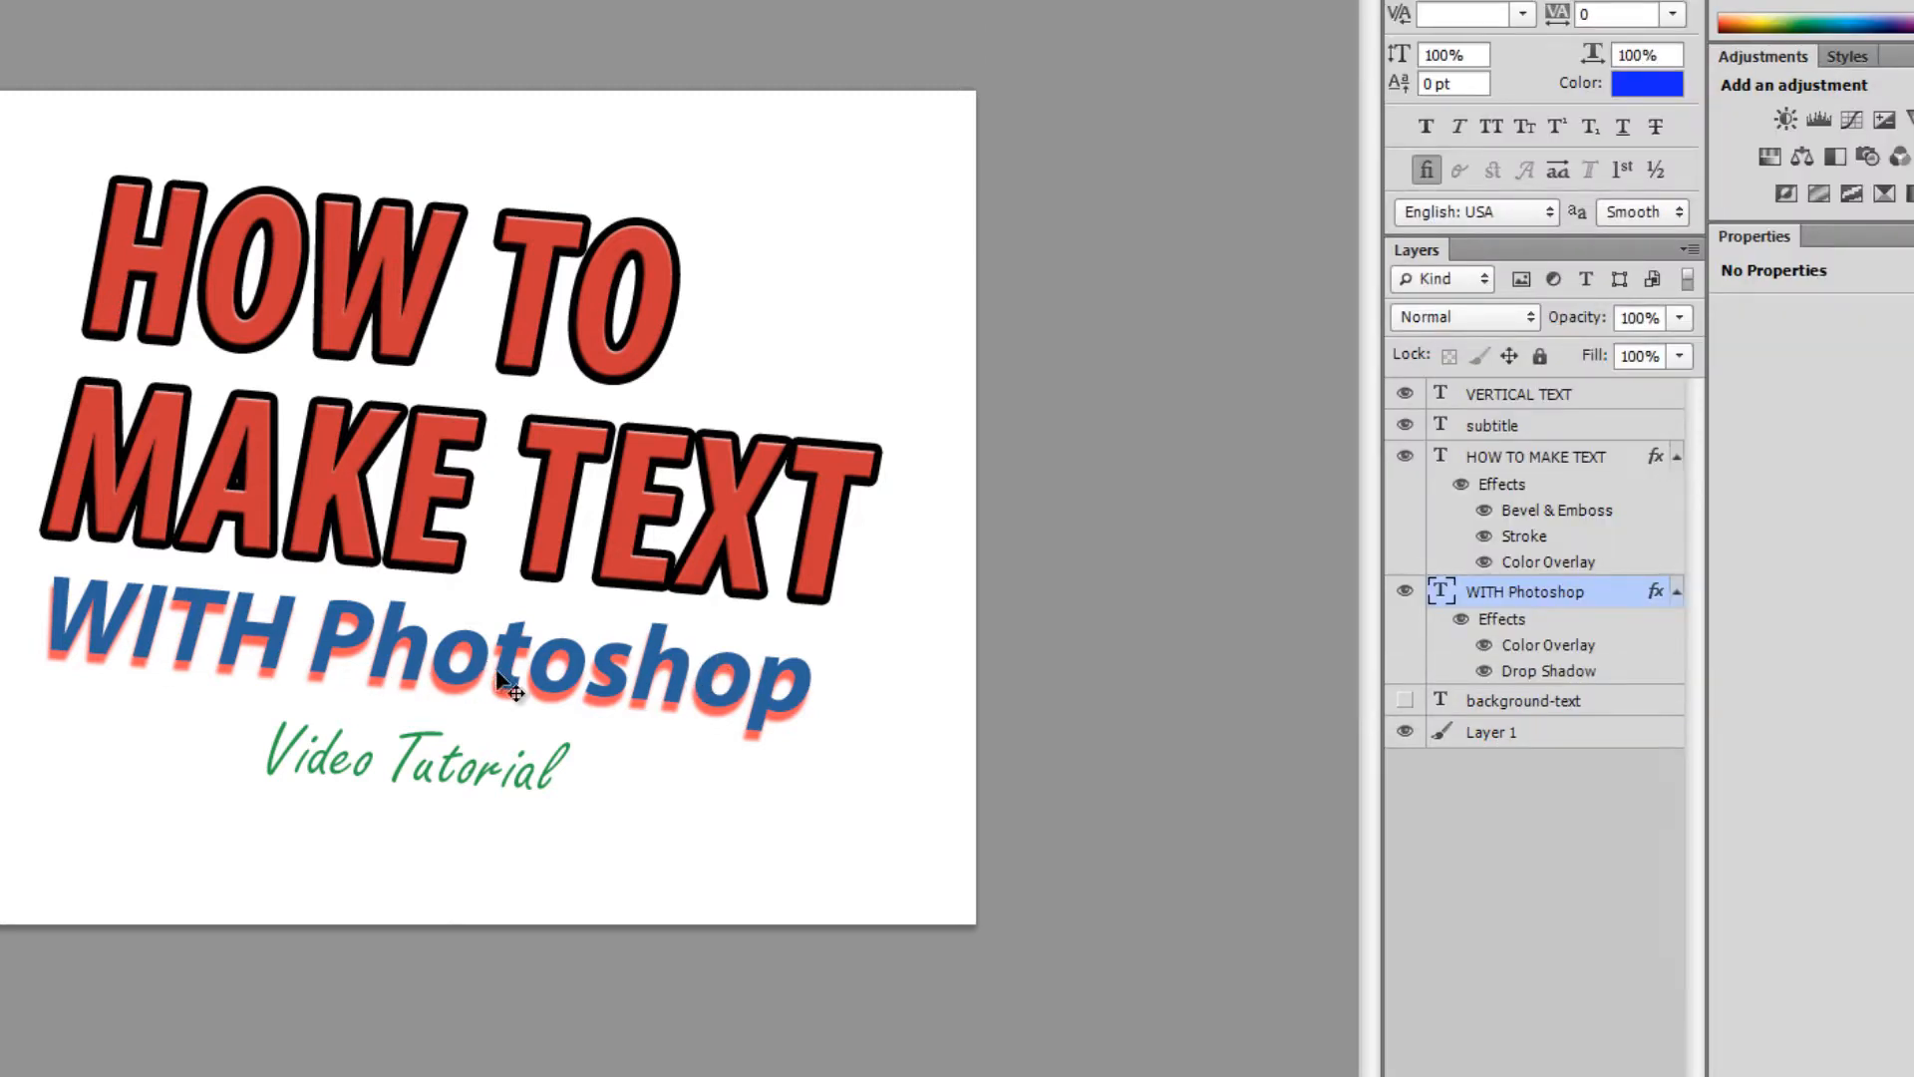
# - Add Bevel & Emboss and a 3 px Outside Stroke to WITH Photoshop
pyautogui.doubleClick(1502, 620)
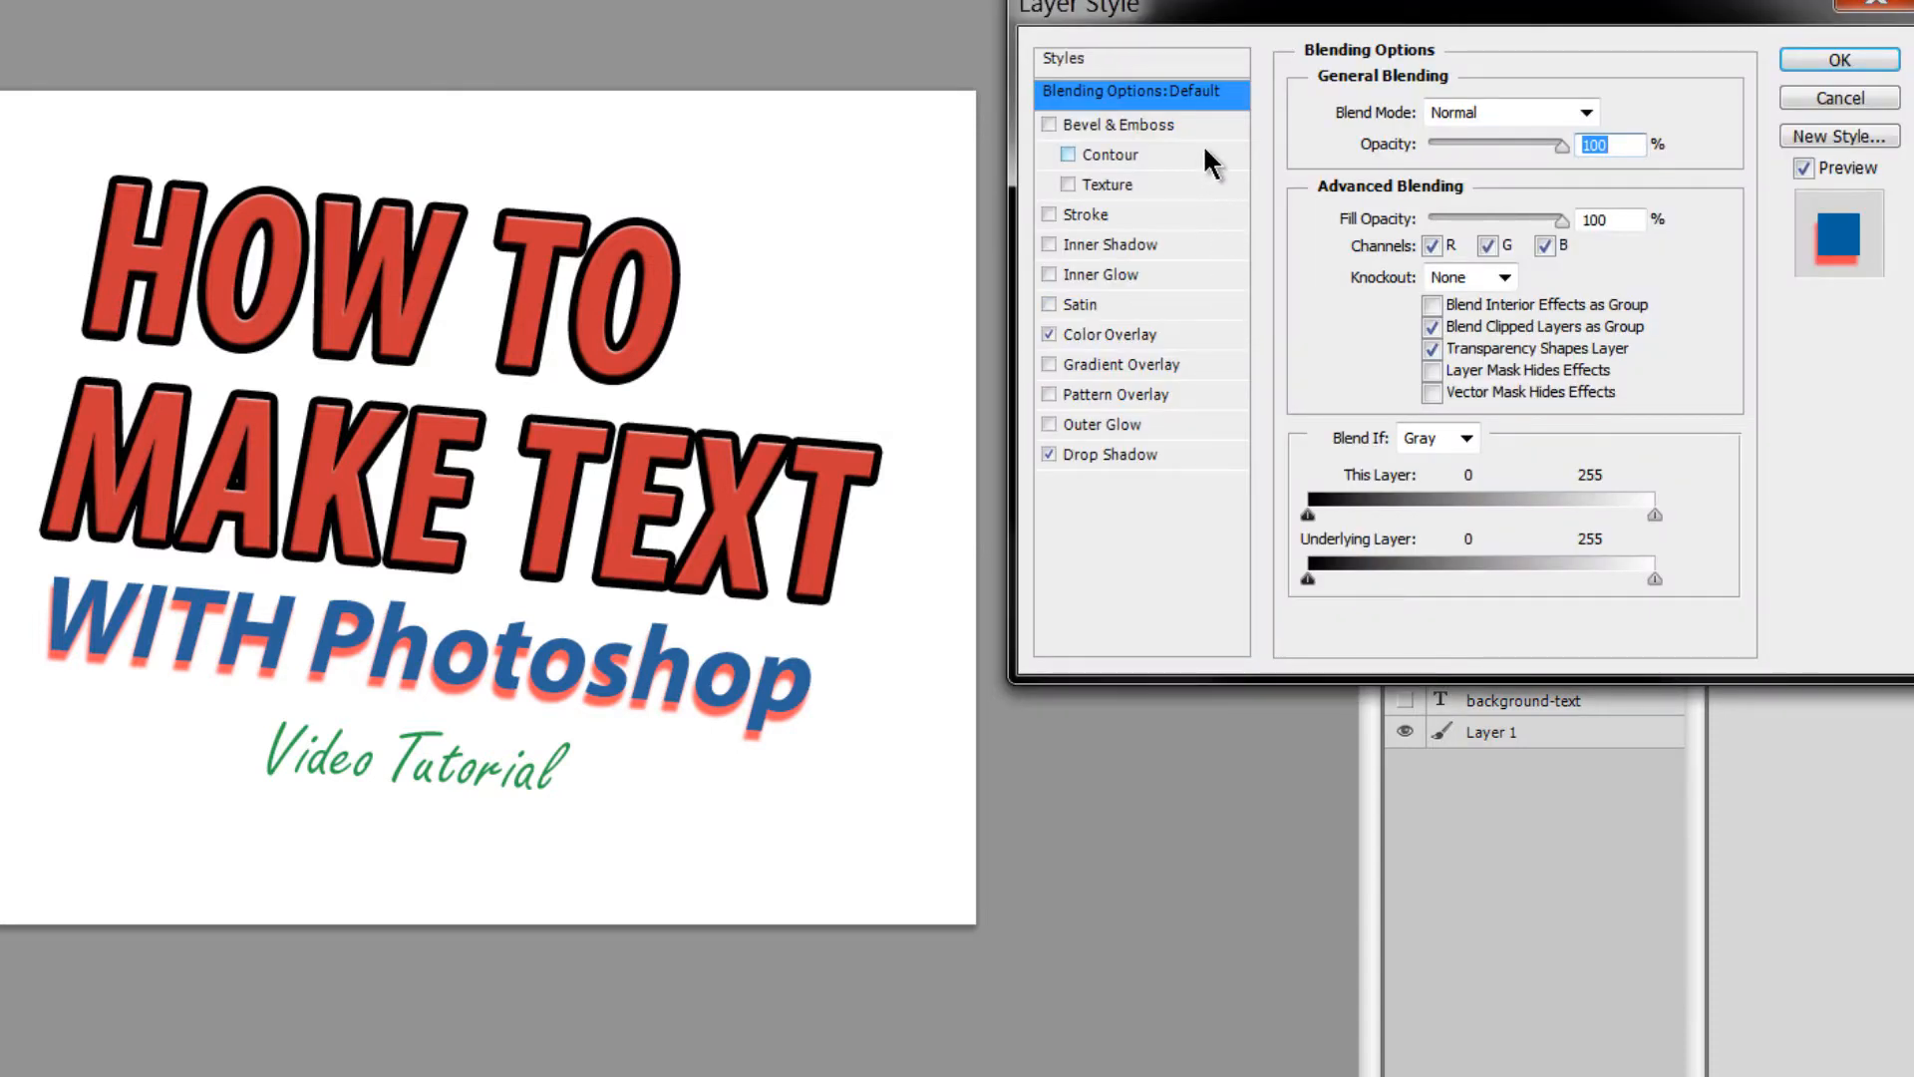
pyautogui.click(1047, 123)
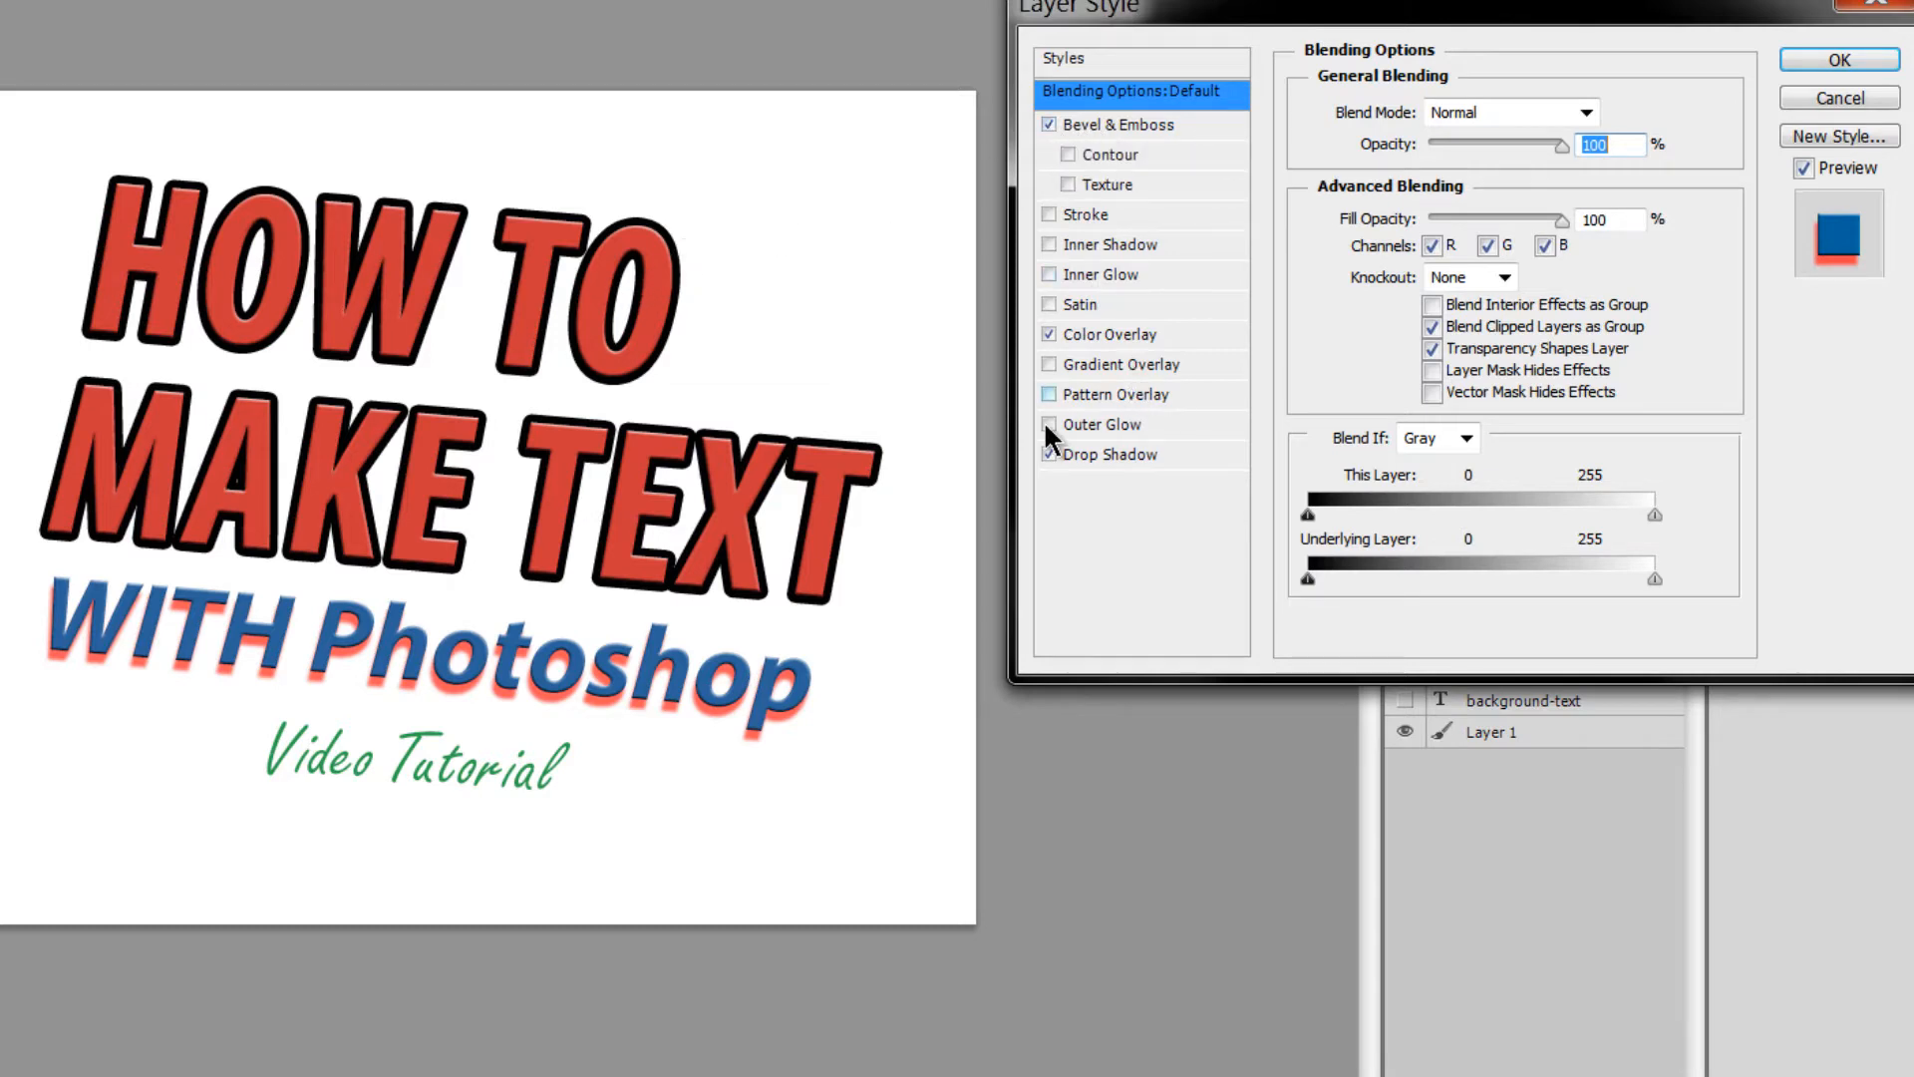
pyautogui.click(1089, 213)
pyautogui.moveTo(1438, 106); pyautogui.dragTo(1414, 92)
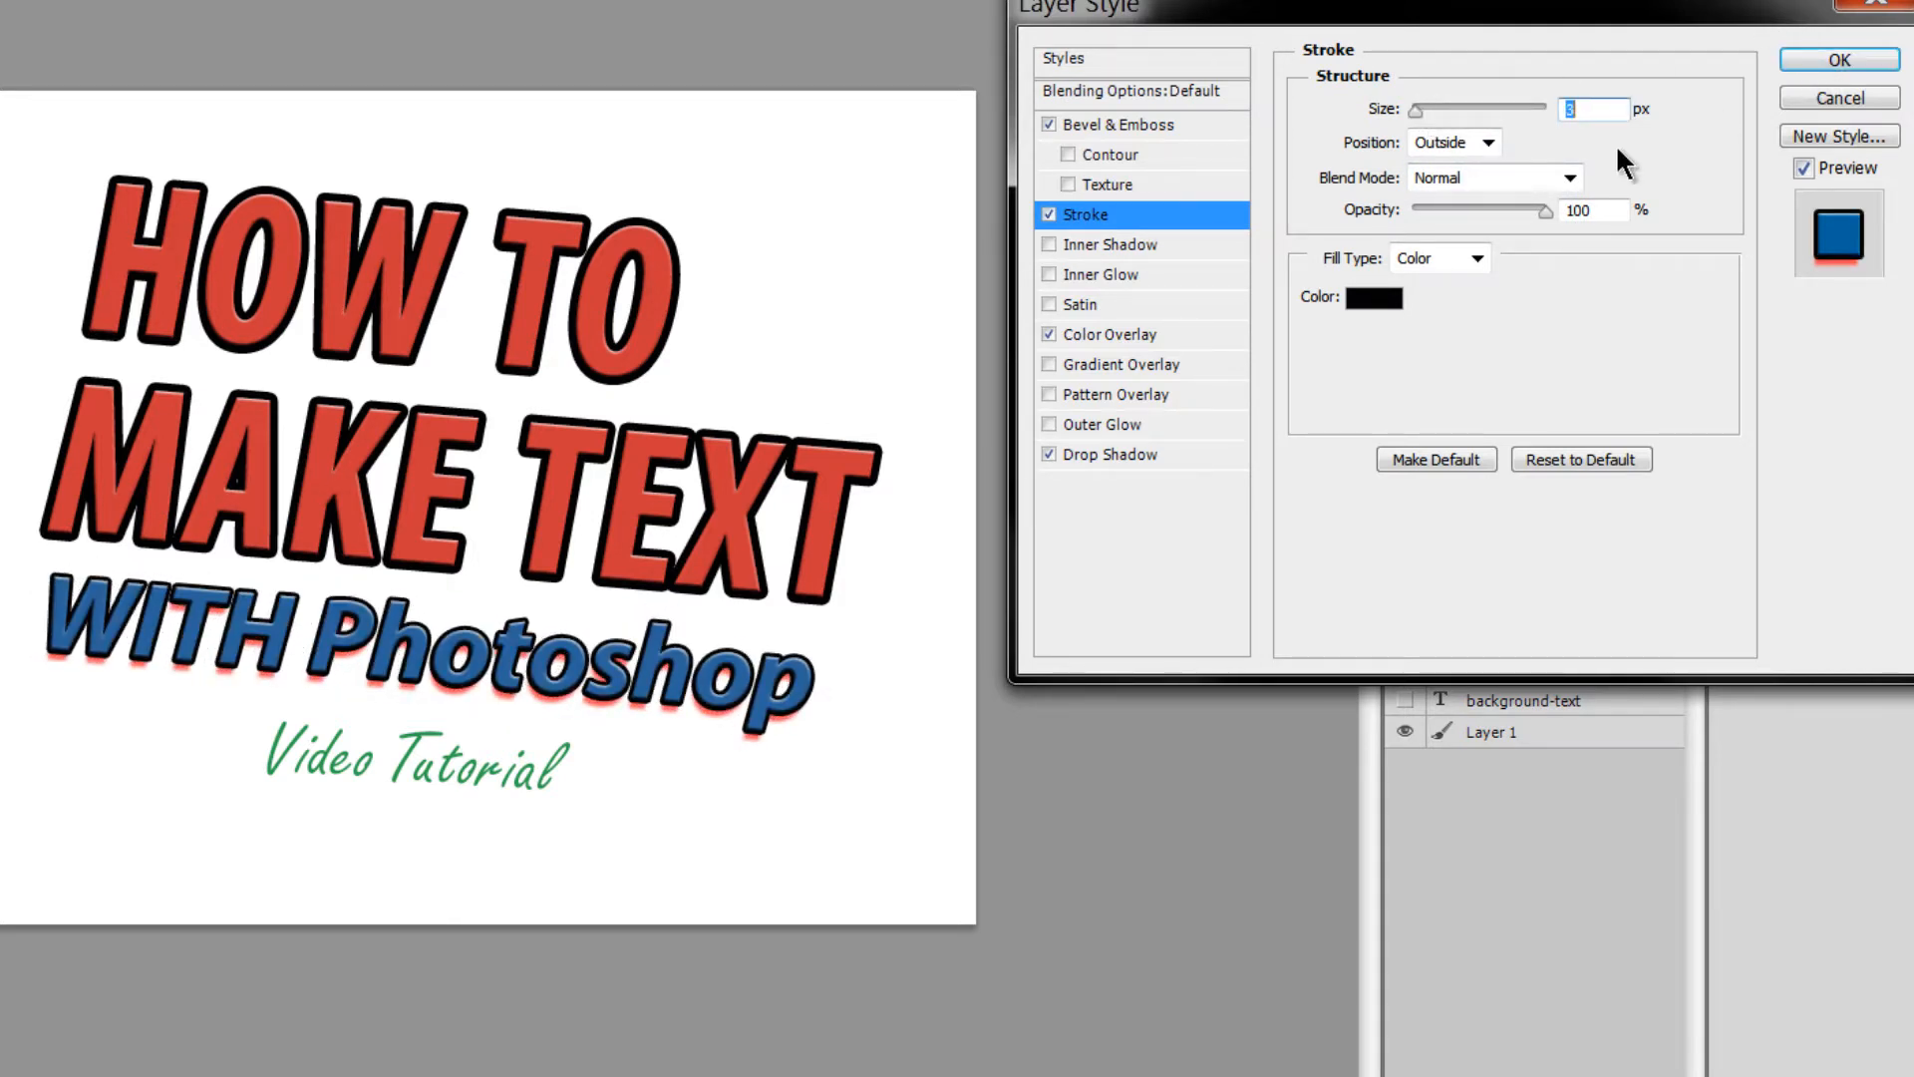
pyautogui.click(1488, 142)
pyautogui.click(1462, 195)
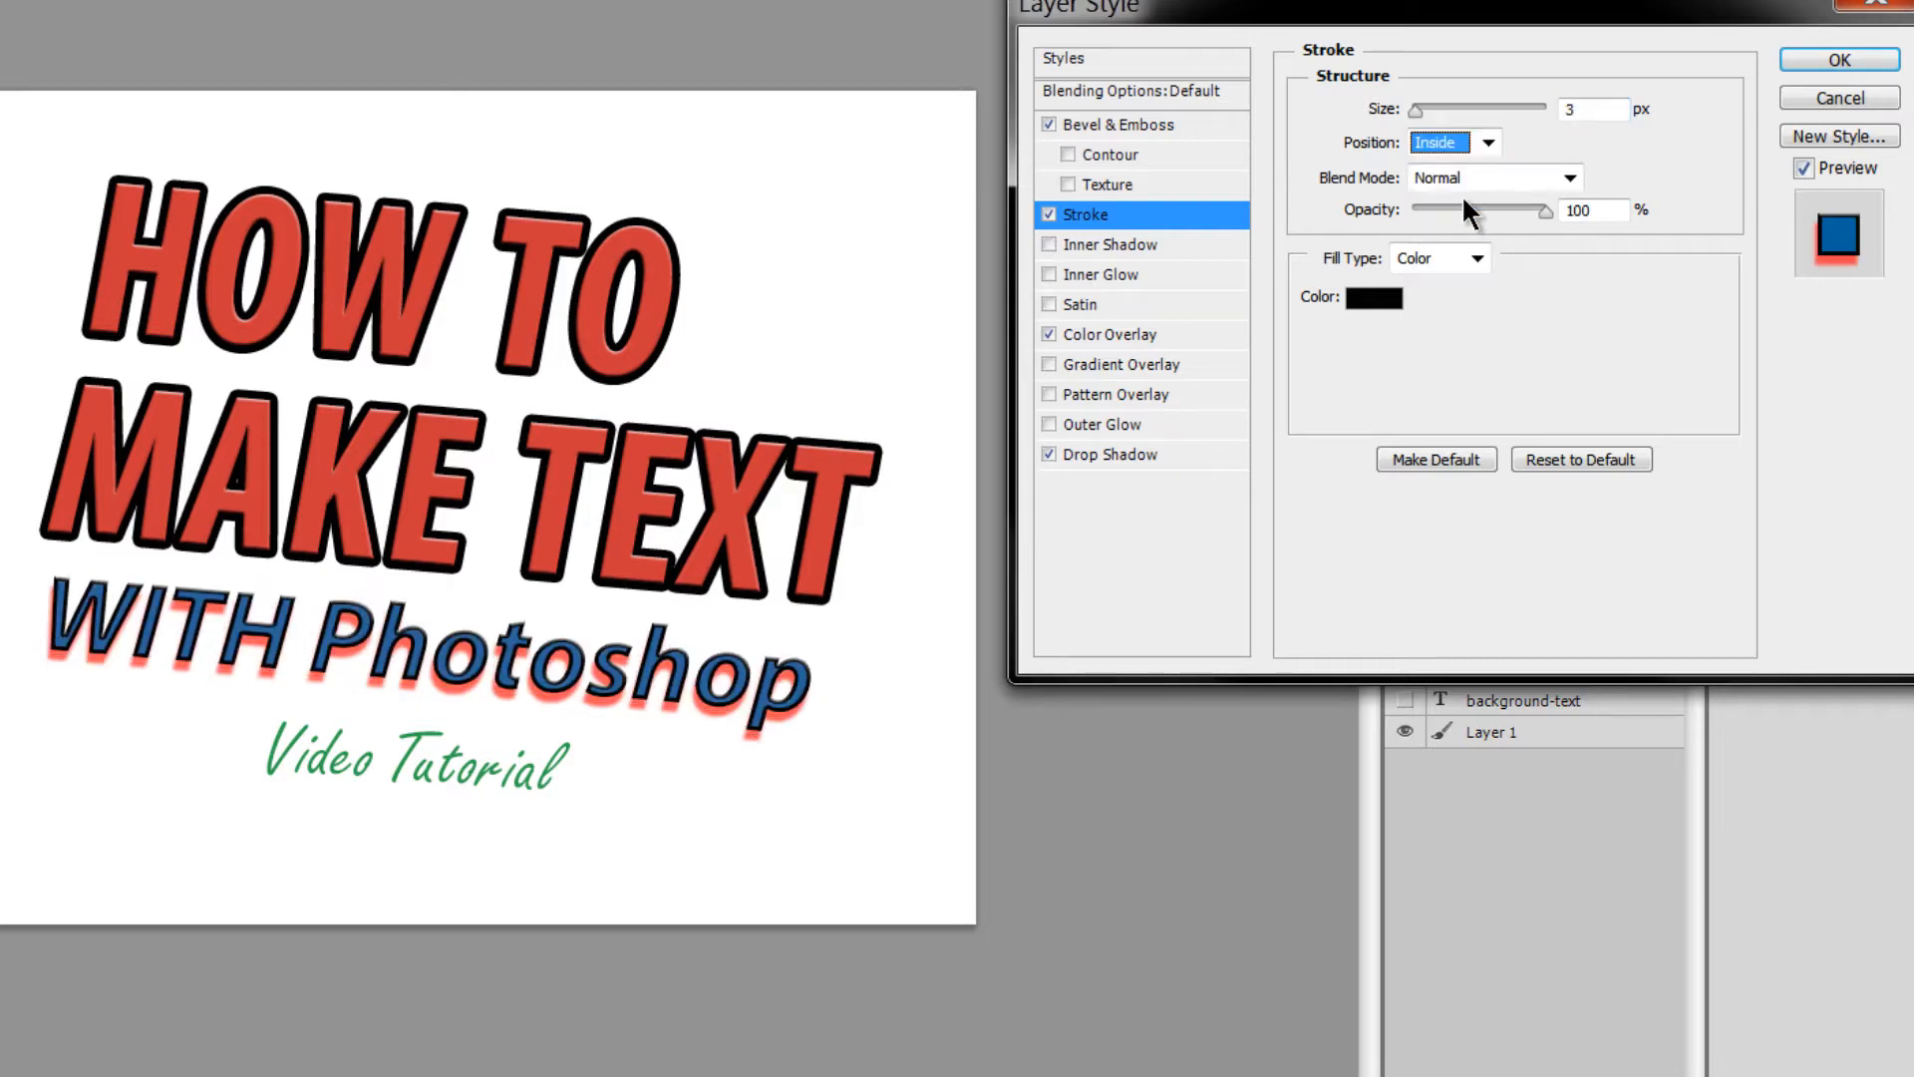
pyautogui.click(1486, 145)
pyautogui.click(1475, 171)
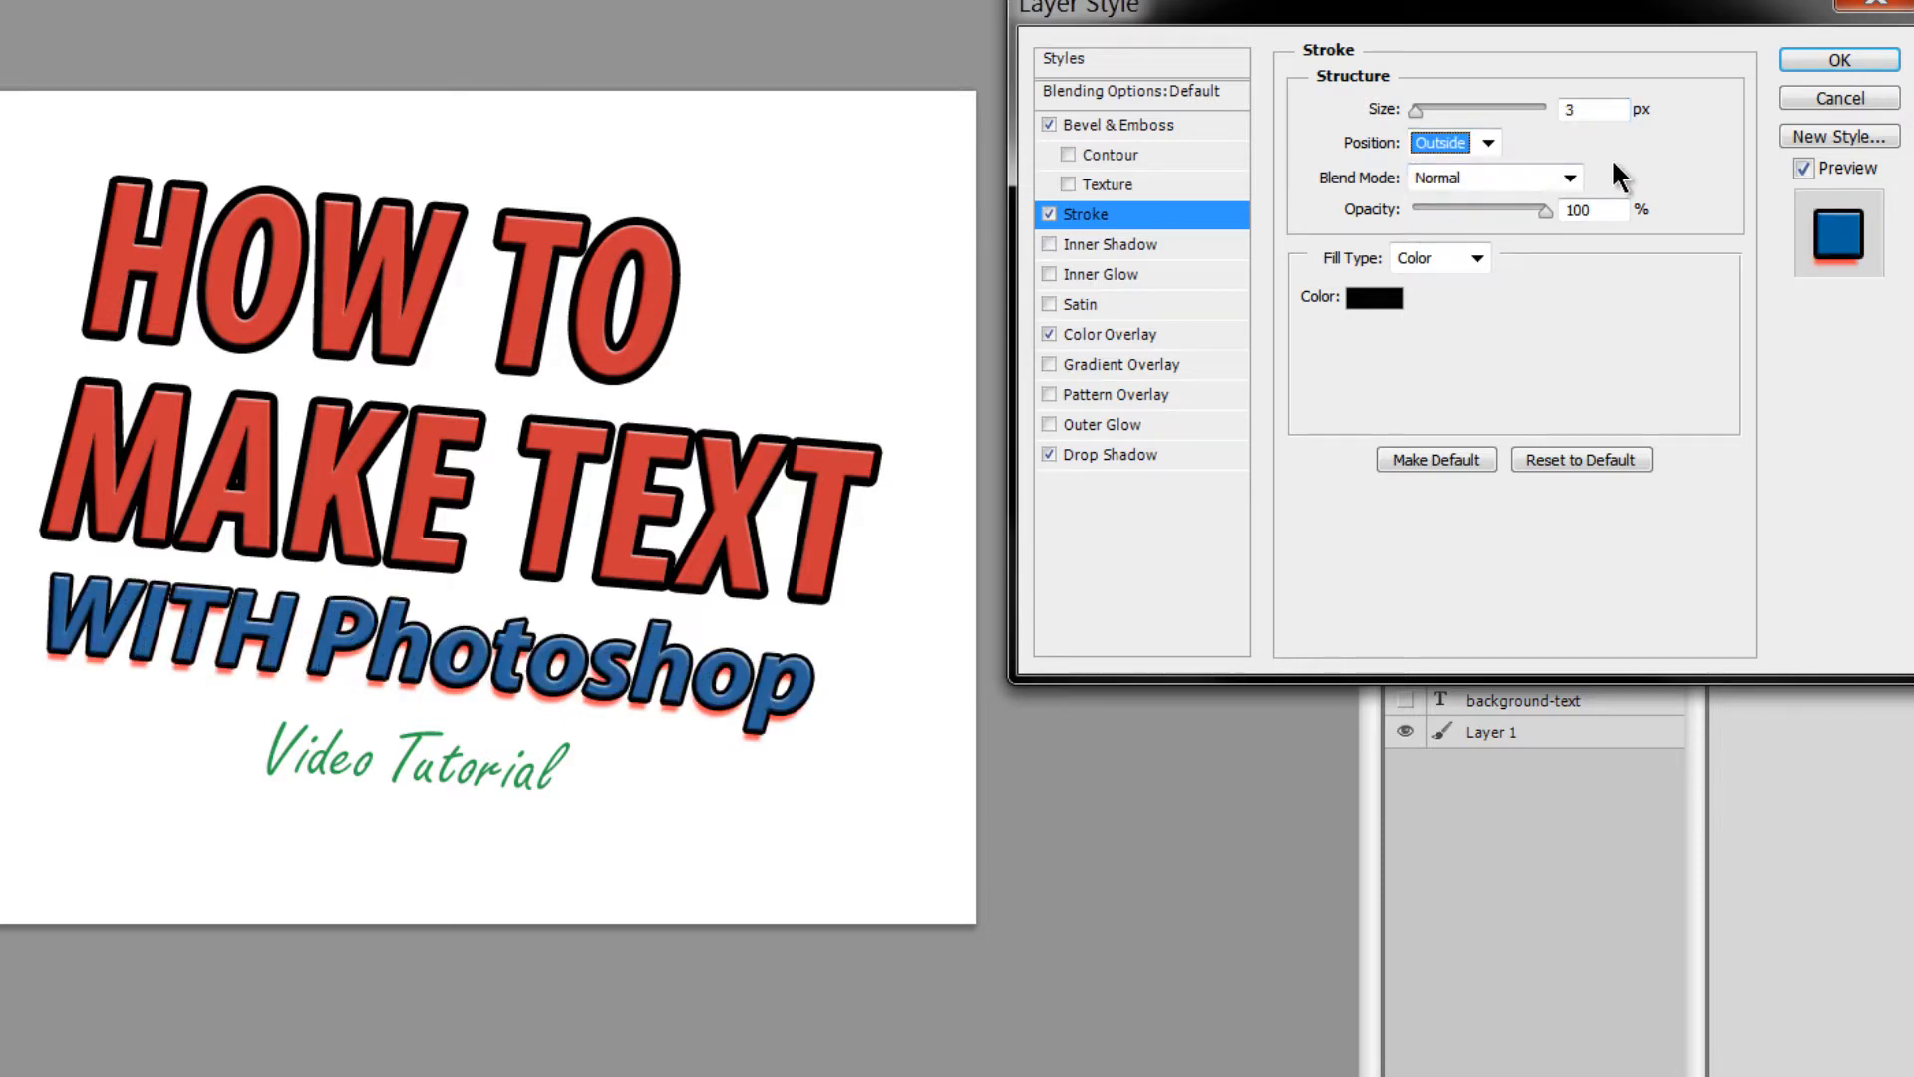
# - Colour the stroke dark navy (0a0046) and apply the layer style
pyautogui.click(1378, 302)
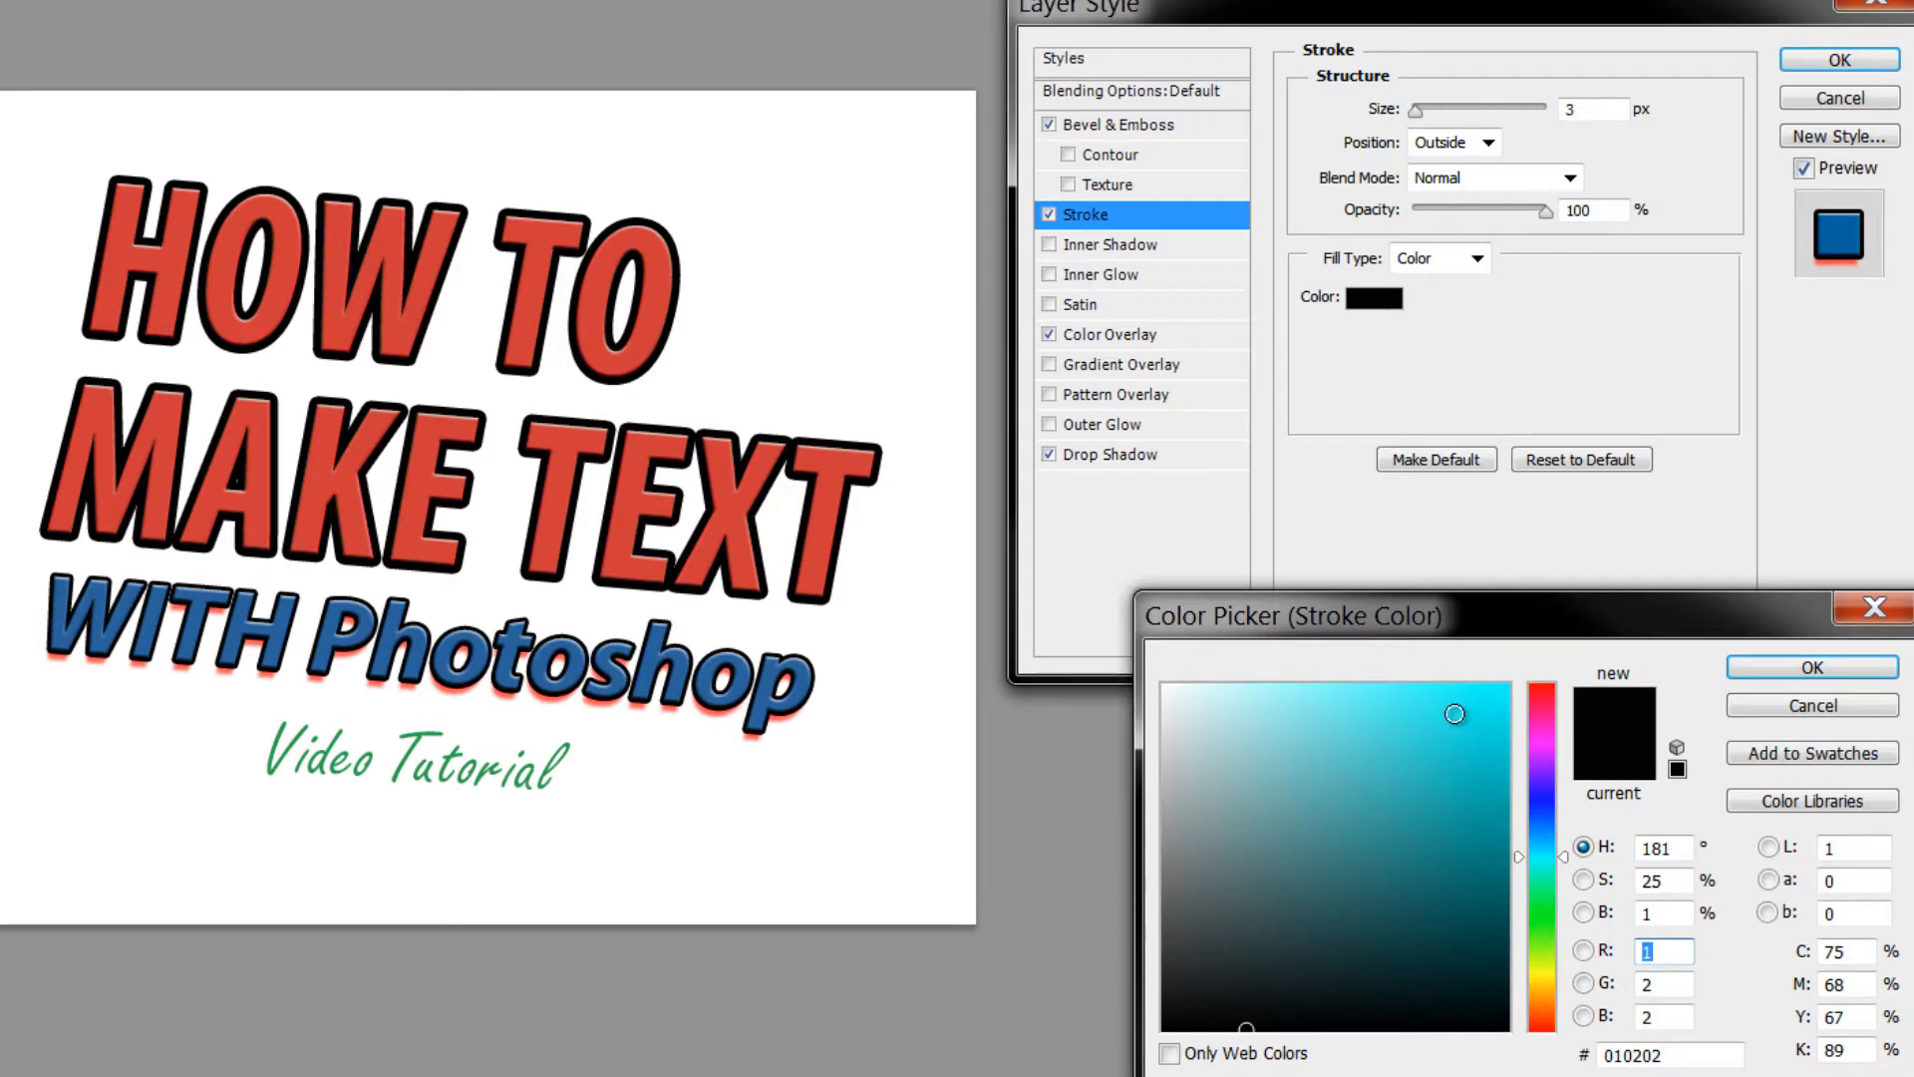
pyautogui.click(1507, 686)
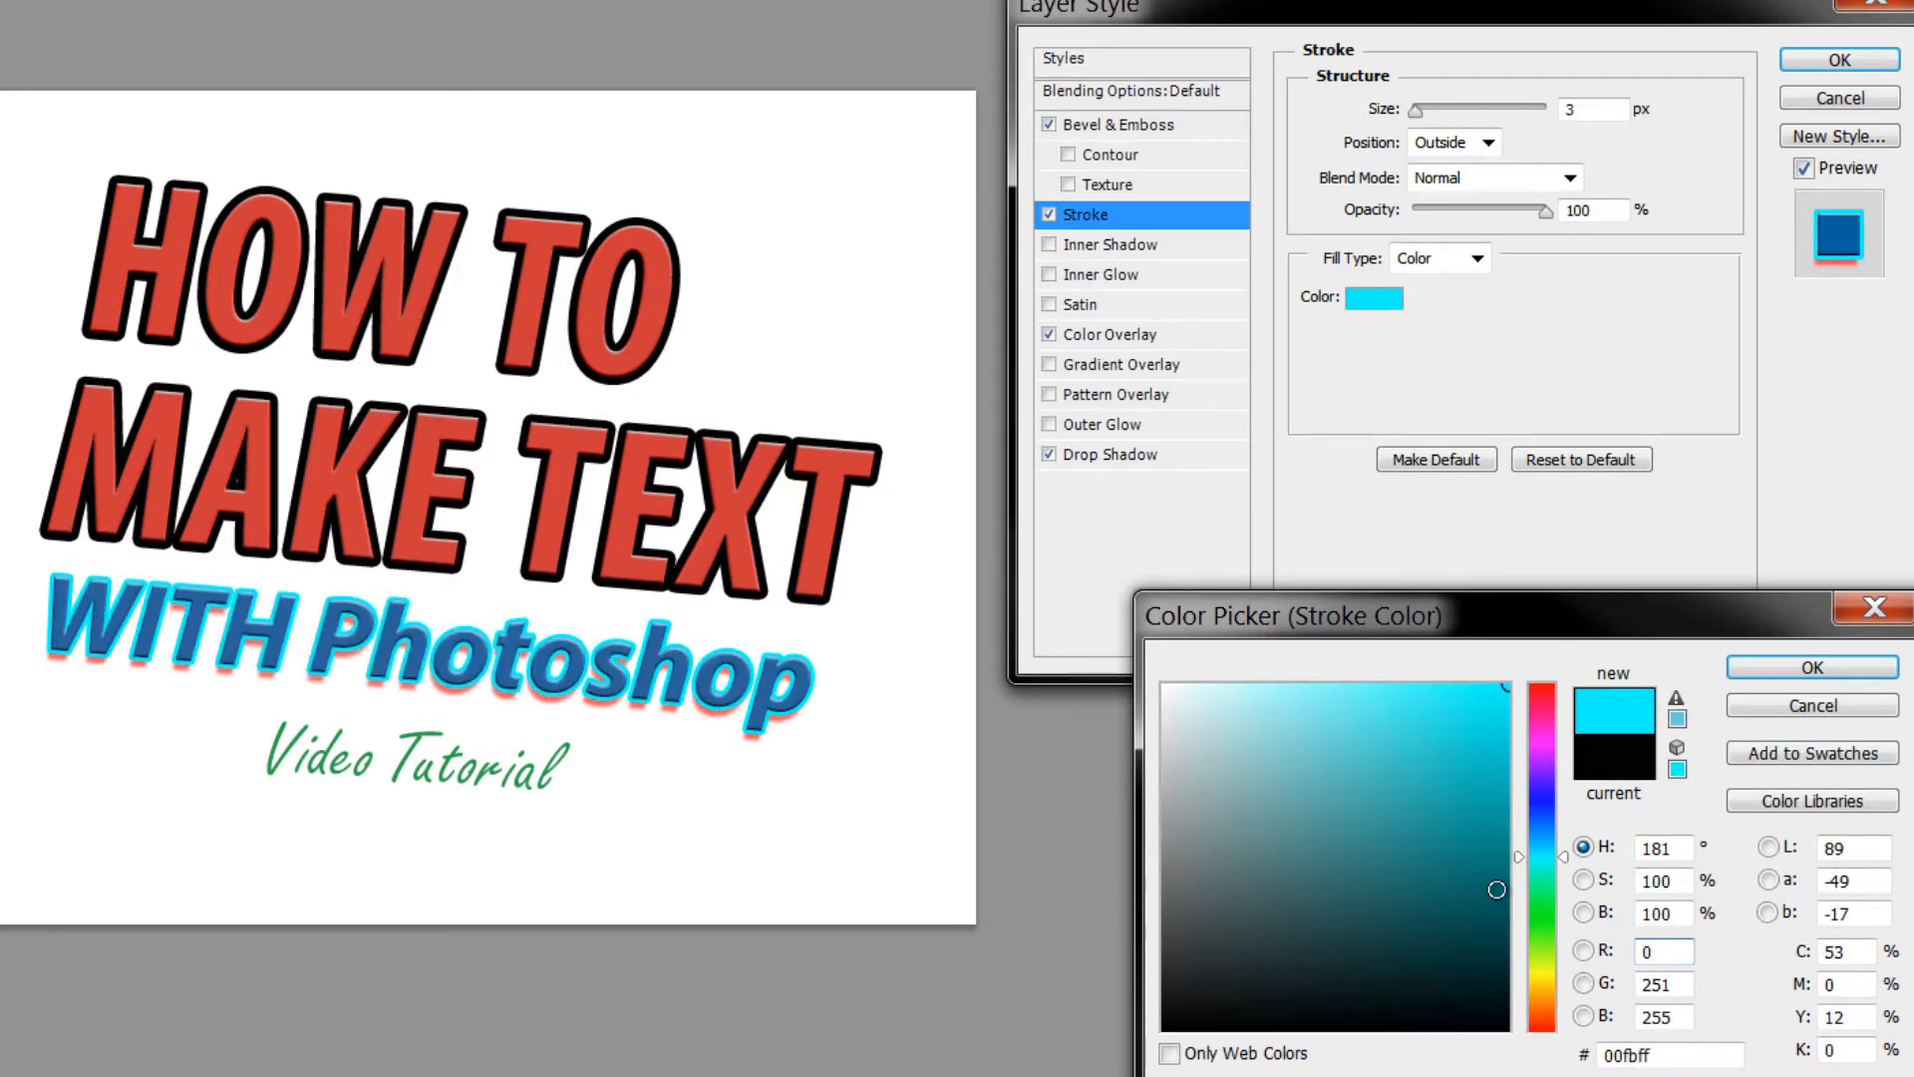
pyautogui.click(1545, 794)
pyautogui.click(1507, 935)
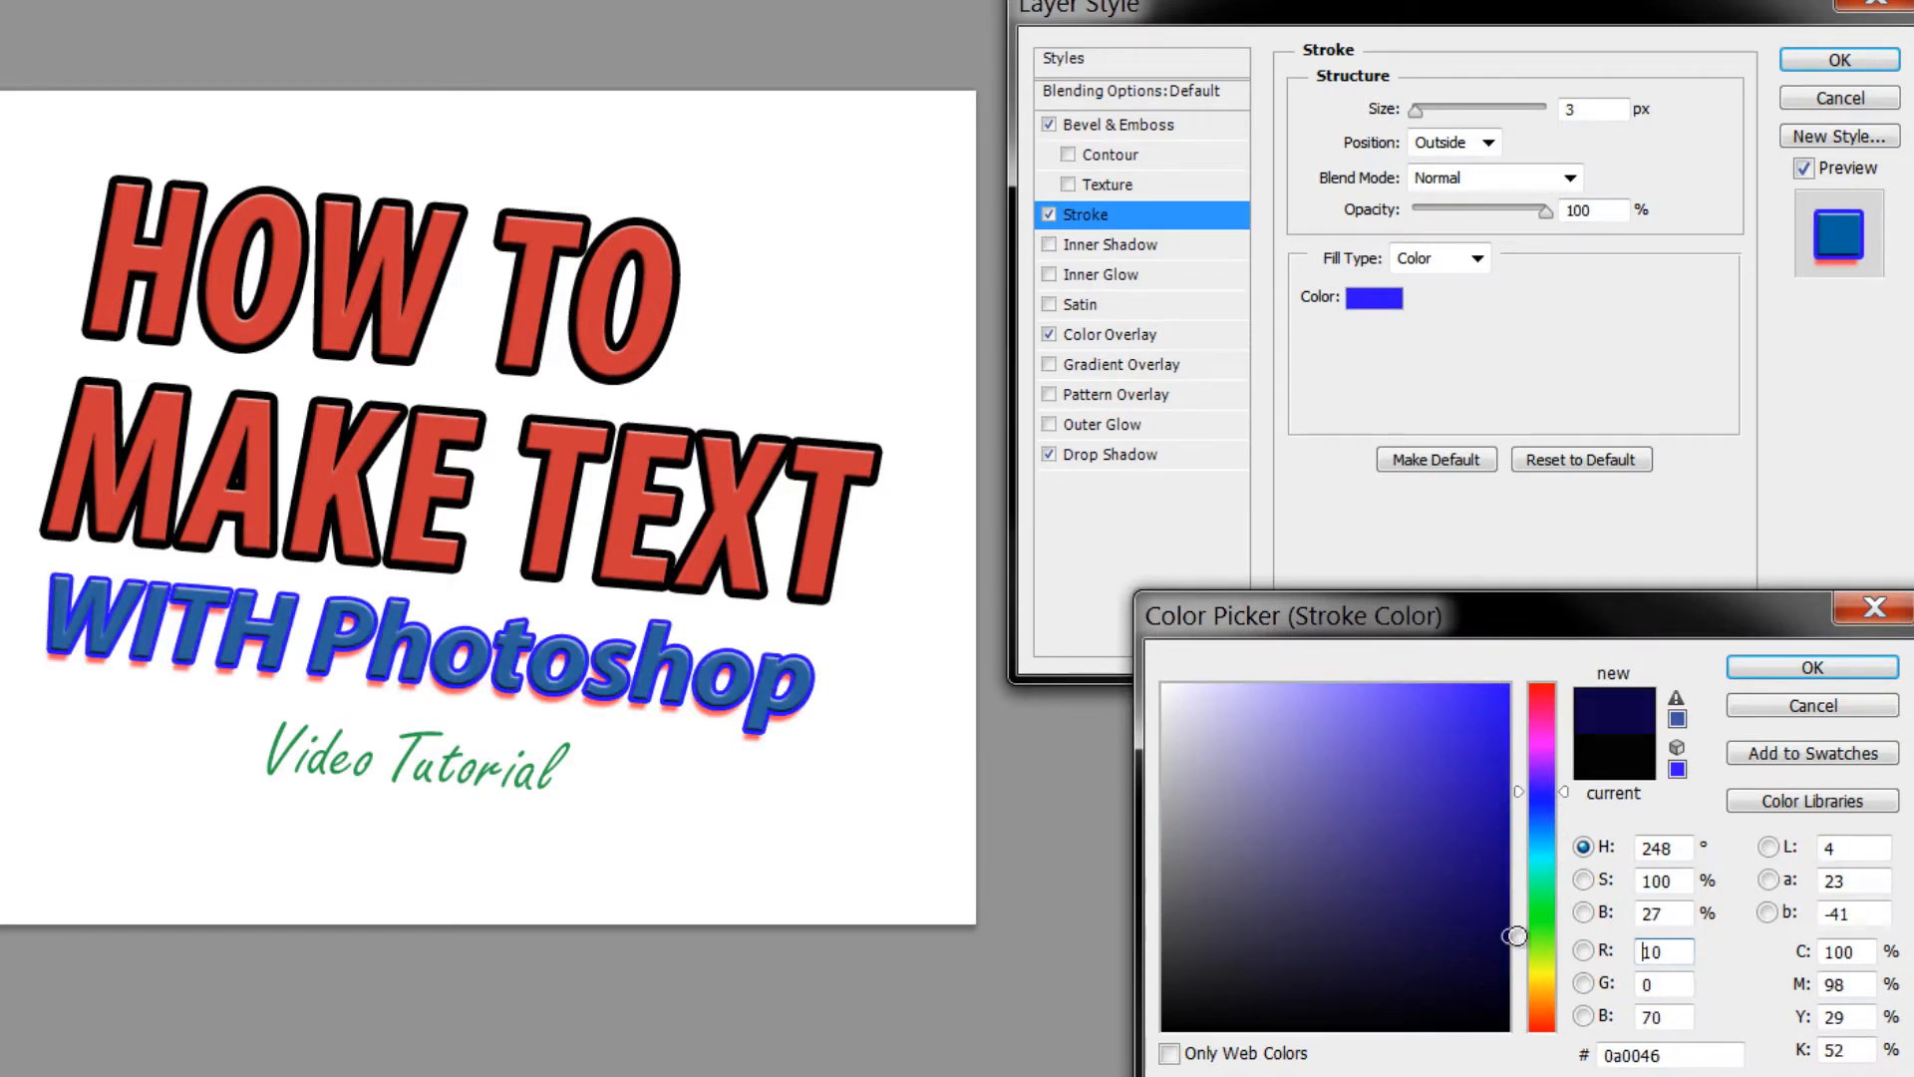
pyautogui.click(1763, 668)
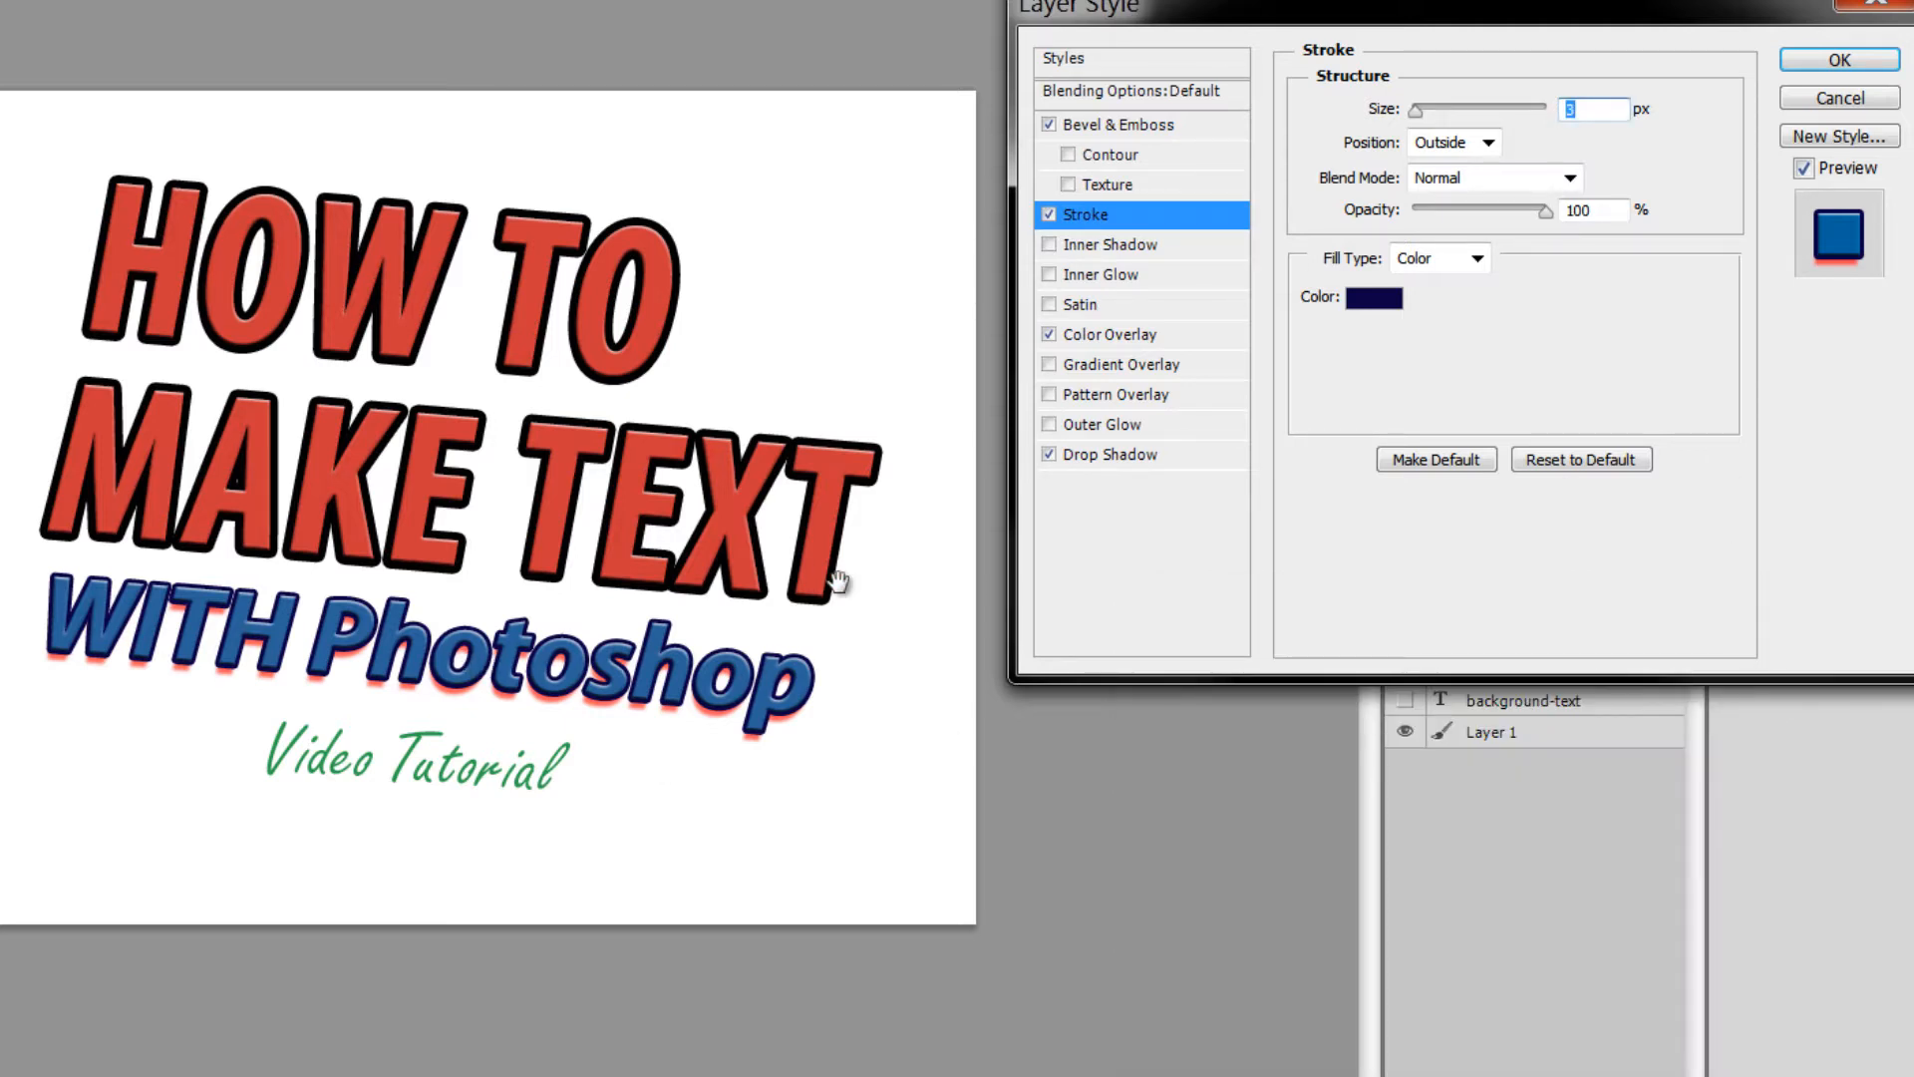
pyautogui.click(1844, 58)
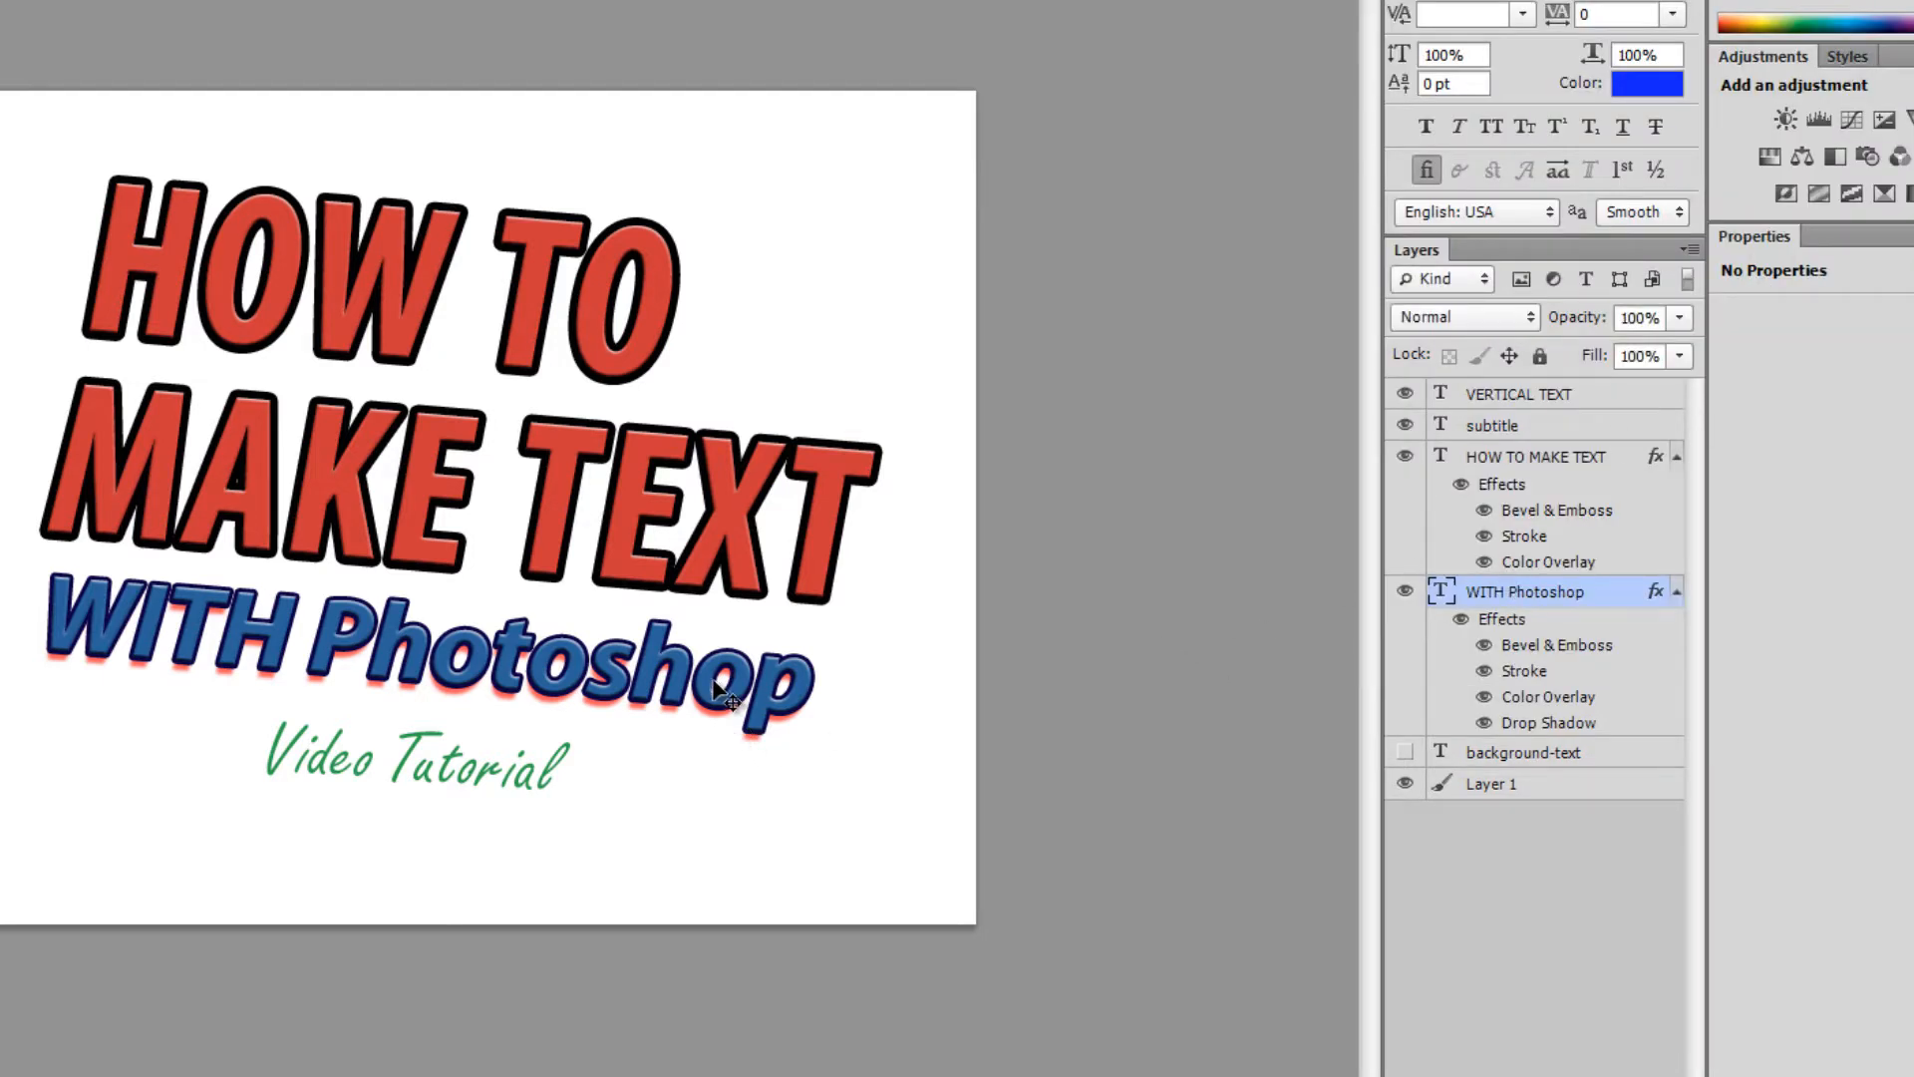
# - Paste WITH Photoshop's layer style onto the other text layers and nudge Video Tutorial up-left
pyautogui.rightClick(1515, 594)
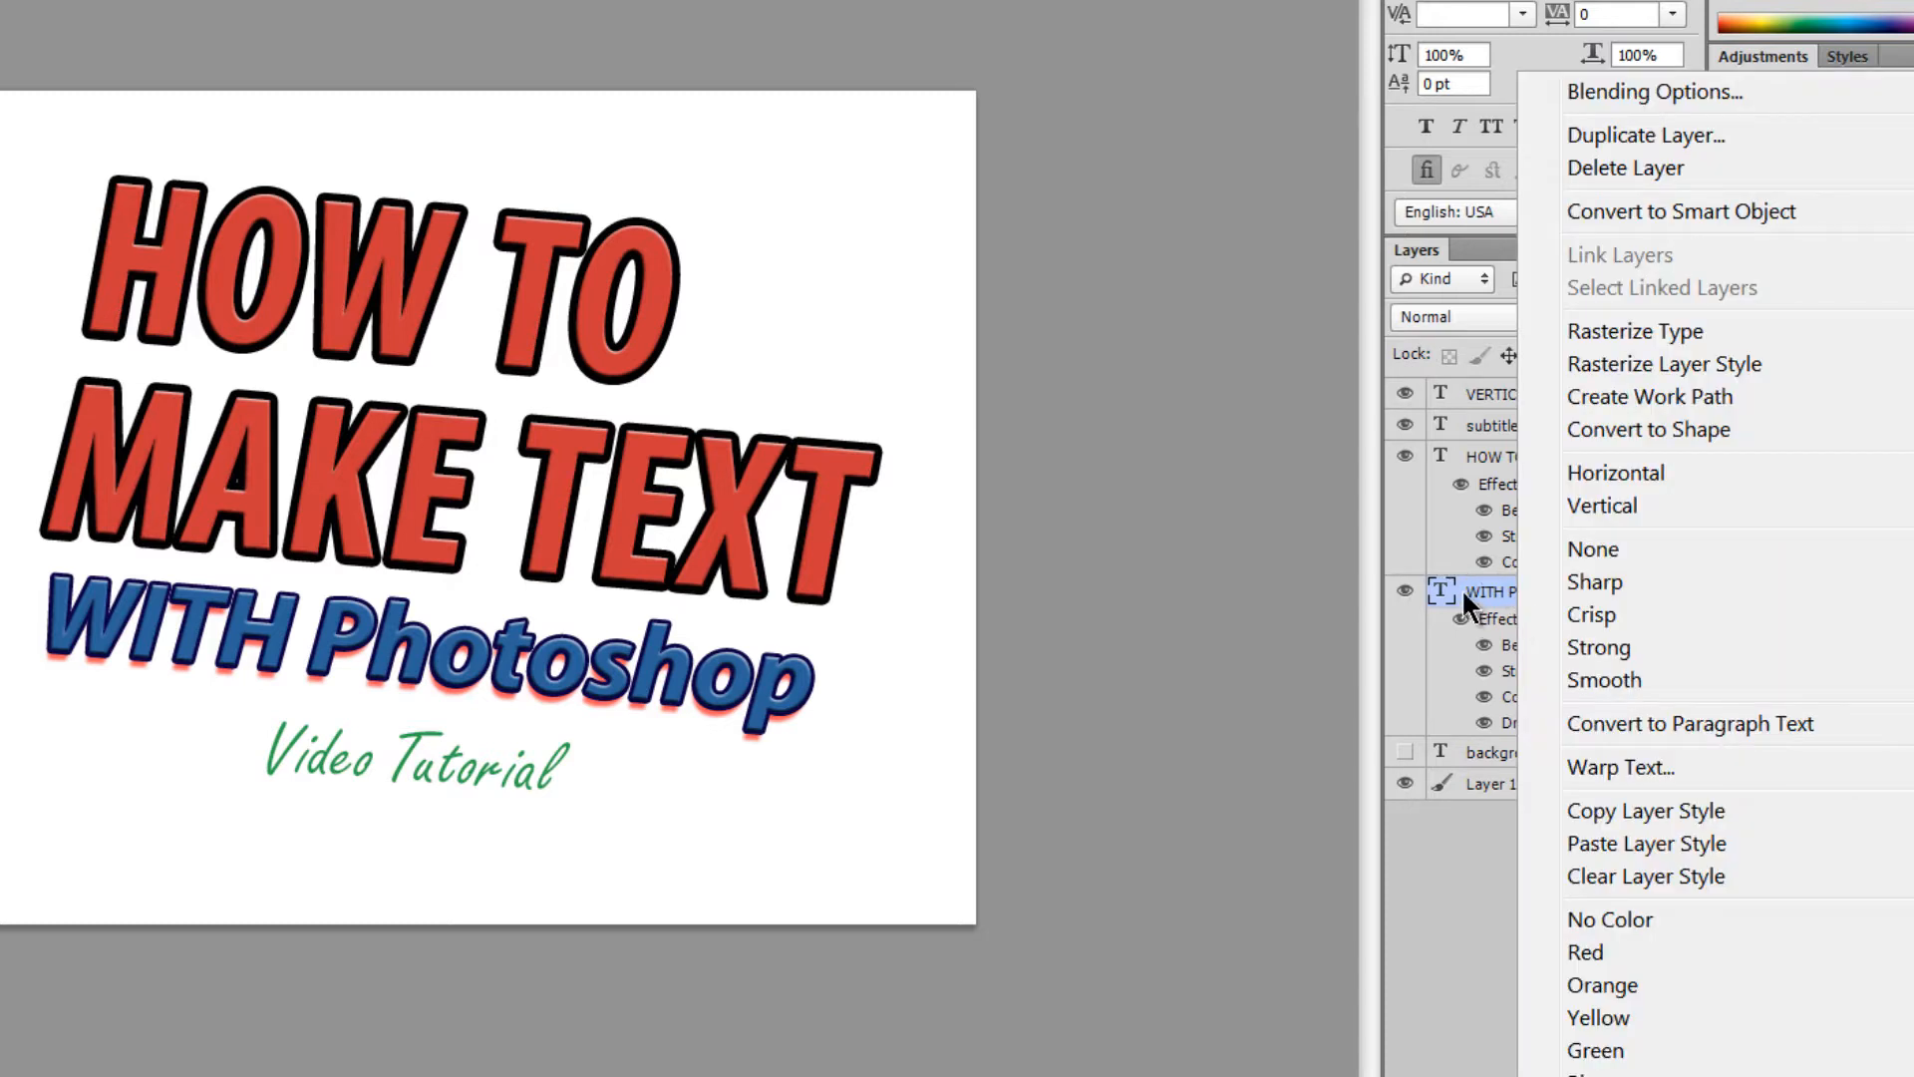
pyautogui.click(1623, 810)
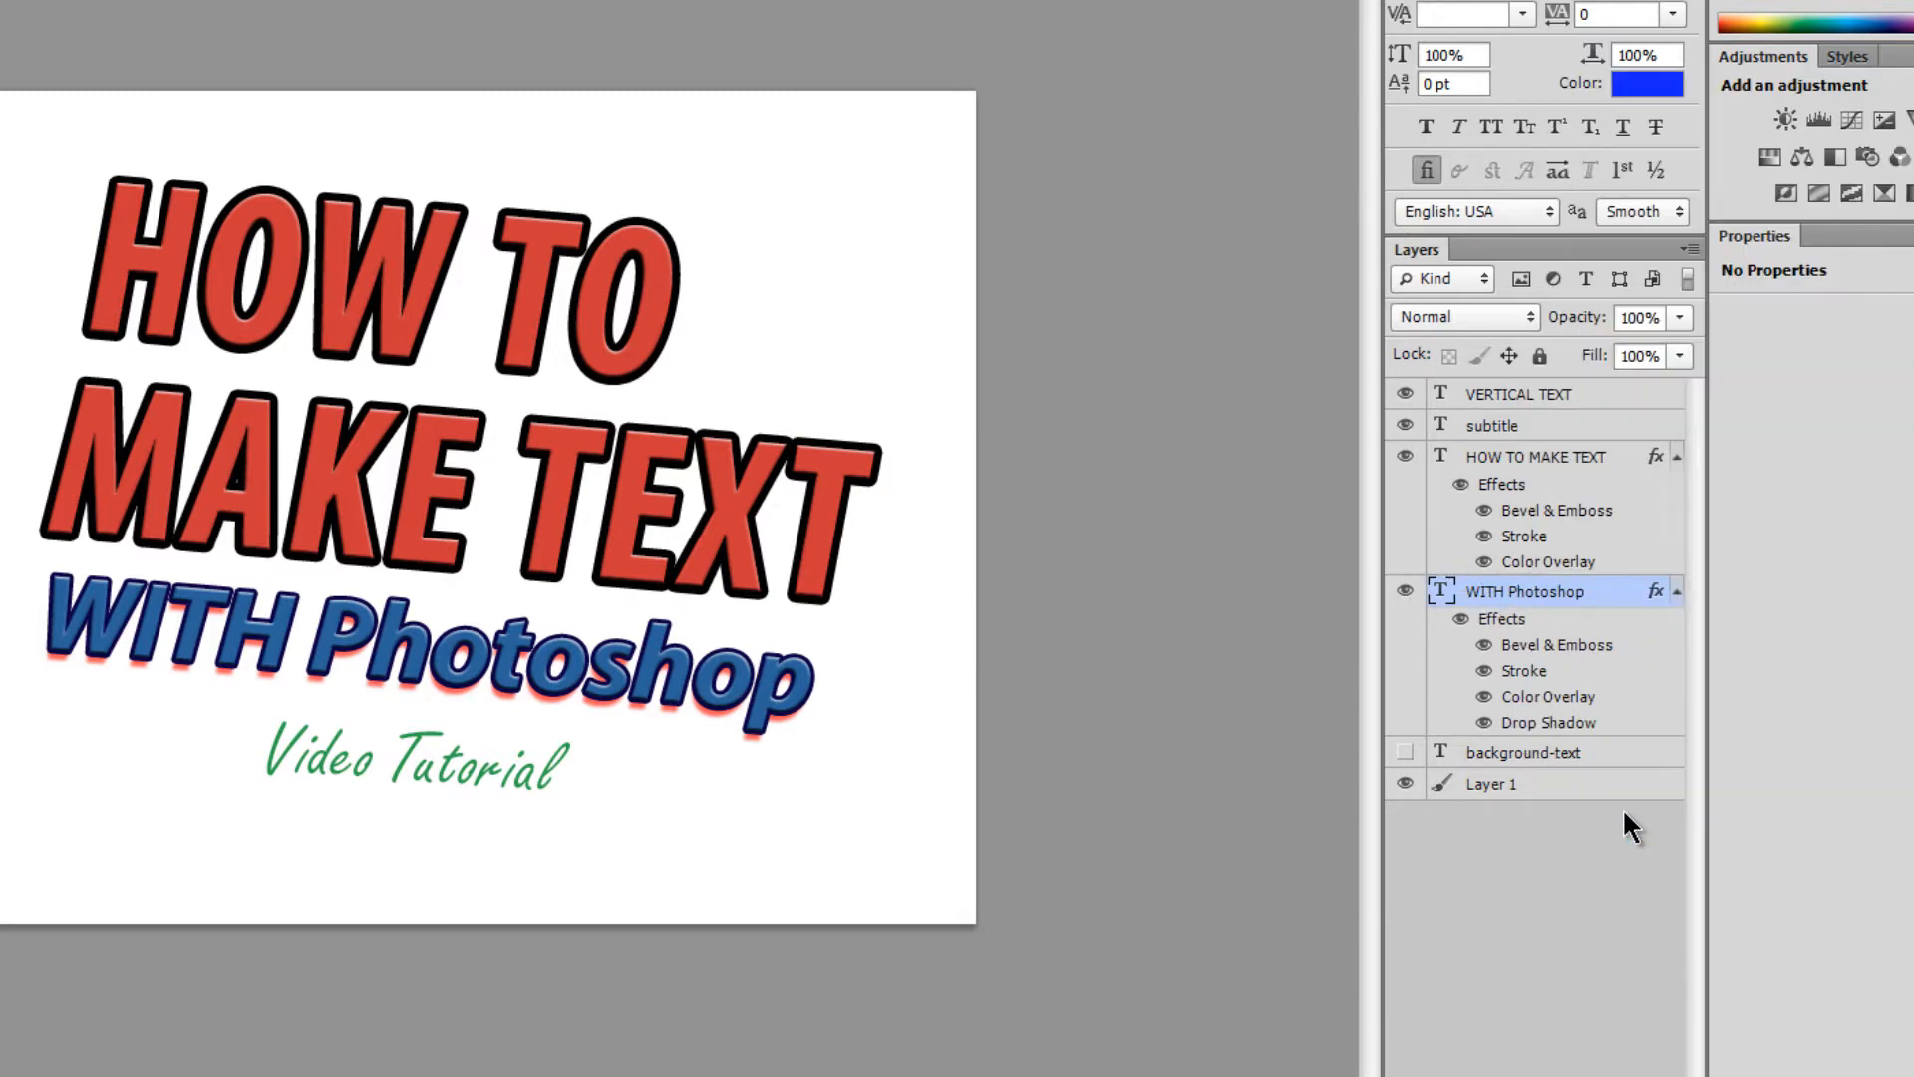
pyautogui.click(1519, 397)
pyautogui.keyDown('shift'); pyautogui.click(1508, 429); pyautogui.keyUp('shift')
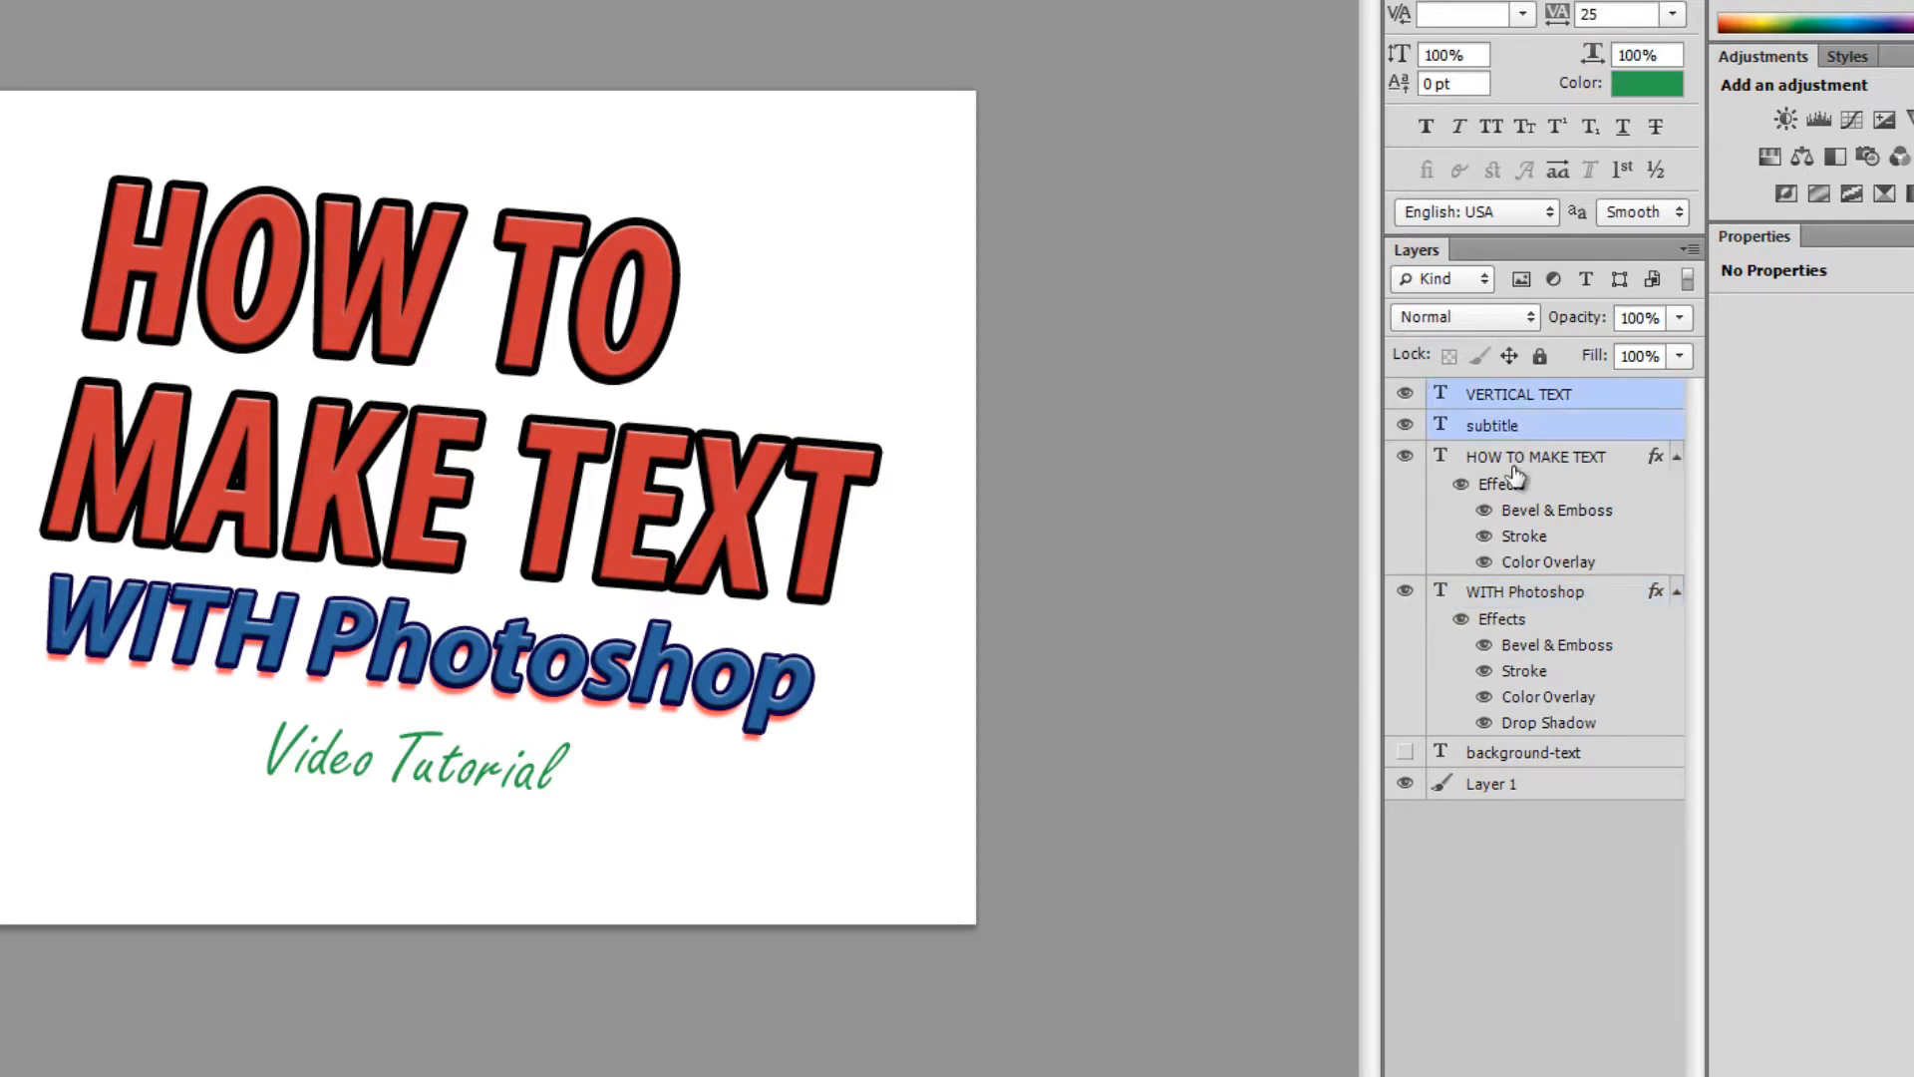
pyautogui.keyDown('shift'); pyautogui.click(1515, 460); pyautogui.keyUp('shift')
pyautogui.rightClick(1517, 427)
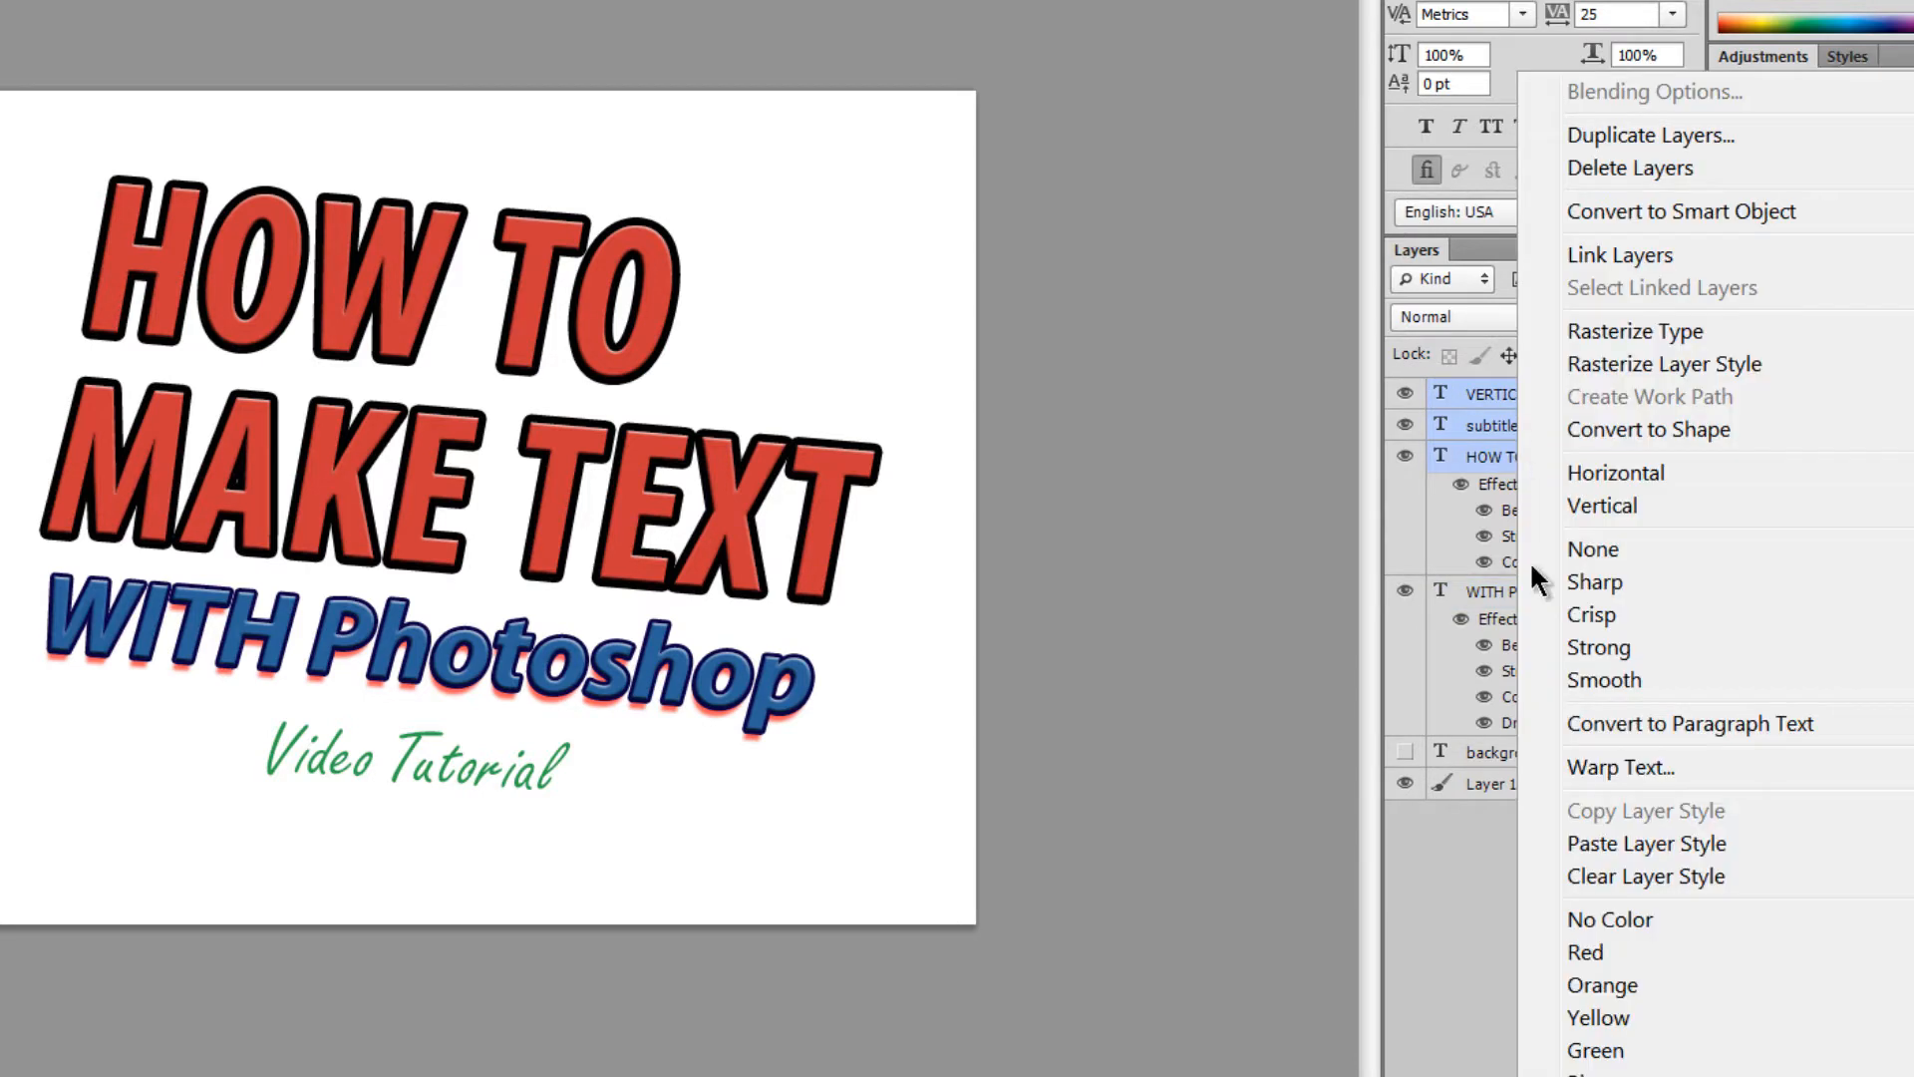
pyautogui.click(1614, 843)
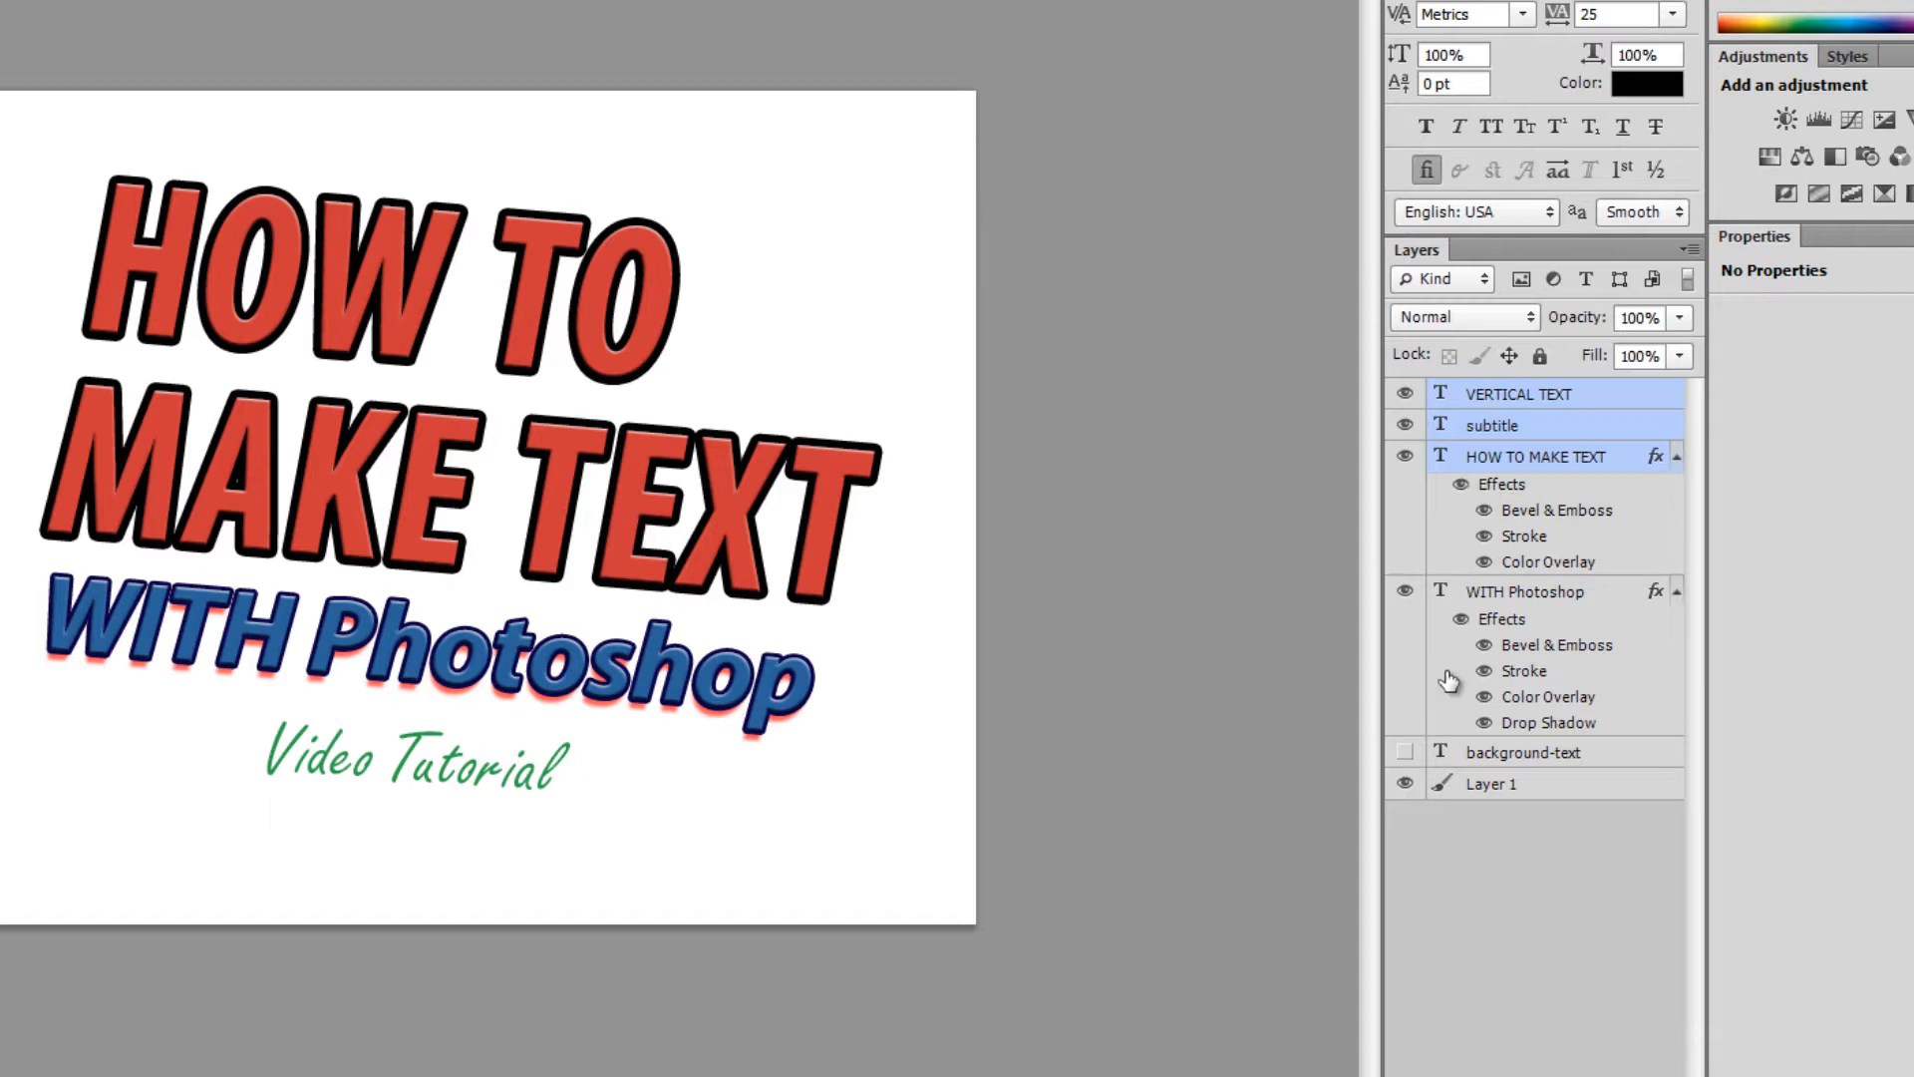
pyautogui.click(1508, 428)
pyautogui.moveTo(439, 776); pyautogui.dragTo(431, 760)
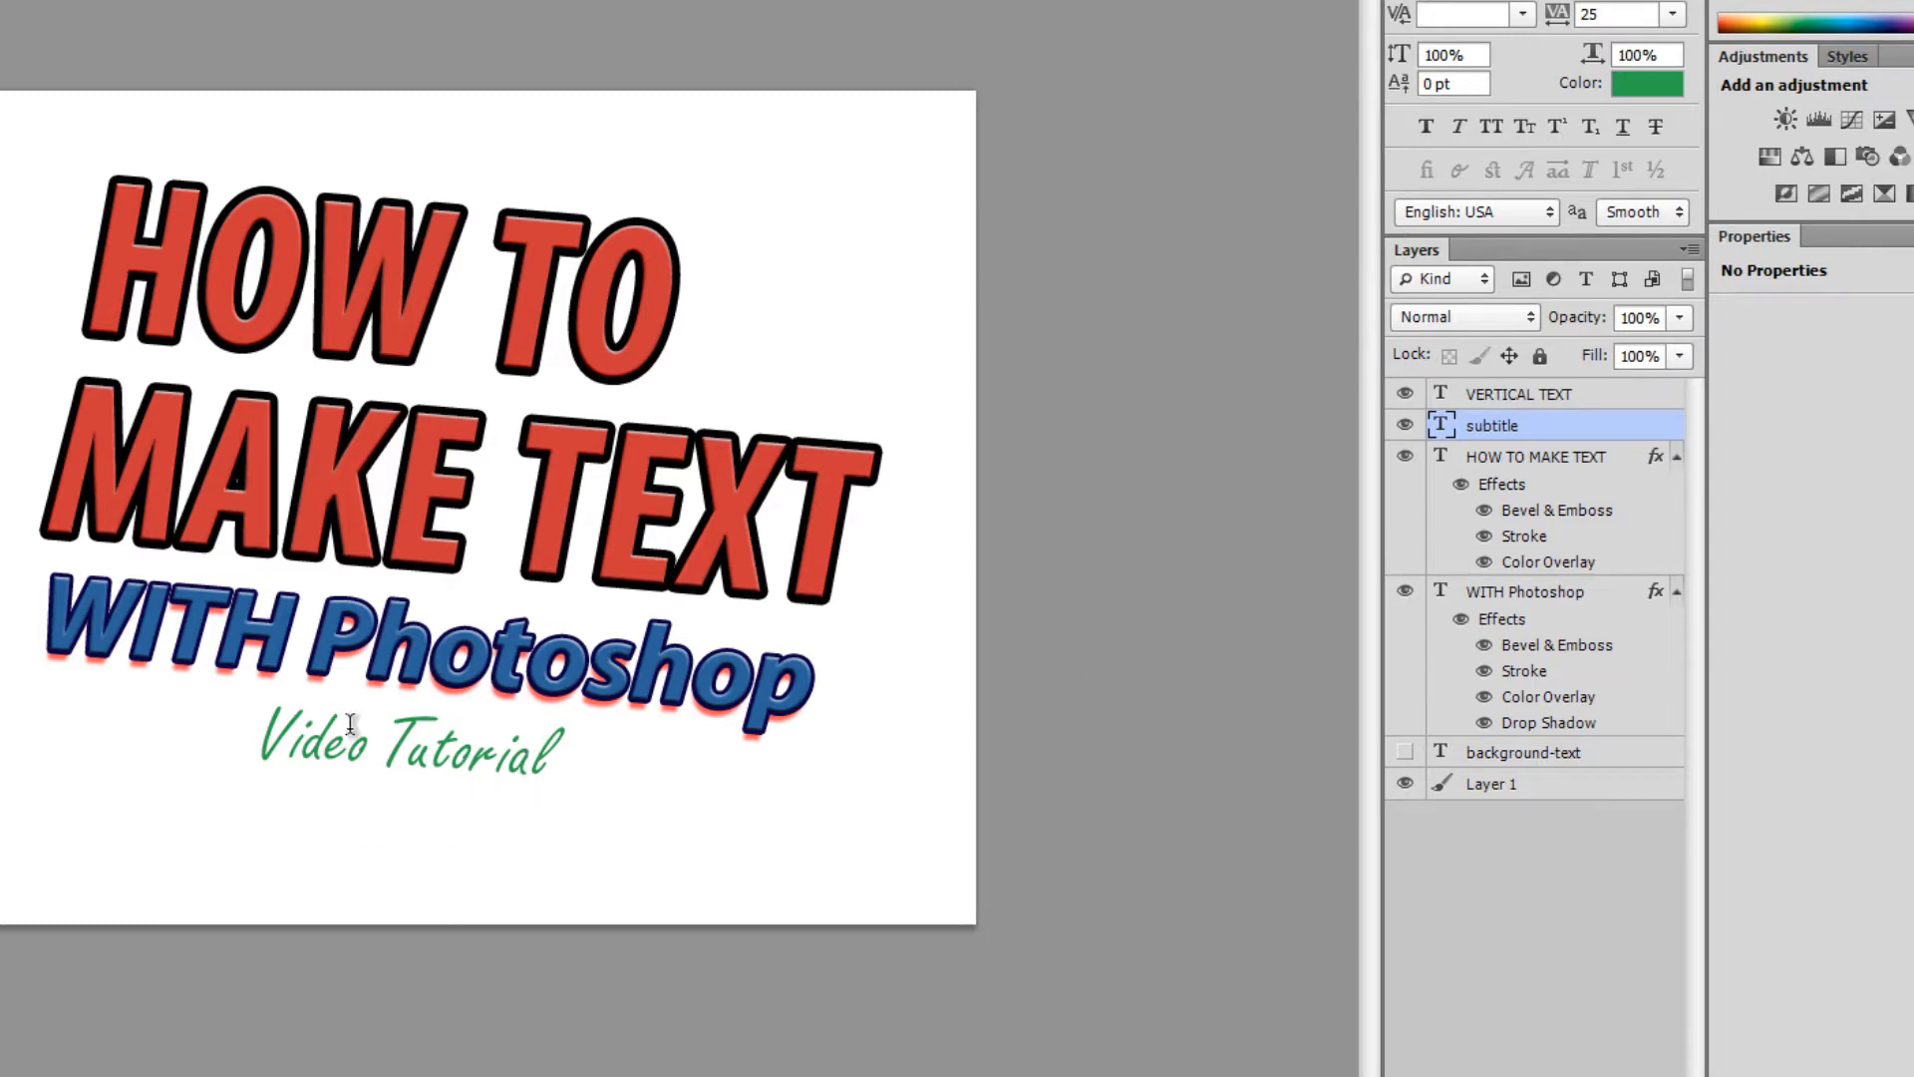
pyautogui.rightClick(1485, 428)
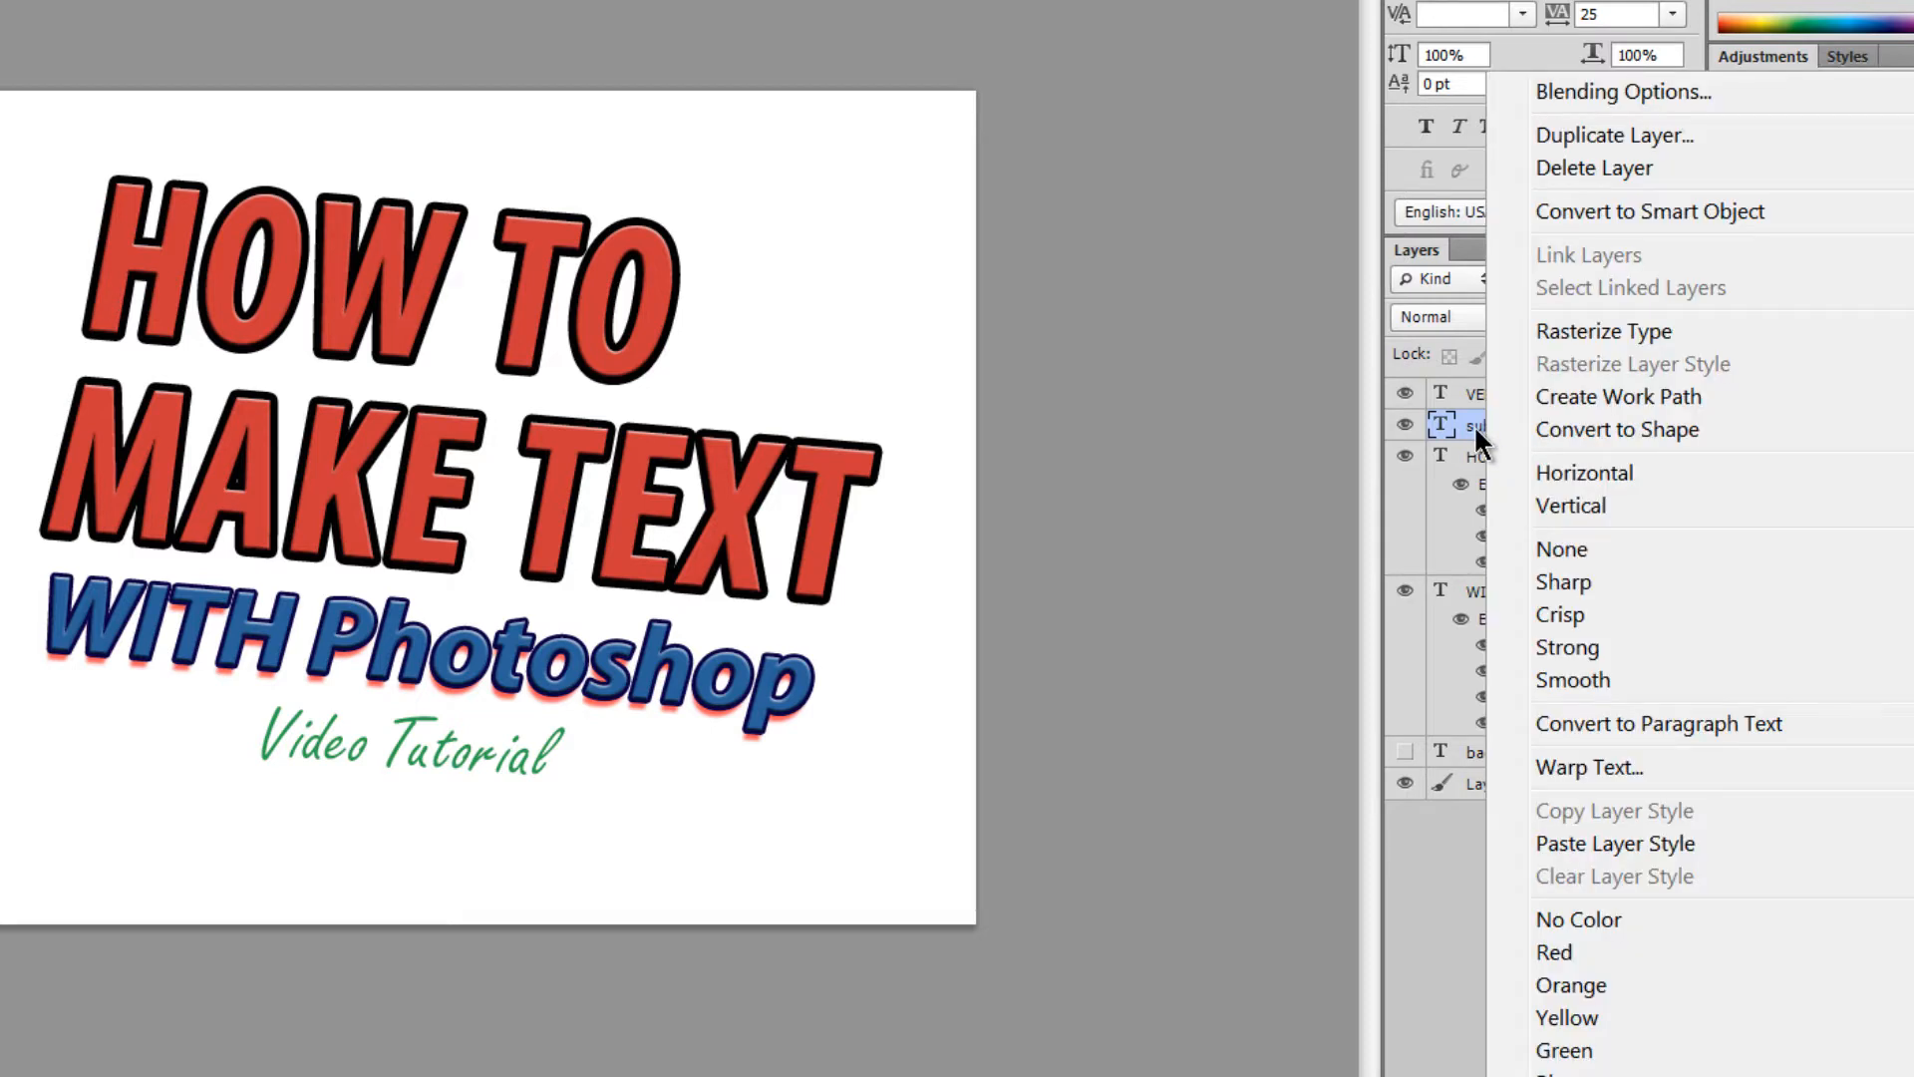
pyautogui.click(1607, 135)
pyautogui.click(981, 209)
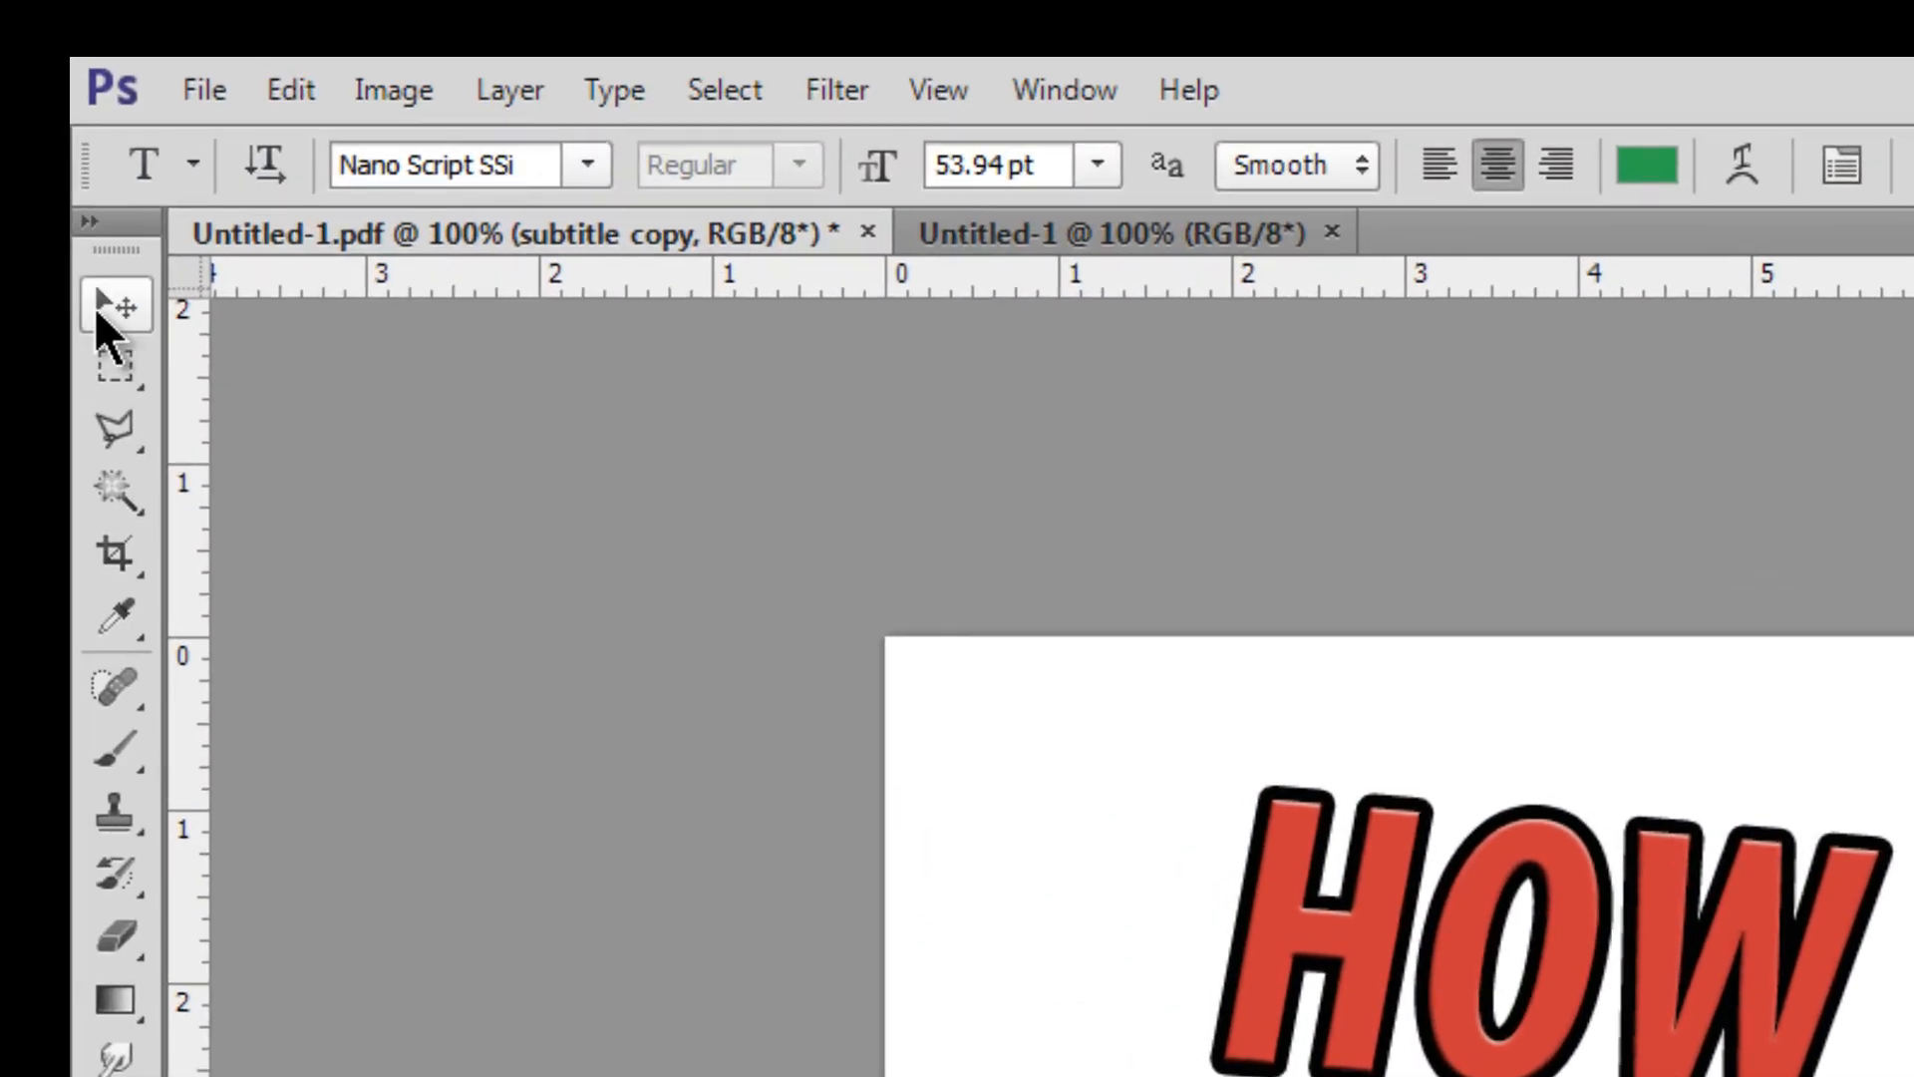
pyautogui.click(100, 317)
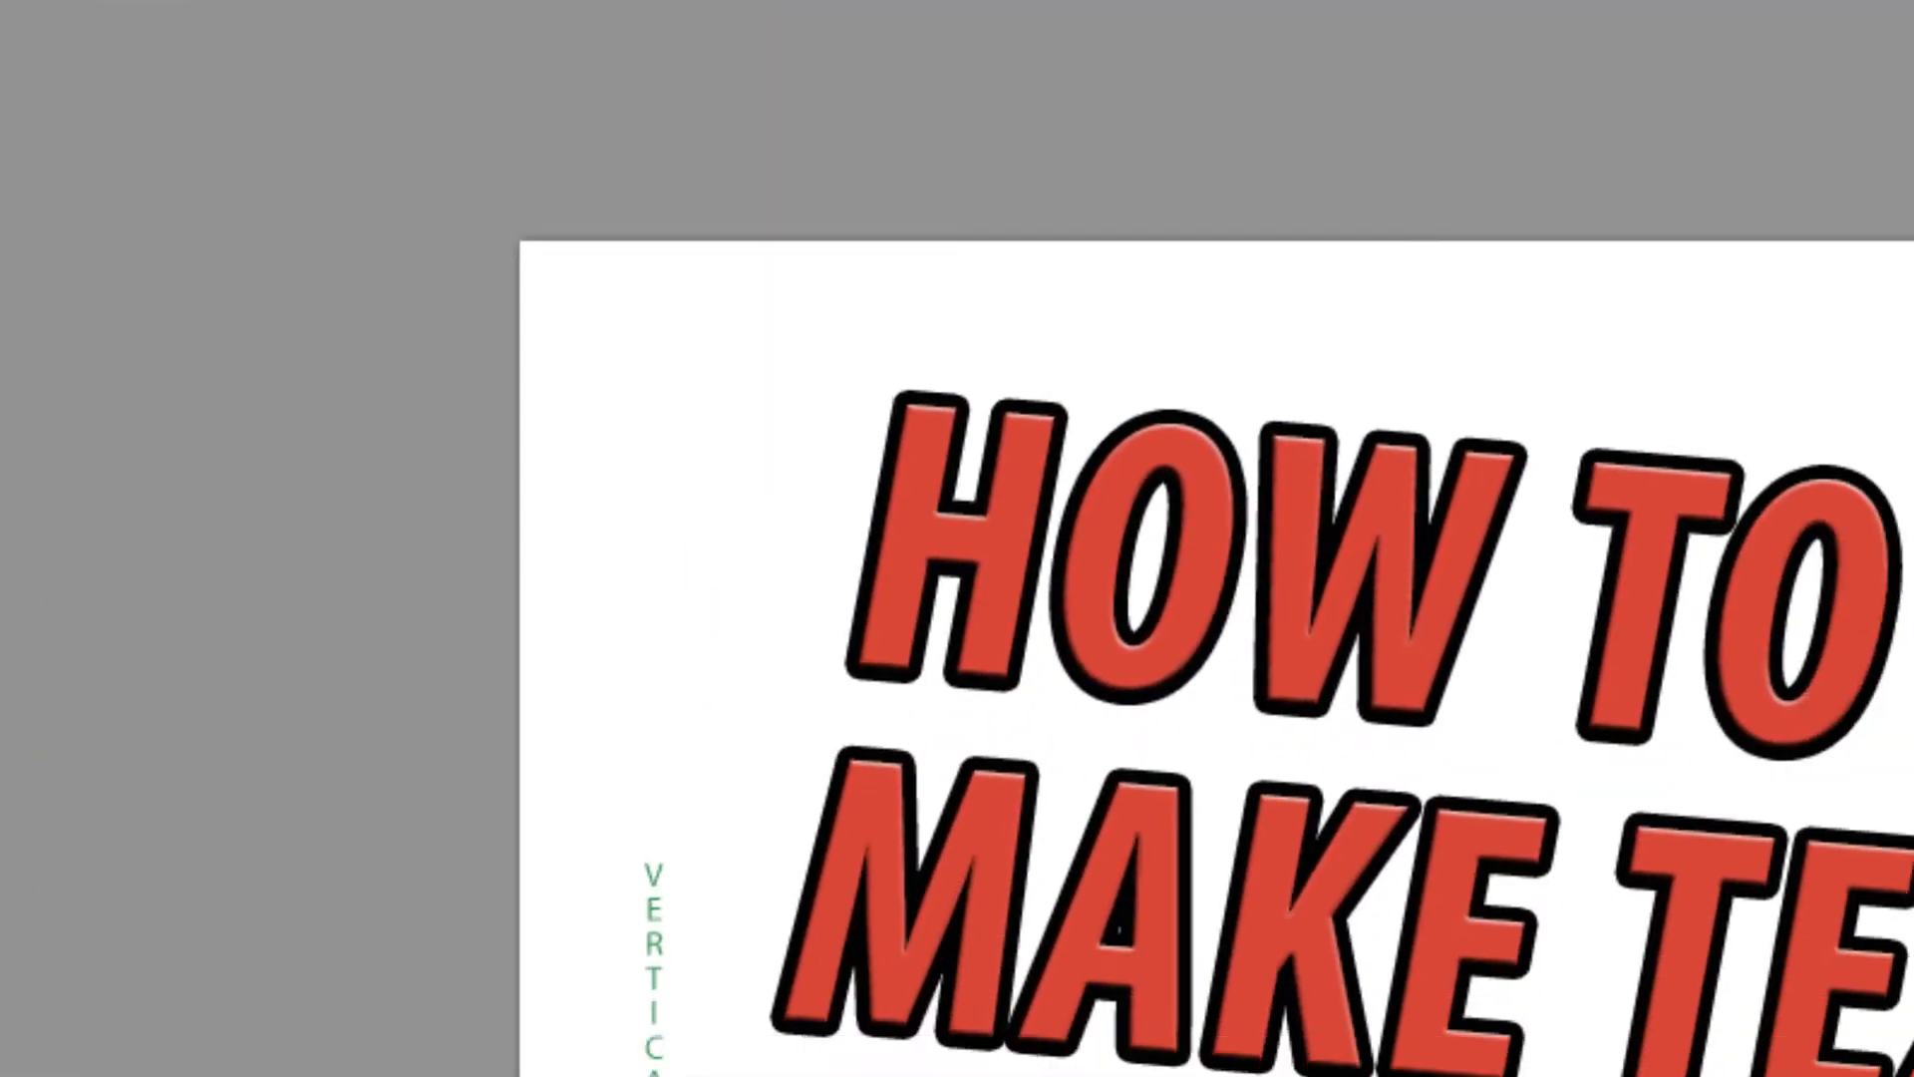
pyautogui.moveTo(871, 827); pyautogui.dragTo(666, 742)
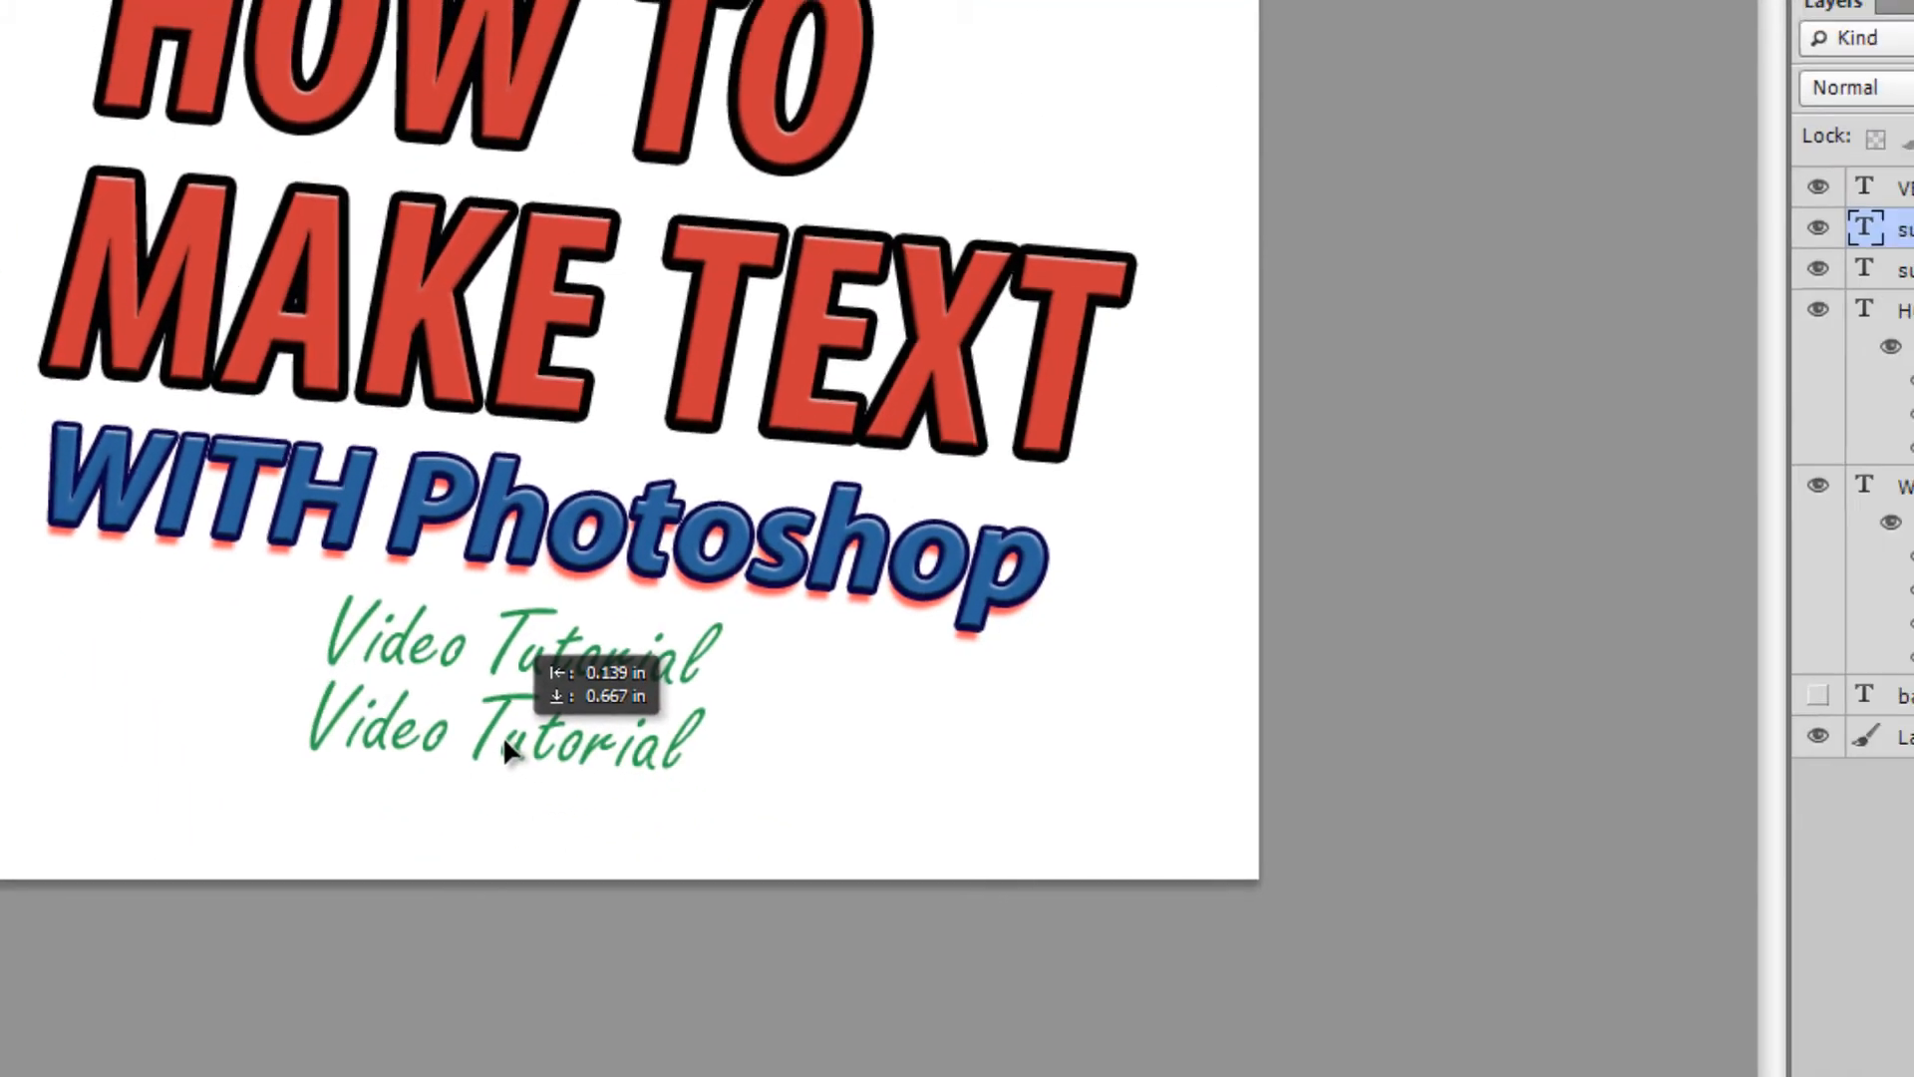
pyautogui.moveTo(504, 740); pyautogui.dragTo(503, 740)
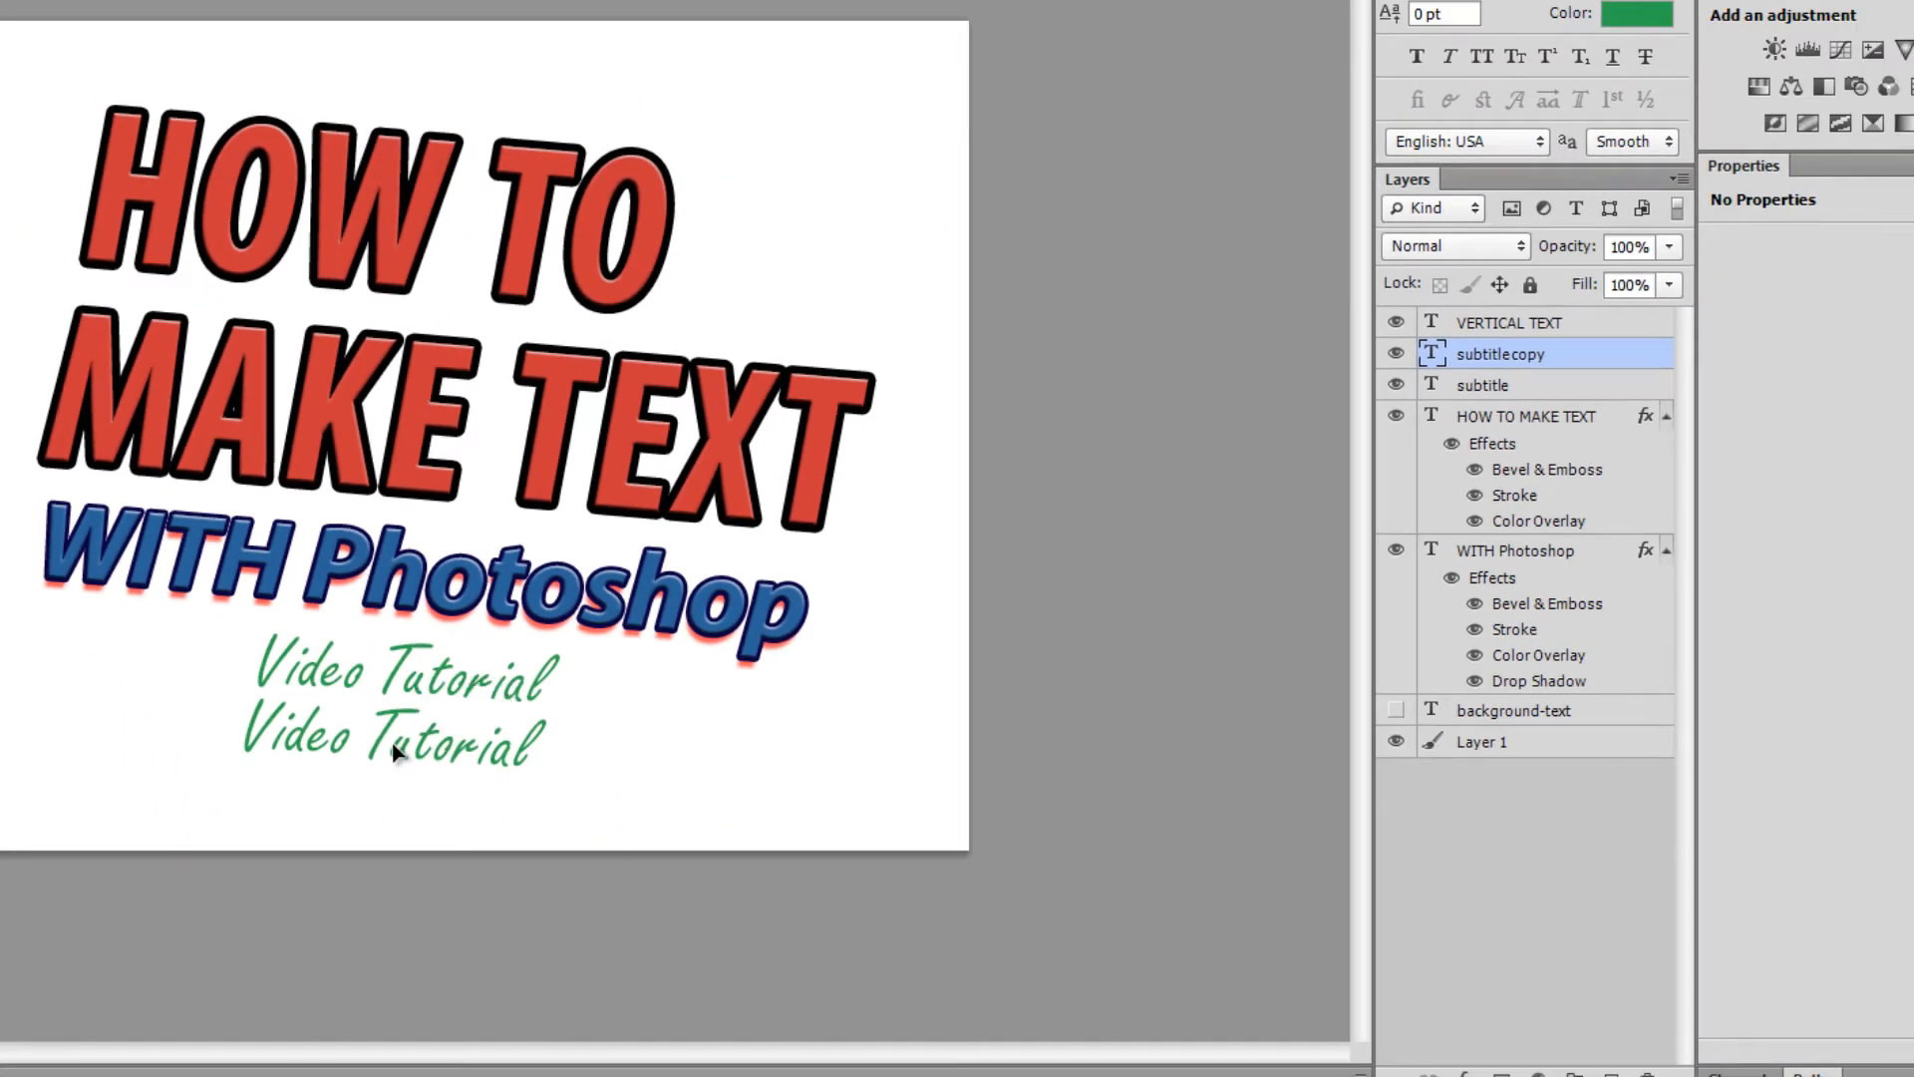
pyautogui.hotkey('ctrl', 'z')
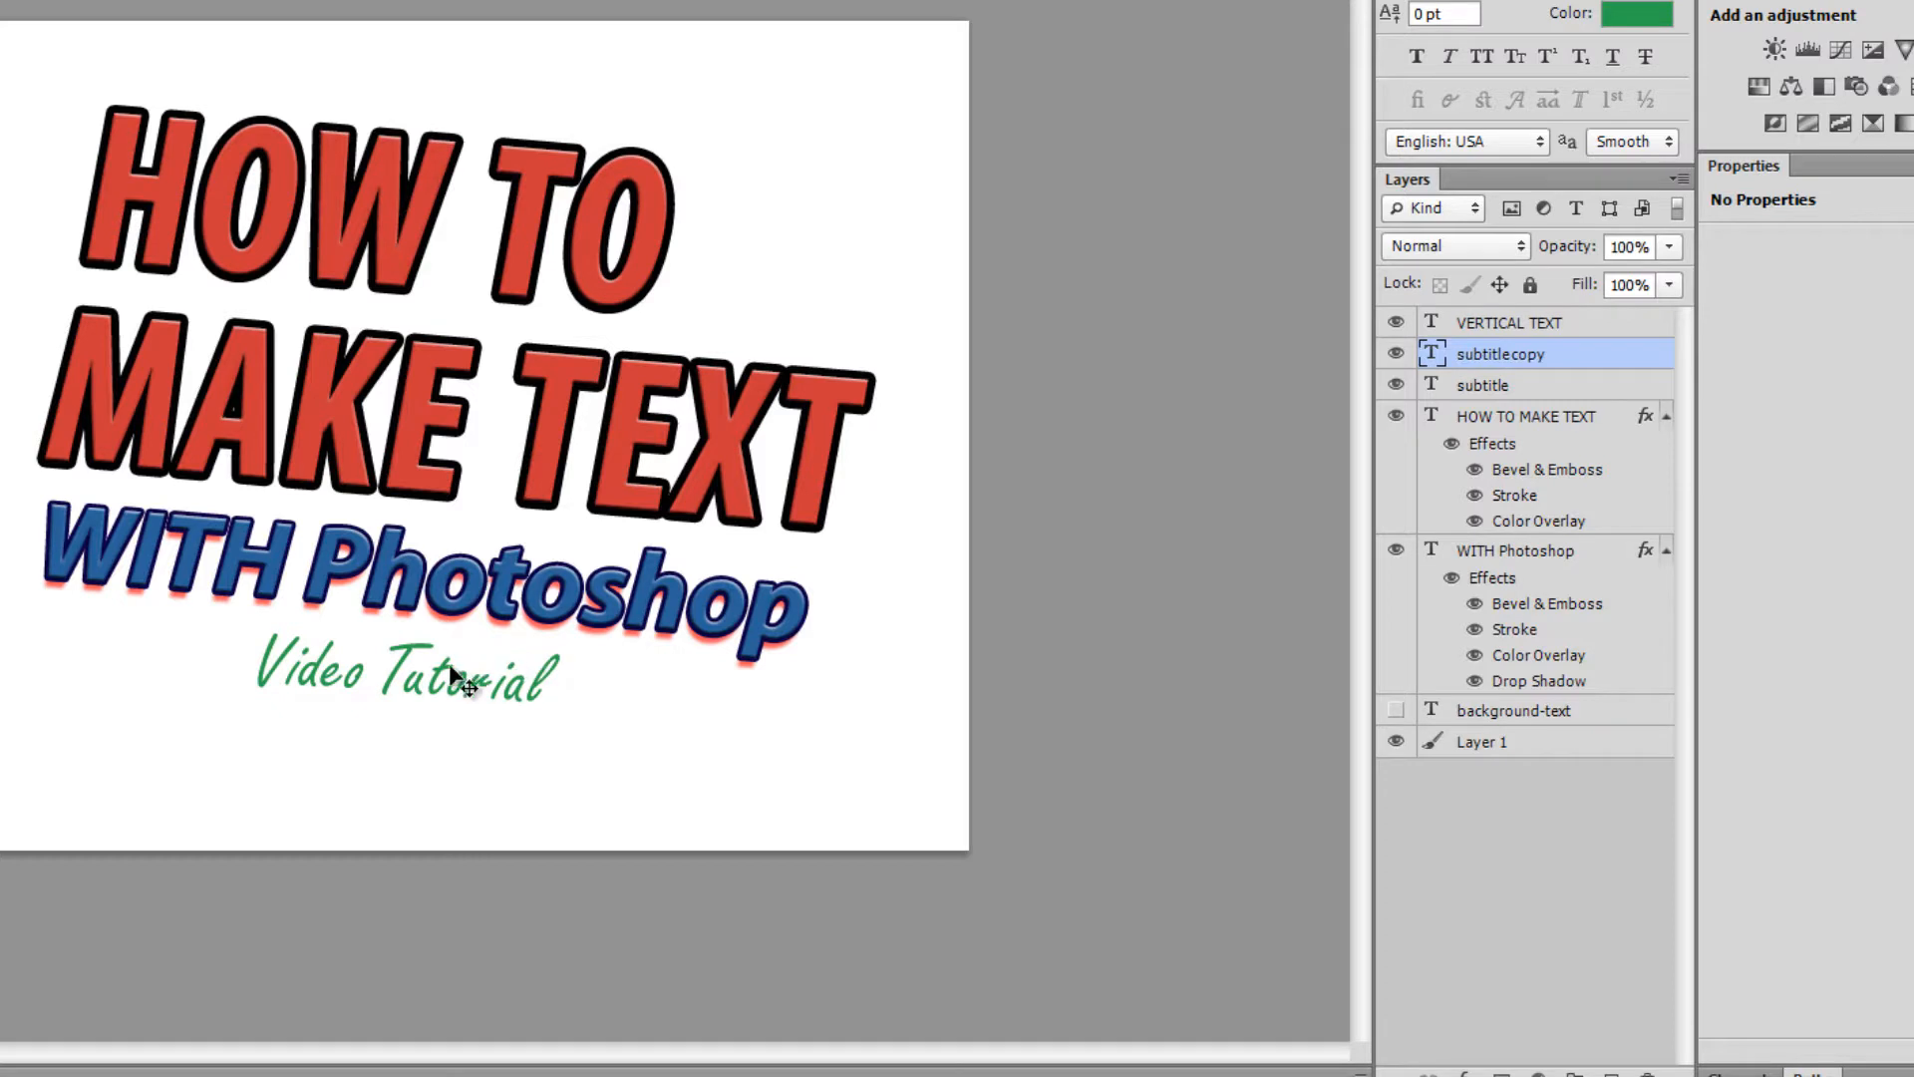
pyautogui.moveTo(436, 686); pyautogui.dragTo(421, 745)
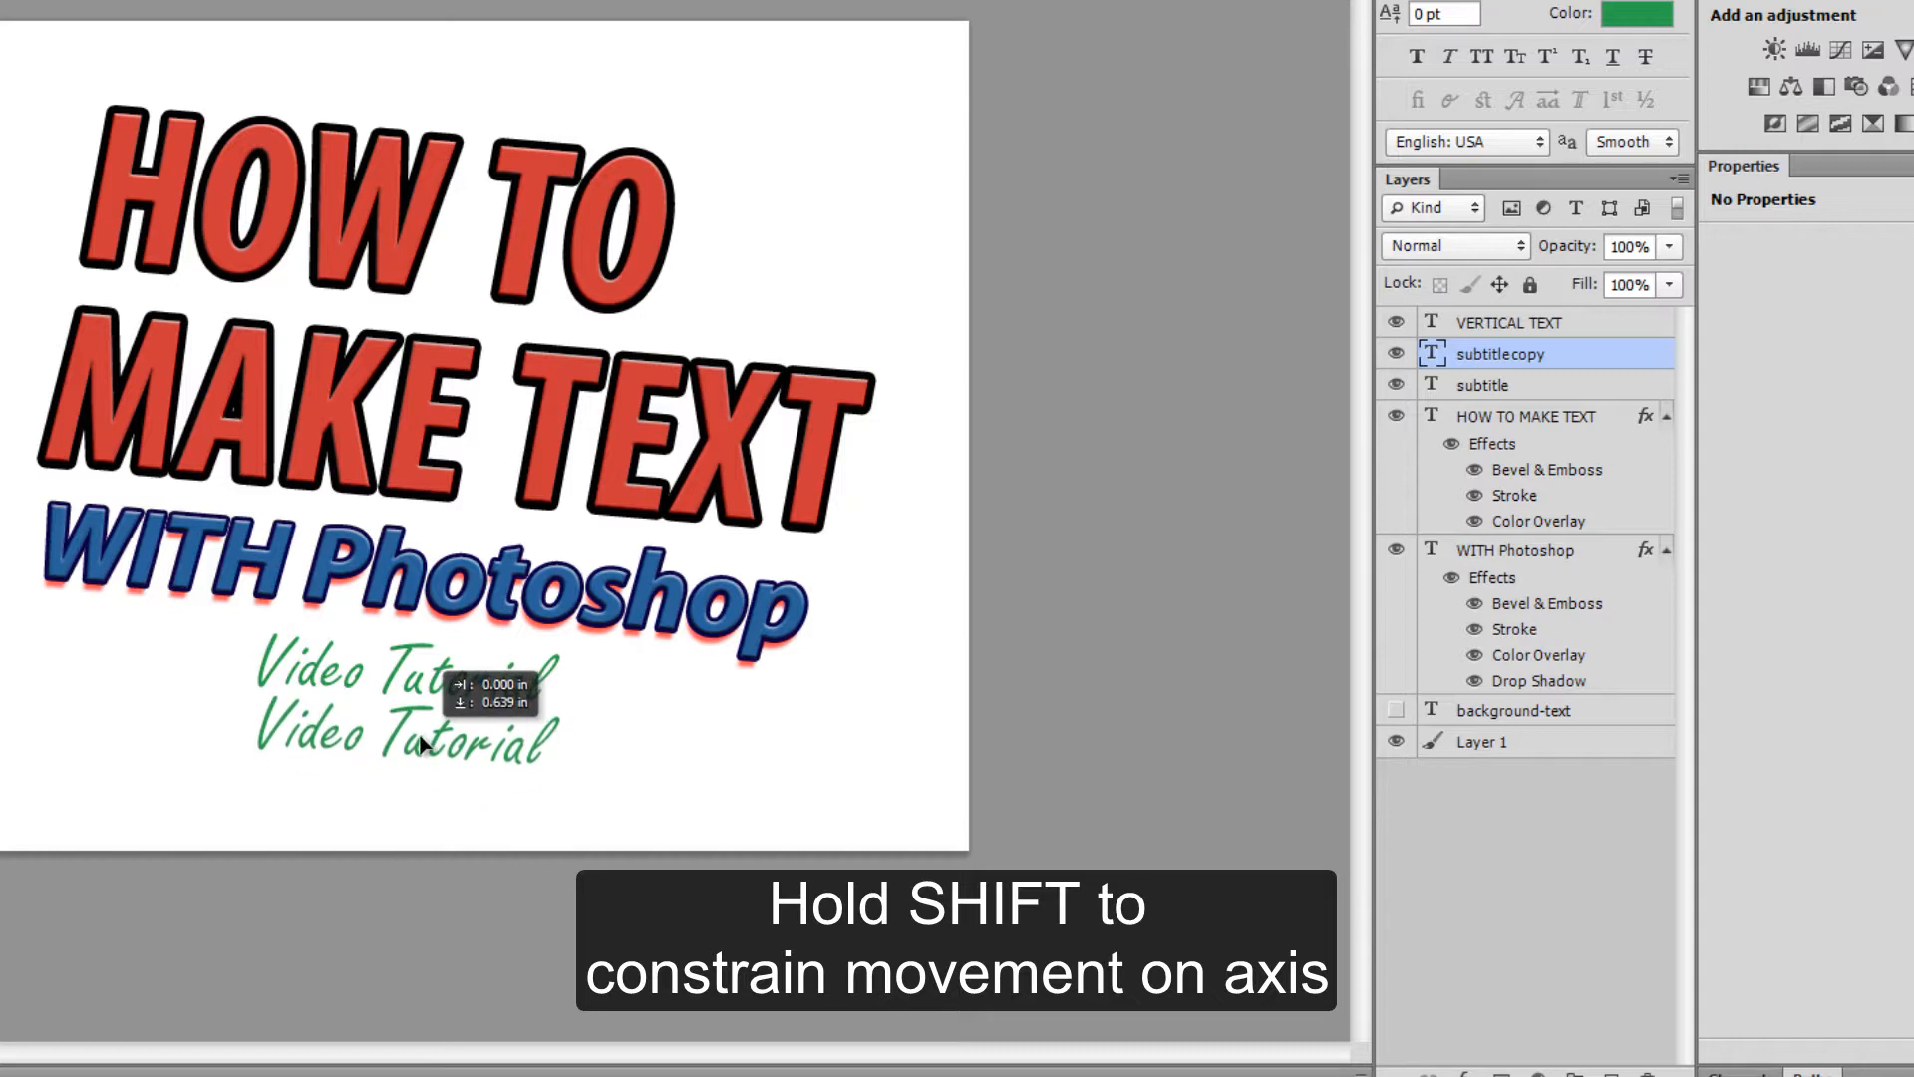
pyautogui.moveTo(421, 744); pyautogui.dragTo(421, 745)
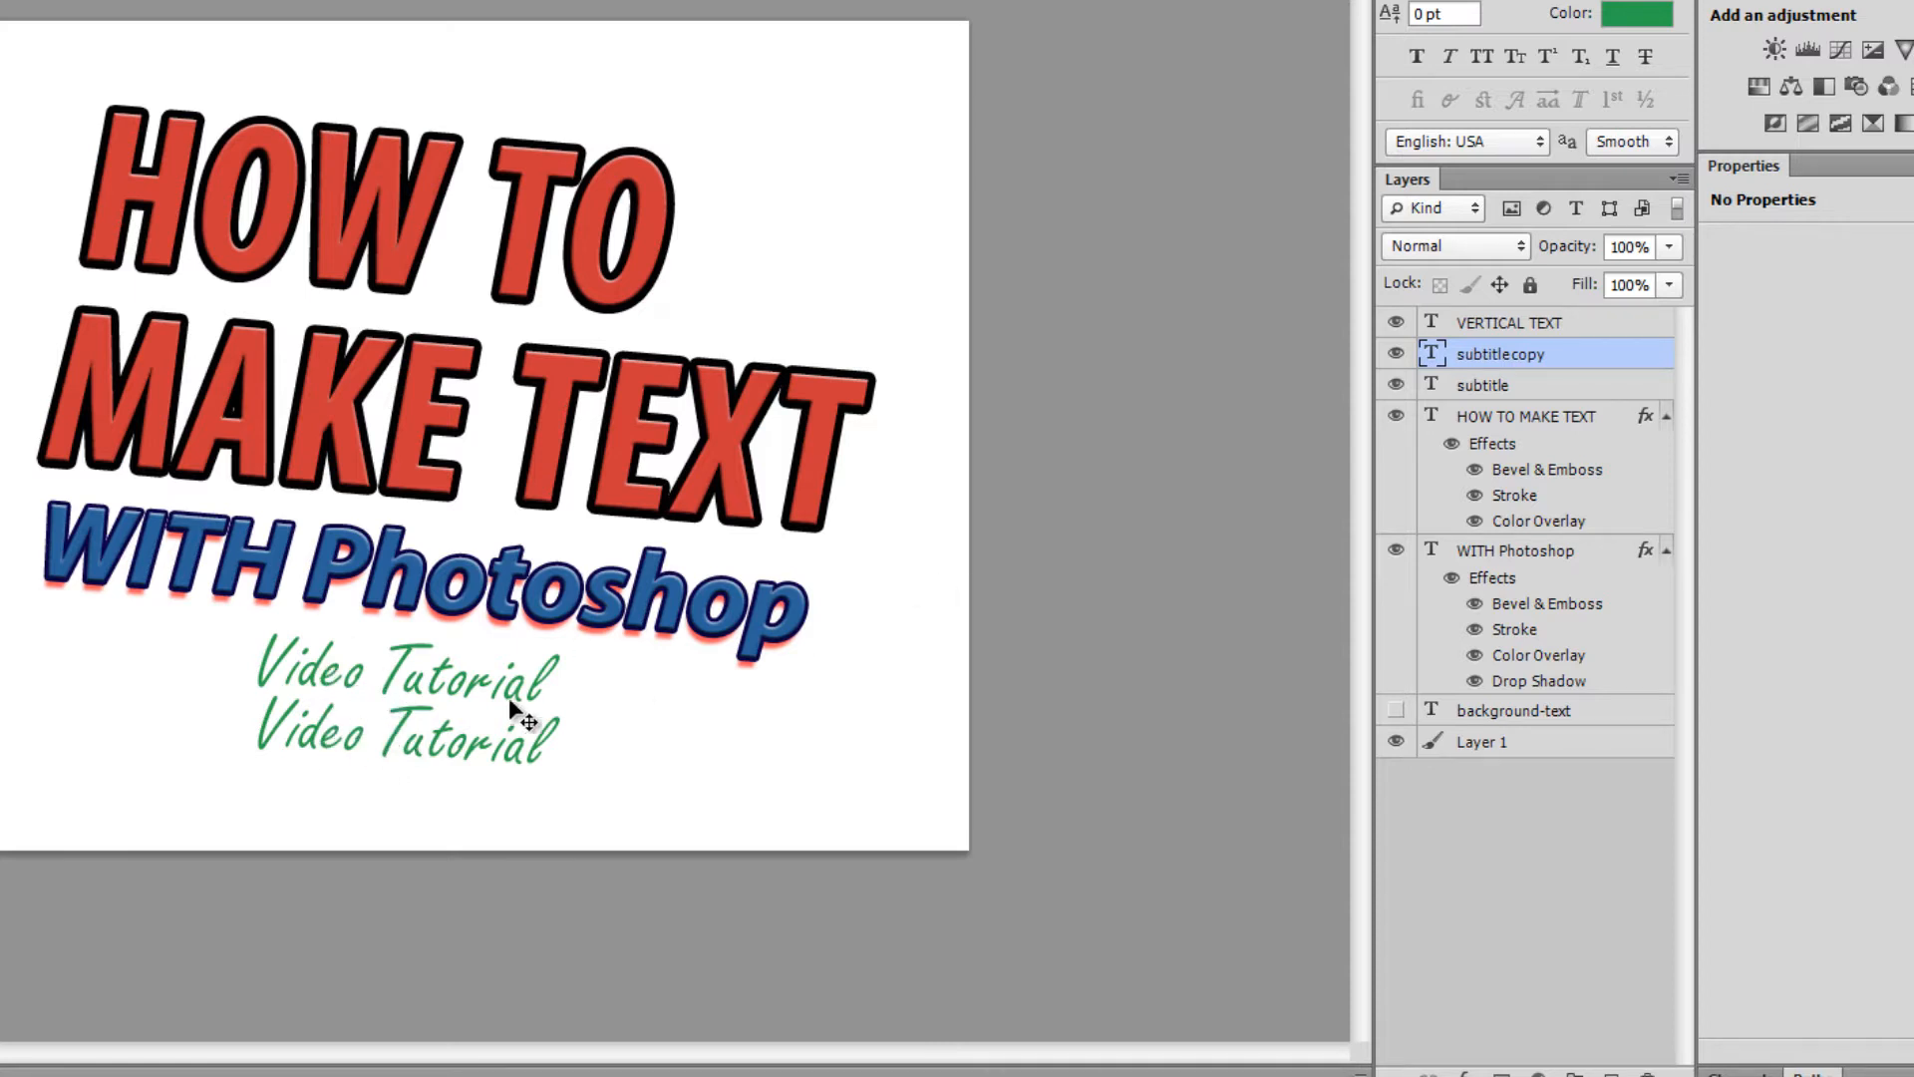
pyautogui.moveTo(337, 745); pyautogui.dragTo(55, 684)
pyautogui.hotkey('ctrl', 'z')
pyautogui.hotkey('ctrl', 'z')
pyautogui.hotkey('ctrl', 'z')
pyautogui.moveTo(344, 662); pyautogui.dragTo(34, 721)
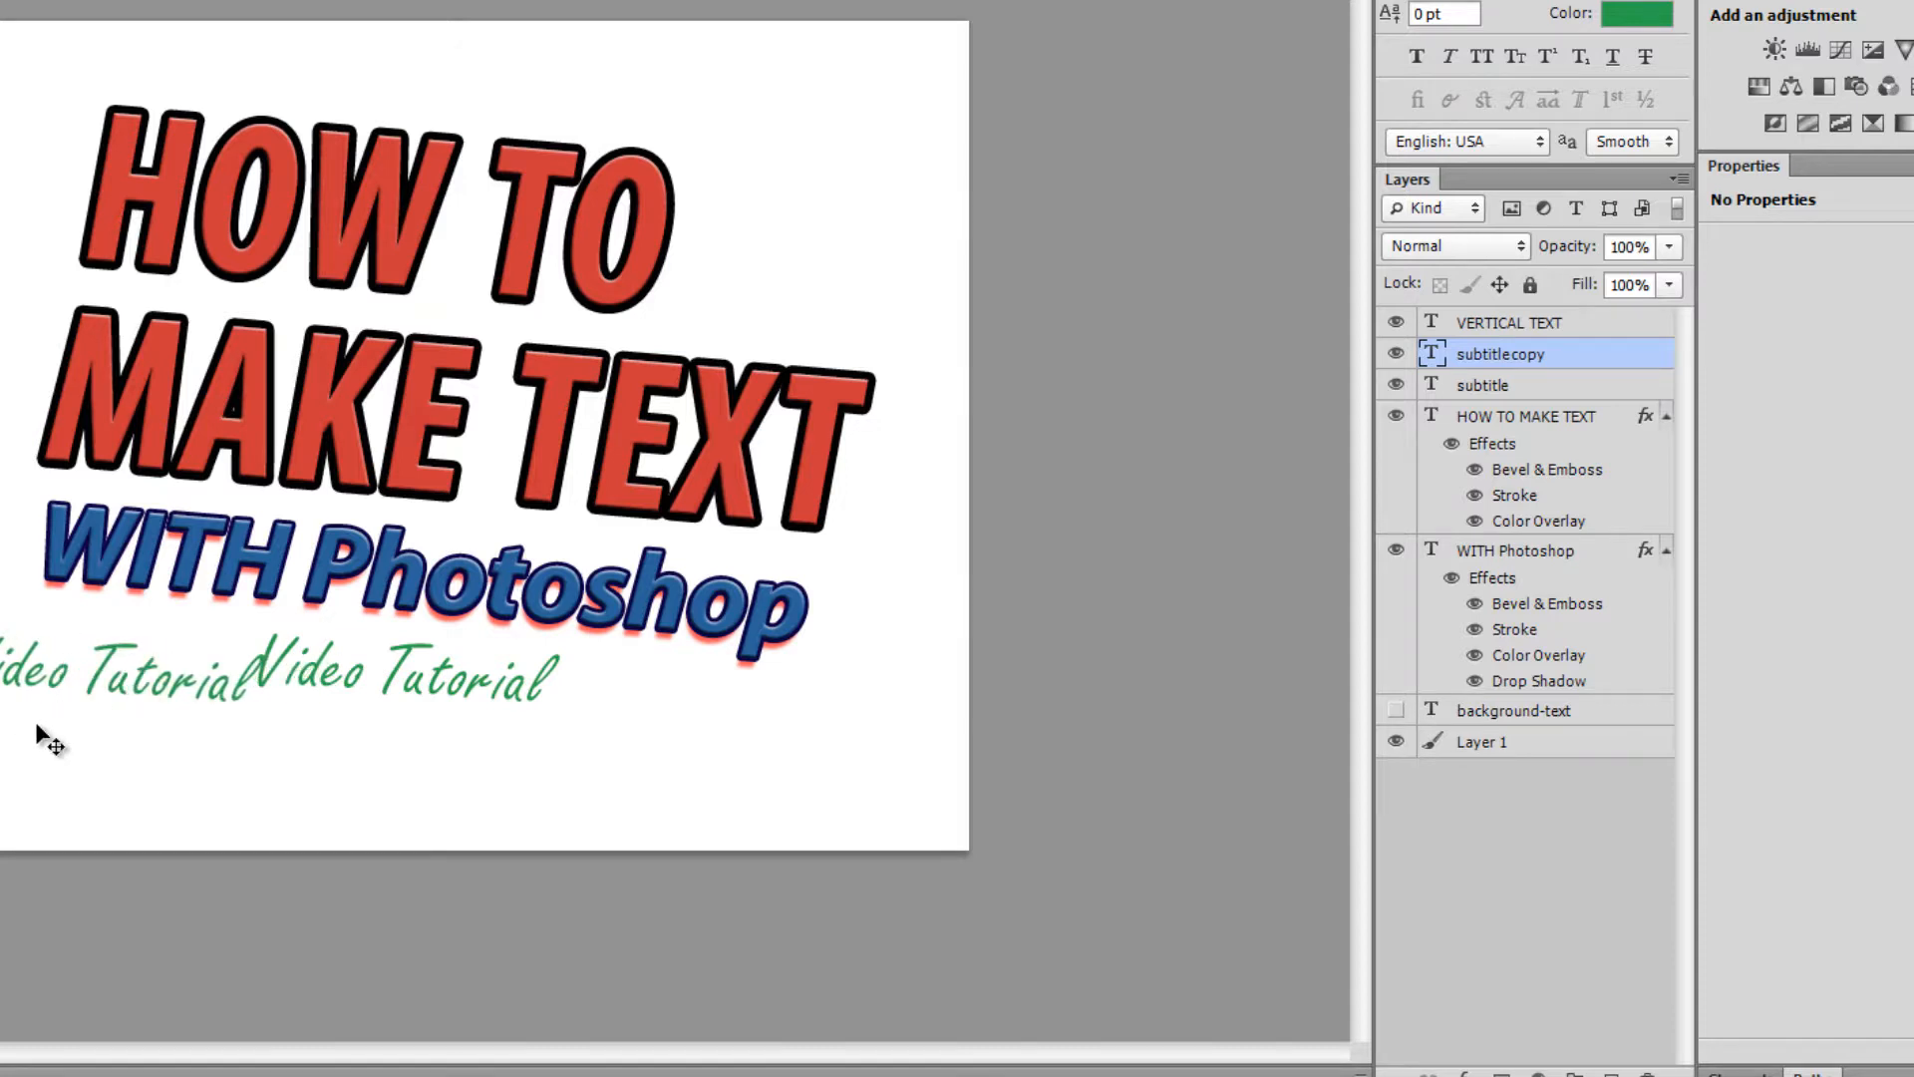
pyautogui.hotkey('ctrl', 'z')
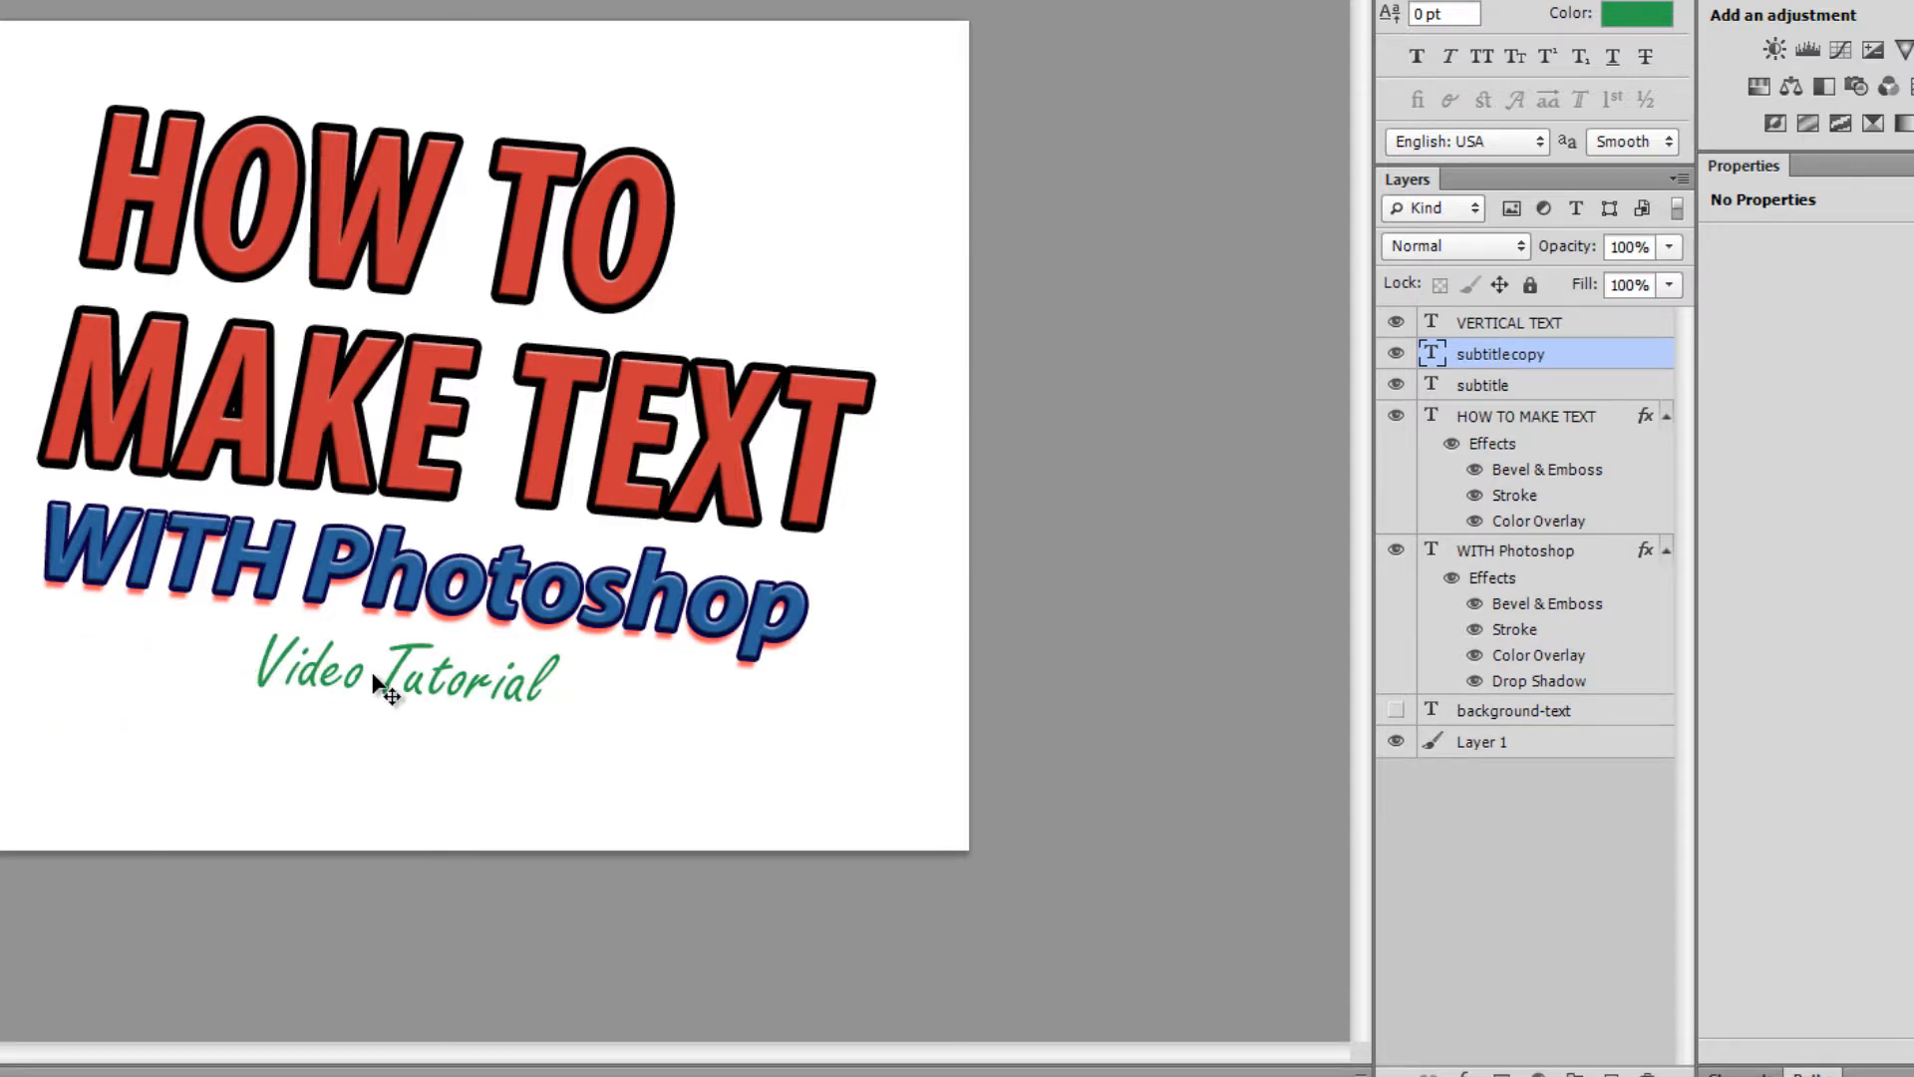
pyautogui.moveTo(374, 681); pyautogui.dragTo(359, 749)
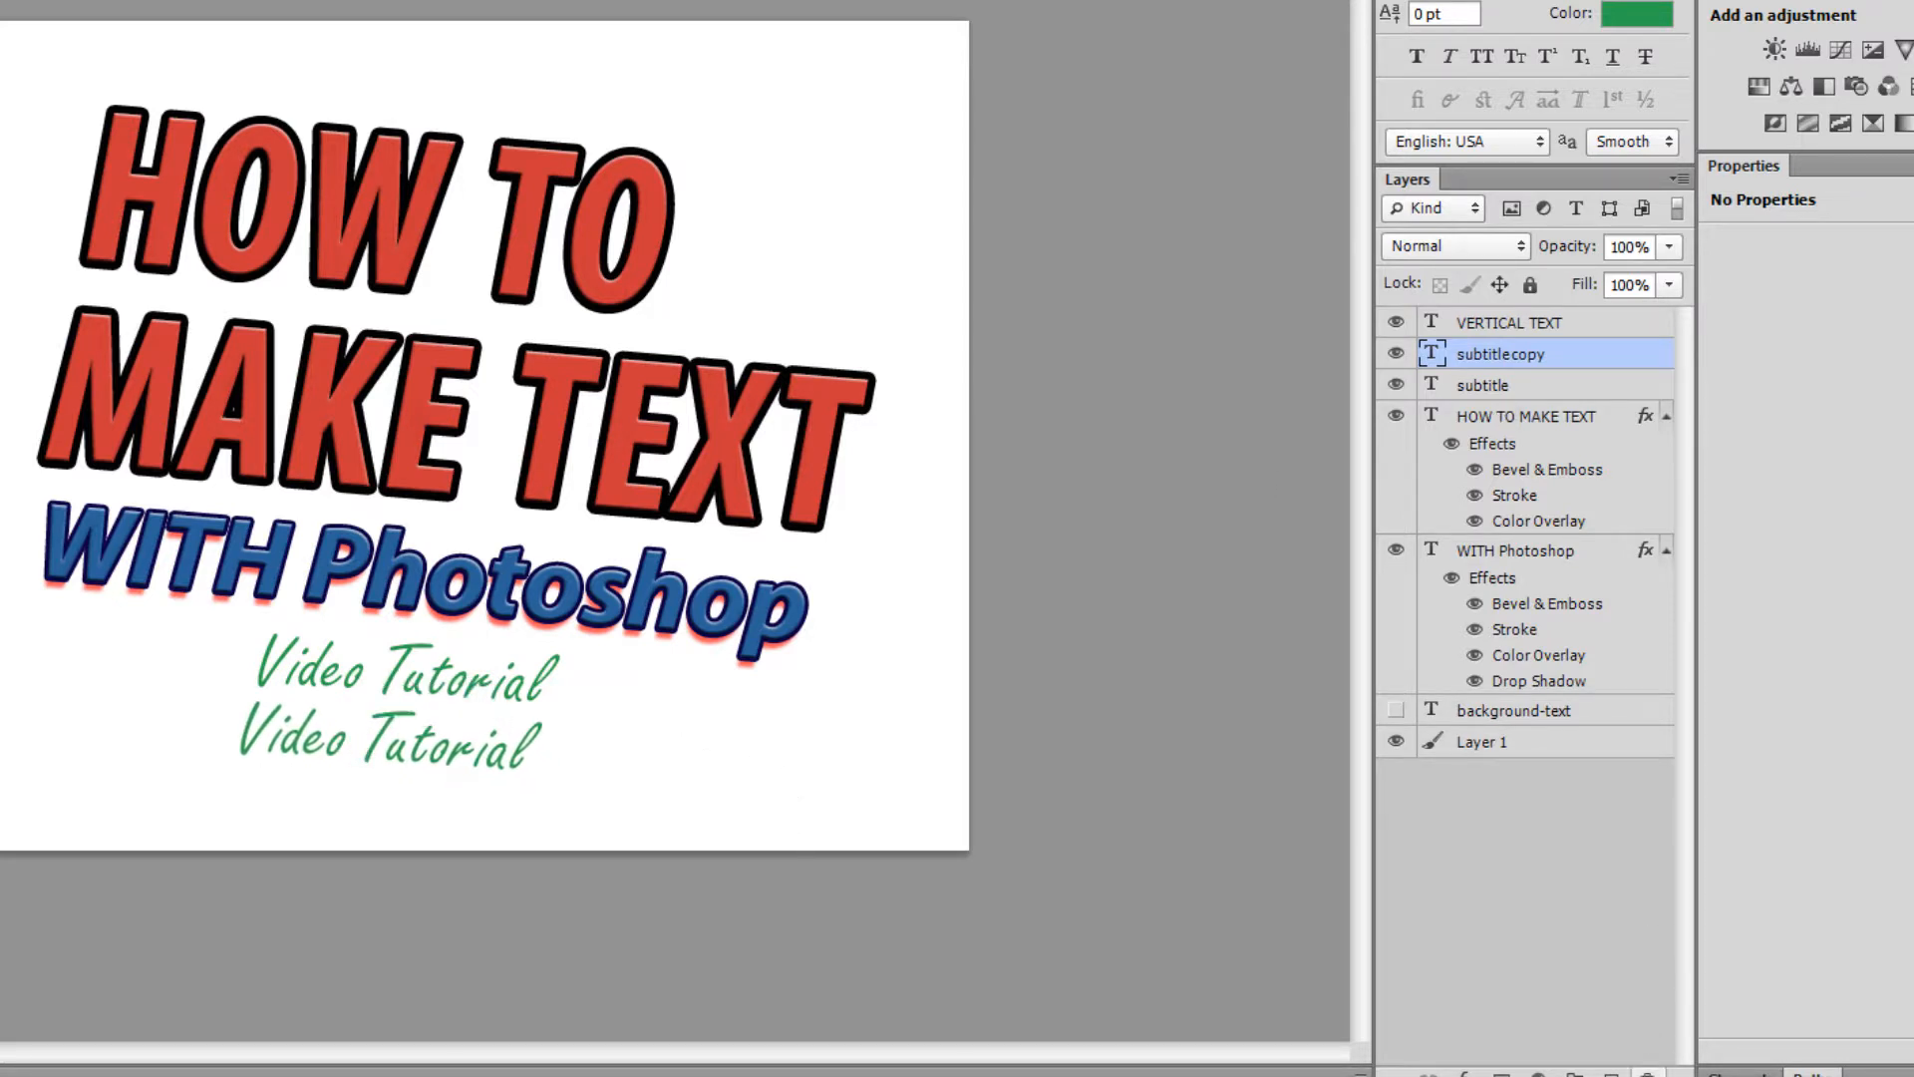
pyautogui.click(1648, 1071)
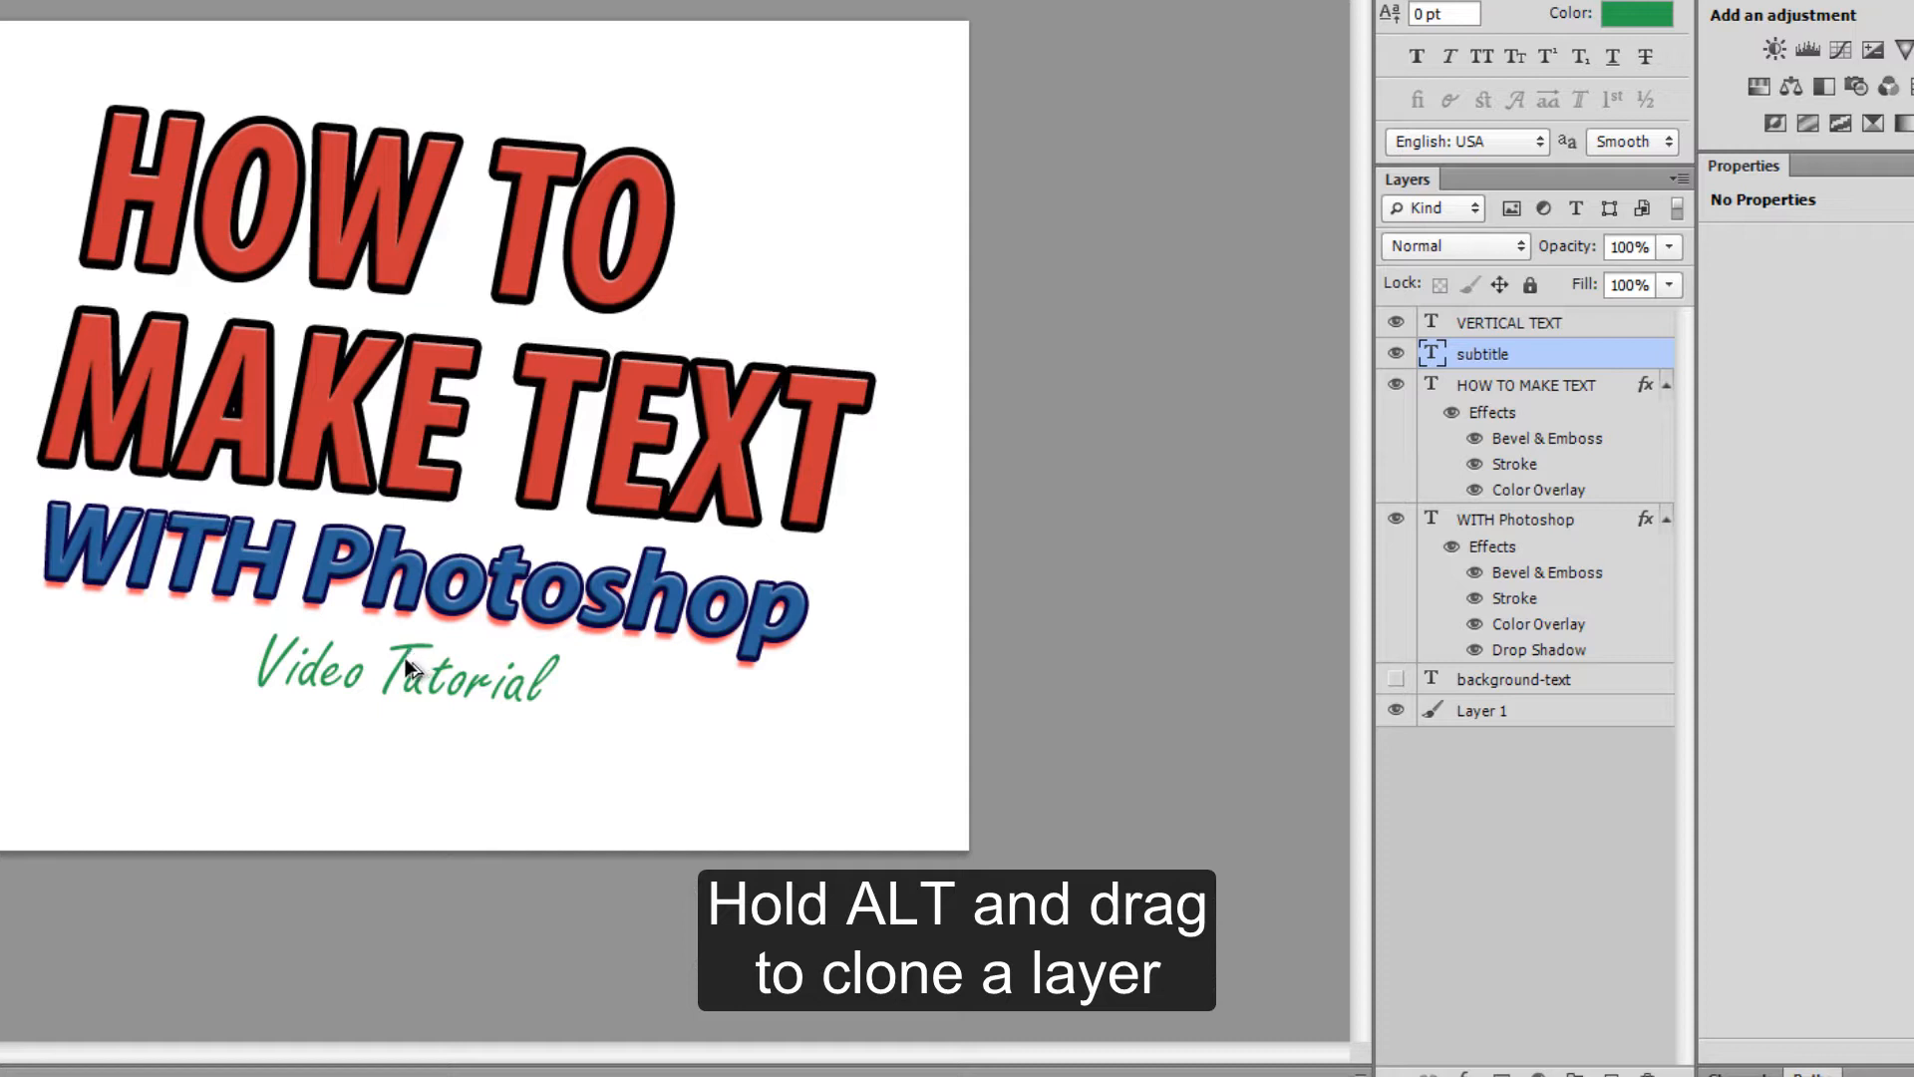
# - Clone the subtitle, delete the six test copies, and stack two copies straight below it
pyautogui.moveTo(404, 665)
pyautogui.mouseDown()
pyautogui.moveTo(404, 741)
pyautogui.moveTo(600, 770)
pyautogui.moveTo(781, 760)
pyautogui.moveTo(769, 750)
pyautogui.mouseUp()
pyautogui.moveTo(627, 806)
pyautogui.mouseDown()
pyautogui.moveTo(316, 809)
pyautogui.moveTo(150, 744)
pyautogui.moveTo(55, 734)
pyautogui.moveTo(35, 653)
pyautogui.mouseUp()
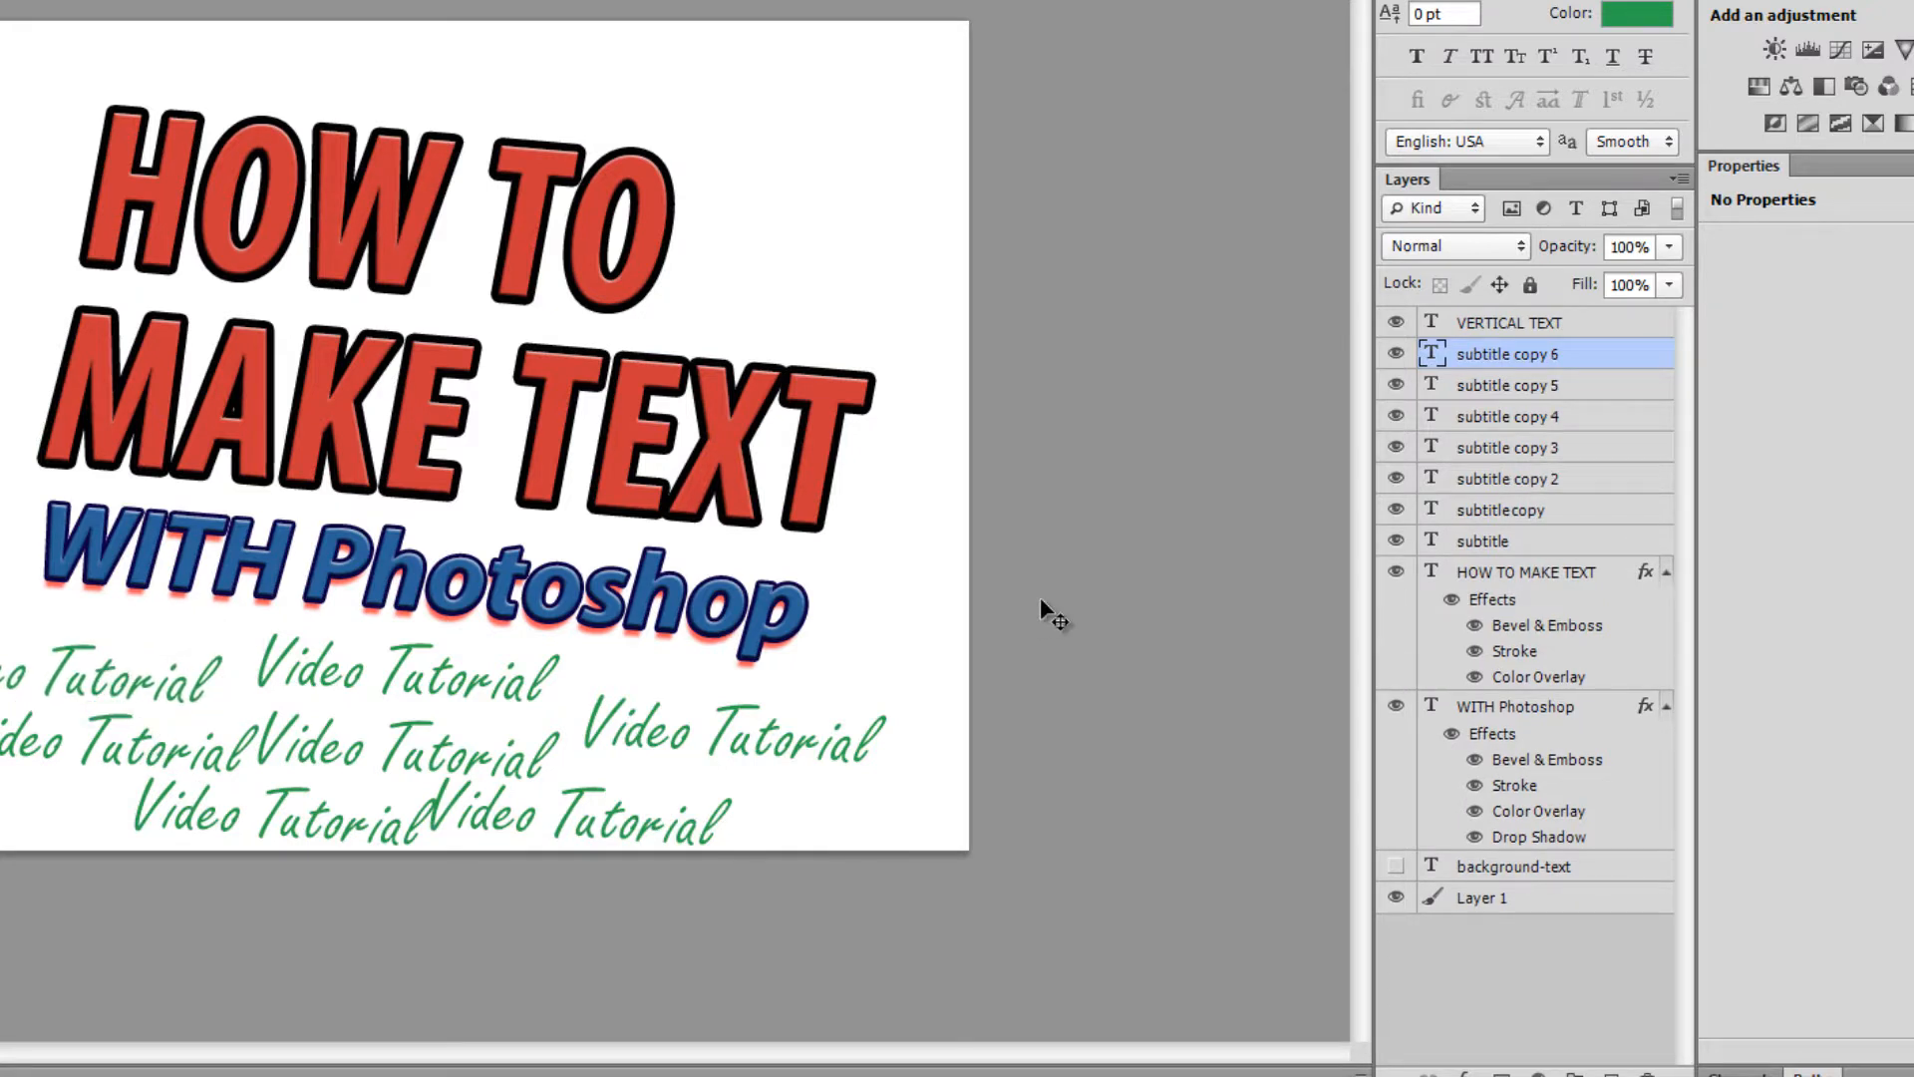
pyautogui.keyDown('shift'); pyautogui.click(1539, 514); pyautogui.keyUp('shift')
pyautogui.press('Delete')
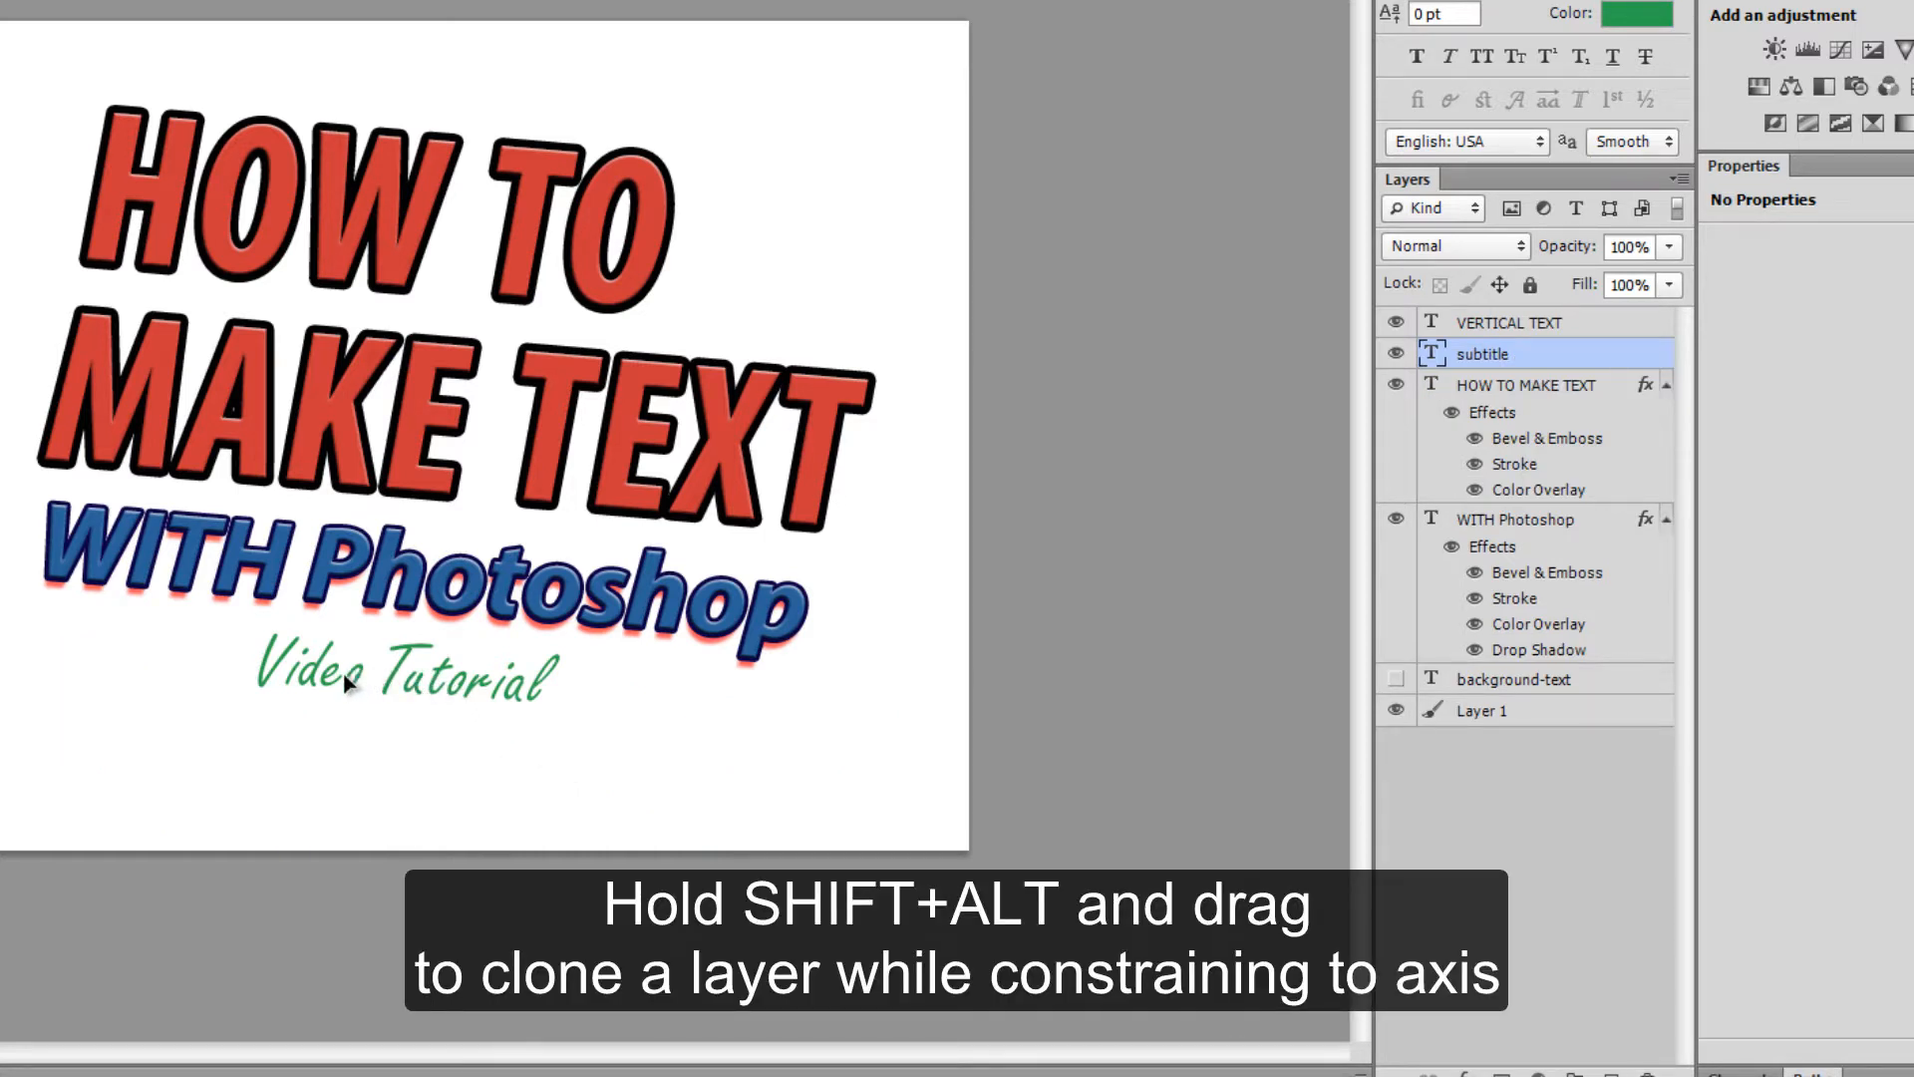
pyautogui.moveTo(346, 682); pyautogui.dragTo(339, 745)
pyautogui.moveTo(487, 750); pyautogui.dragTo(467, 830)
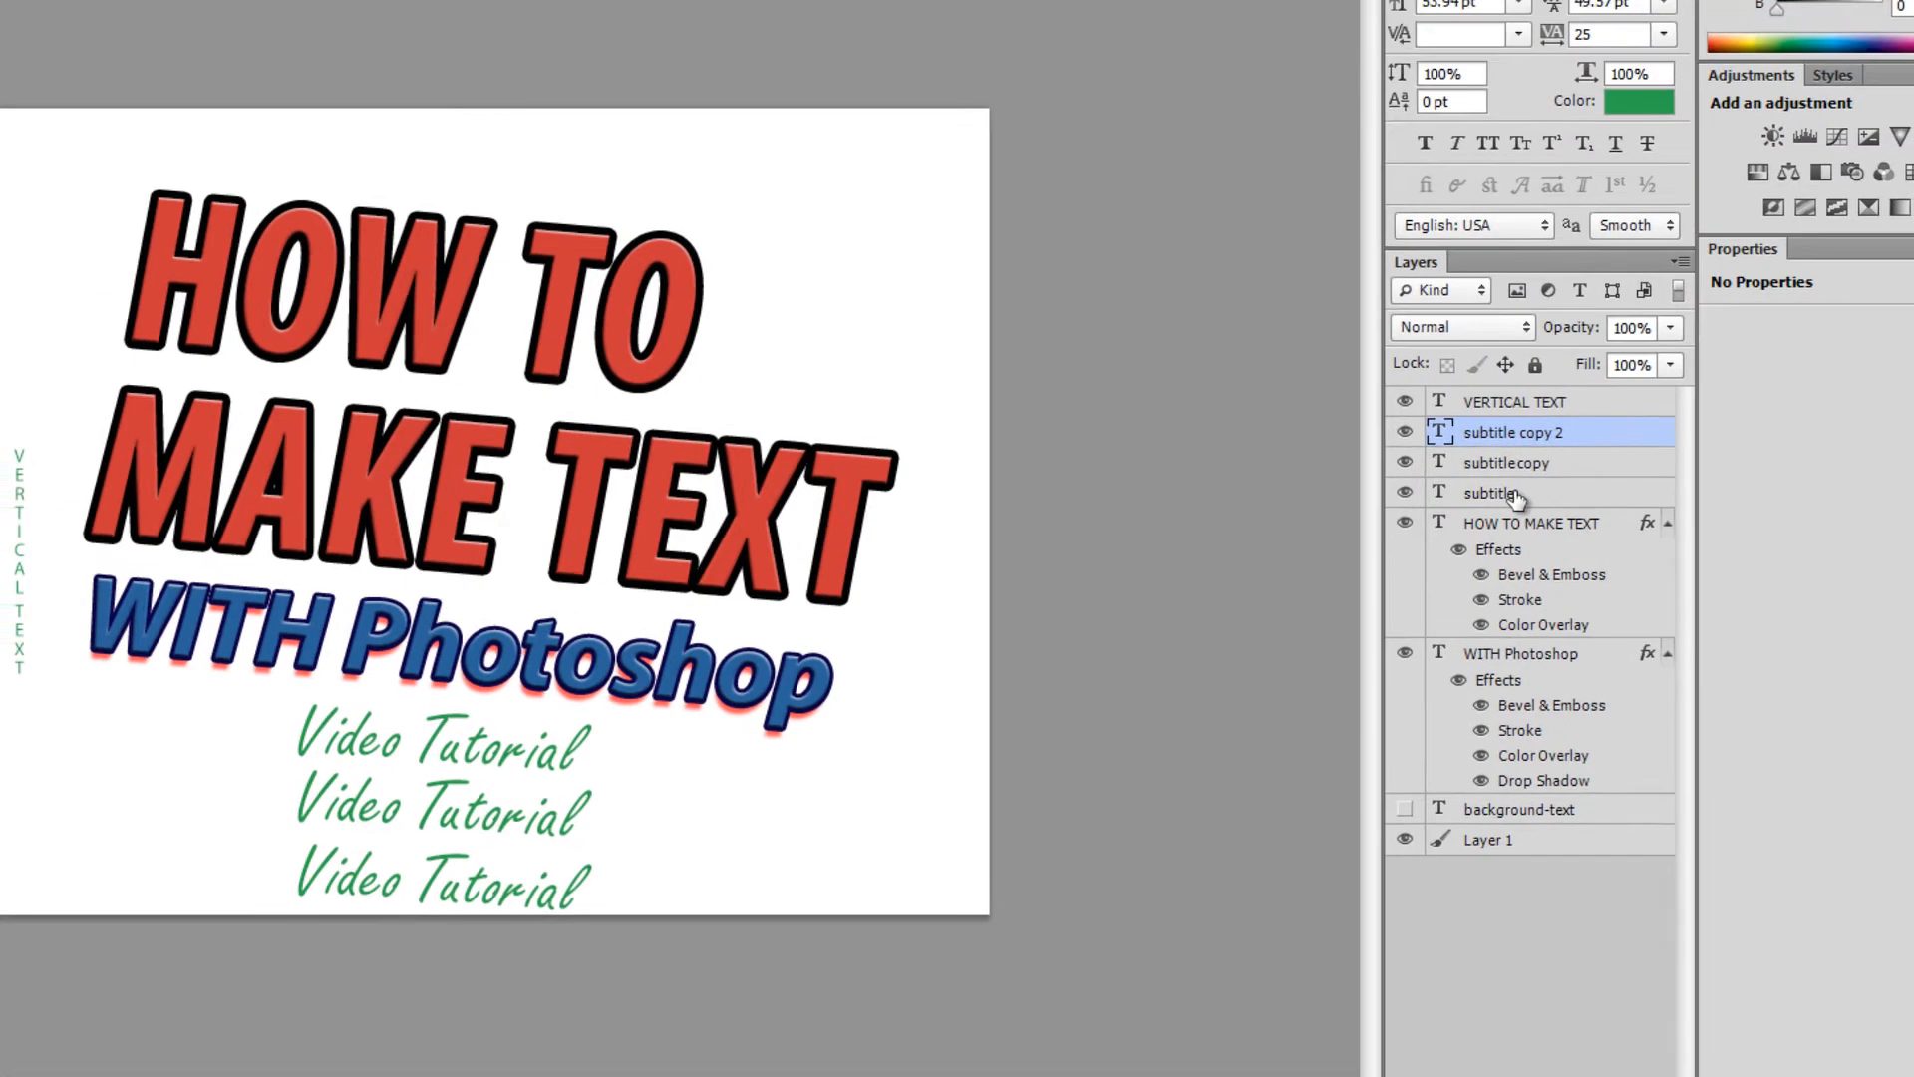
# - Distribute the three Video Tutorial lines' vertical centers and shift the middle line
pyautogui.keyDown('shift'); pyautogui.click(1513, 417); pyautogui.keyUp('shift')
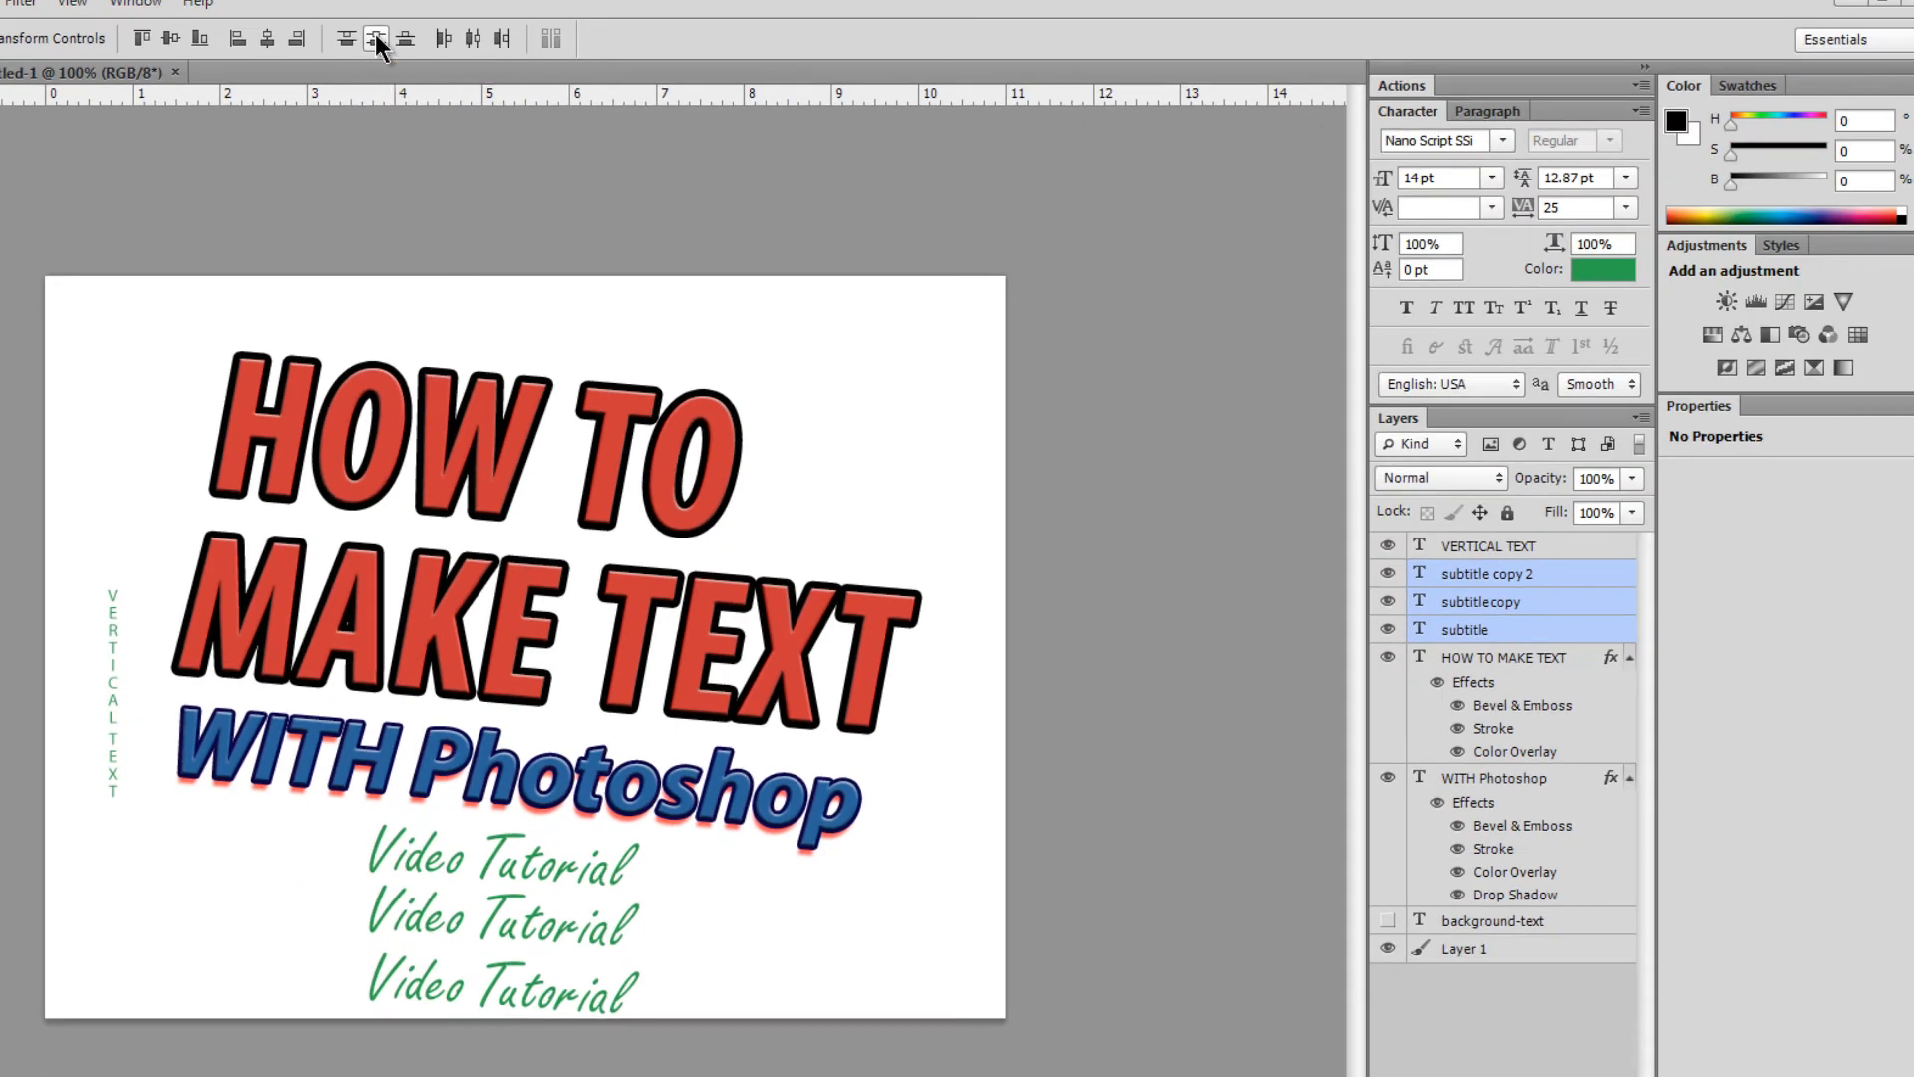
pyautogui.click(659, 66)
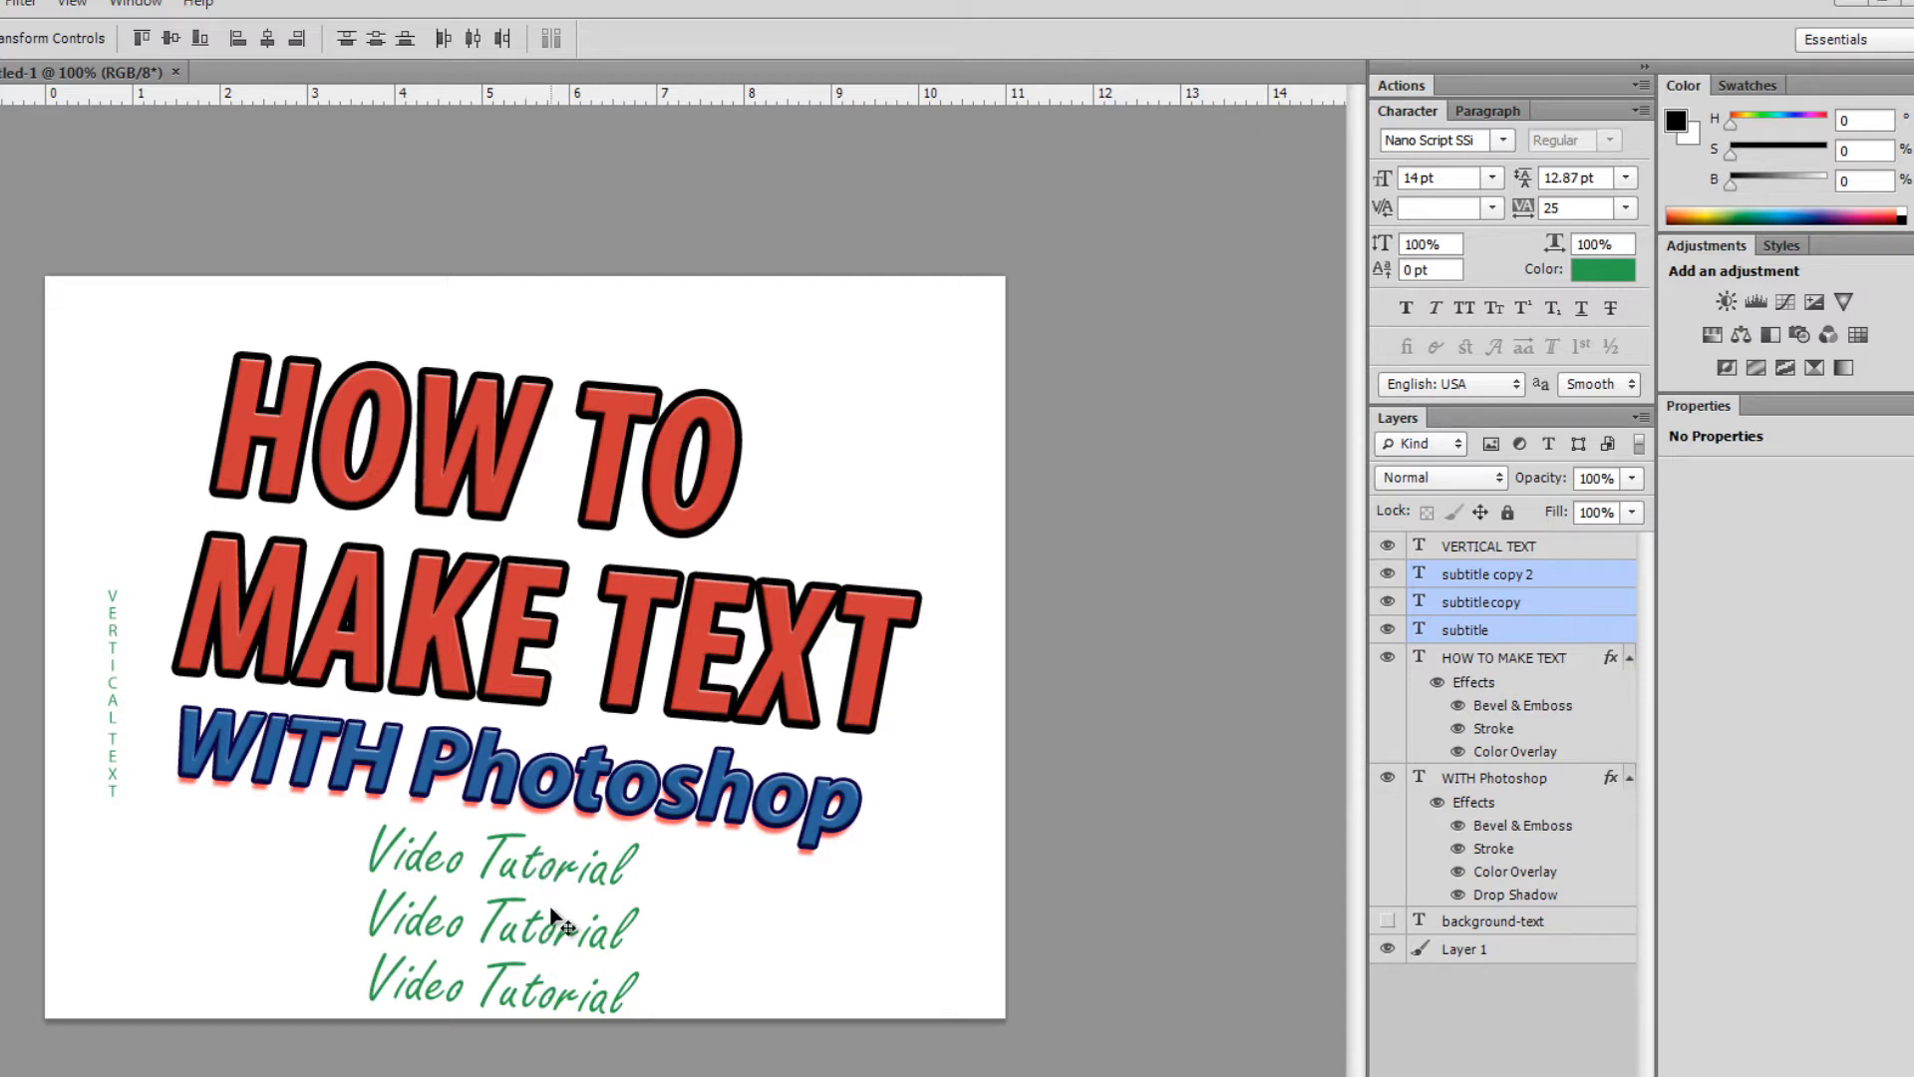
pyautogui.click(1517, 610)
pyautogui.moveTo(554, 931); pyautogui.dragTo(524, 920)
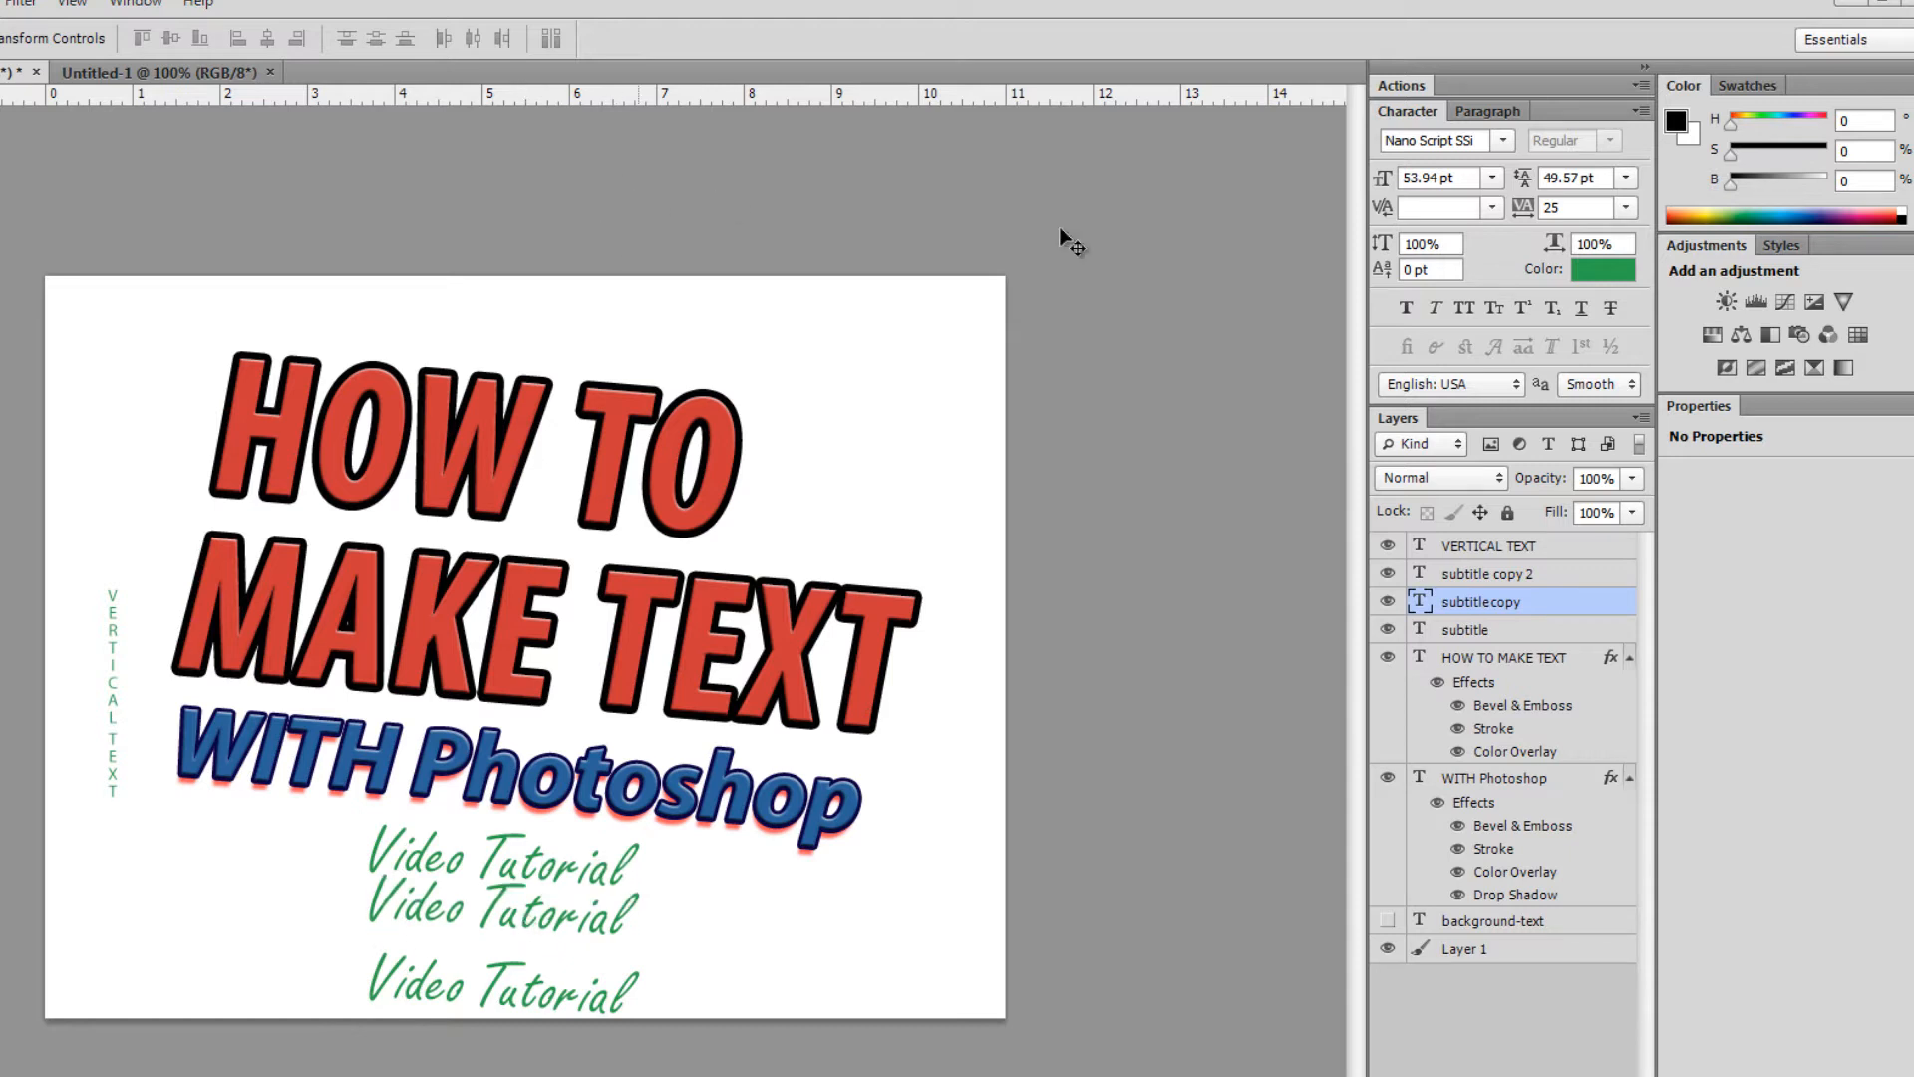
# - Reselect all three subtitle layers, distribute them evenly again, then select subtitle copy
pyautogui.click(1478, 578)
pyautogui.keyDown('shift'); pyautogui.click(1479, 635); pyautogui.keyUp('shift')
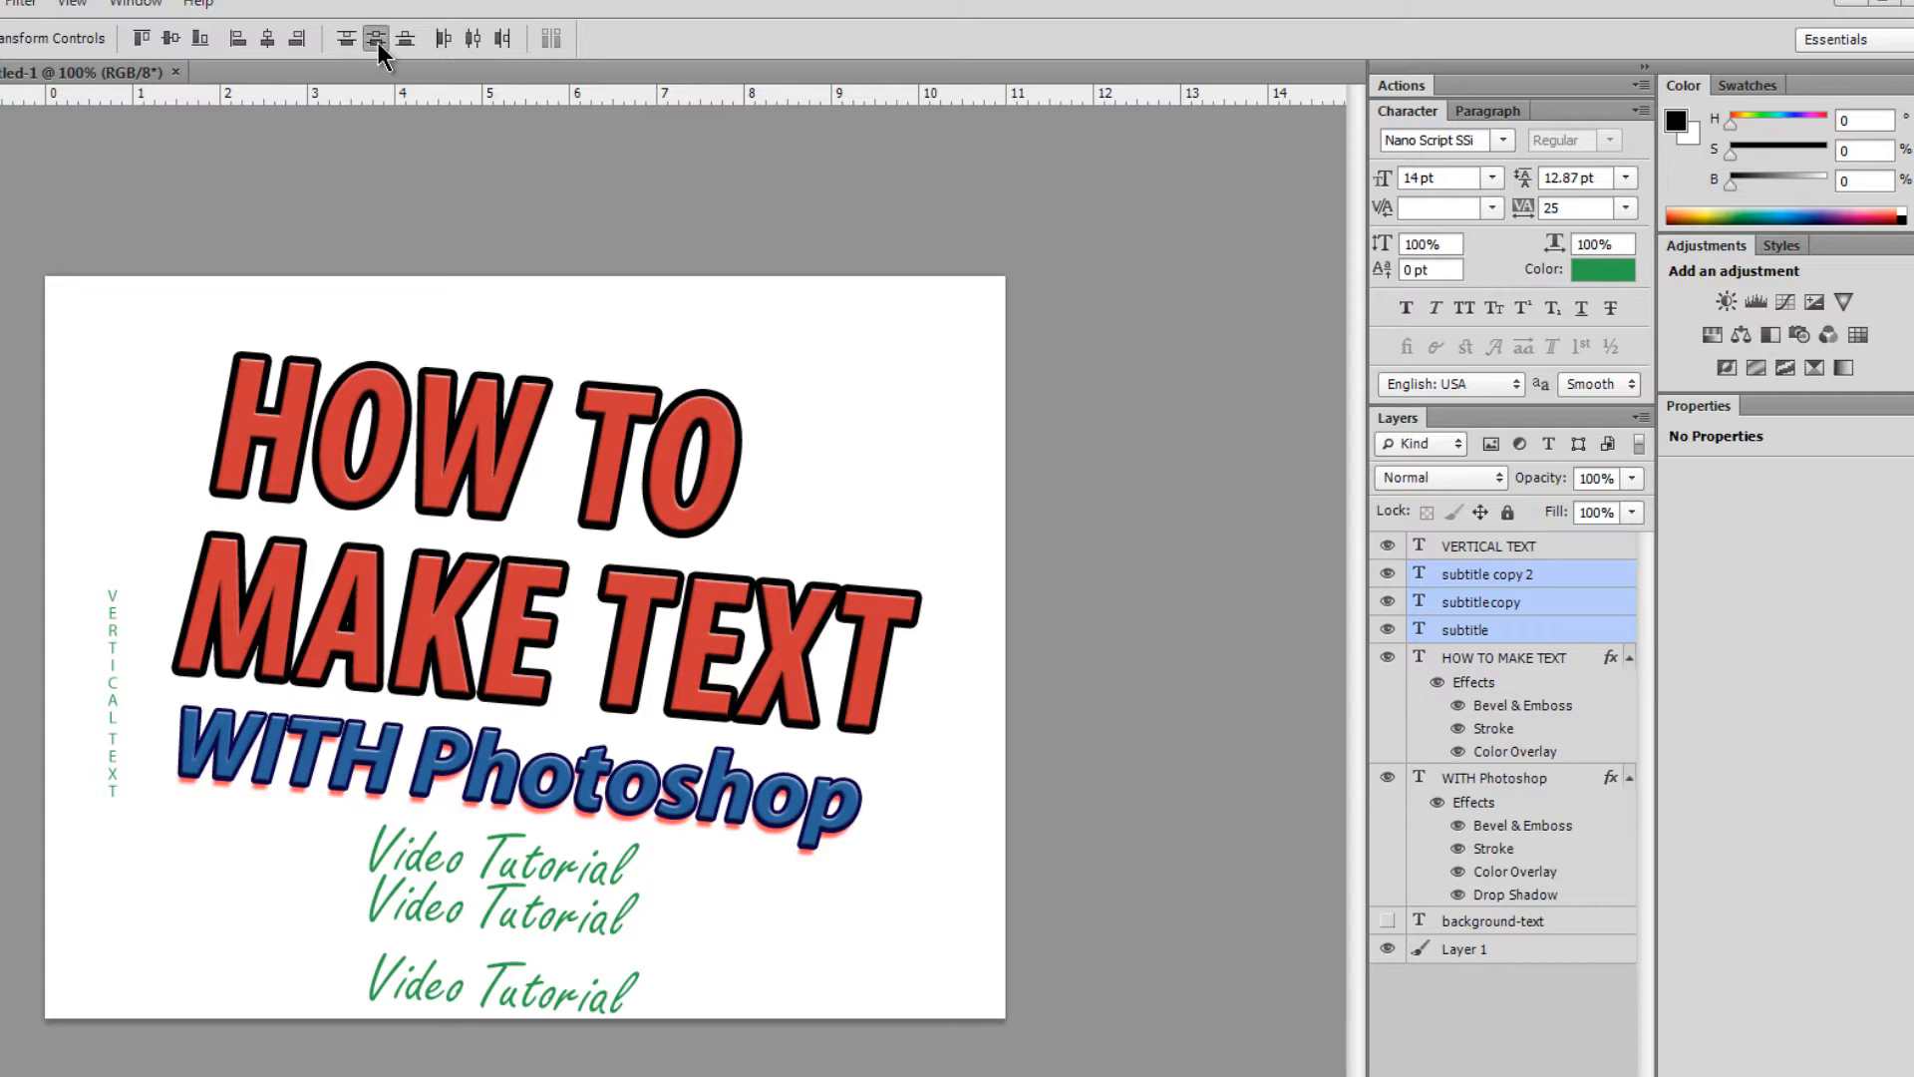
pyautogui.click(377, 40)
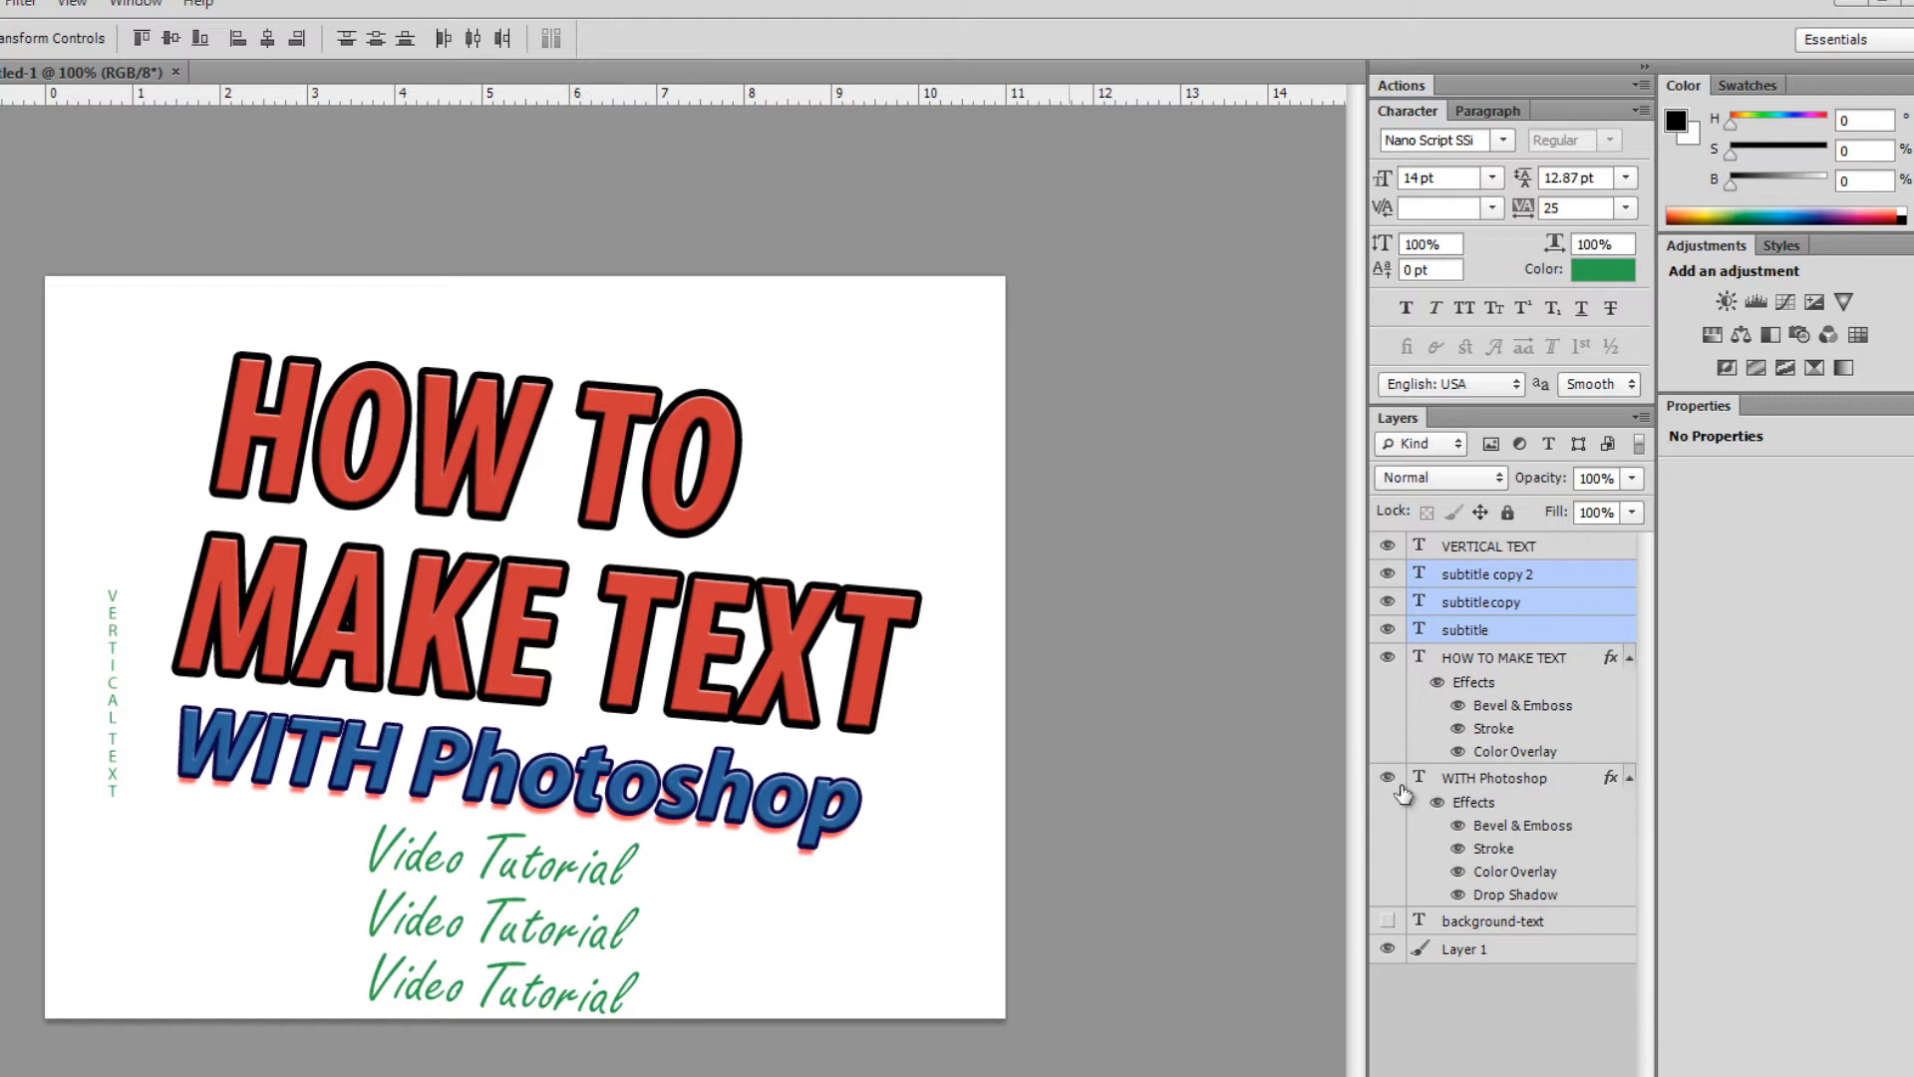
pyautogui.click(1491, 611)
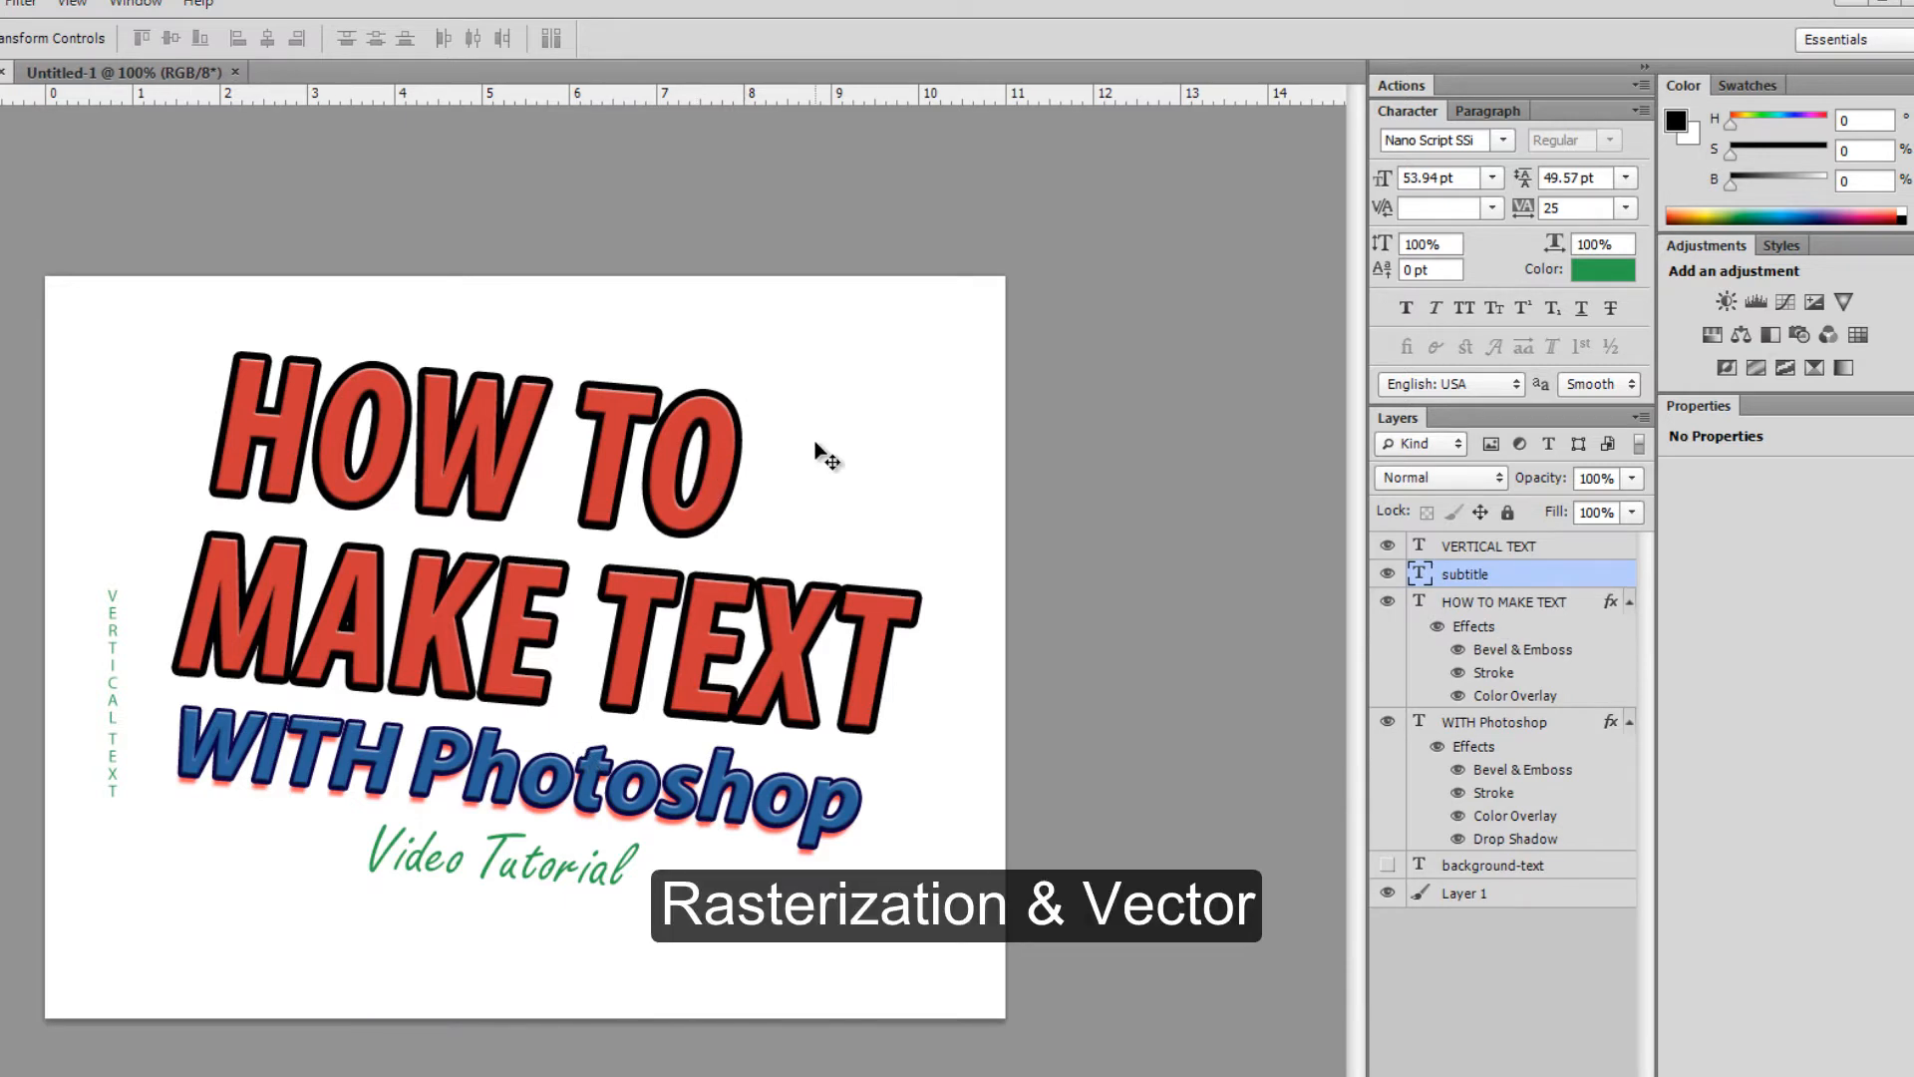
# - Select VERTICAL TEXT through WITH Photoshop and apply Rasterize Type to all four layers
pyautogui.click(1458, 550)
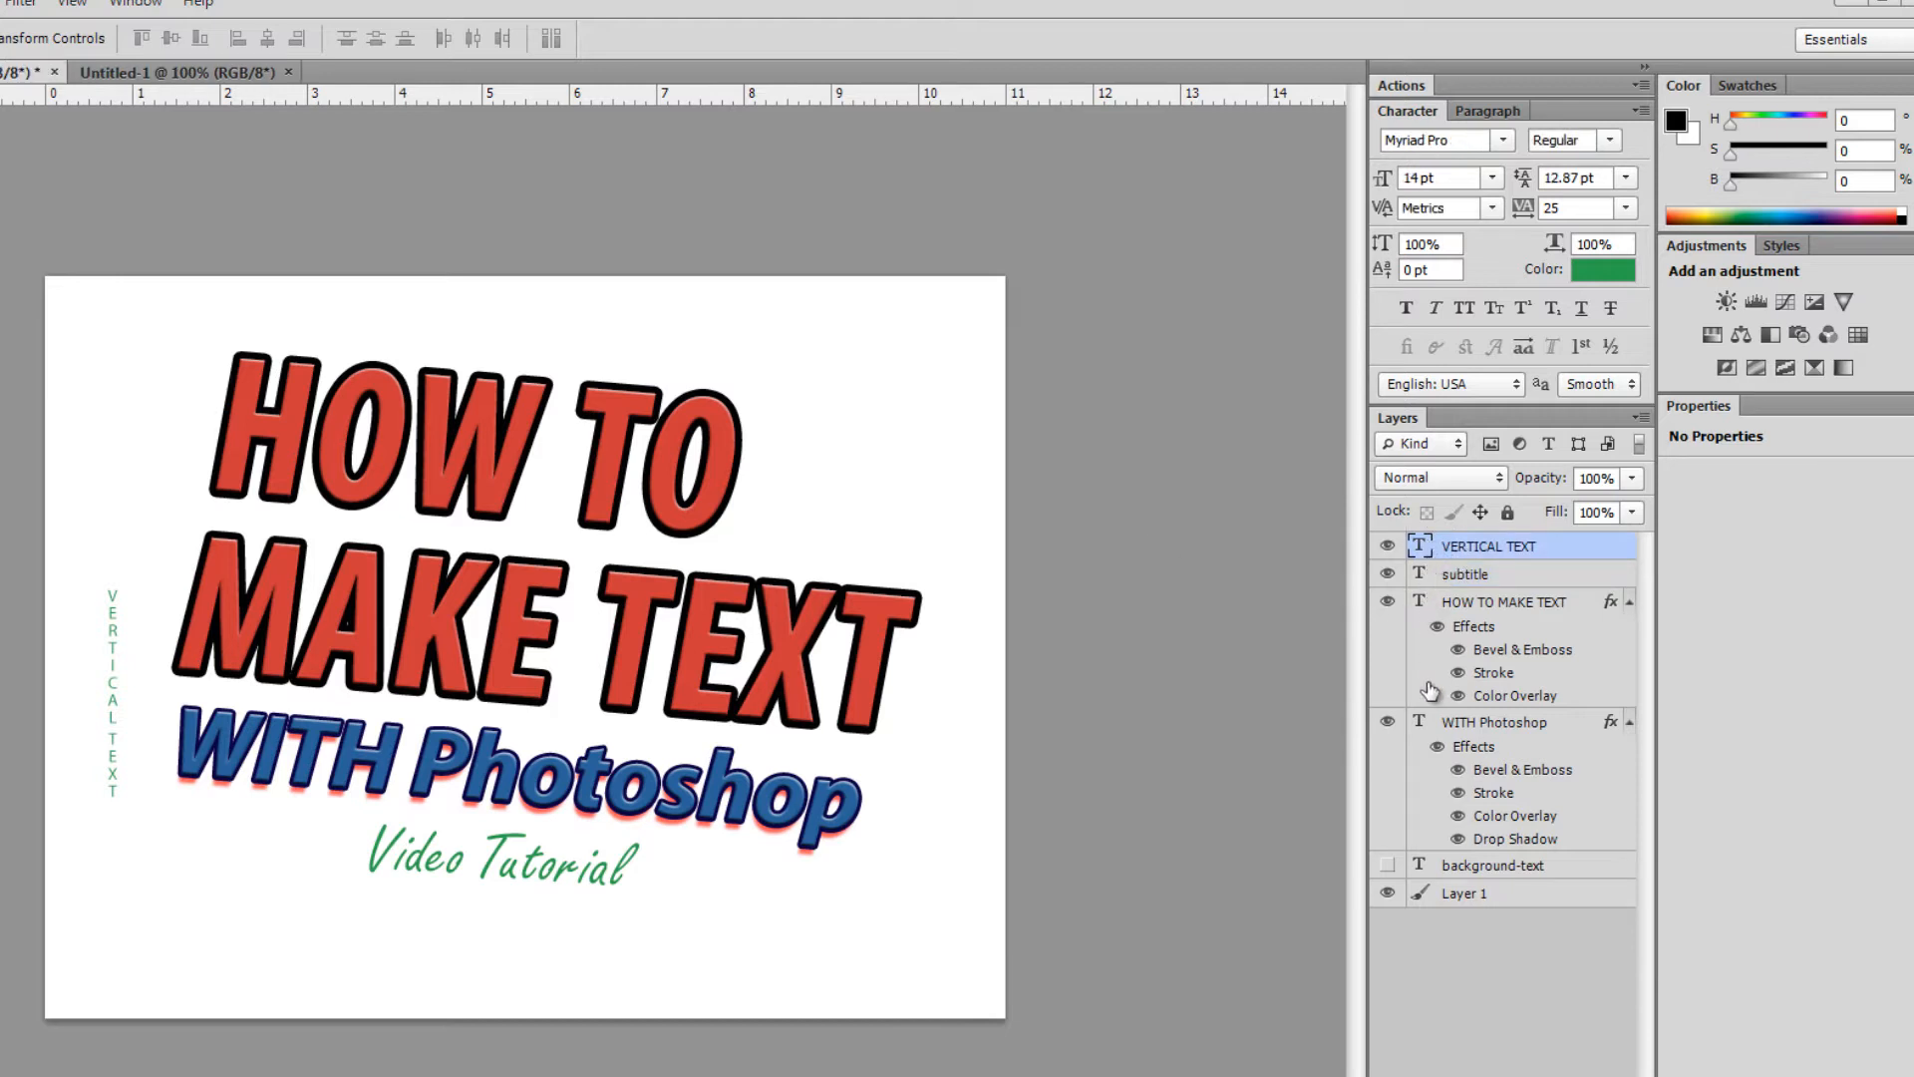
pyautogui.click(1422, 730)
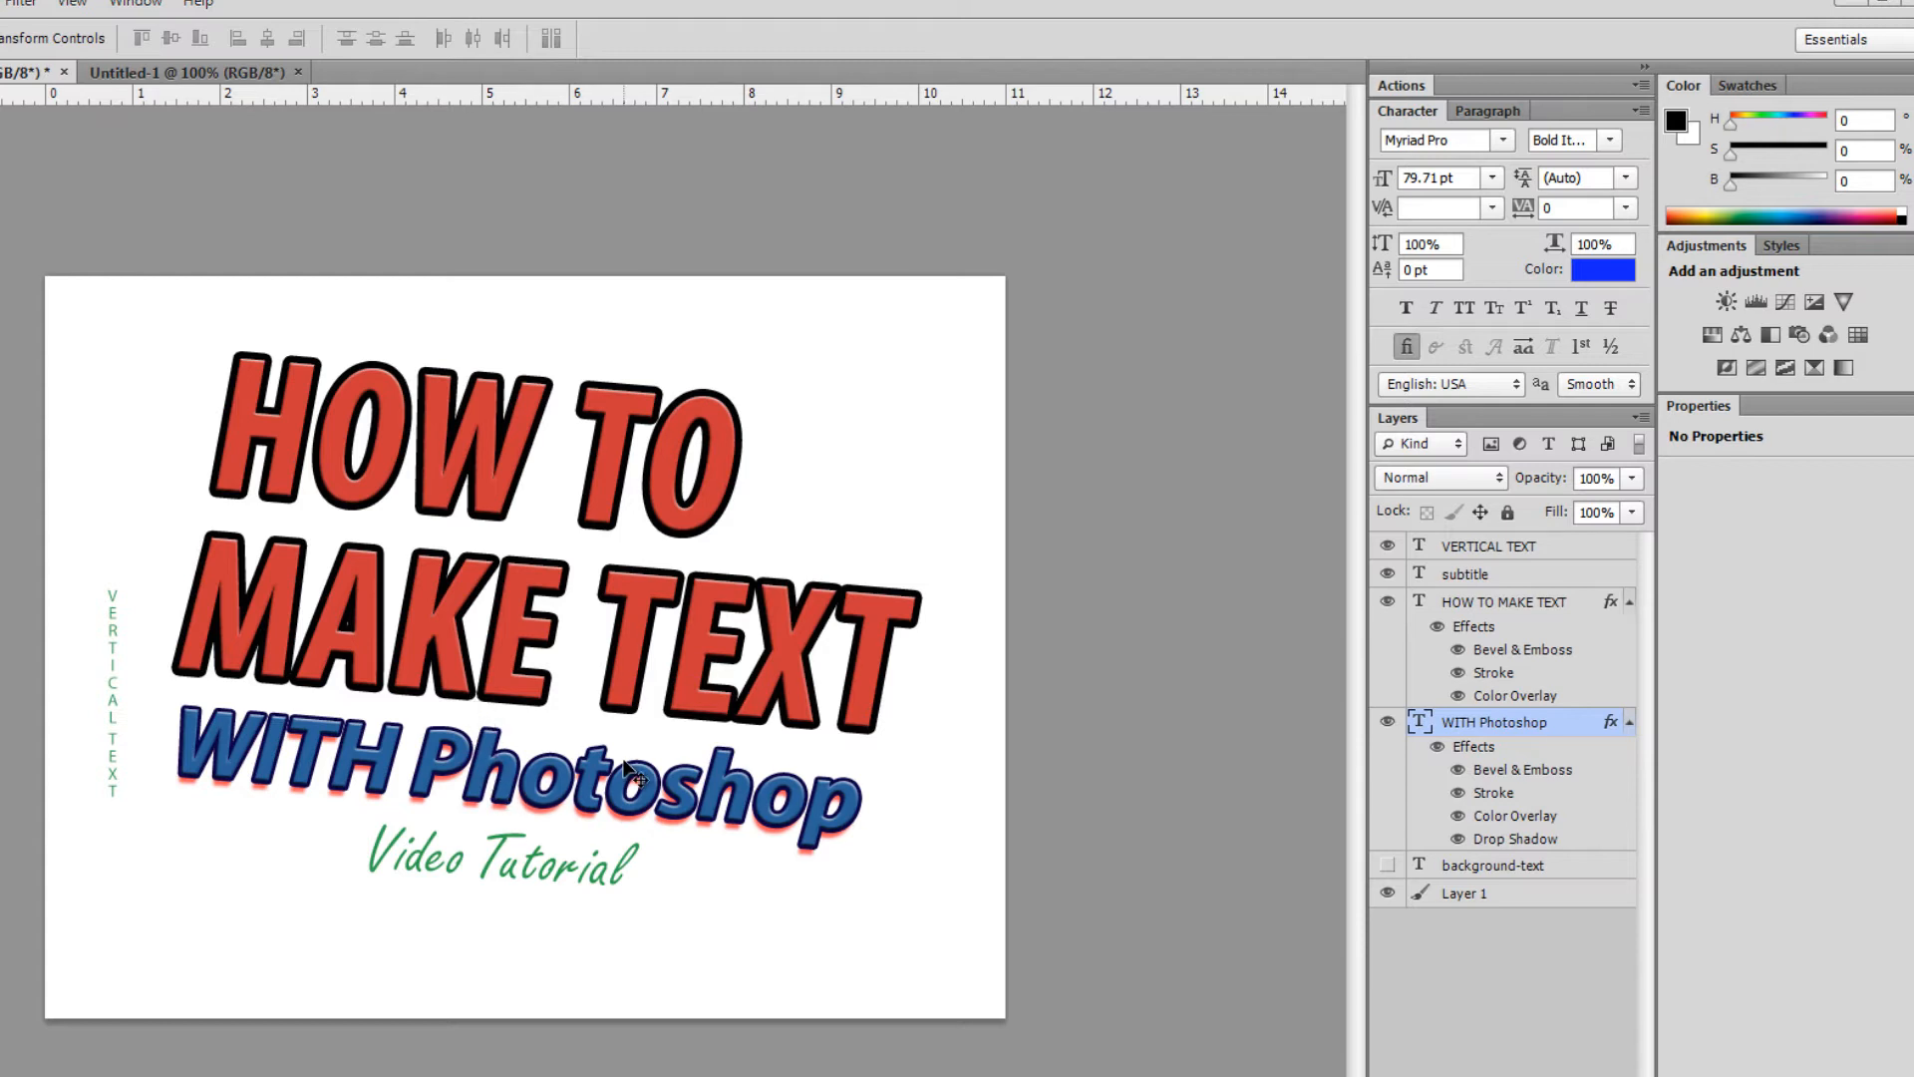
pyautogui.click(1474, 549)
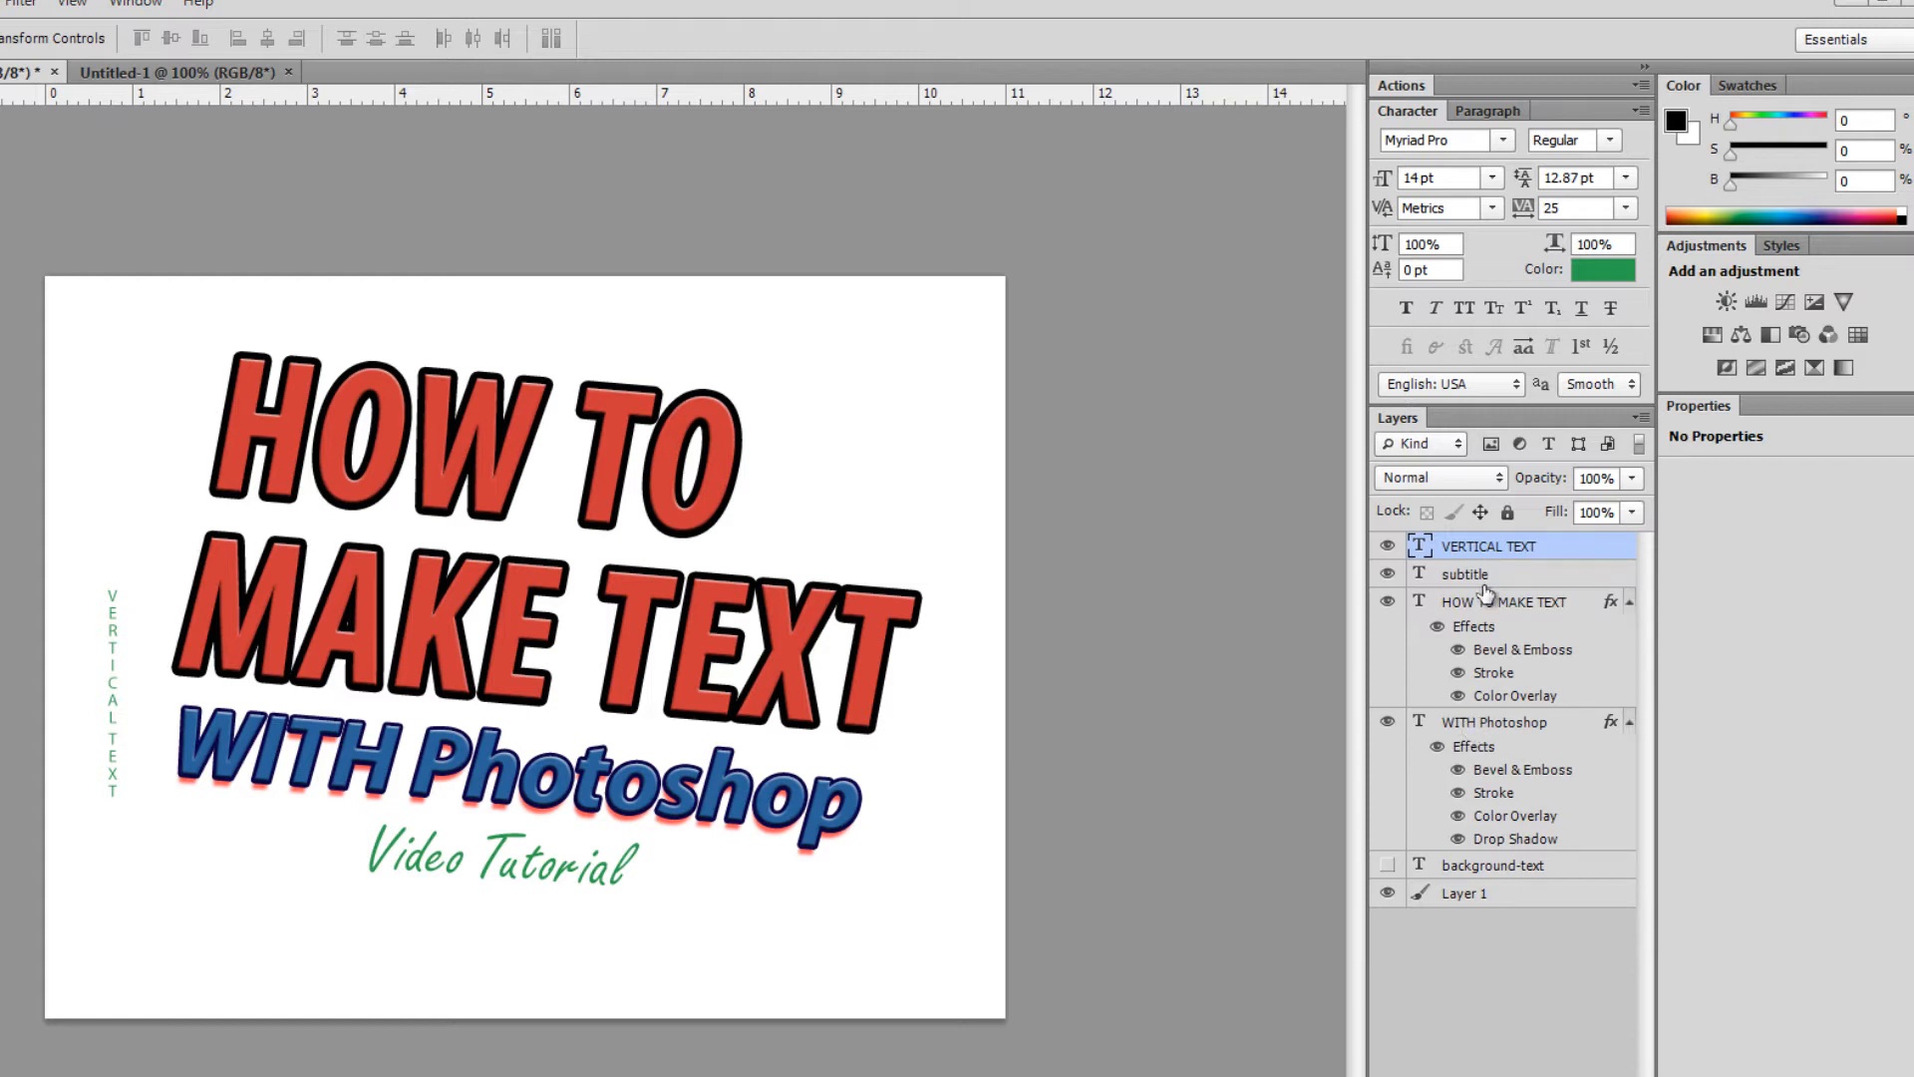
pyautogui.rightClick(1466, 550)
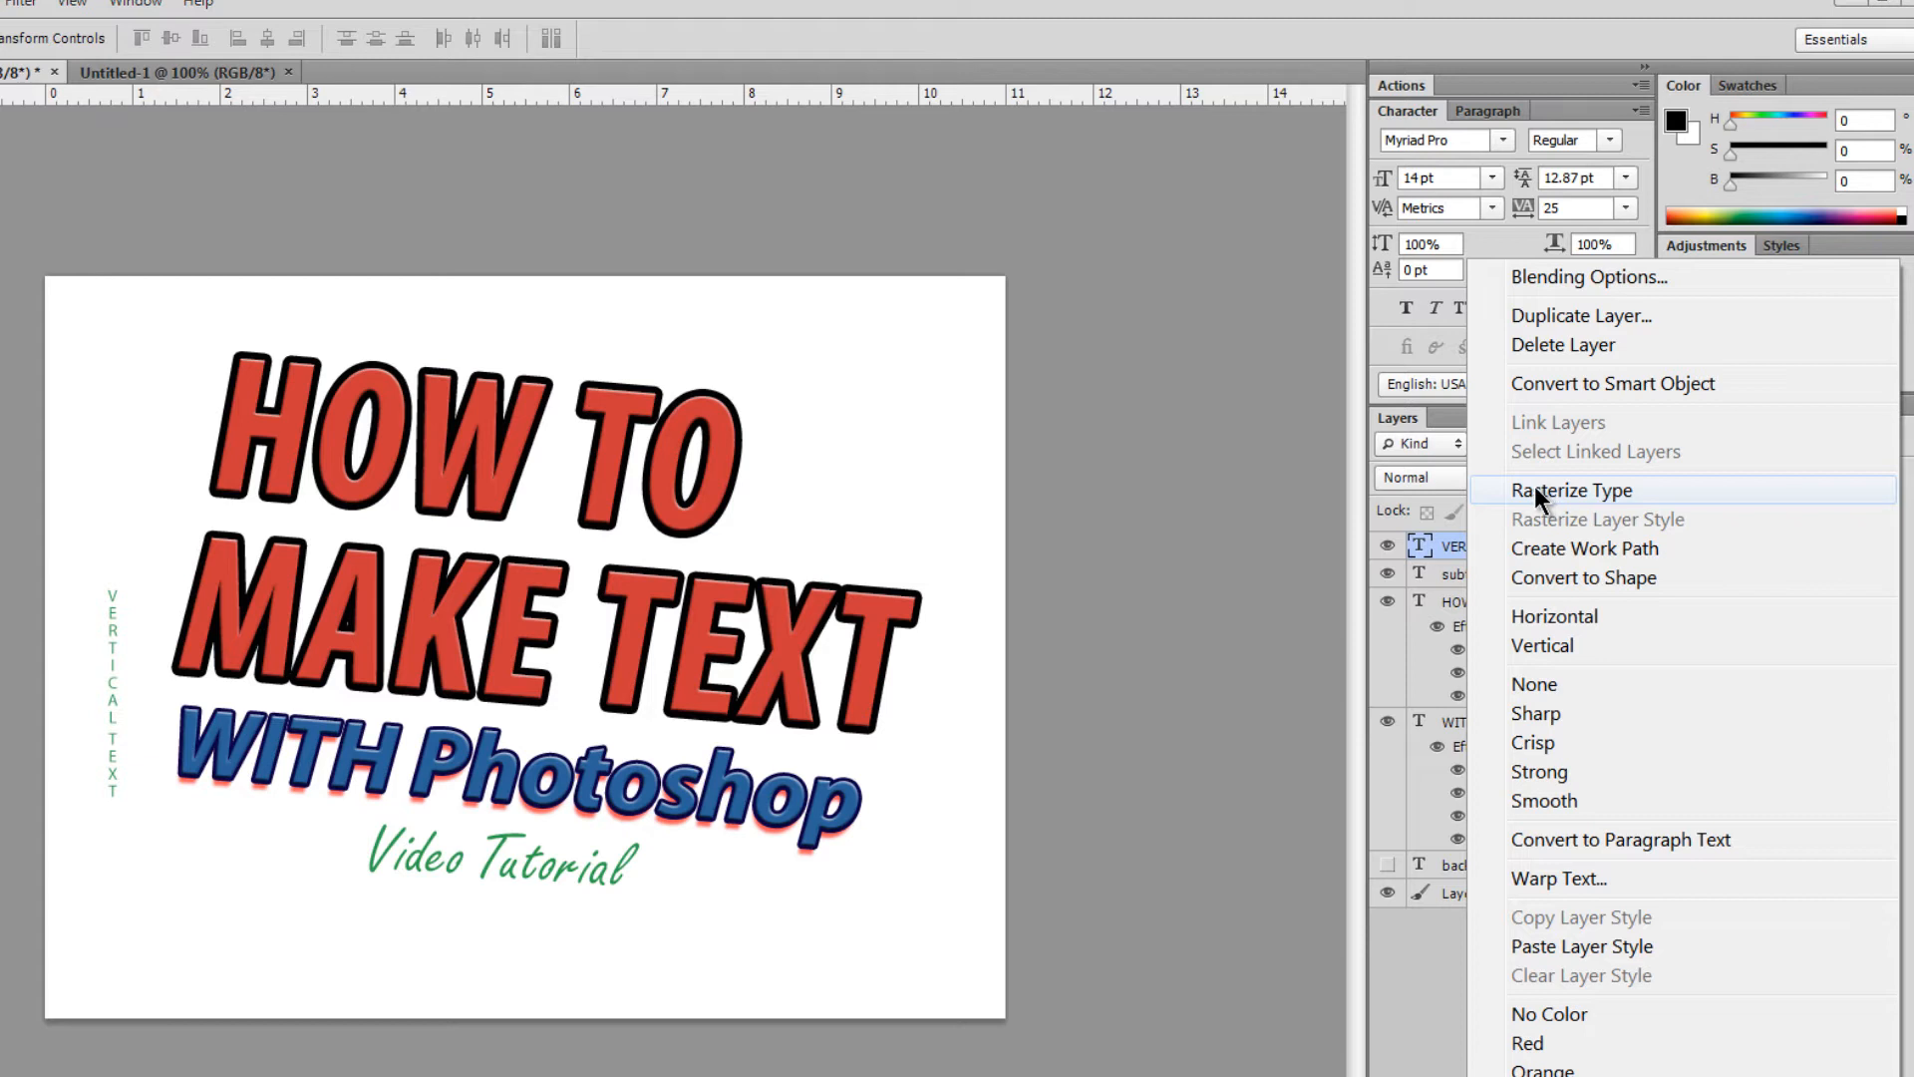
pyautogui.click(1454, 428)
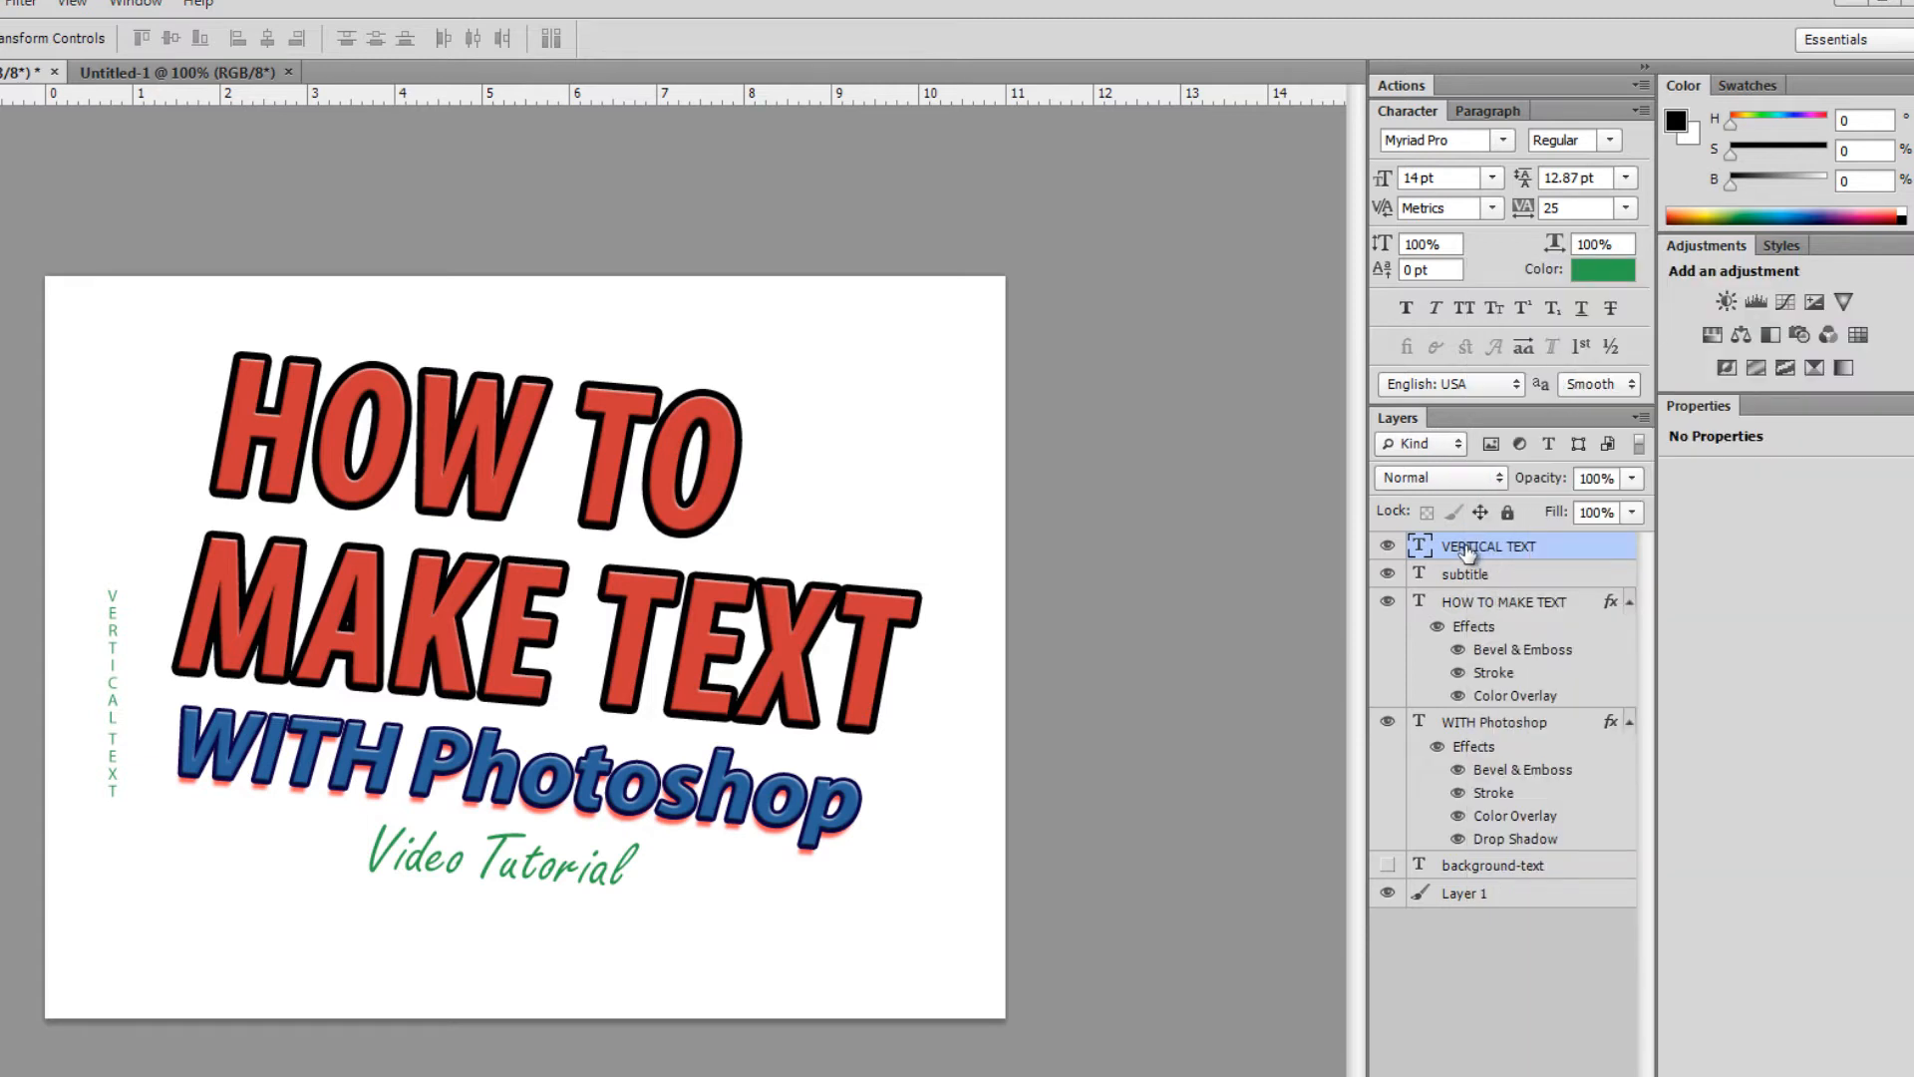
pyautogui.keyDown('shift'); pyautogui.click(1464, 731); pyautogui.keyUp('shift')
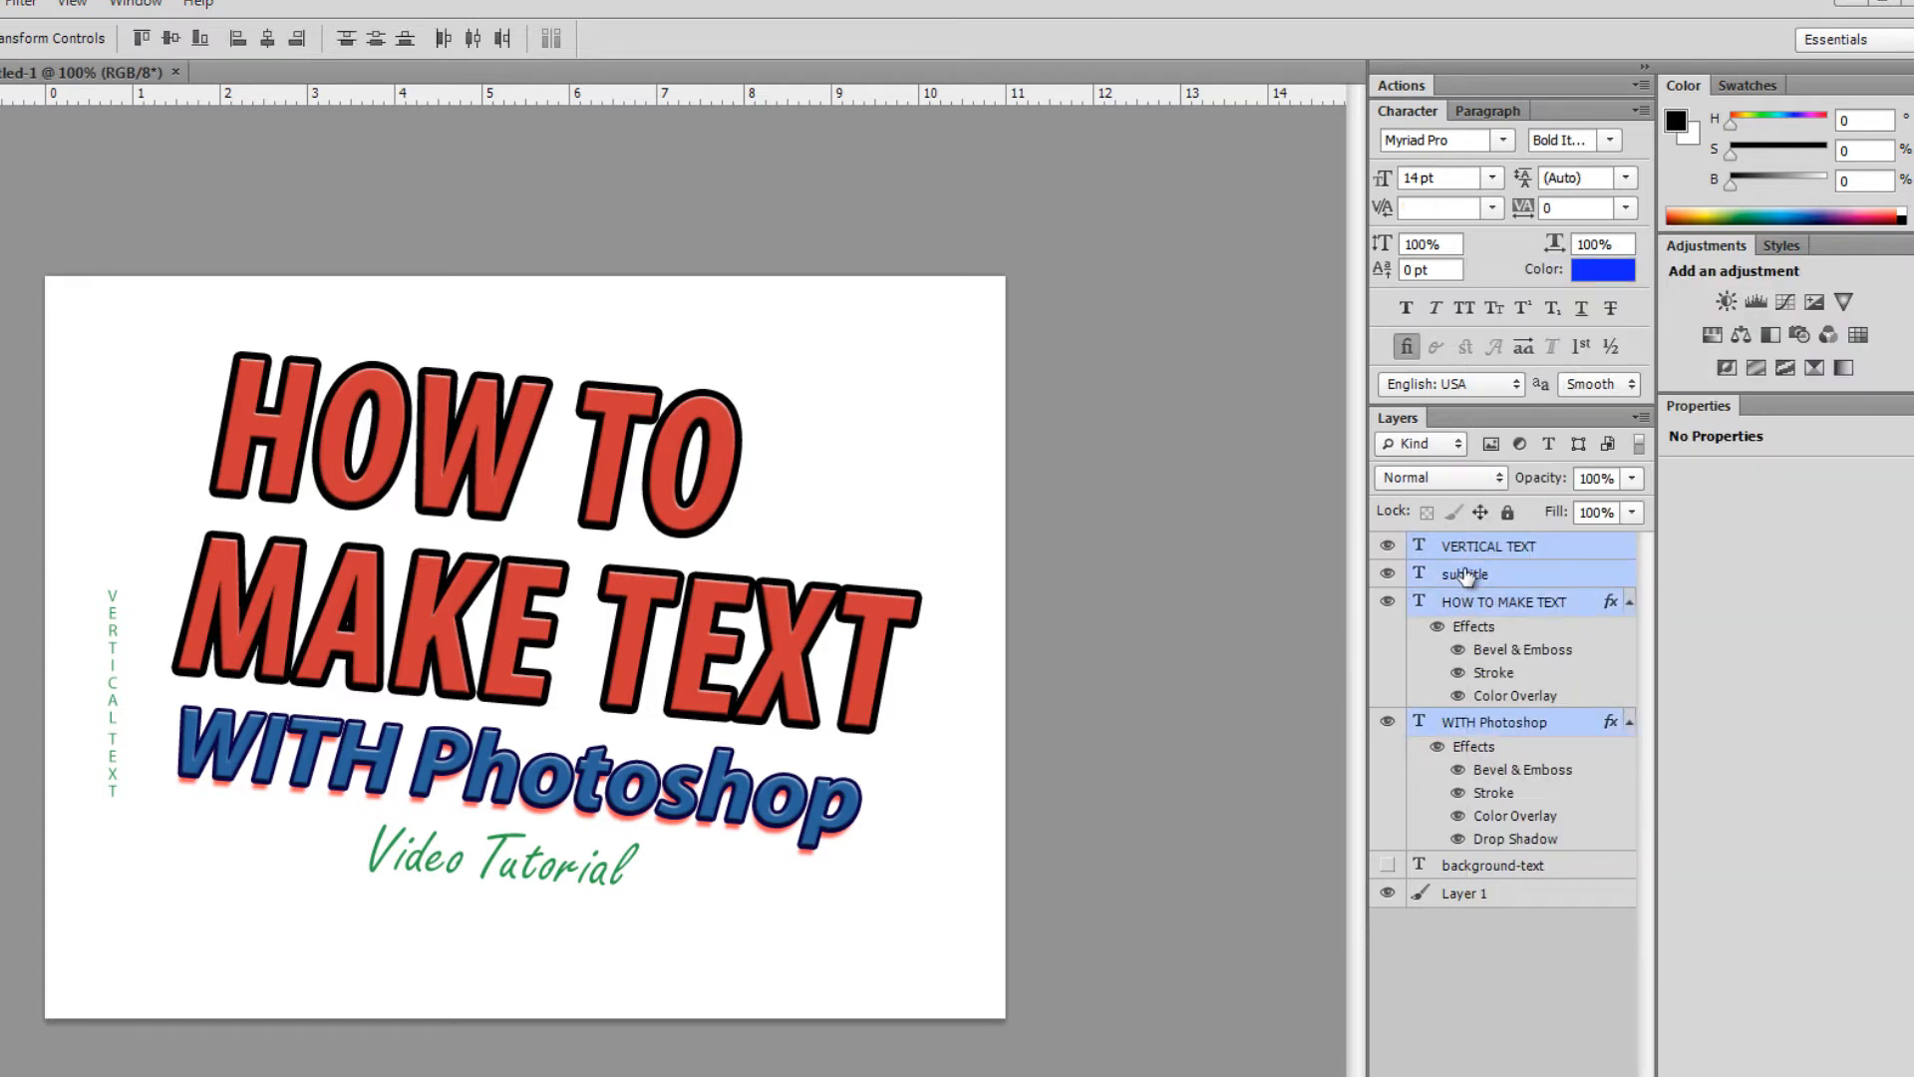
pyautogui.rightClick(1465, 576)
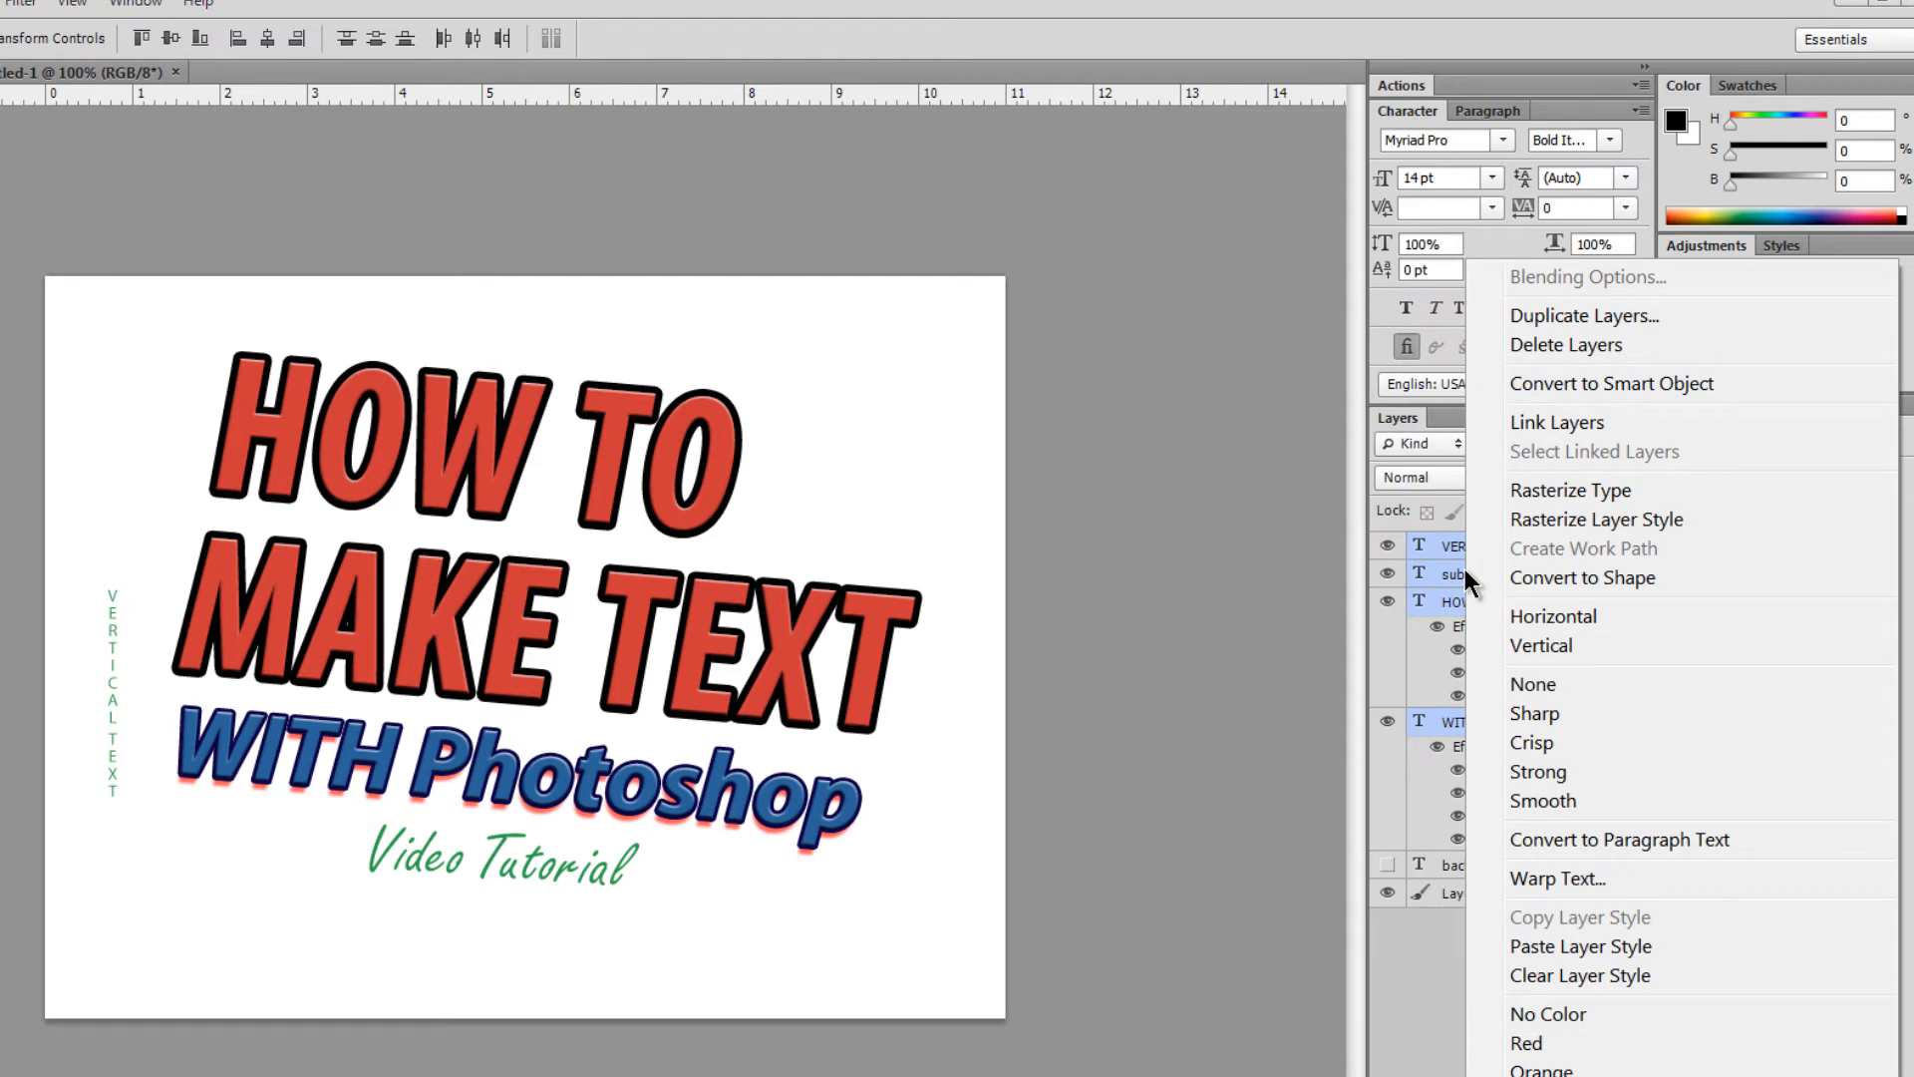
pyautogui.click(1537, 486)
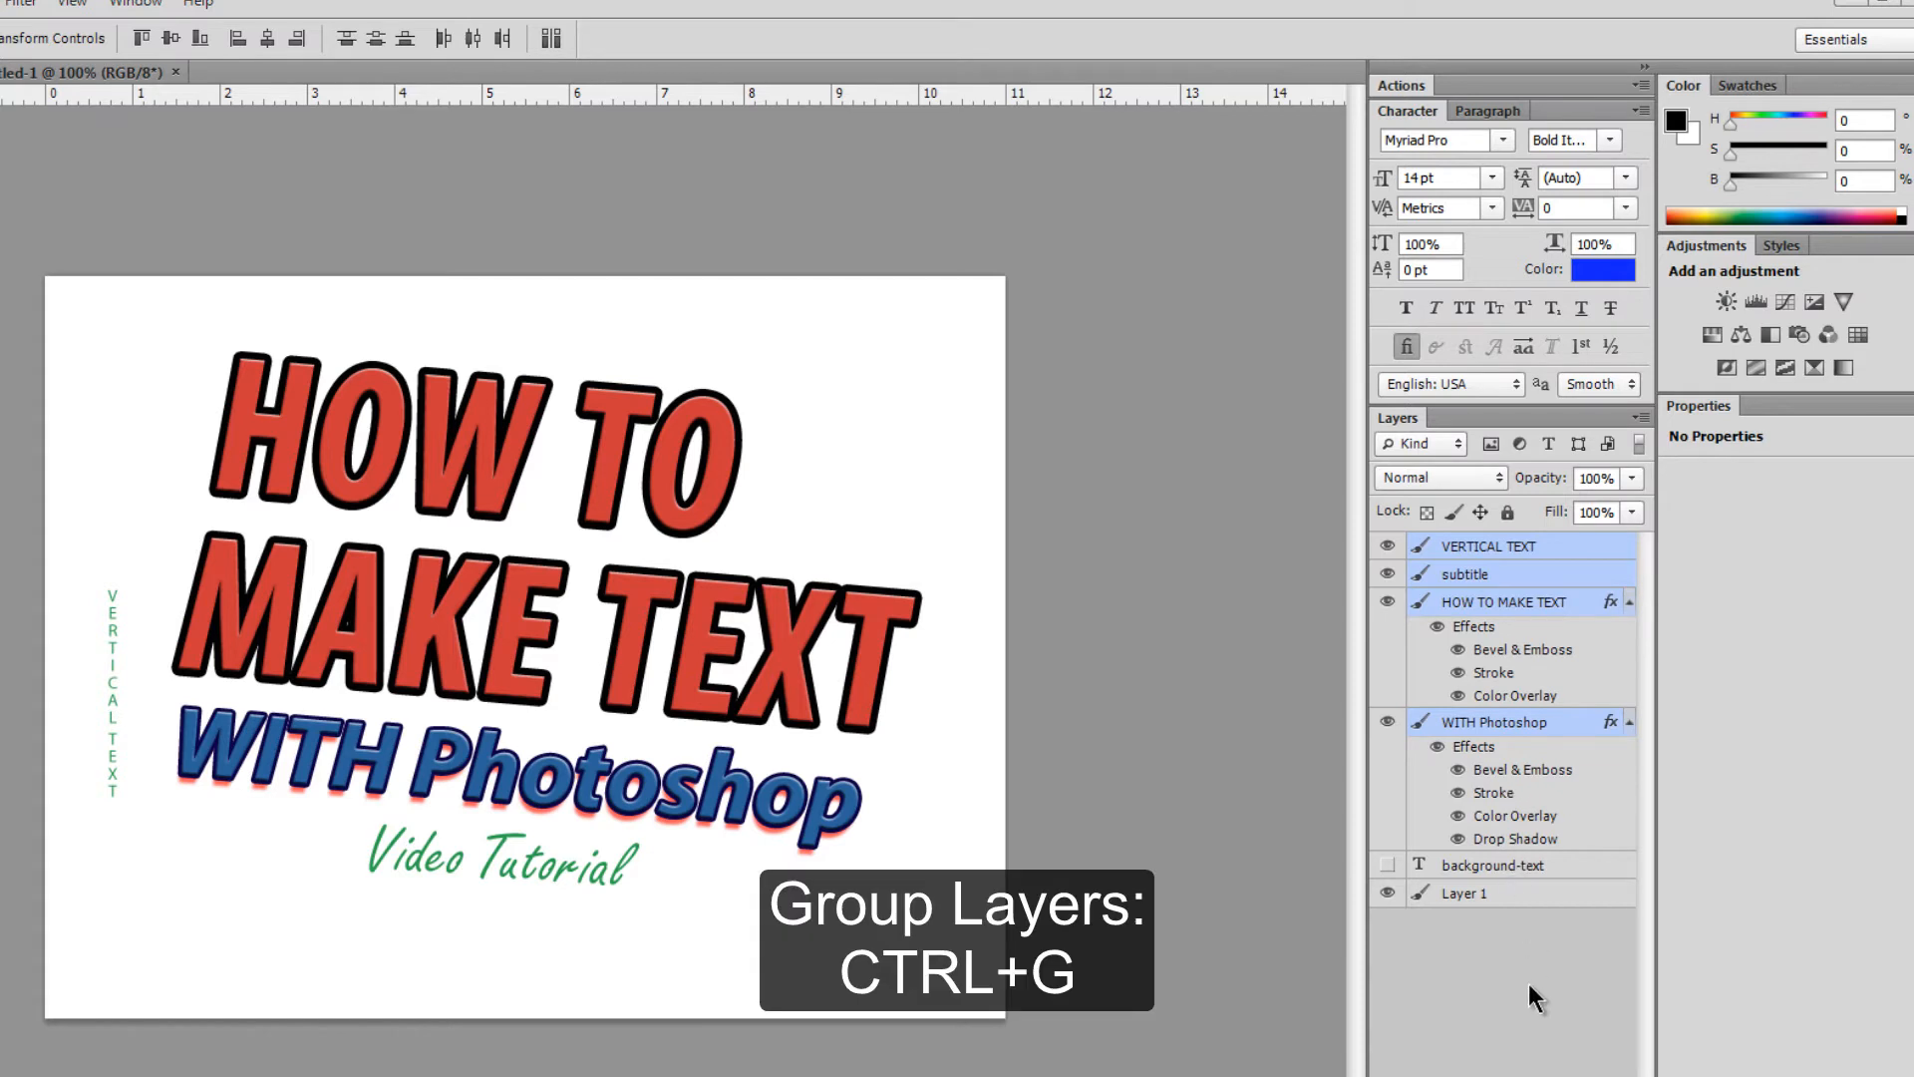
# - Group and merge the four title layers into 'Group 1', then toggle its visibility to check it
pyautogui.hotkey('ctrl', 'g')
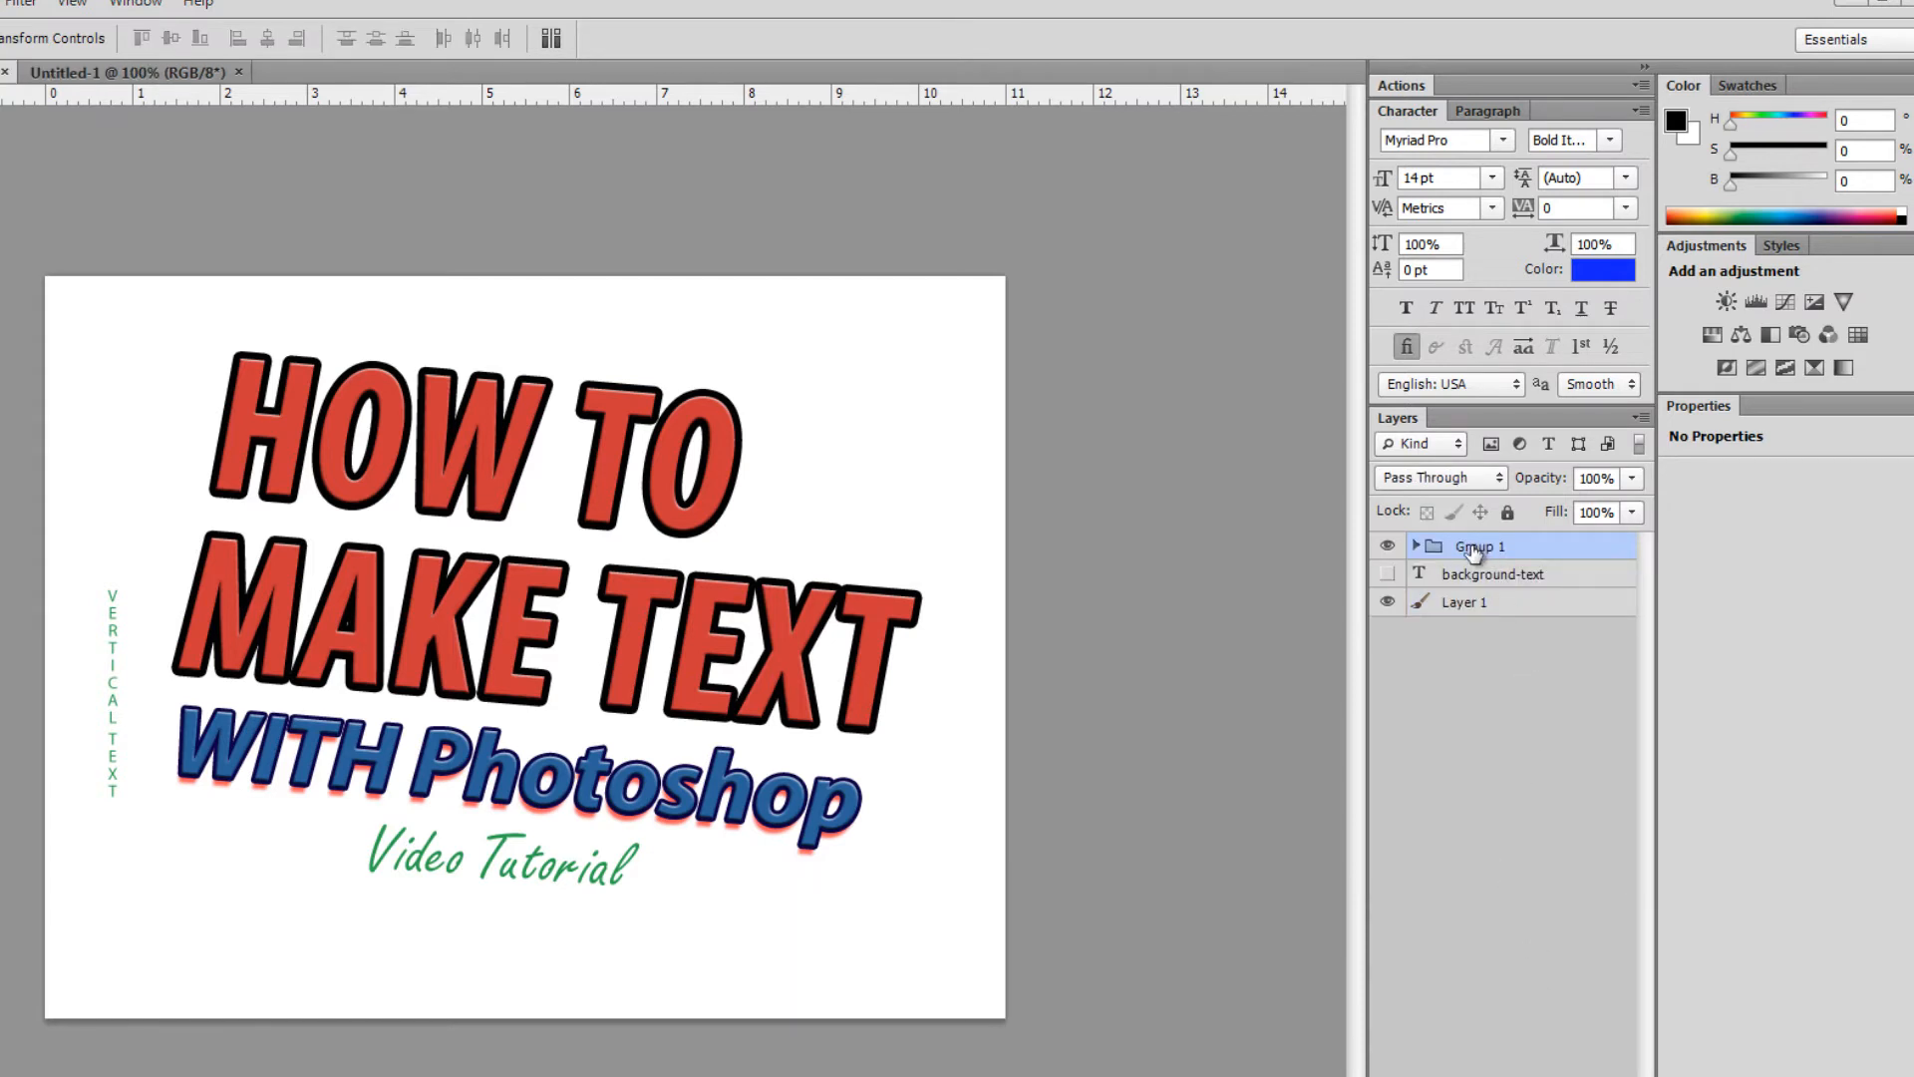
pyautogui.hotkey('ctrl', 'e')
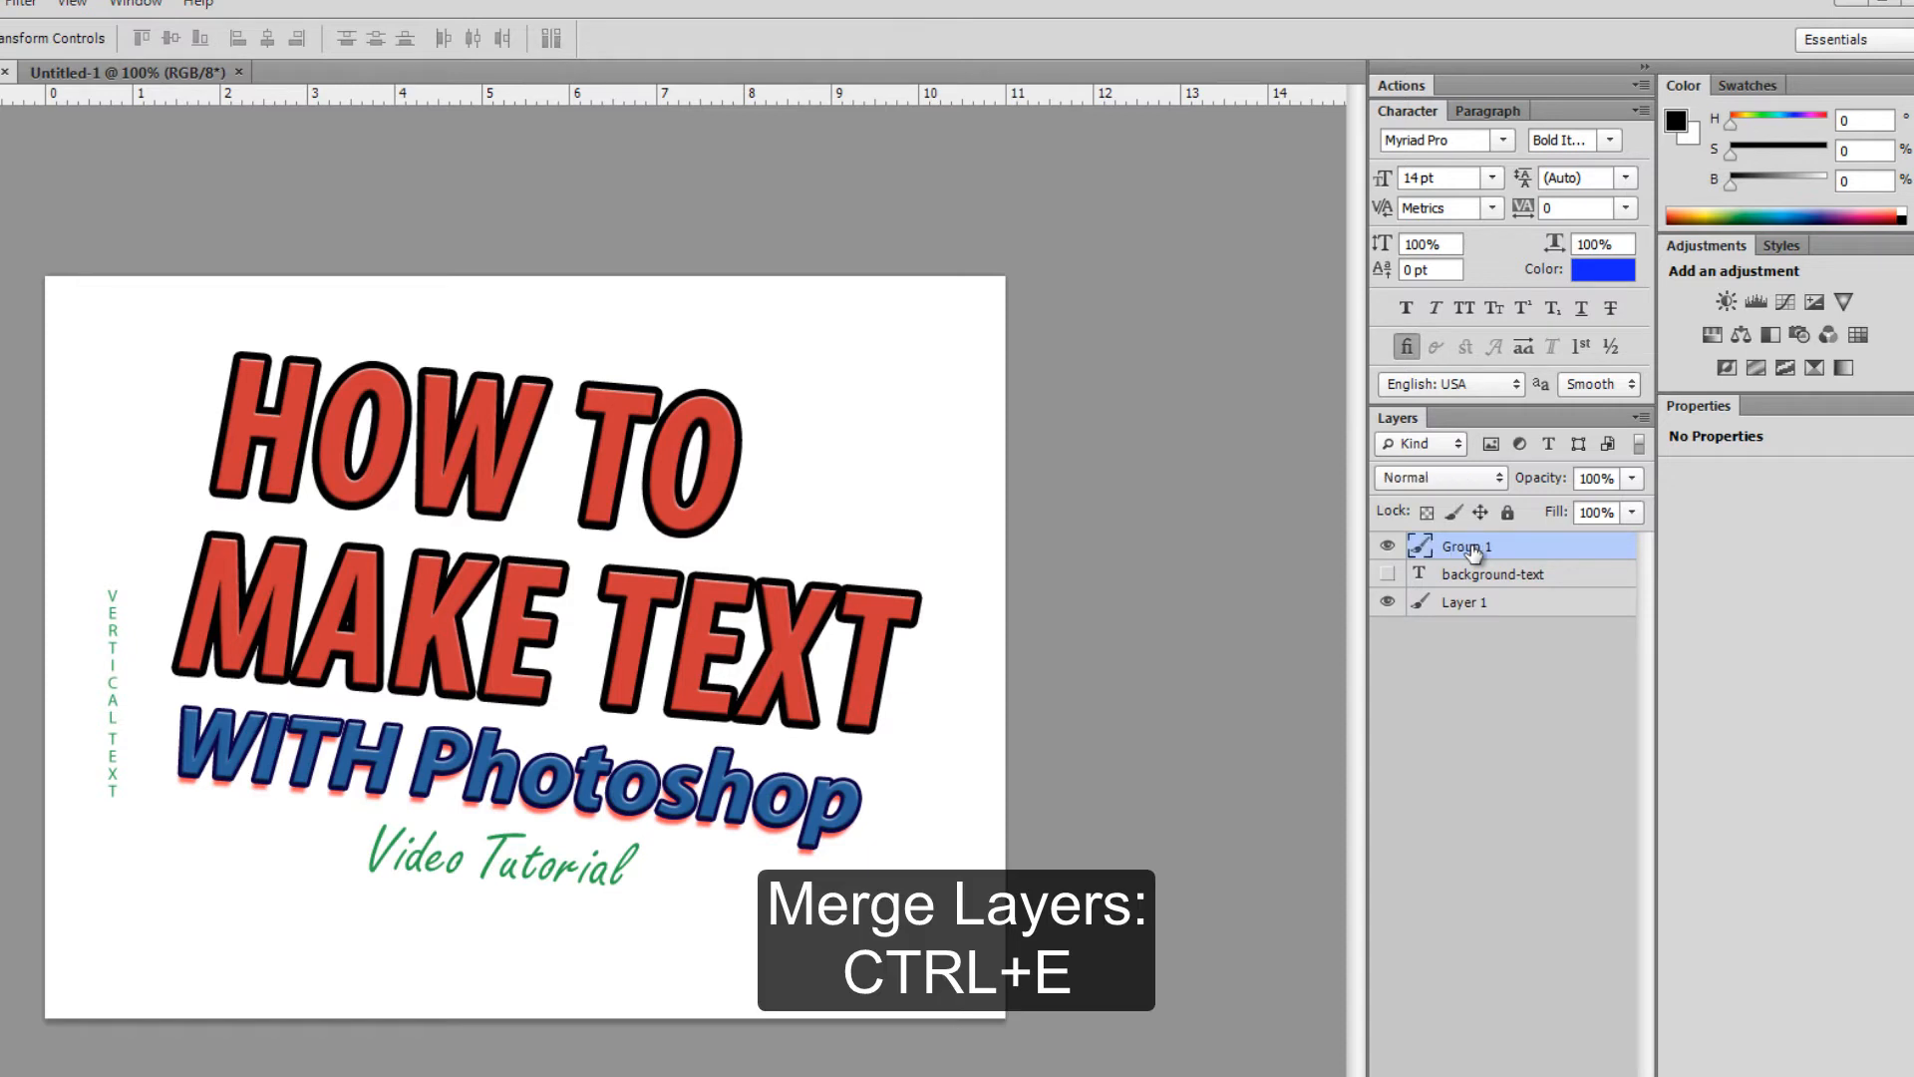
pyautogui.click(1387, 547)
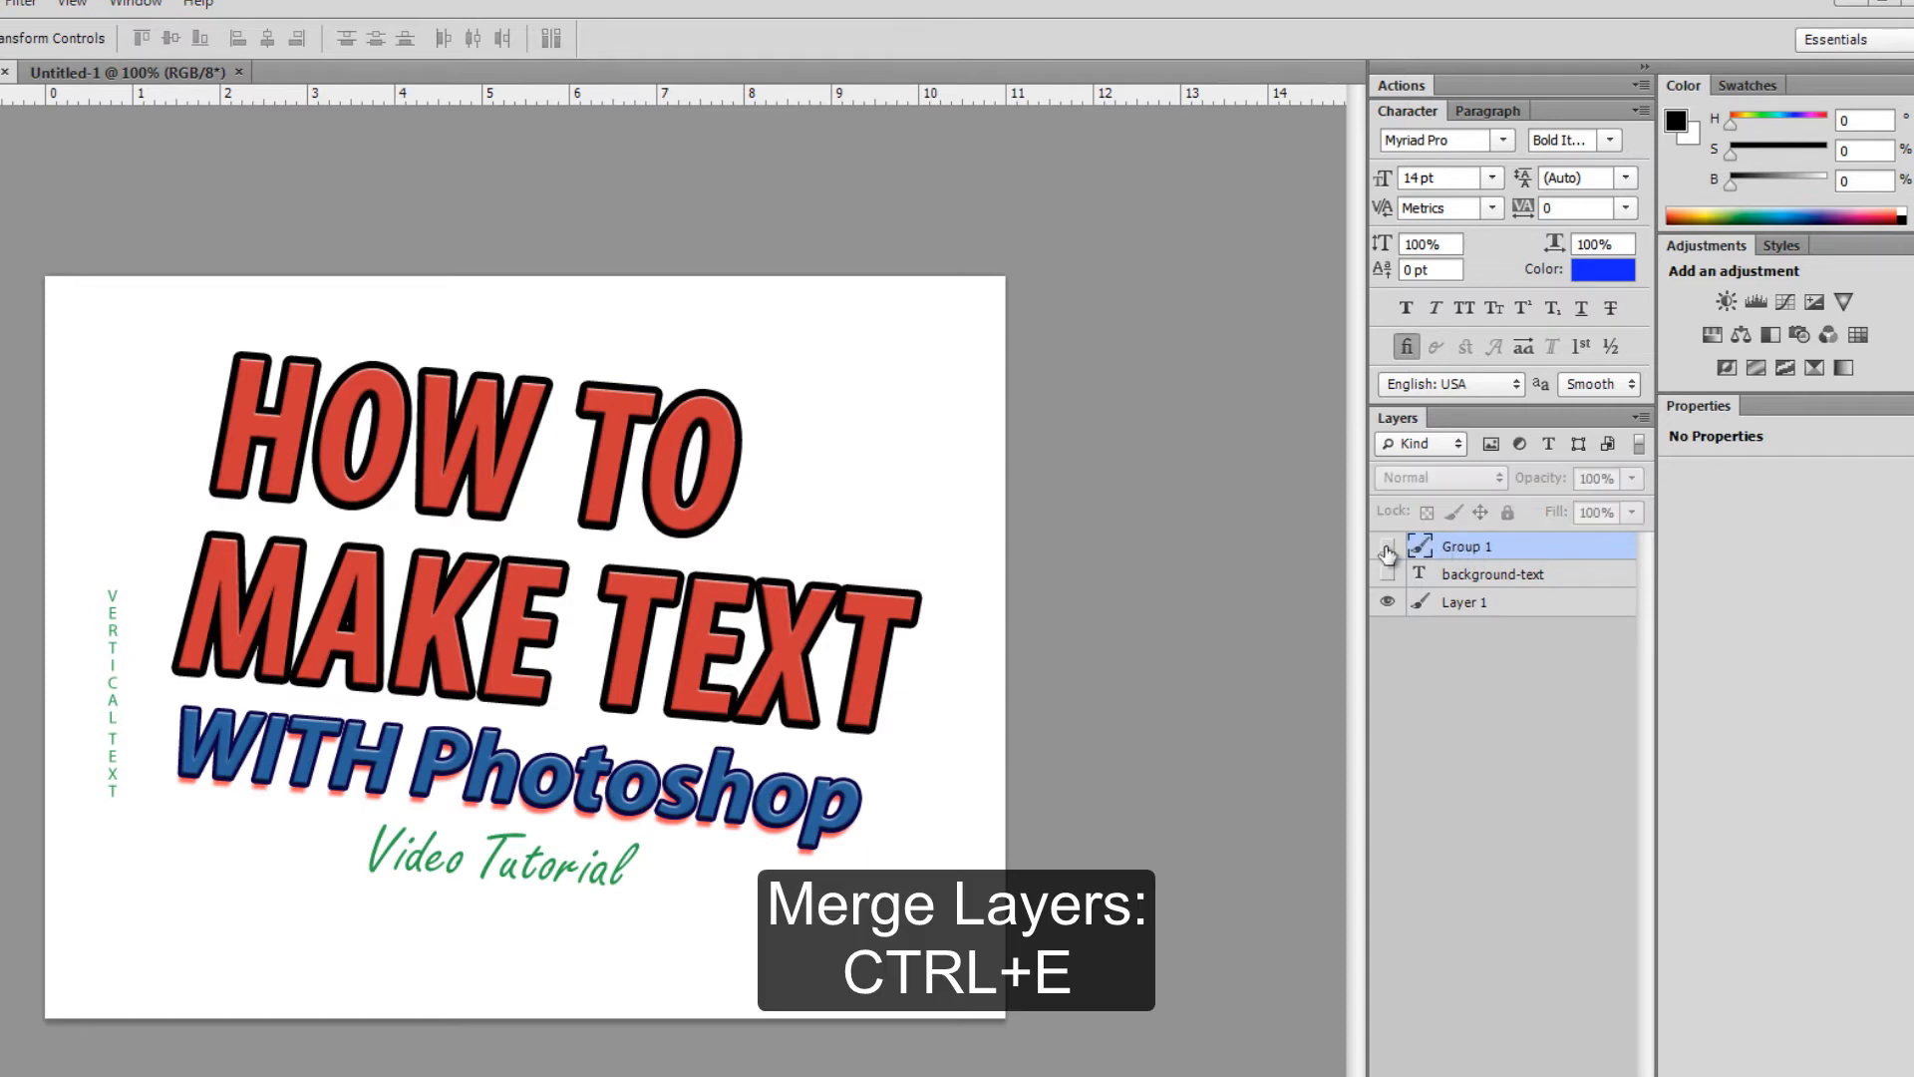
pyautogui.click(1388, 546)
pyautogui.click(1388, 547)
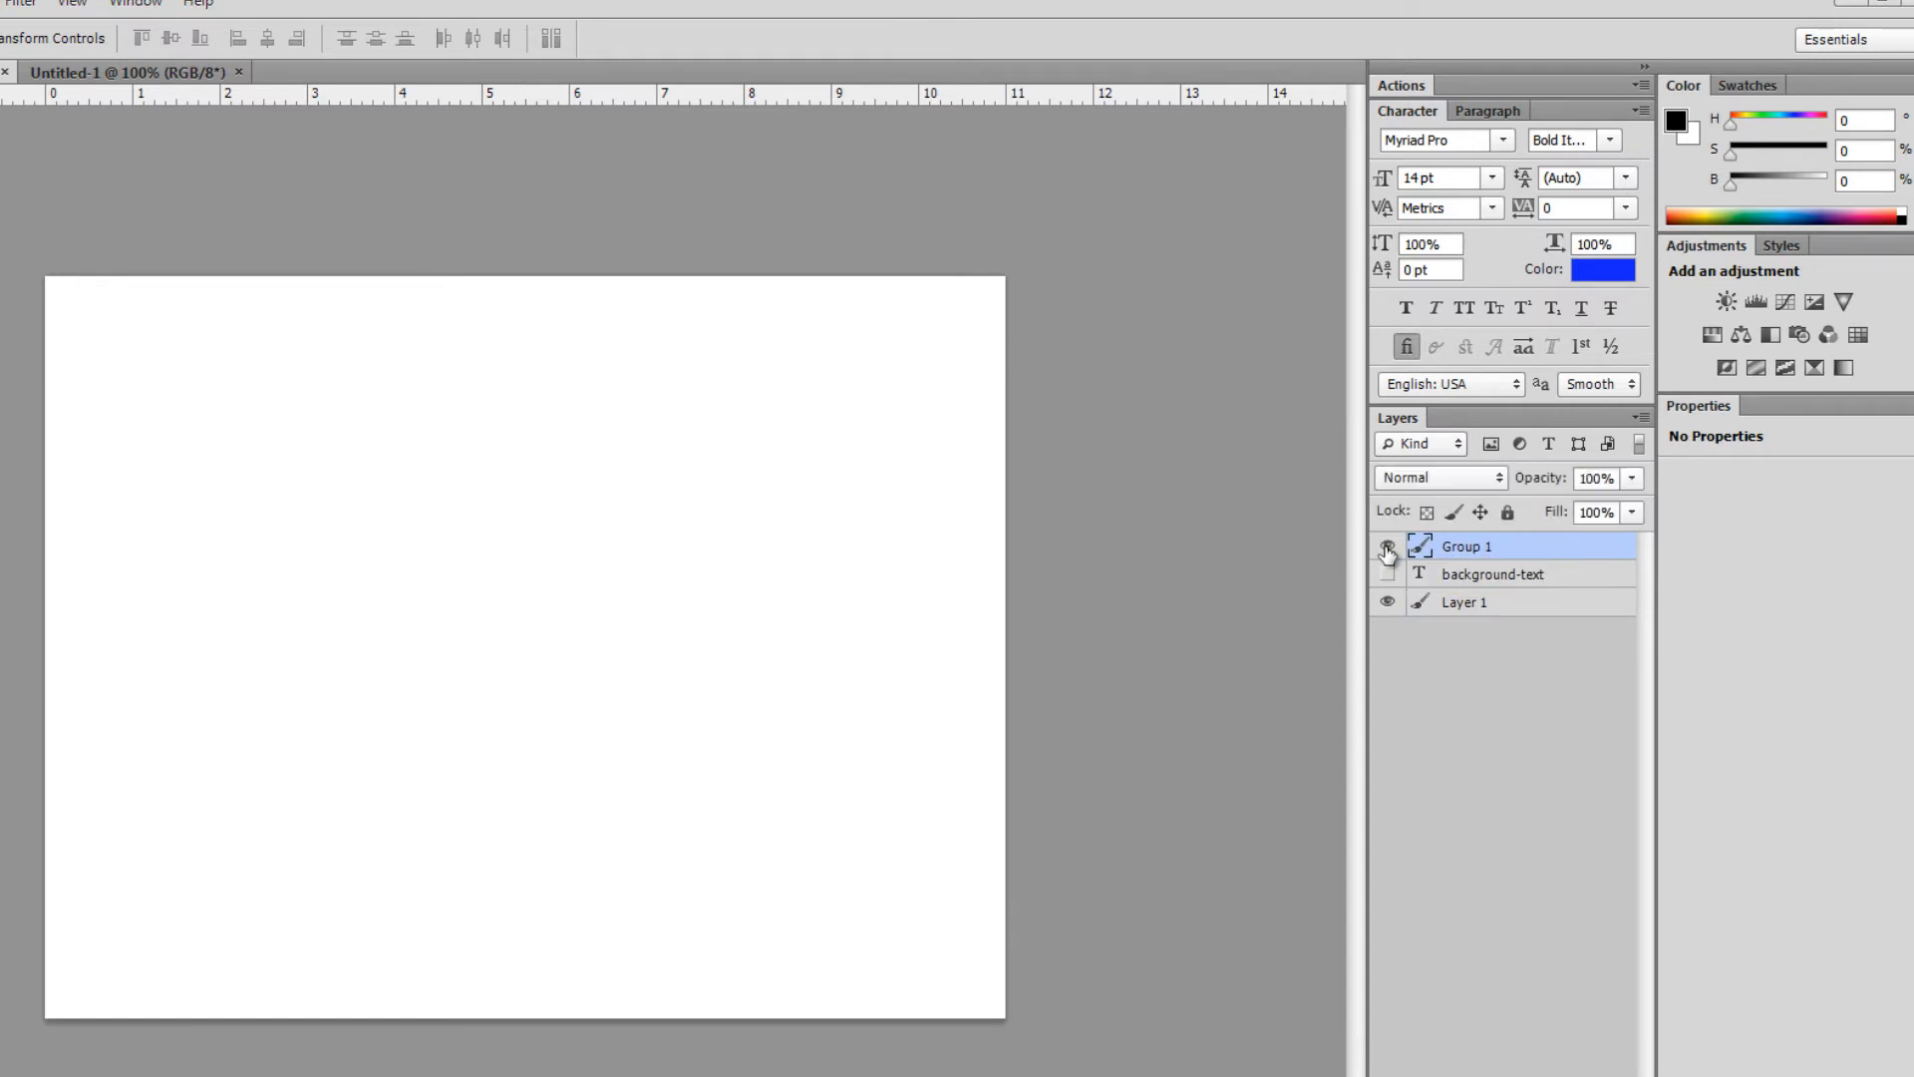
pyautogui.click(1388, 547)
pyautogui.click(1388, 547)
pyautogui.click(1388, 547)
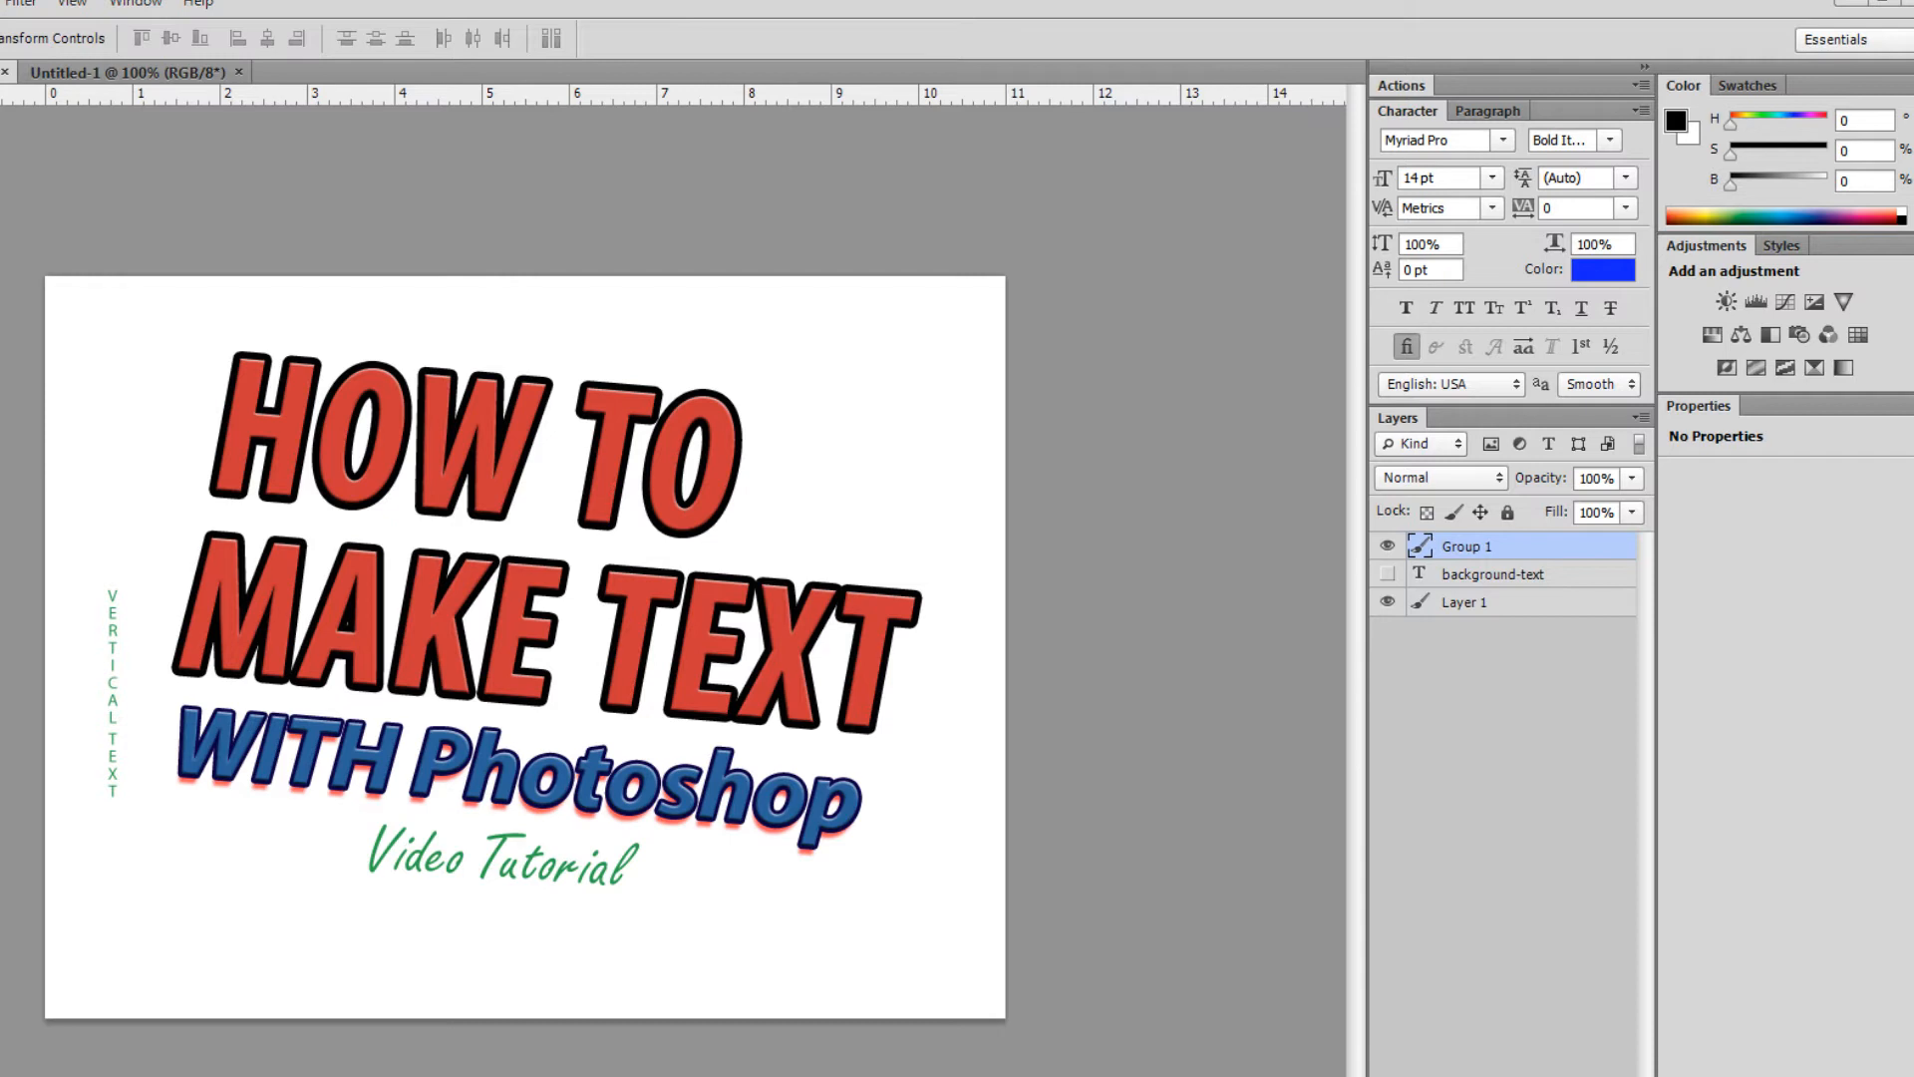
# - Try smudging the O and erasing the top of the H directly, undoing both attempts
pyautogui.press('o')
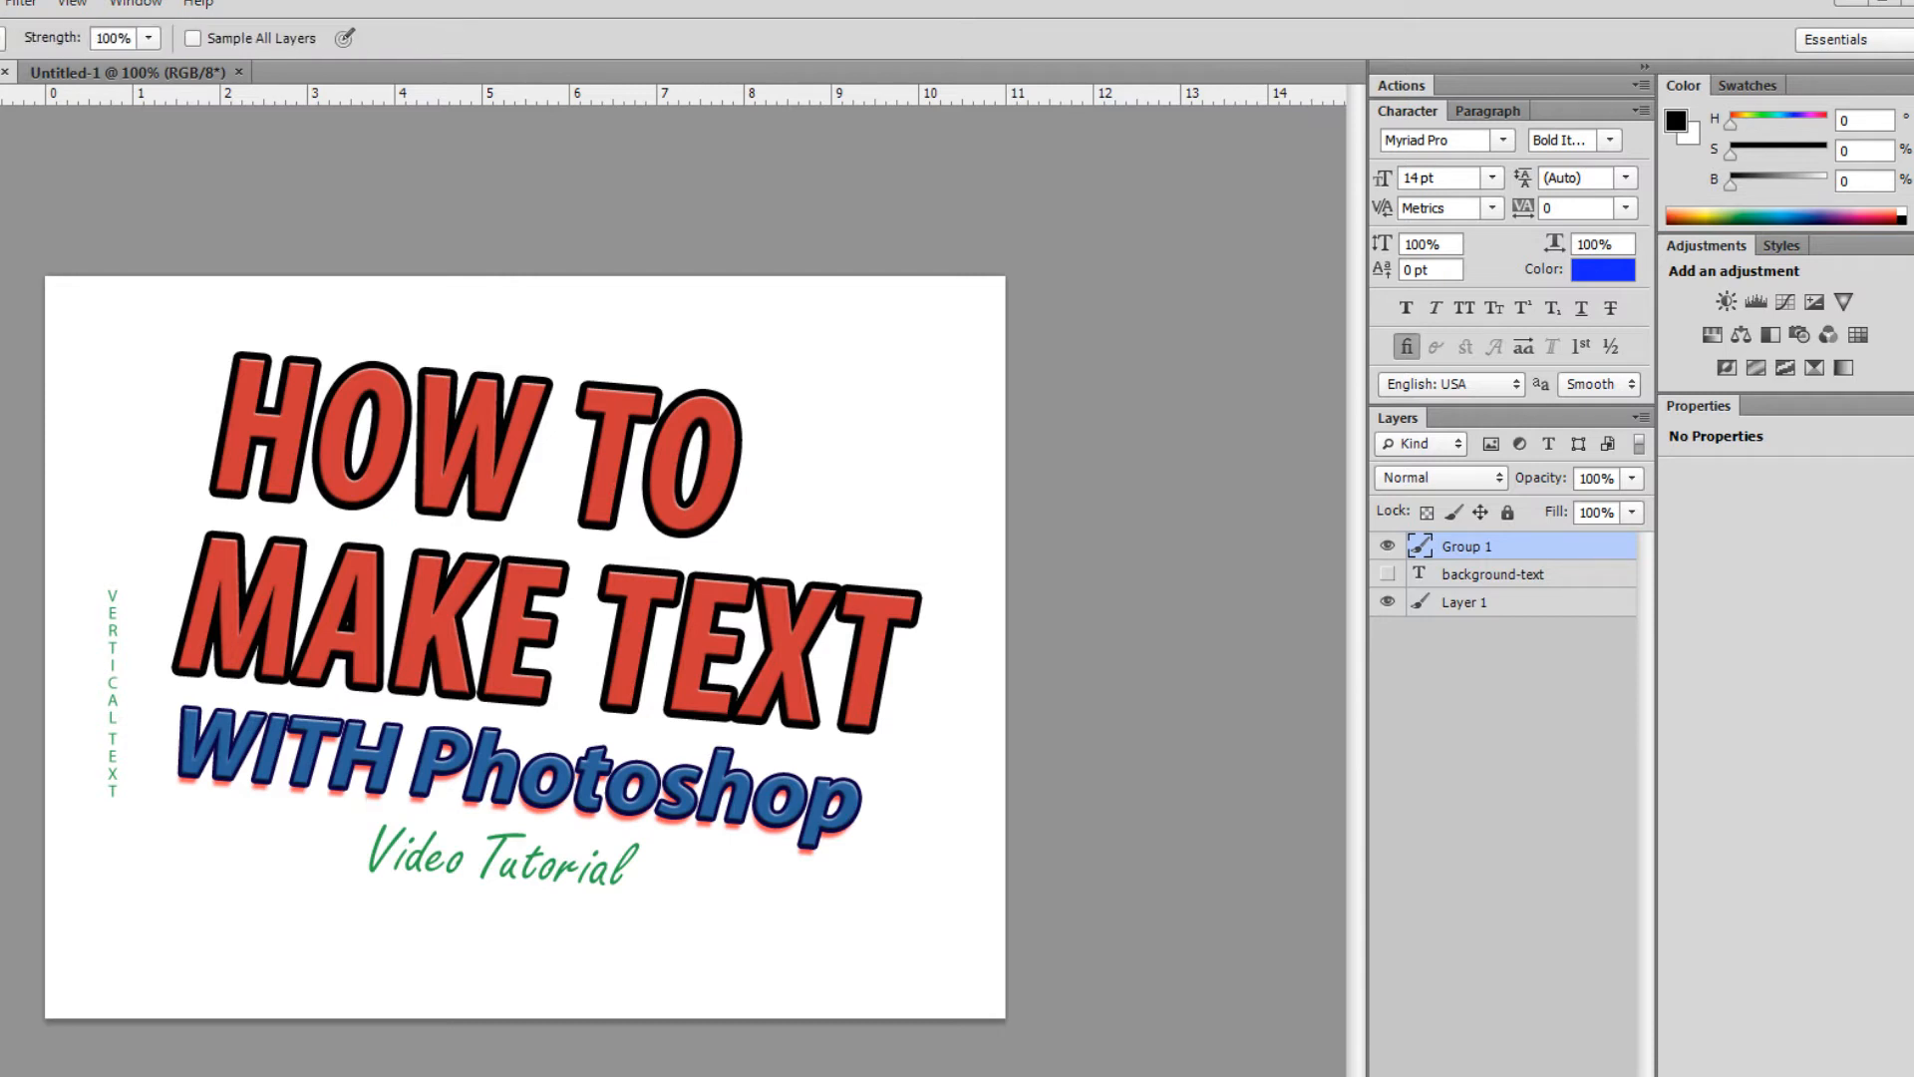
pyautogui.moveTo(375, 400)
pyautogui.mouseDown()
pyautogui.moveTo(371, 362)
pyautogui.moveTo(351, 424)
pyautogui.moveTo(384, 379)
pyautogui.moveTo(399, 428)
pyautogui.moveTo(354, 478)
pyautogui.moveTo(316, 484)
pyautogui.mouseUp()
pyautogui.hotkey('ctrl', 'z')
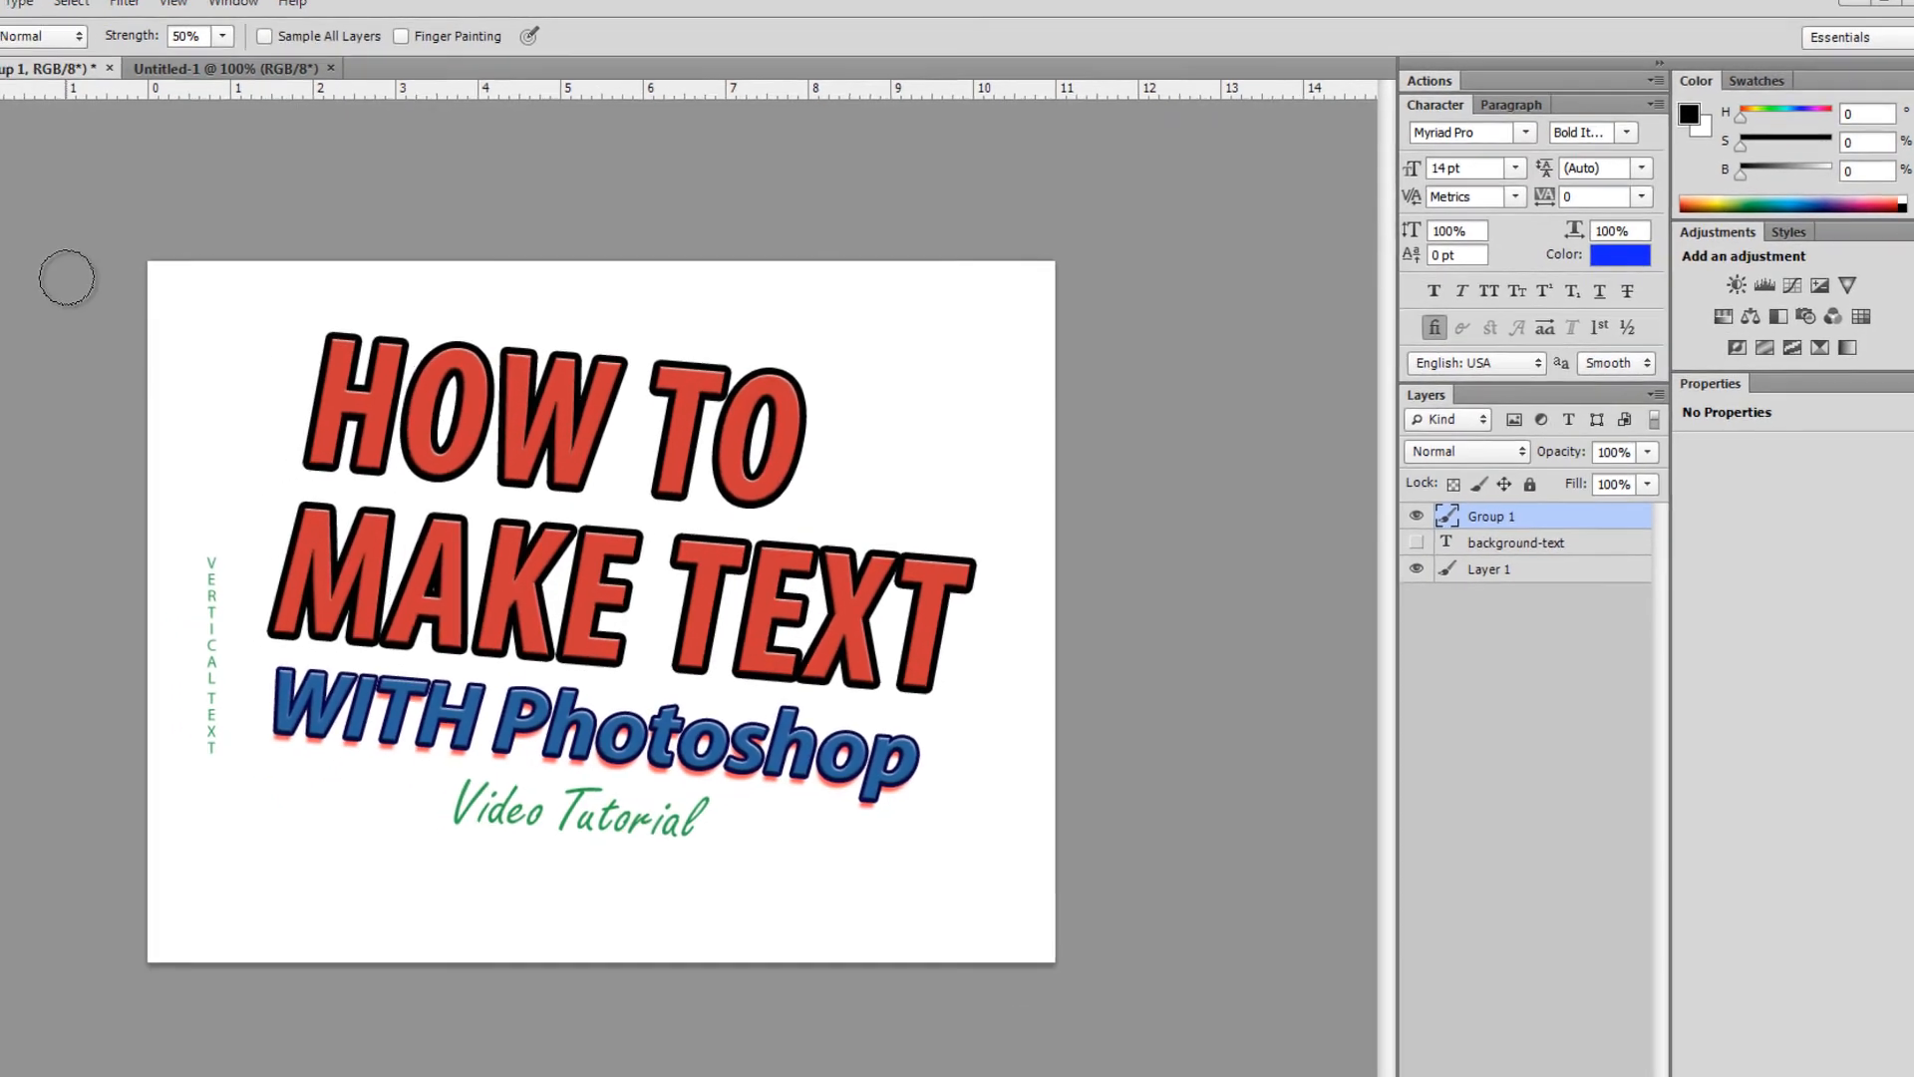
pyautogui.press('e')
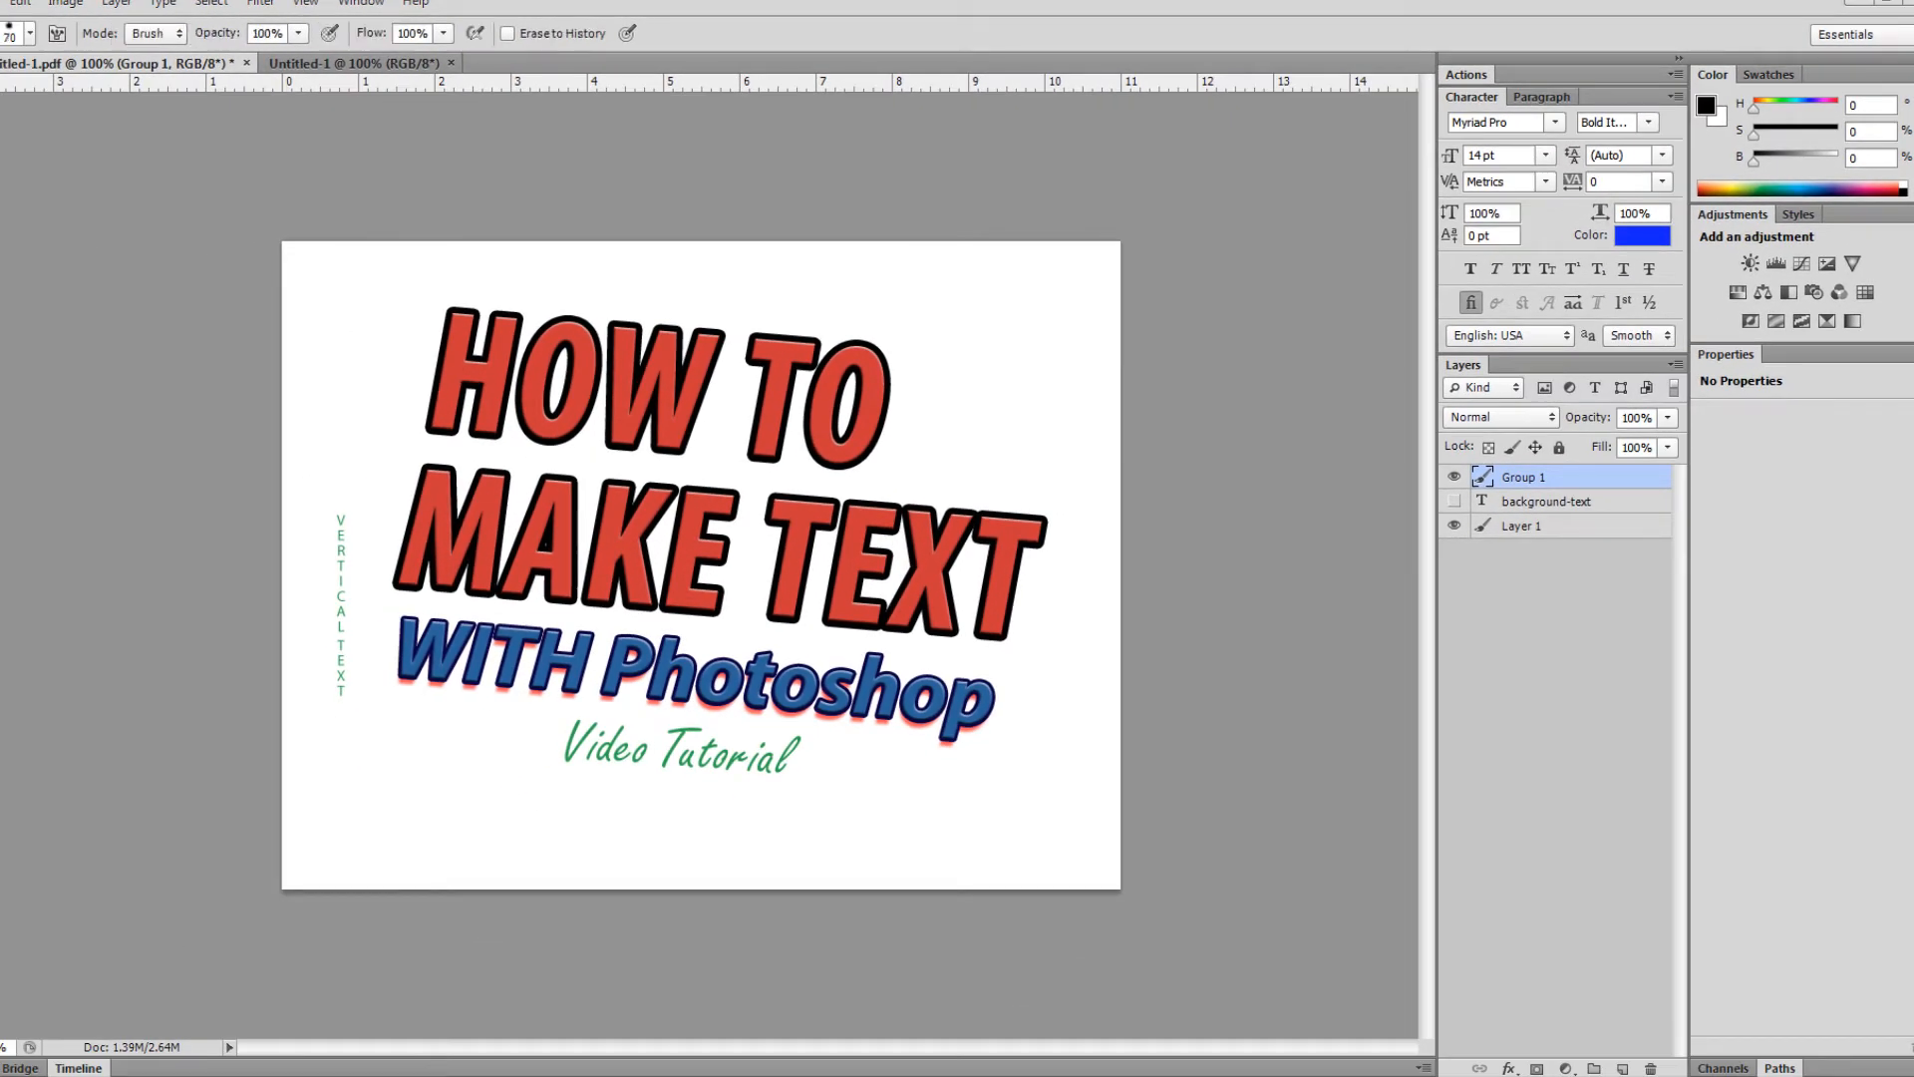
pyautogui.click(440, 292)
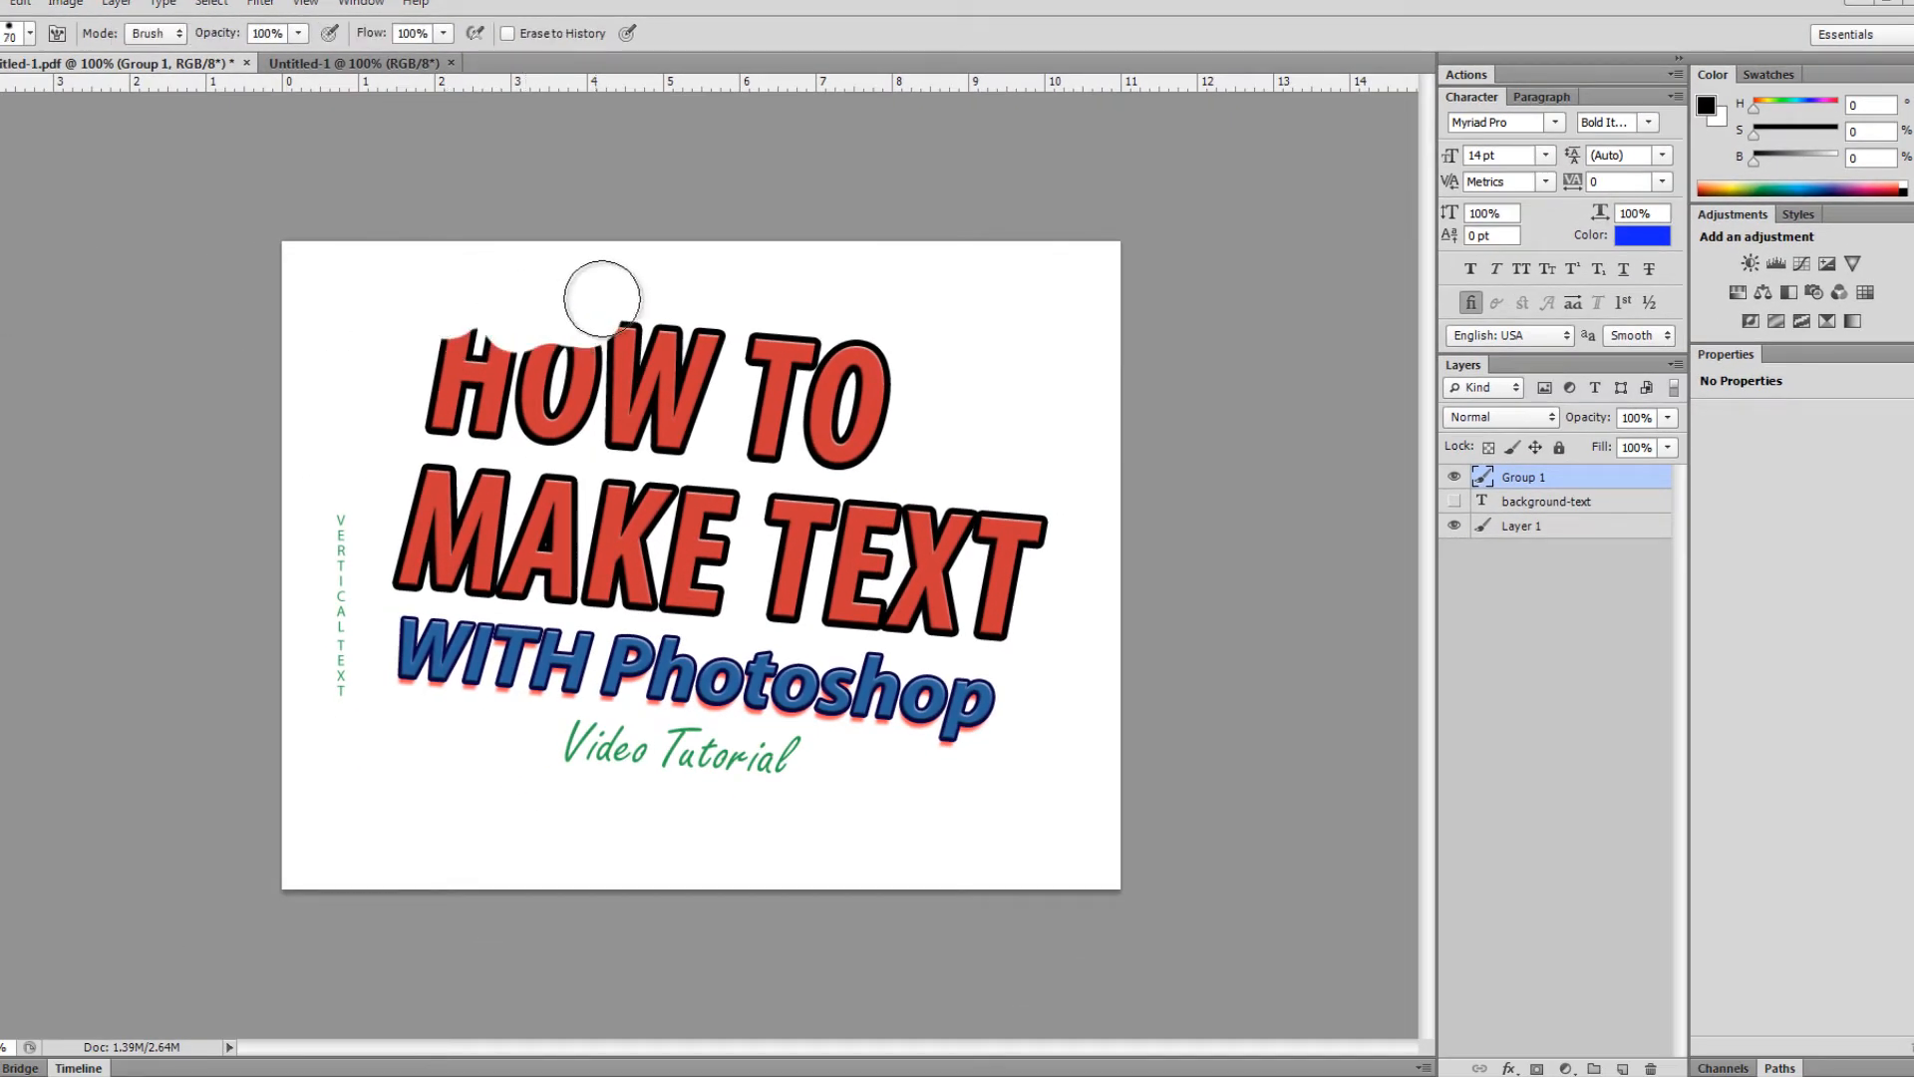
pyautogui.hotkey('ctrl', 'z')
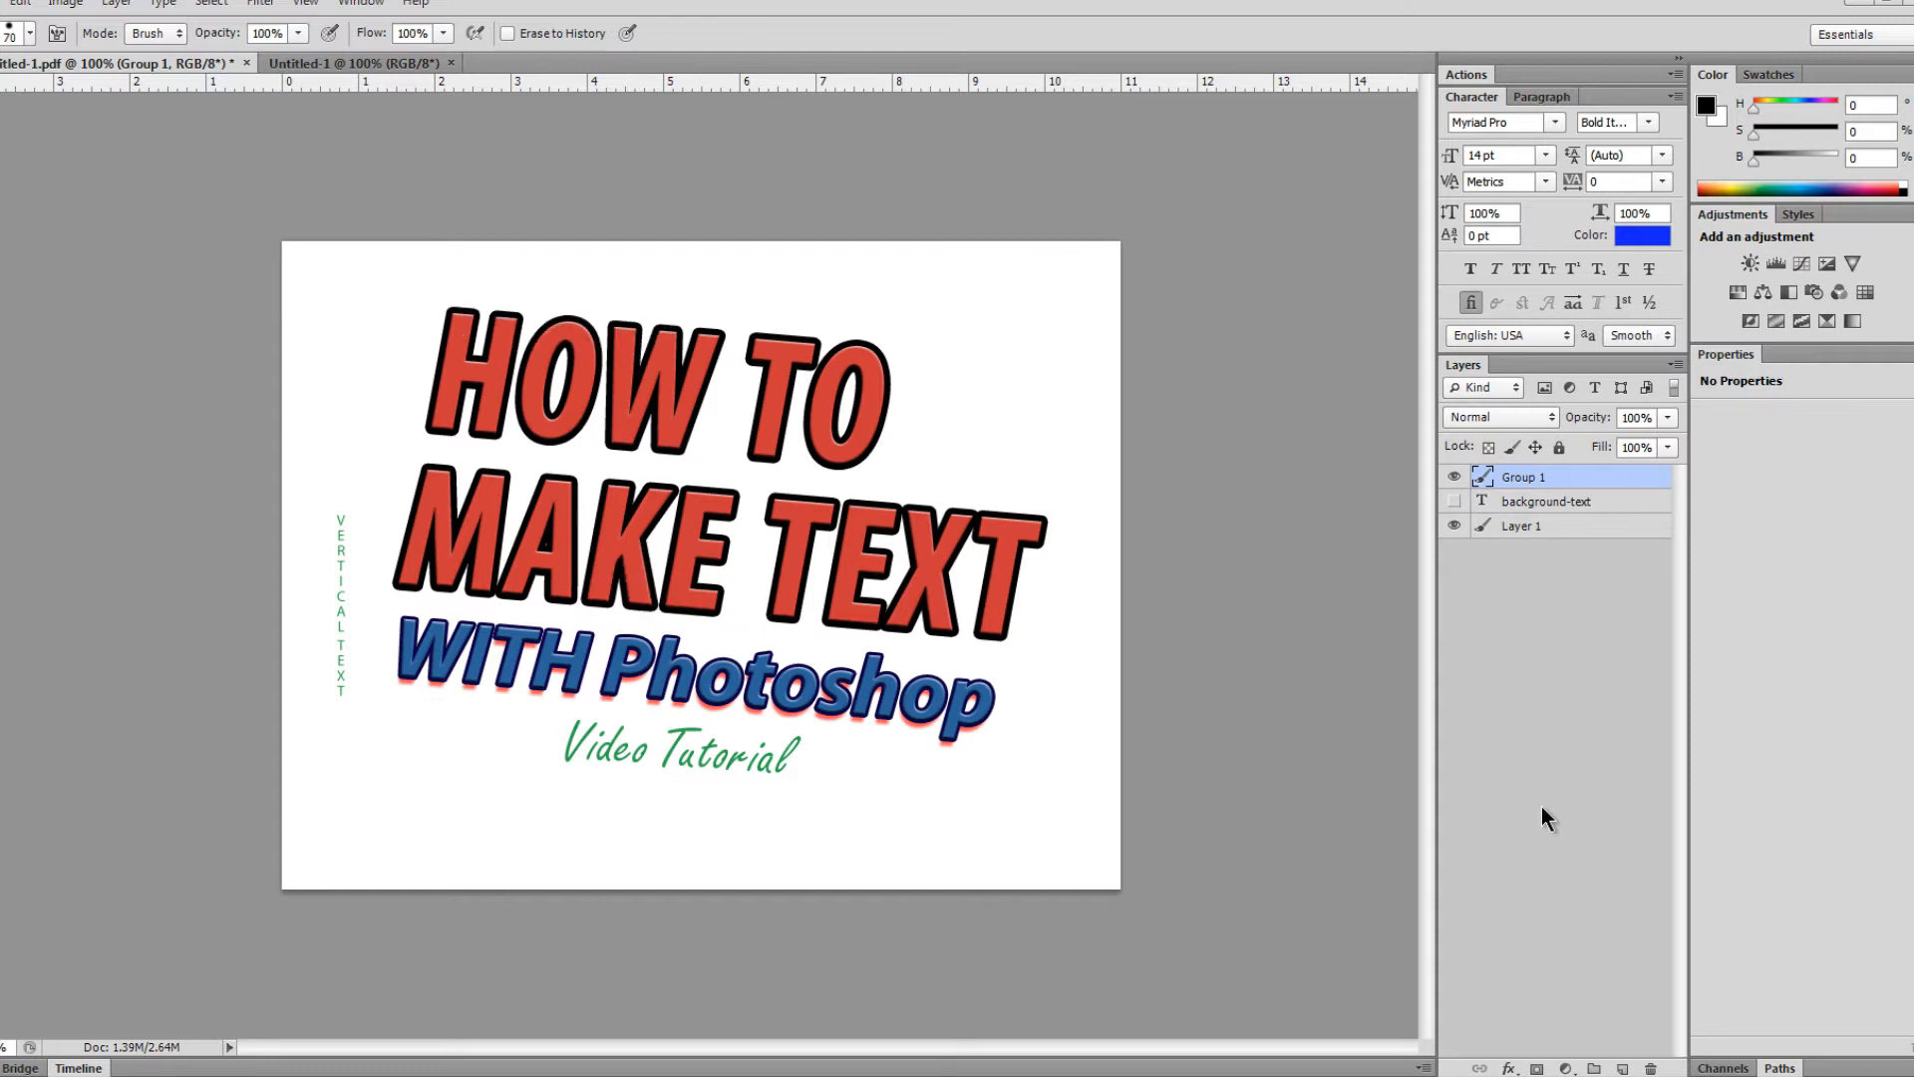
# - Add a layer mask to Group 1 and paint the top of the H away with a 60 px grunge brush
pyautogui.click(1536, 1069)
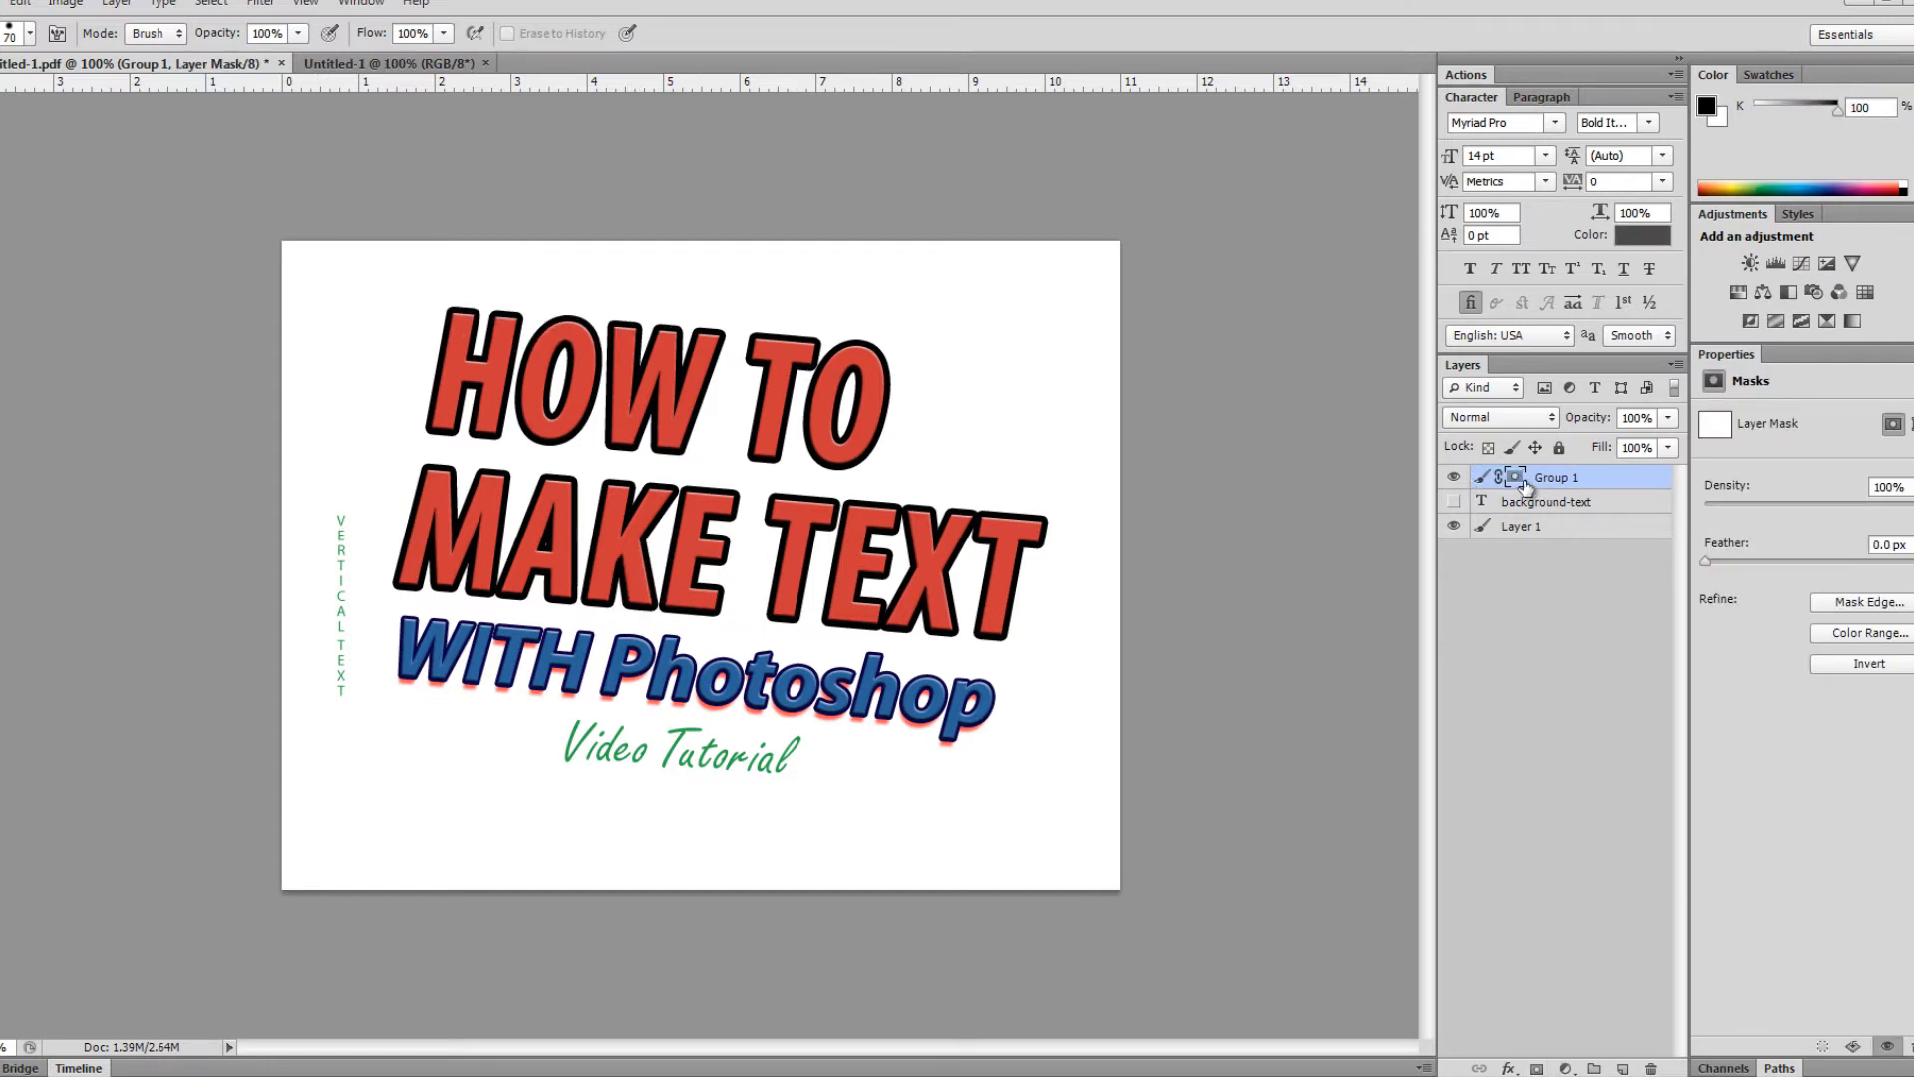
pyautogui.click(1482, 476)
pyautogui.press('b')
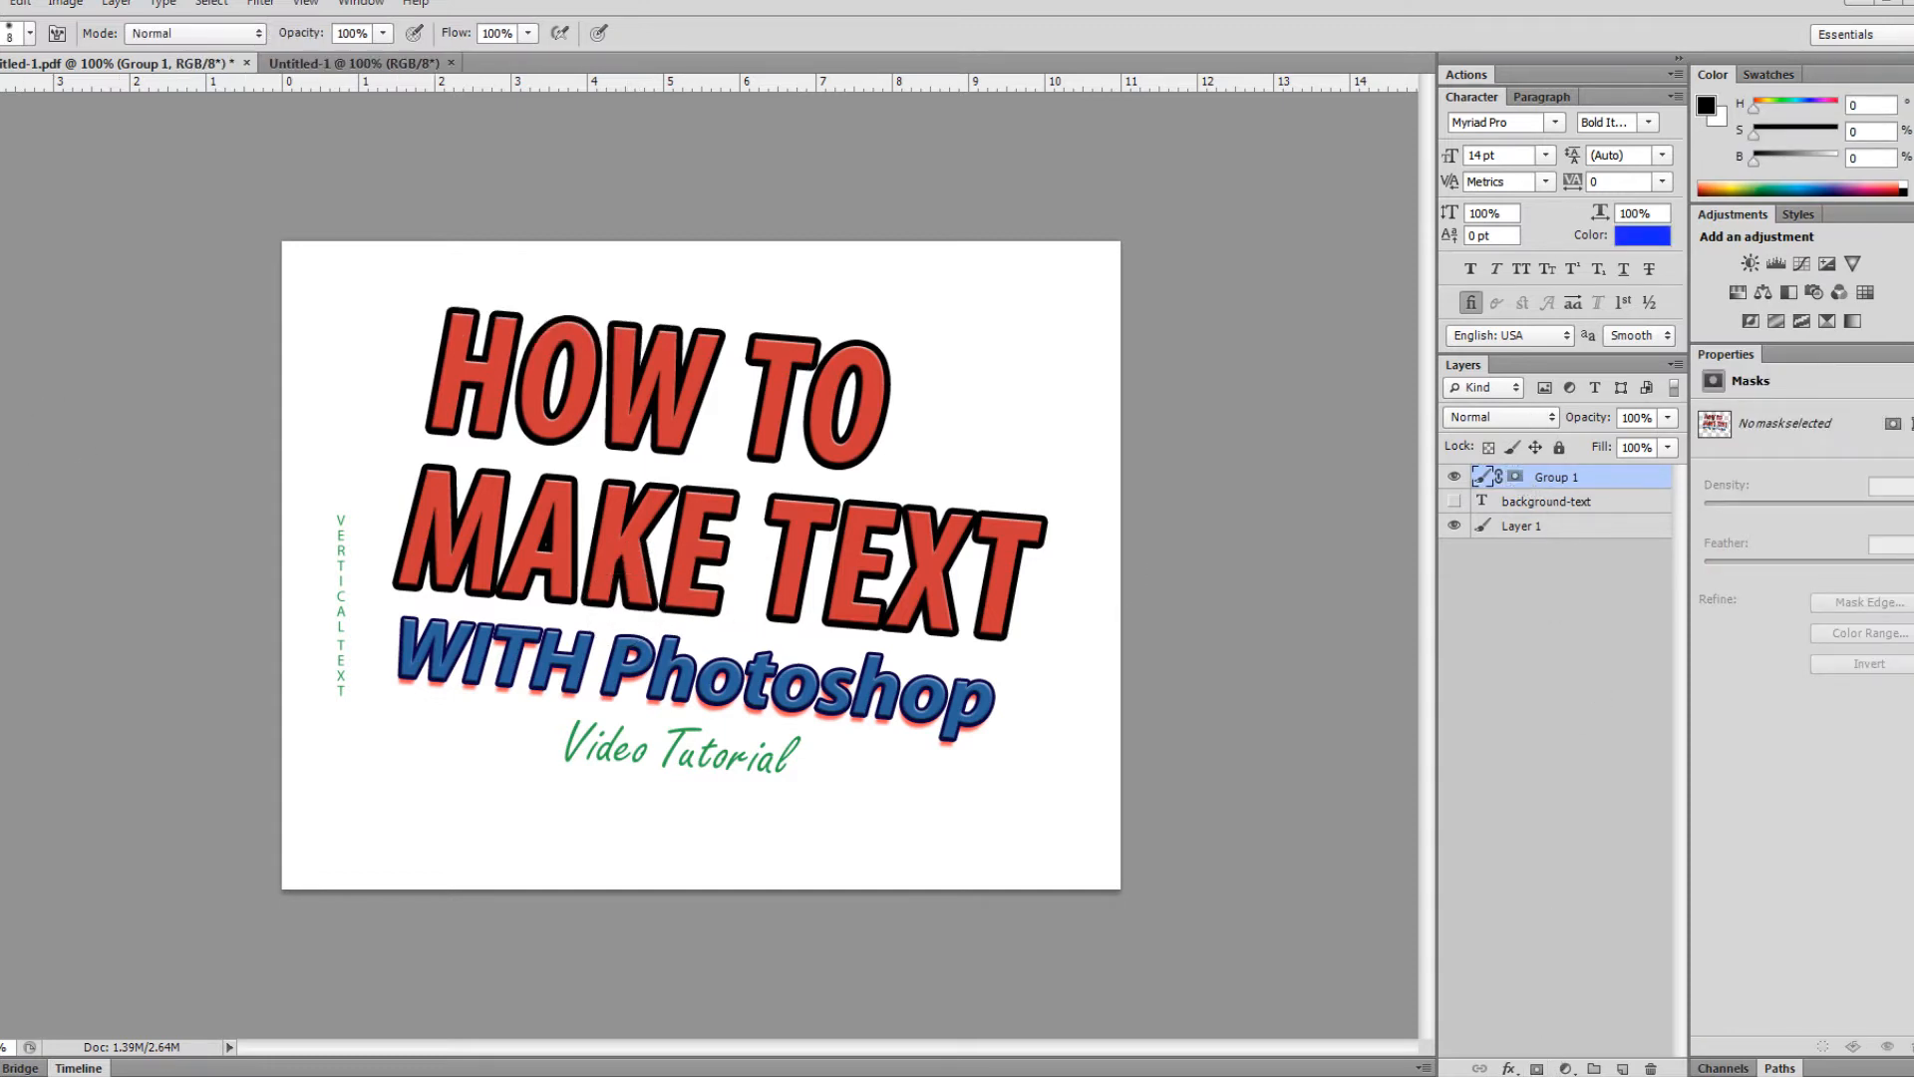
pyautogui.click(24, 39)
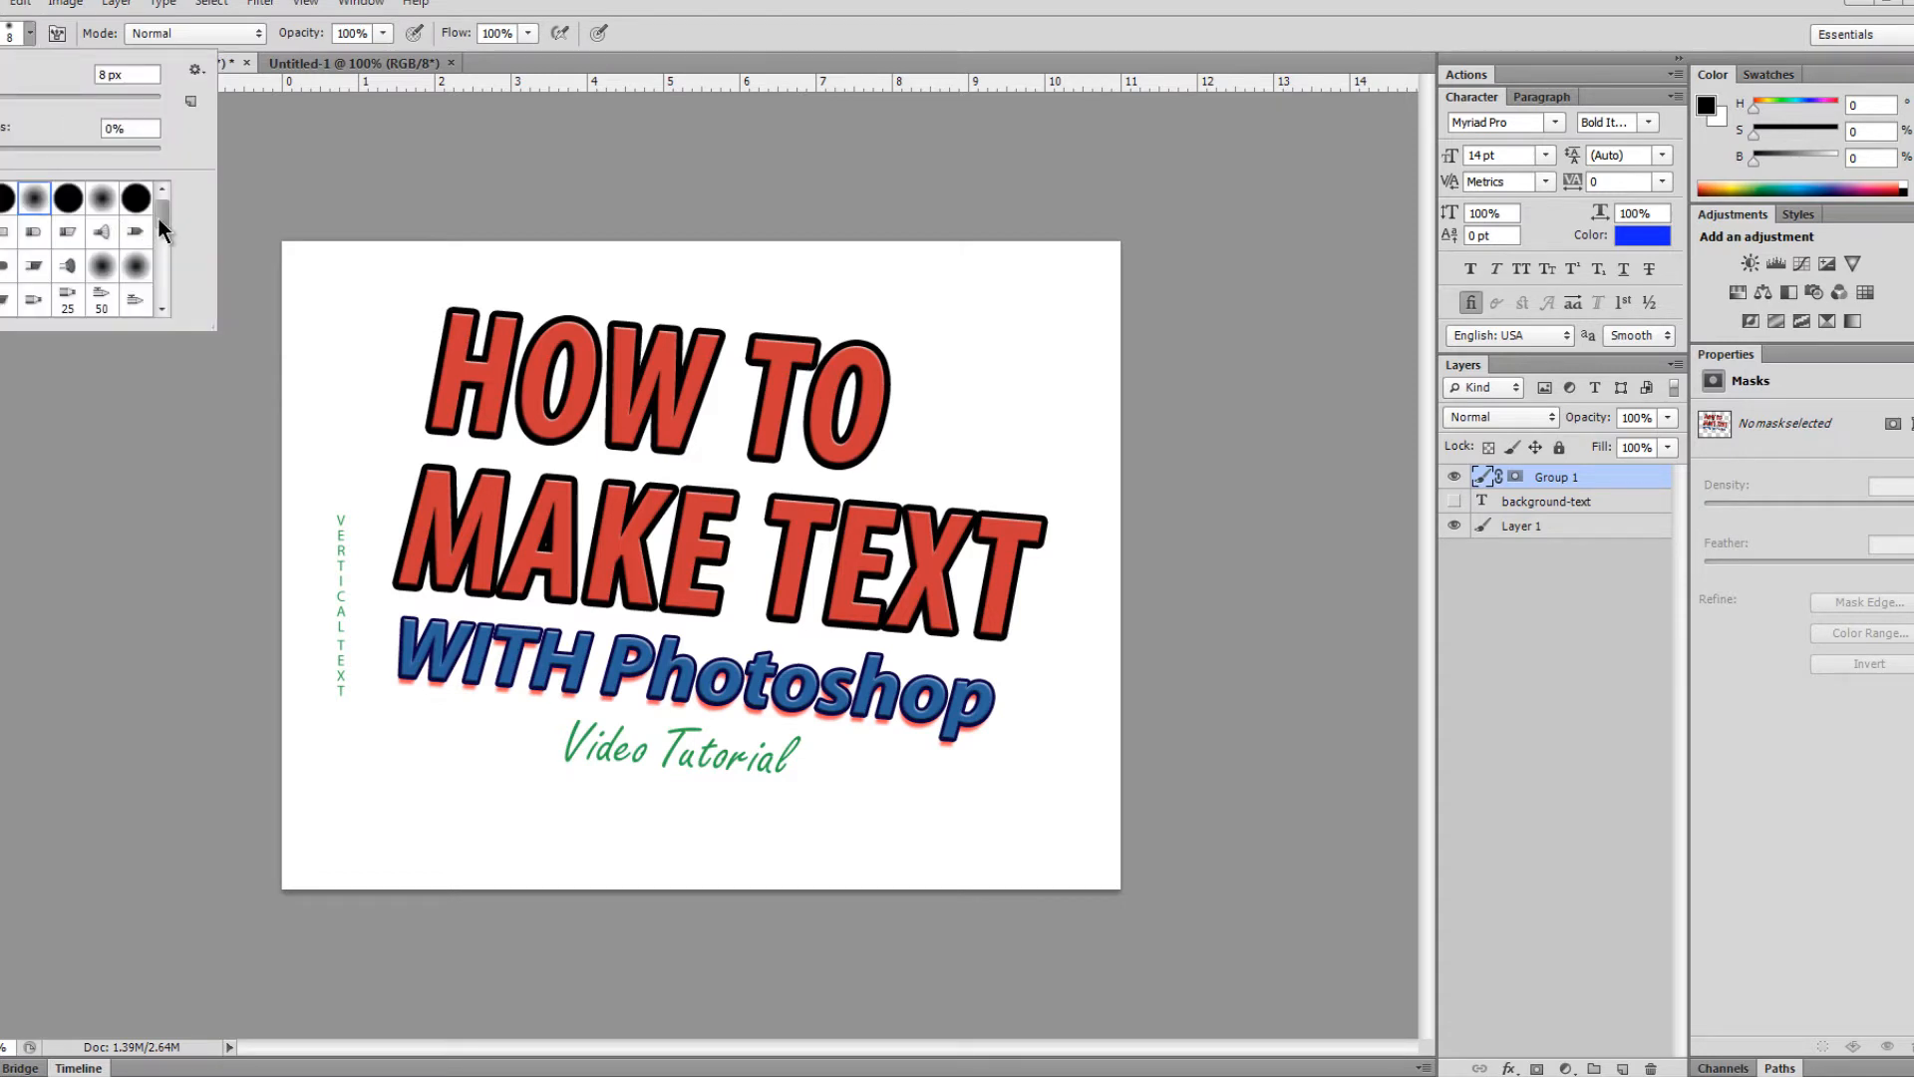
pyautogui.moveTo(158, 218); pyautogui.dragTo(165, 269)
pyautogui.click(67, 239)
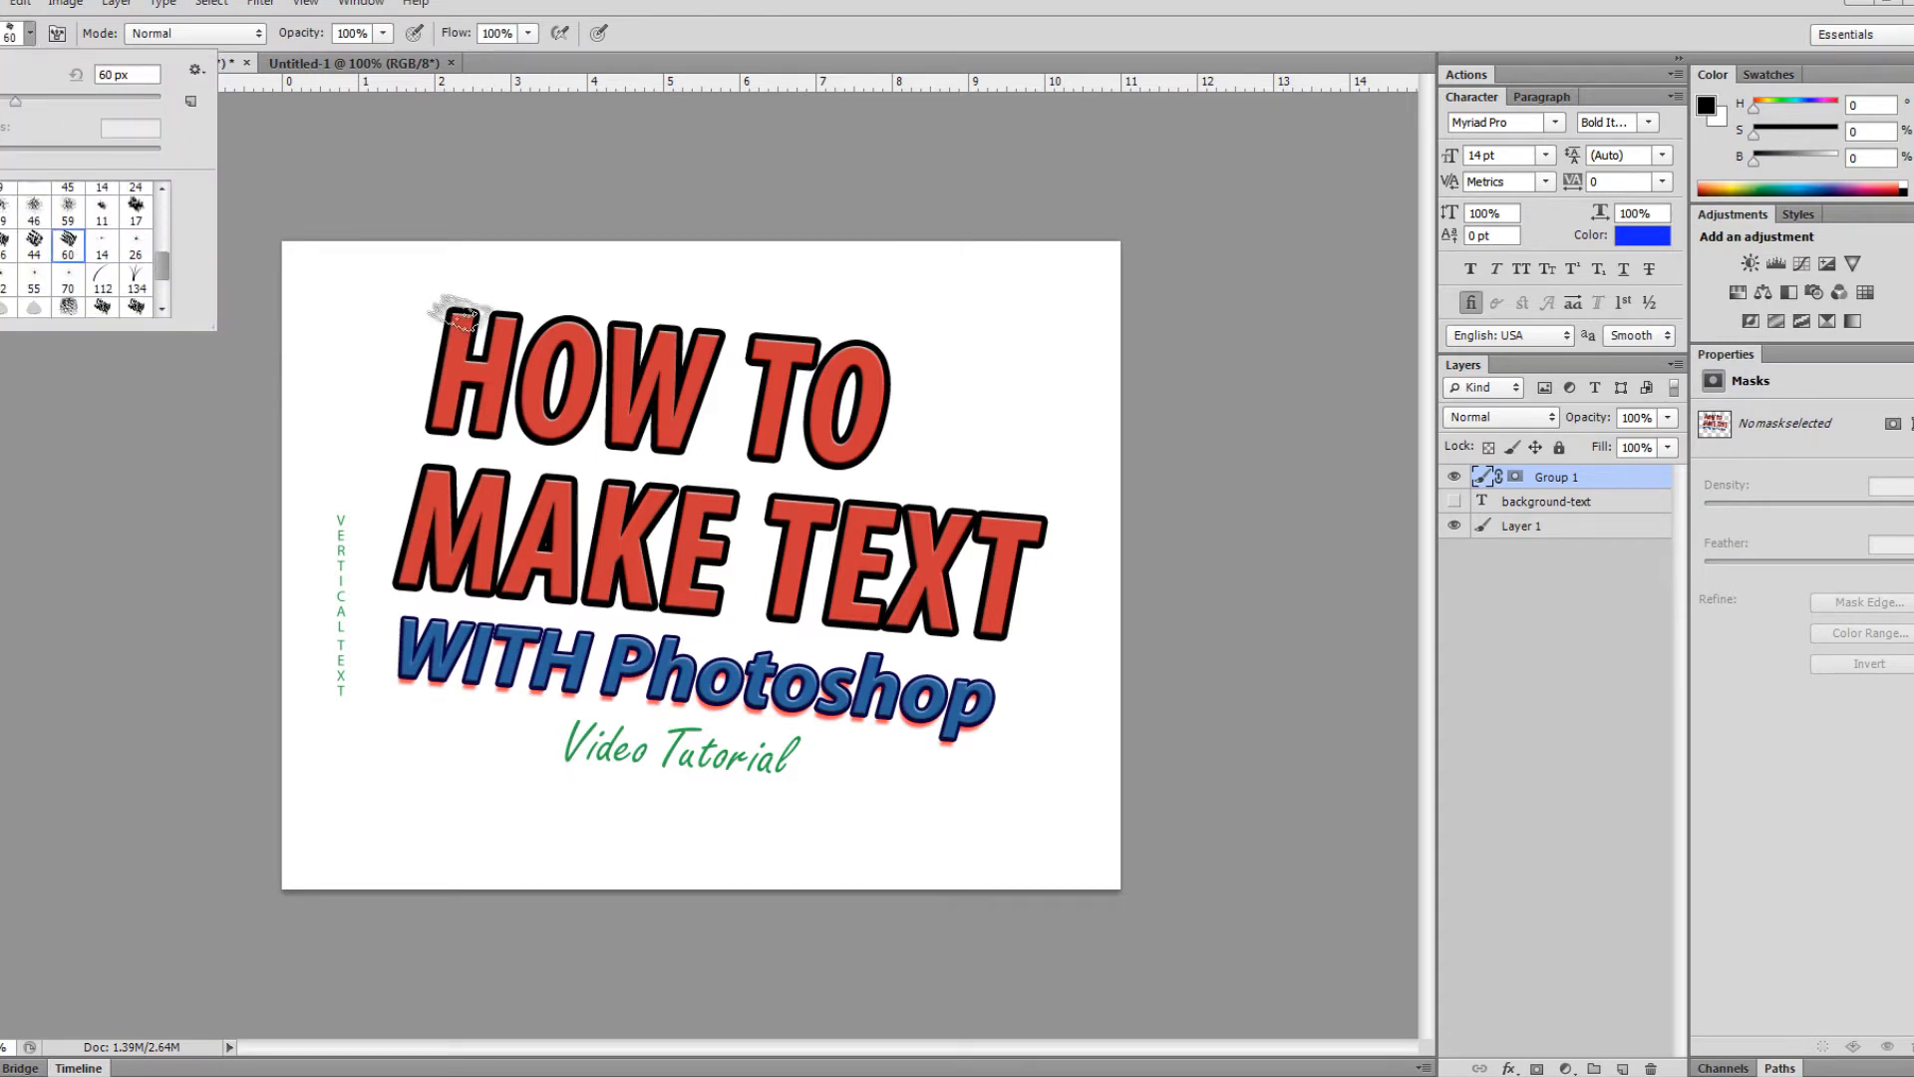
pyautogui.click(459, 315)
pyautogui.click(1515, 477)
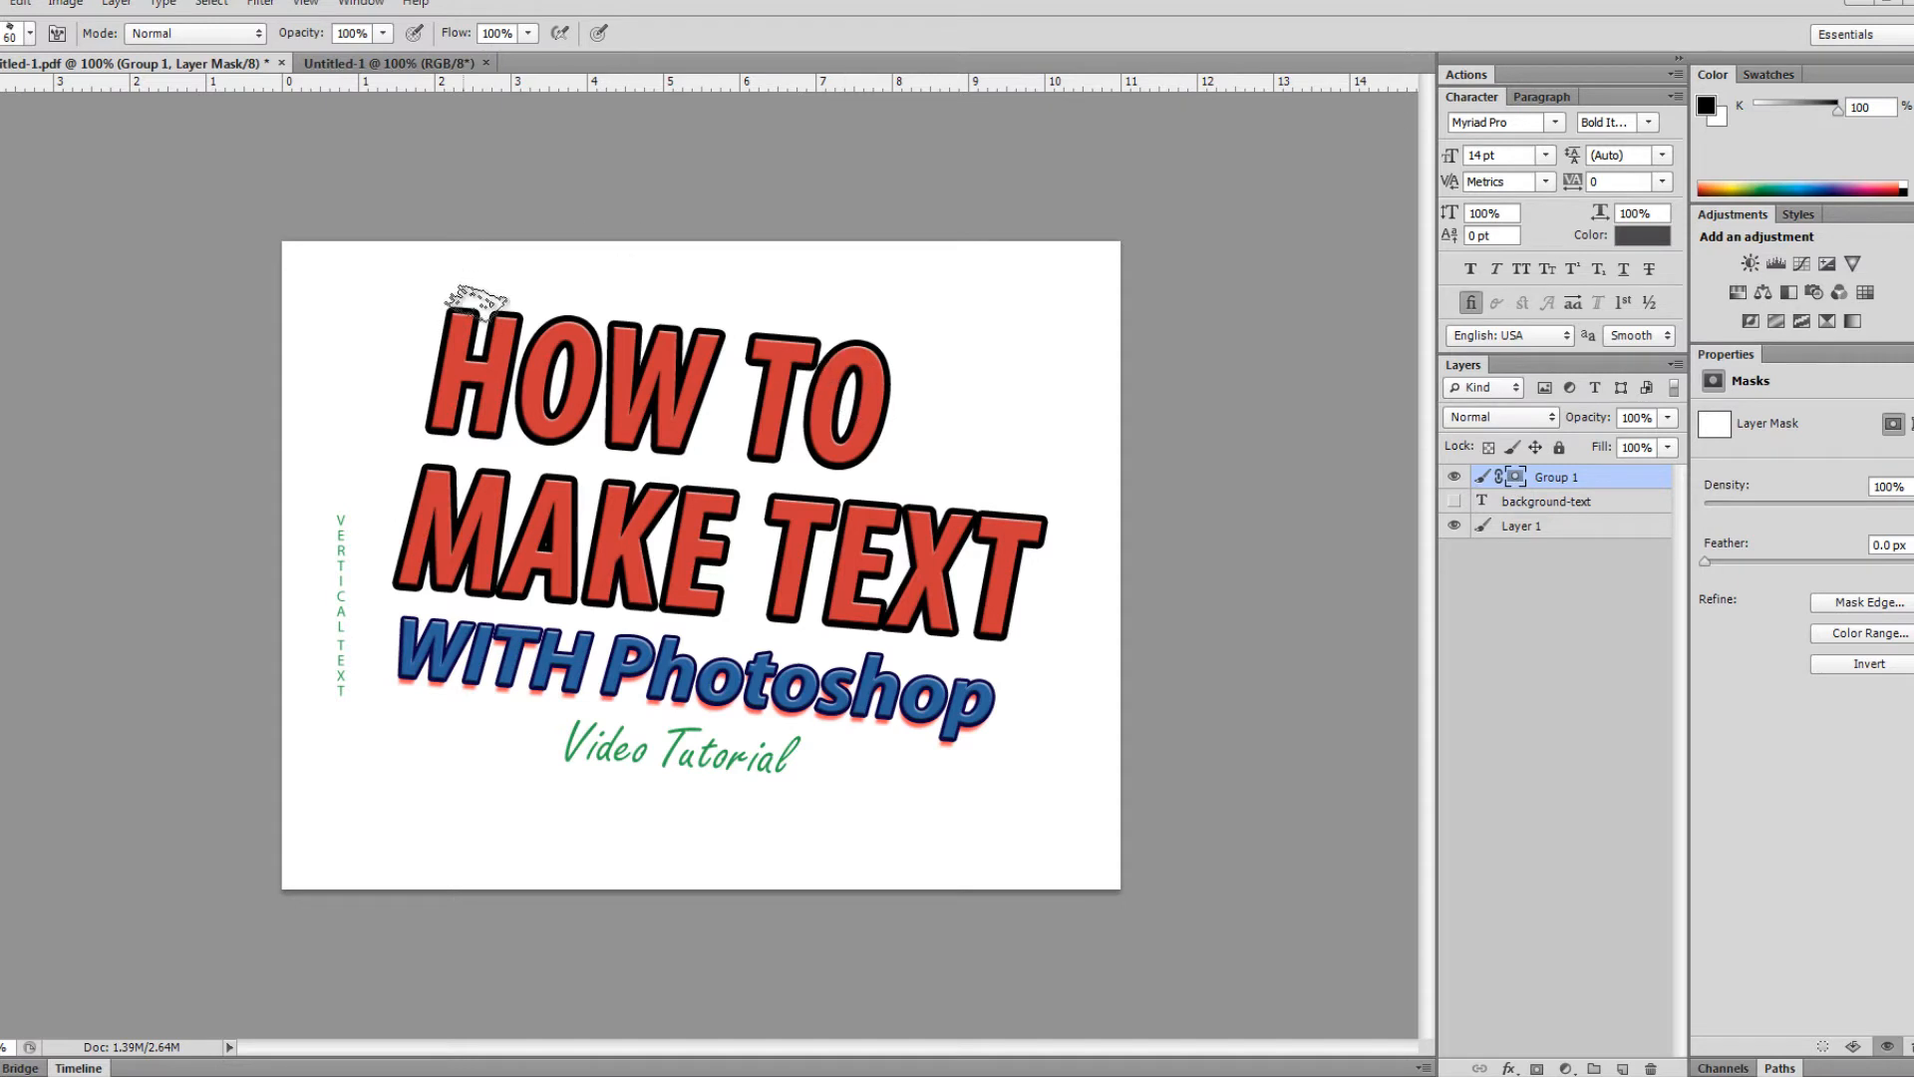
pyautogui.moveTo(462, 312)
pyautogui.mouseDown()
pyautogui.moveTo(454, 366)
pyautogui.moveTo(499, 353)
pyautogui.moveTo(429, 366)
pyautogui.moveTo(459, 423)
pyautogui.moveTo(479, 372)
pyautogui.moveTo(513, 383)
pyautogui.moveTo(478, 433)
pyautogui.moveTo(533, 406)
pyautogui.moveTo(514, 353)
pyautogui.moveTo(574, 306)
pyautogui.moveTo(563, 413)
pyautogui.moveTo(588, 343)
pyautogui.moveTo(553, 363)
pyautogui.moveTo(573, 404)
pyautogui.mouseUp()
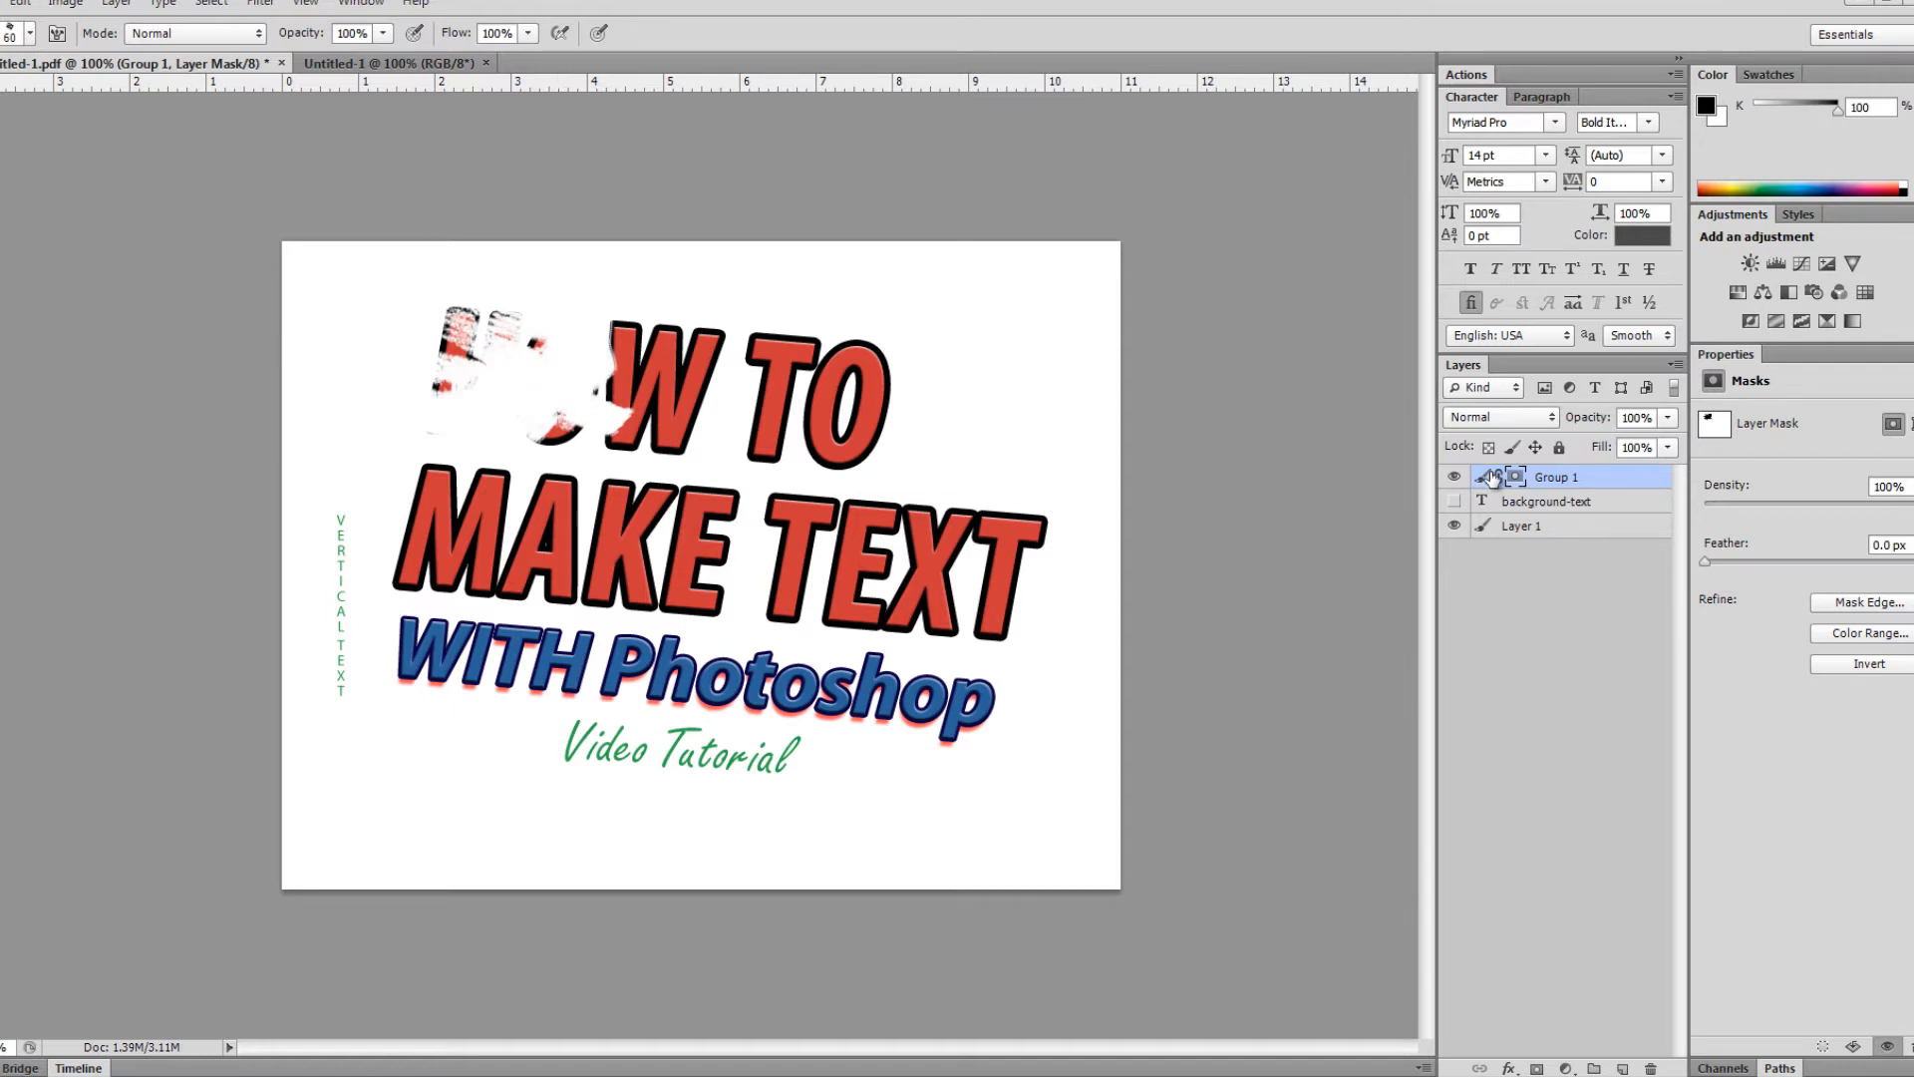
# - Switch to white and repaint Group 1's mask over the top of the H with grunge strokes
pyautogui.press('x')
pyautogui.moveTo(514, 311)
pyautogui.mouseDown()
pyautogui.moveTo(450, 344)
pyautogui.moveTo(518, 353)
pyautogui.moveTo(444, 377)
pyautogui.moveTo(496, 397)
pyautogui.moveTo(444, 411)
pyautogui.moveTo(439, 390)
pyautogui.moveTo(459, 422)
pyautogui.moveTo(430, 447)
pyautogui.moveTo(499, 427)
pyautogui.moveTo(503, 405)
pyautogui.moveTo(539, 407)
pyautogui.moveTo(533, 431)
pyautogui.moveTo(558, 408)
pyautogui.moveTo(573, 387)
pyautogui.moveTo(523, 375)
pyautogui.moveTo(563, 349)
pyautogui.moveTo(556, 322)
pyautogui.moveTo(596, 323)
pyautogui.moveTo(587, 367)
pyautogui.moveTo(603, 379)
pyautogui.moveTo(603, 340)
pyautogui.moveTo(643, 375)
pyautogui.moveTo(640, 397)
pyautogui.moveTo(583, 397)
pyautogui.moveTo(593, 424)
pyautogui.moveTo(733, 384)
pyautogui.mouseUp()
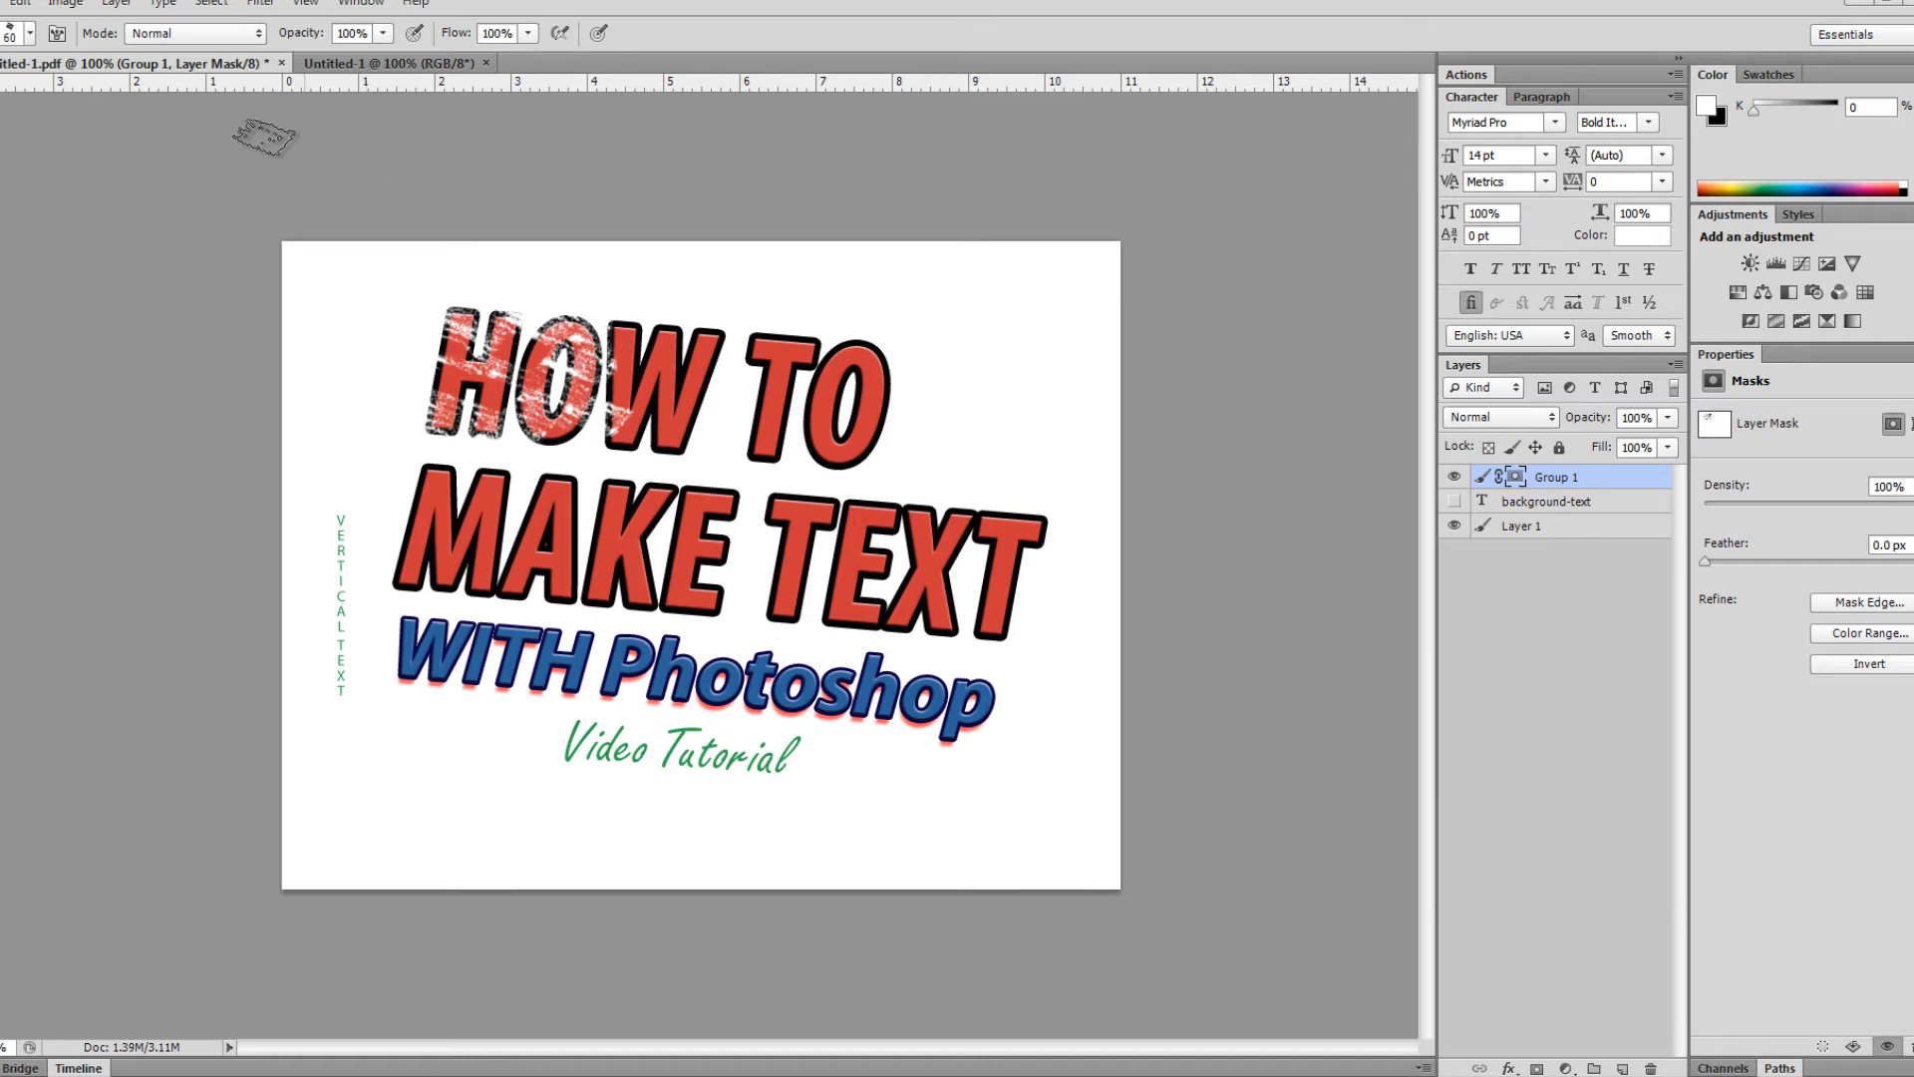
pyautogui.click(0, 2)
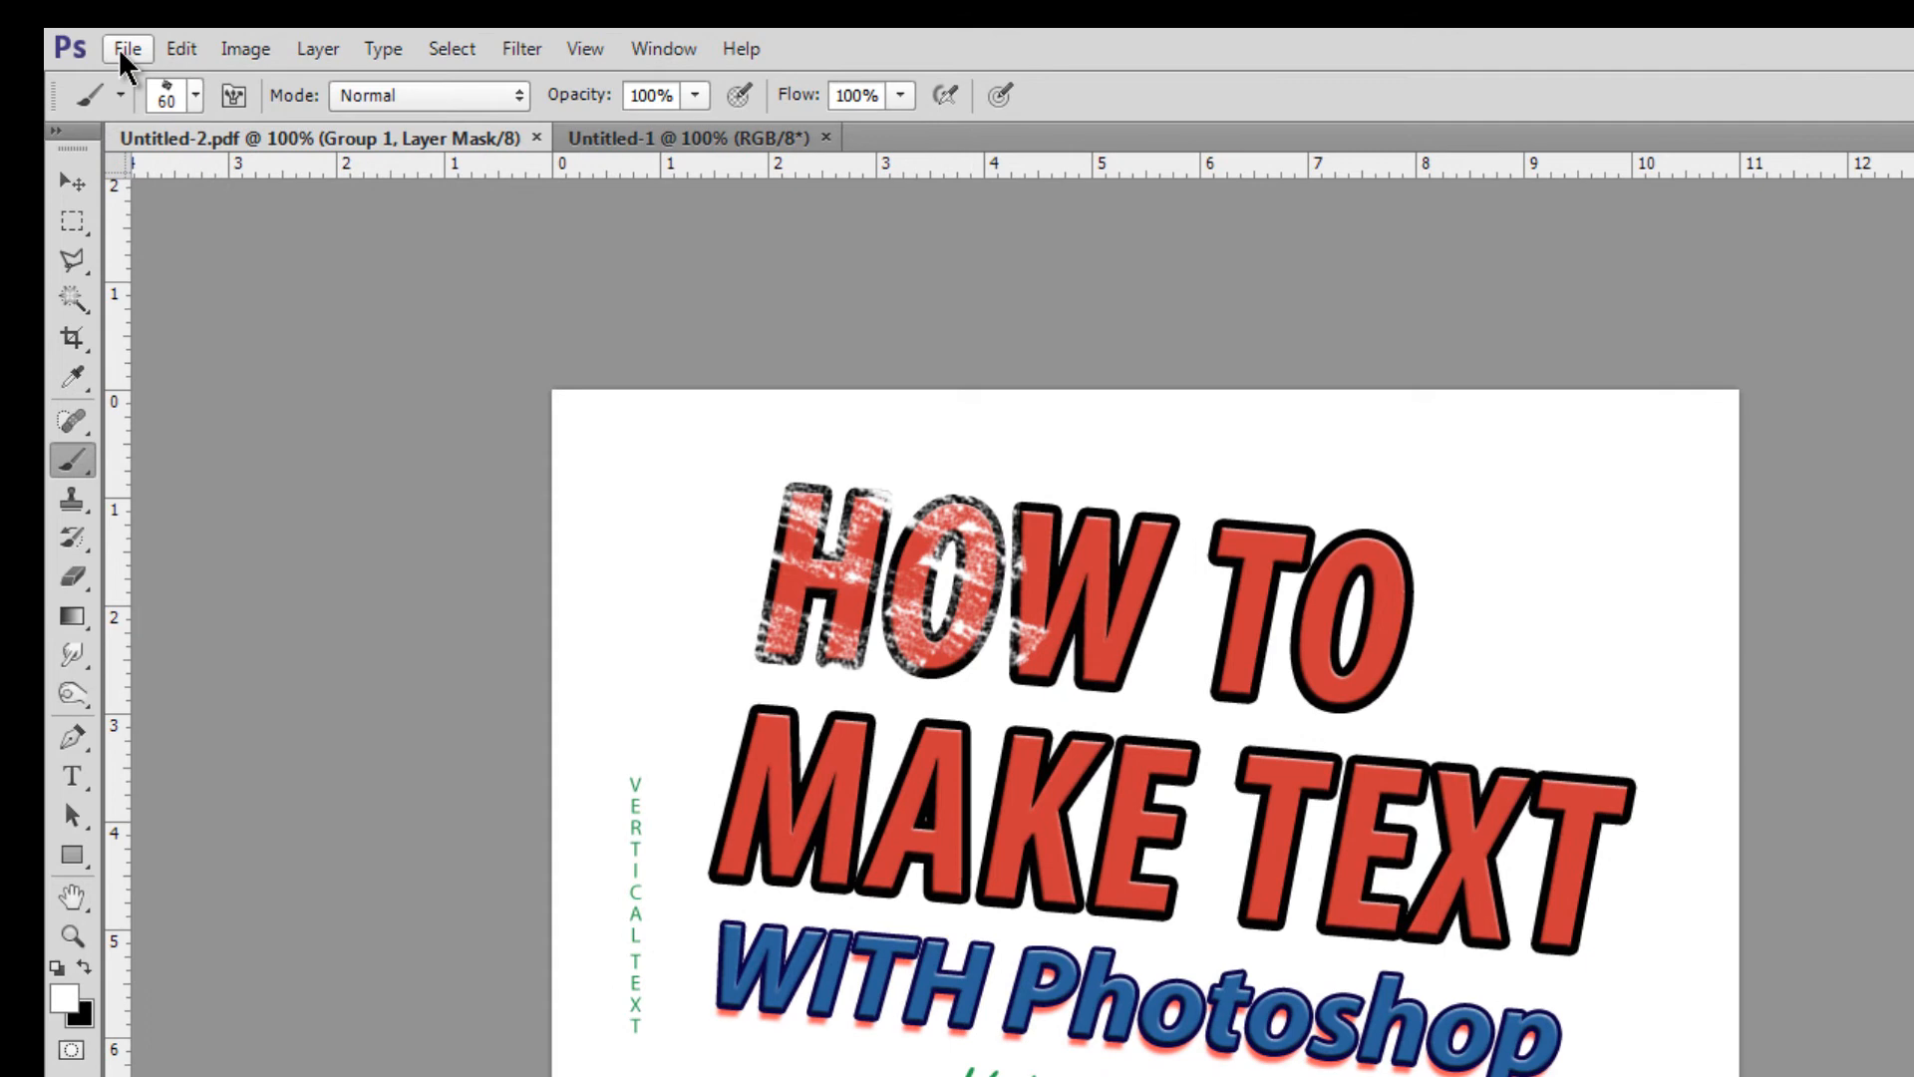
pyautogui.click(127, 55)
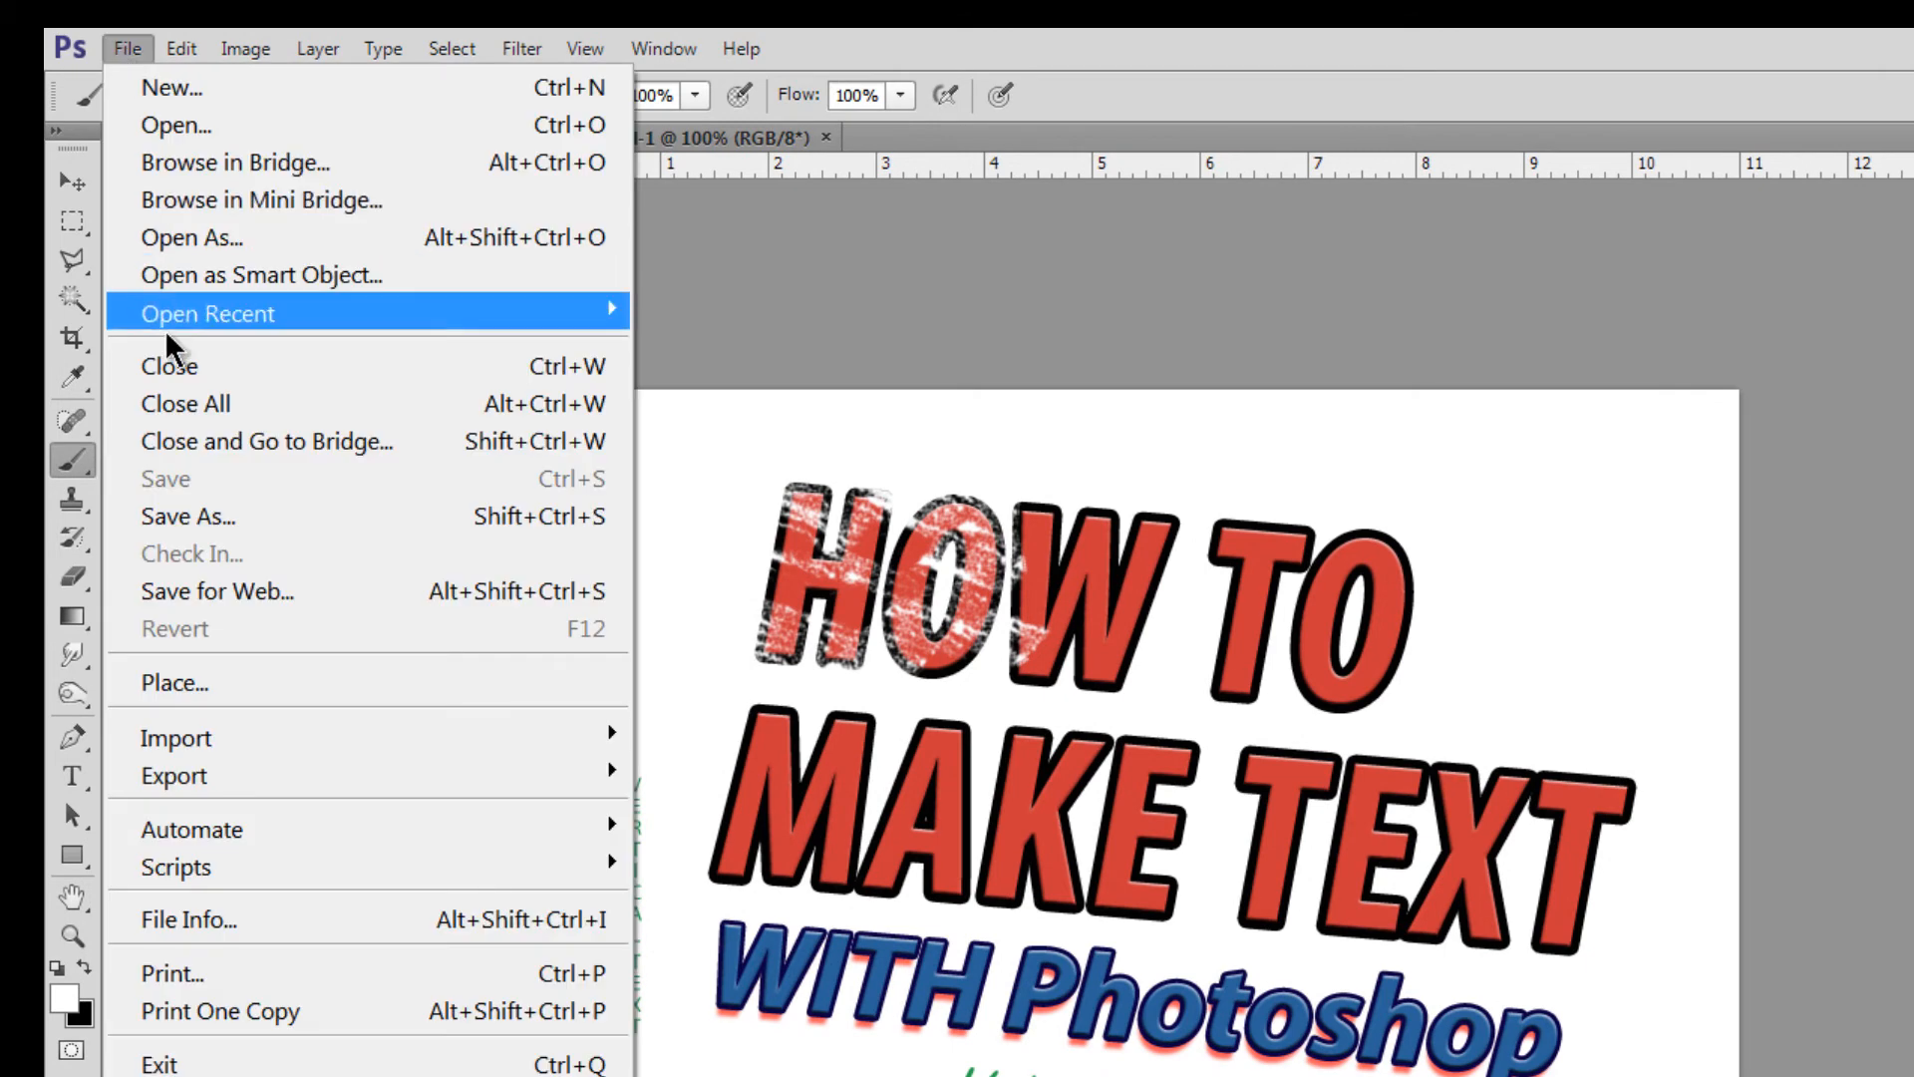
pyautogui.click(173, 515)
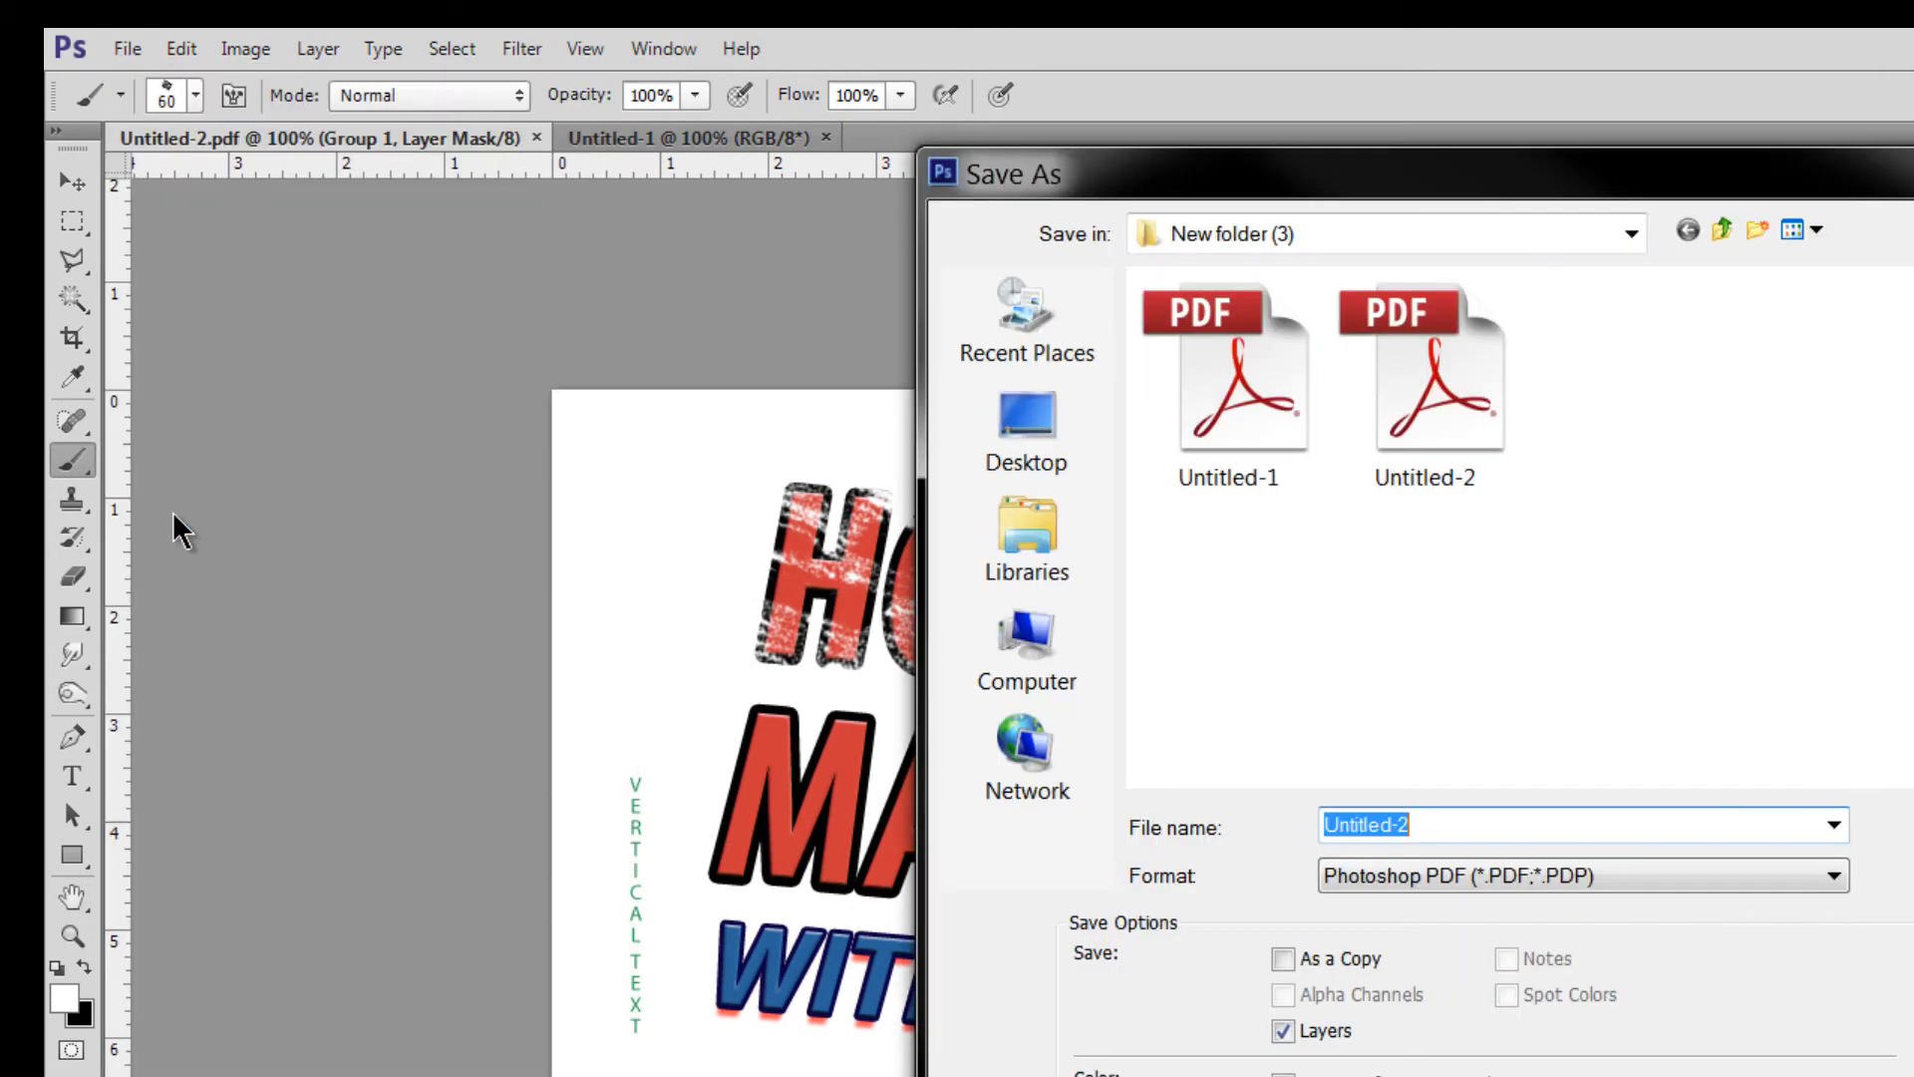
pyautogui.click(1453, 875)
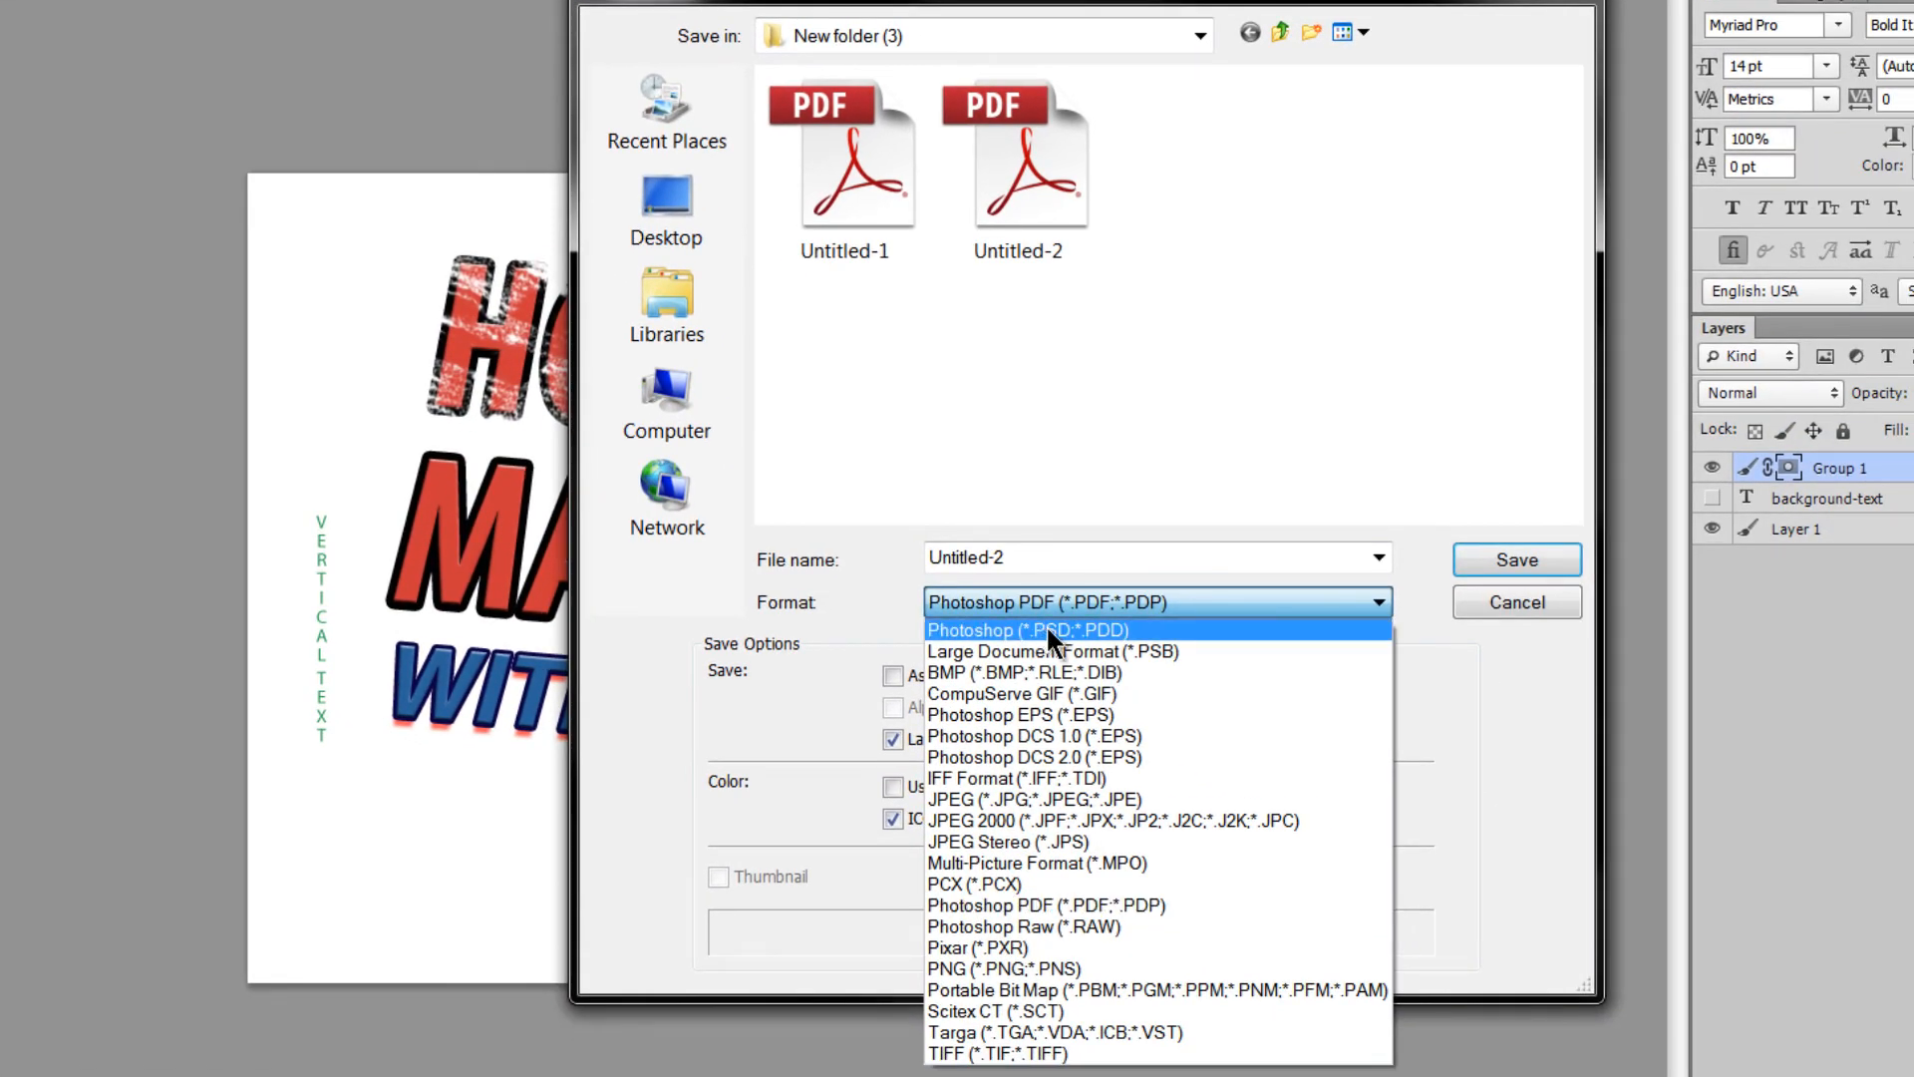
pyautogui.click(1045, 630)
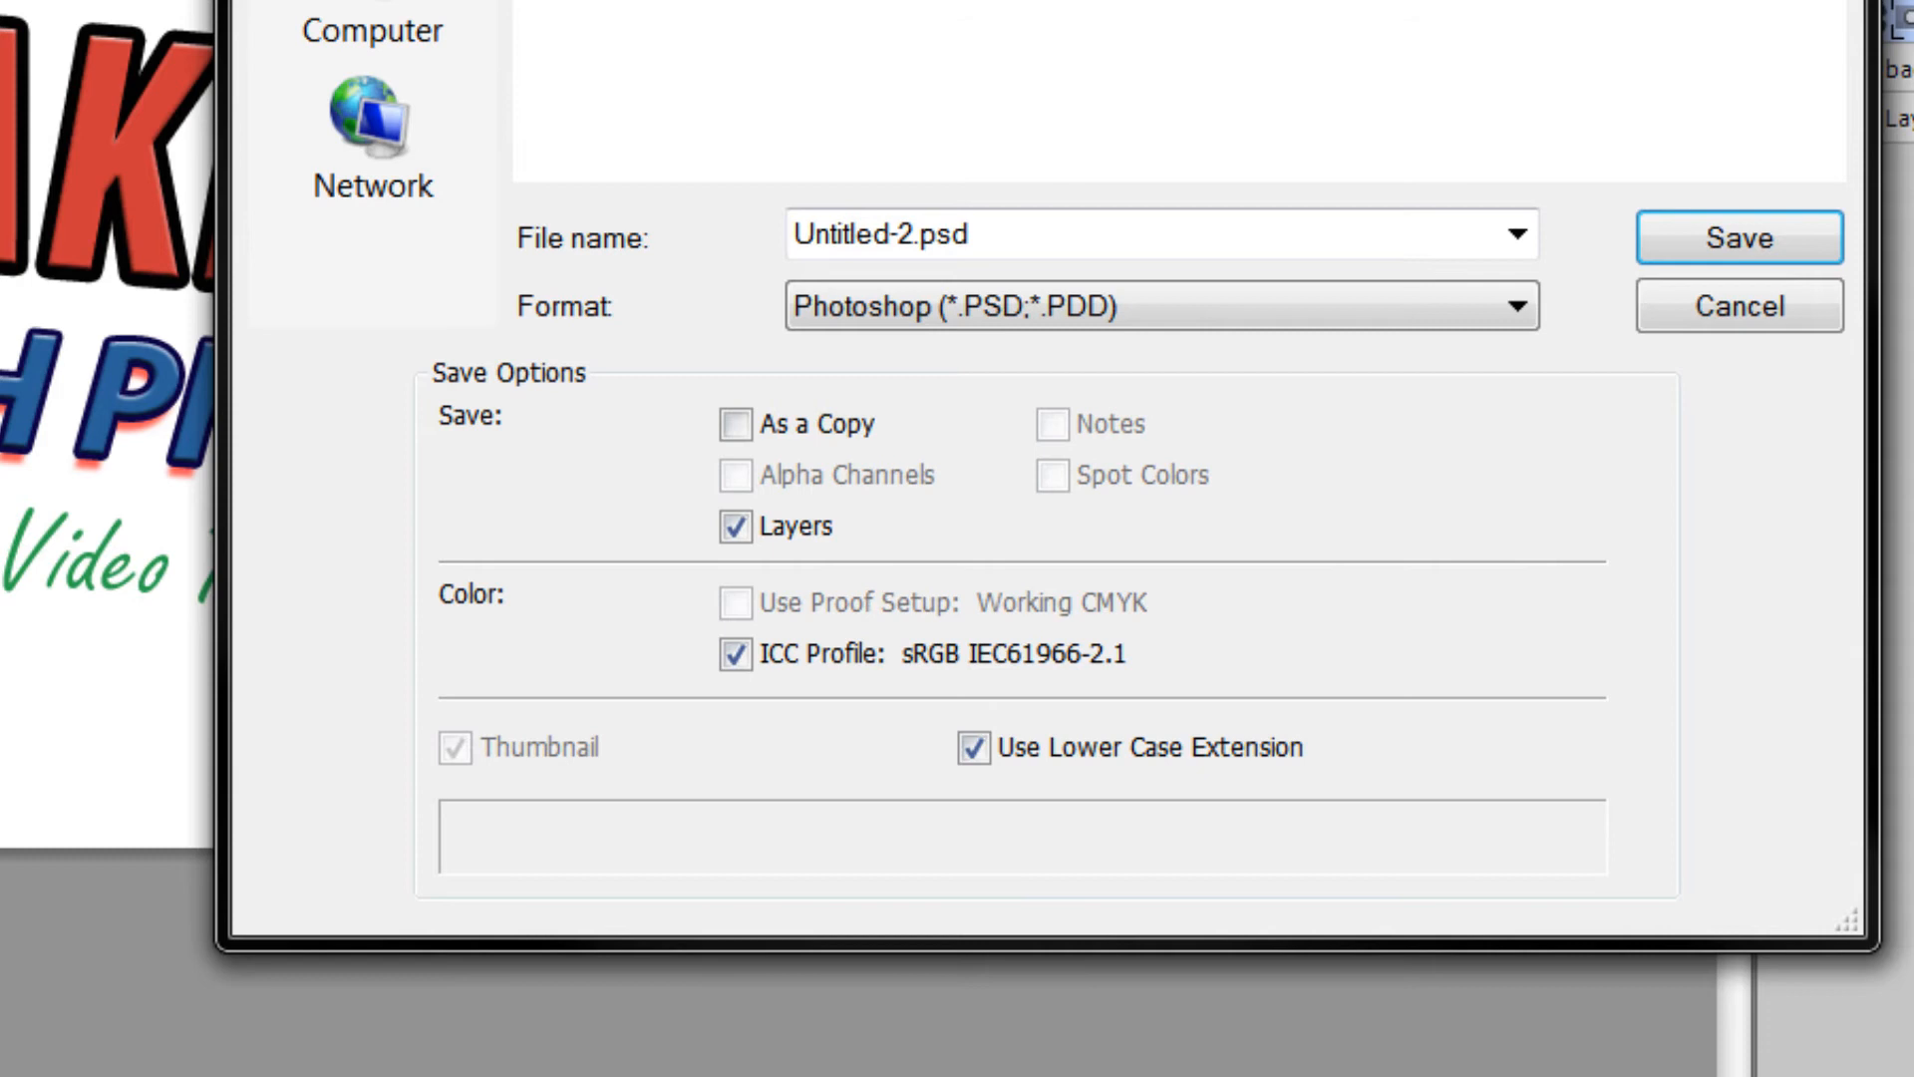
pyautogui.click(959, 317)
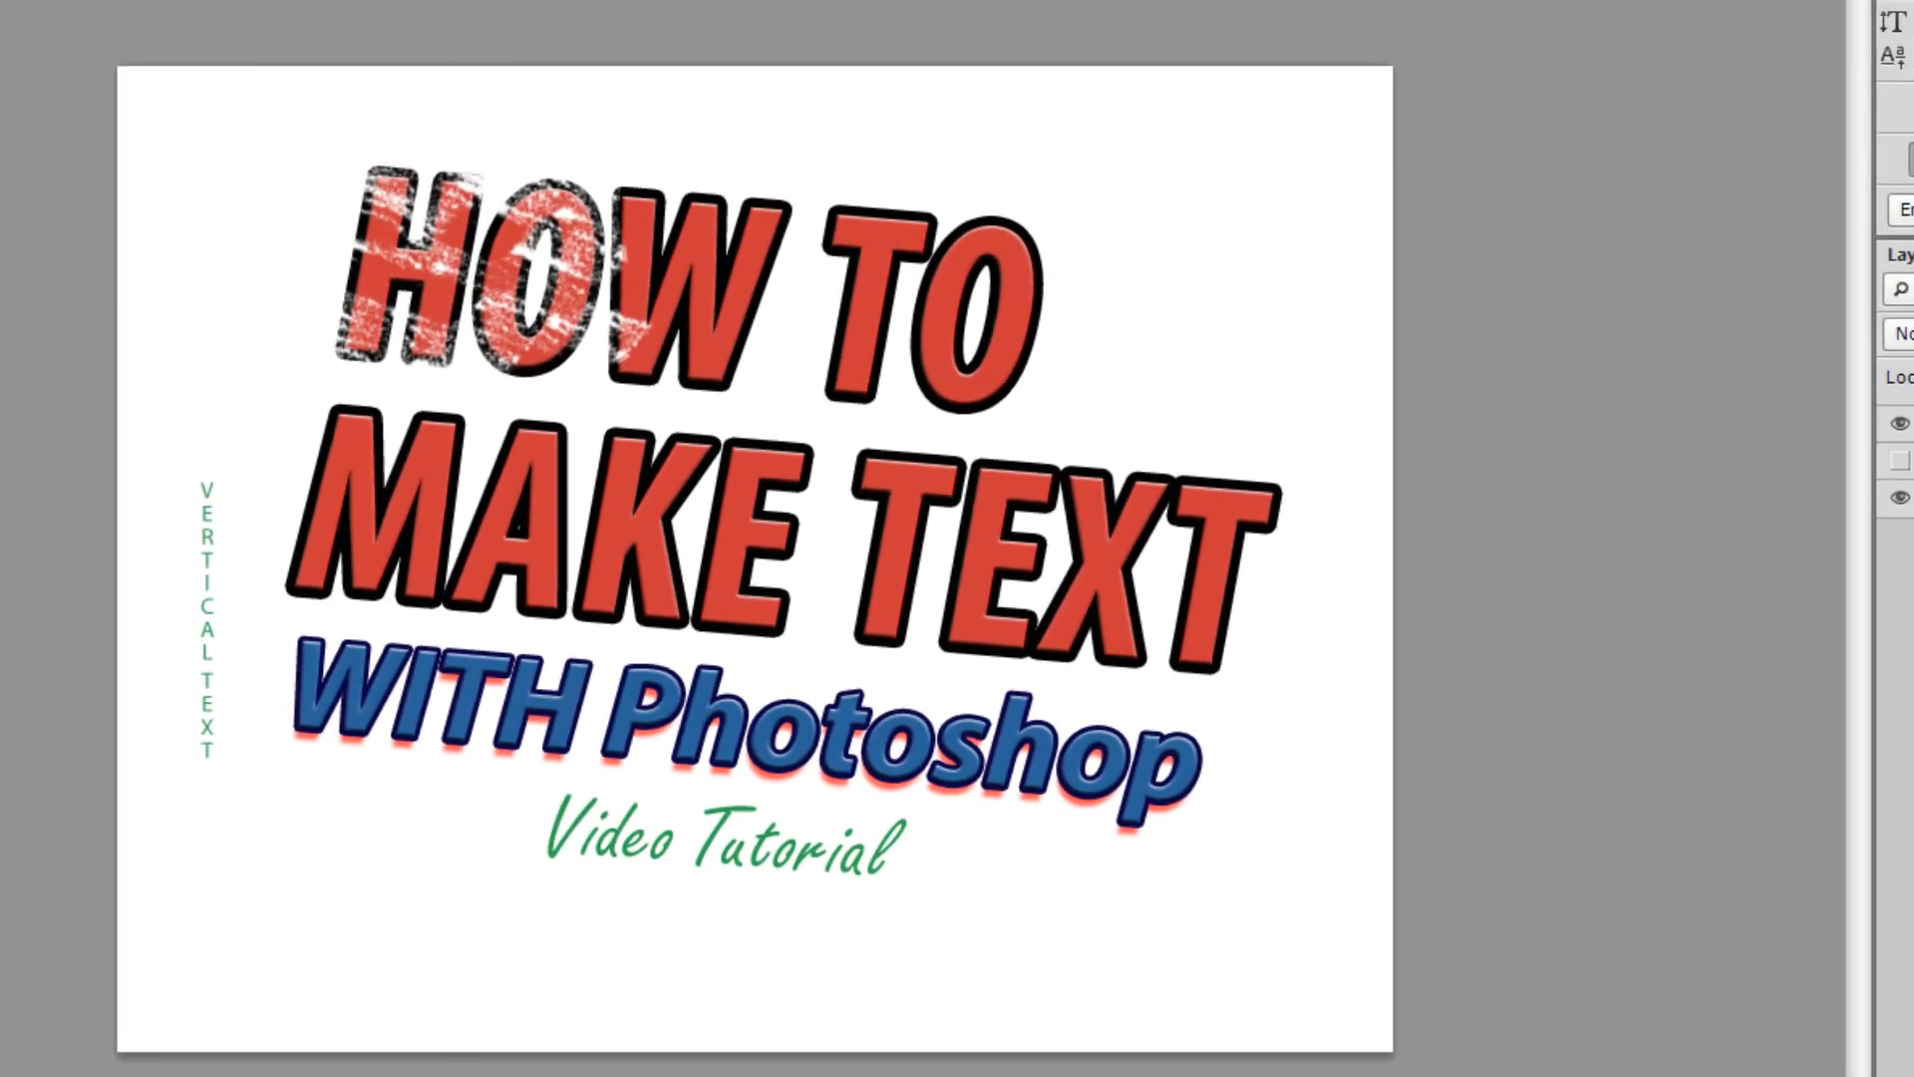
pyautogui.click(78, 18)
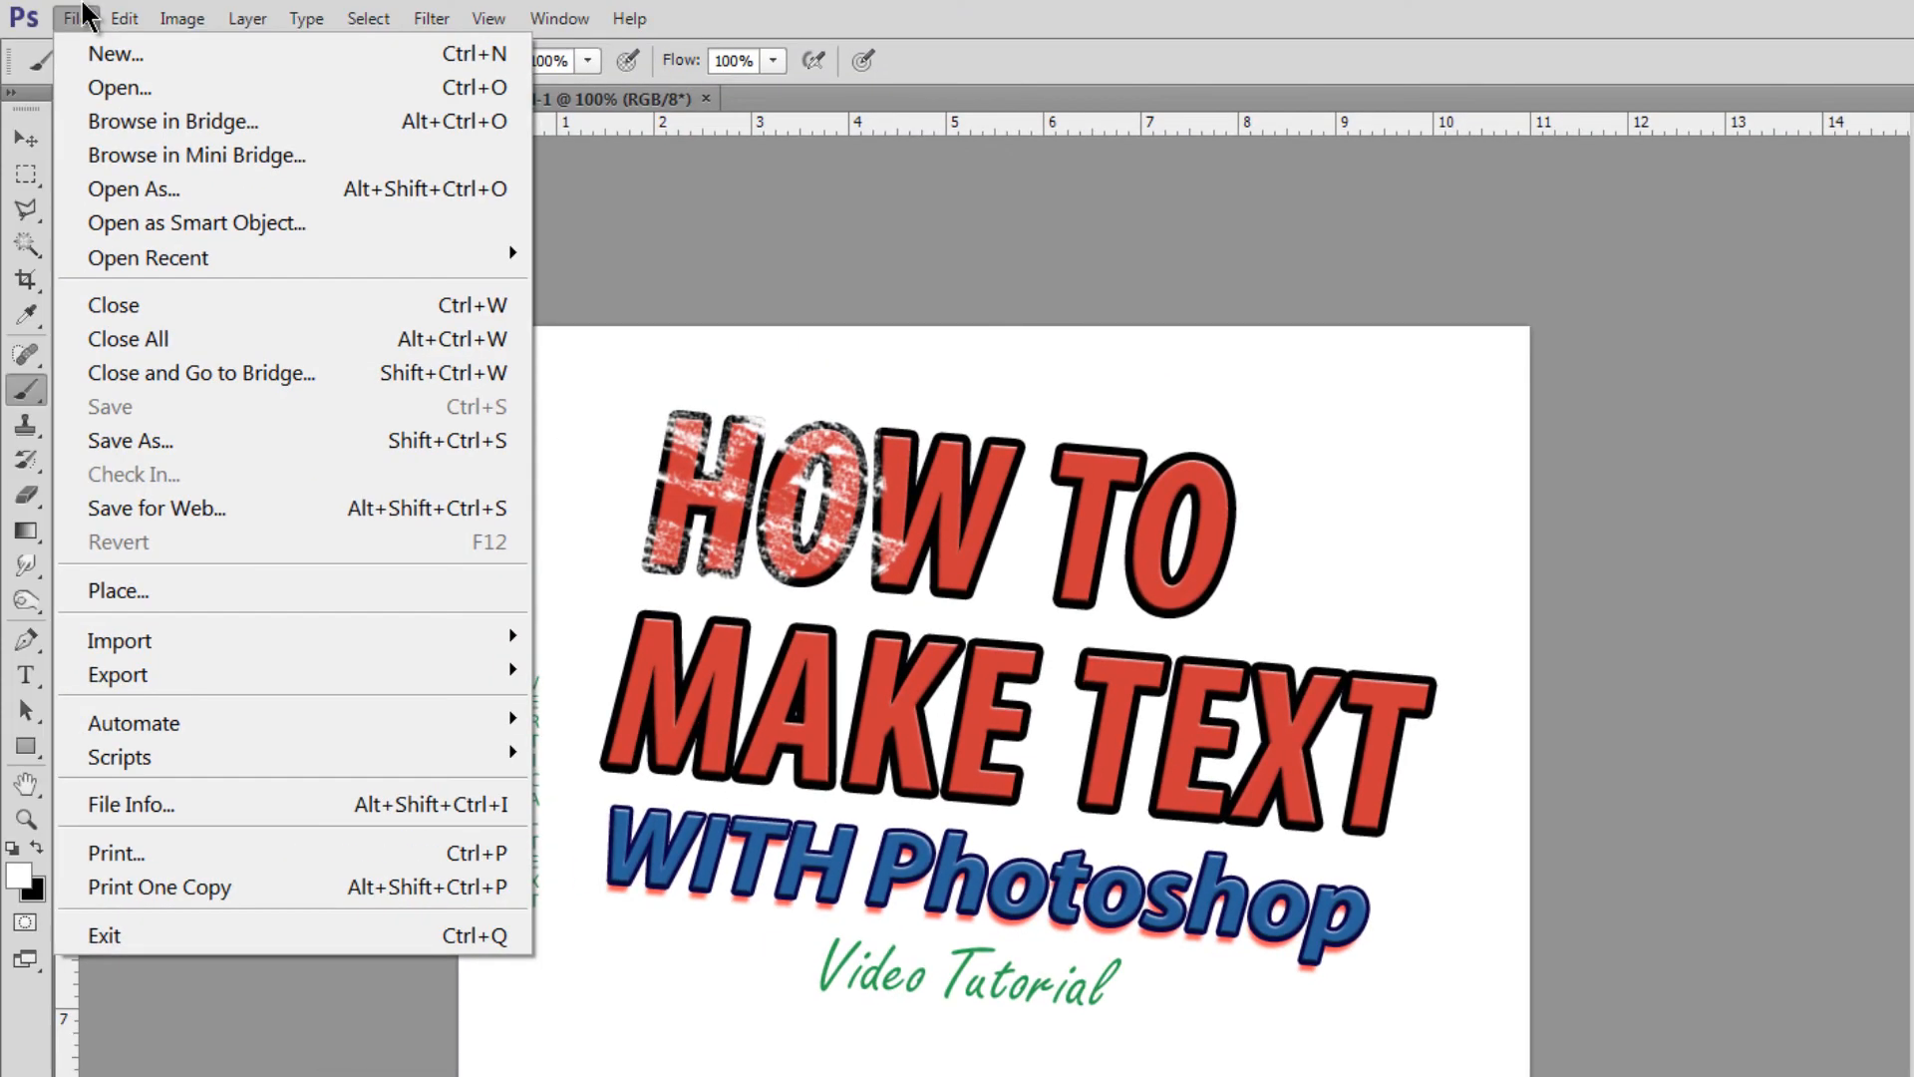
# - In Save for Web, set the image width to 300 px
pyautogui.click(121, 510)
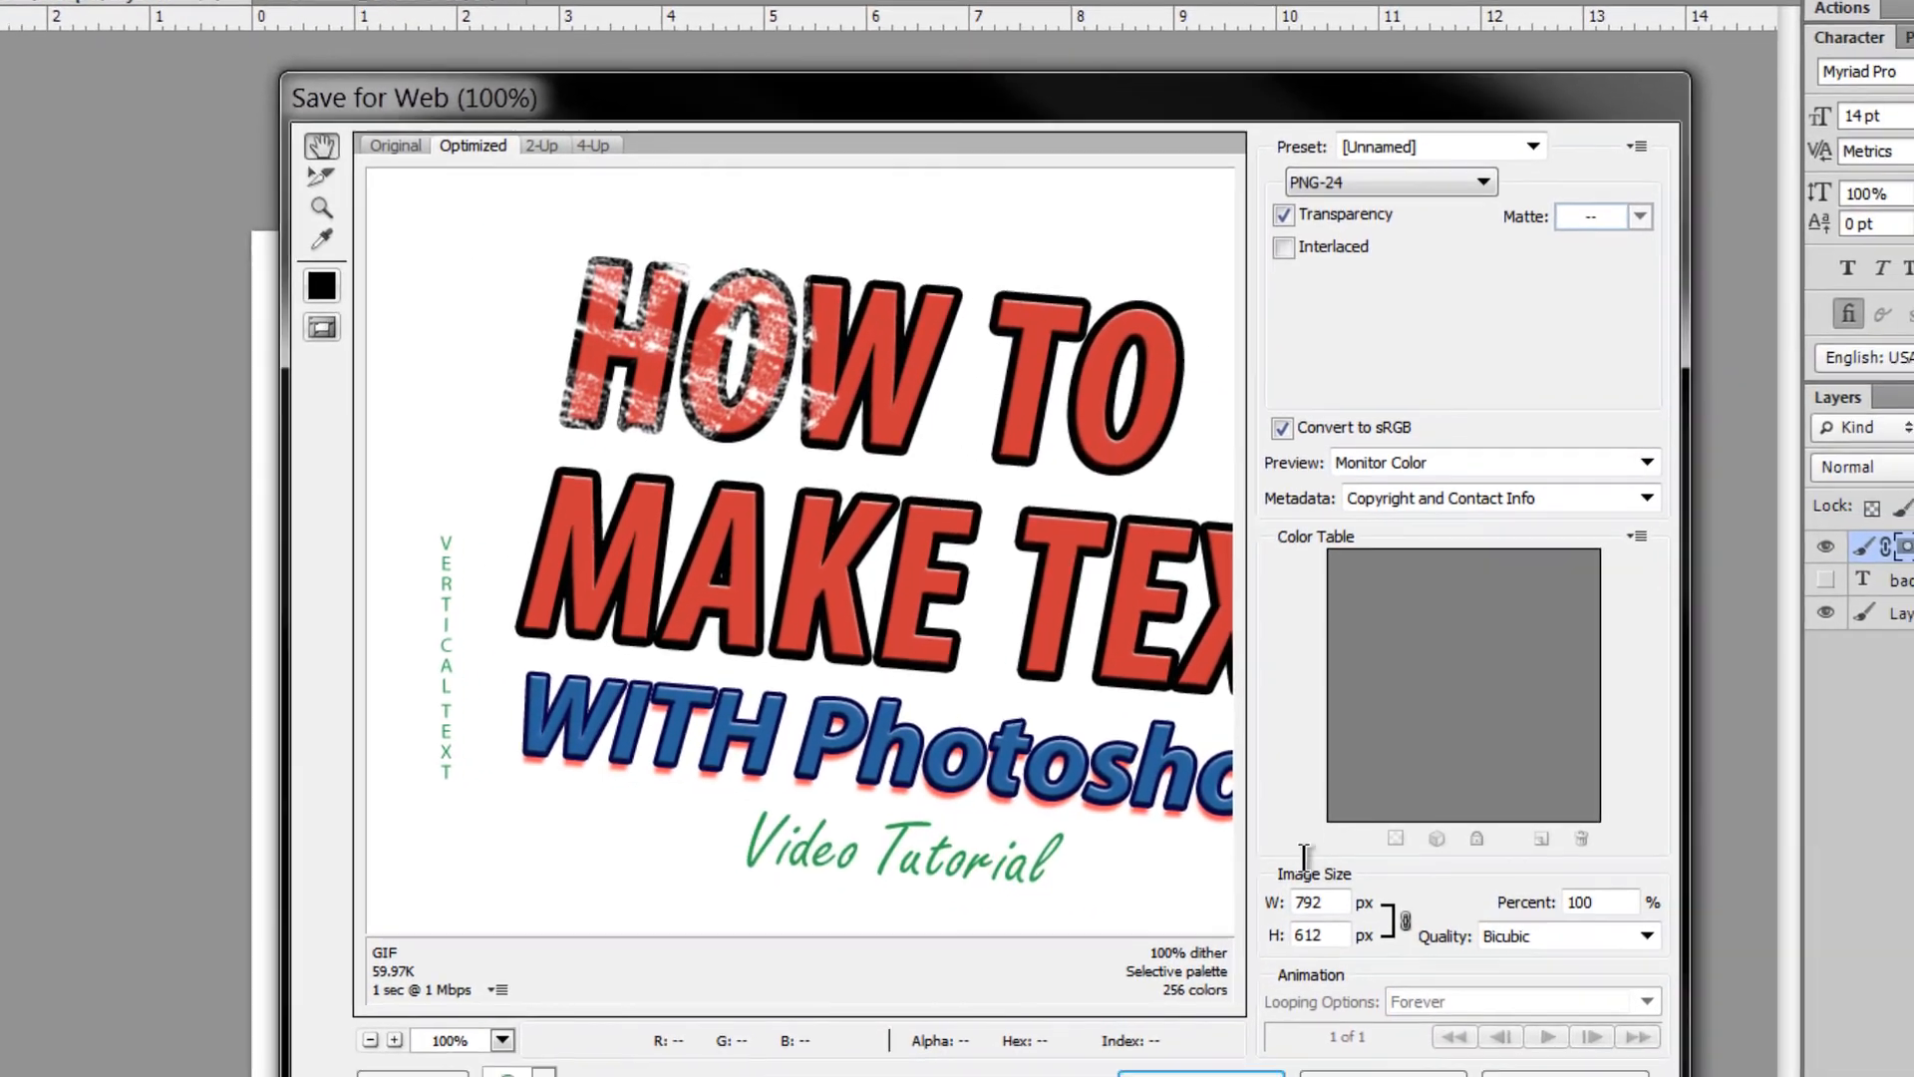
pyautogui.doubleClick(1335, 905)
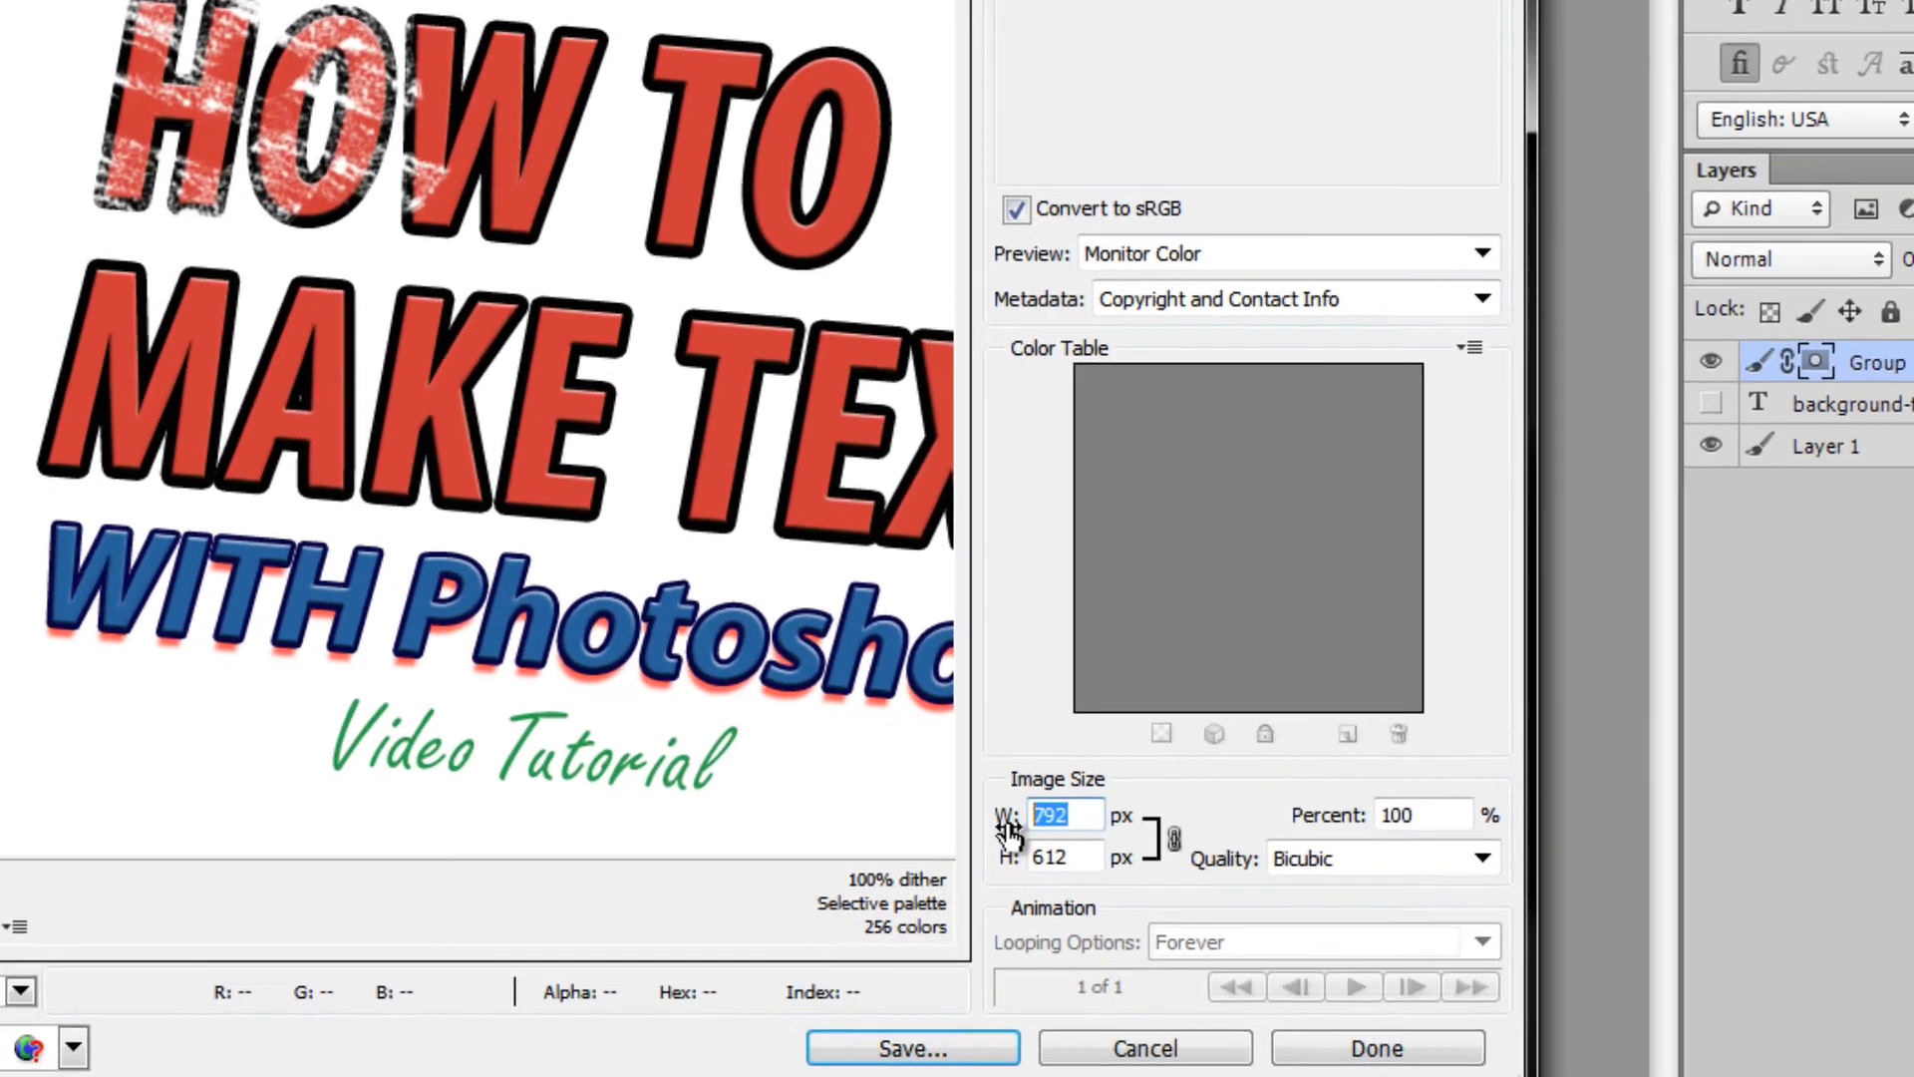
pyautogui.write('300')
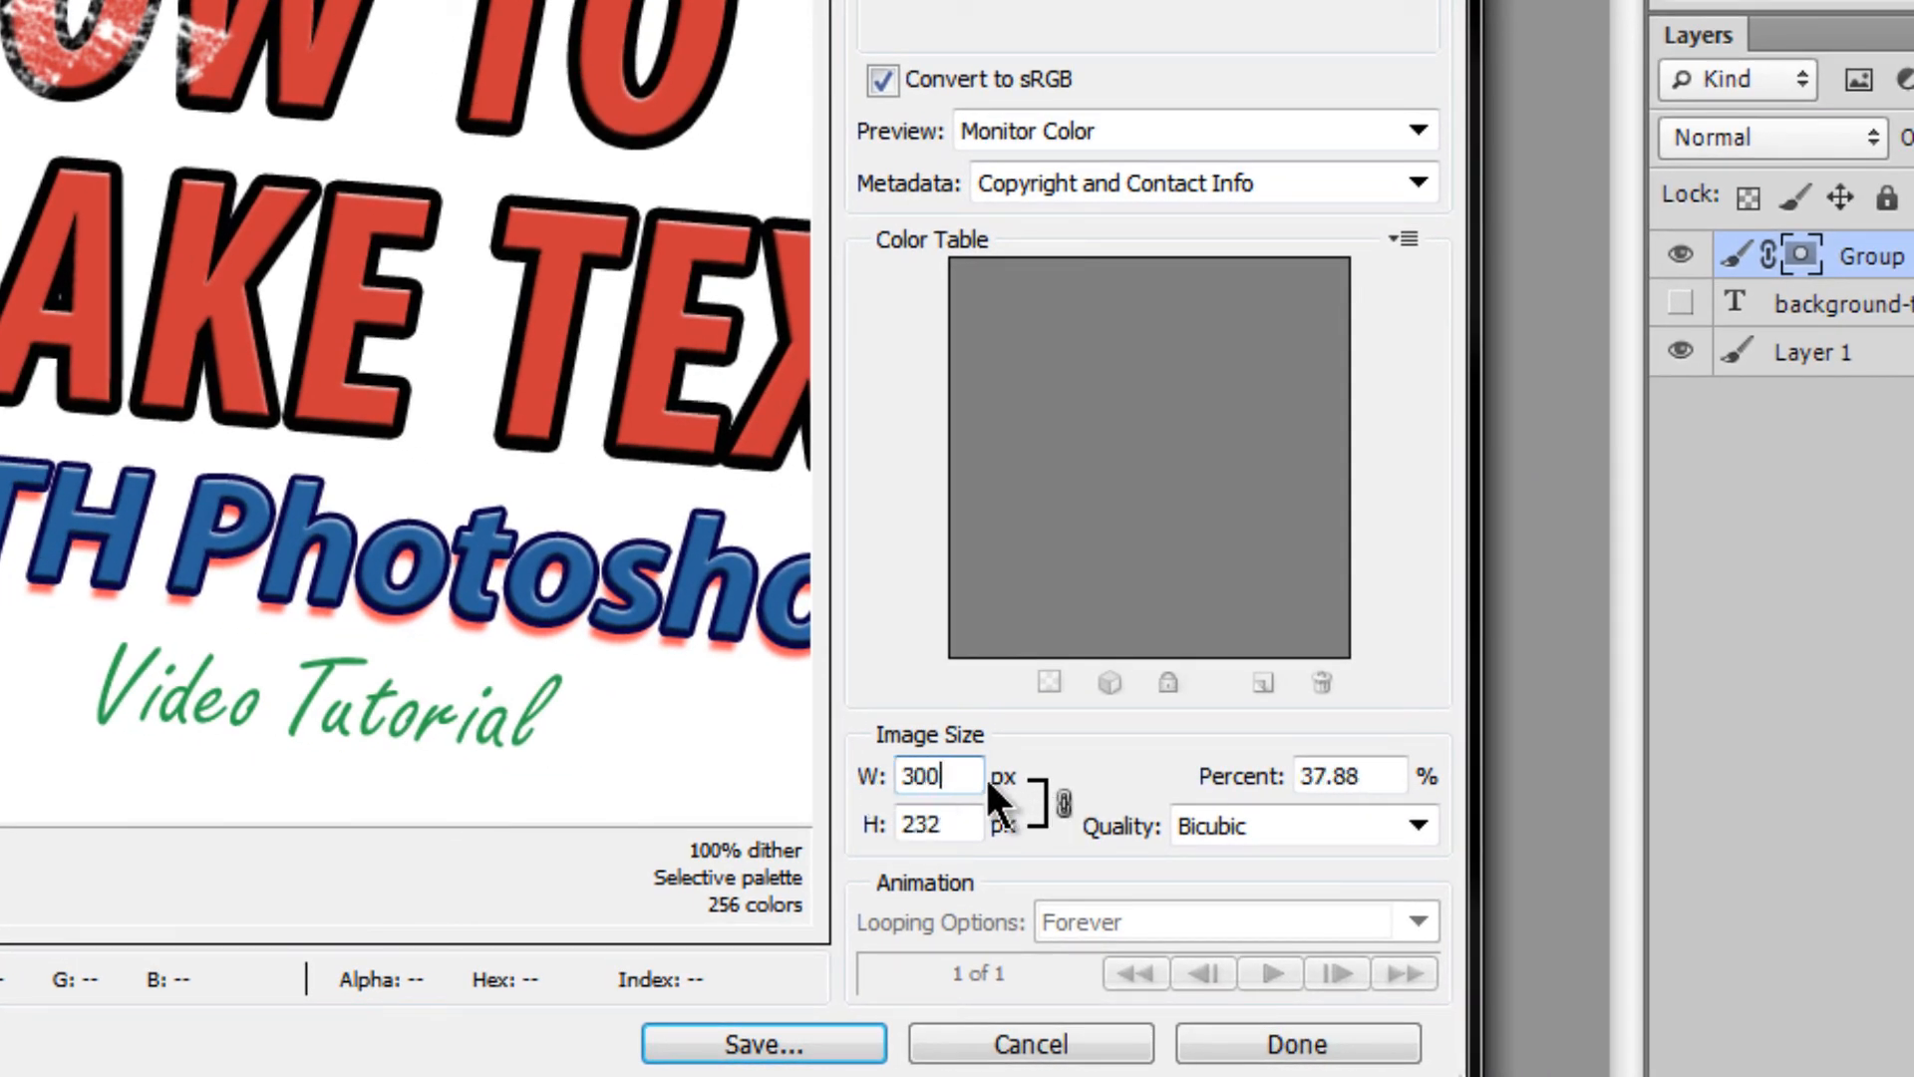
pyautogui.click(962, 823)
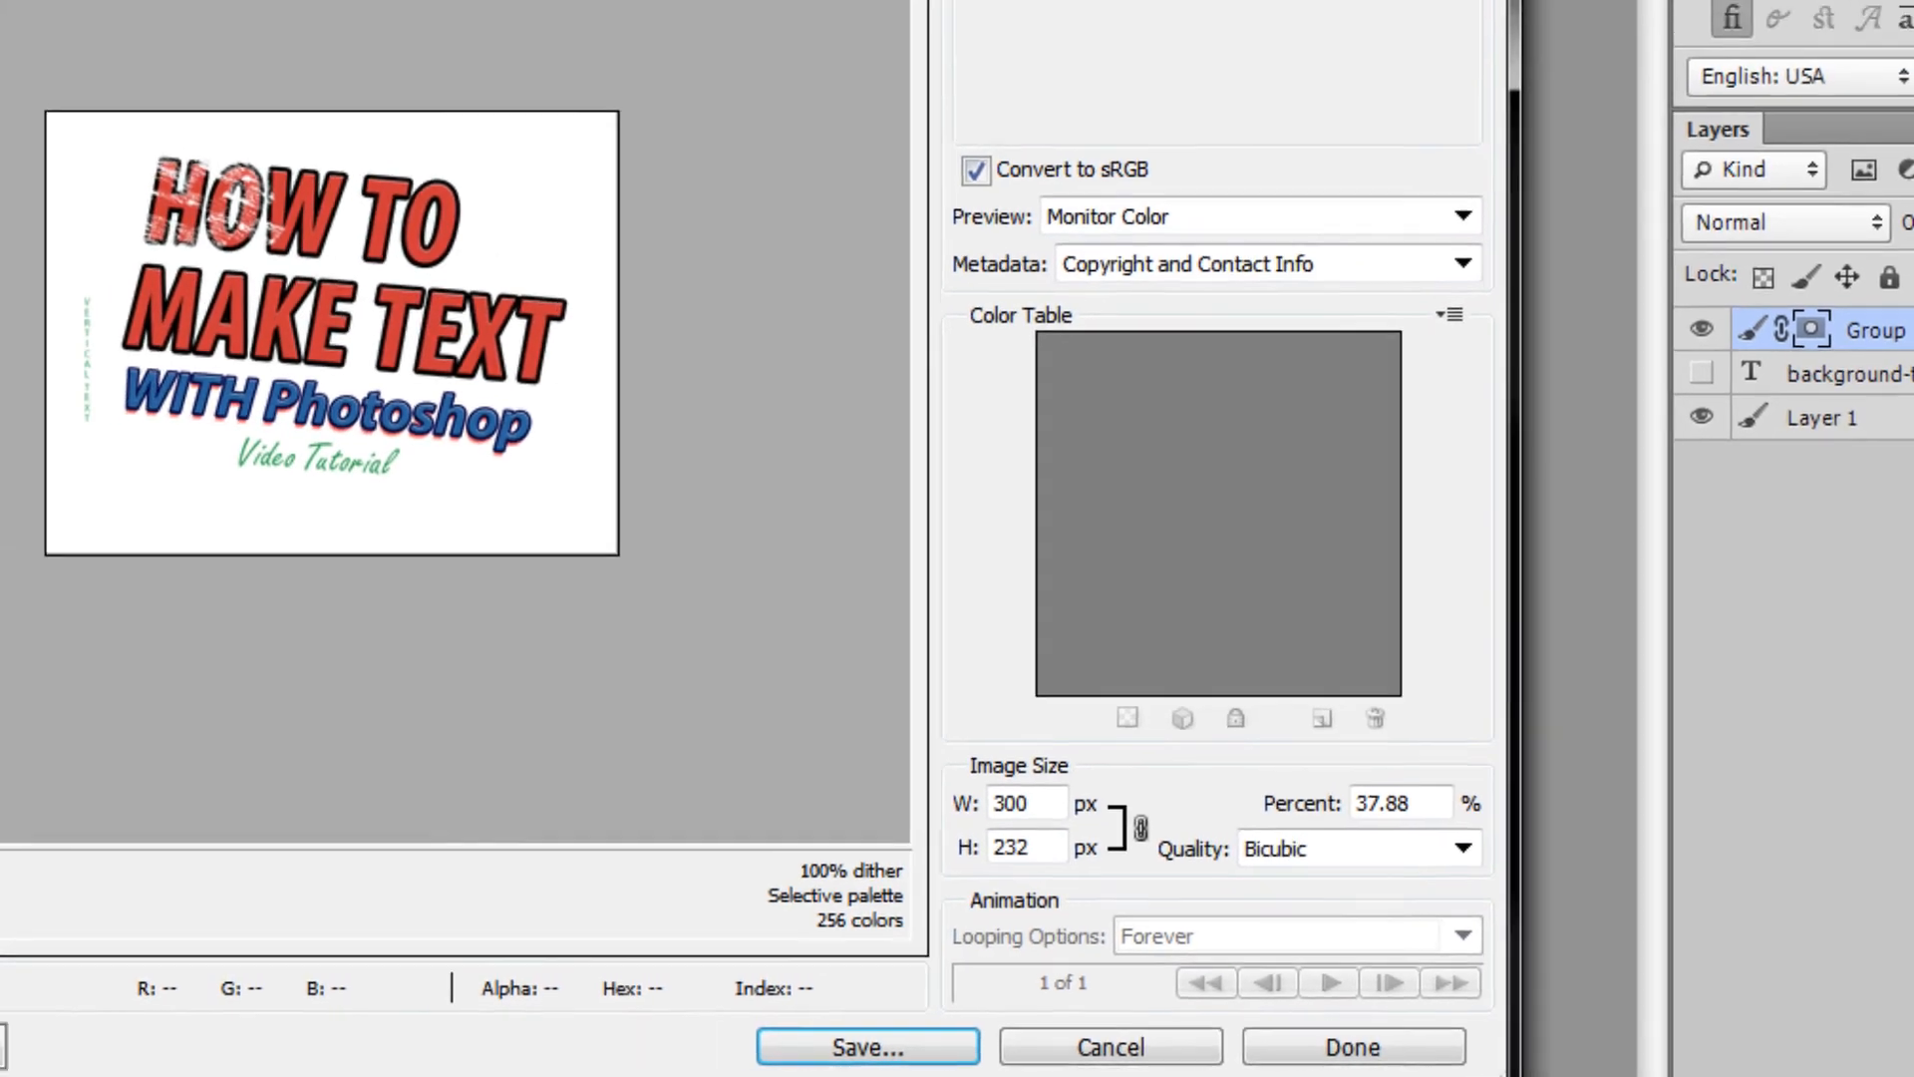
# - Compare JPEG and PNG-24 output, cancel the export, and hide the white background layer
pyautogui.click(1258, 49)
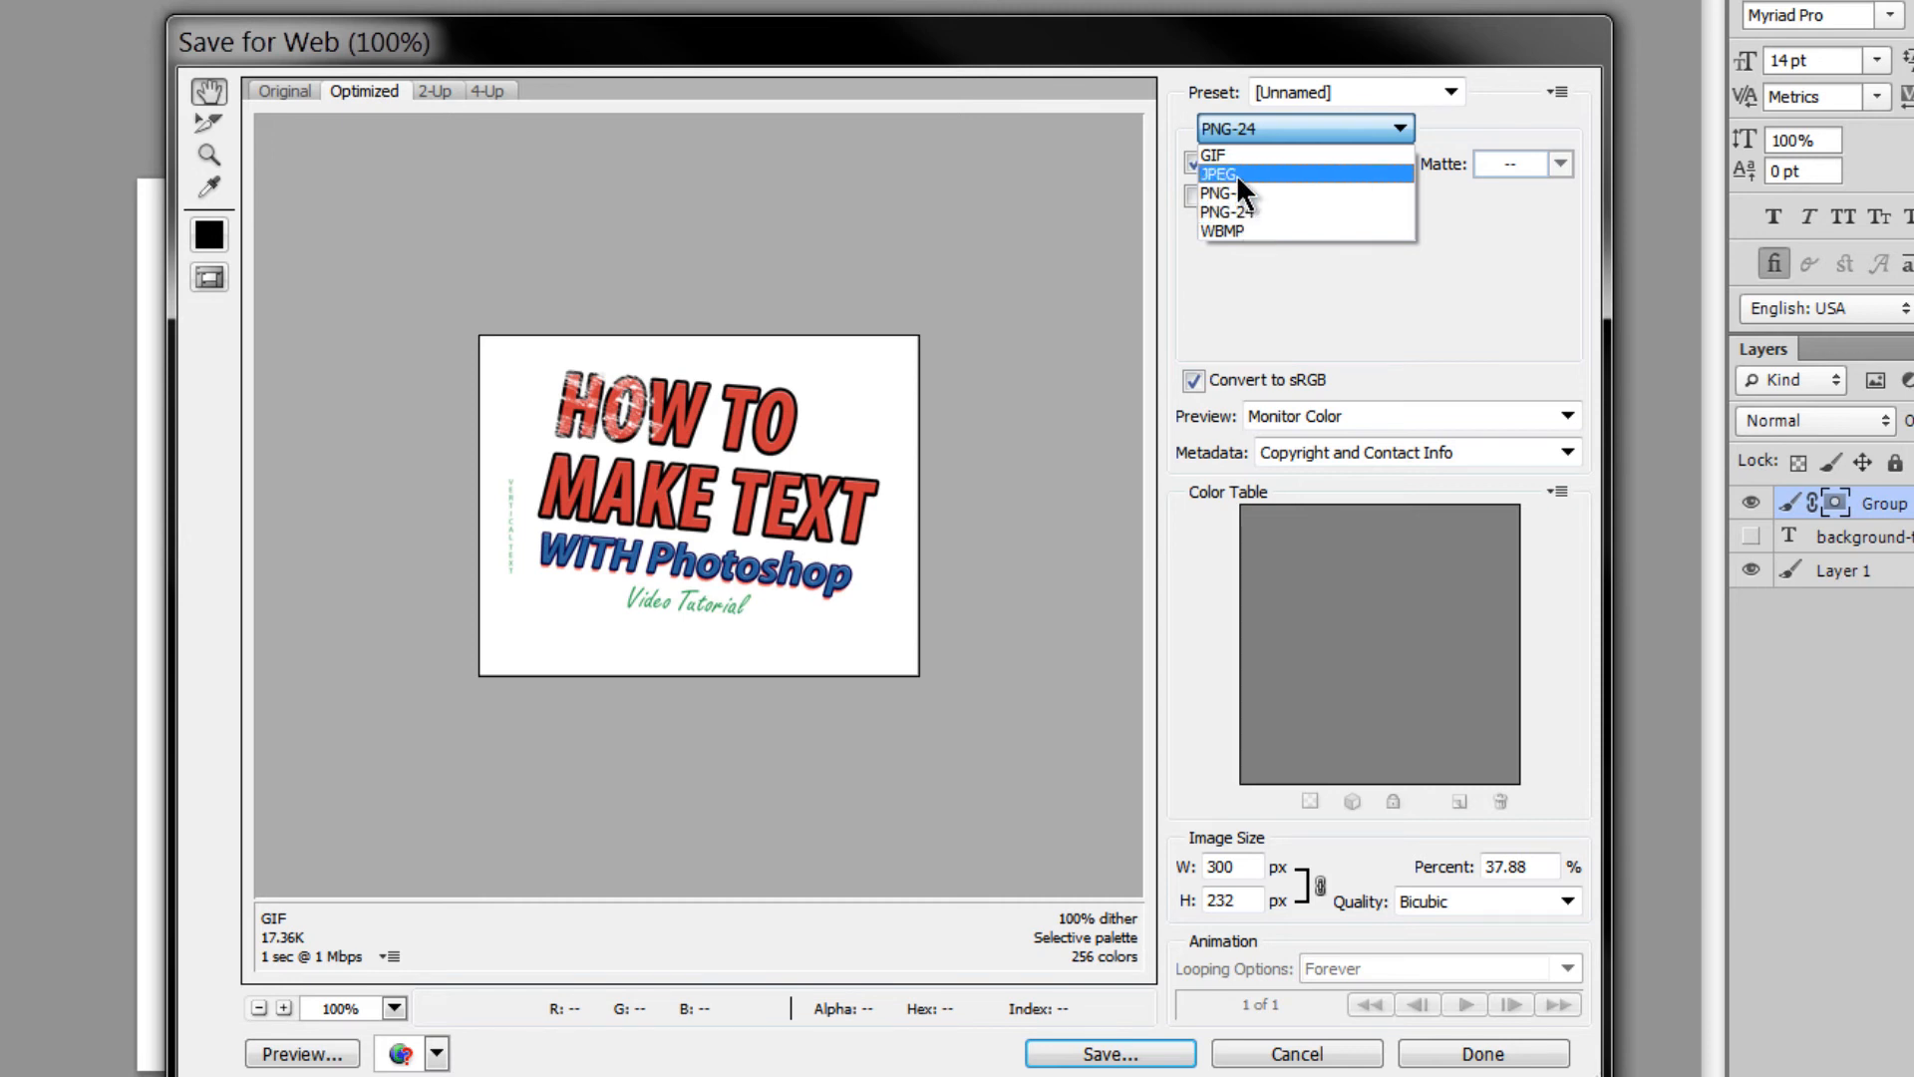
pyautogui.click(1236, 172)
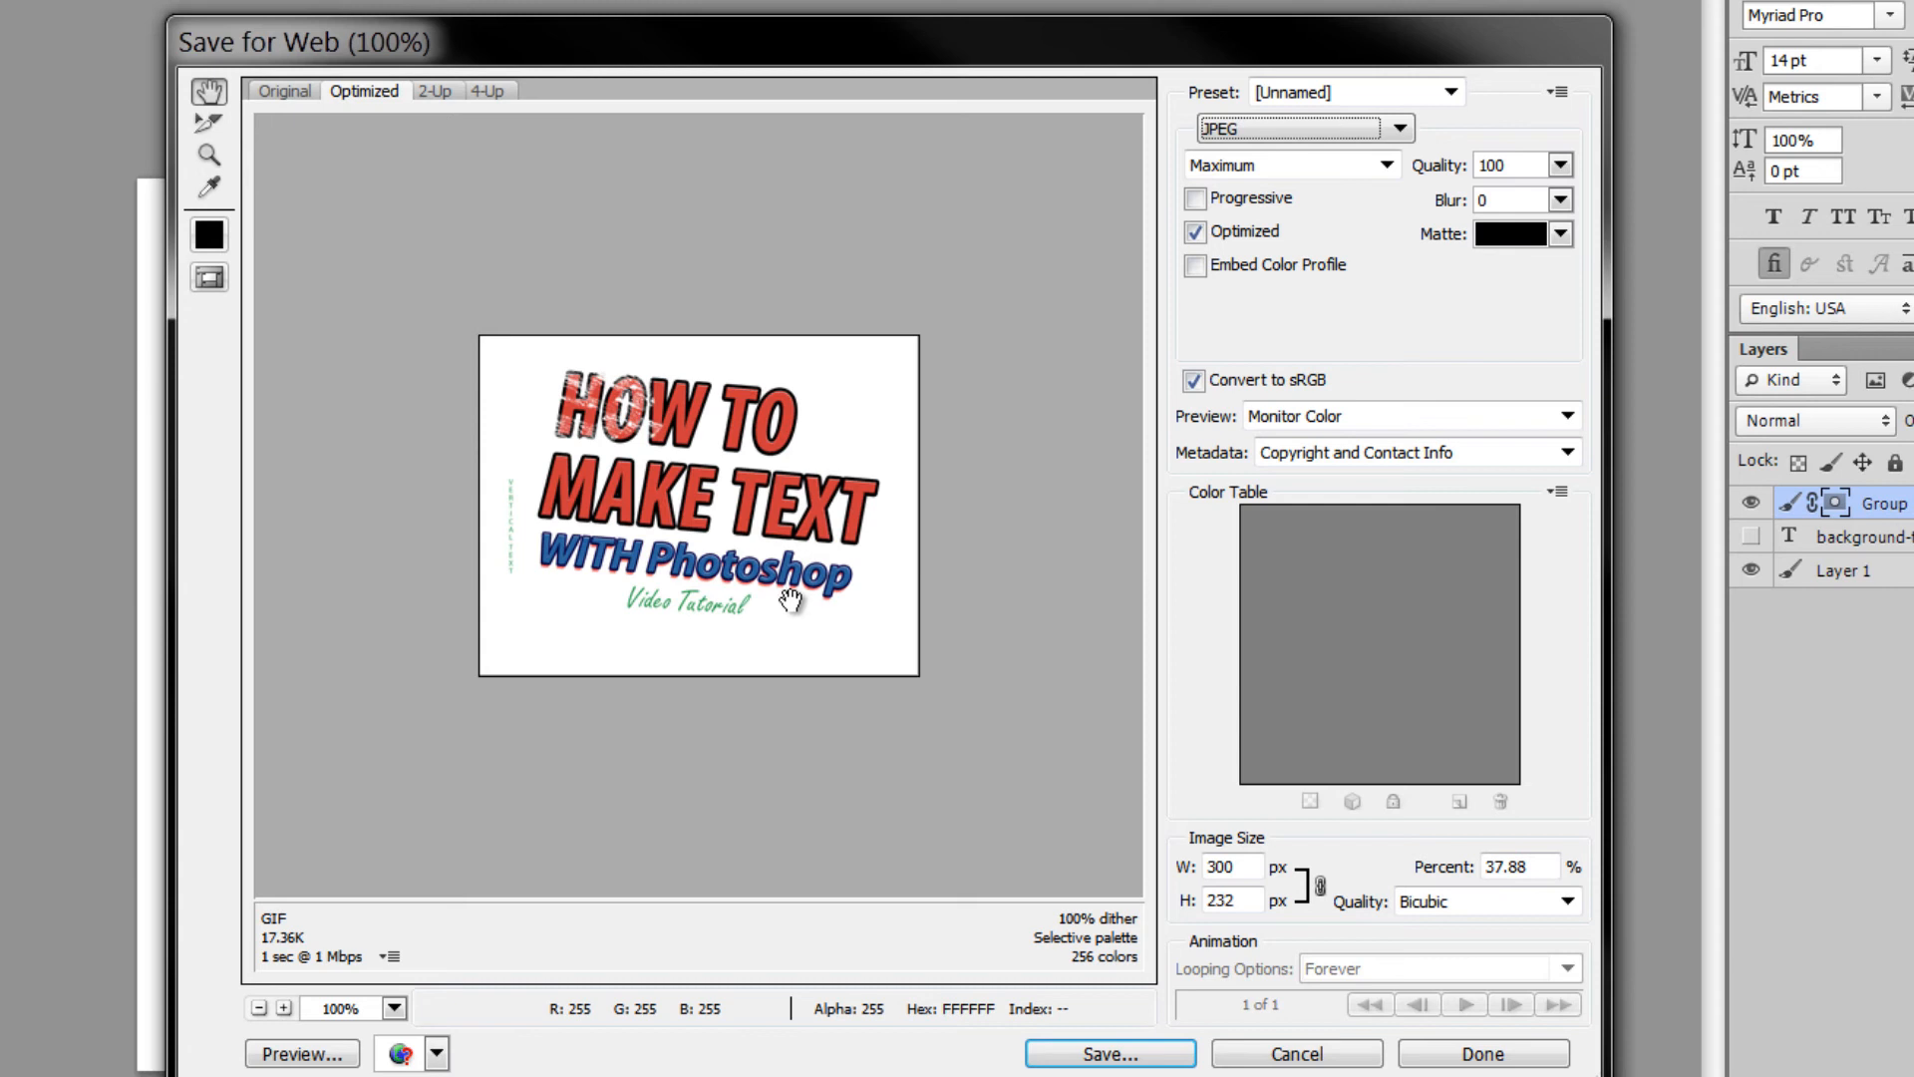
pyautogui.click(1326, 130)
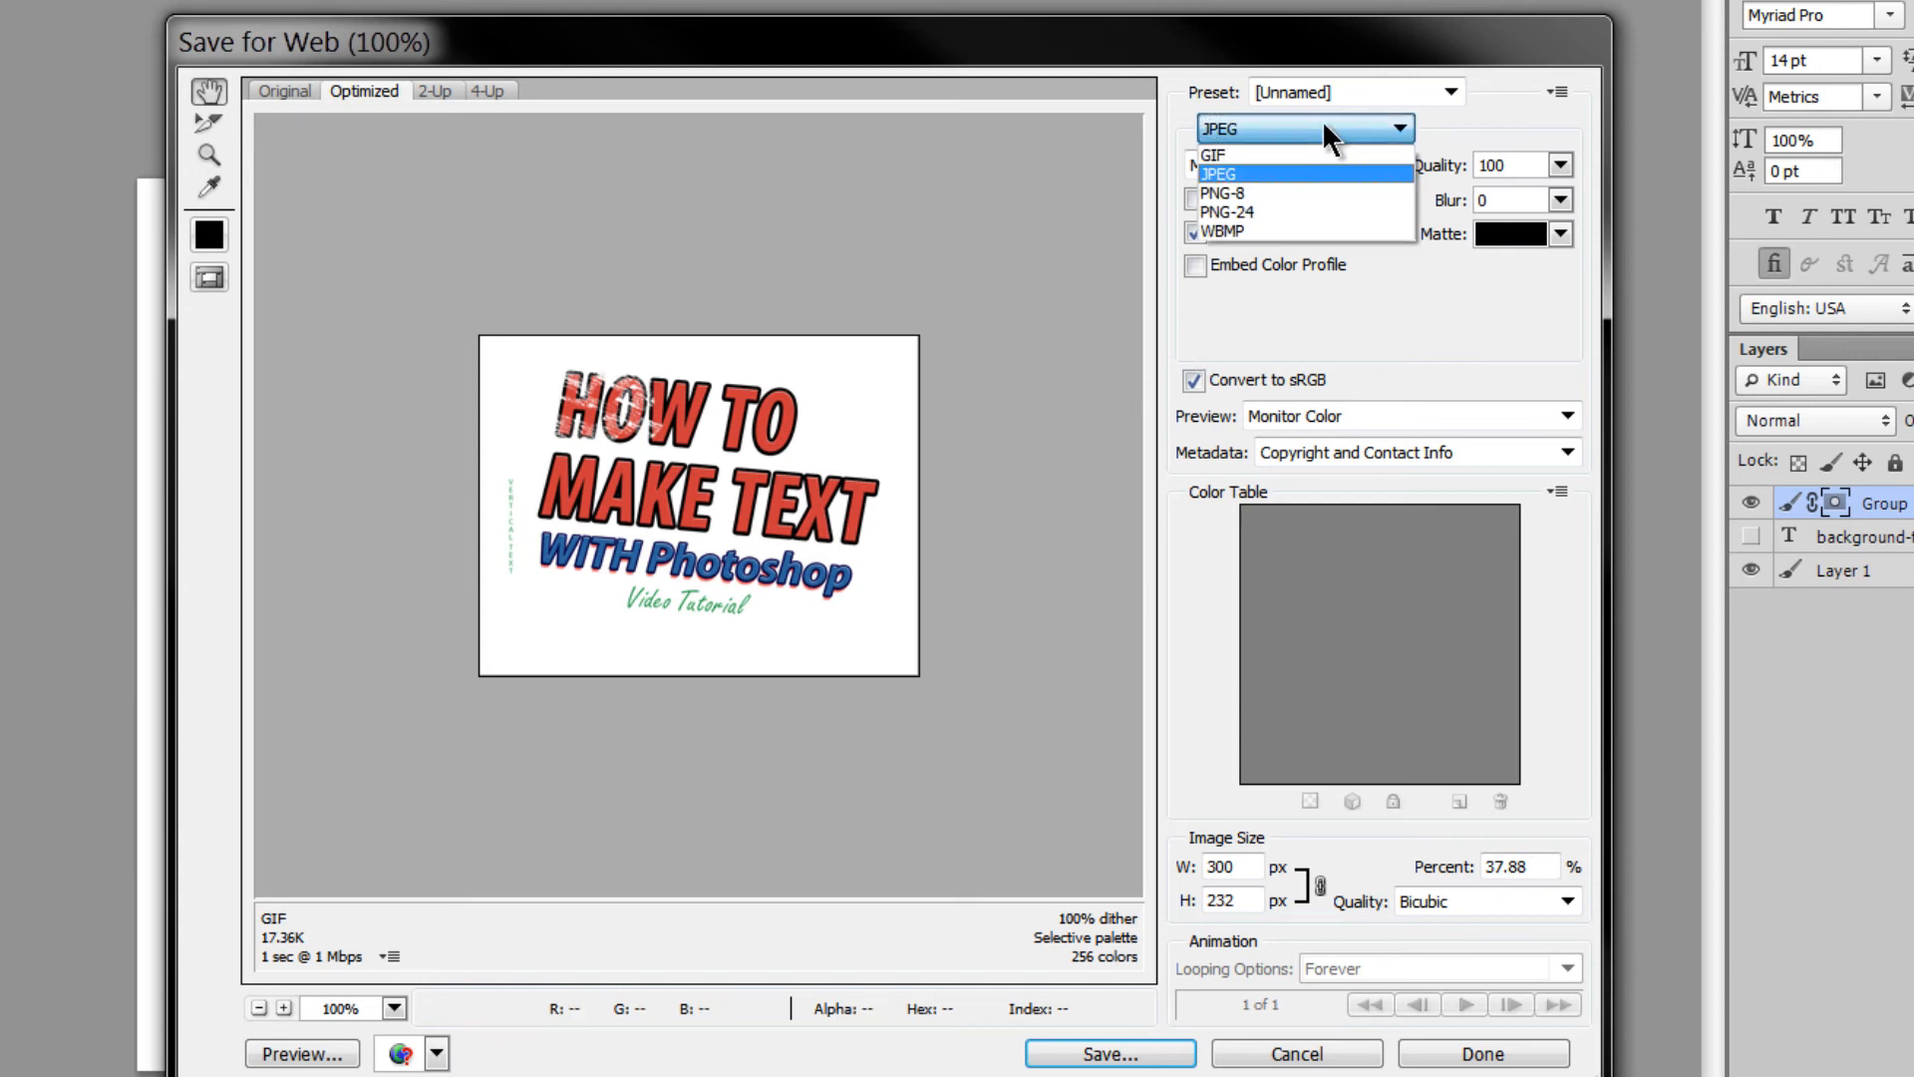
pyautogui.click(1286, 205)
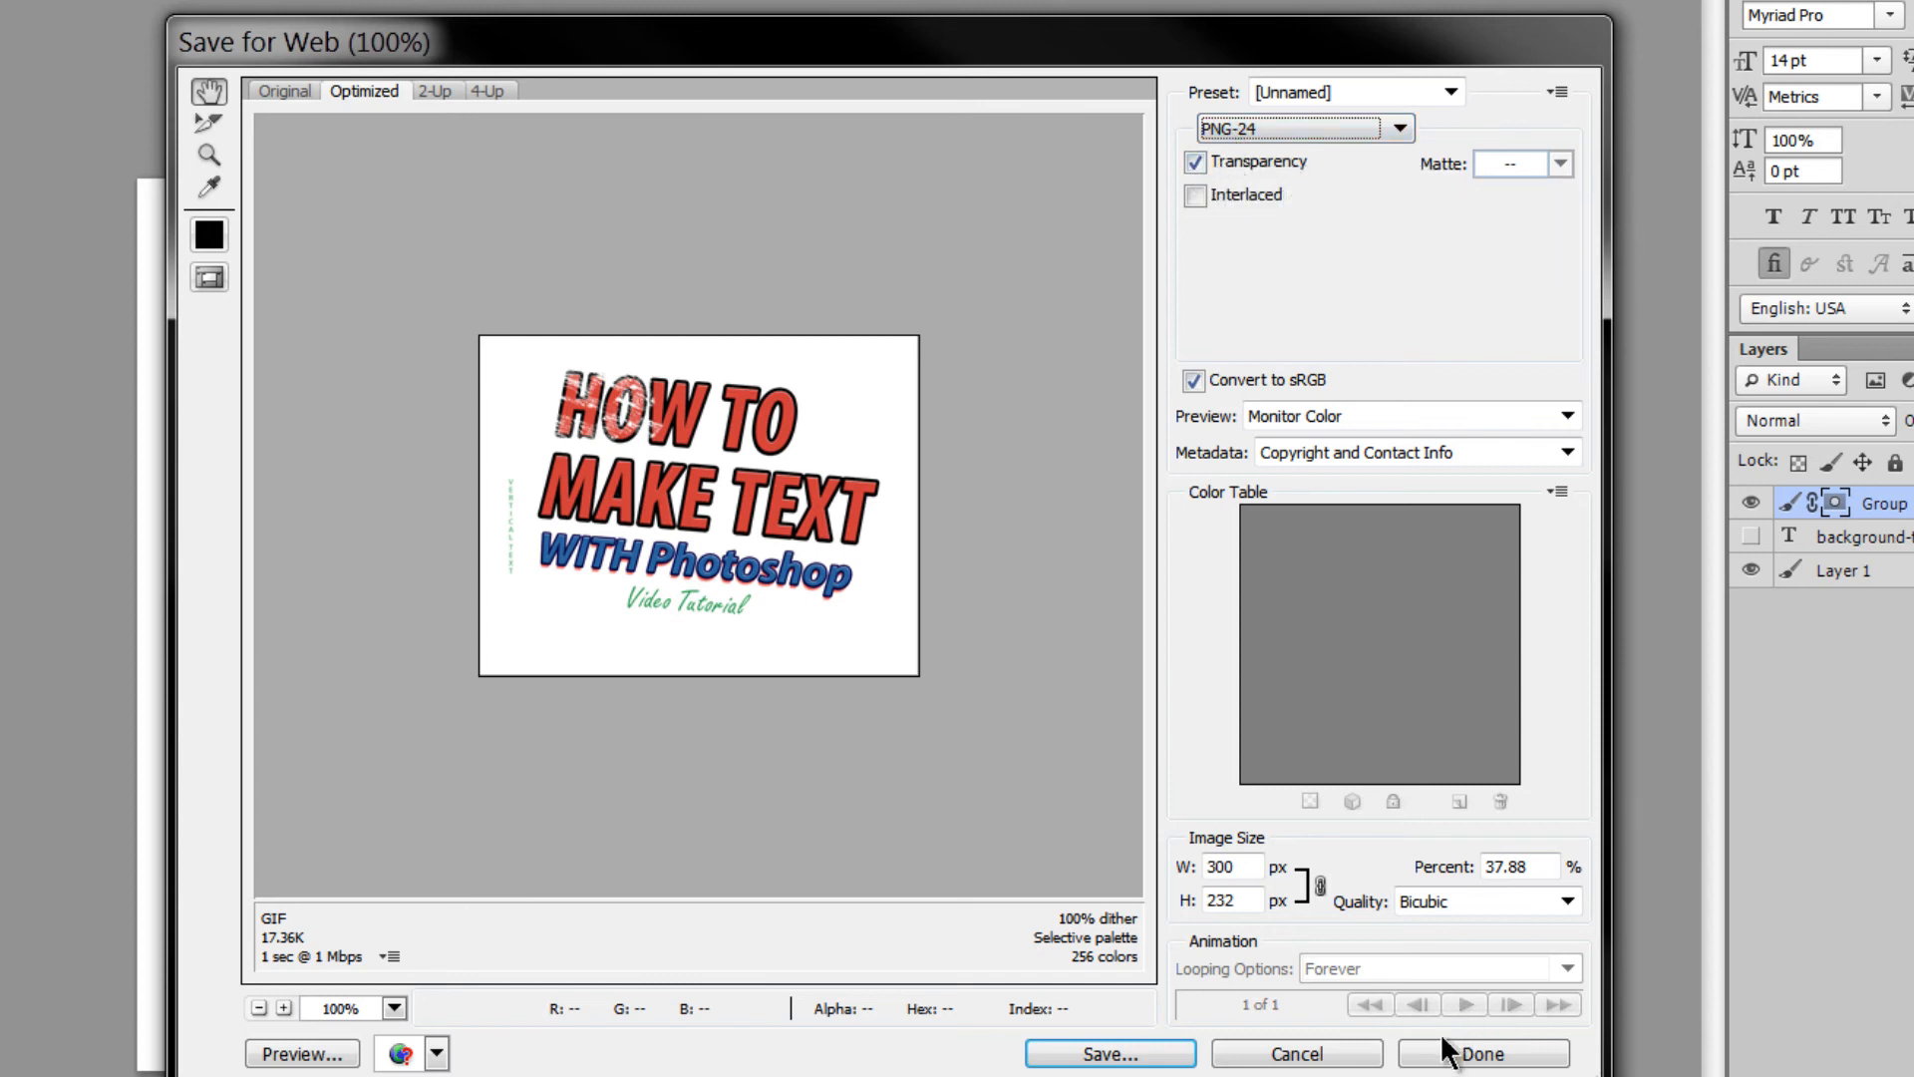
pyautogui.click(1326, 1054)
pyautogui.click(1753, 570)
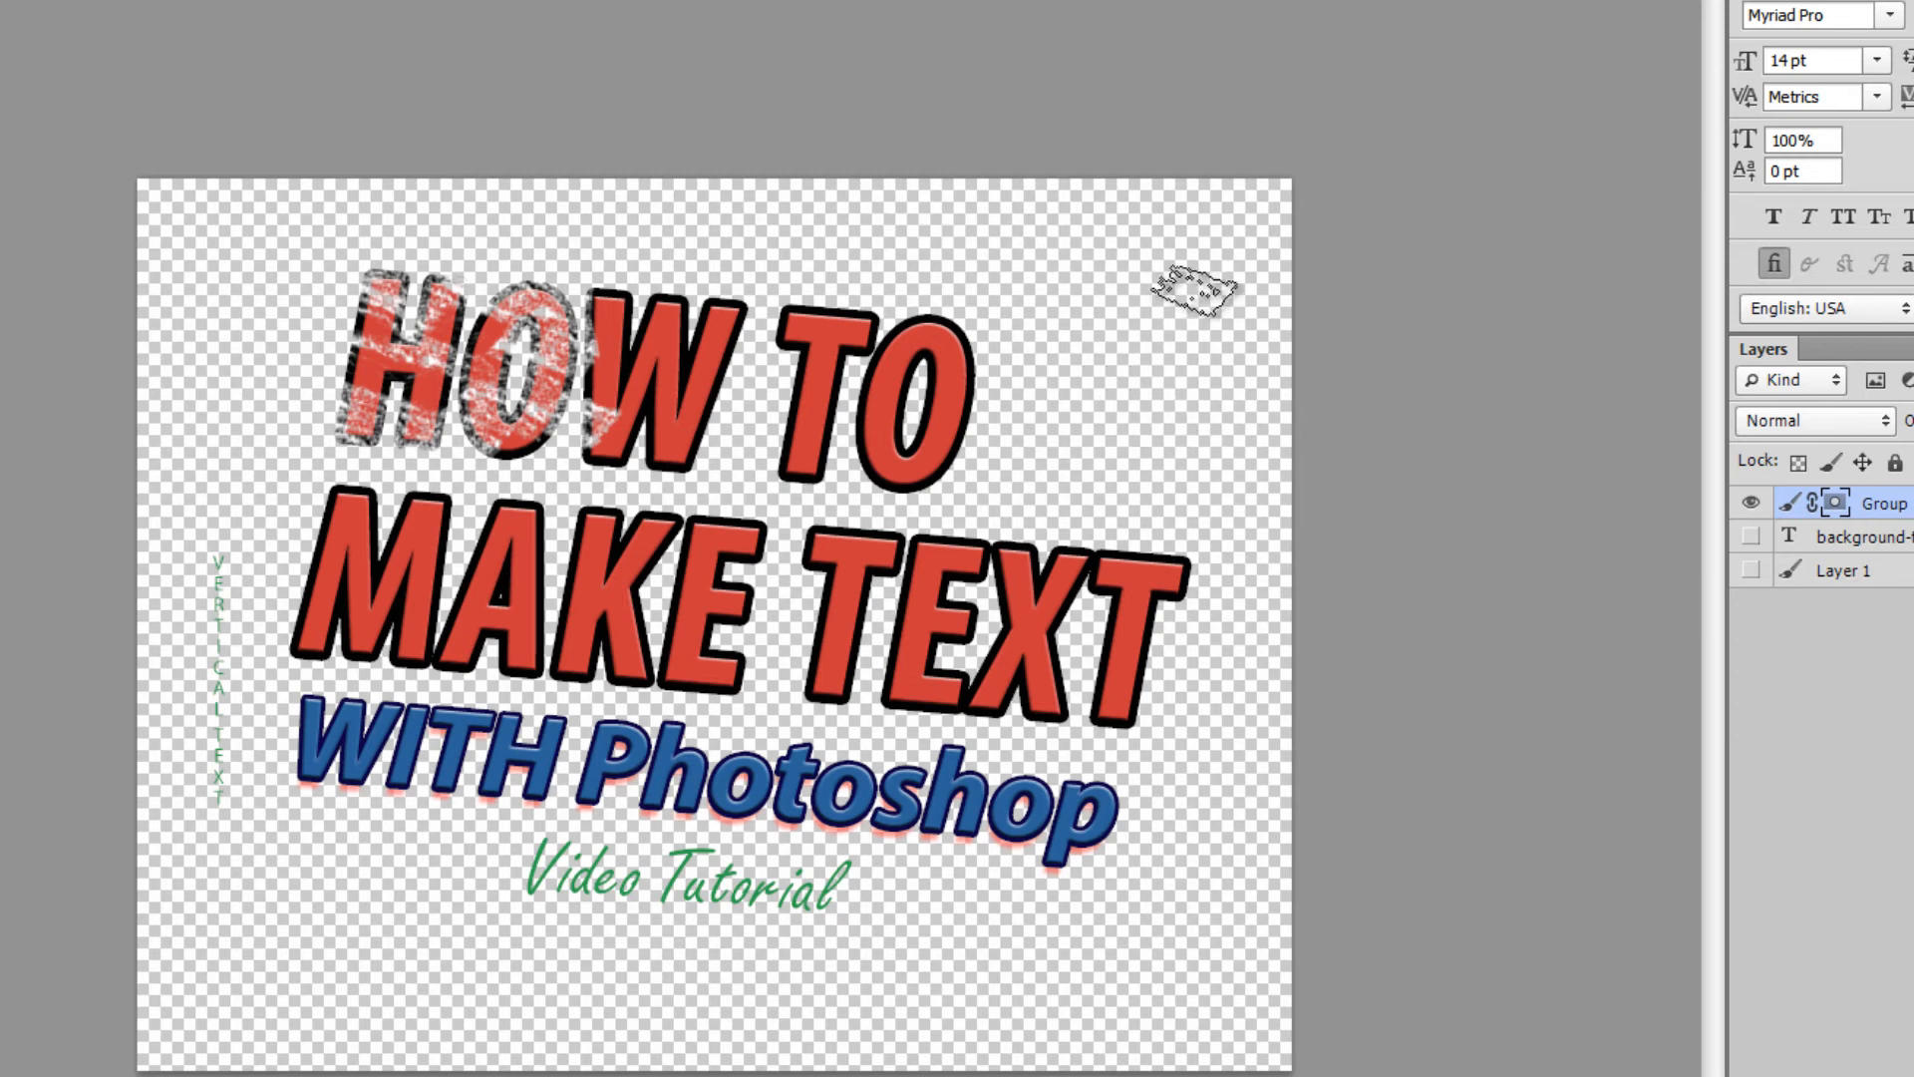
pyautogui.click(1751, 571)
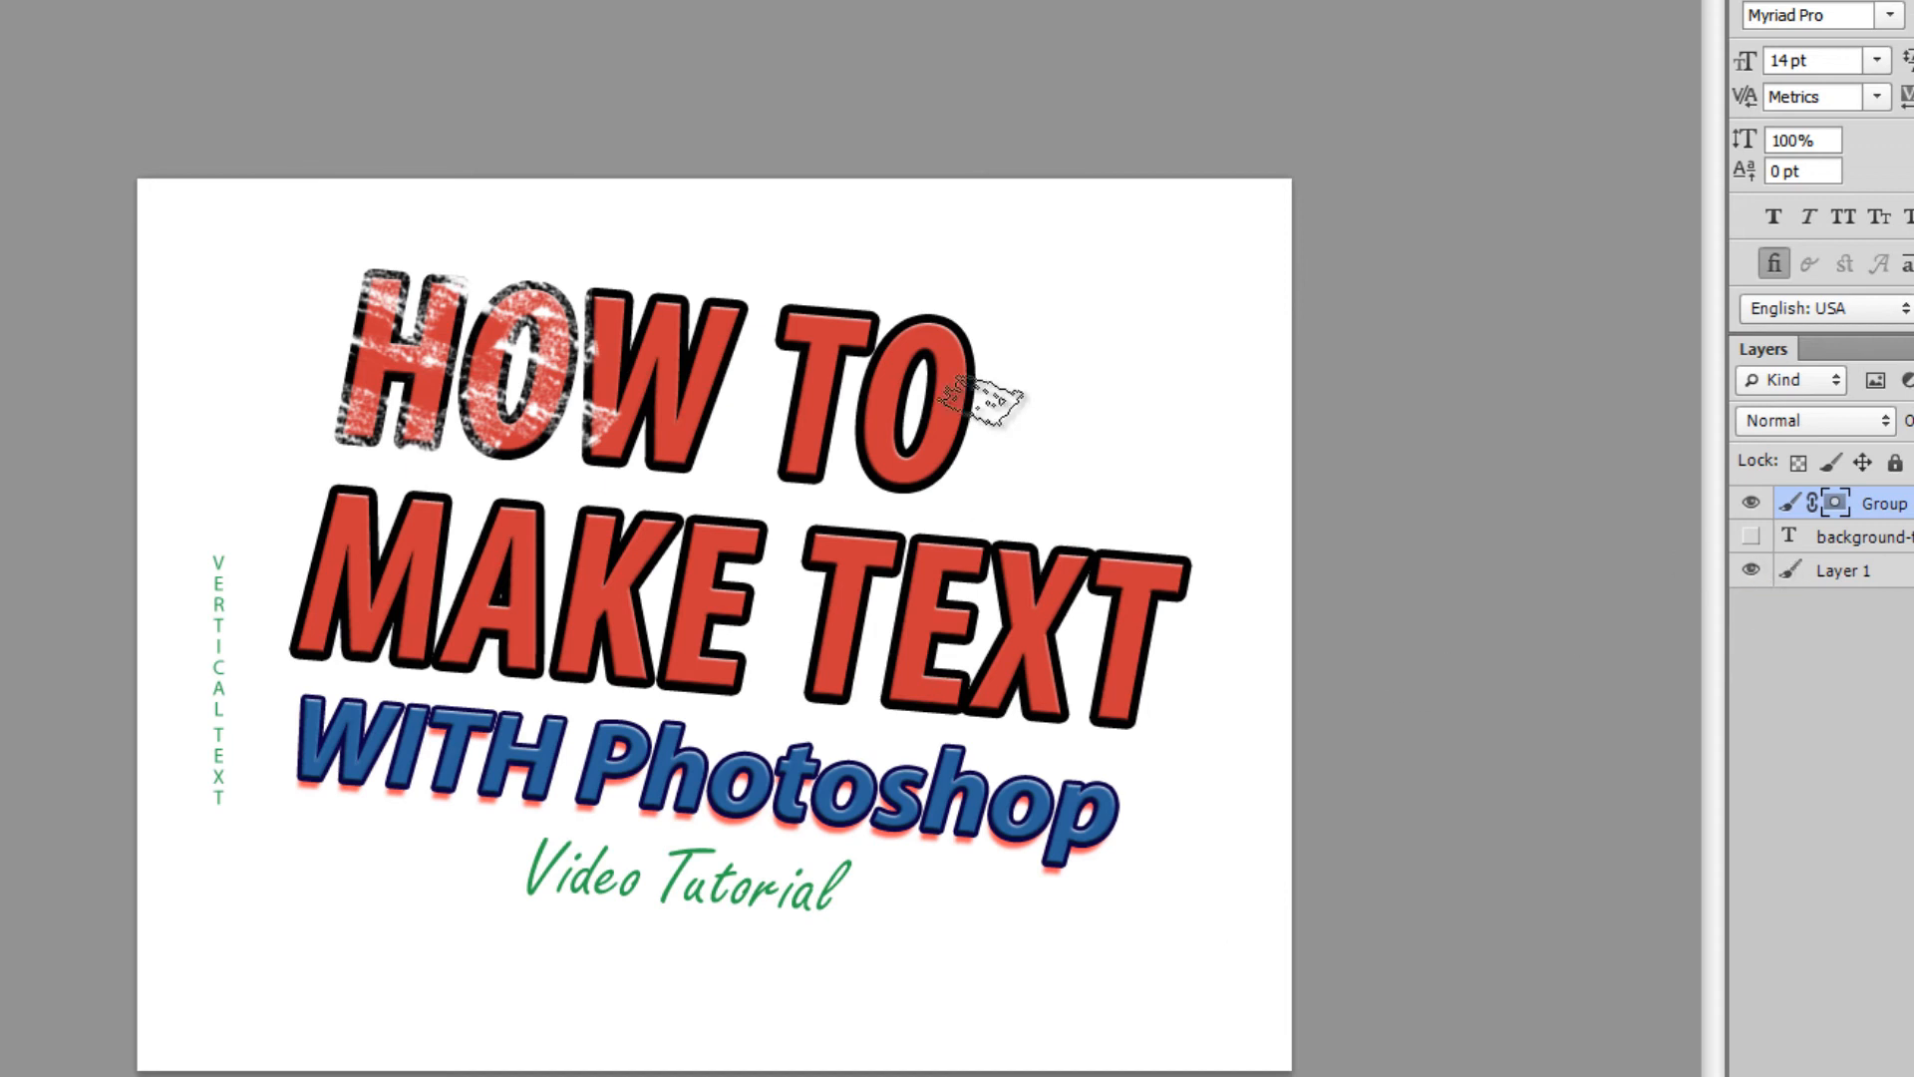
pyautogui.click(1752, 572)
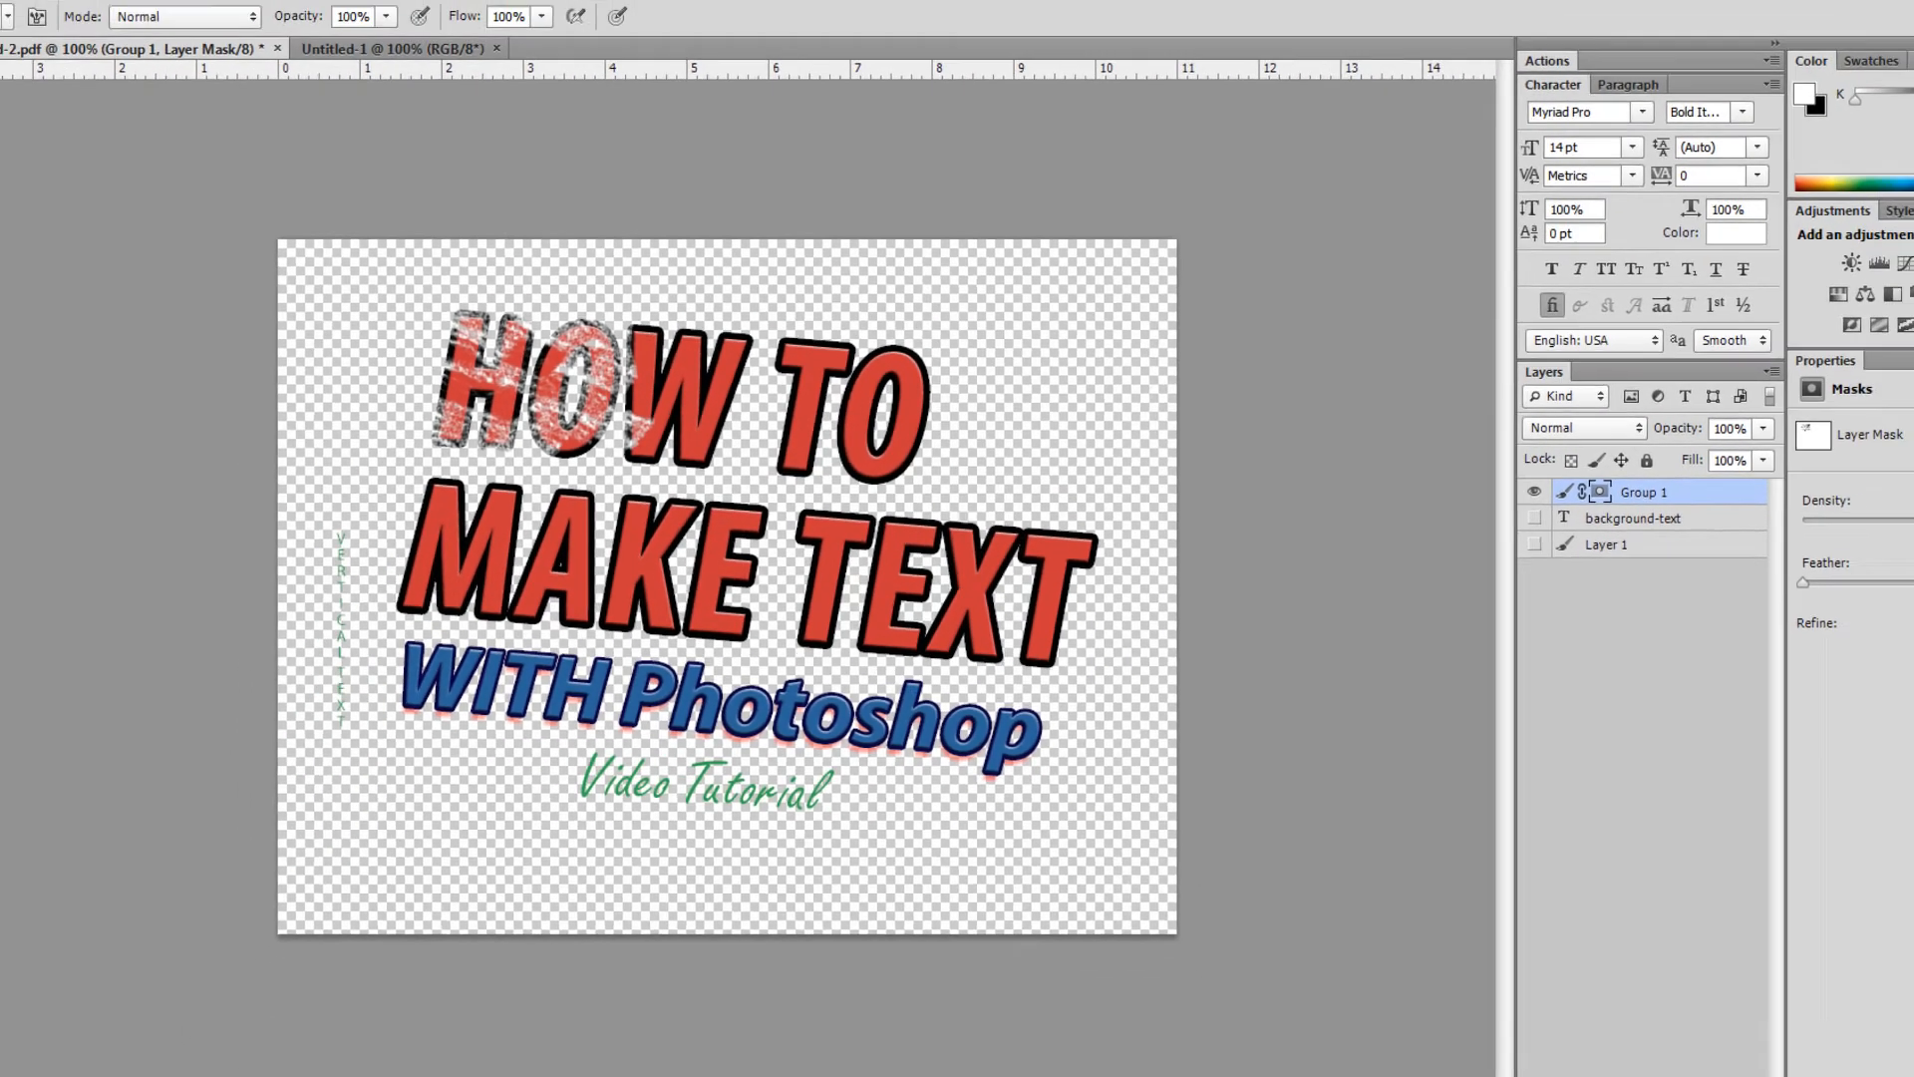
pyautogui.click(56, 38)
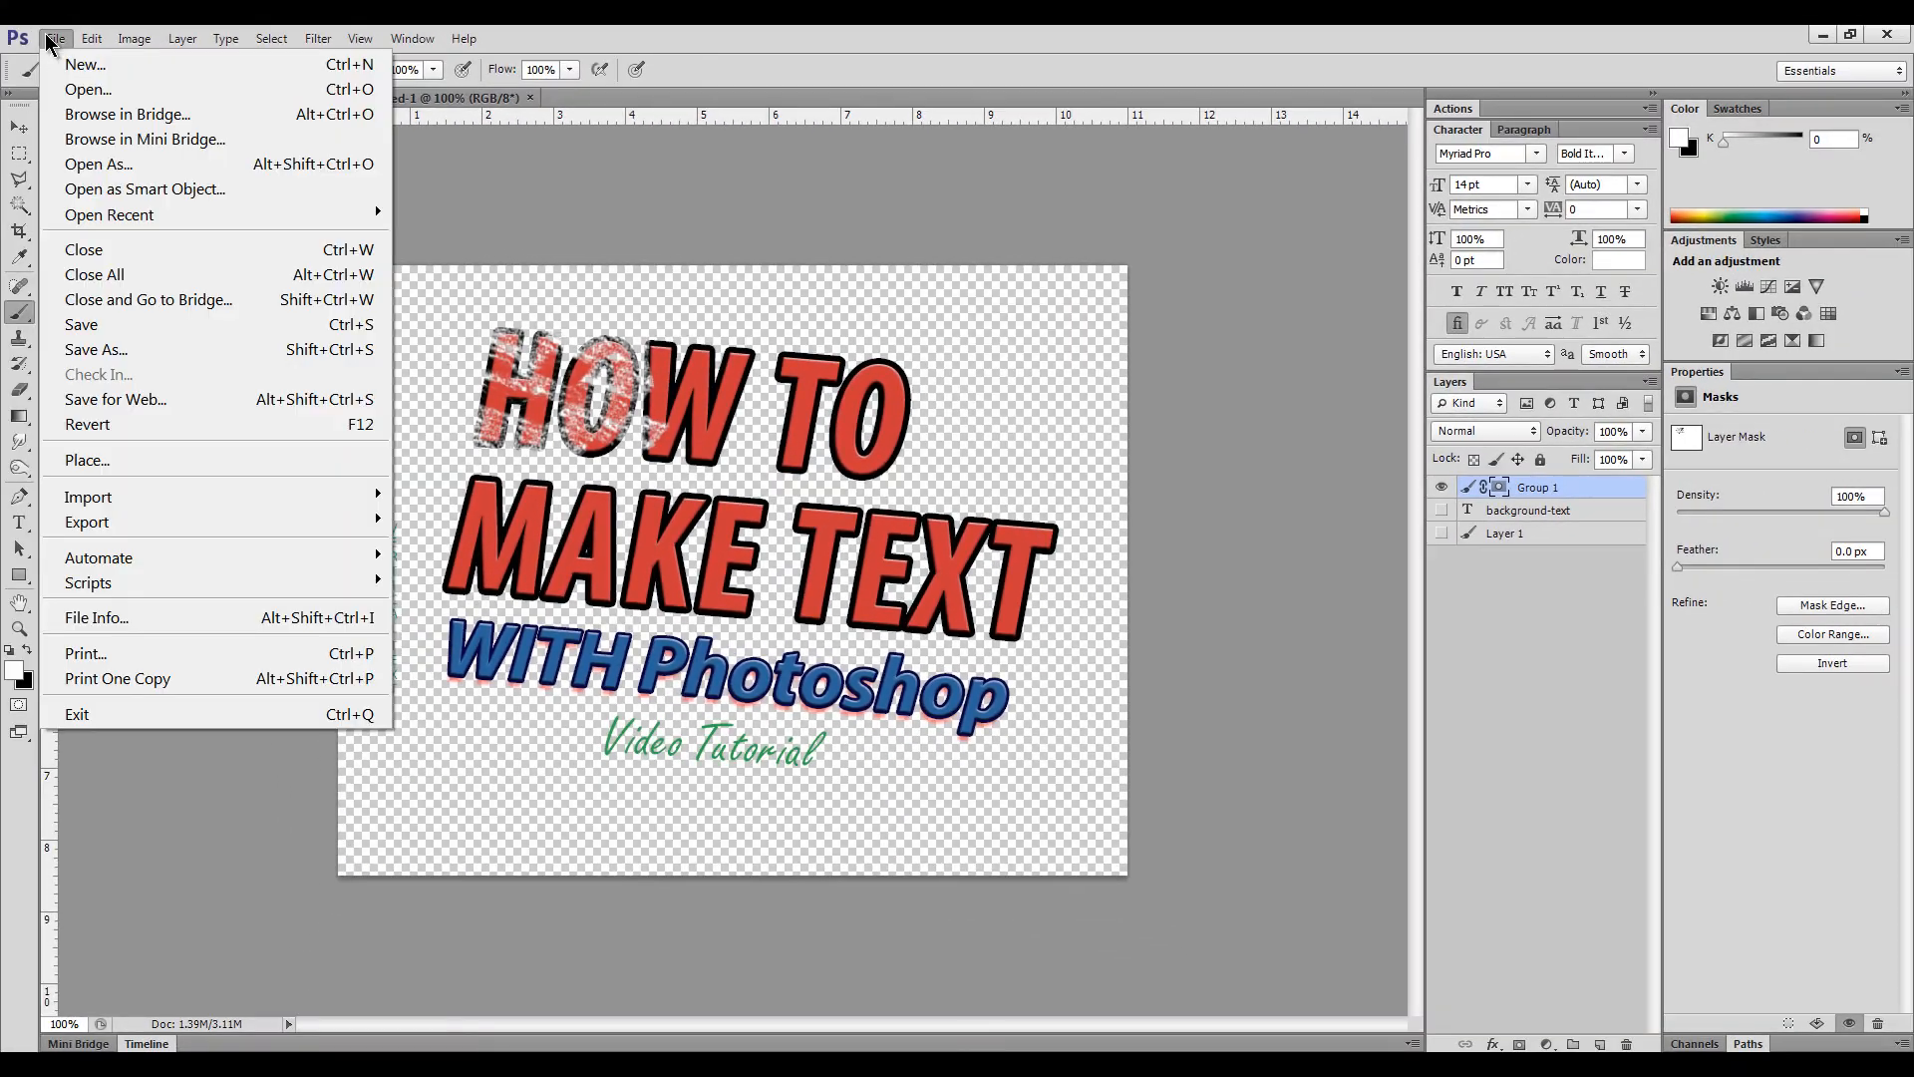
pyautogui.click(149, 411)
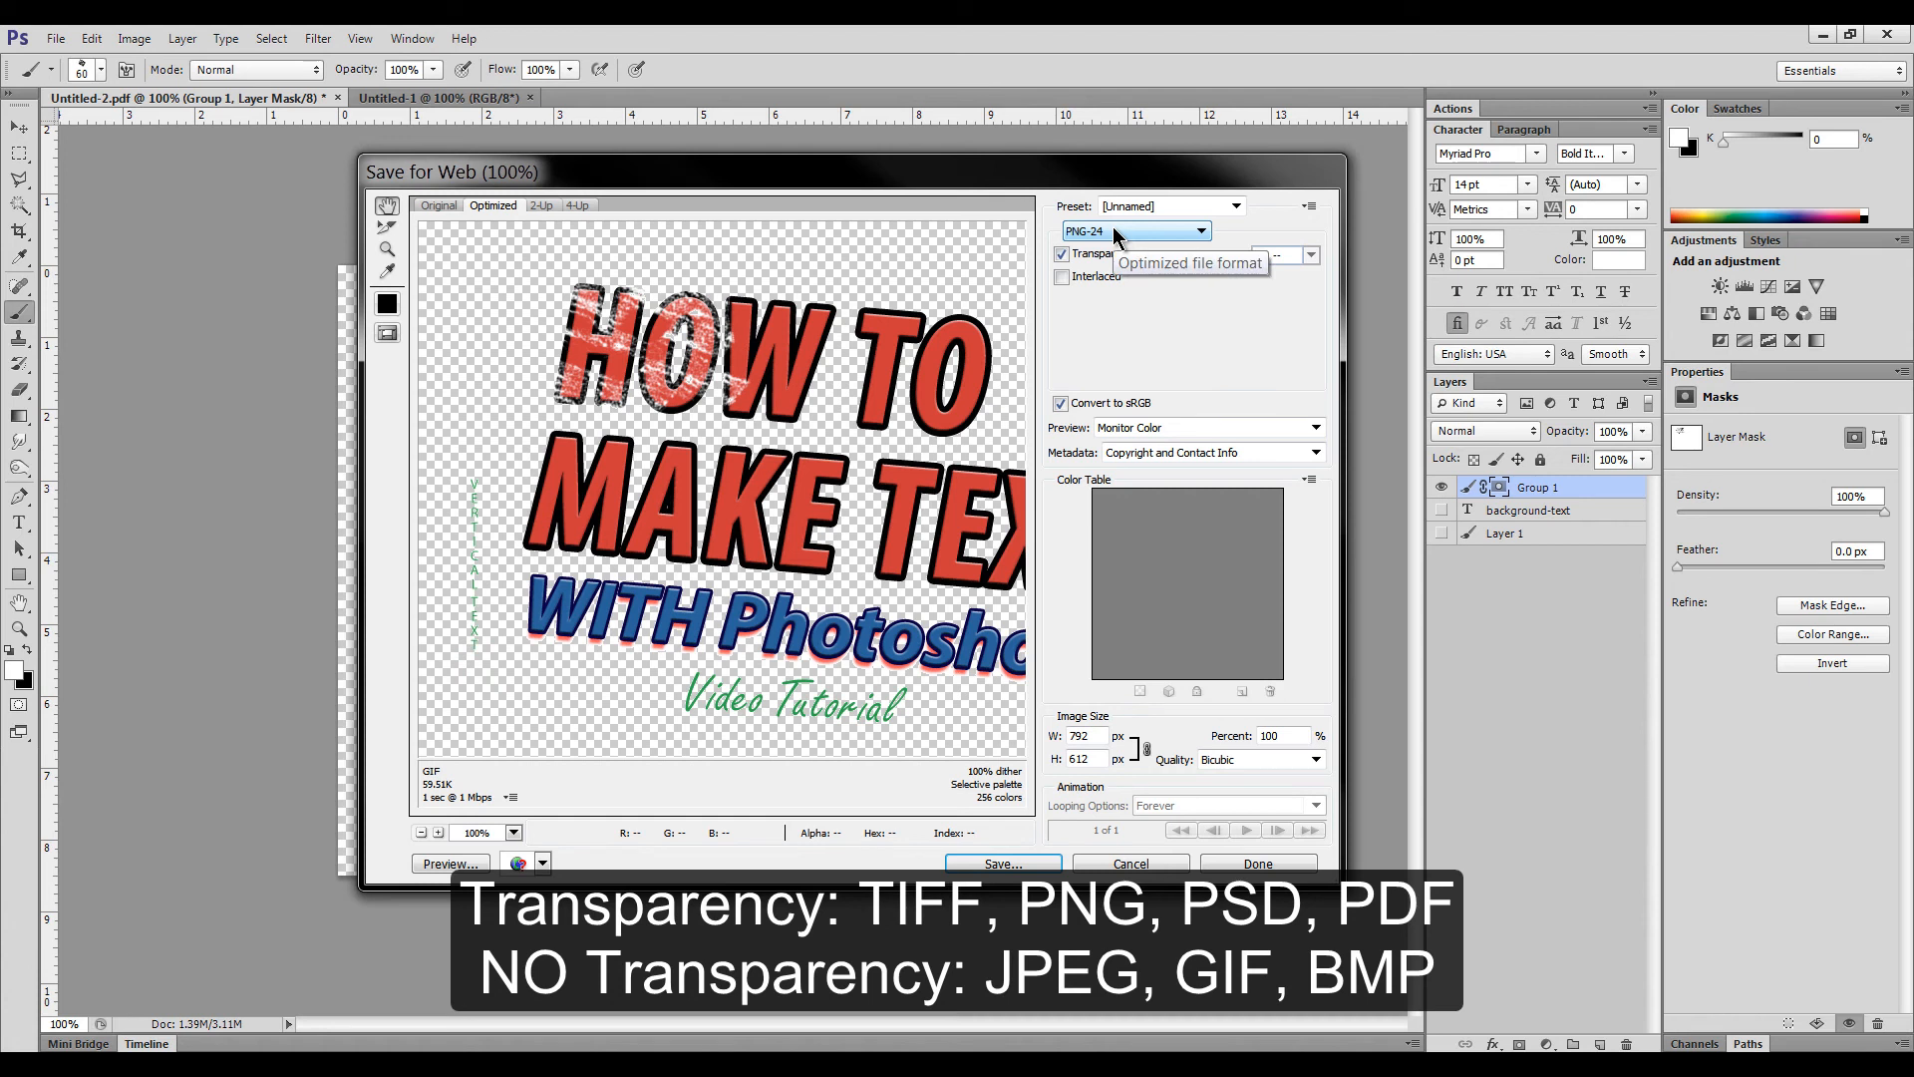
pyautogui.click(1113, 233)
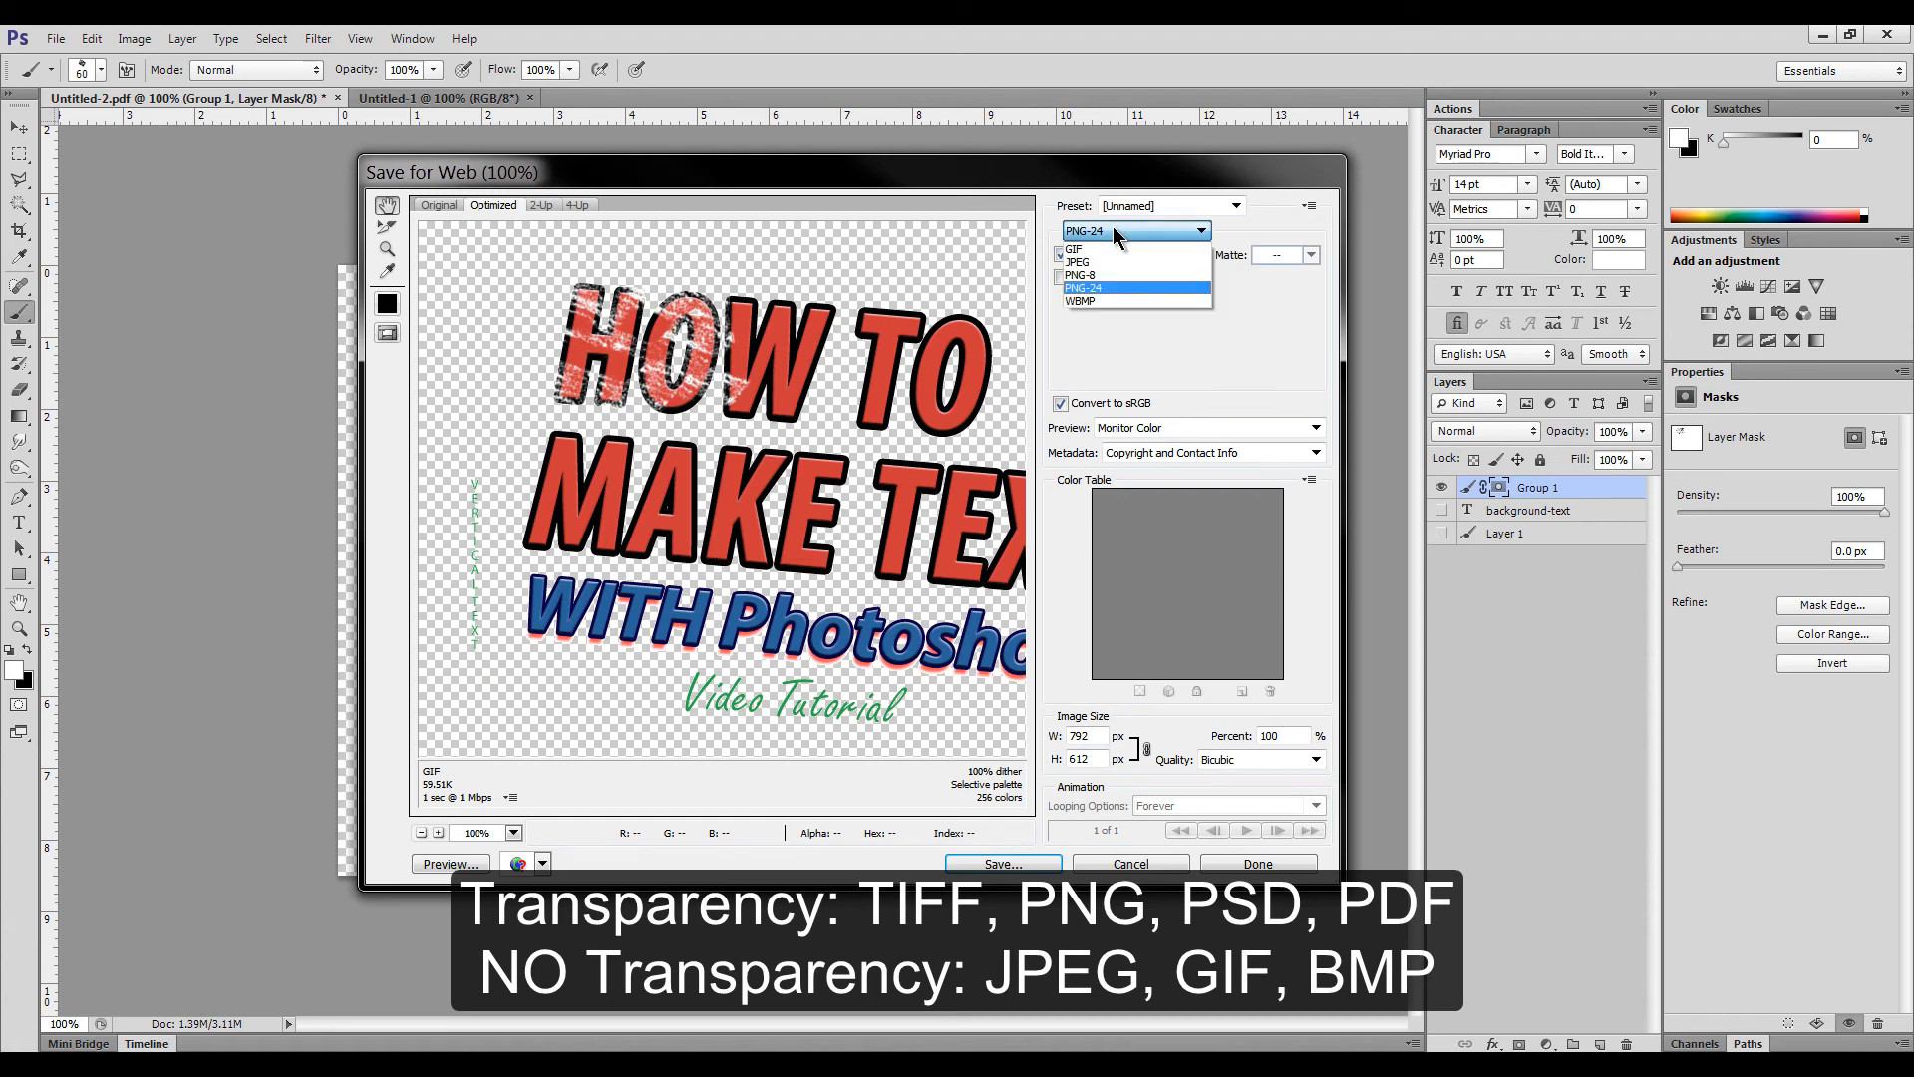
pyautogui.click(1089, 289)
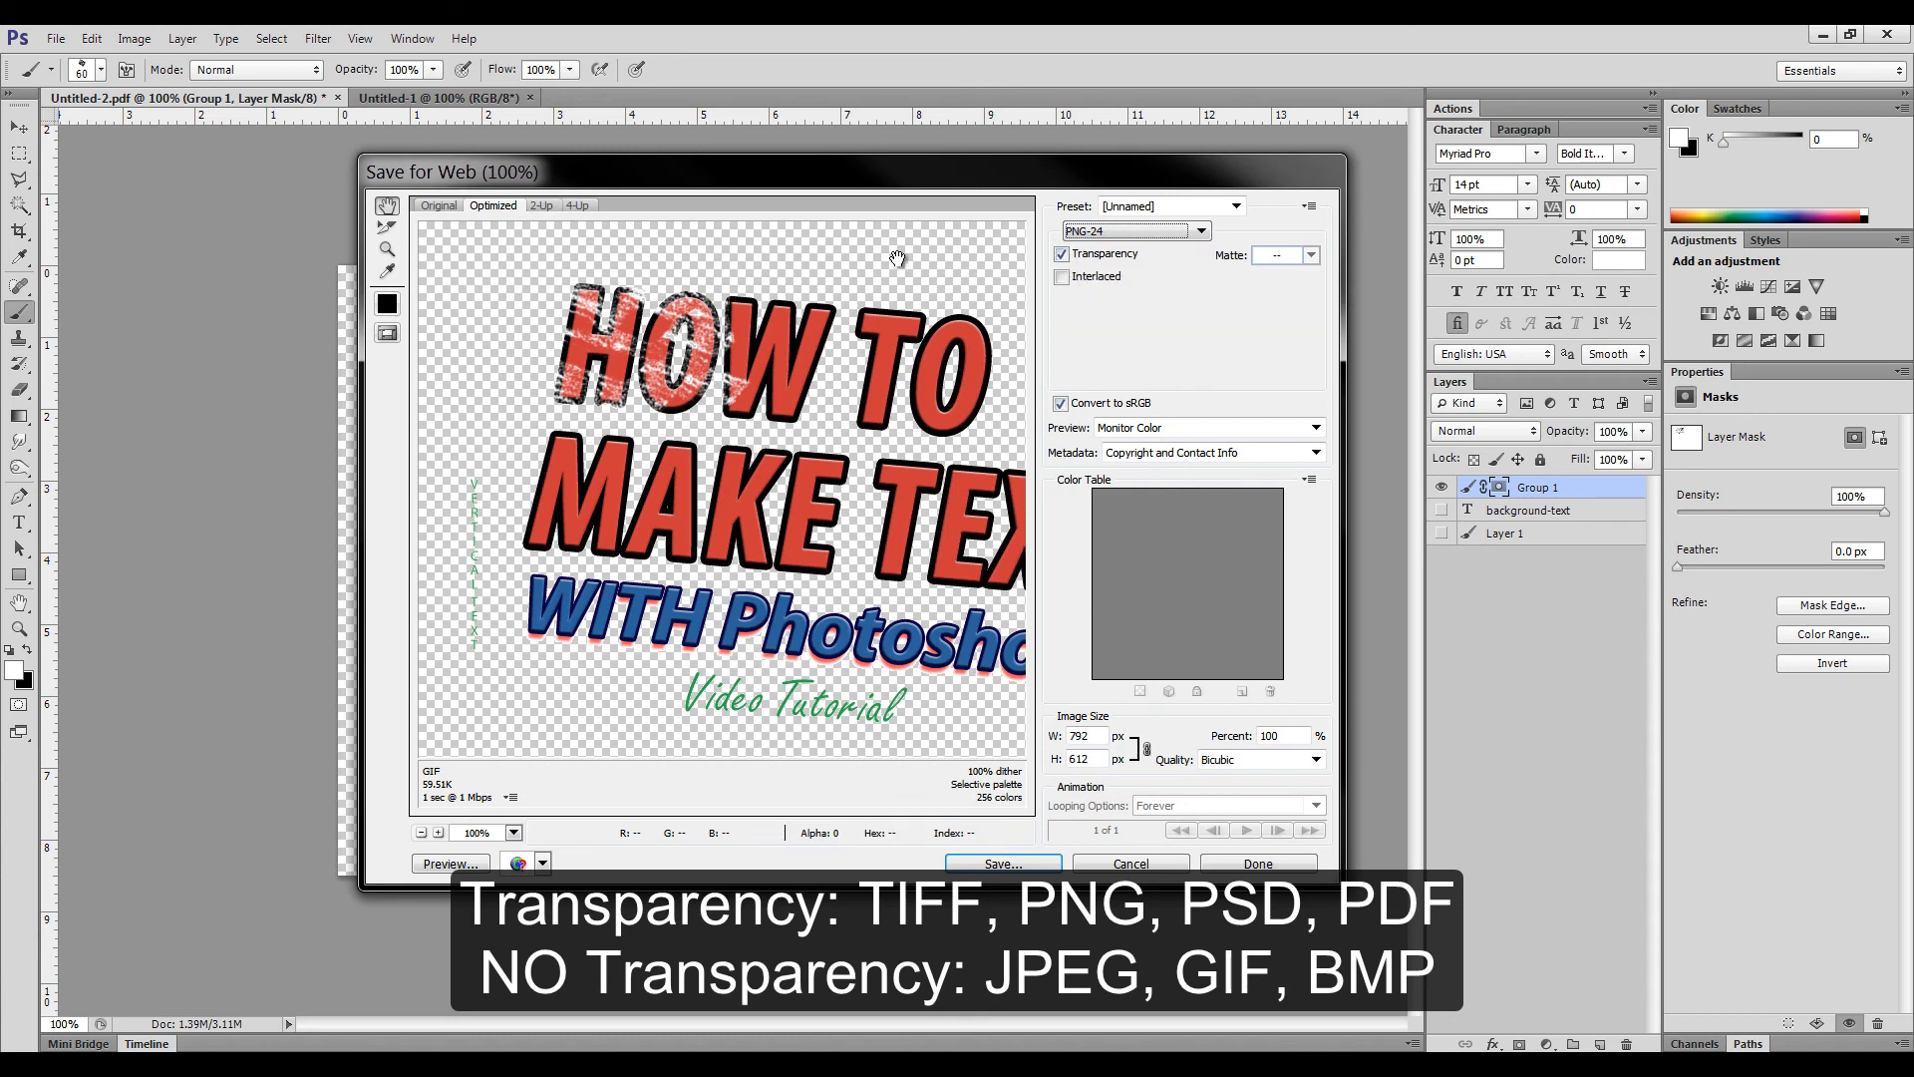
pyautogui.click(1124, 235)
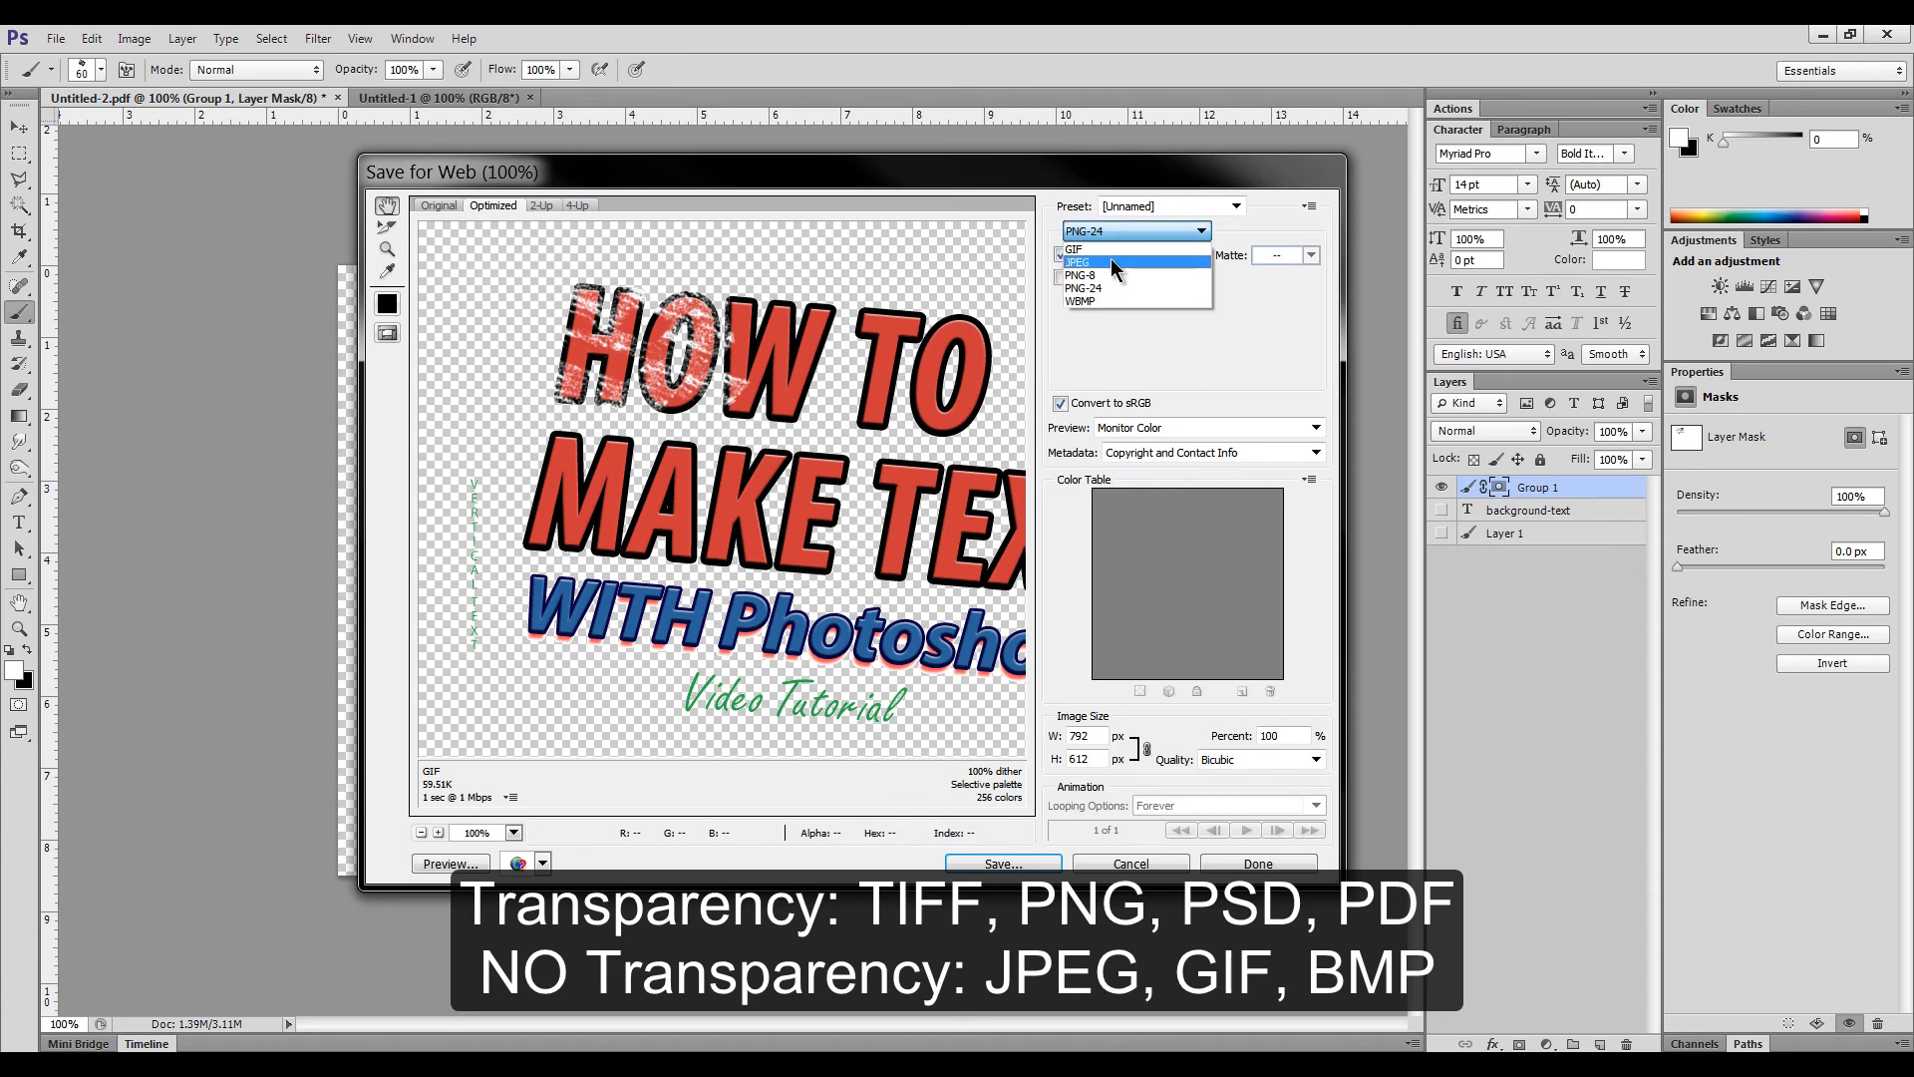
pyautogui.click(1115, 262)
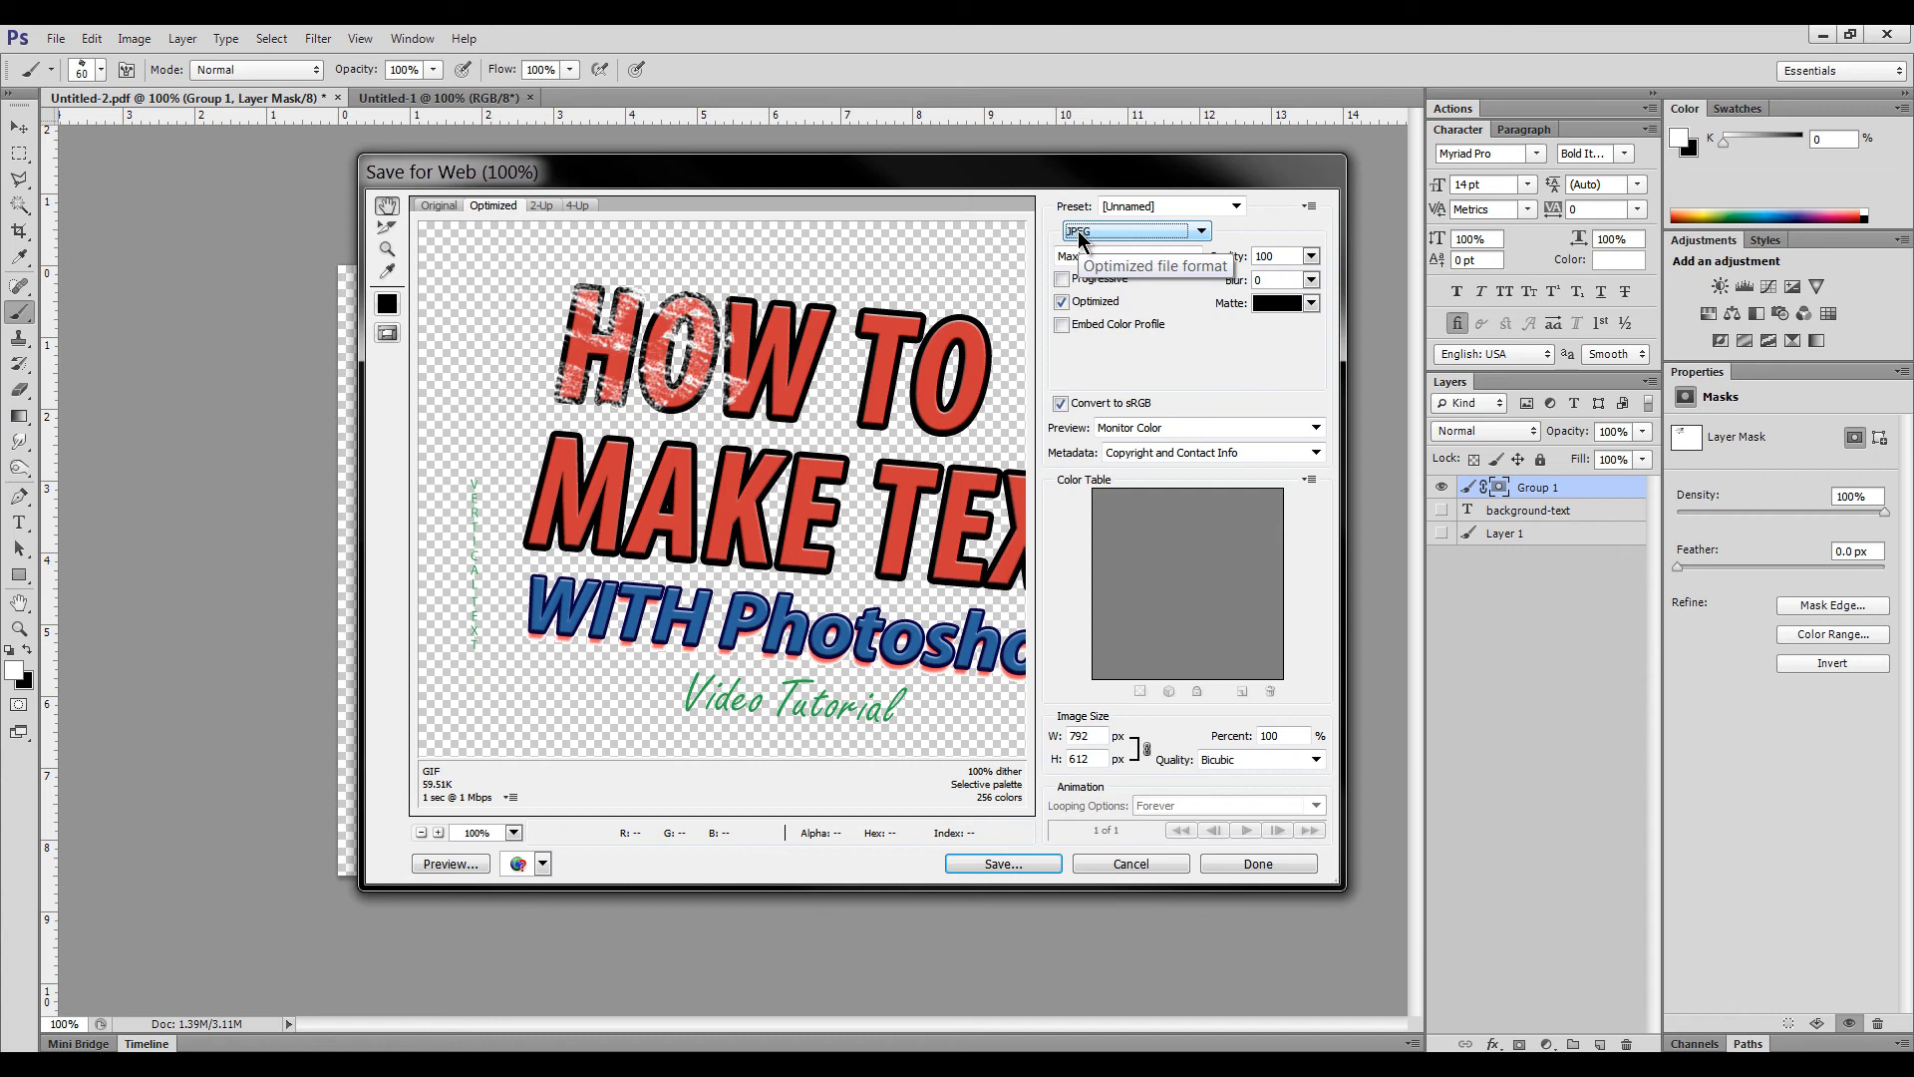
pyautogui.press('Escape')
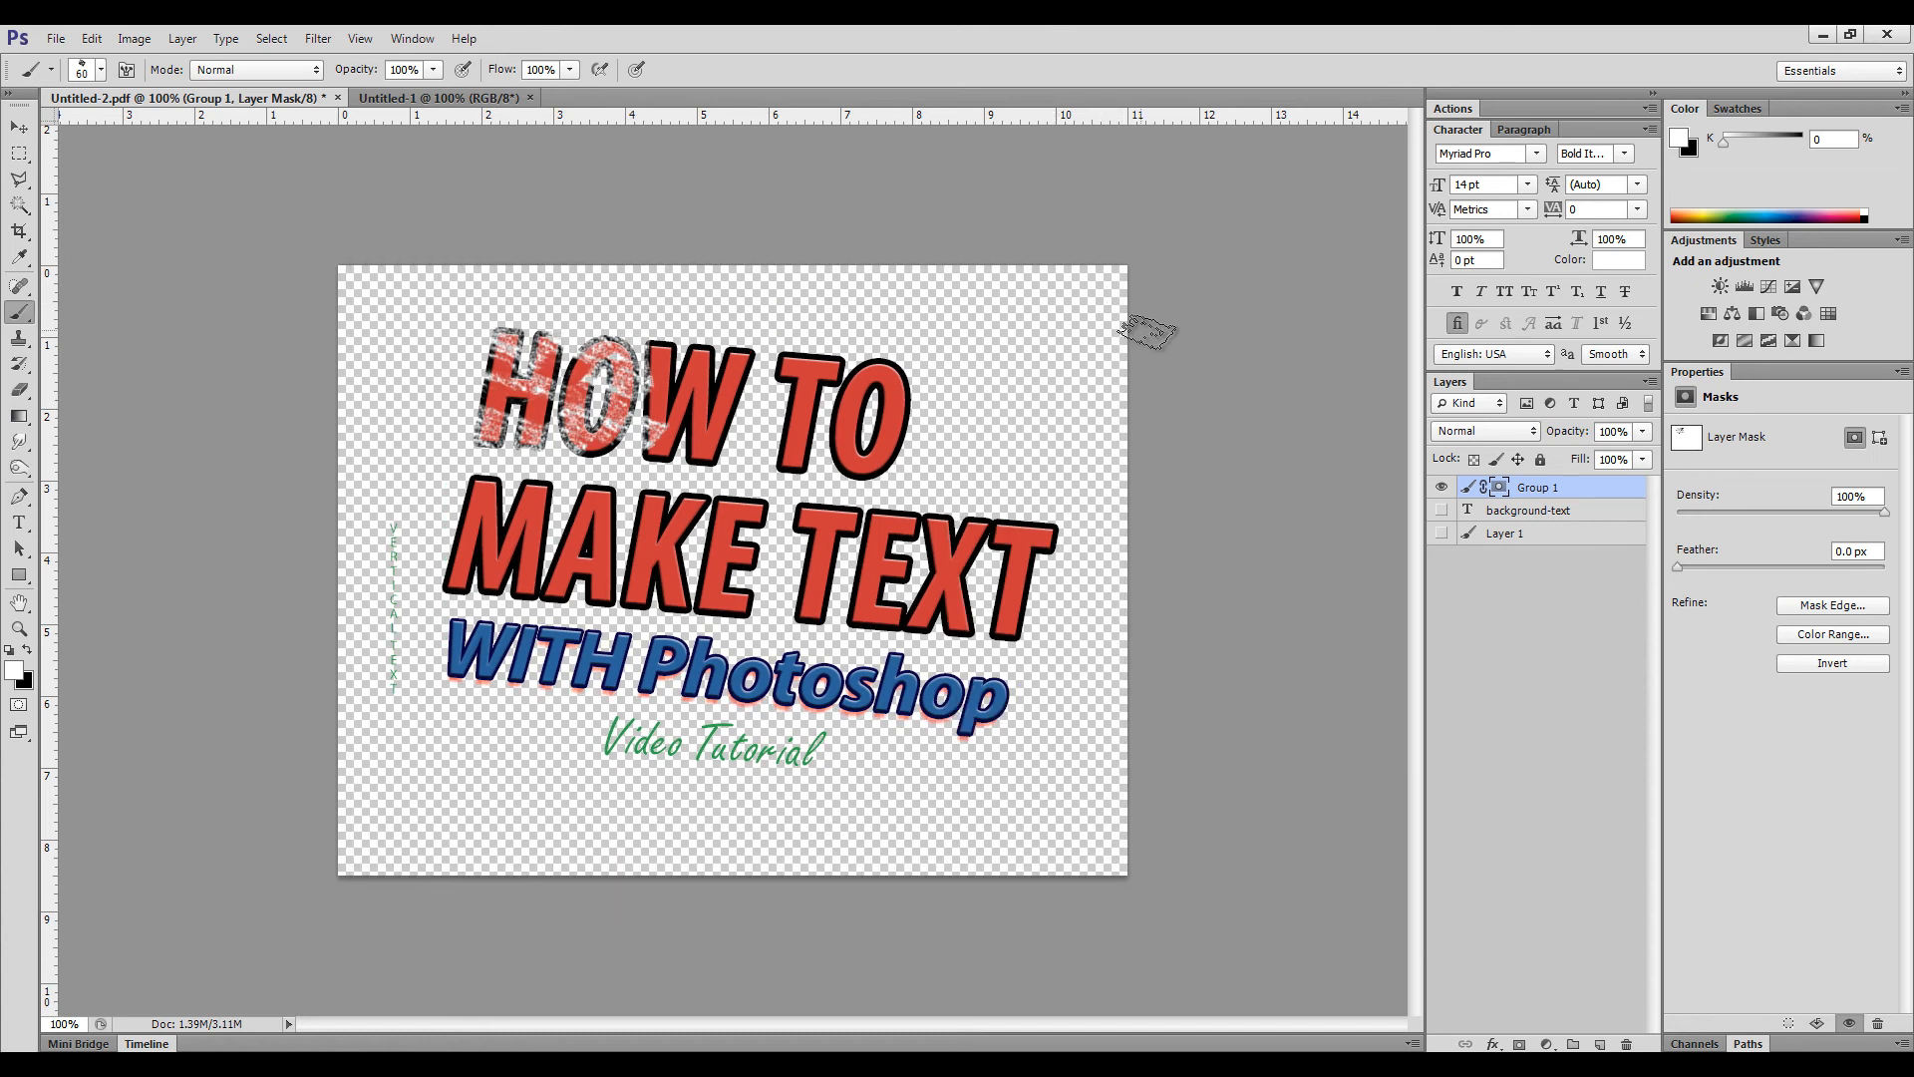